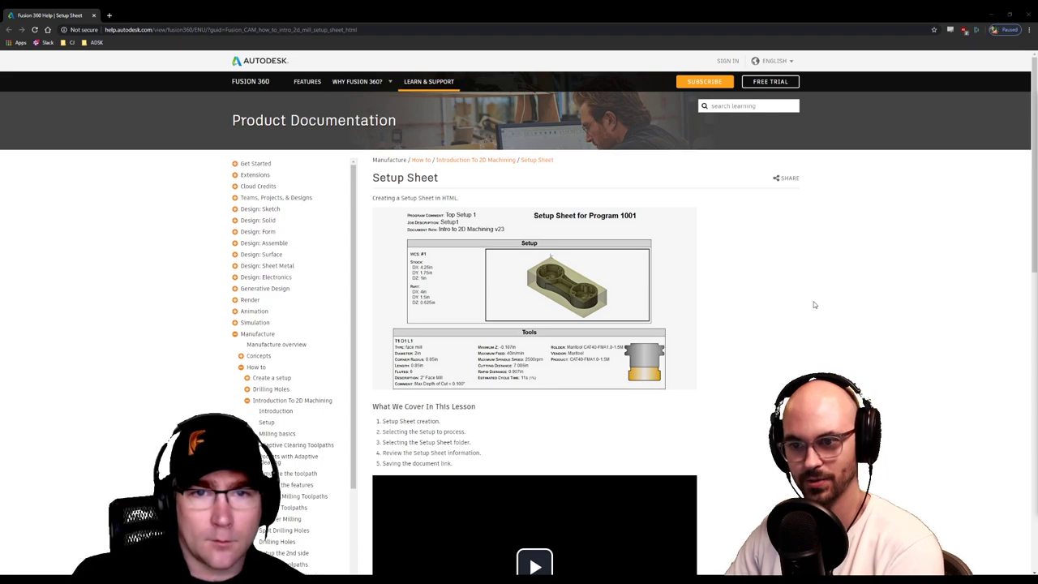
Scroll down through the Setup Sheet help documentation page
scroll(814, 304, down, 3)
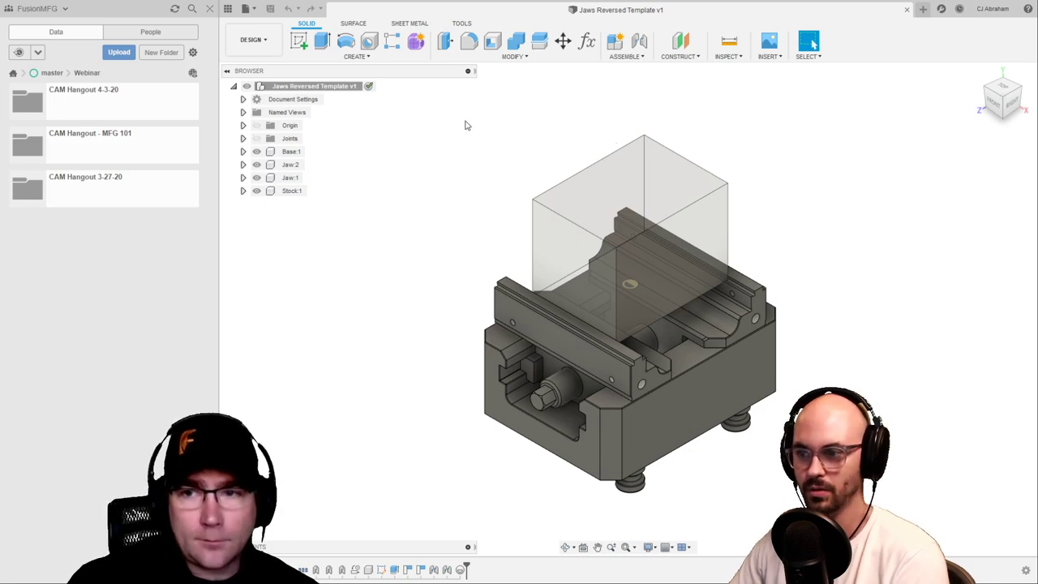
Change the stockX parameter to 4 in and stockY to 5 in
click(586, 41)
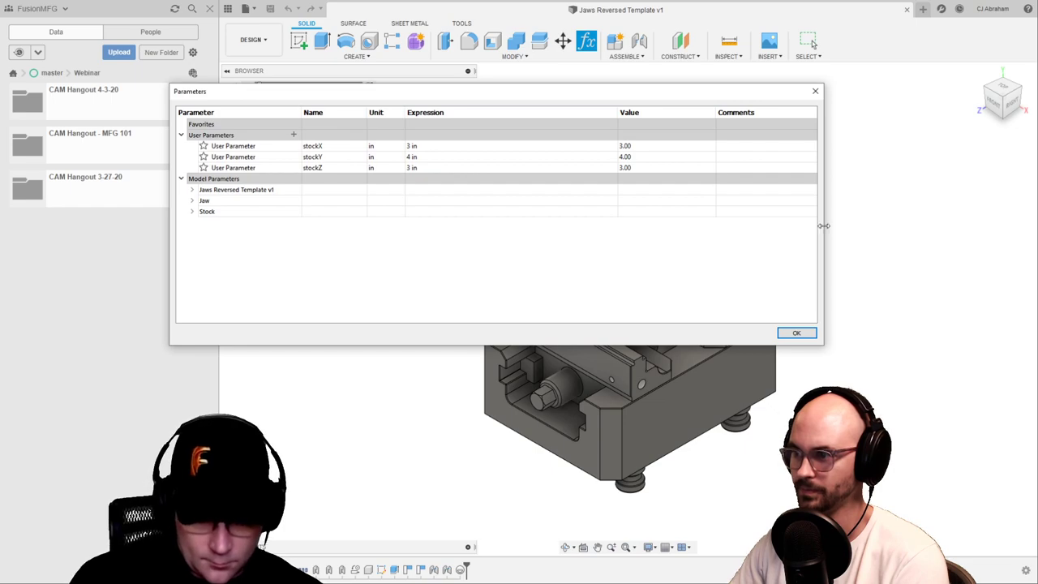
drag(822, 226, 482, 208)
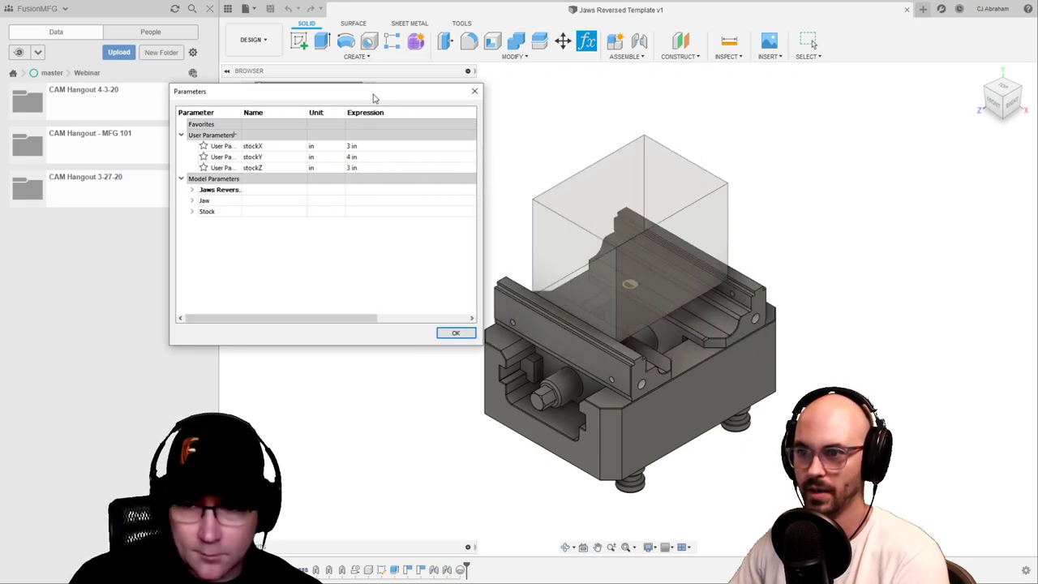
drag(373, 97, 318, 150)
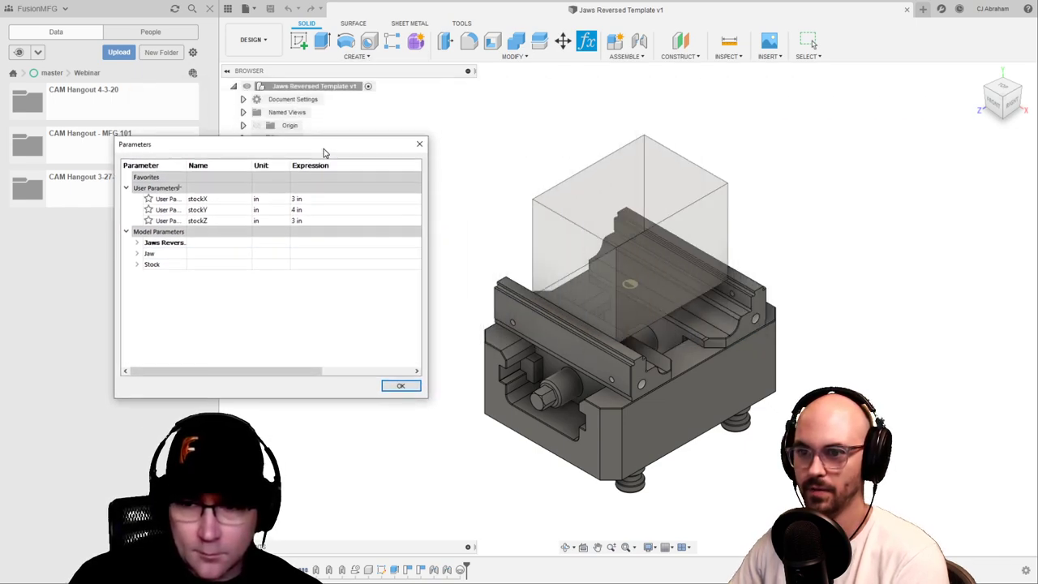
click(328, 203)
text(4)
key(Return)
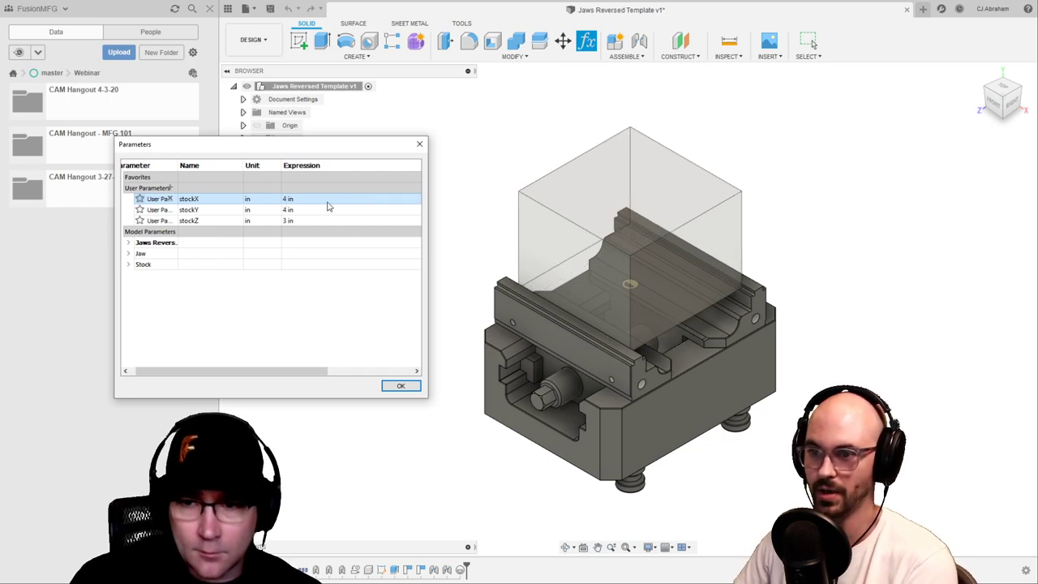
click(316, 210)
text(5)
key(Return)
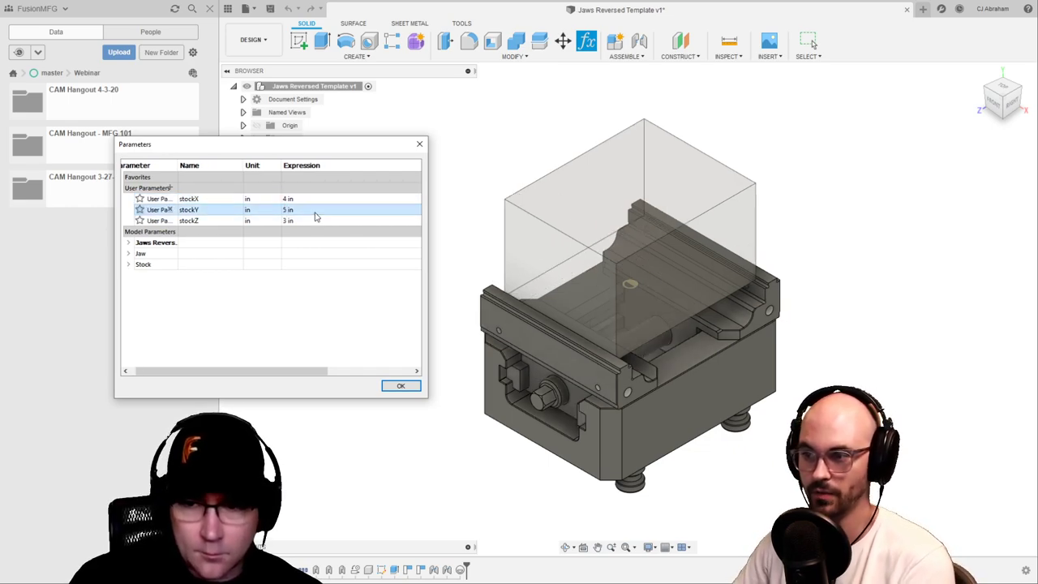
click(407, 389)
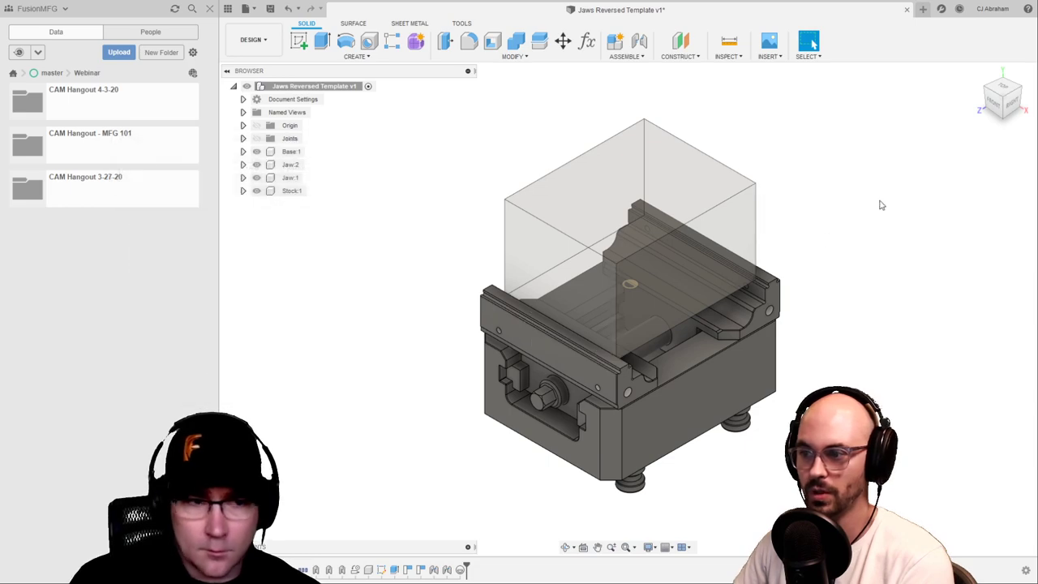
Check the enlarged stock from the right side, an angled view and below
click(999, 113)
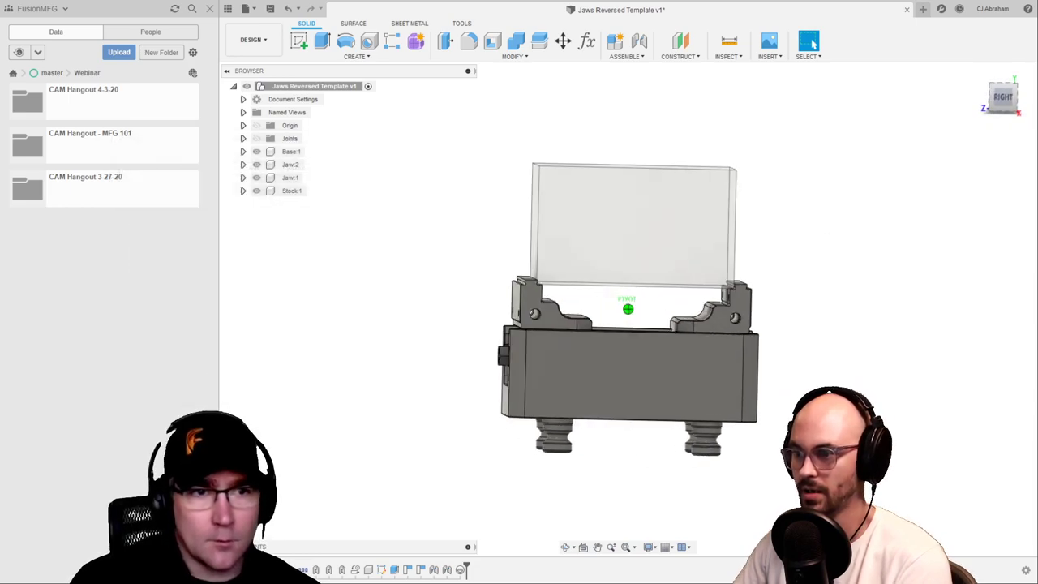
click(1000, 114)
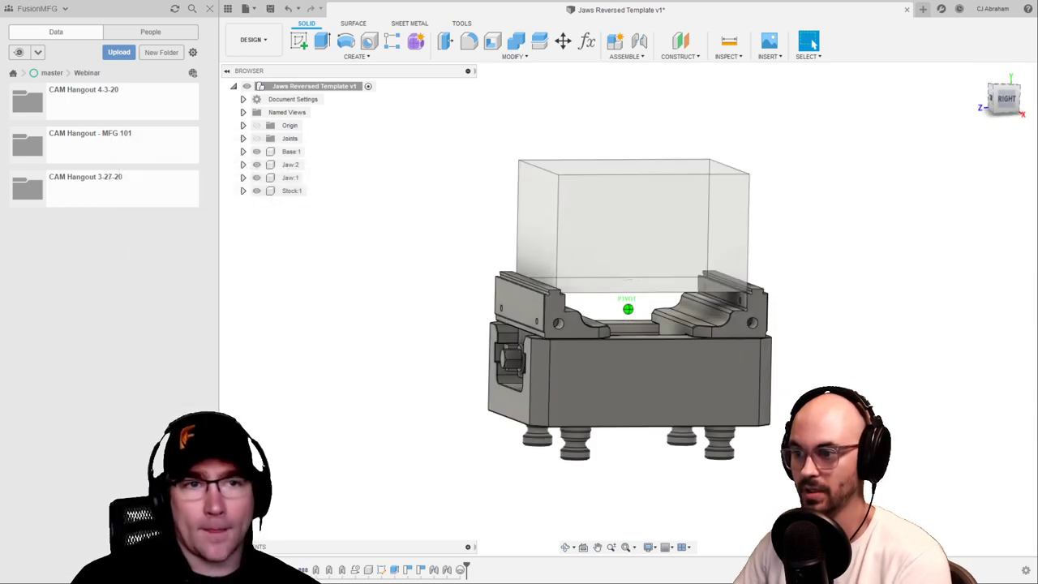
click(1004, 102)
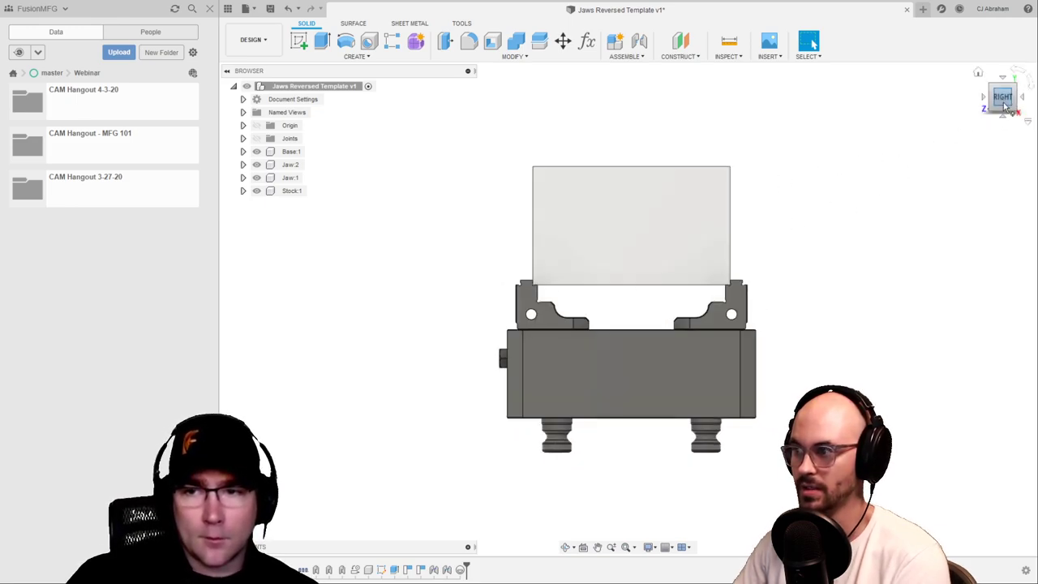
shift+middle_drag(629, 307, 484, 298)
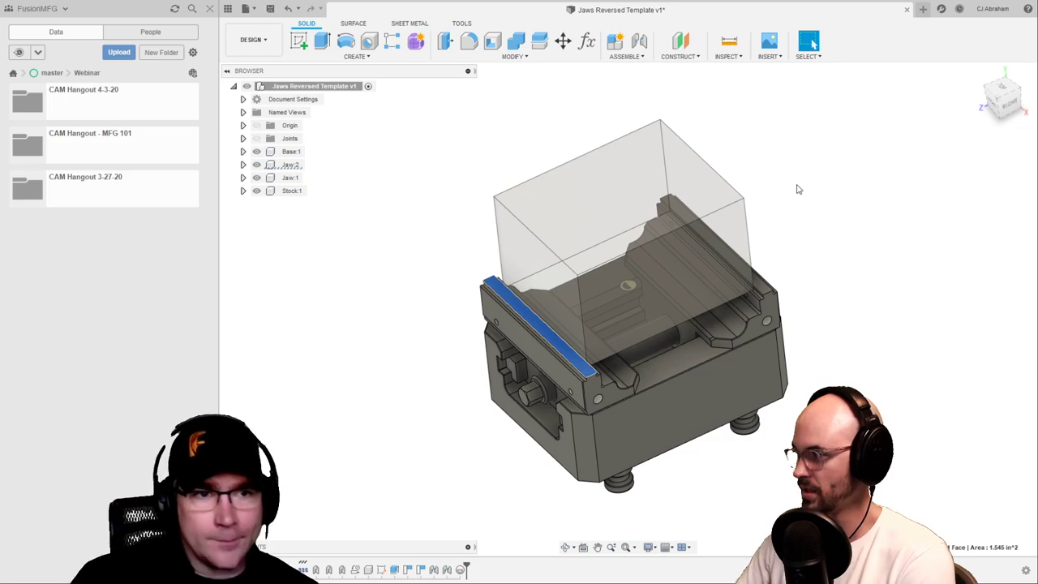
Open the CAM Hangout 4-3-20 folder in the Data Panel
shift+middle_drag(663, 151, 454, 124)
click(454, 125)
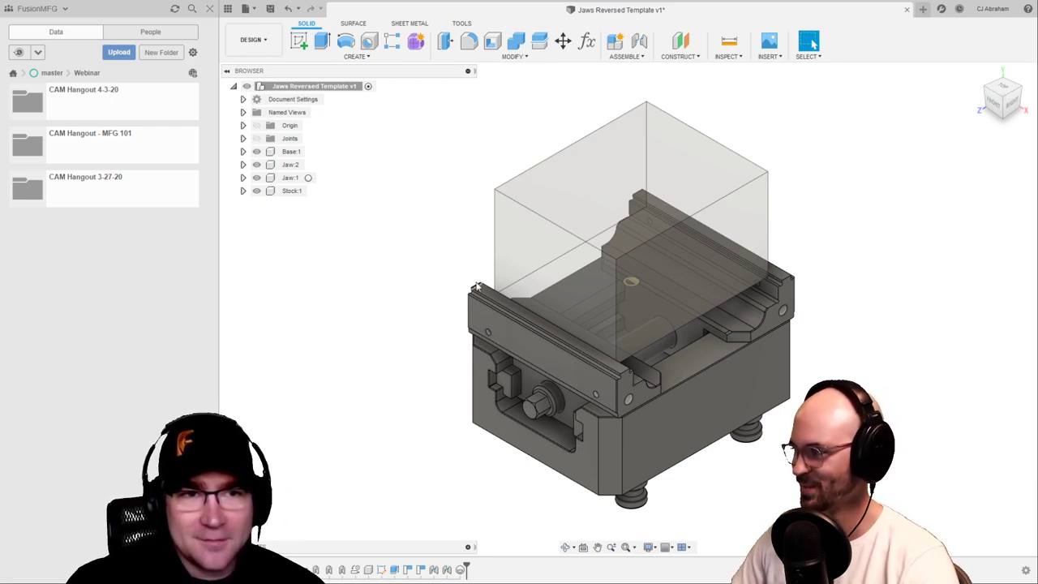
click(129, 107)
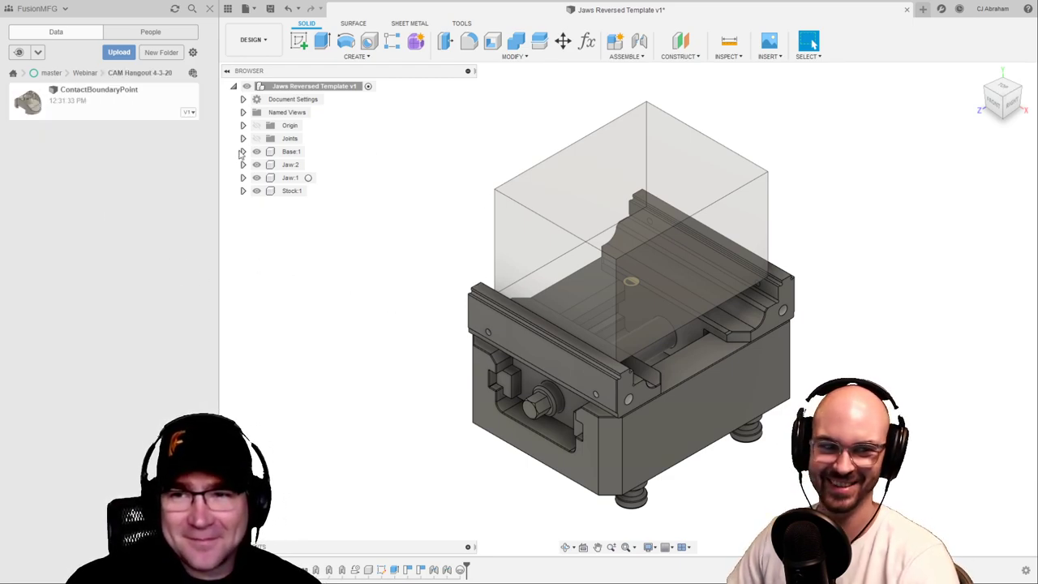
Close Jaws Reversed Template without saving and bring the 5th Axis website forward
click(907, 9)
click(523, 304)
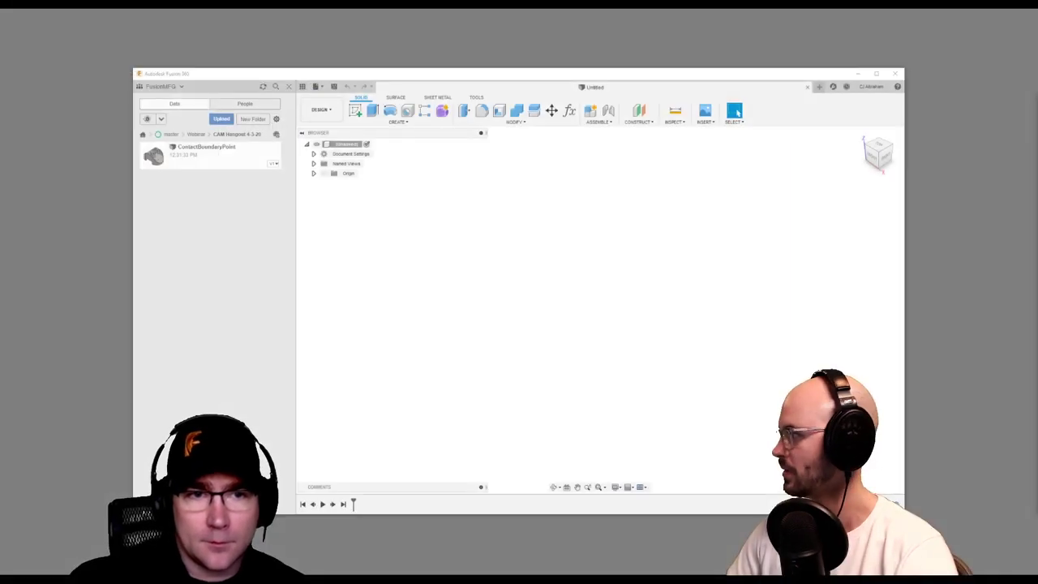
drag(1037, 215, 241, 9)
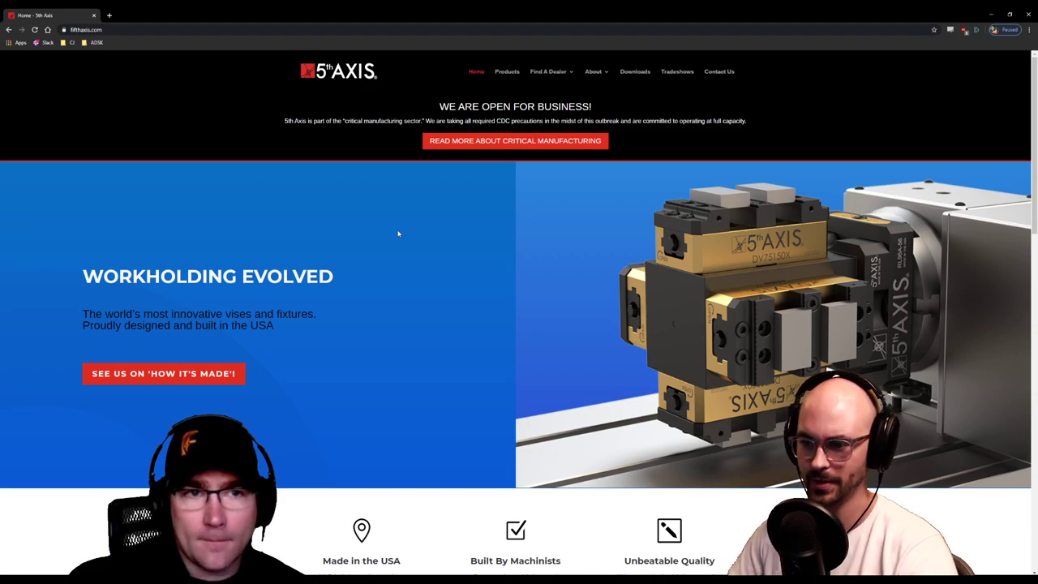
Open the Self Centering Vises category from the 5th Axis products page
click(507, 73)
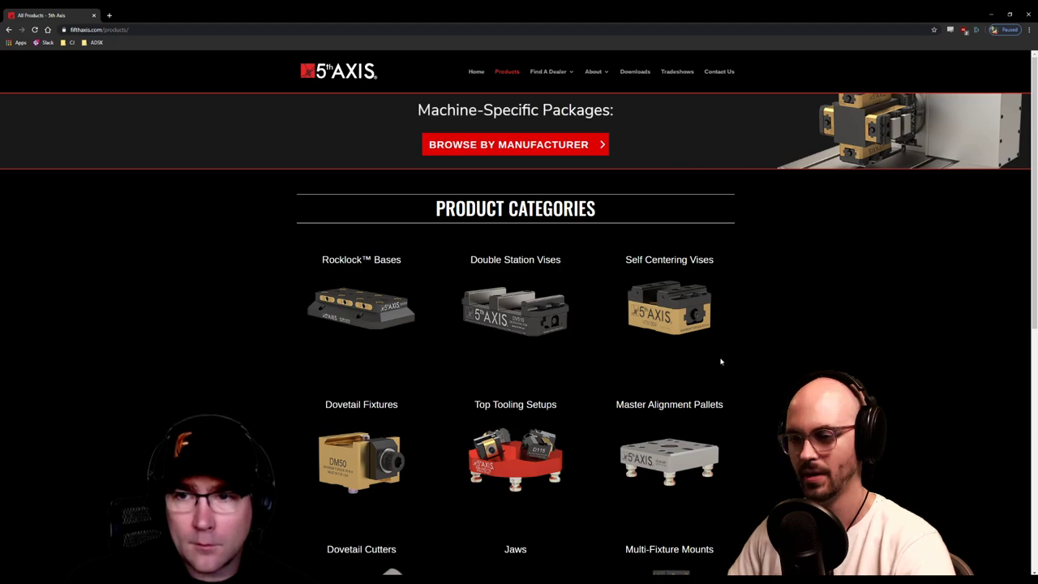
scroll(816, 278, down, 2)
scroll(790, 193, up, 1)
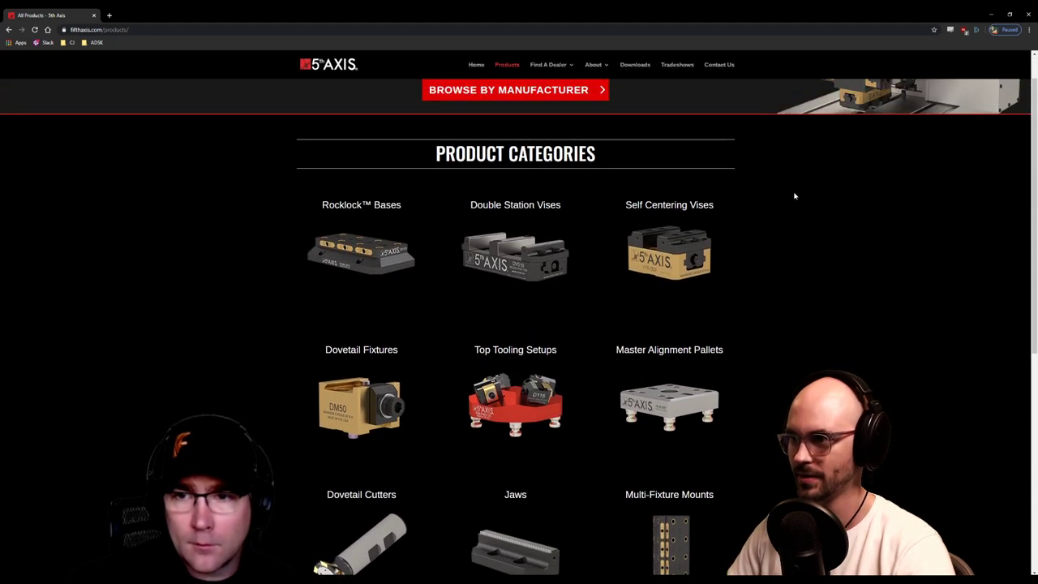
scroll(790, 193, down, 2)
scroll(770, 179, up, 2)
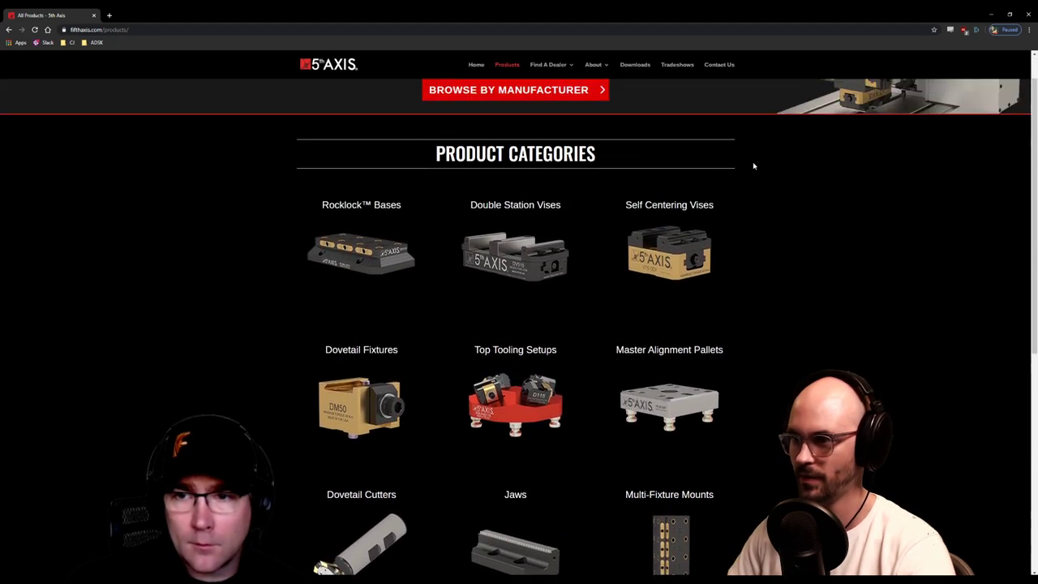
click(671, 209)
scroll(693, 227, down, 4)
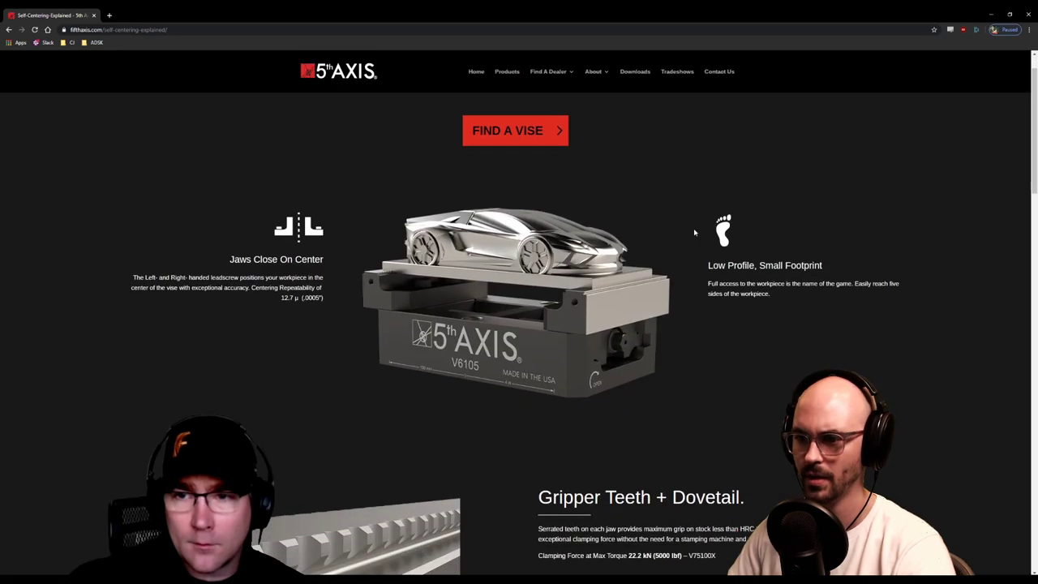
scroll(764, 227, down, 10)
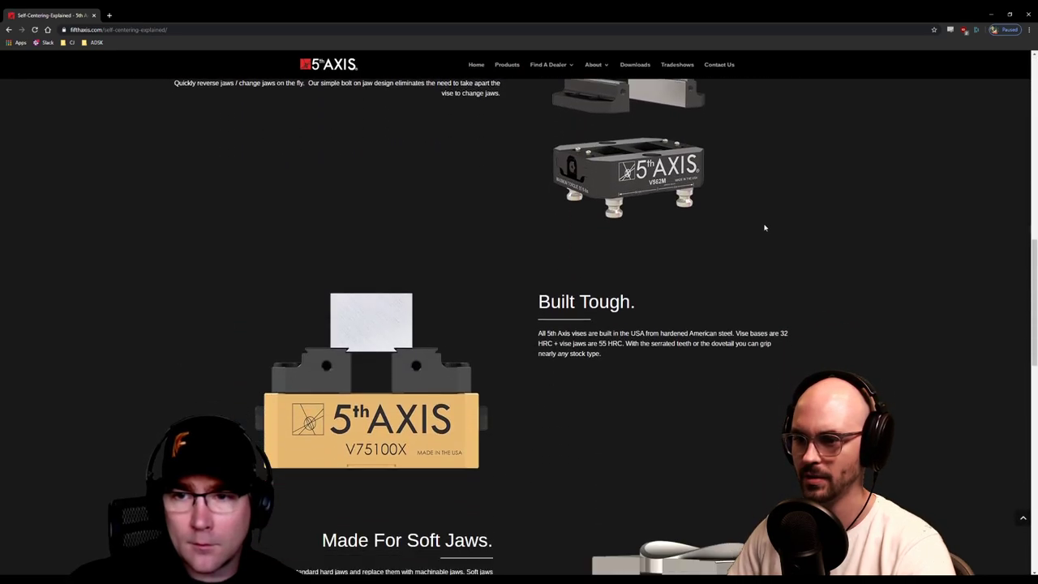
scroll(764, 228, down, 6)
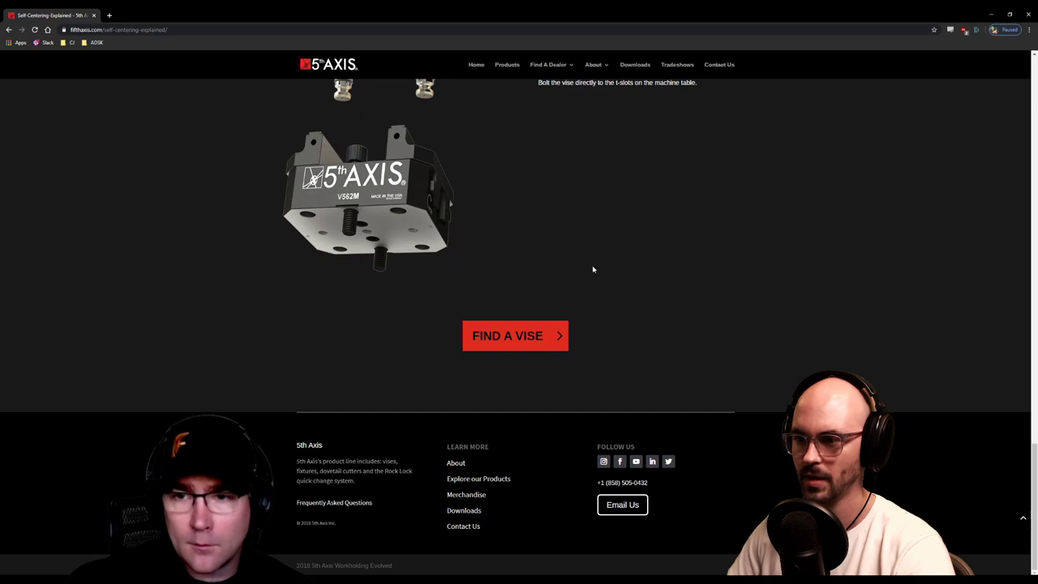
Open the V562 vise page and download its 3D model
click(515, 337)
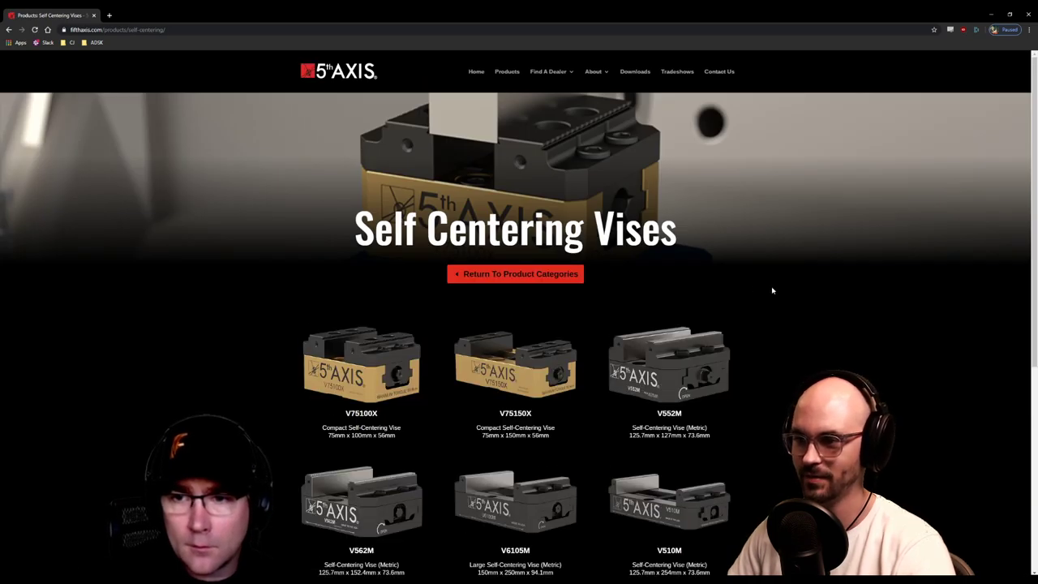
scroll(771, 290, down, 3)
scroll(827, 268, down, 1)
scroll(830, 264, up, 1)
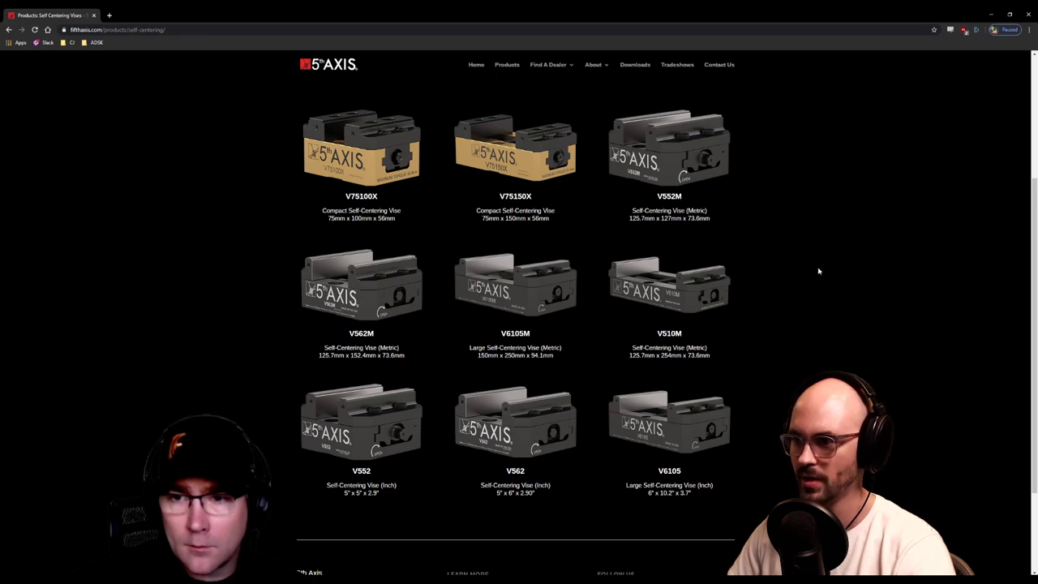
scroll(799, 312, down, 1)
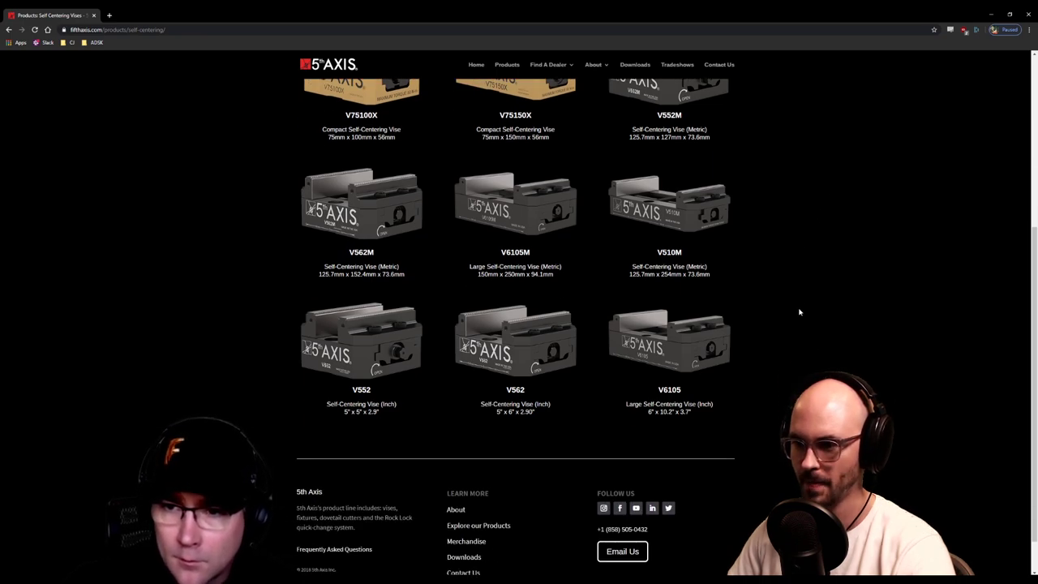
click(520, 354)
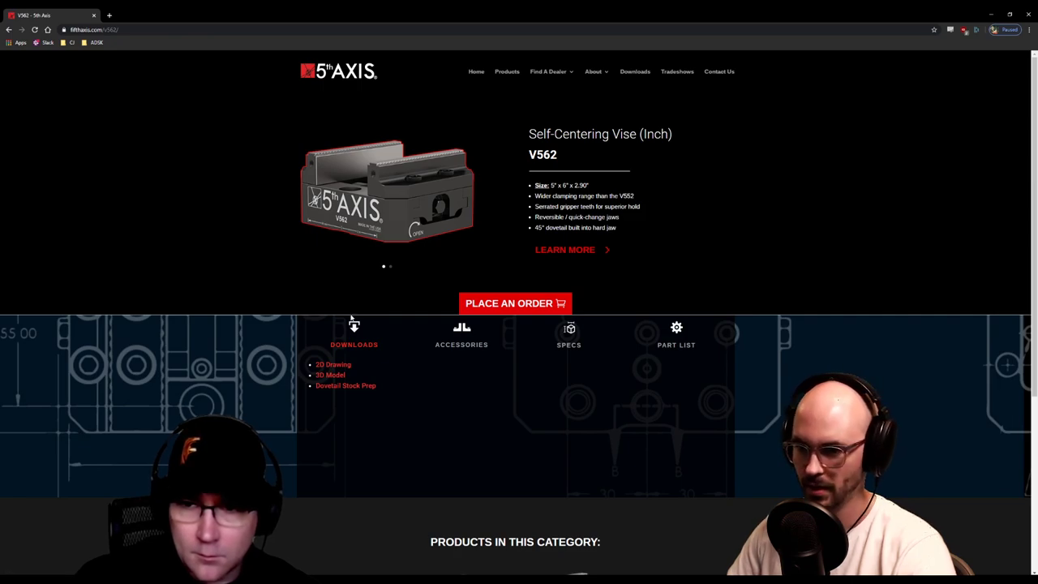
click(332, 378)
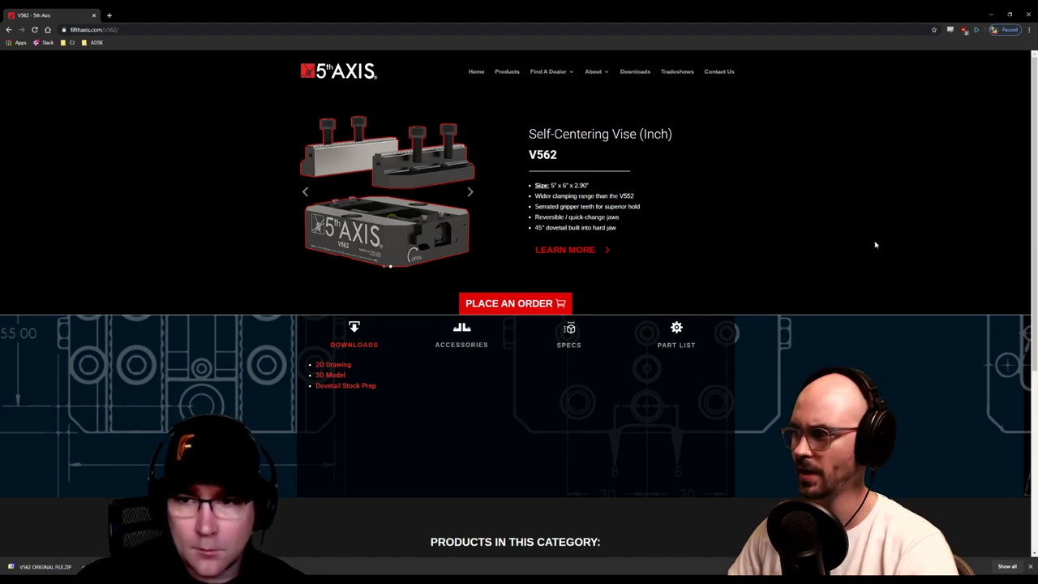
key(alt+Tab)
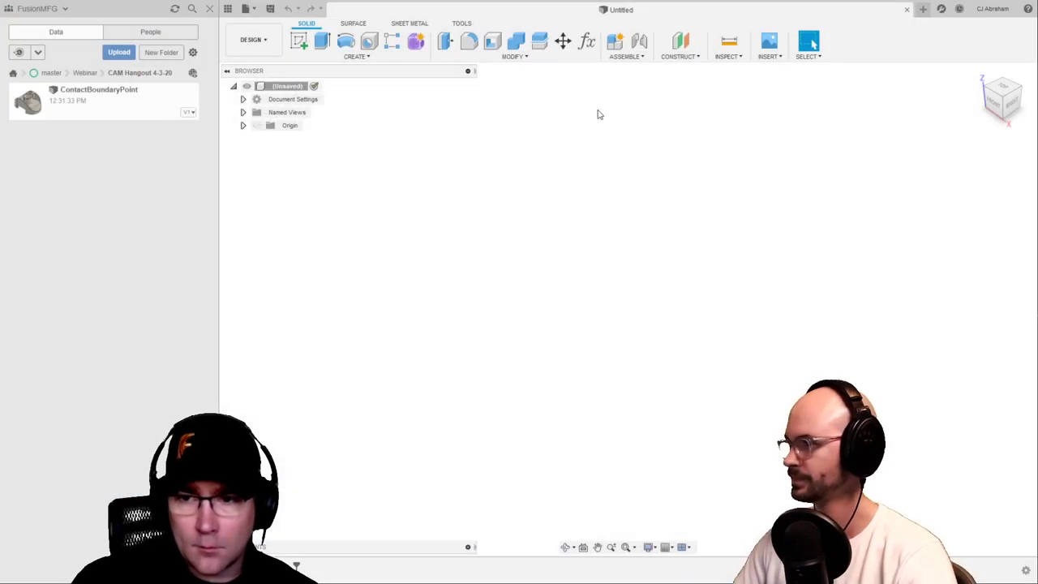
Return to the CAM Hangout 4-3-20 folder and start an upload from the computer
click(86, 73)
click(109, 98)
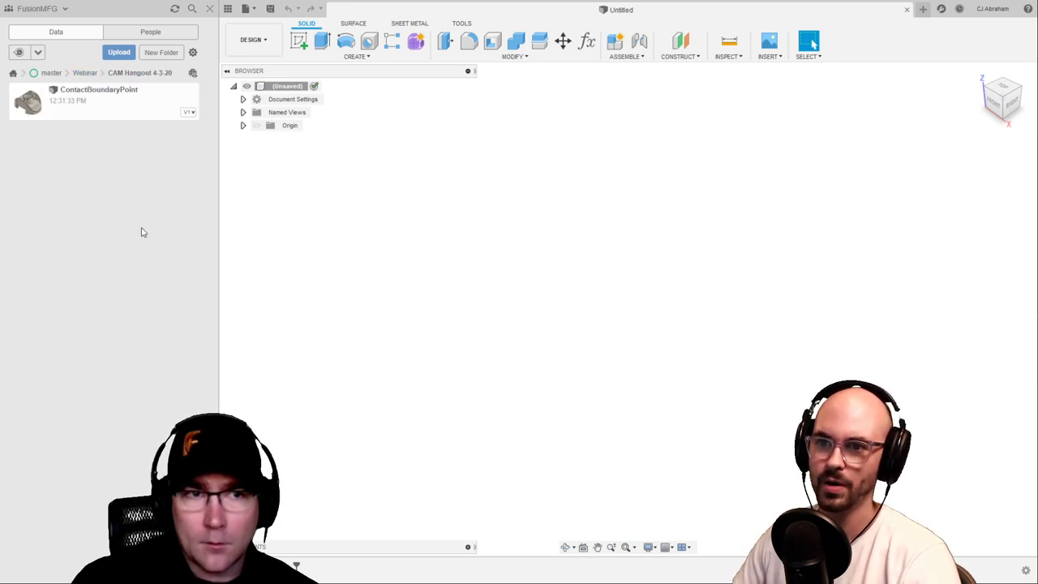
click(119, 52)
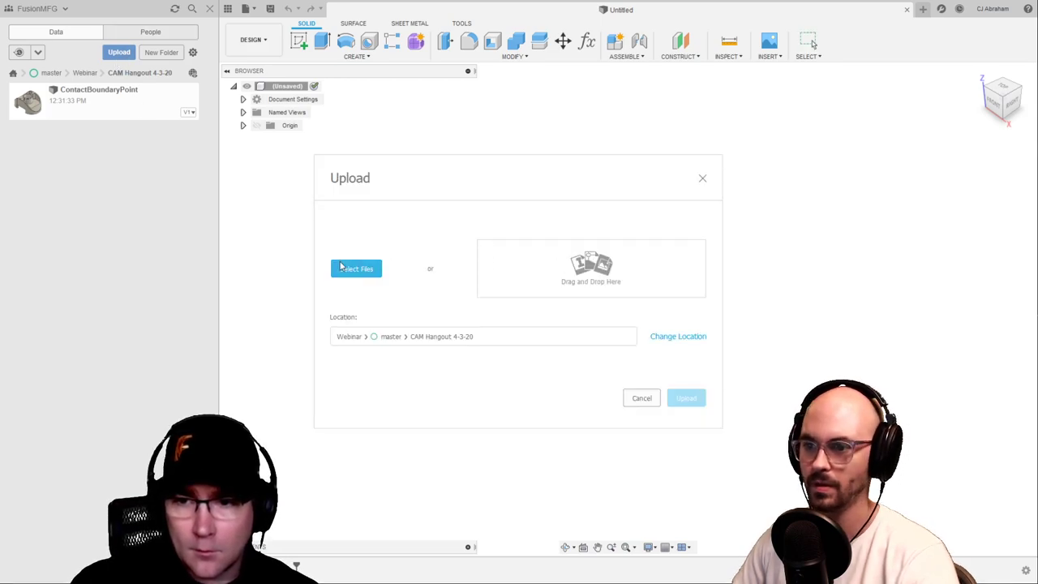
click(345, 269)
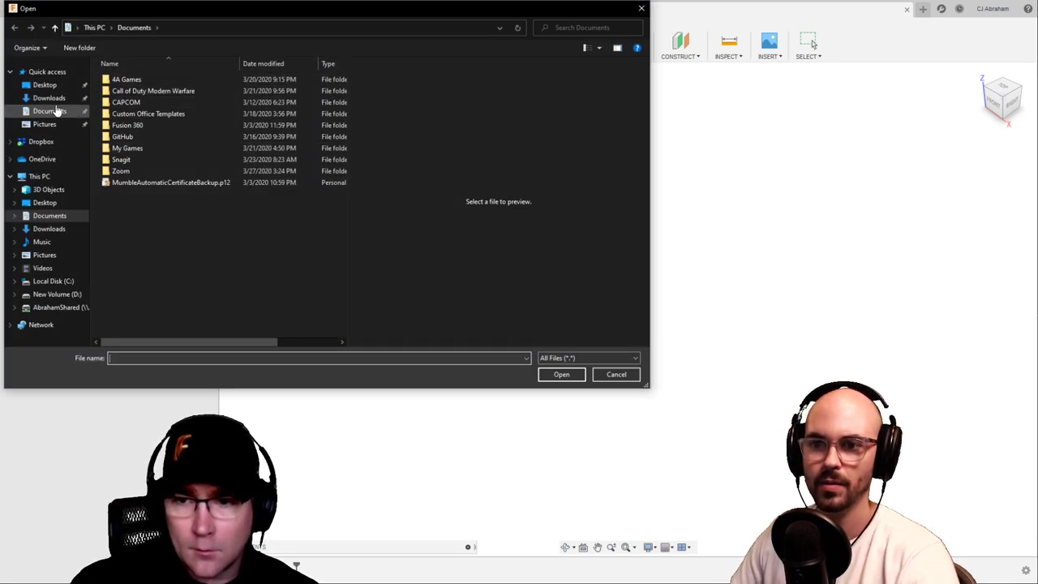
click(51, 98)
Upload V562.x_t from the V562 ORIGINAL FILE folder and dismiss the job status
double_click(138, 106)
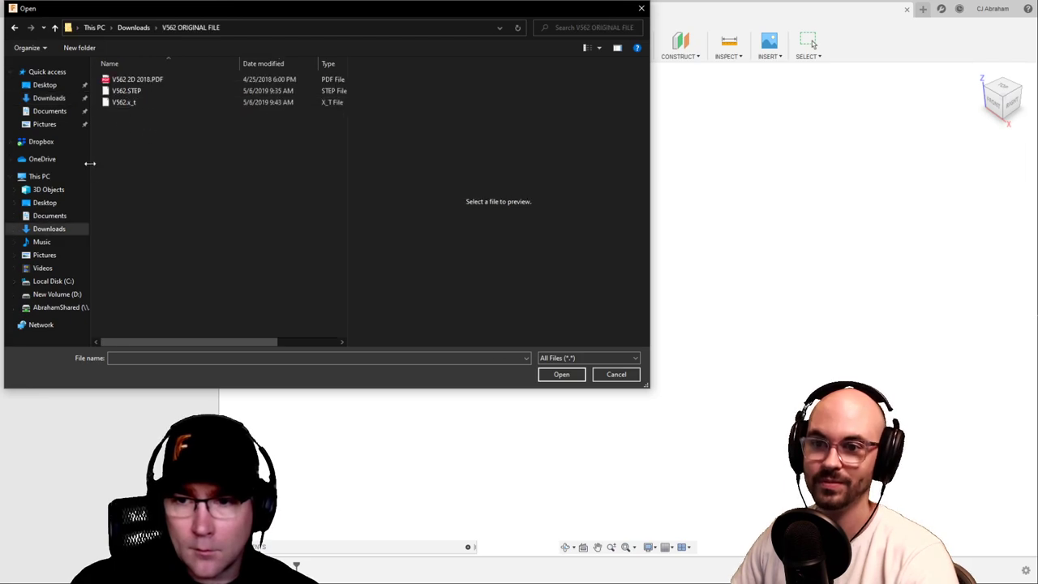
drag(90, 163, 37, 163)
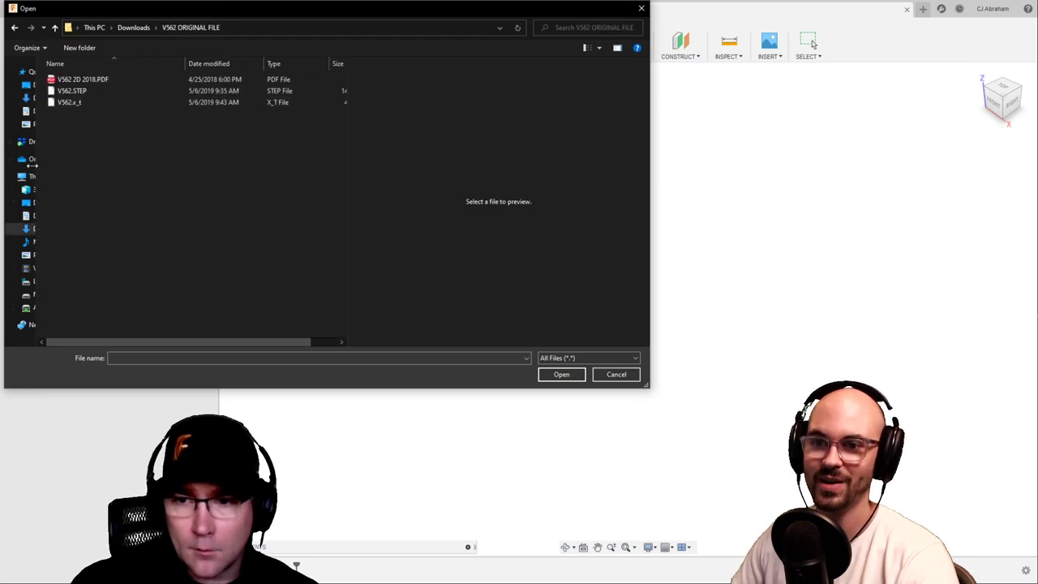
click(78, 103)
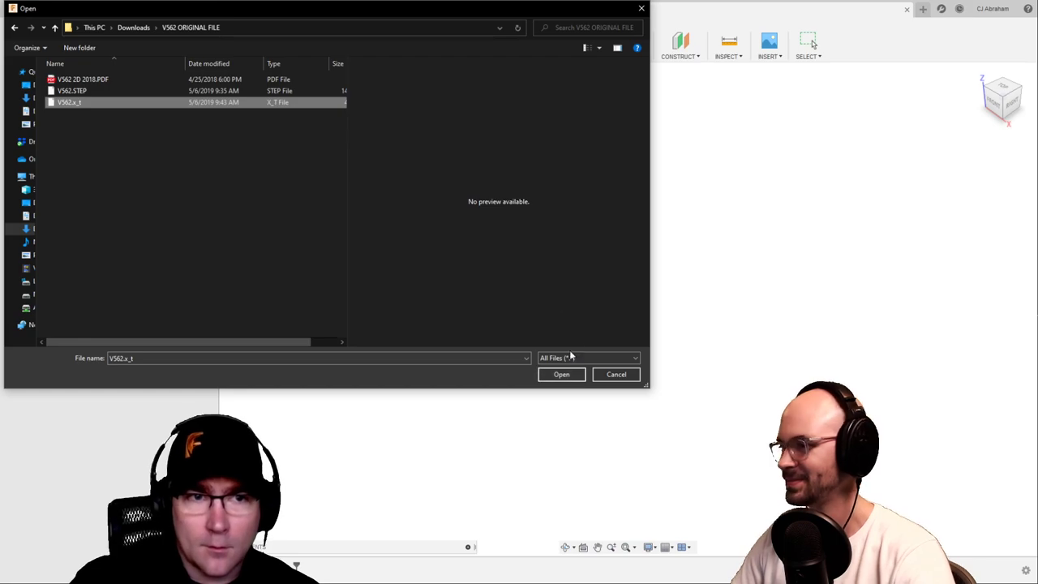
click(560, 376)
click(685, 463)
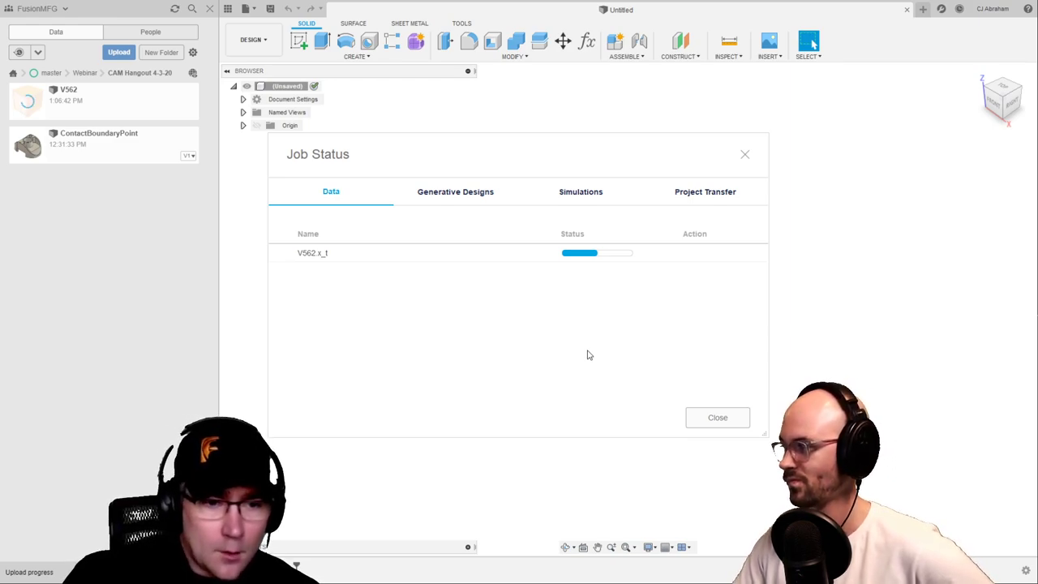
click(717, 418)
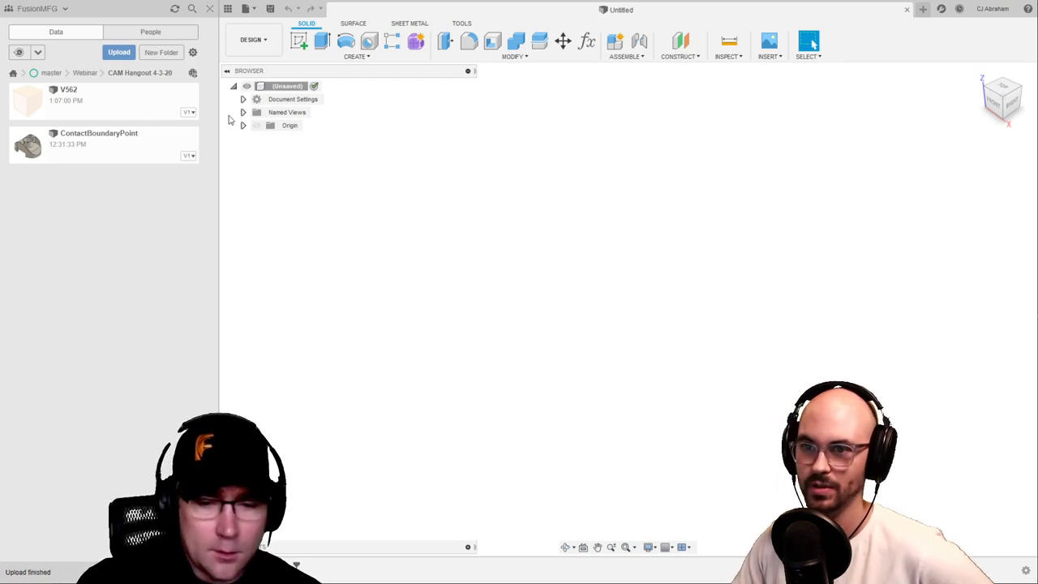
Open the uploaded V562 design and close the Data Panel
right_click(120, 102)
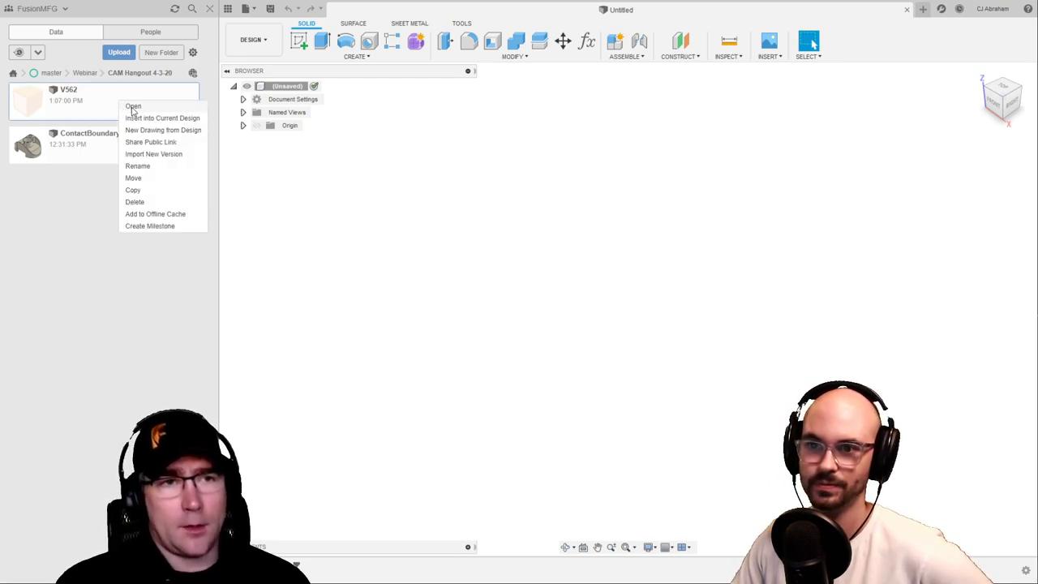
click(142, 108)
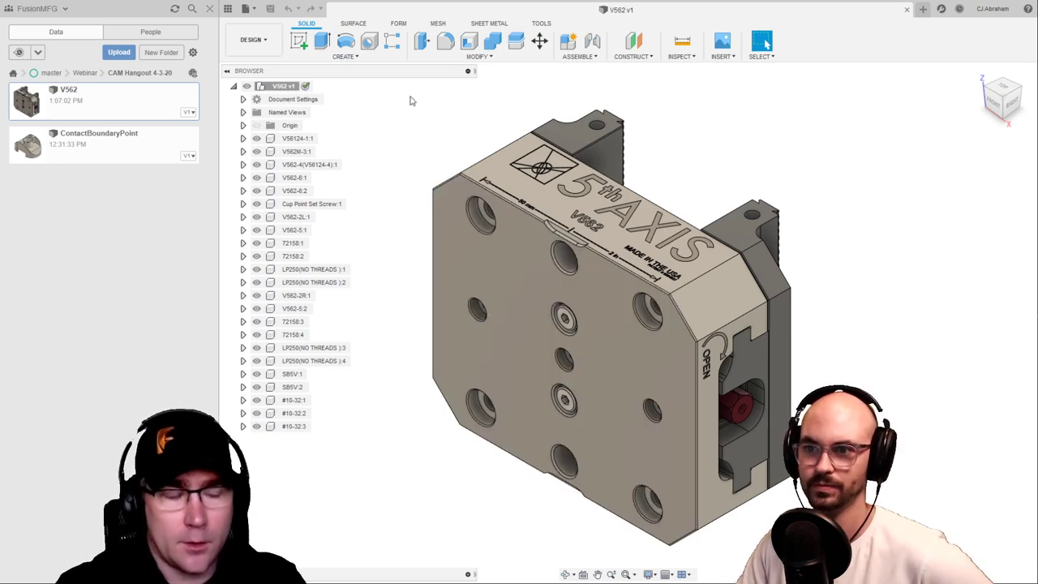
click(209, 8)
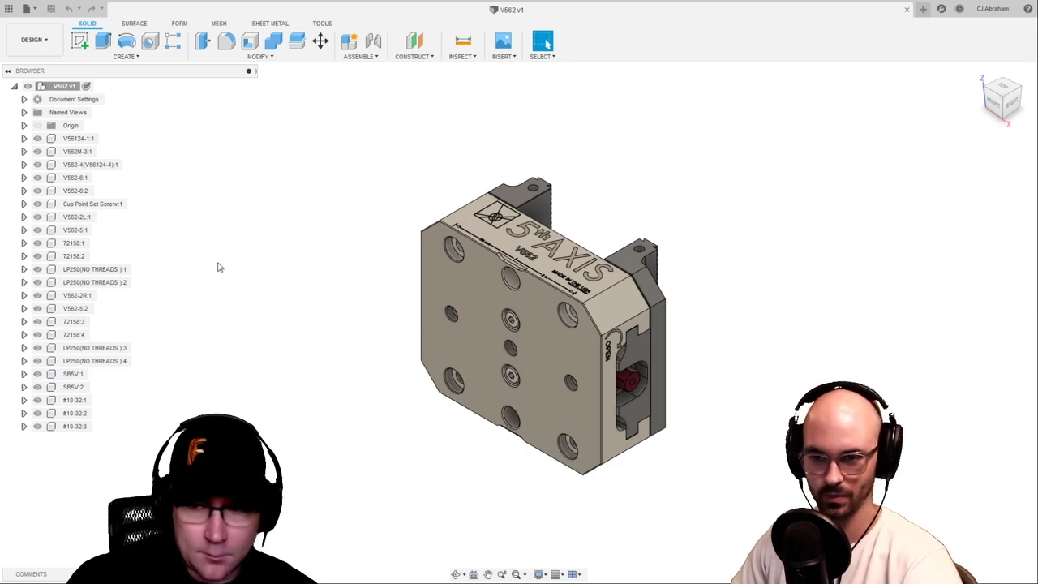
Enable Capture Design History on the V562 v1 root component
right_click(81, 86)
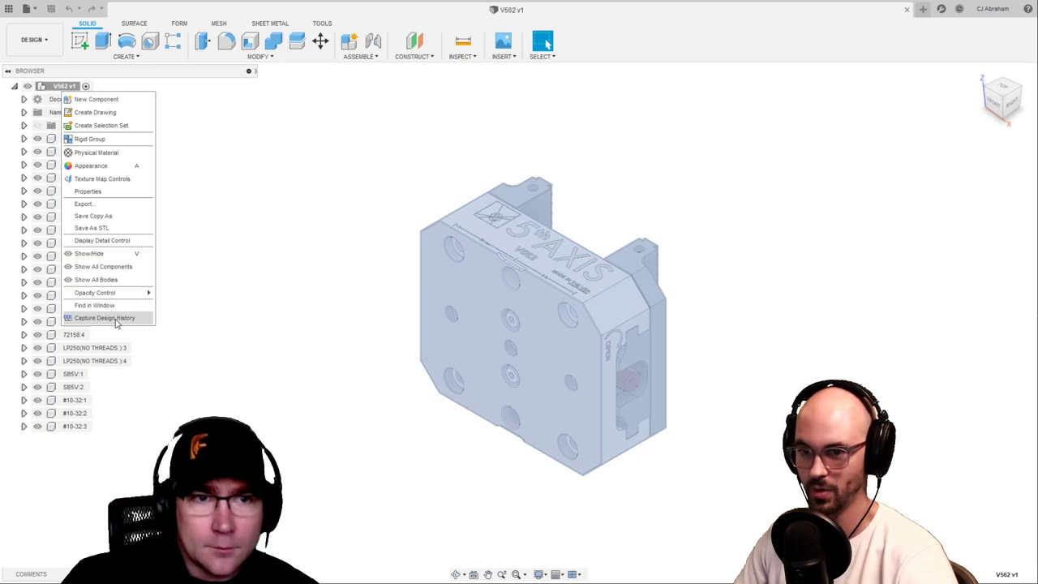
click(279, 238)
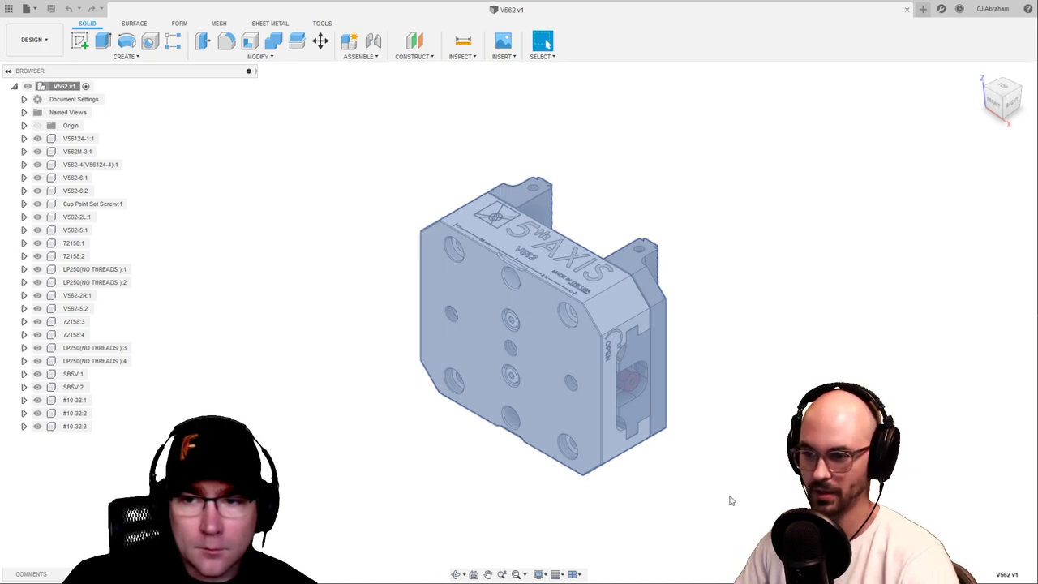
drag(559, 385, 347, 317)
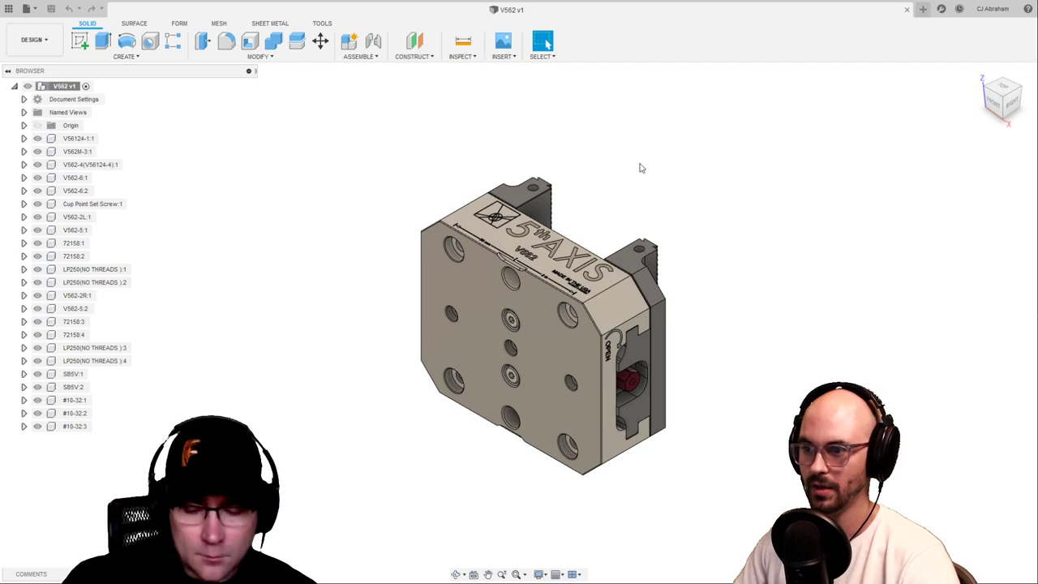
mouse_move(639, 168)
shift+middle_down()
mouse_move(644, 199)
mouse_move(623, 142)
mouse_move(626, 165)
shift+middle_up()
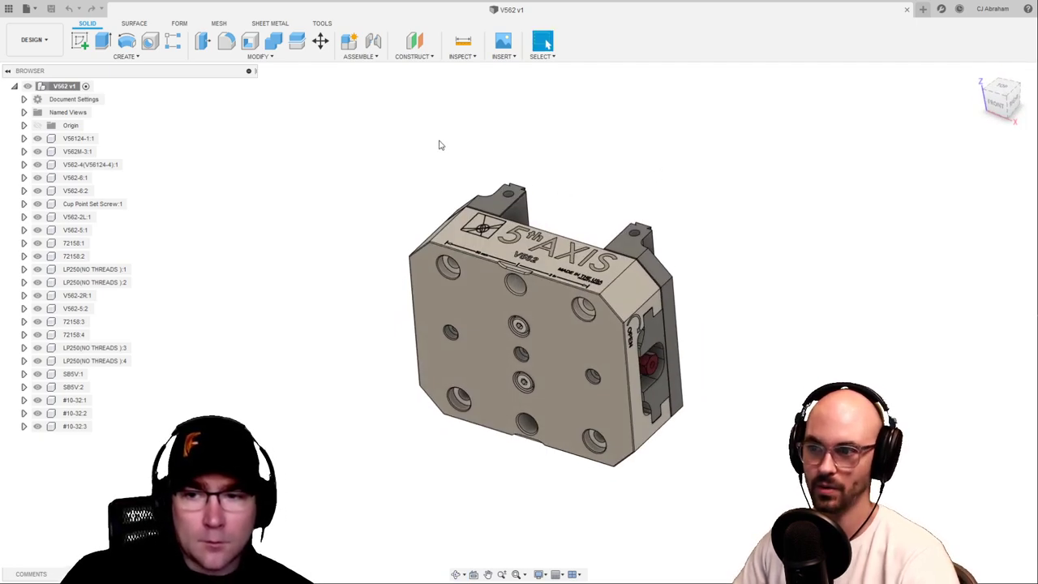
click(980, 81)
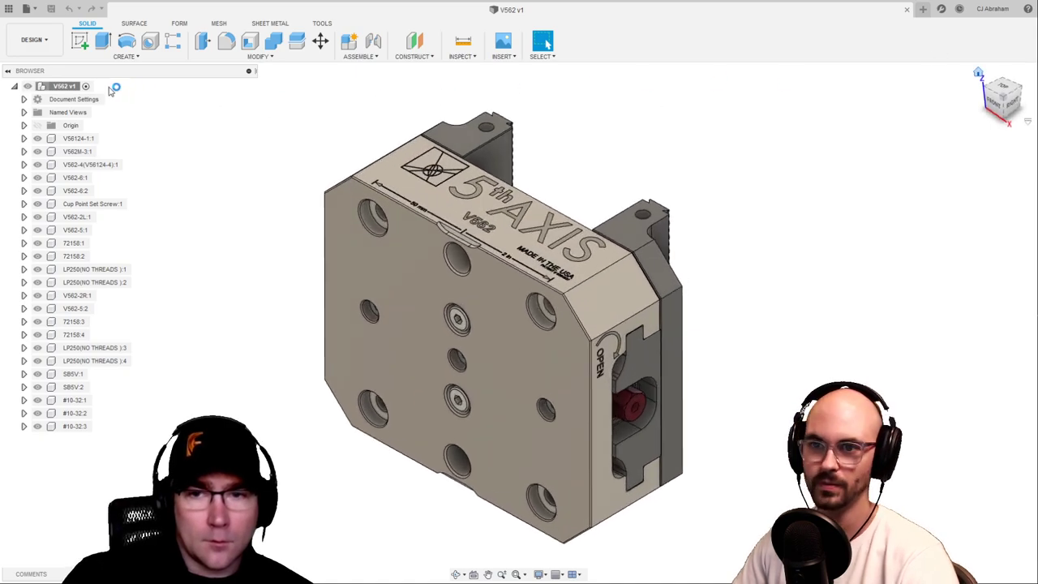
right_click(63, 86)
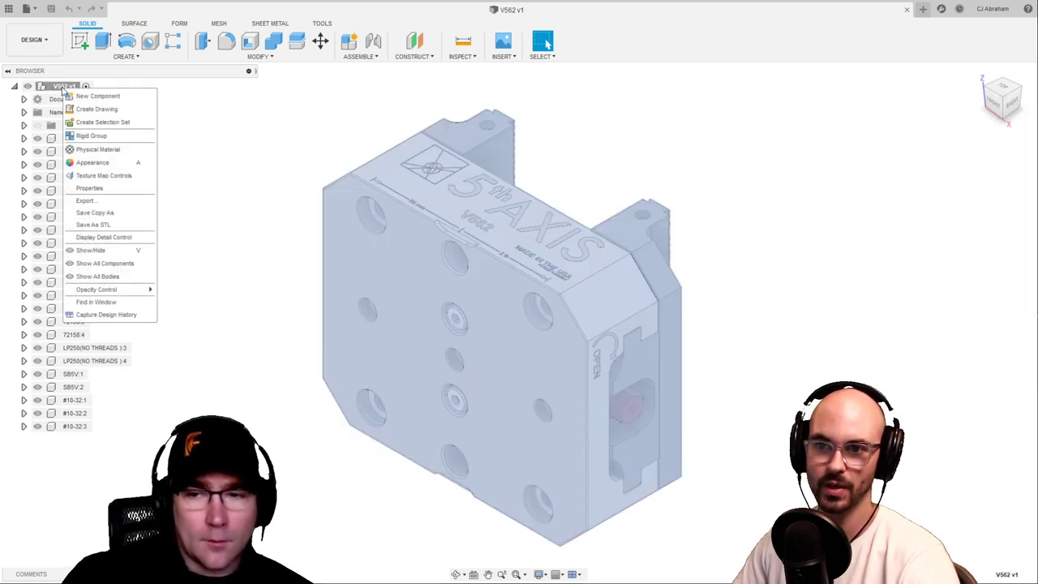
click(114, 314)
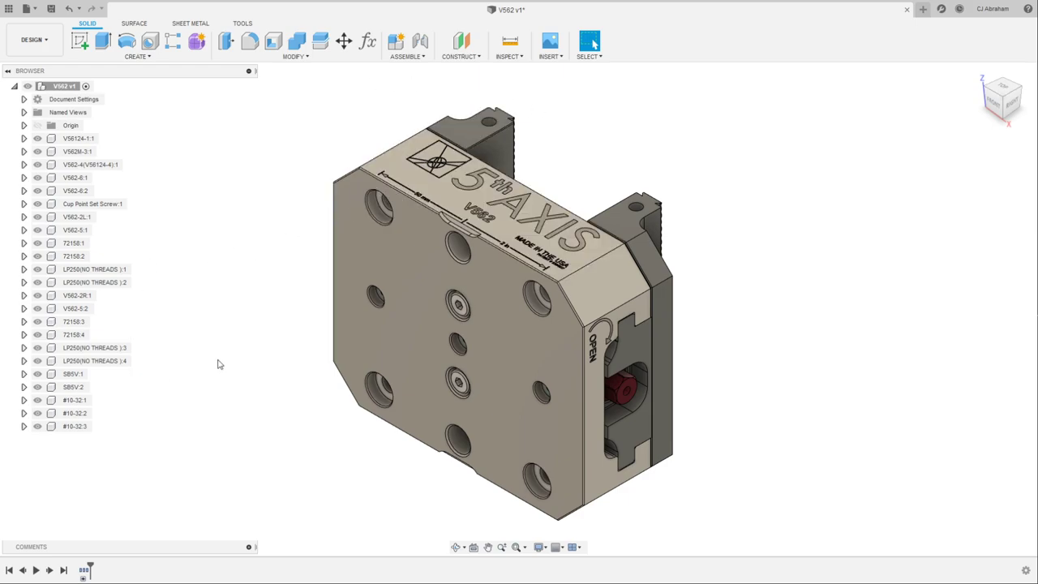
Orbit down onto the jaws and select the V562M-3:1 component
scroll(400, 317, down, 1)
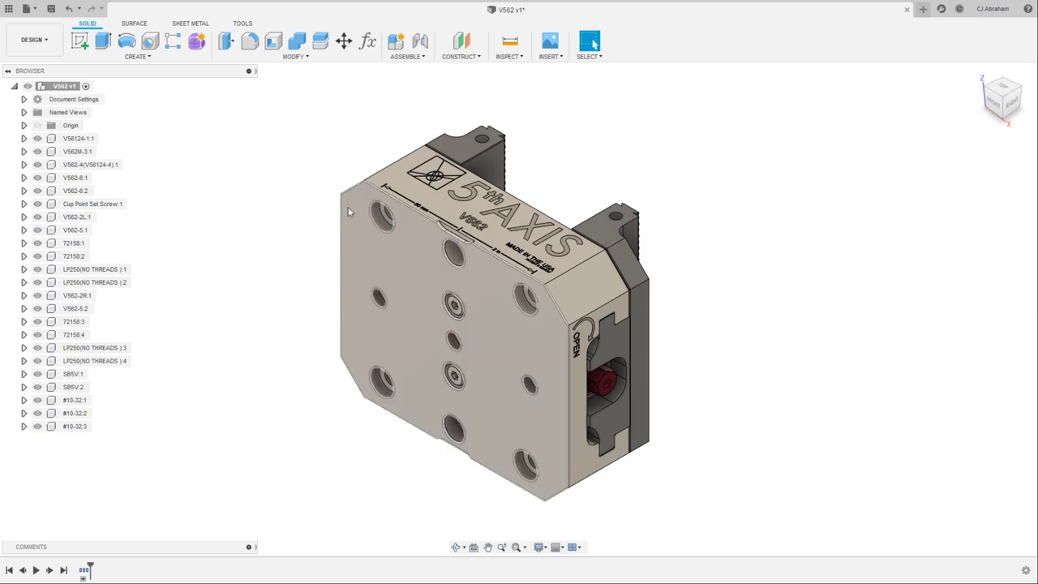
shift+middle_drag(347, 208, 302, 197)
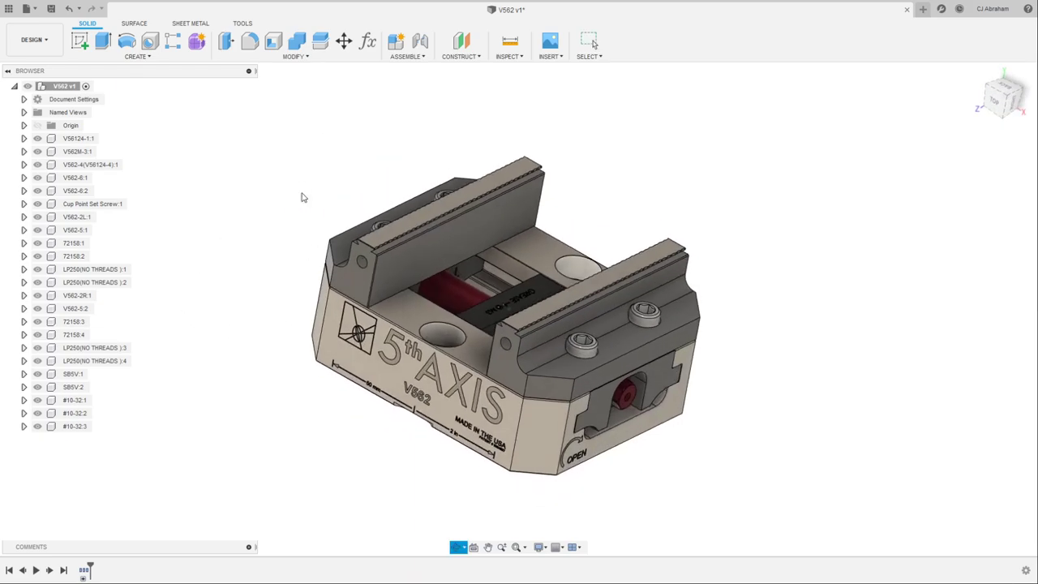
click(77, 150)
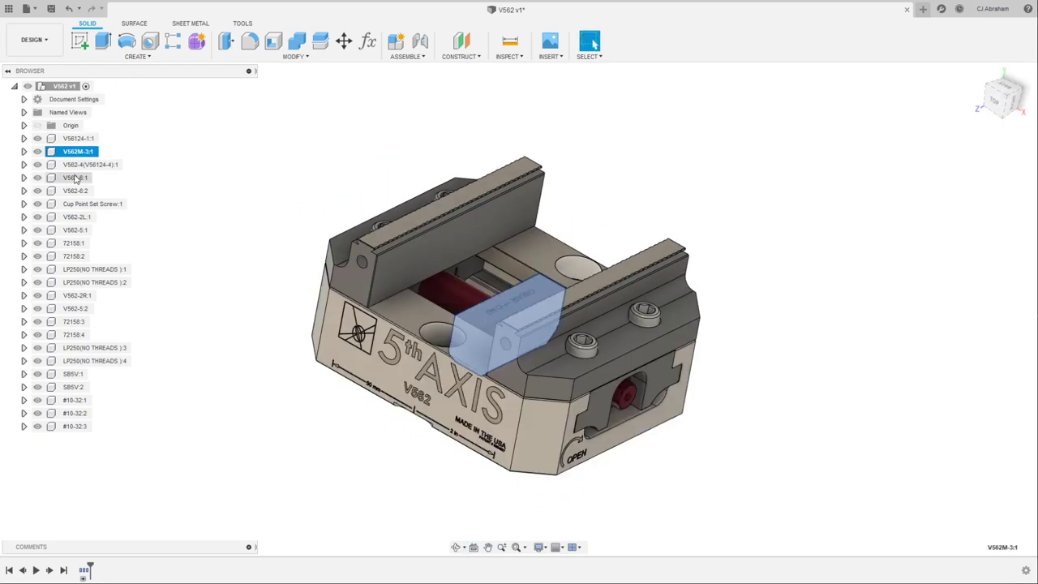
click(73, 426)
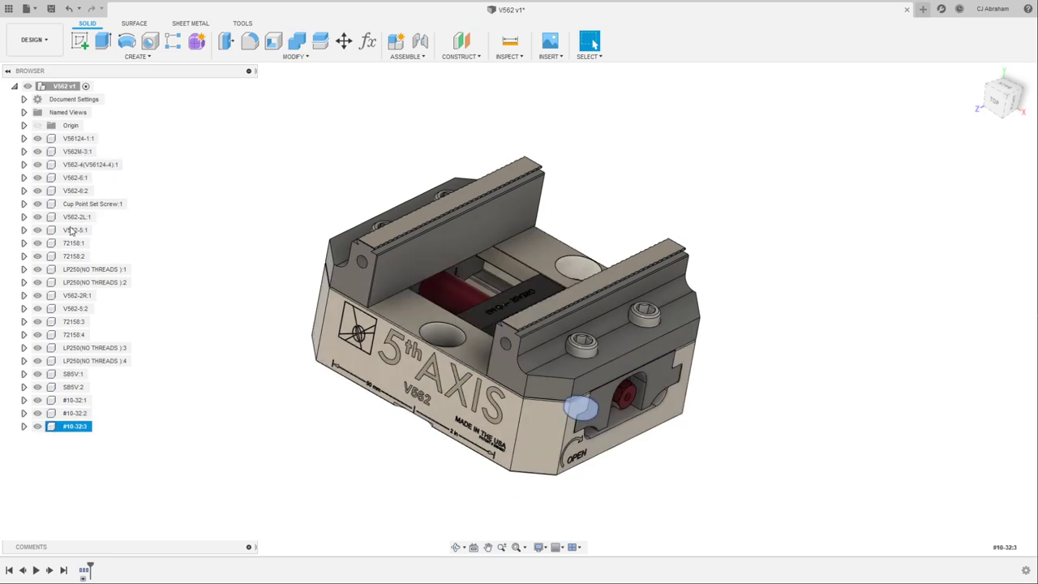
click(23, 138)
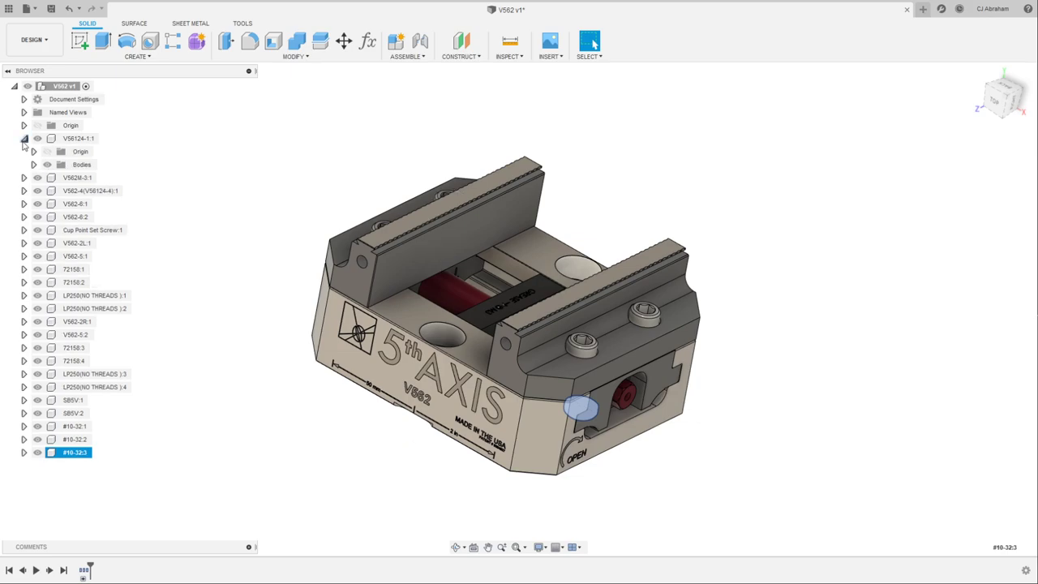
click(33, 165)
click(89, 177)
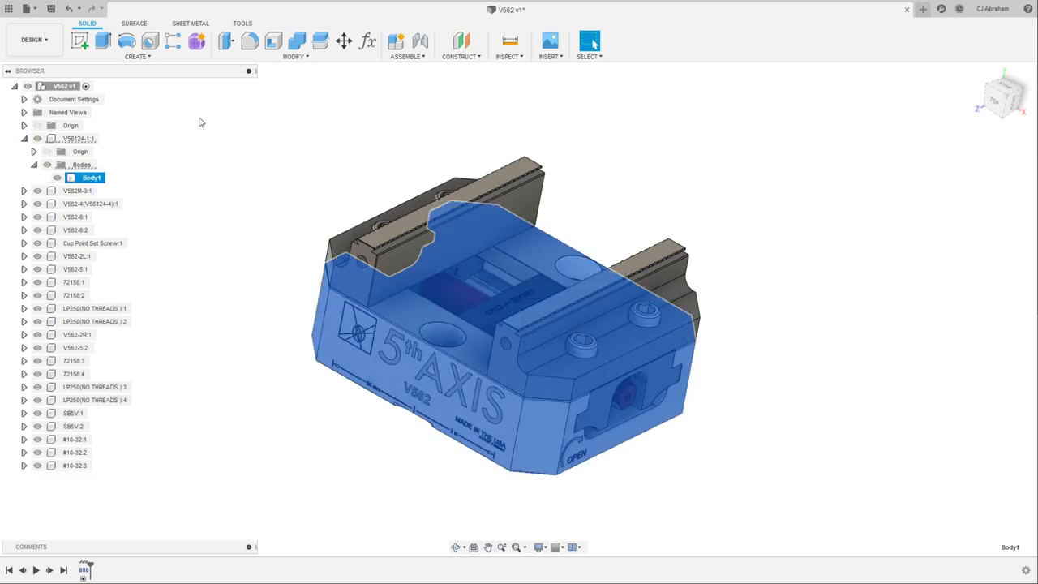
key(Escape)
click(33, 165)
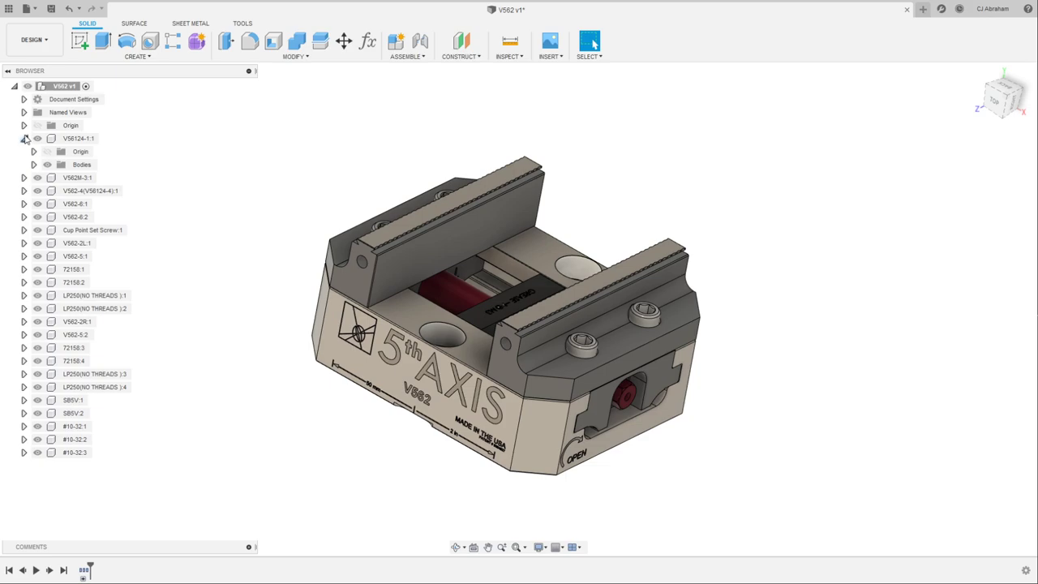
click(24, 138)
shift+middle_drag(670, 181, 724, 178)
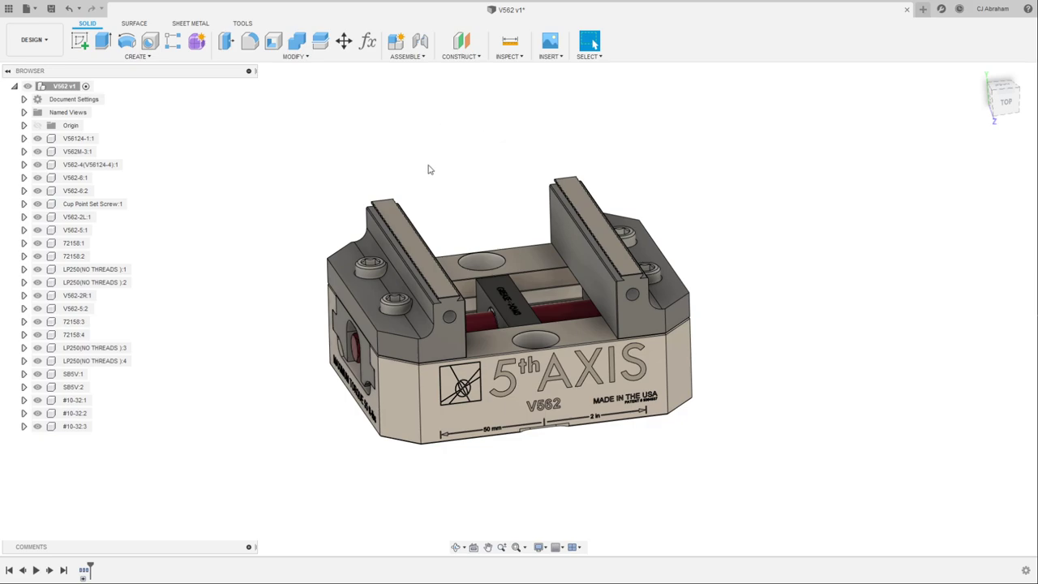
click(78, 138)
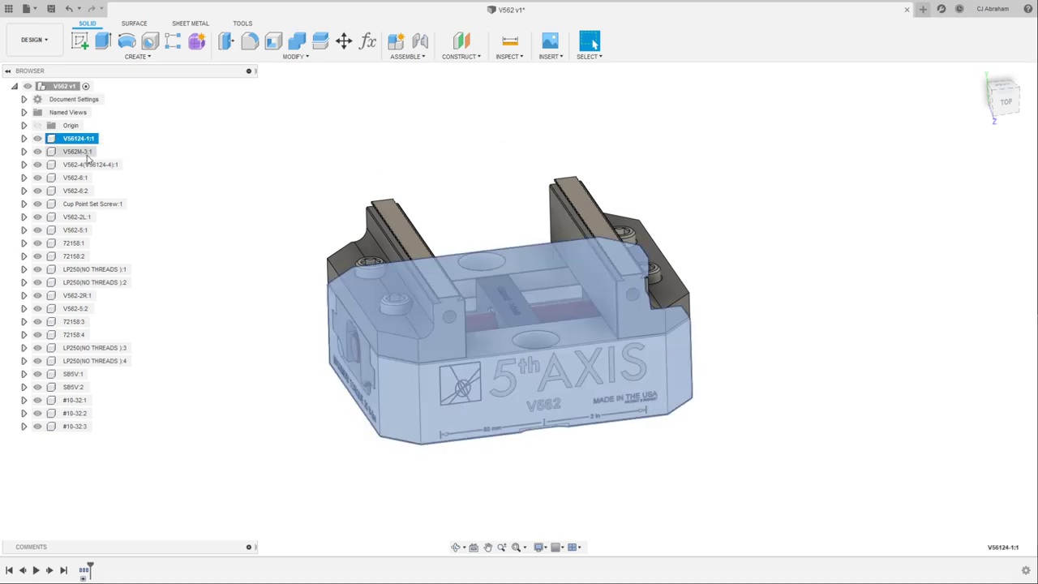
shift+middle_drag(340, 146, 353, 199)
ctrl+click(78, 151)
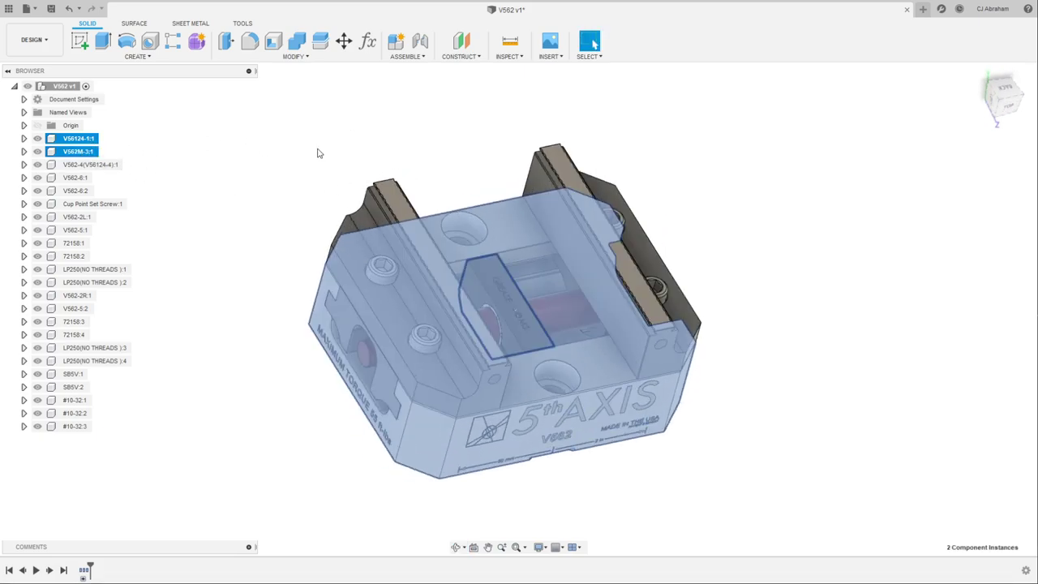
shift+middle_drag(317, 153, 247, 148)
ctrl+click(111, 164)
ctrl+click(75, 178)
ctrl+click(75, 190)
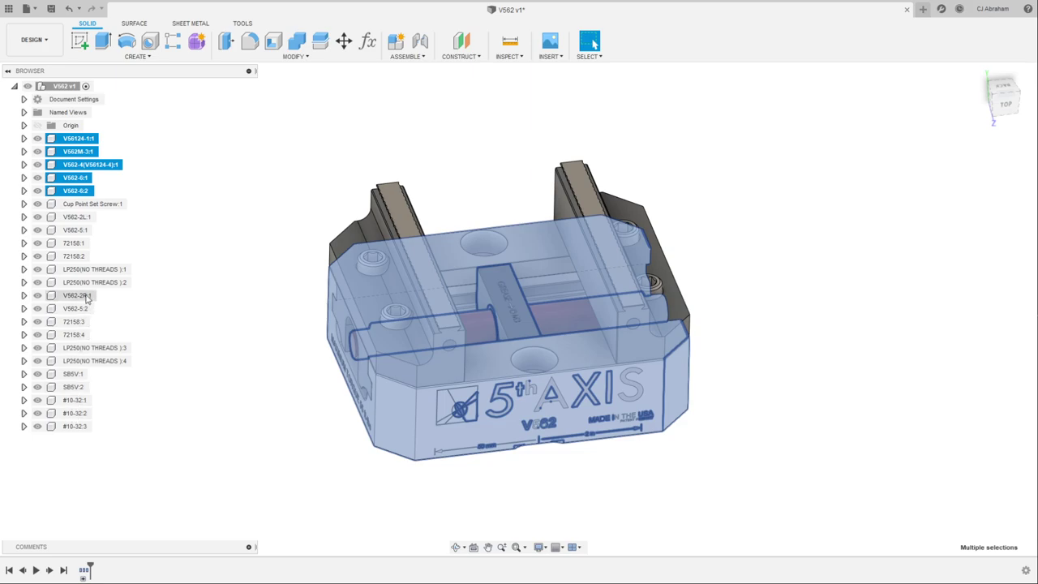
click(217, 178)
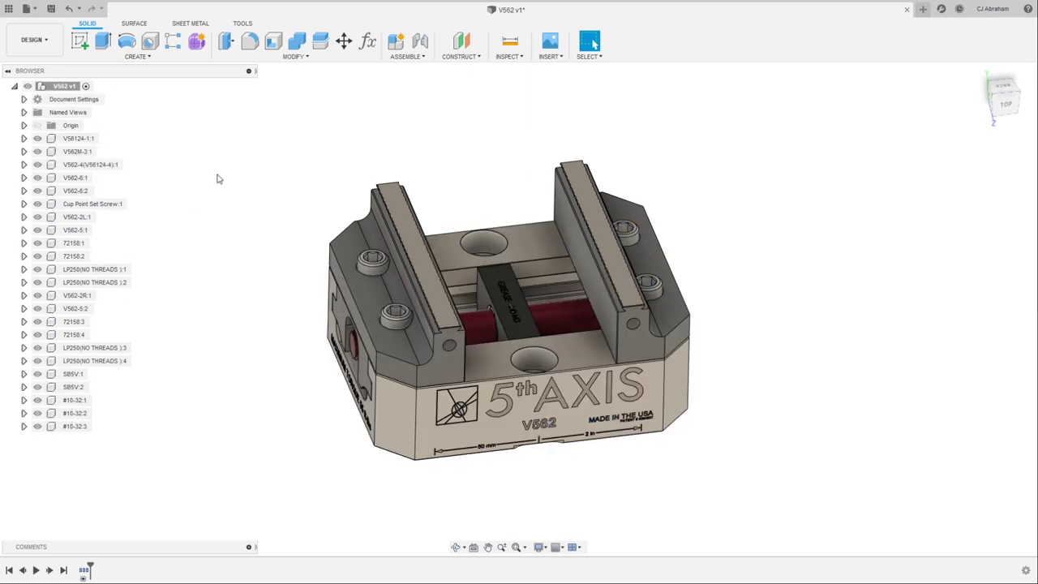
click(597, 62)
mouse_move(616, 155)
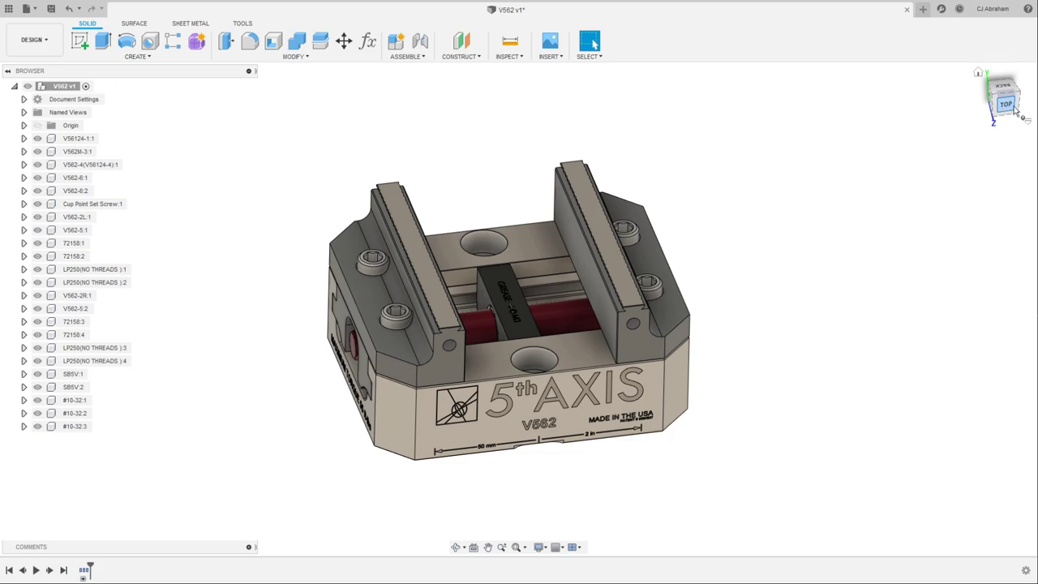
Window-select the vise components from the top view, then orbit to inspect them
click(1004, 101)
drag(836, 527, 299, 313)
mouse_move(699, 150)
shift+middle_down()
mouse_move(681, 170)
mouse_move(729, 212)
mouse_move(713, 157)
mouse_move(713, 122)
mouse_move(725, 125)
mouse_move(702, 157)
shift+middle_up()
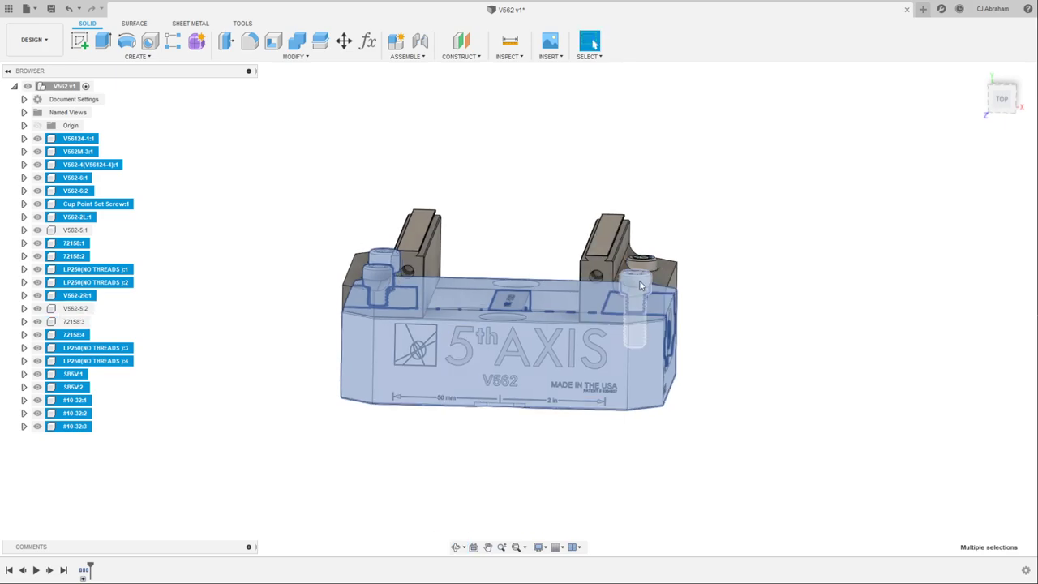
shift+middle_drag(641, 280, 390, 247)
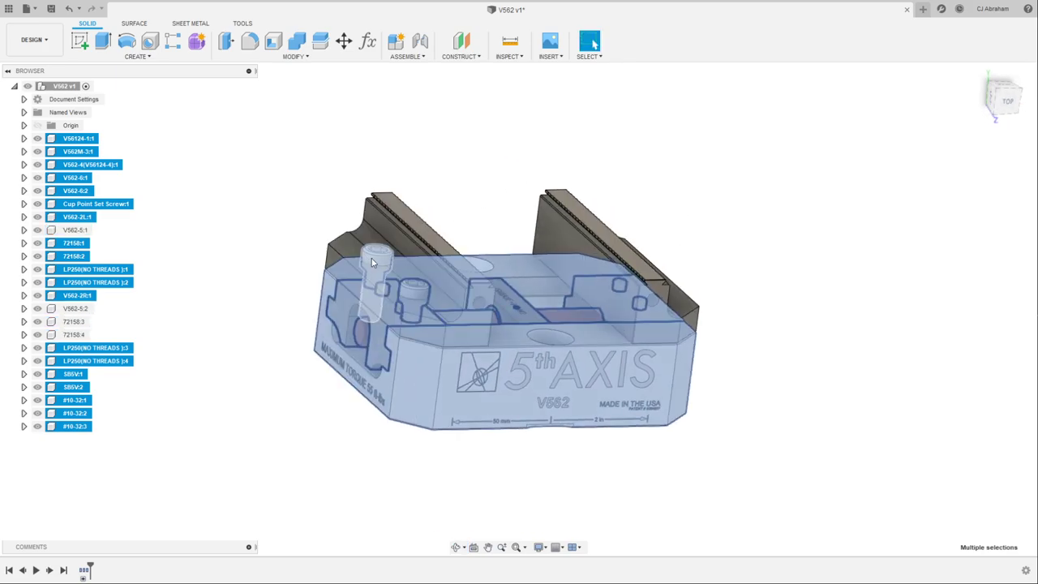
shift+middle_drag(519, 142, 539, 134)
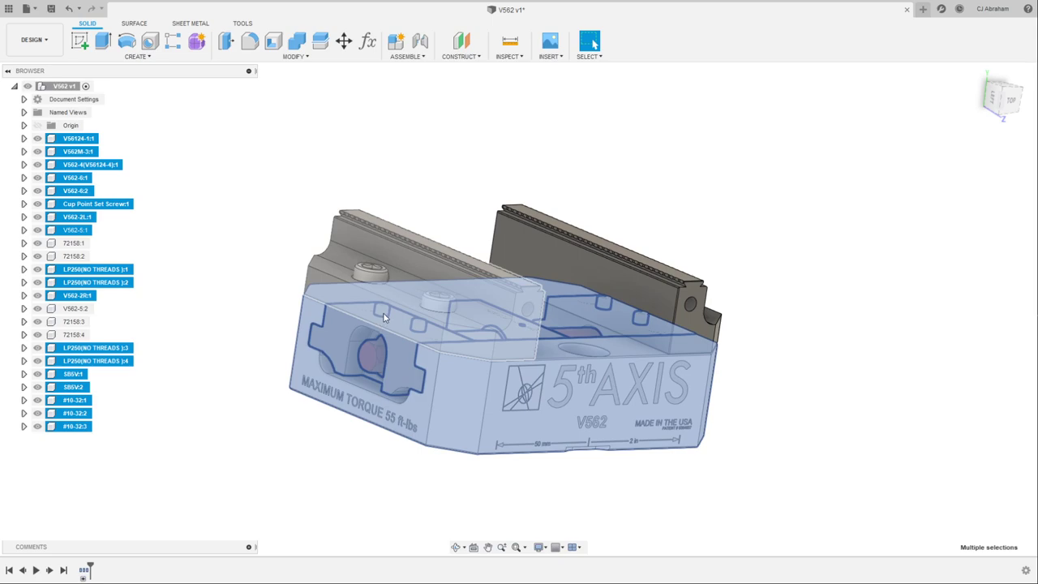
Swap in V562-5:1 and drop LP250(NO THREADS):3, :4 and V562-5:2 from the selection
click(385, 316)
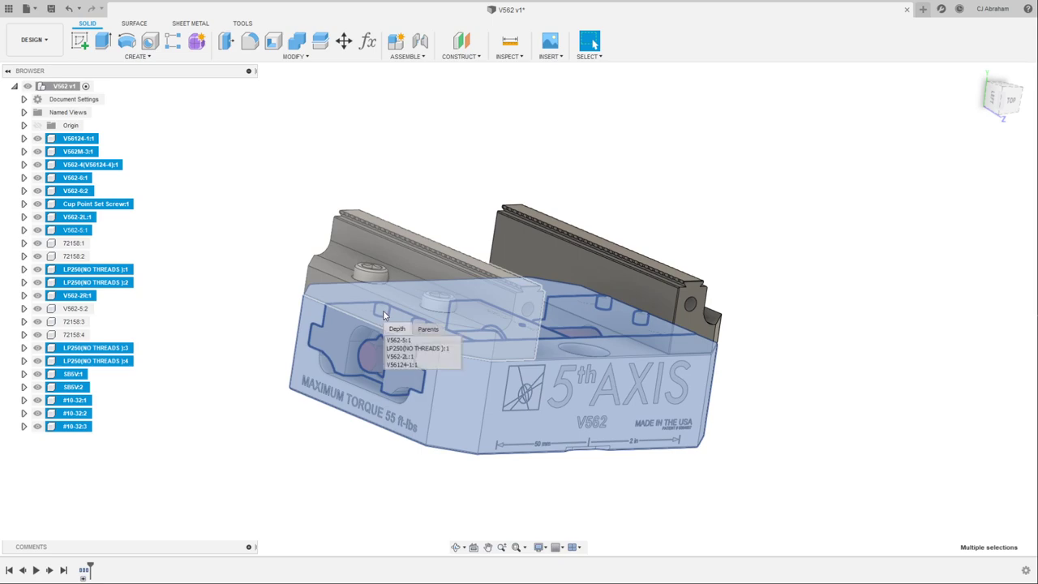
click(405, 350)
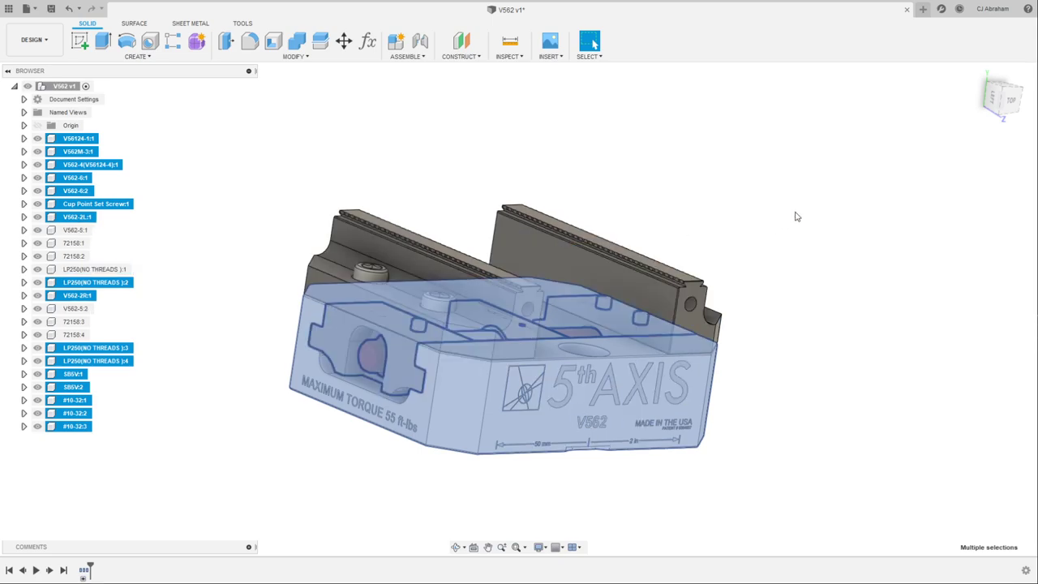
click(420, 328)
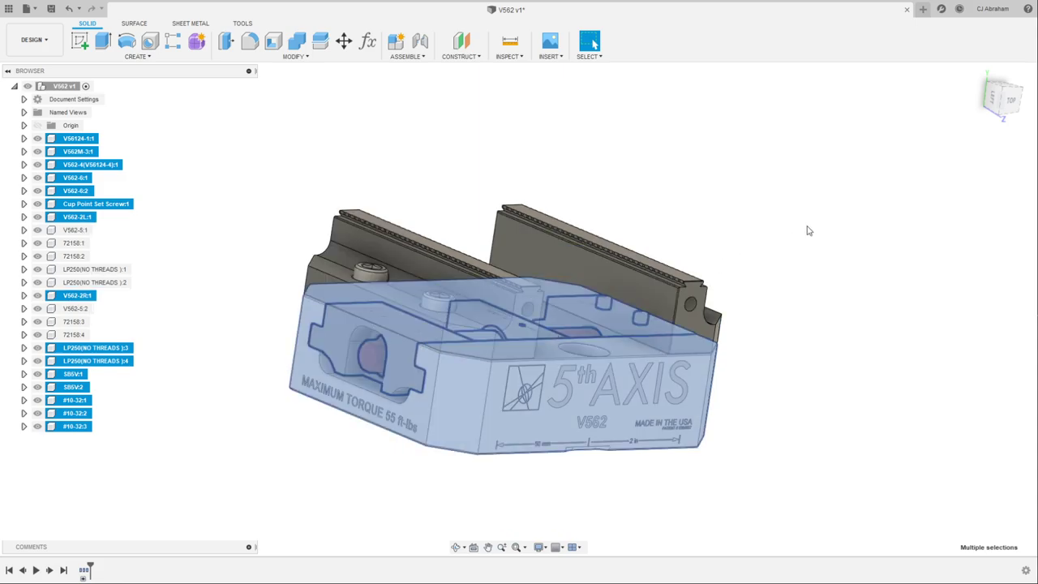
shift+middle_drag(806, 227, 786, 213)
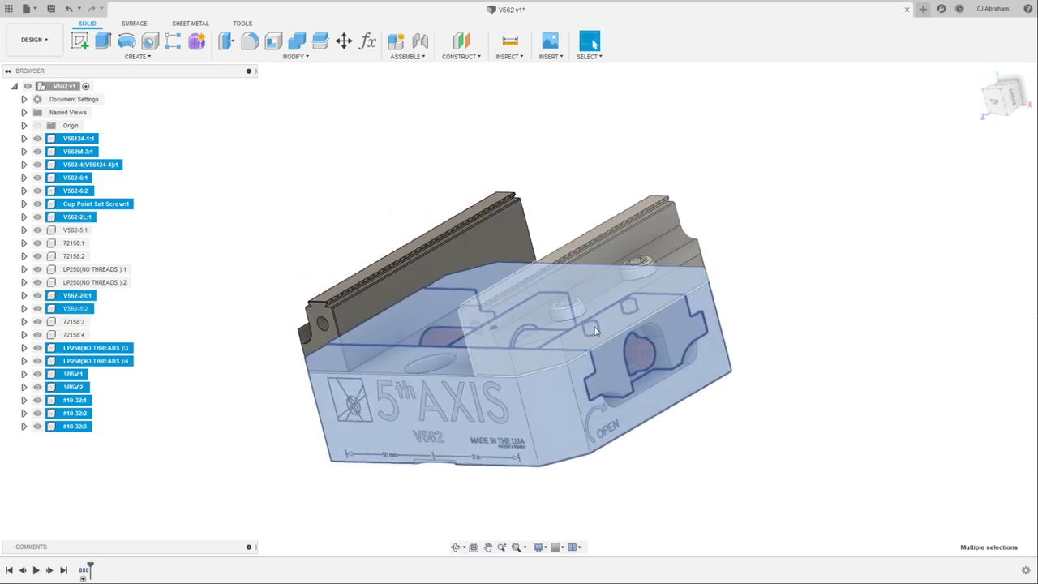
scroll(594, 330, up, 5)
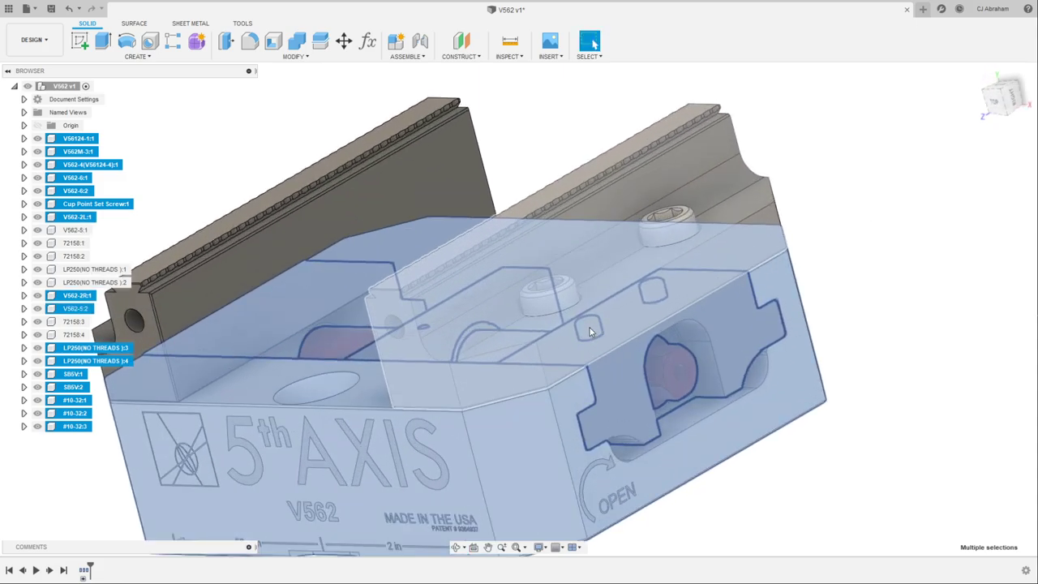
click(590, 328)
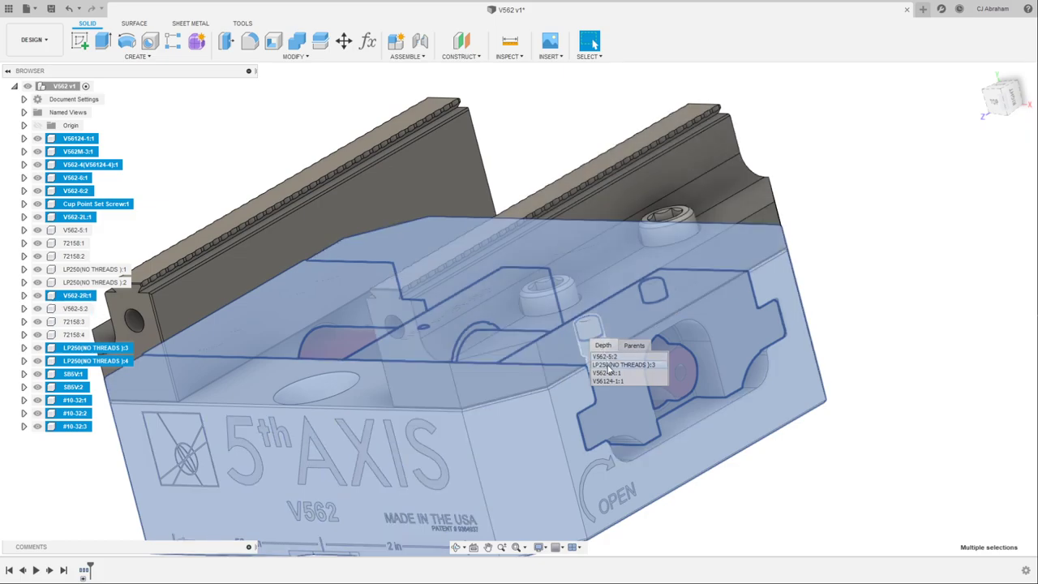
click(605, 356)
click(657, 295)
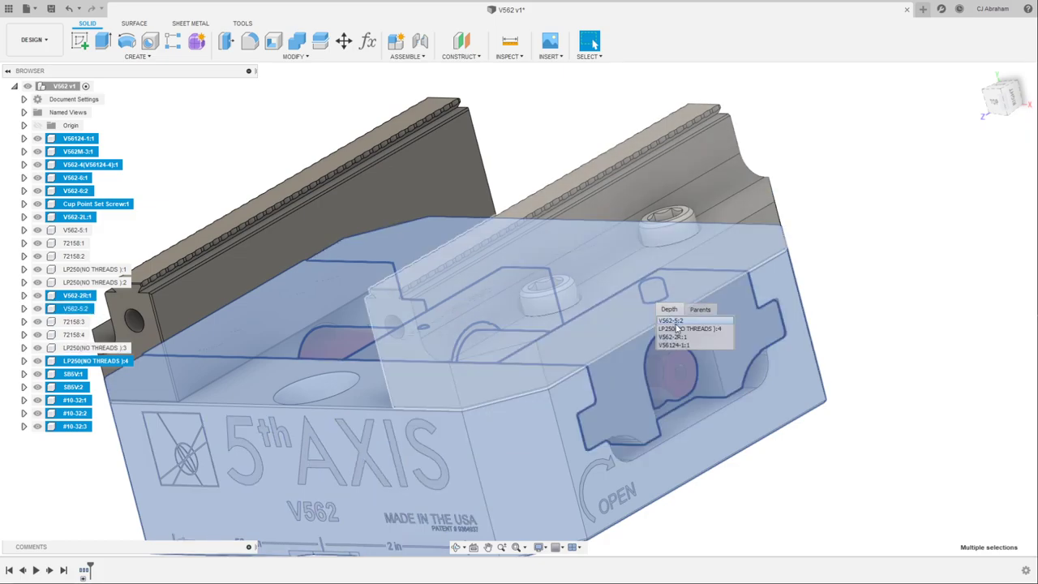
scroll(866, 261, down, 5)
shift+middle_drag(589, 123, 604, 148)
scroll(608, 158, down, 3)
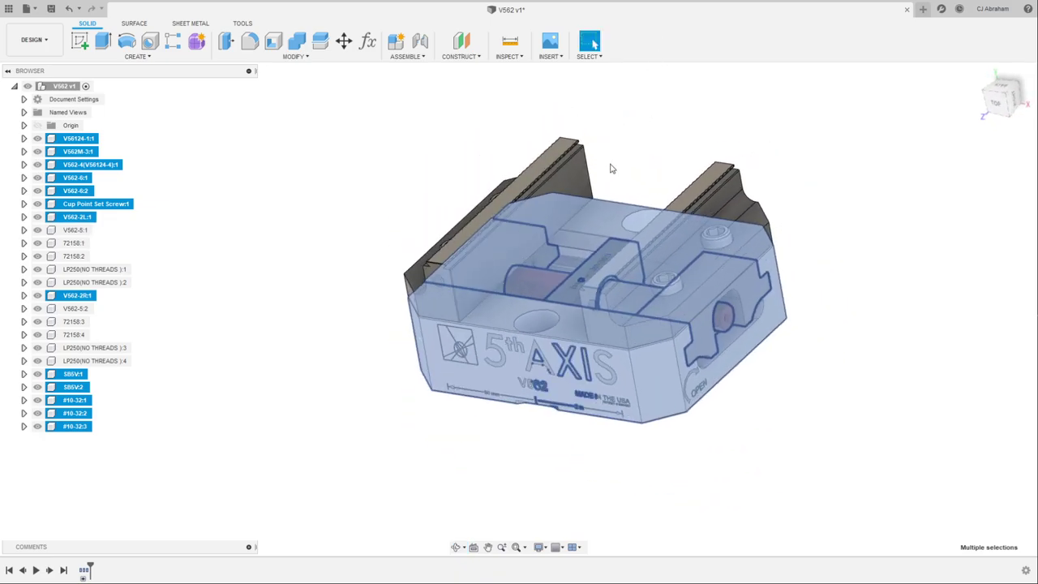
Create a rigid group from the 13 selected vise body components
click(408, 56)
click(414, 121)
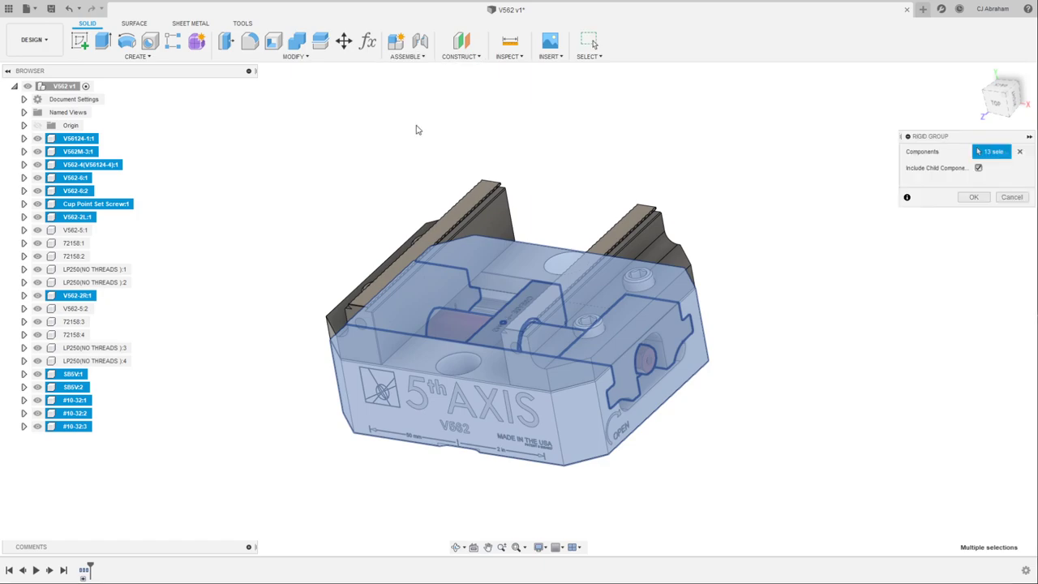
click(974, 197)
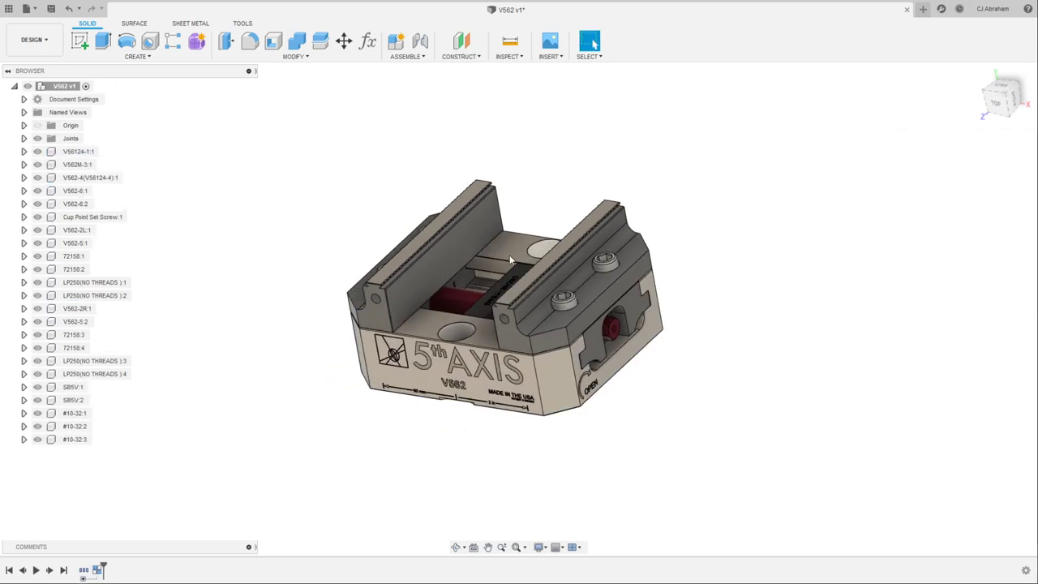
Drag the jaws and base to test the group, then revert their positions
drag(476, 219, 676, 527)
scroll(484, 320, down, 3)
drag(691, 400, 506, 452)
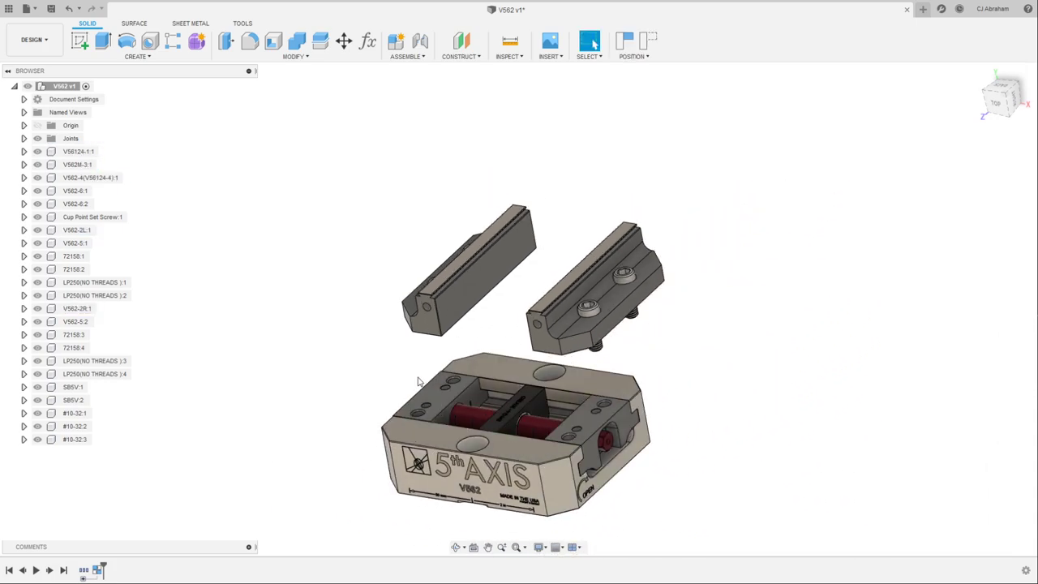
click(531, 405)
key(Escape)
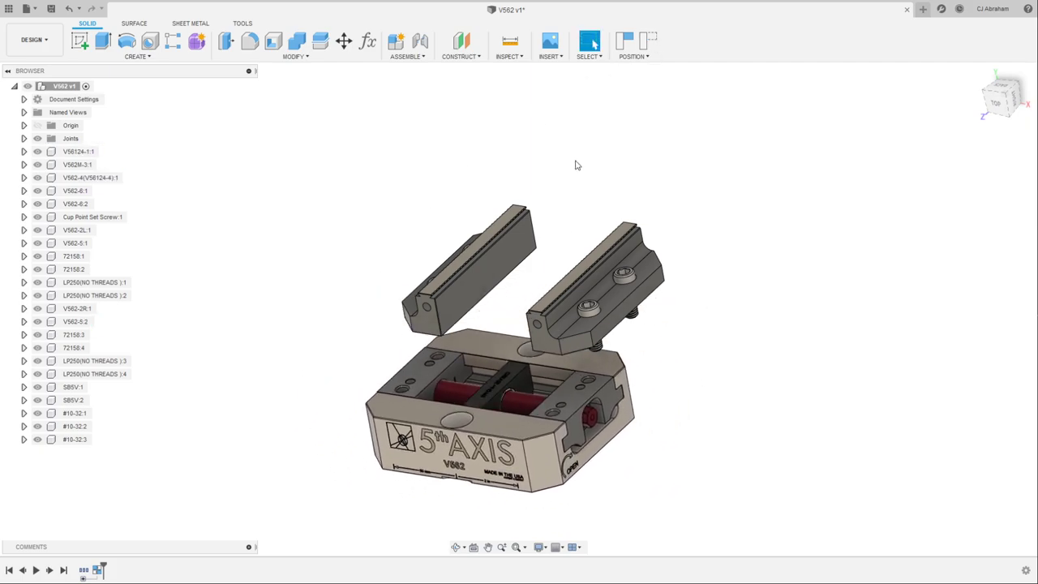
click(646, 43)
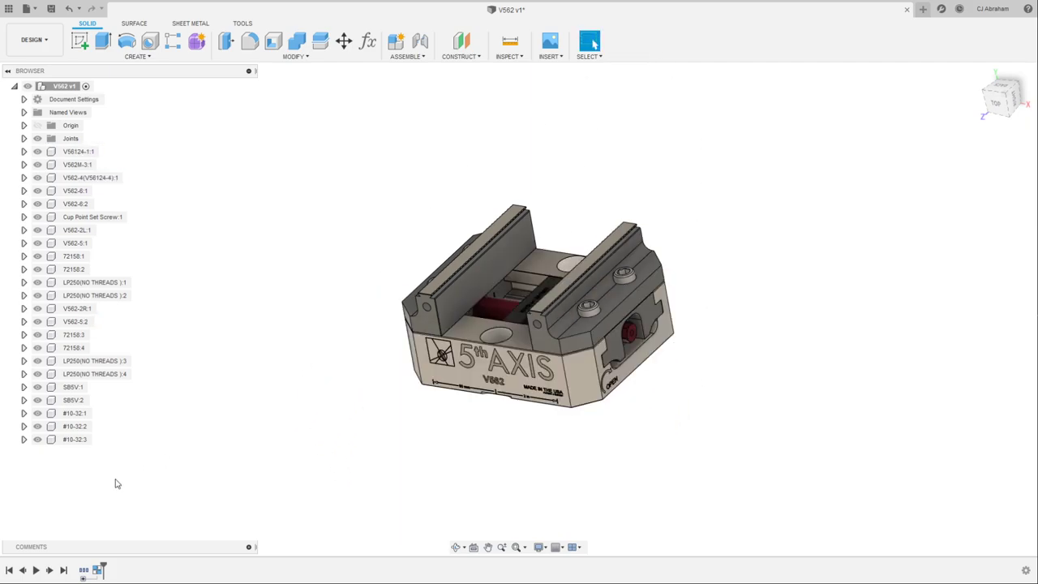
Edit RigidGroup1 to remove the V562-2L and V562-2R jaw plates
double_click(97, 570)
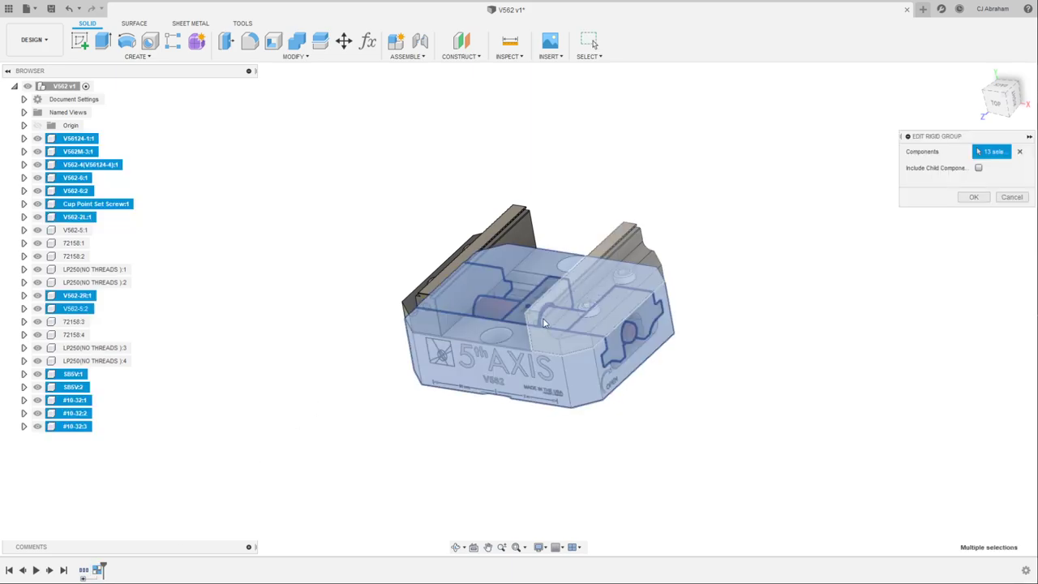
scroll(505, 264, up, 5)
click(469, 288)
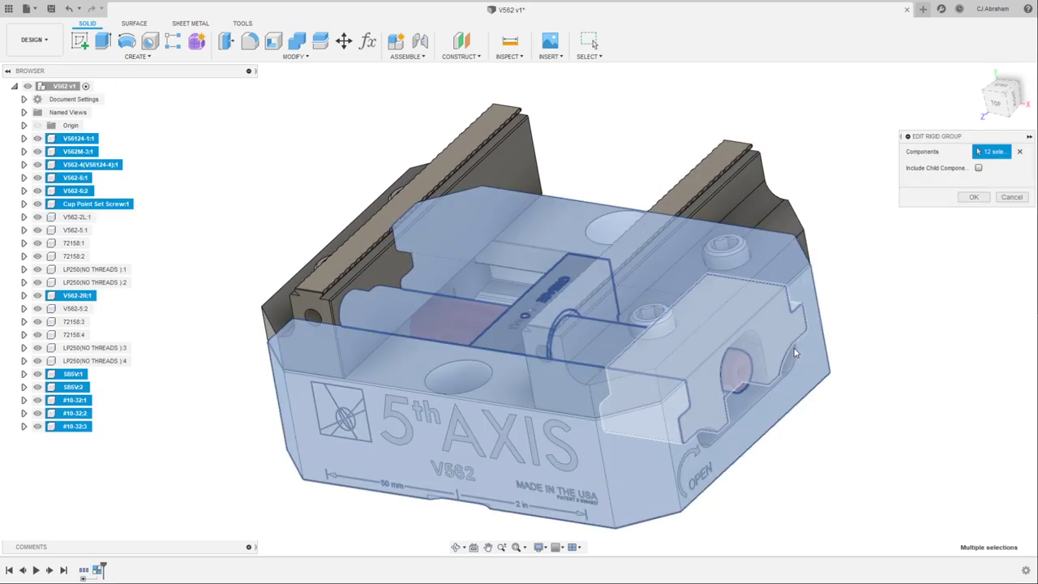
click(797, 353)
scroll(797, 353, down, 3)
click(974, 198)
Pull the base away from the jaws to test, then revert positions
scroll(827, 208, down, 2)
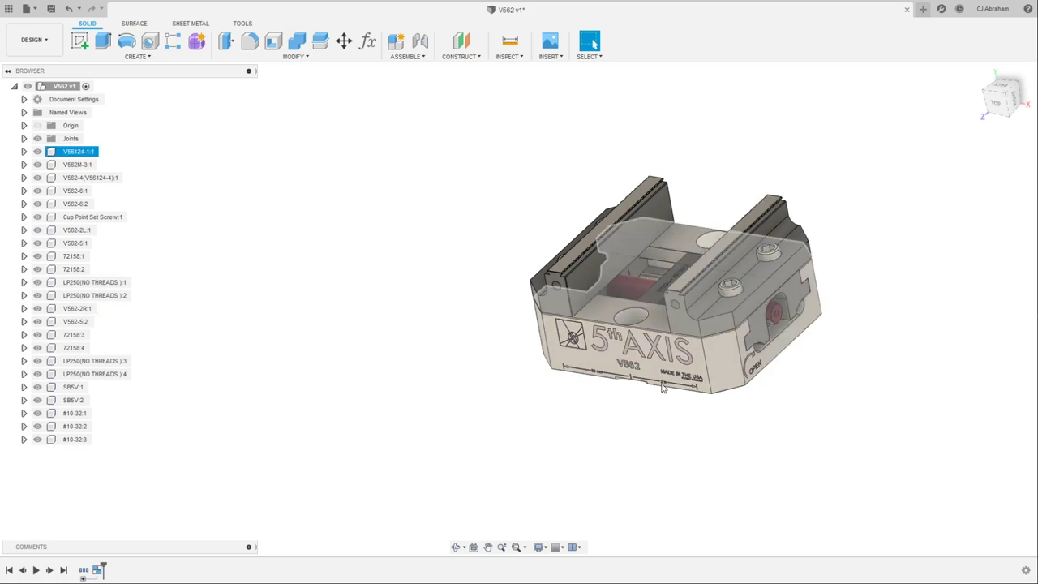
drag(648, 463, 395, 525)
shift+middle_drag(614, 345, 656, 334)
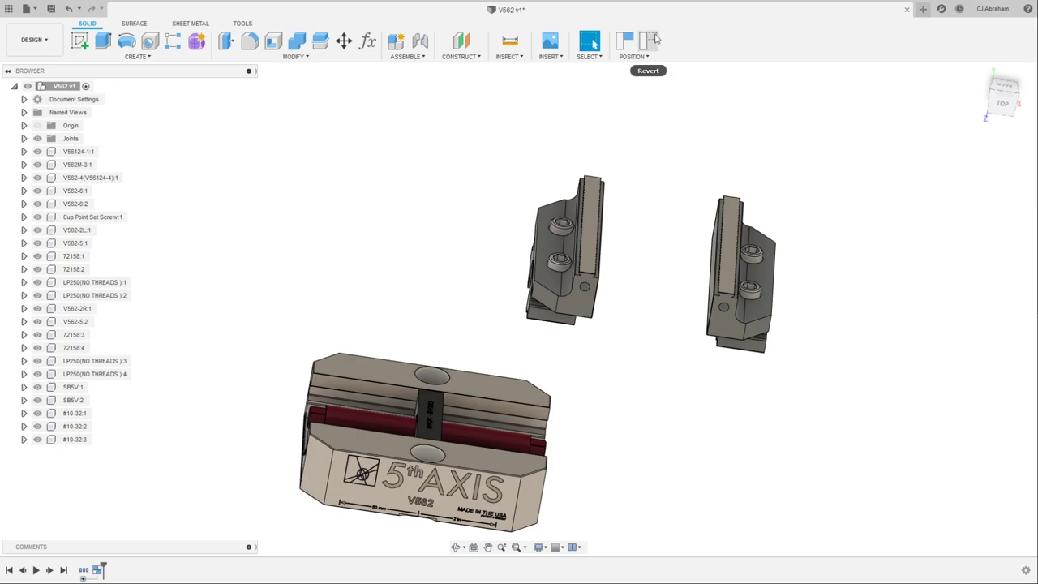
click(648, 42)
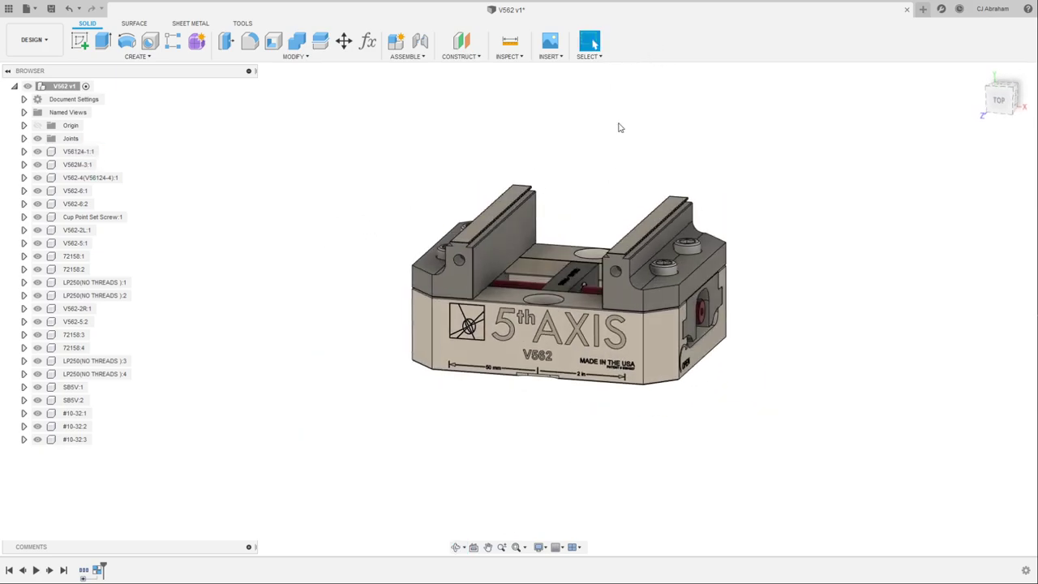
Box-select the left jaw's parts and lock them into a rigid group, including child components
click(1004, 112)
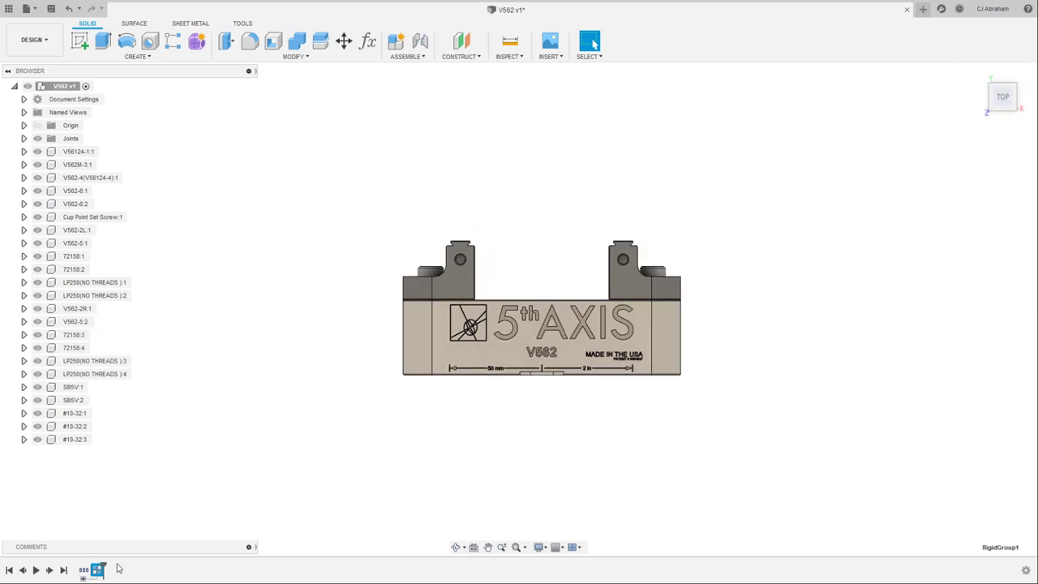
drag(443, 280, 338, 213)
shift+middle_drag(308, 283, 299, 245)
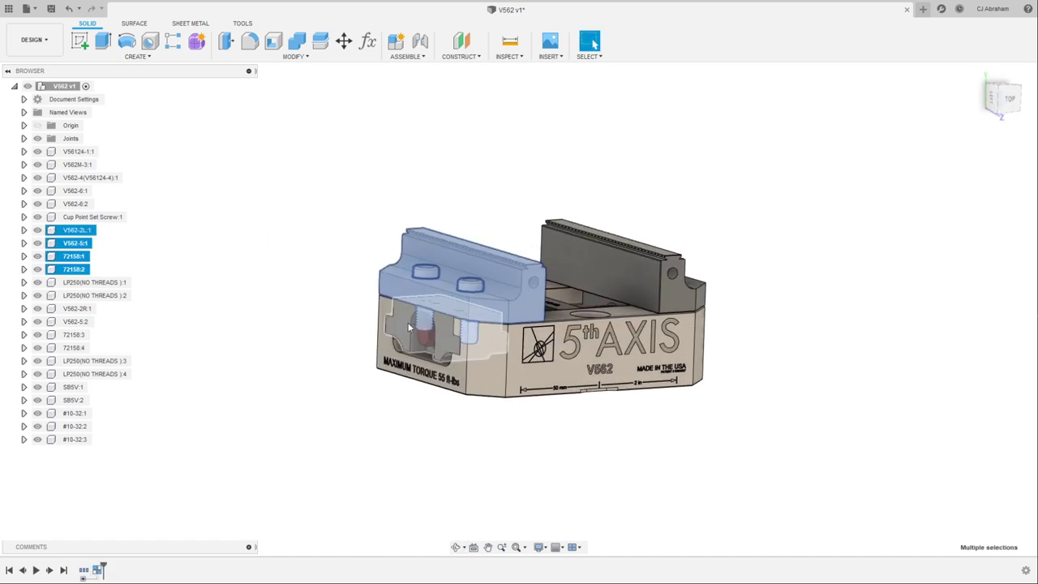
click(416, 58)
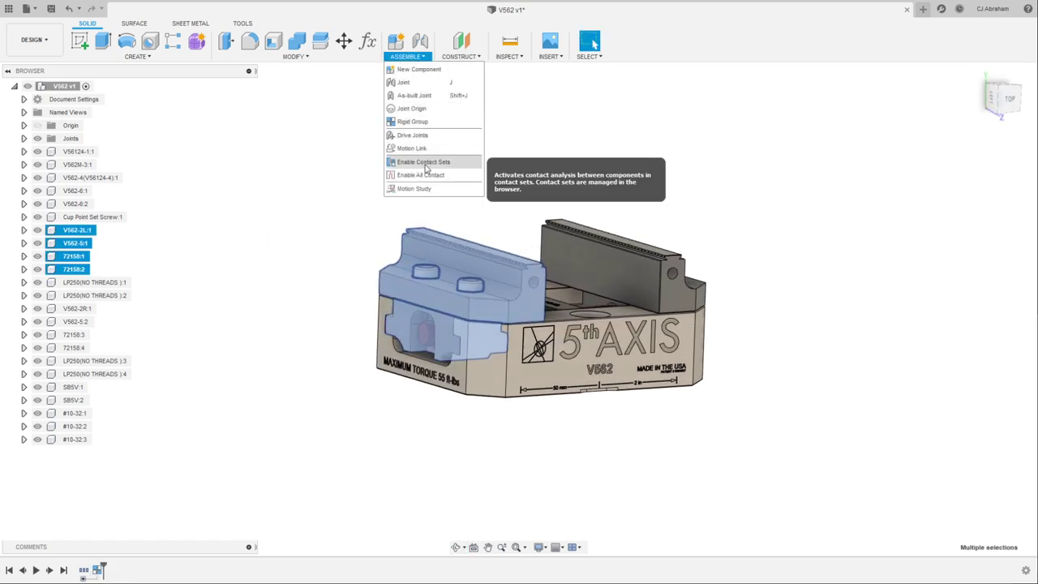
click(412, 121)
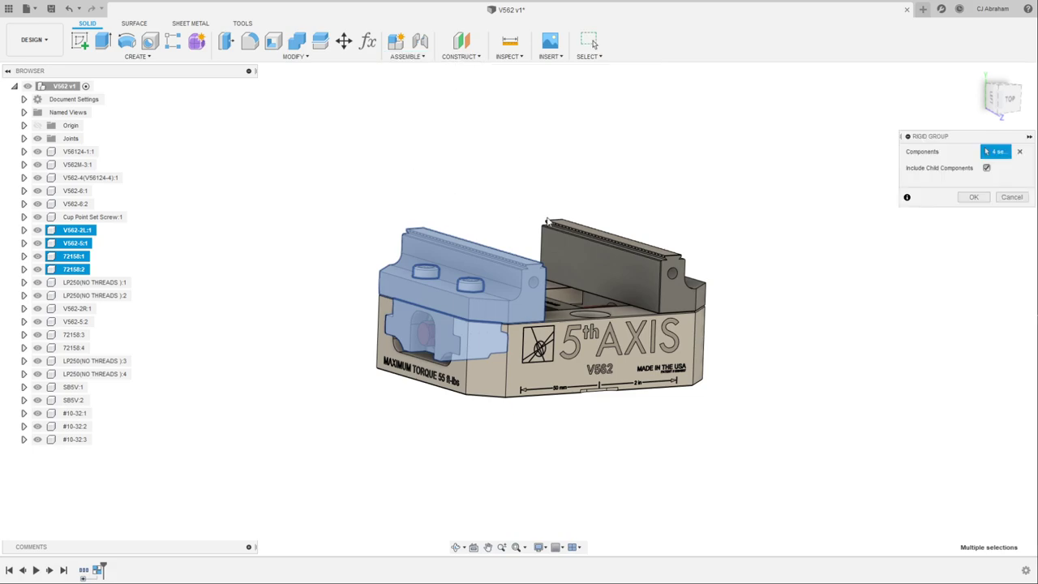
click(974, 197)
Lock the right jaw's parts, plus V562-2R, into a second rigid group
right_click(714, 146)
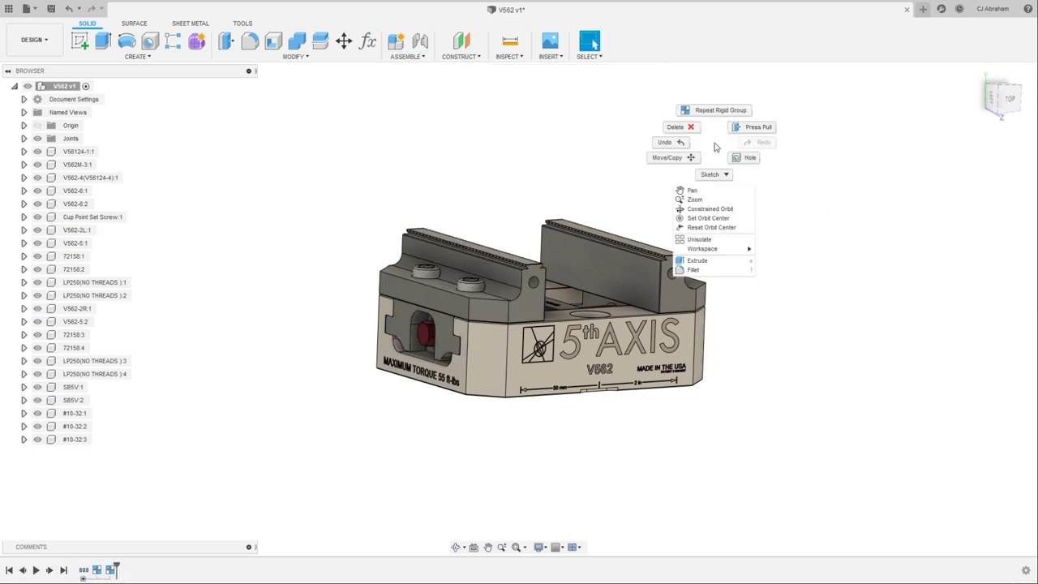
click(707, 111)
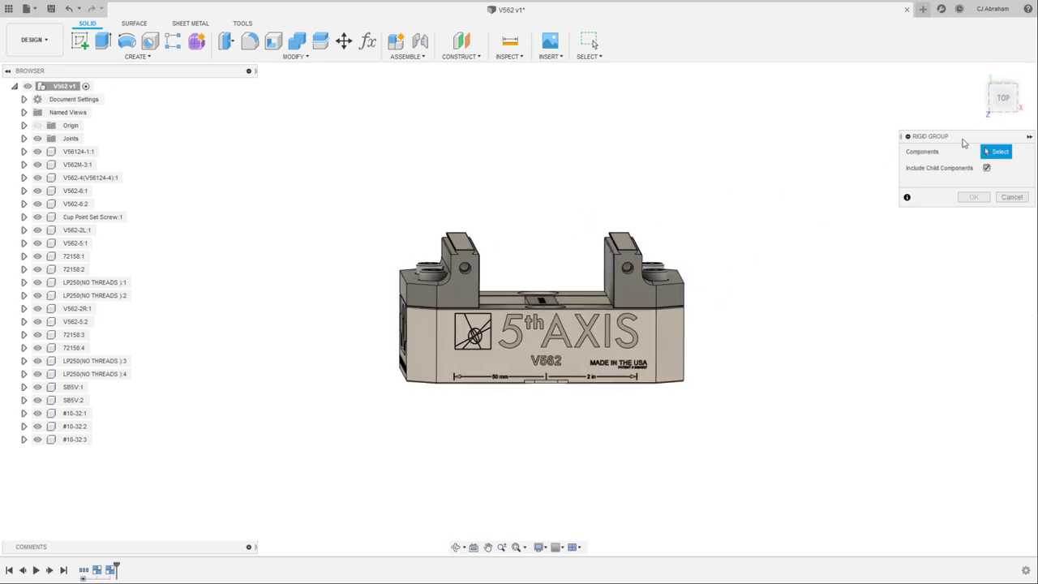
click(1003, 103)
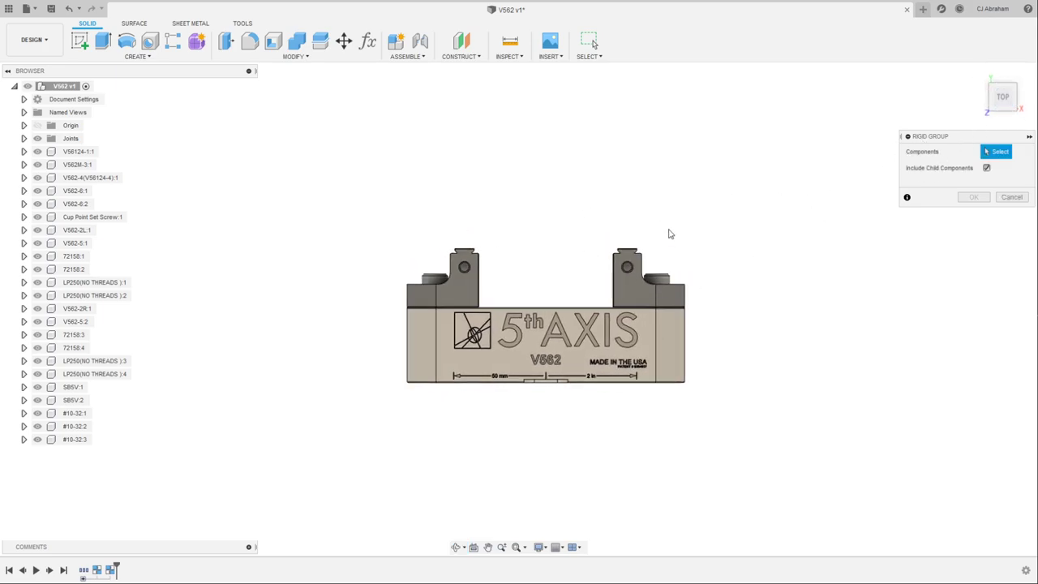
click(1011, 197)
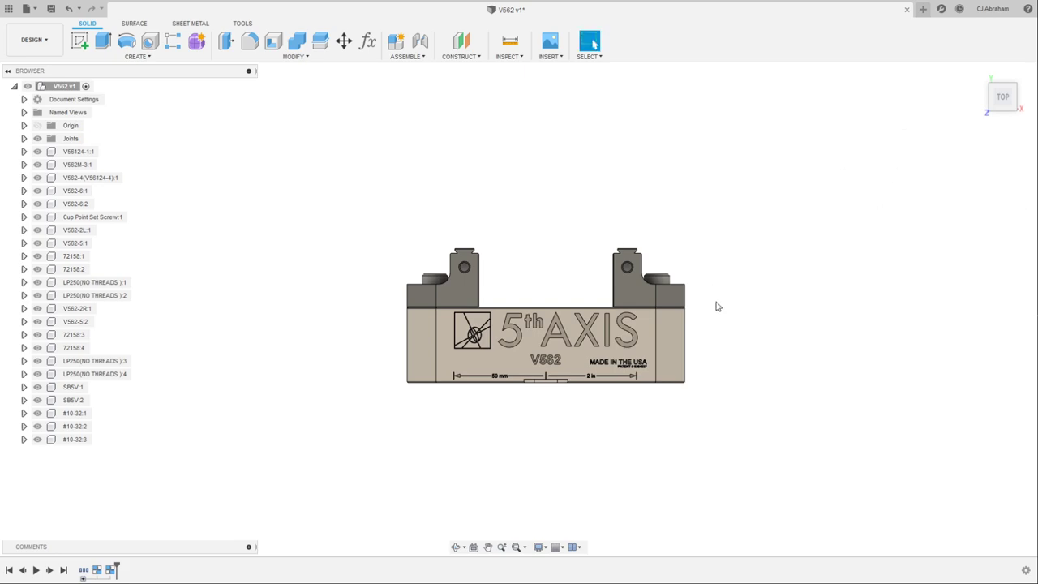
drag(716, 305, 578, 224)
click(396, 56)
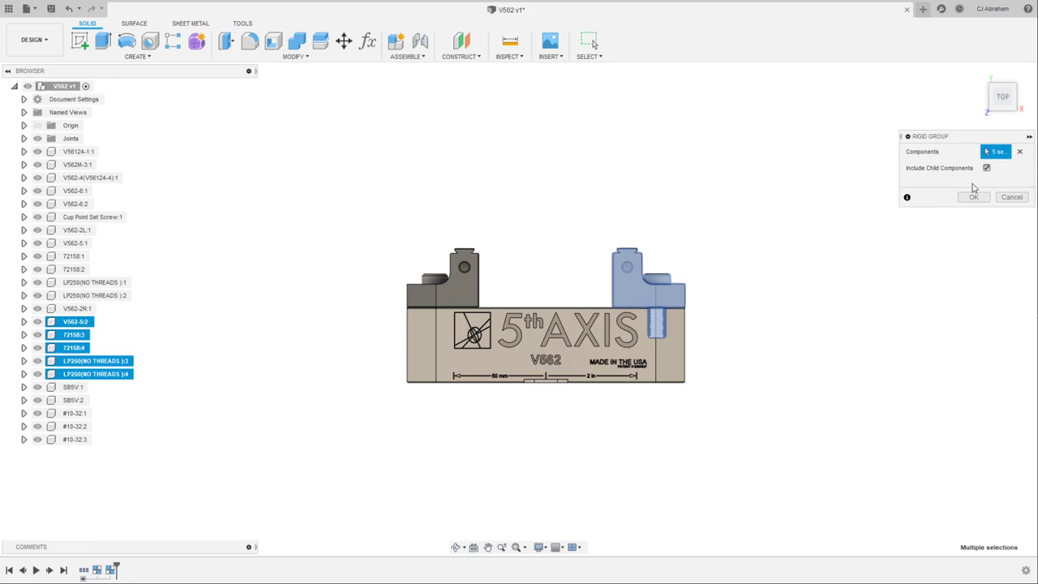
shift+middle_drag(973, 201, 686, 181)
click(649, 325)
click(969, 201)
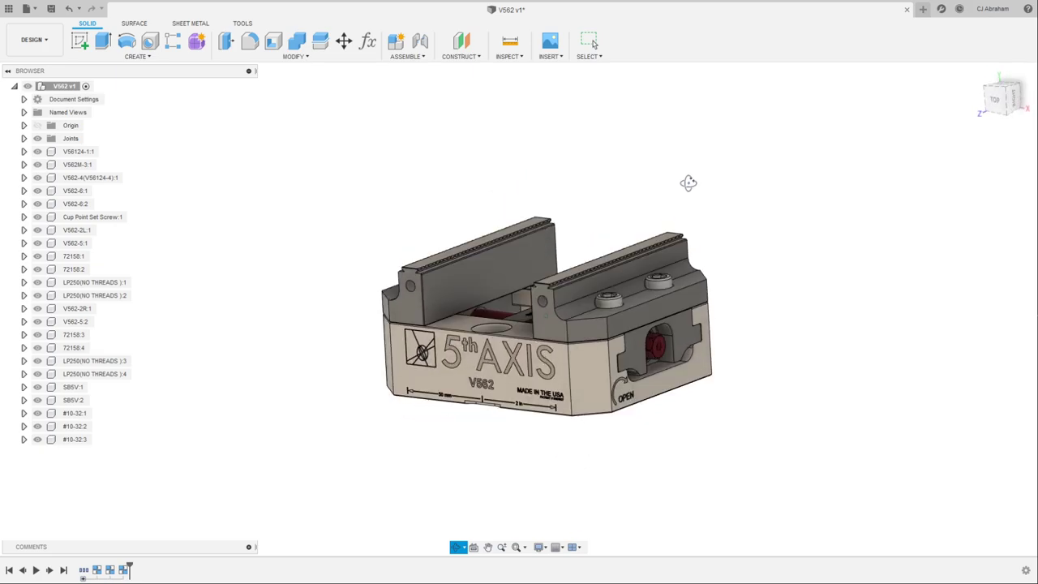
Drag the jaws and body apart to test the rigid groups, then revert
drag(649, 241, 776, 171)
drag(498, 247, 388, 141)
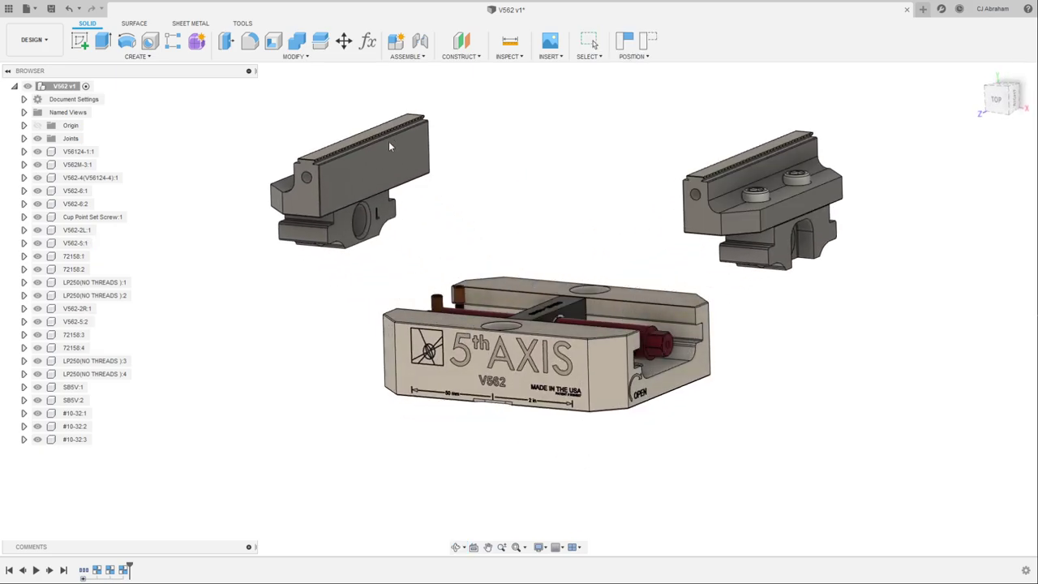
drag(472, 349, 360, 472)
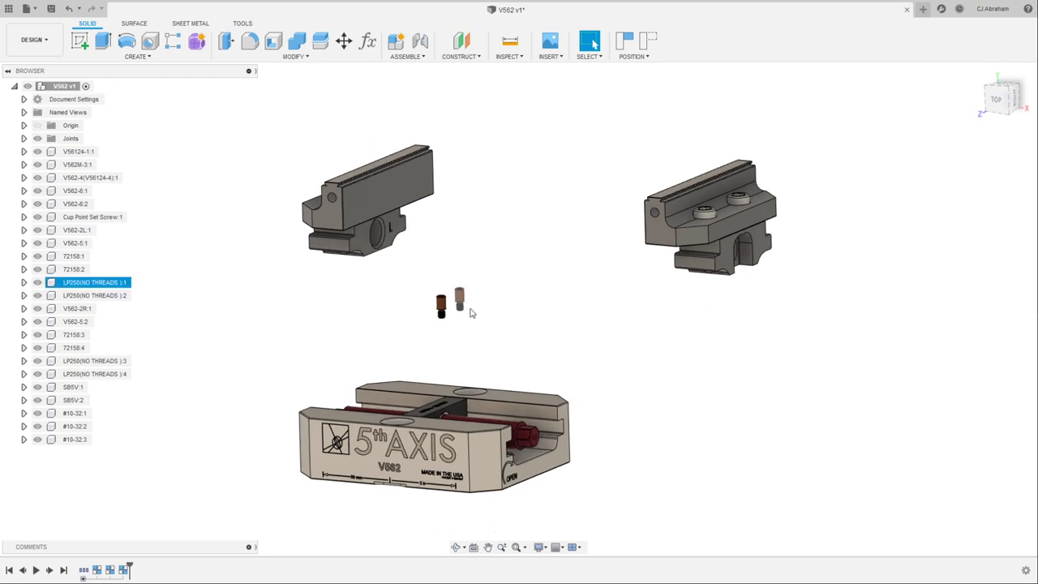
mouse_move(445, 329)
shift+middle_down()
mouse_move(478, 301)
mouse_move(445, 329)
shift+middle_up()
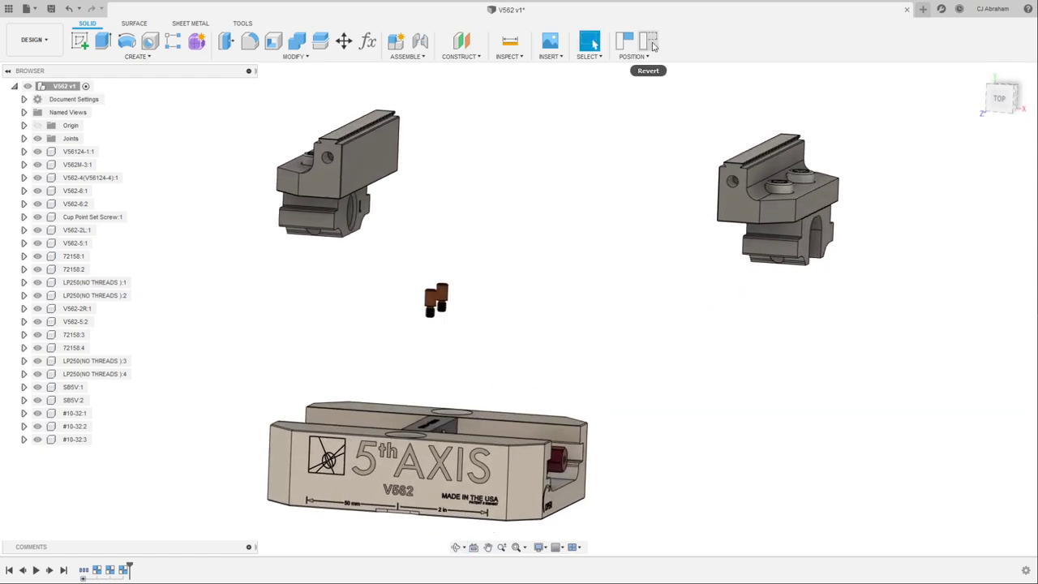
click(649, 41)
Add screw LP250(NO THREADS):1 to the left jaw's rigid group, without child components, and test it
key(v)
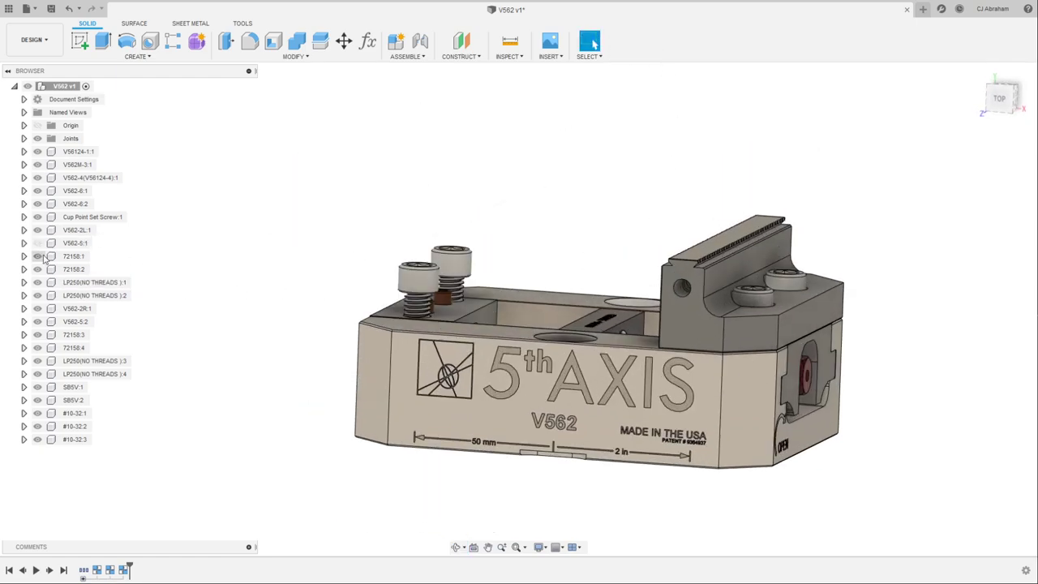
double_click(110, 569)
shift+middle_drag(297, 417, 452, 290)
click(452, 290)
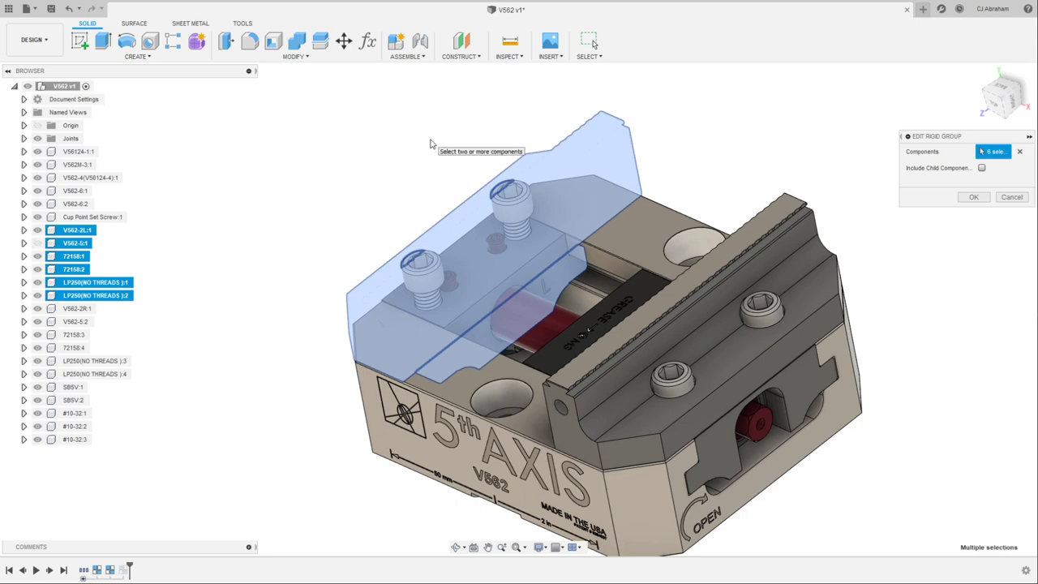
click(981, 168)
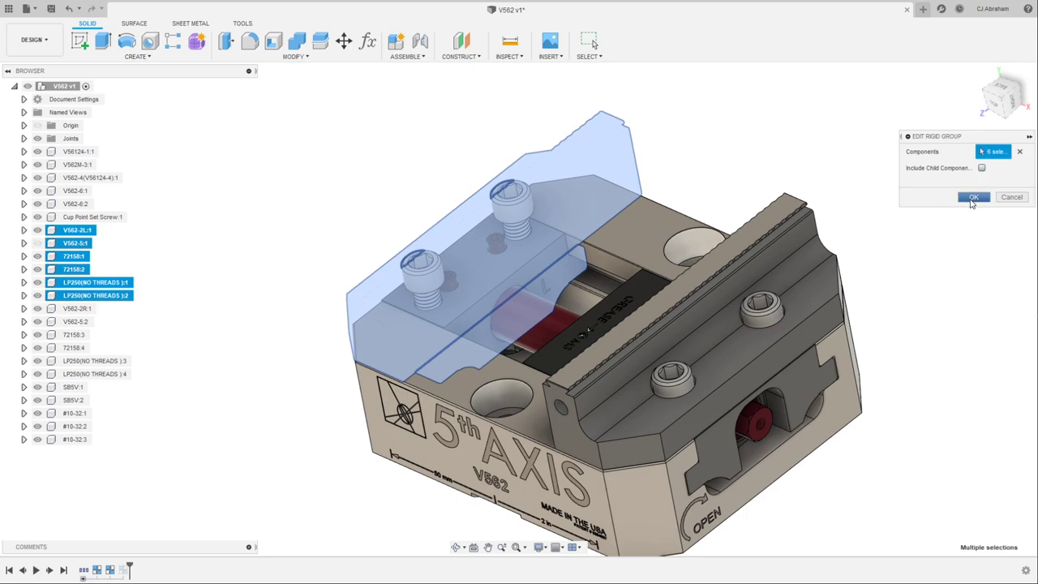
click(973, 197)
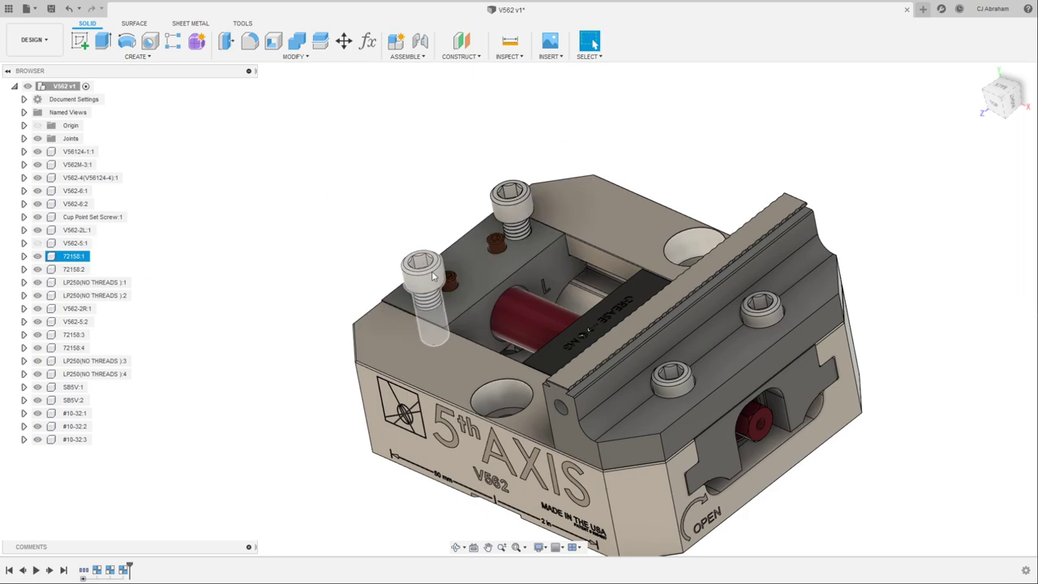
drag(444, 274, 320, 234)
click(649, 39)
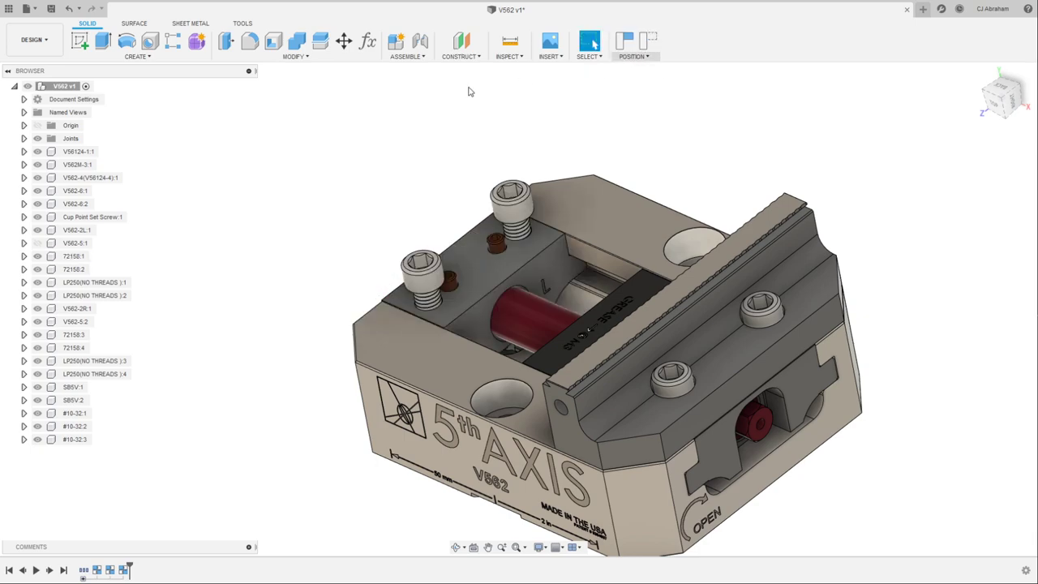
Show all components from the root assembly and clear the selection
right_click(63, 86)
click(95, 262)
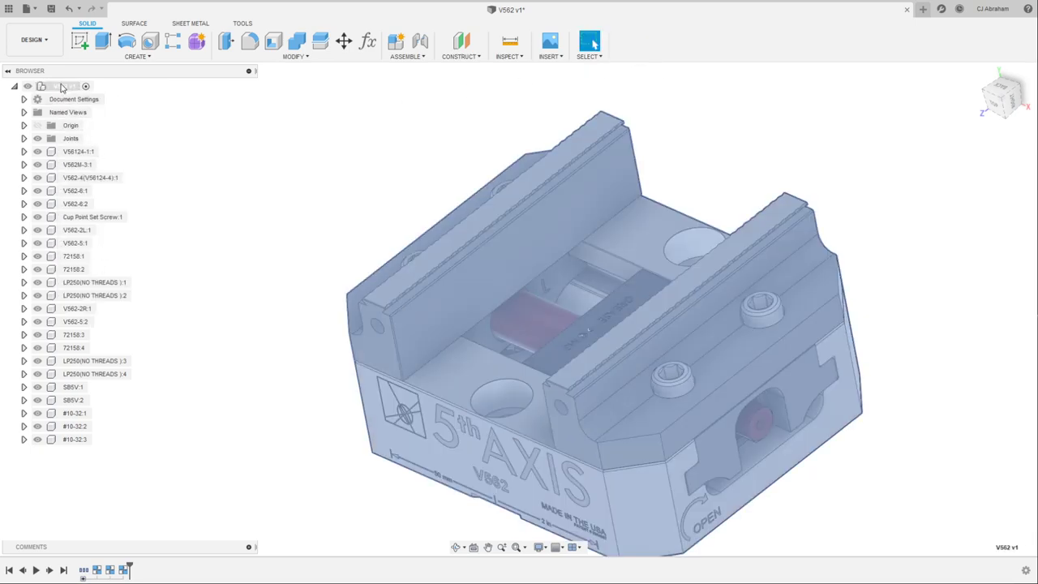
right_click(63, 86)
click(130, 273)
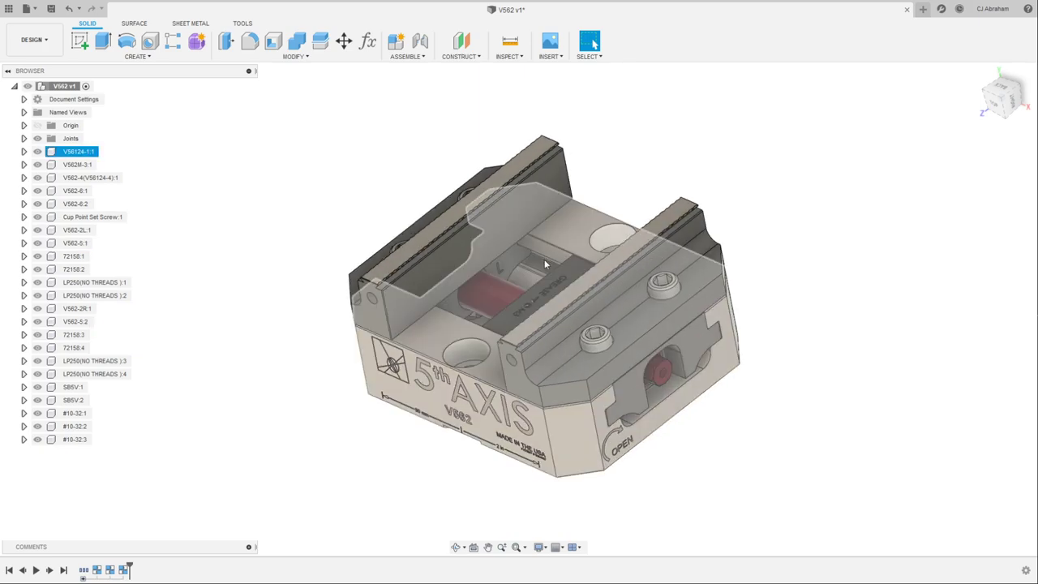
Return to the home view, drag the base to test it, and revert the vise to assembled
drag(1011, 96, 975, 78)
click(979, 74)
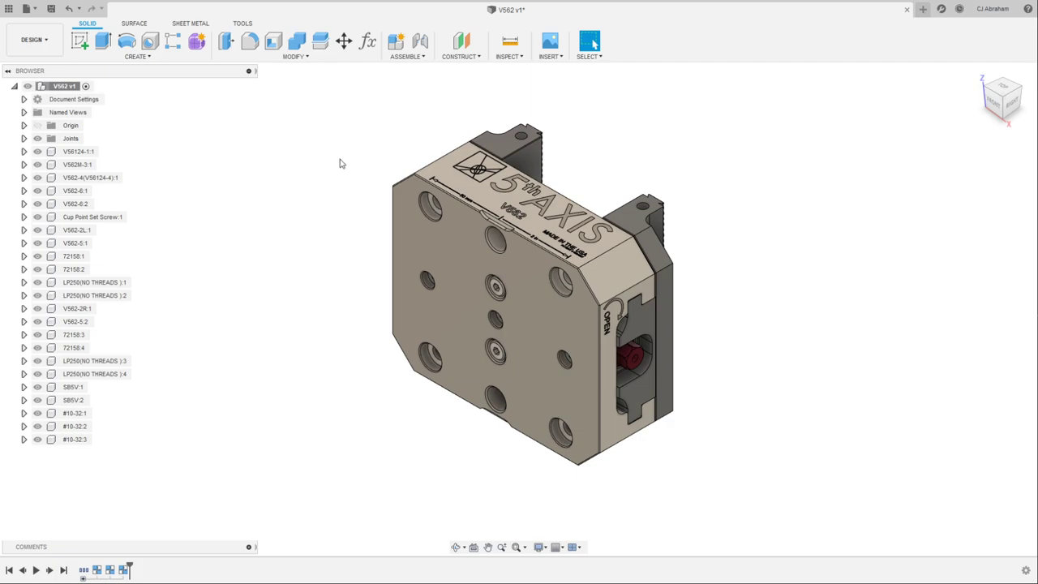
shift+middle_drag(341, 164, 334, 206)
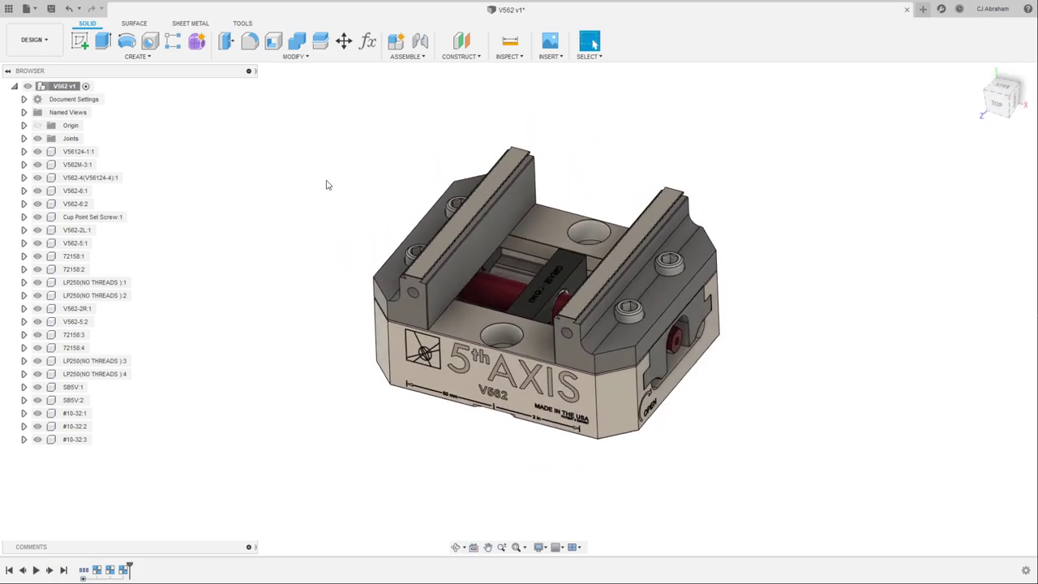
drag(478, 417, 466, 470)
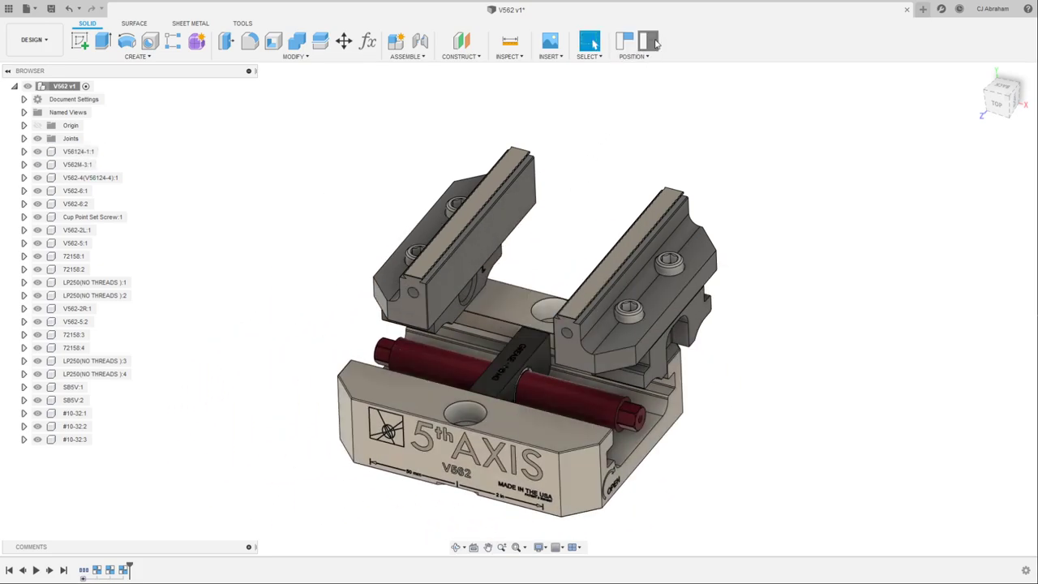
click(651, 40)
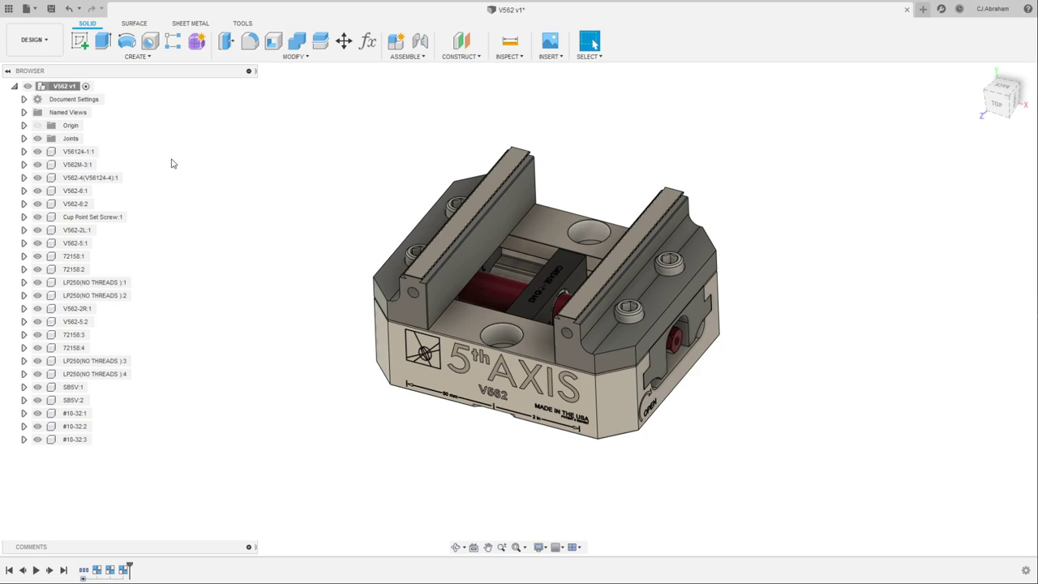
Create a rigid as-built joint between base V56124-1:1 and the root assembly
click(77, 152)
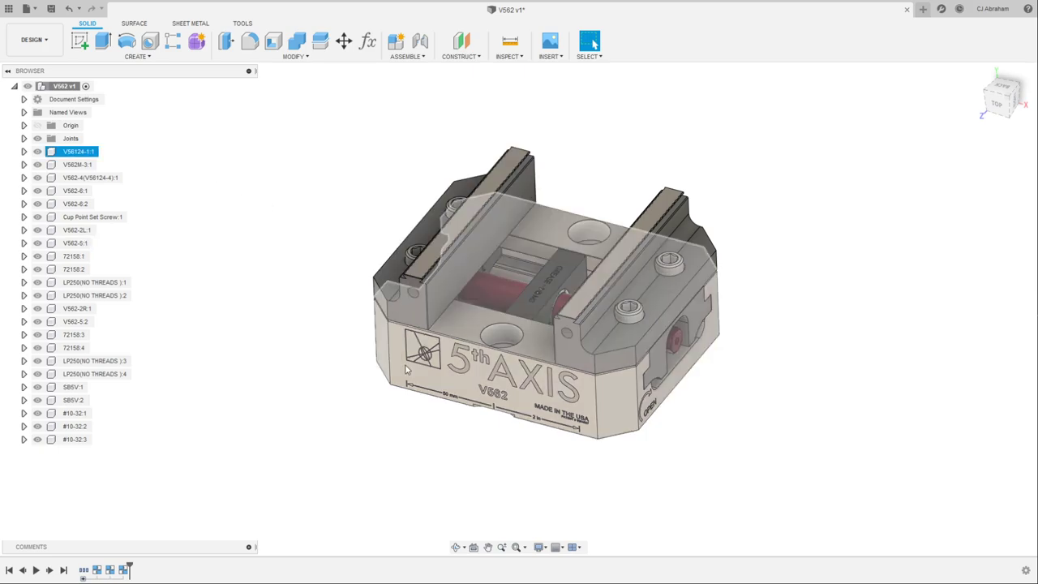
right_click(77, 154)
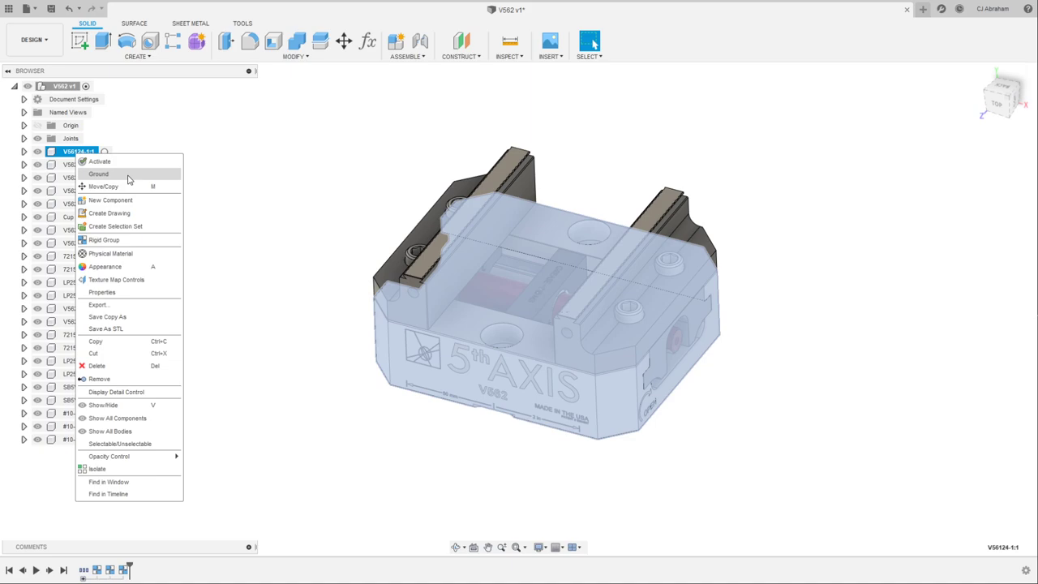
click(264, 163)
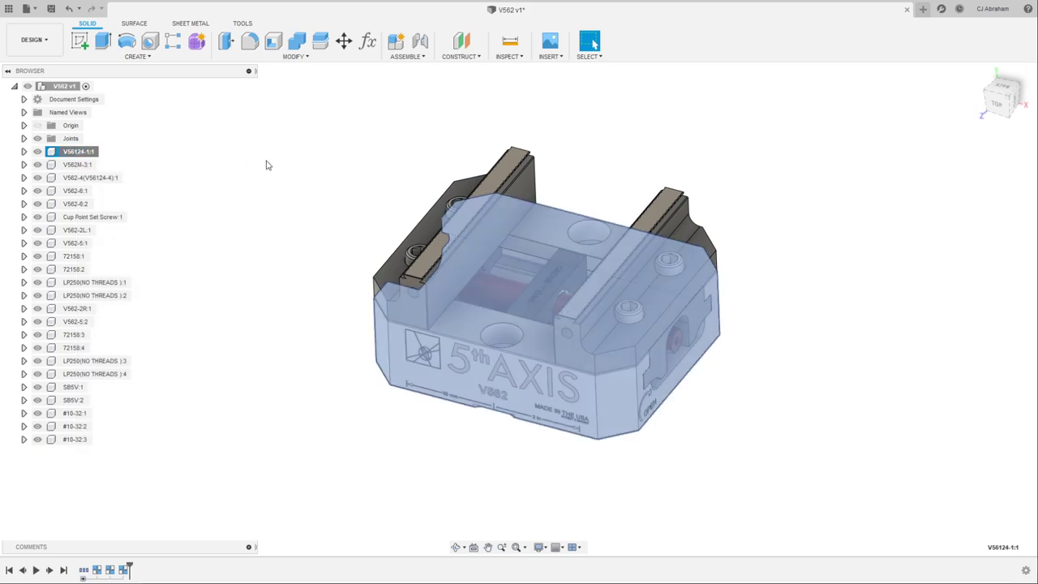
click(420, 57)
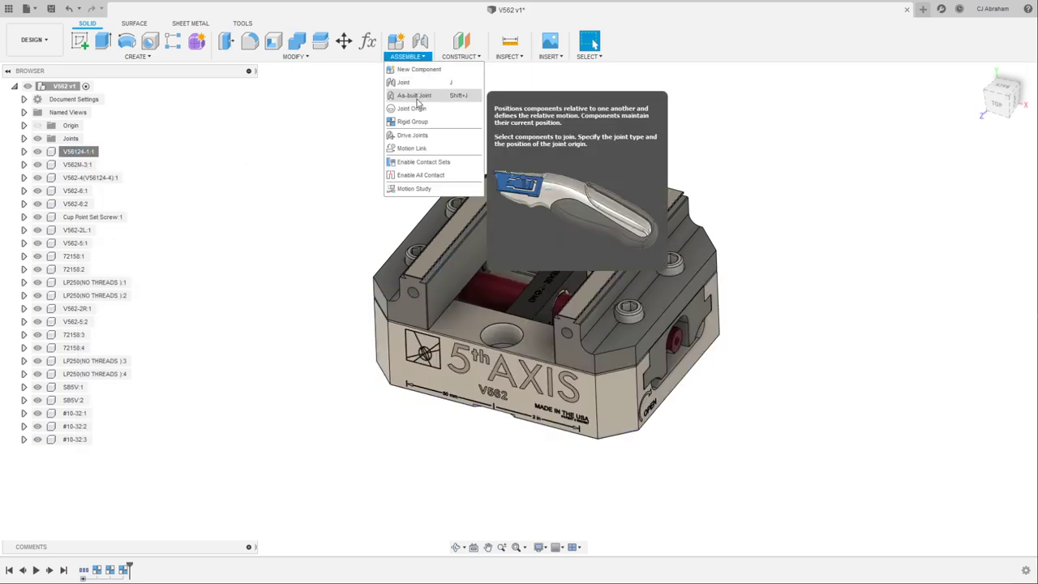
click(417, 96)
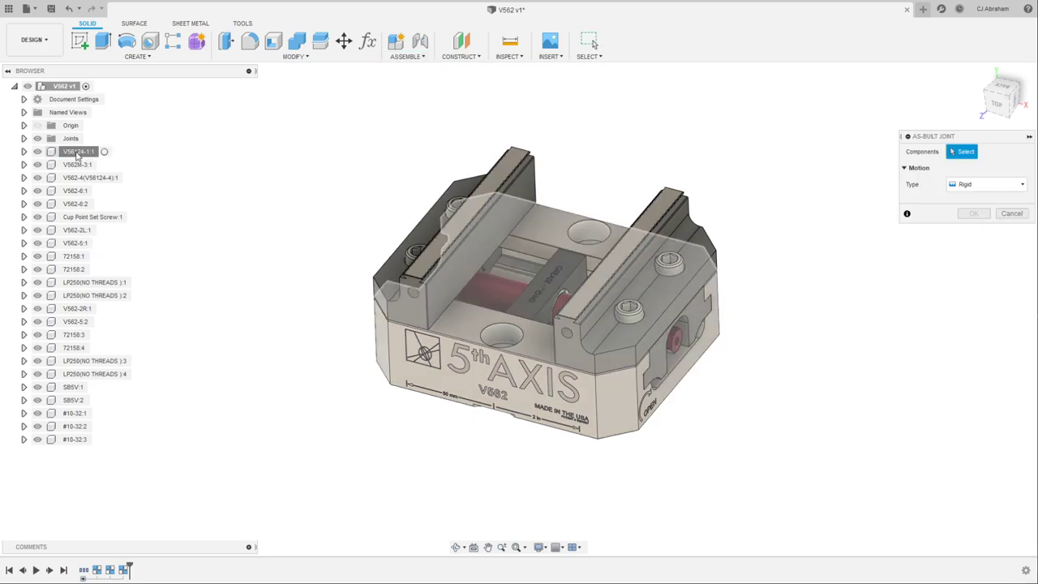
click(77, 152)
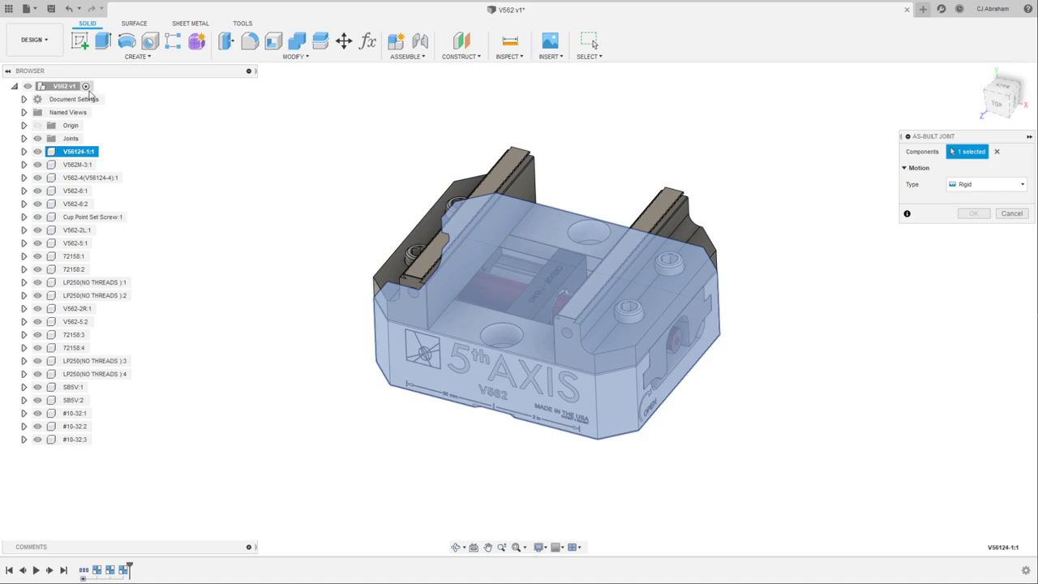
click(60, 87)
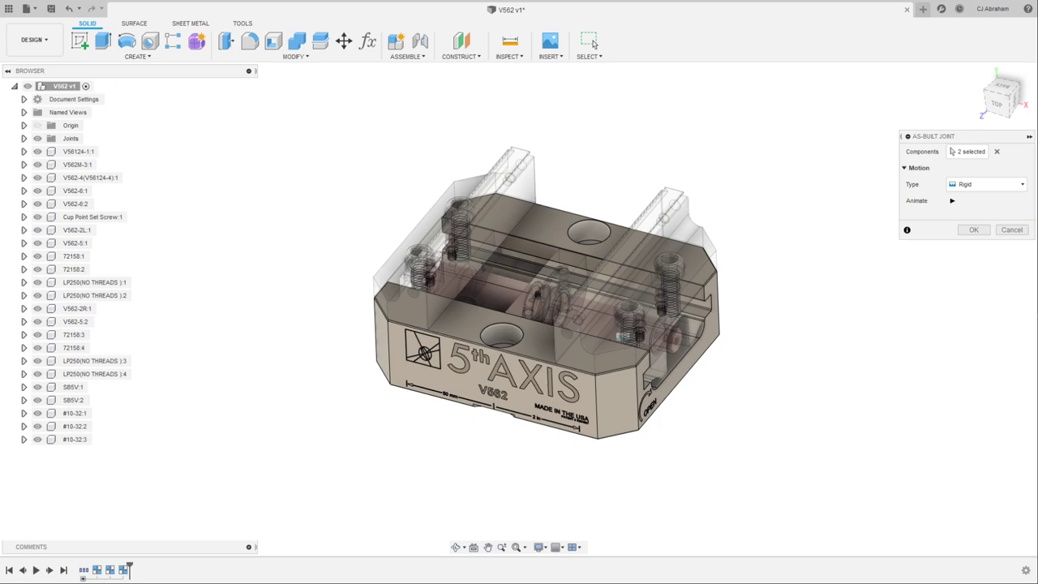
click(974, 231)
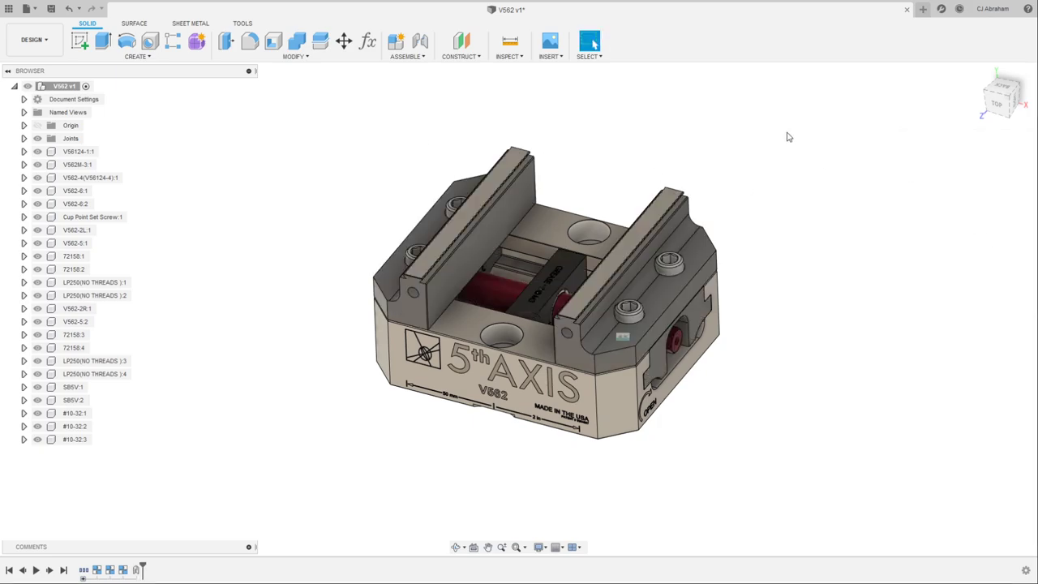
shift+middle_drag(628, 135, 465, 225)
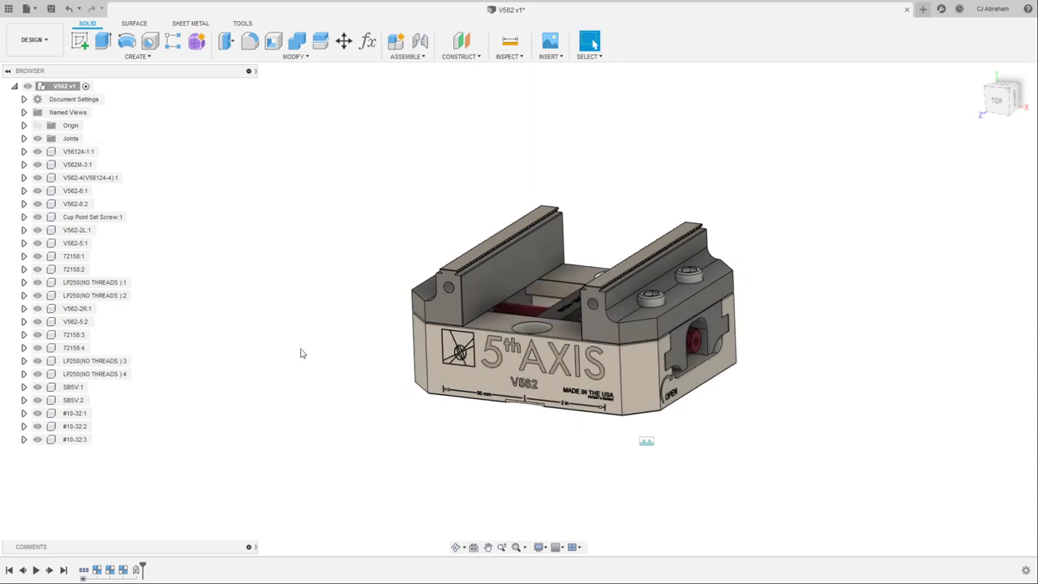
drag(499, 259, 349, 134)
drag(625, 310, 863, 201)
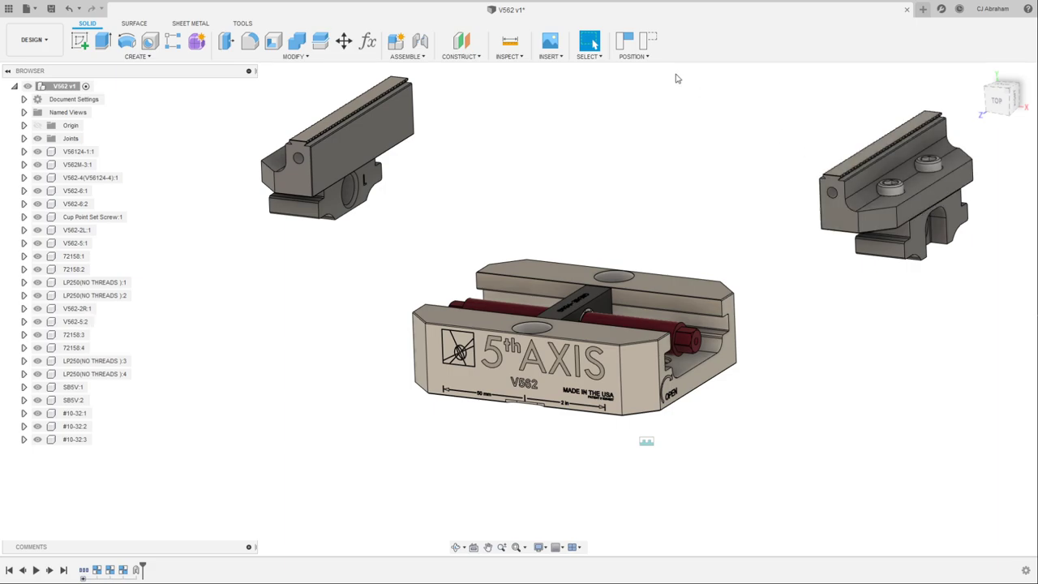
click(647, 40)
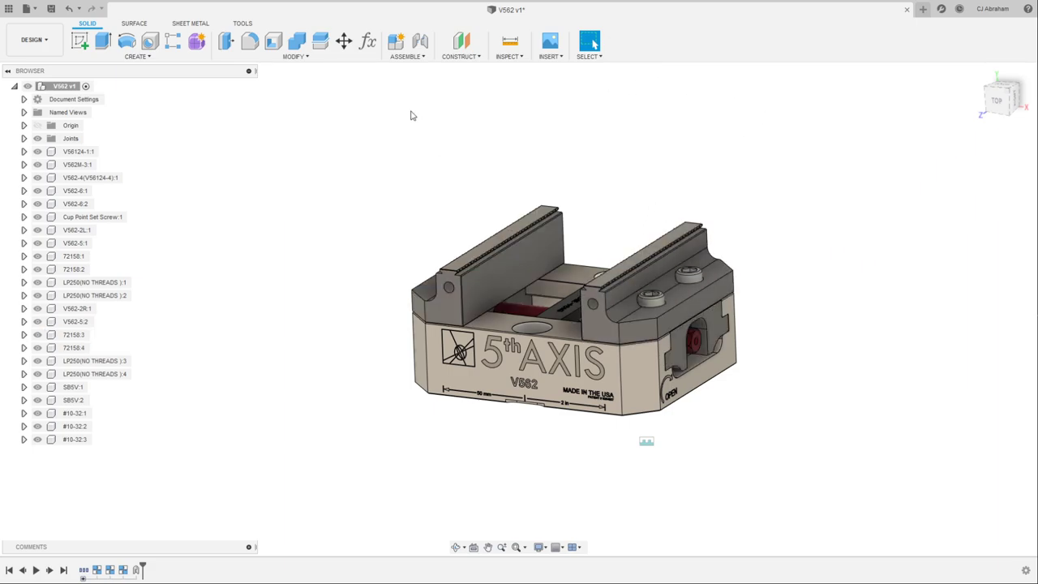
click(407, 56)
Create a slider as-built joint between the left jaw and vise body, positioned on the red cylinder face
key(Escape)
click(407, 56)
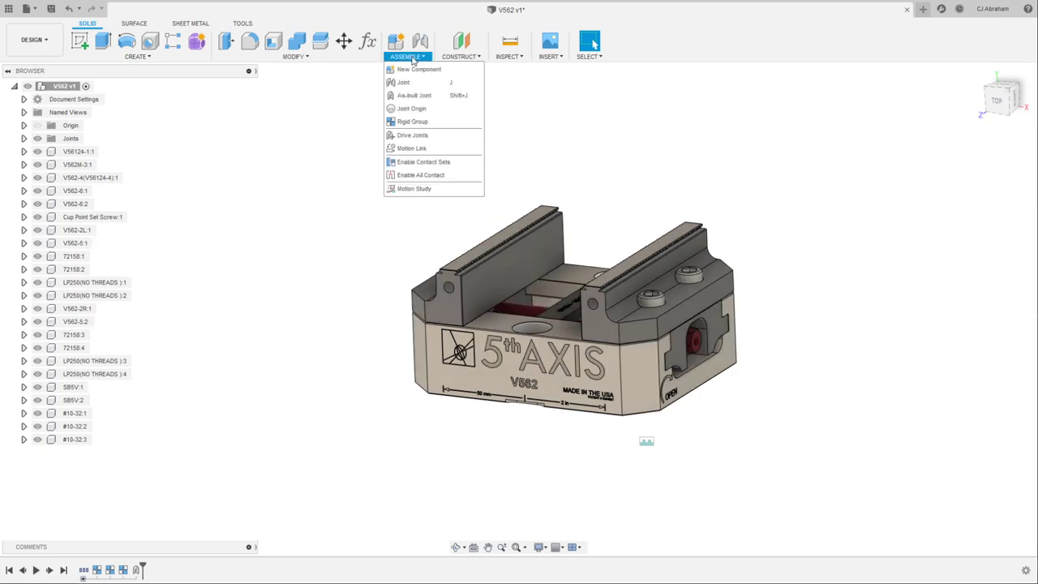
click(412, 96)
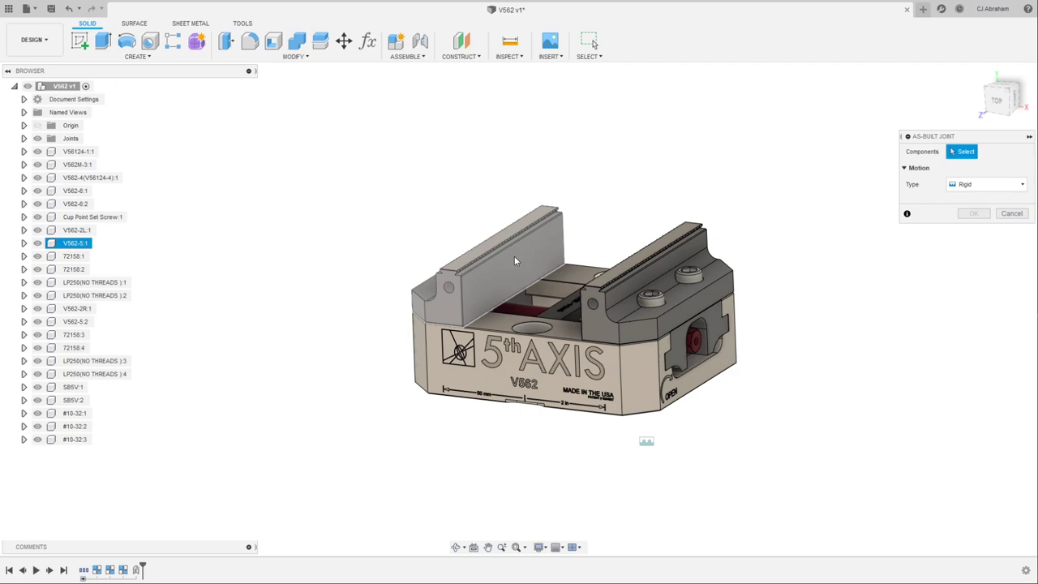
click(500, 322)
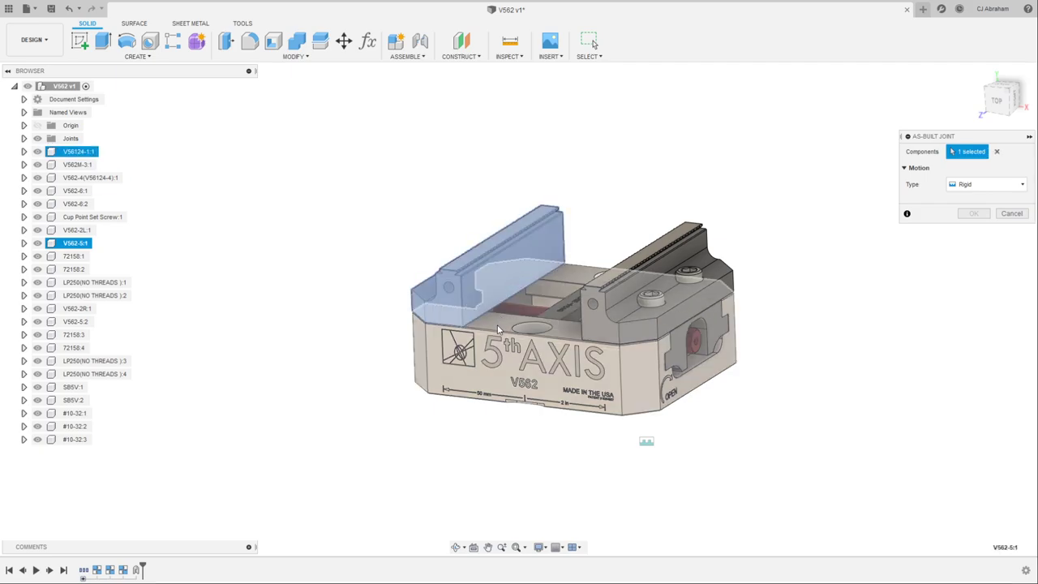
click(500, 330)
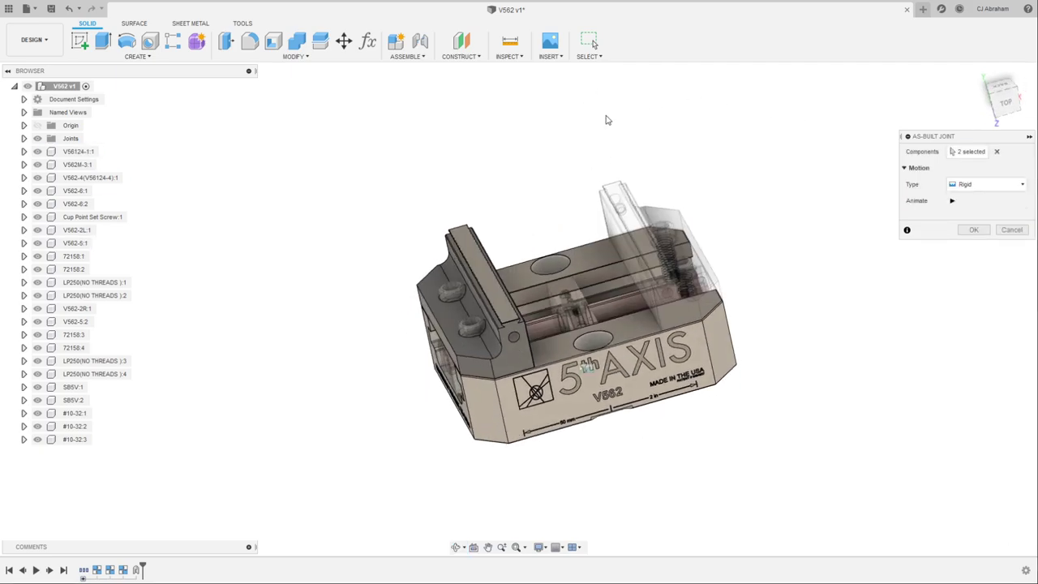
click(983, 186)
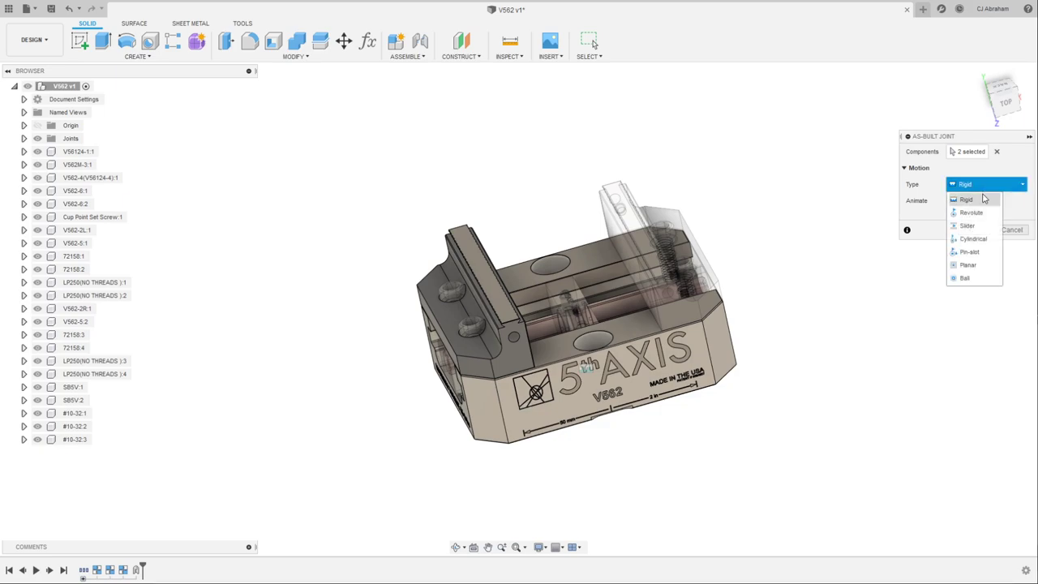
click(967, 225)
shift+middle_drag(406, 154, 427, 120)
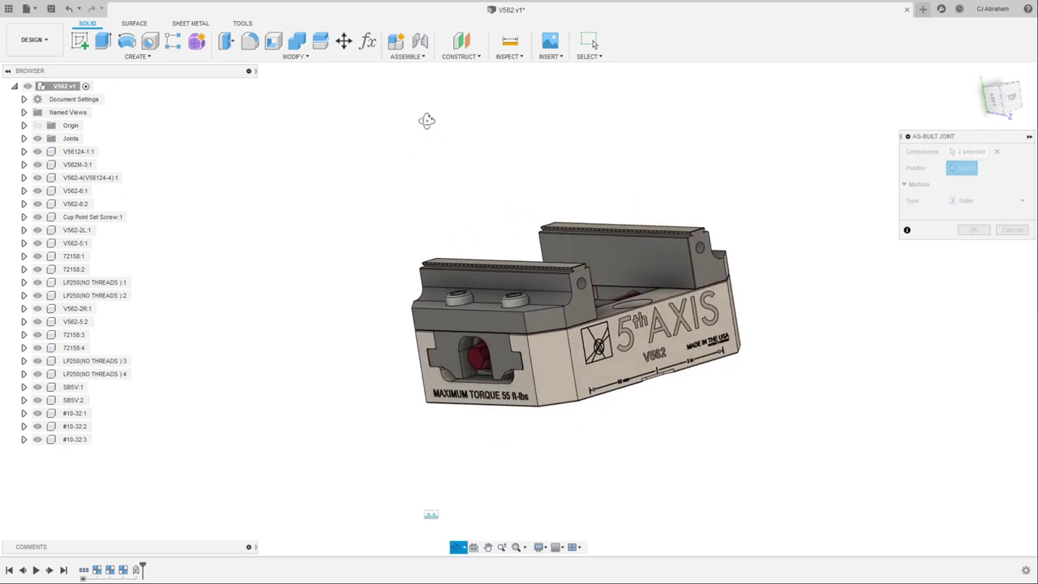
scroll(478, 356, up, 5)
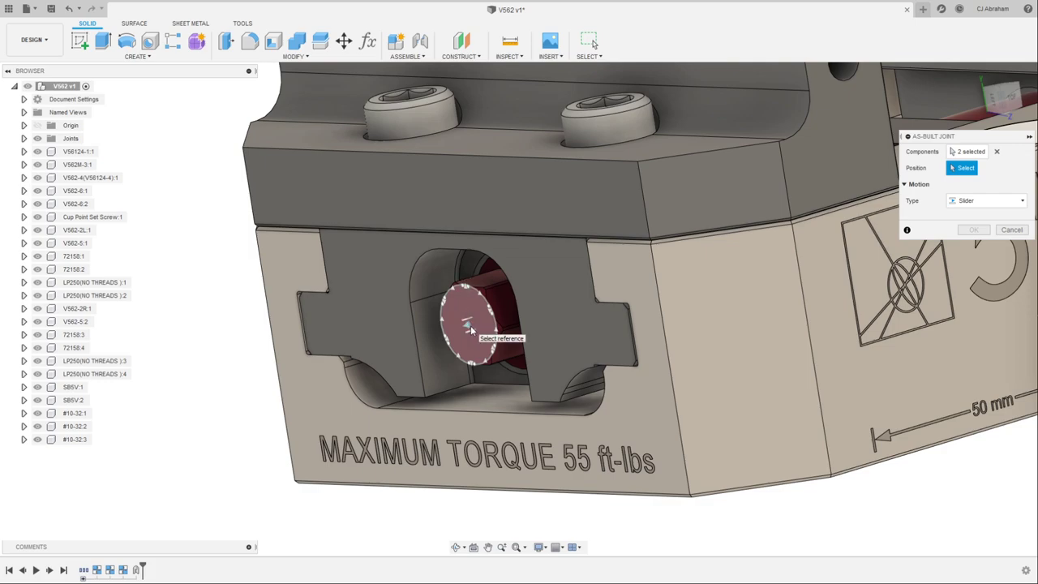
click(470, 328)
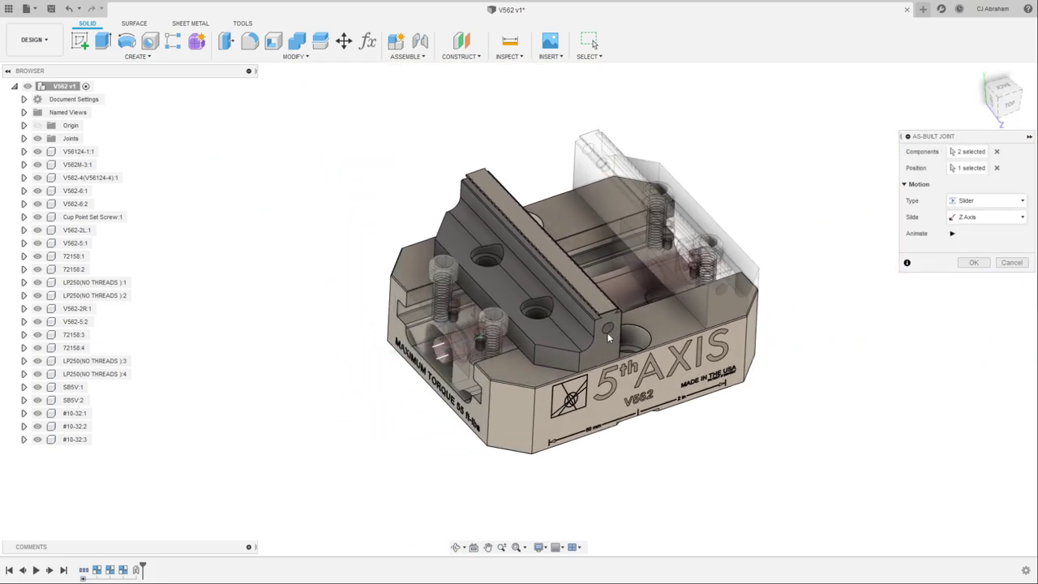
click(975, 262)
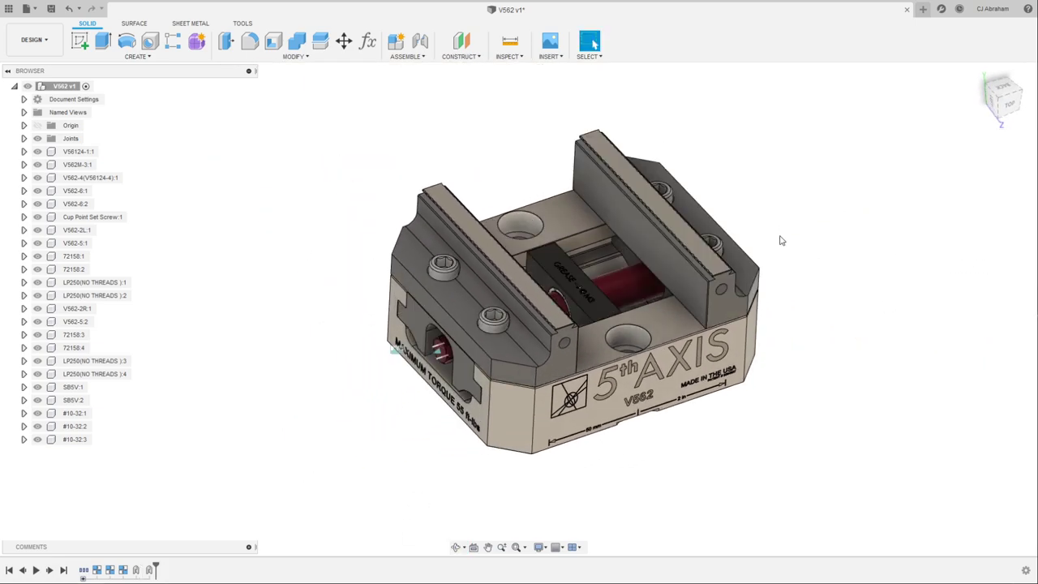
Join jaw V562-5:2 to the vise body with a Z-axis slider positioned on the red part's circular face
right_click(413, 114)
click(413, 81)
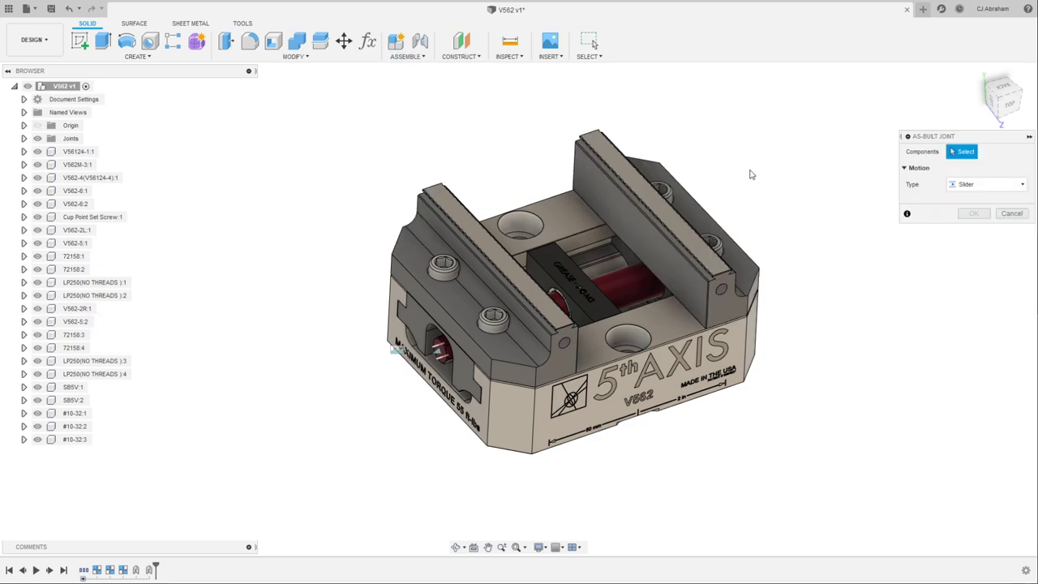
click(651, 216)
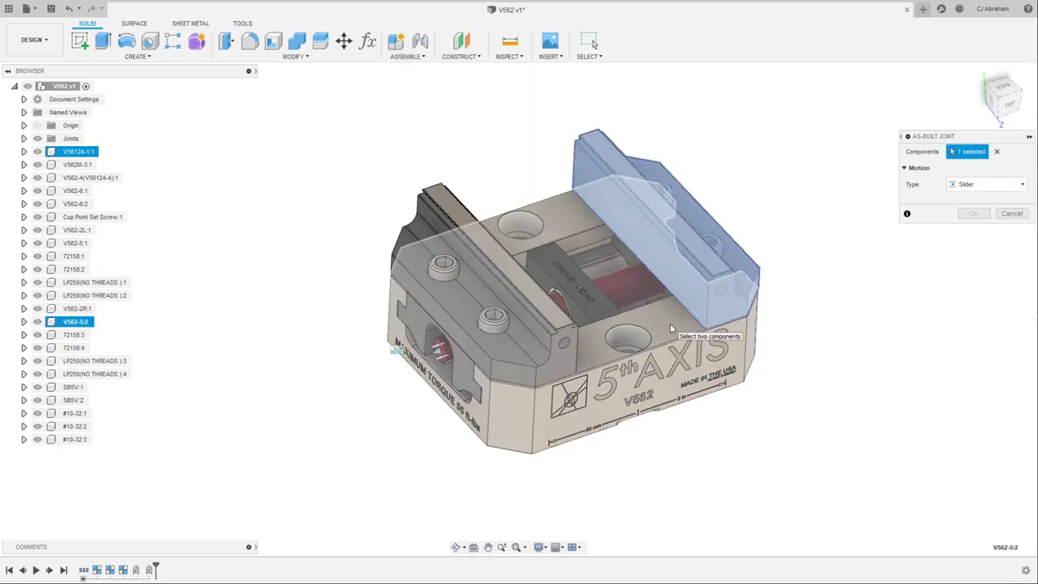
click(670, 322)
shift+middle_drag(833, 270, 714, 300)
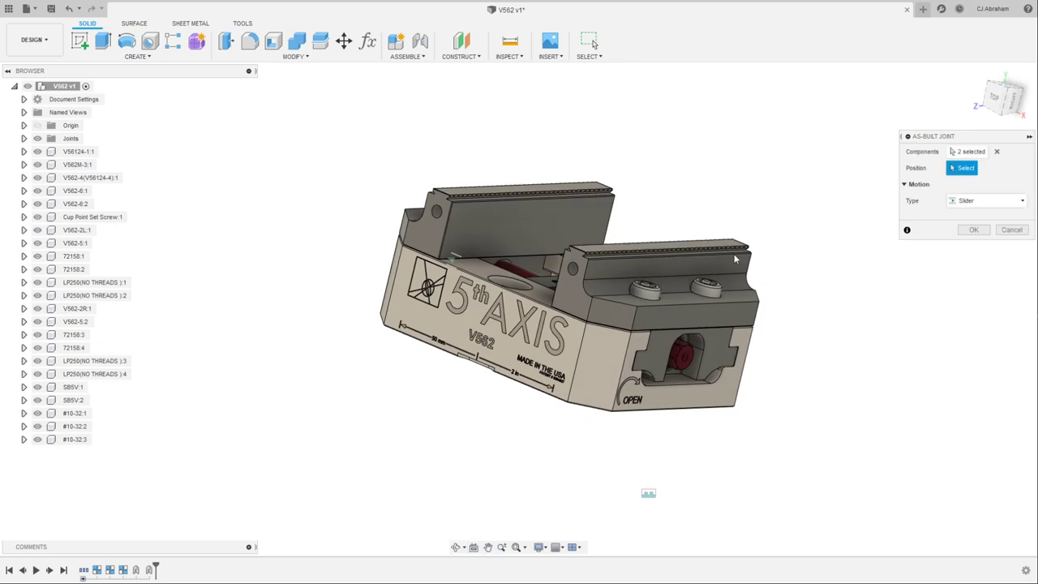
scroll(685, 308, up, 5)
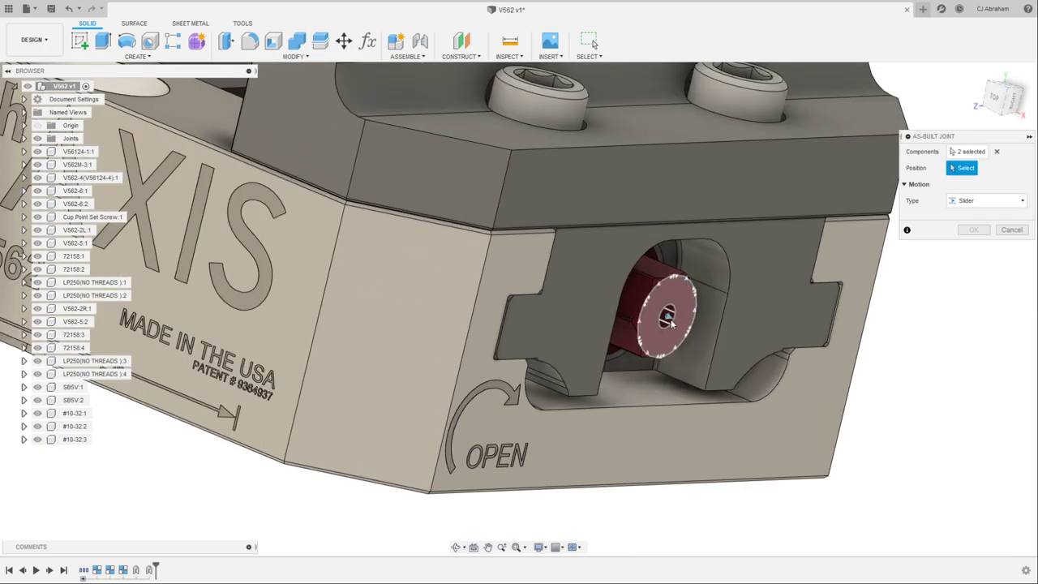
click(681, 299)
scroll(681, 298, down, 5)
shift+middle_drag(681, 298, 683, 293)
shift+middle_drag(594, 44, 936, 280)
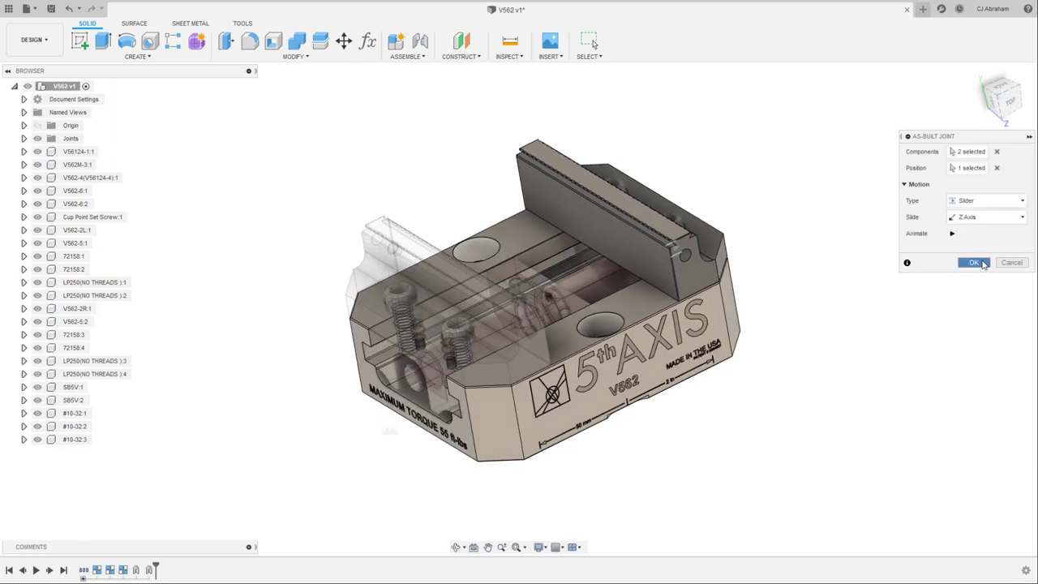
click(974, 262)
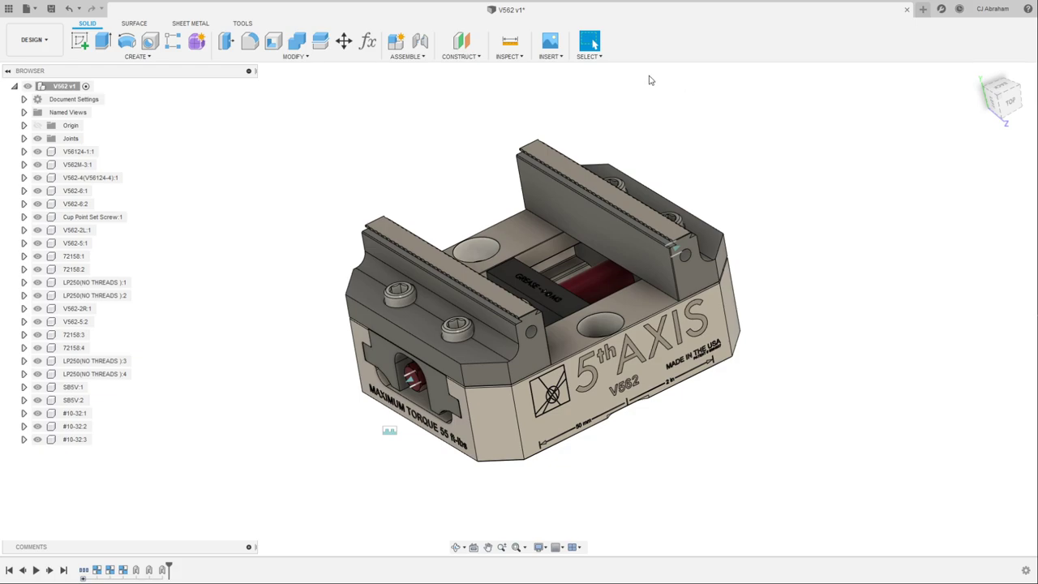
Roll the timeline back past the rigid groups, test-drag the jaws and base, then revert
shift+middle_drag(743, 241, 759, 213)
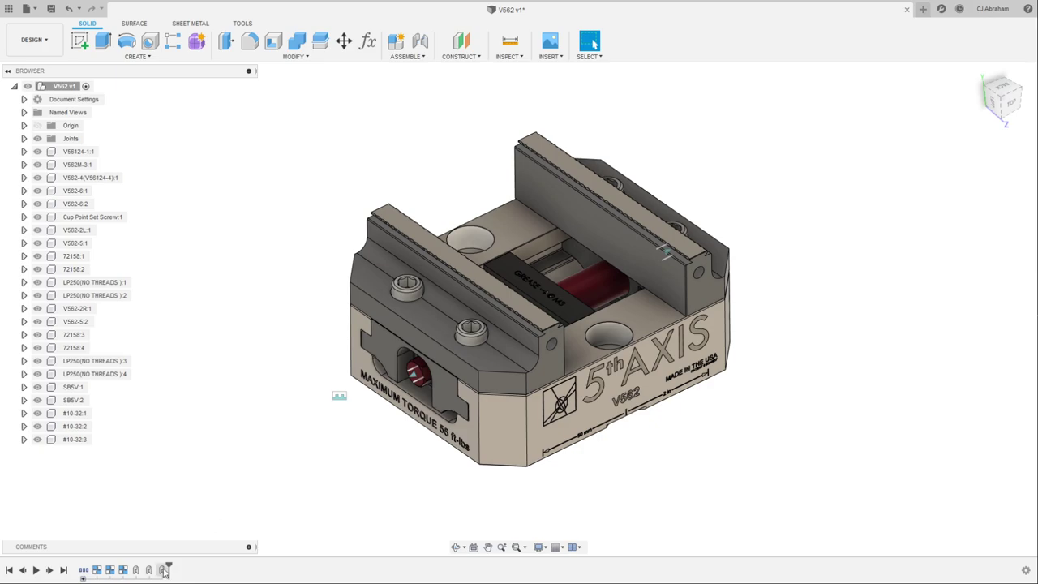
drag(167, 568, 128, 566)
shift+middle_drag(127, 566, 378, 359)
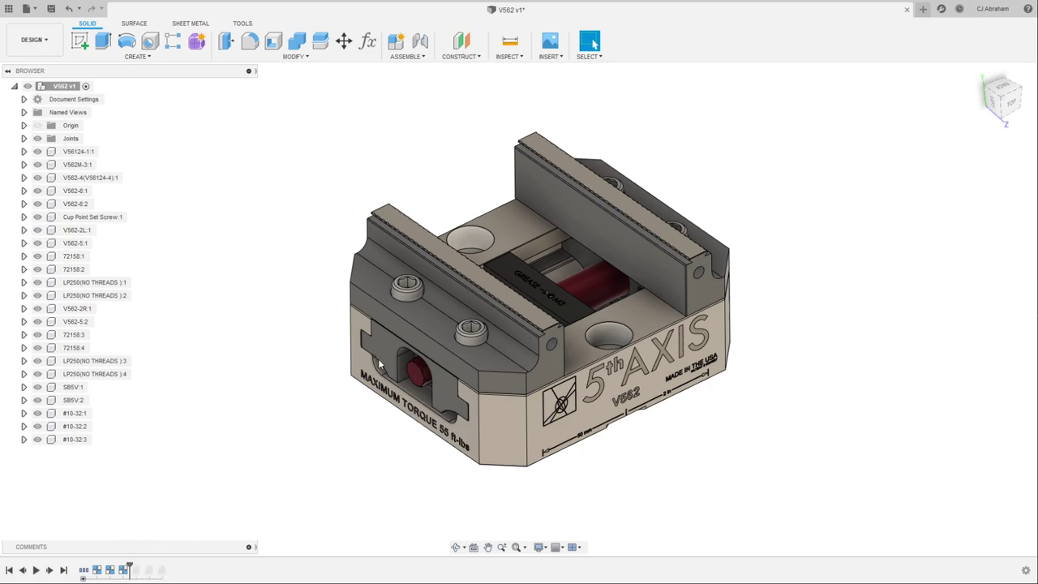
drag(475, 254, 301, 219)
drag(957, 235, 807, 226)
drag(689, 381, 592, 289)
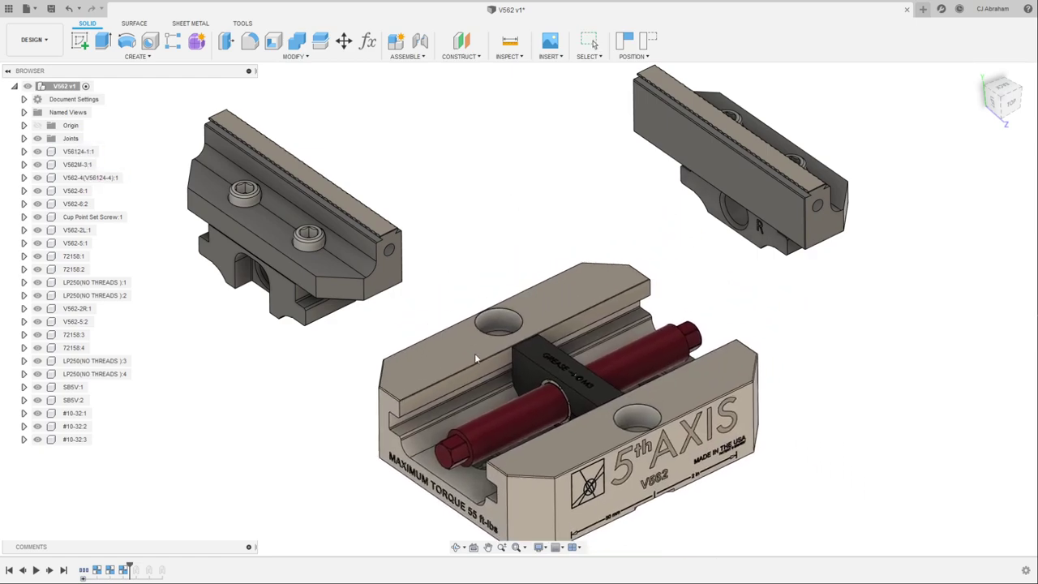
click(647, 41)
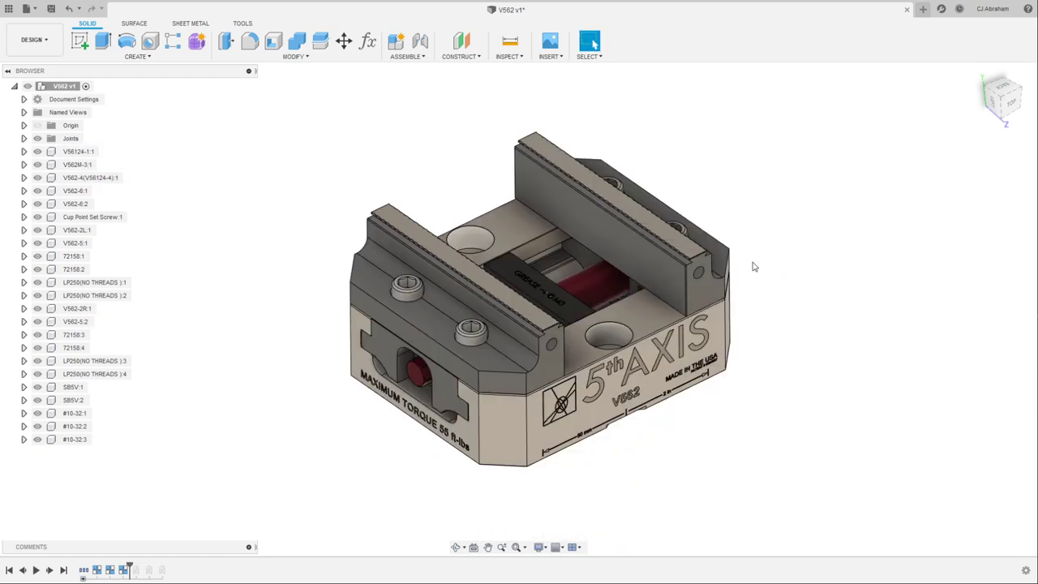
Lift both jaws off the base, move the base down-right, and capture the position
drag(423, 301, 246, 175)
drag(602, 206, 681, 73)
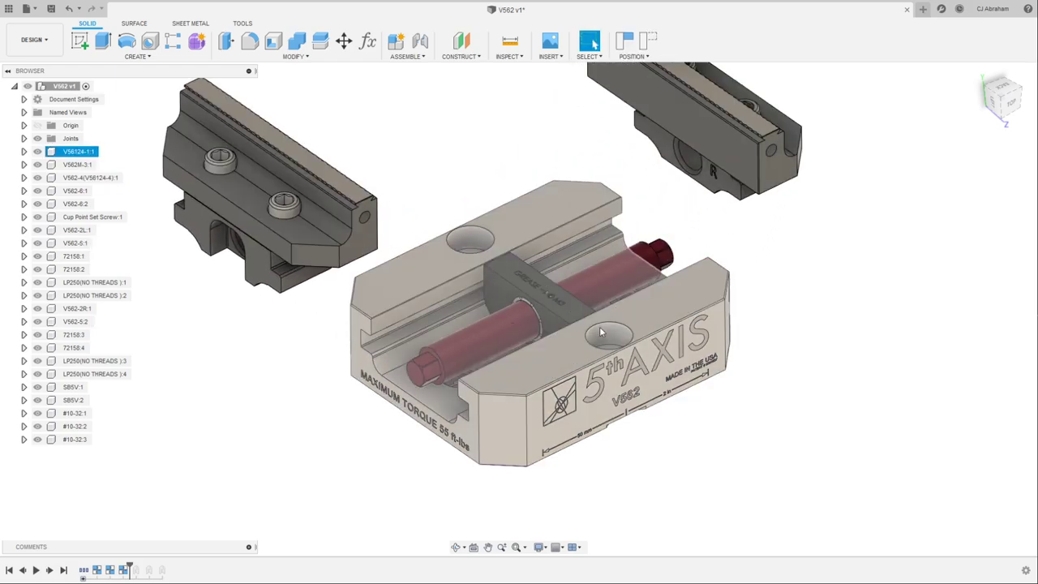
drag(527, 325, 596, 393)
scroll(638, 266, down, 3)
click(626, 41)
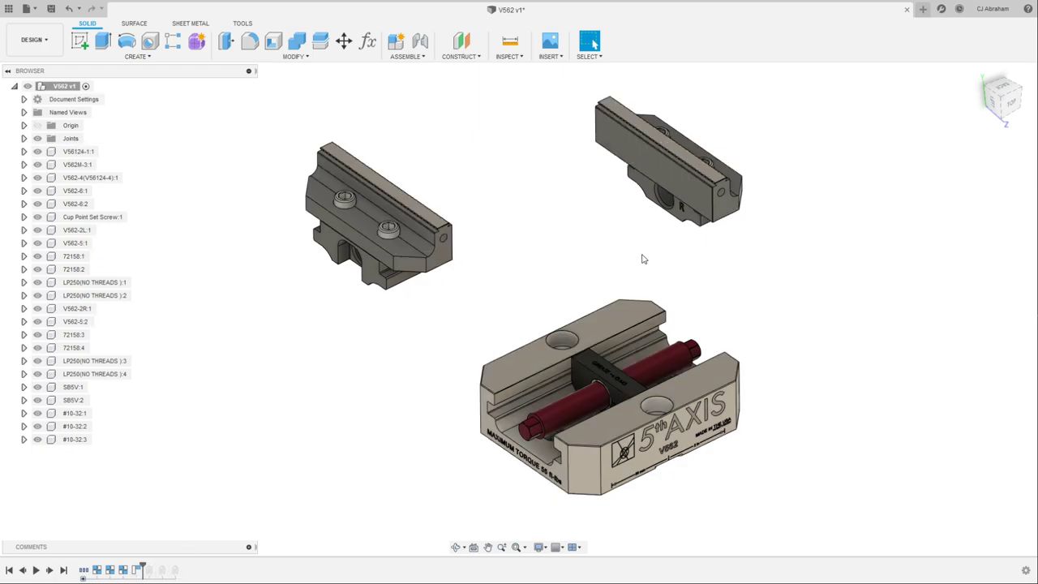
Step the history forward, ground base V56124-1:1, and drag both jaws away from it
drag(129, 565, 141, 565)
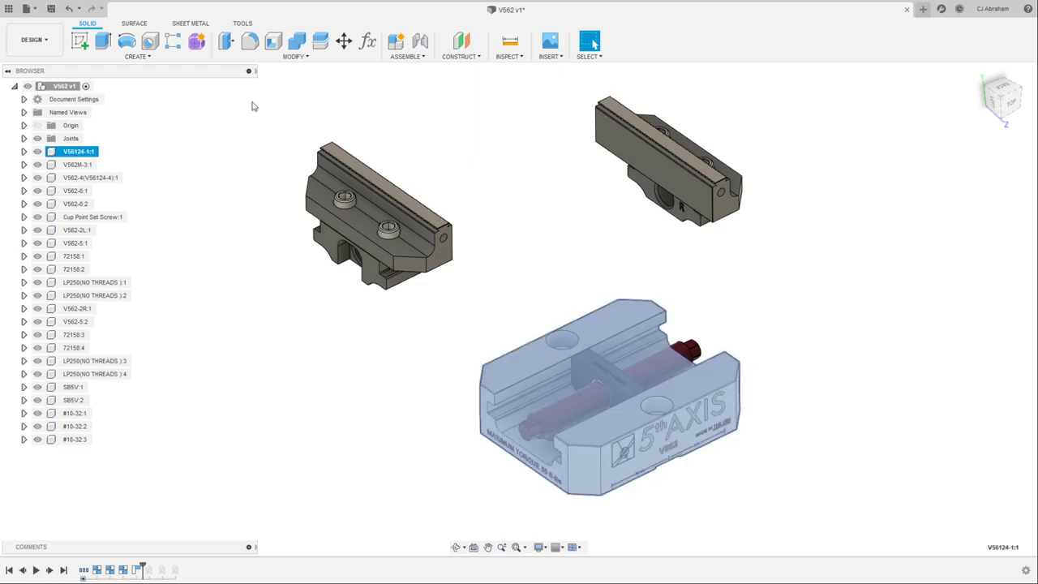
right_click(73, 153)
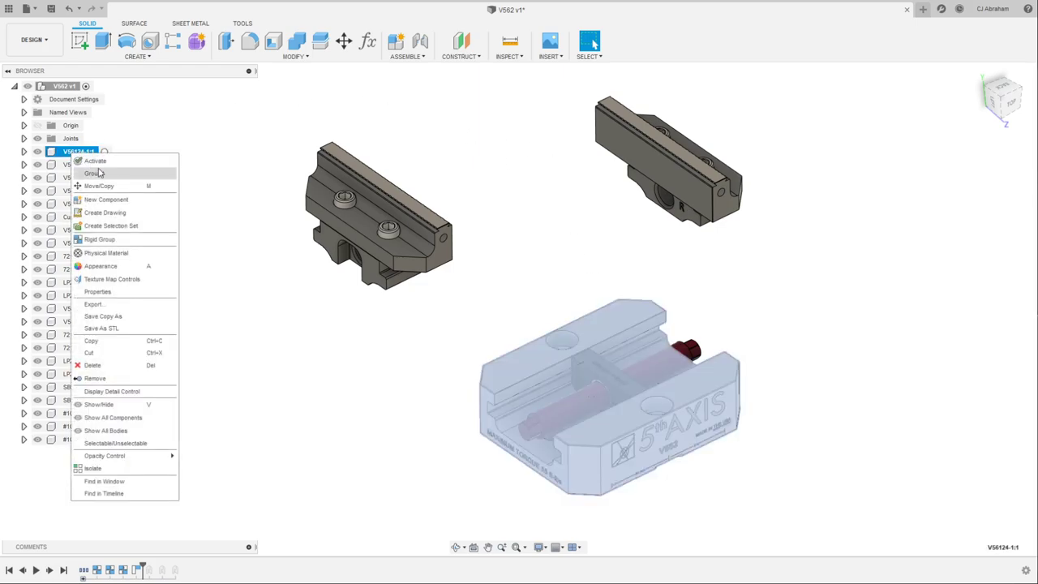
click(96, 174)
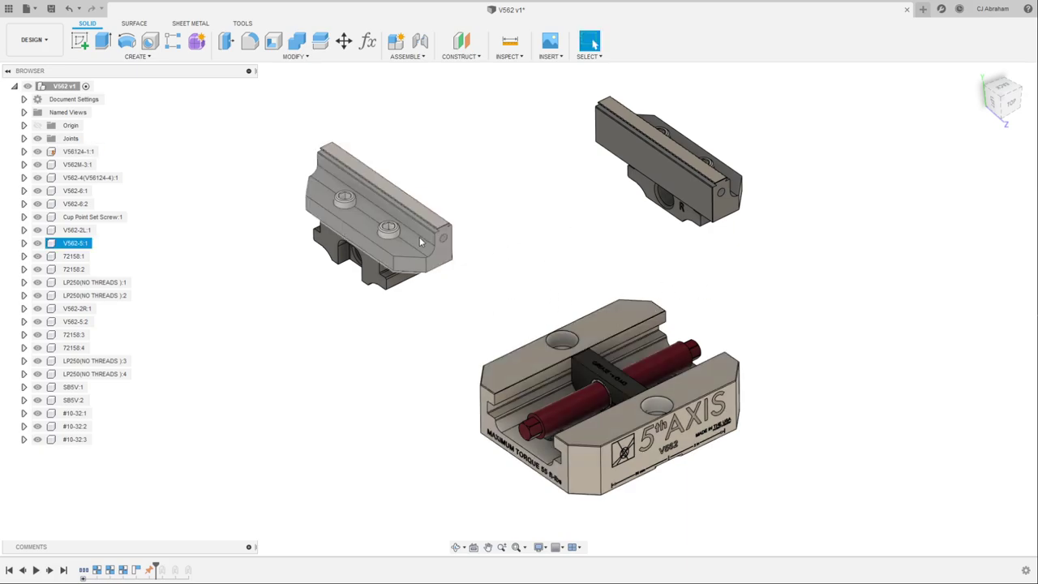
drag(381, 223, 259, 253)
drag(656, 174, 571, 176)
click(572, 368)
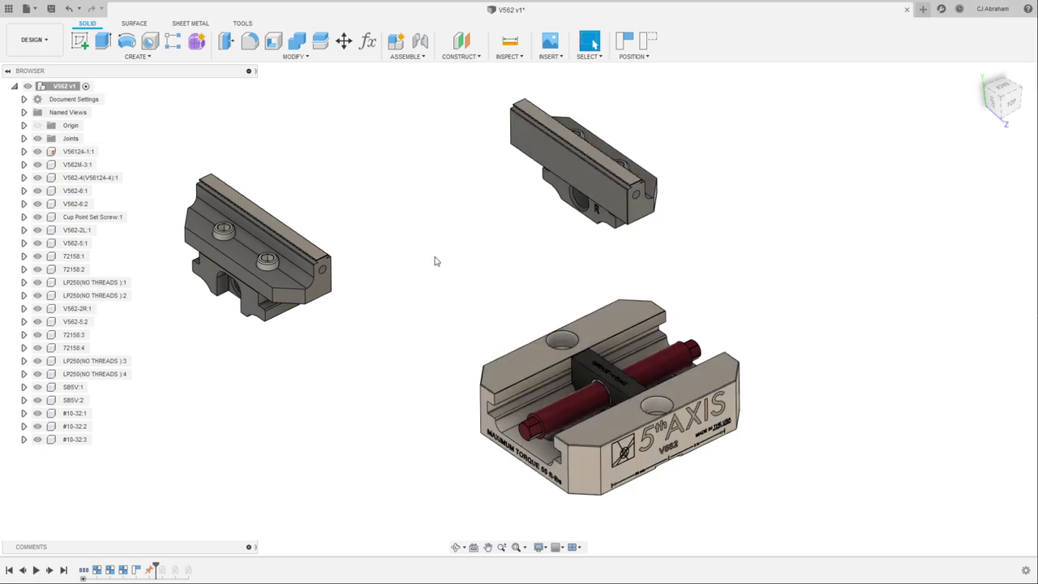
right_click(96, 152)
click(150, 210)
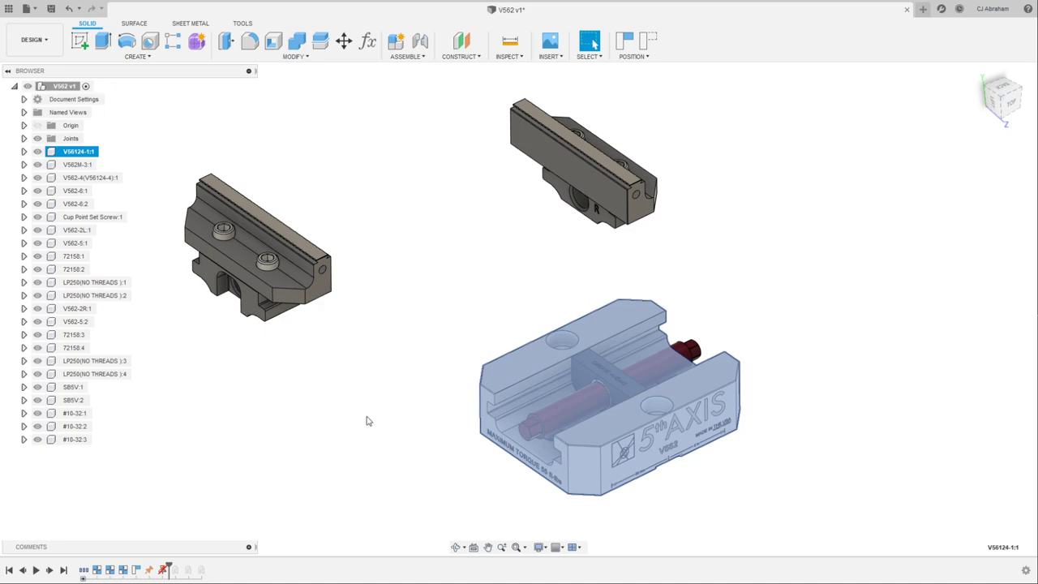
click(361, 373)
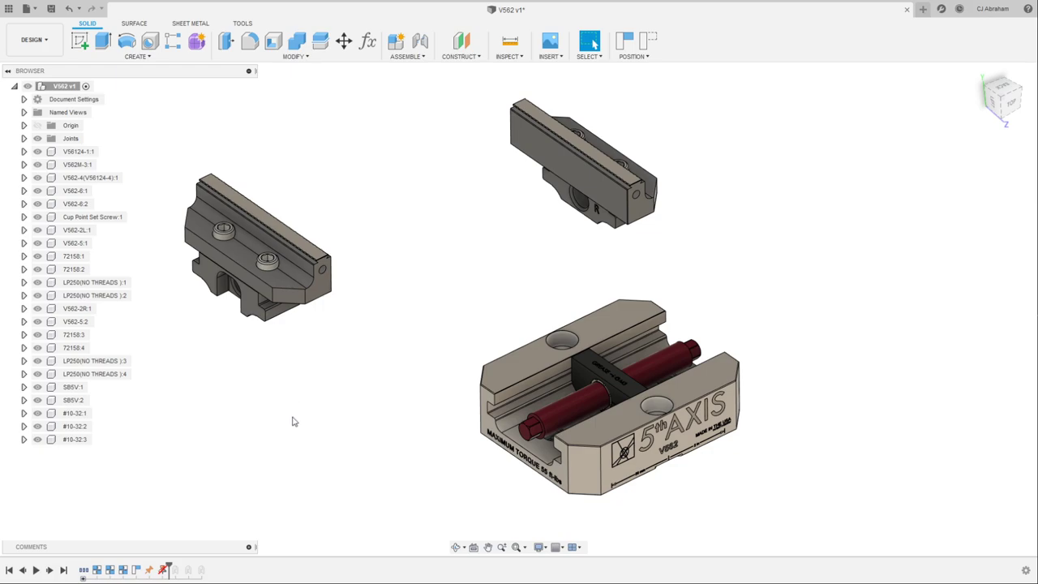
Select the Ground and Position1 features in the timeline to review them
click(150, 569)
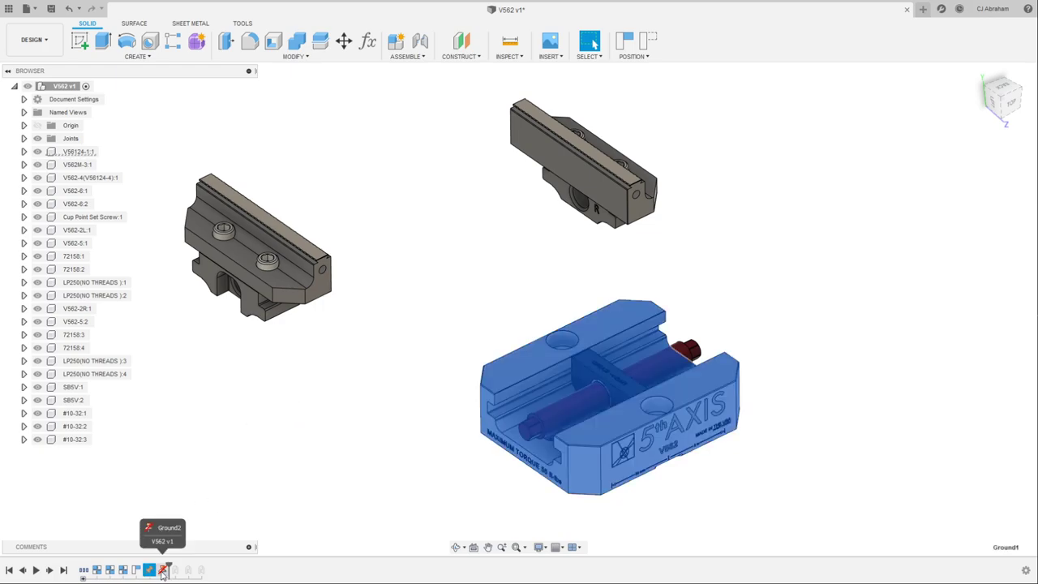
shift+click(162, 569)
click(318, 399)
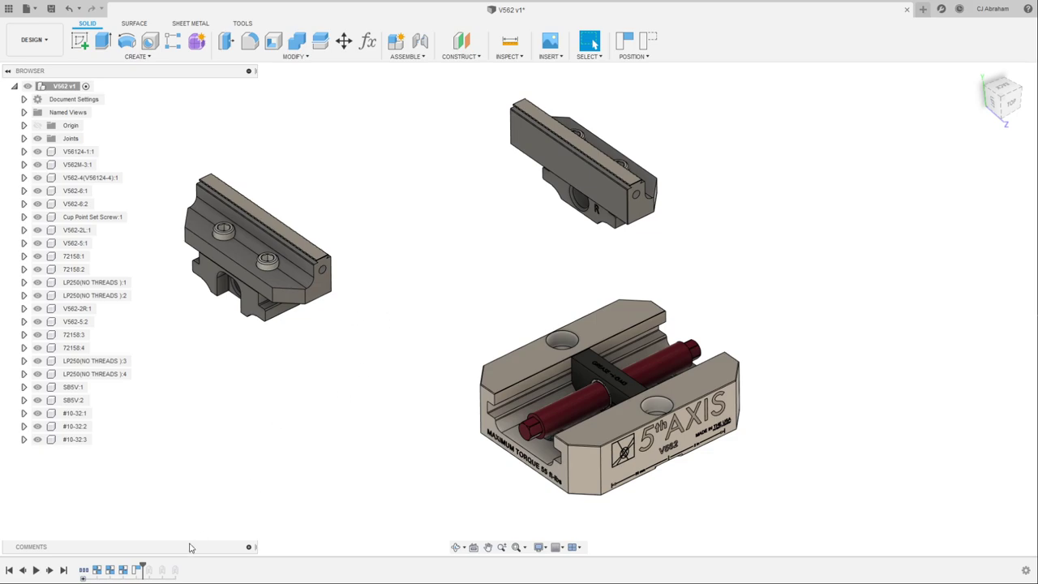
click(136, 569)
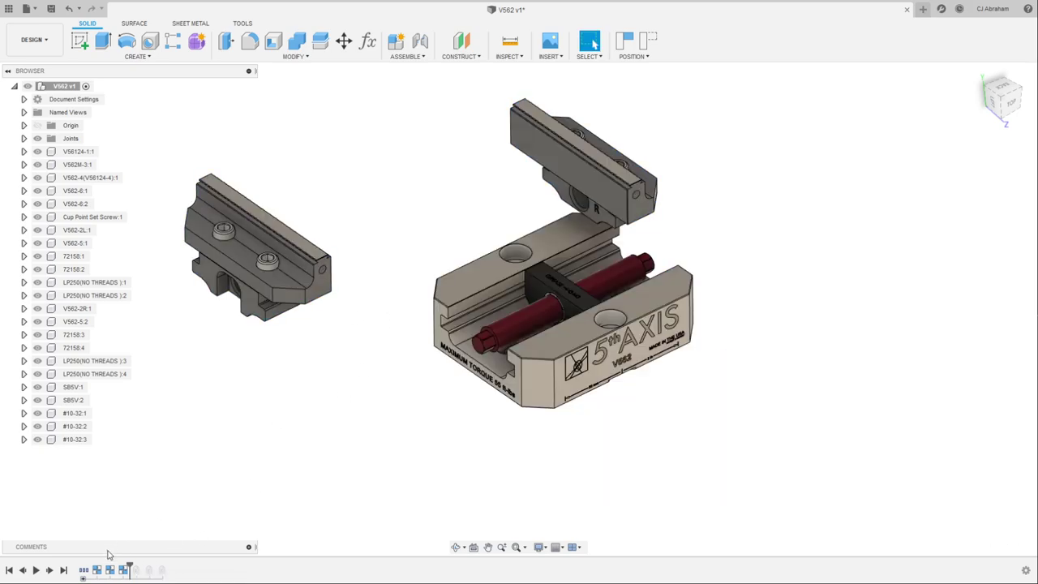
Move the timeline marker to the end so the vise is fully reassembled
click(63, 569)
scroll(758, 112, up, 2)
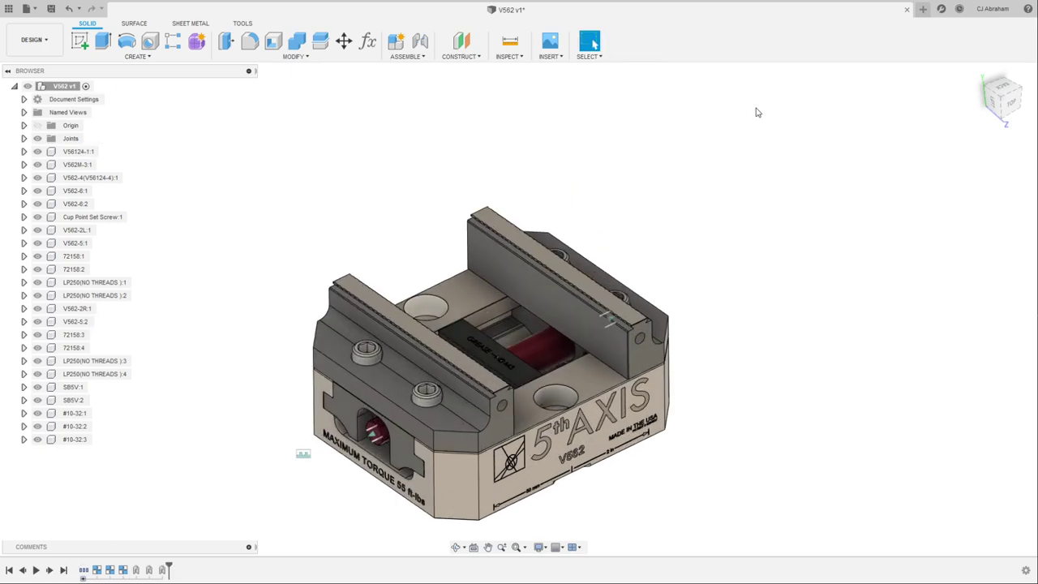
shift+middle_drag(683, 216, 769, 186)
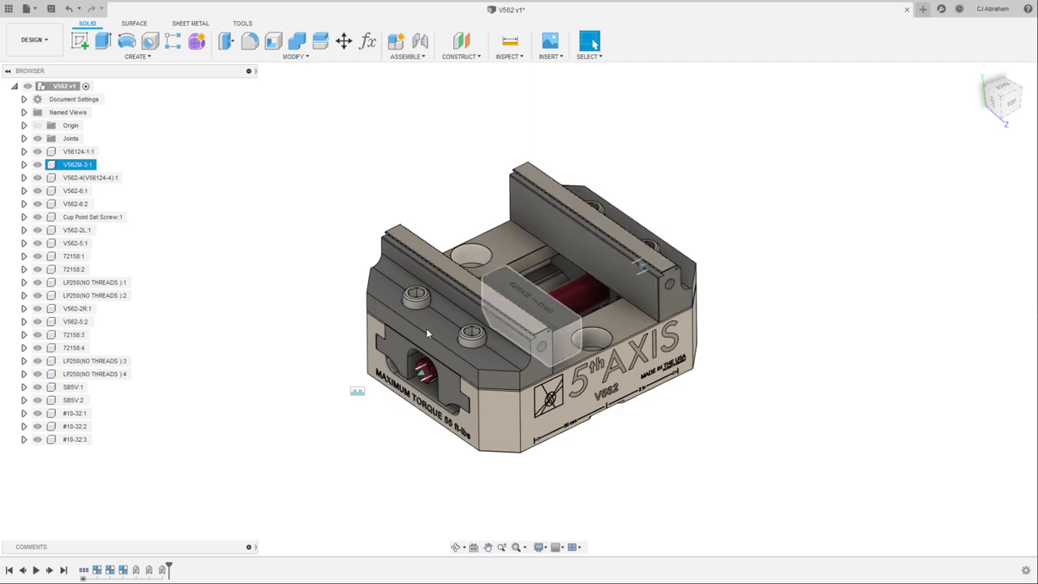
click(510, 408)
key(Escape)
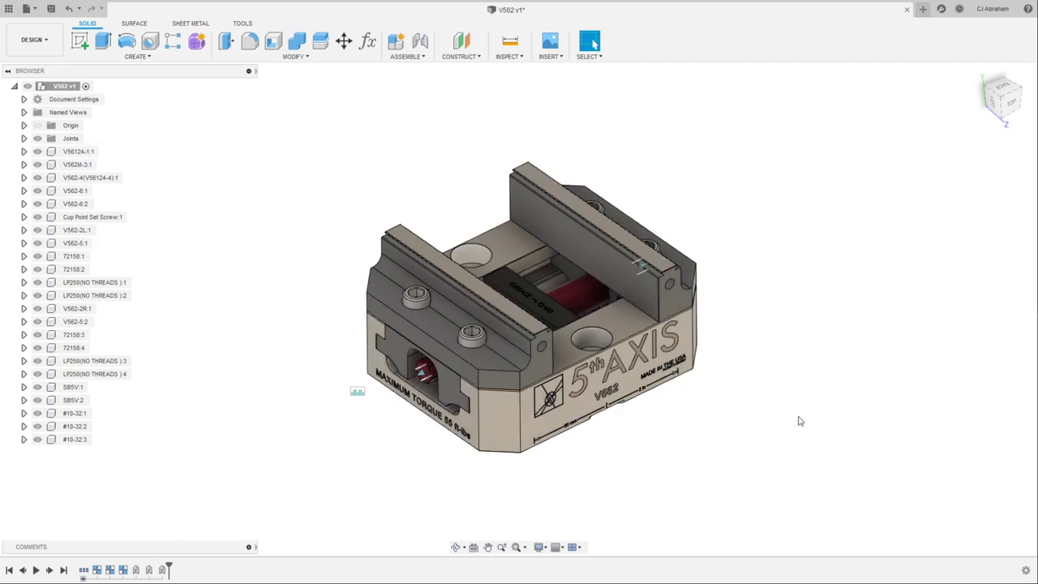
Slide both jaws to test their sliders, revert, and expand the Joints folder
drag(466, 340, 418, 401)
drag(674, 303, 718, 343)
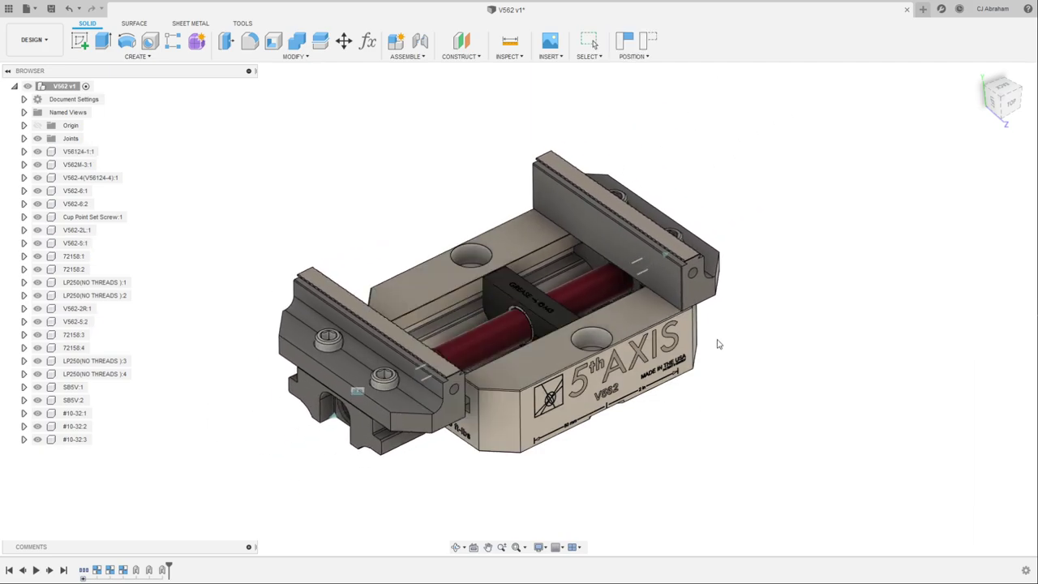
click(650, 46)
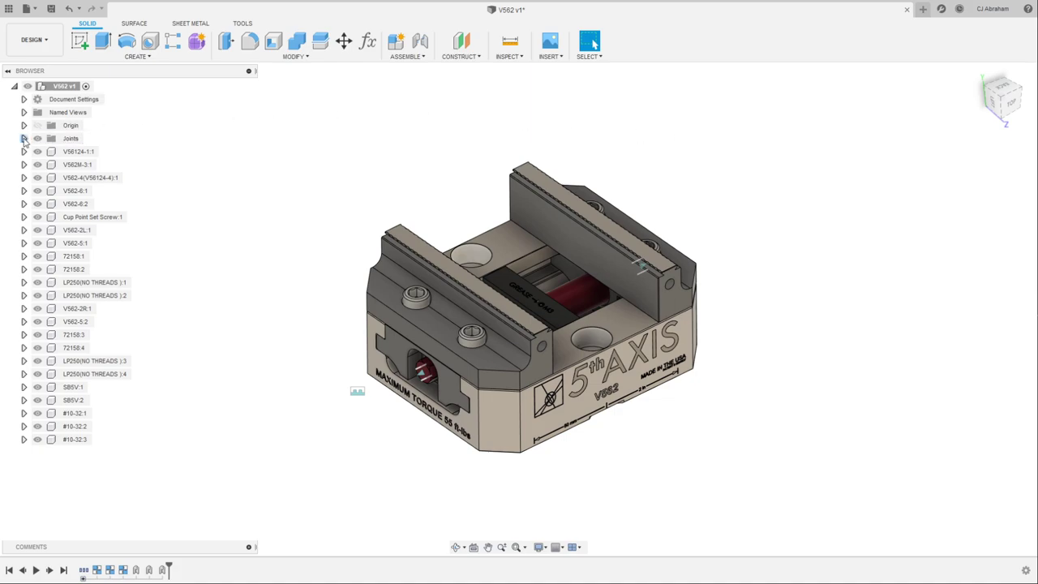
click(24, 139)
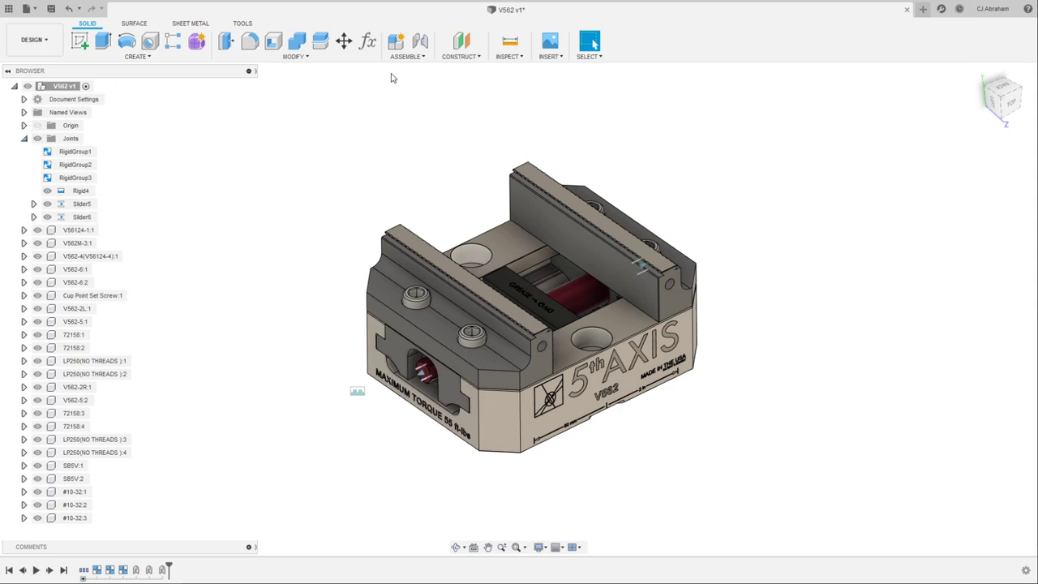
Motion-link Slider5 and Slider6 at 0.01 m each with Reverse left unchecked
click(416, 59)
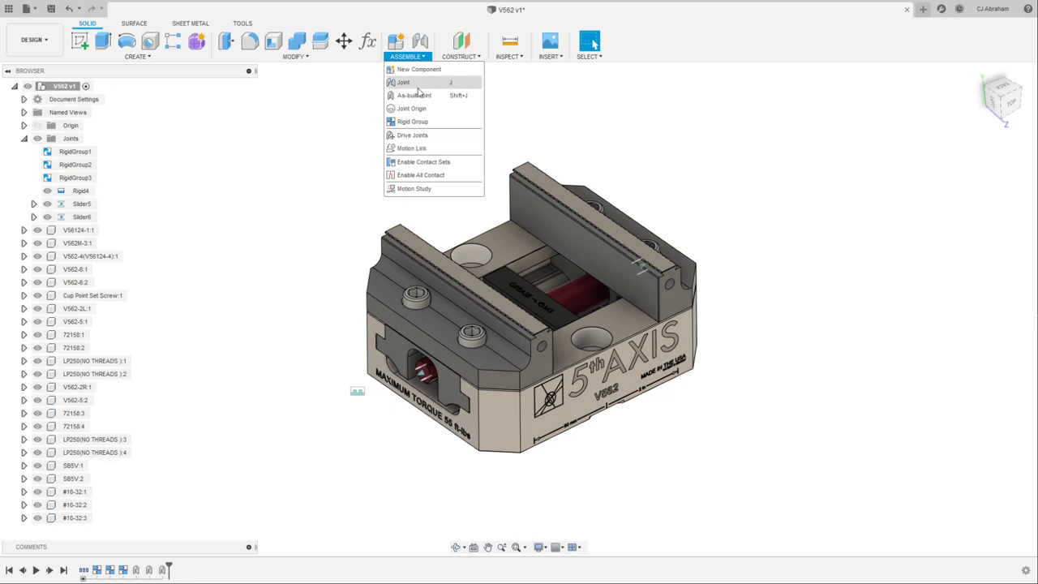
click(414, 149)
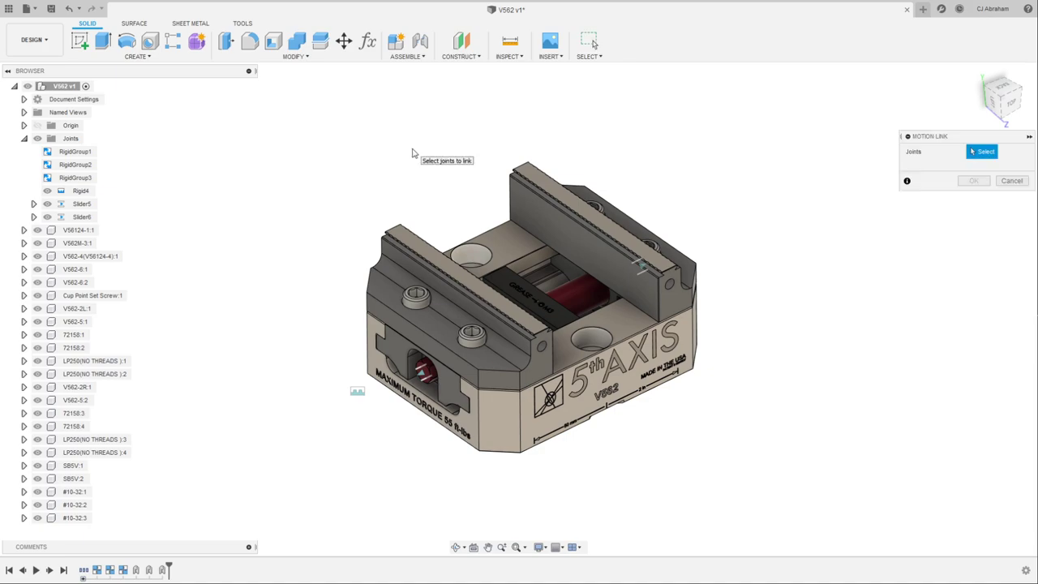
click(96, 203)
click(94, 218)
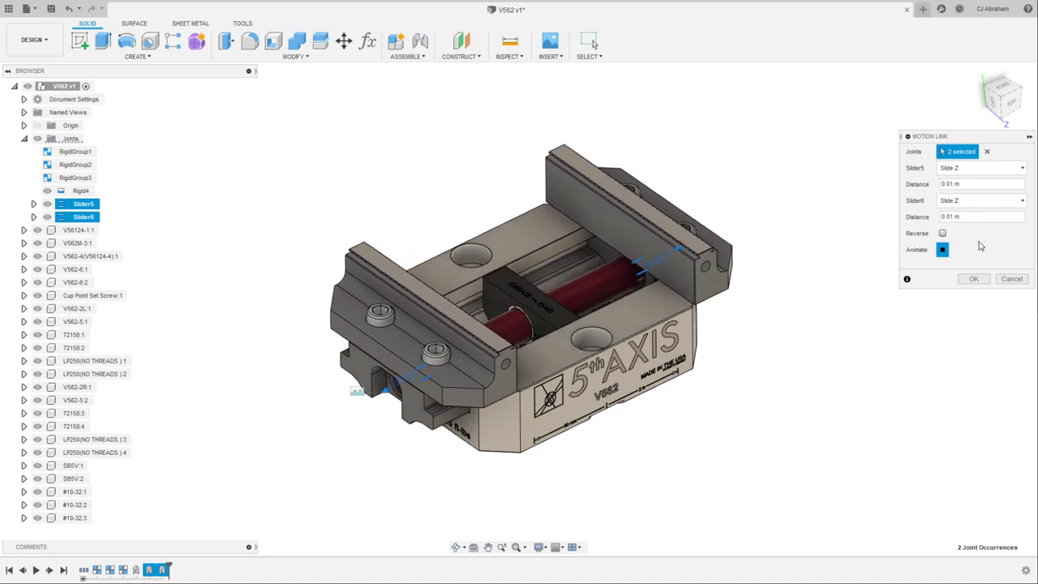
click(943, 234)
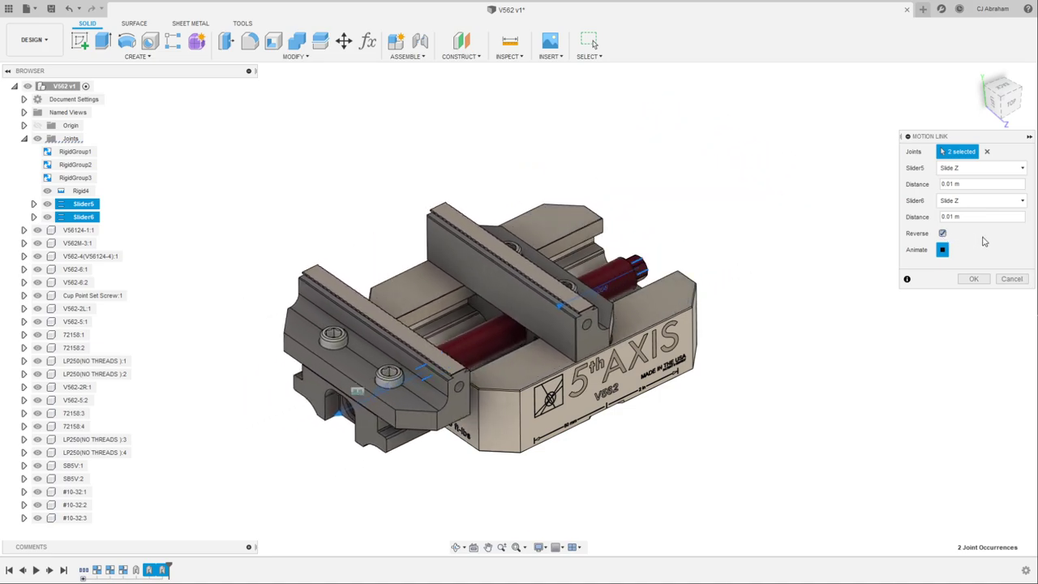
click(943, 234)
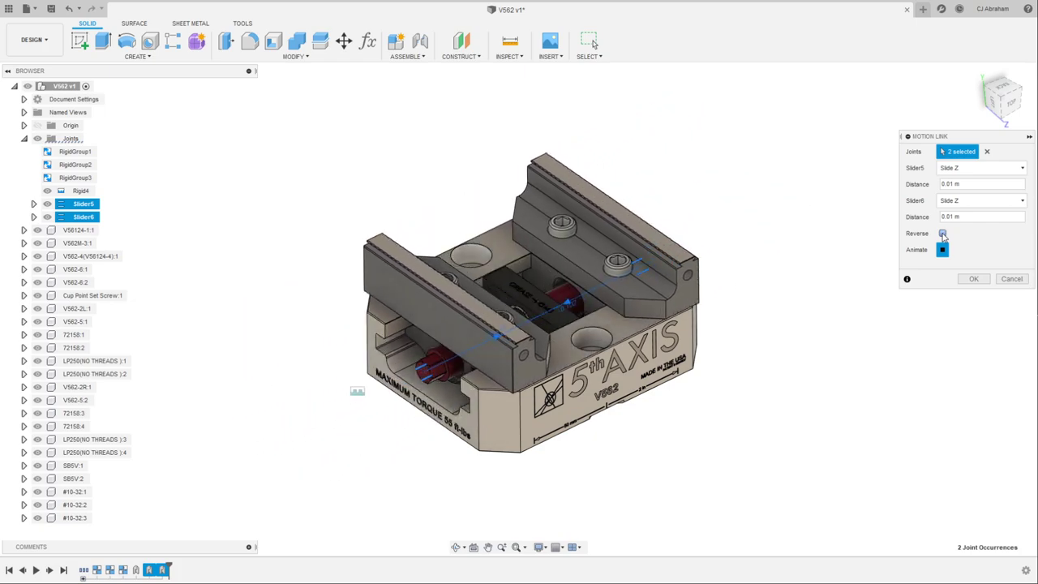
double_click(981, 185)
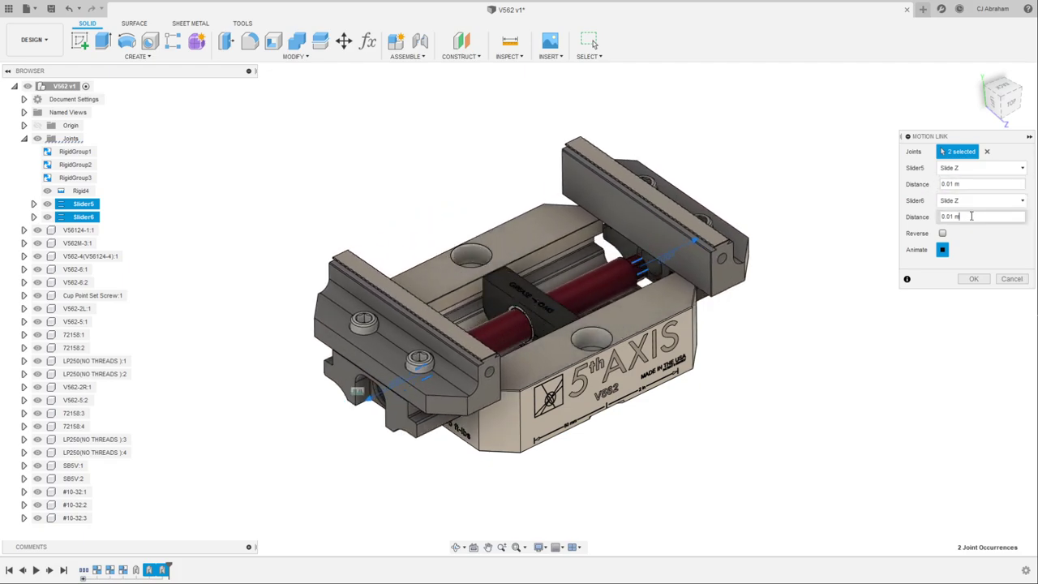
drag(973, 216, 926, 217)
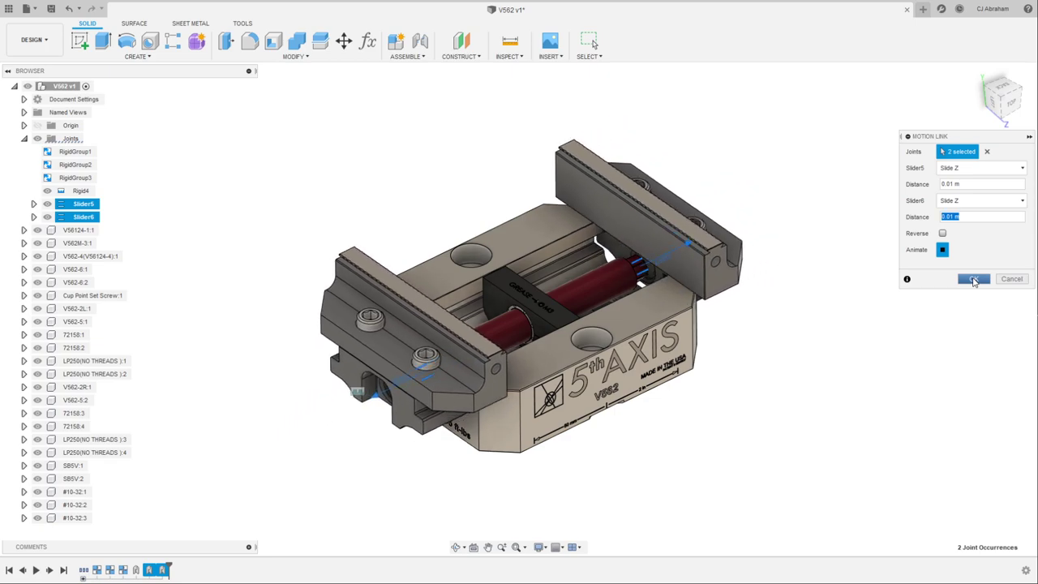
click(973, 279)
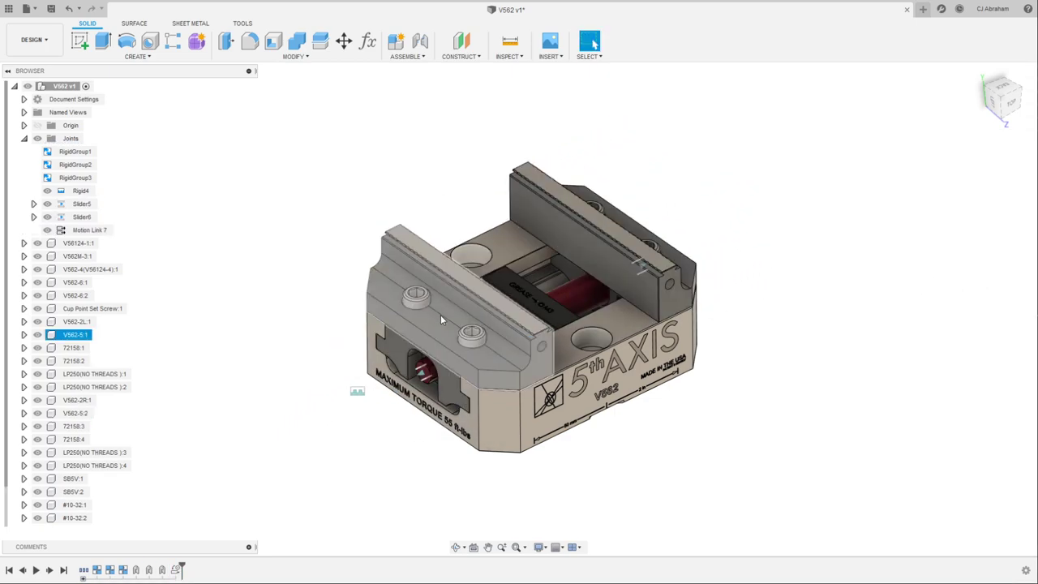
Drag the left jaw to test the linked motion, revert, and inspect the vise from several views
drag(457, 280, 491, 332)
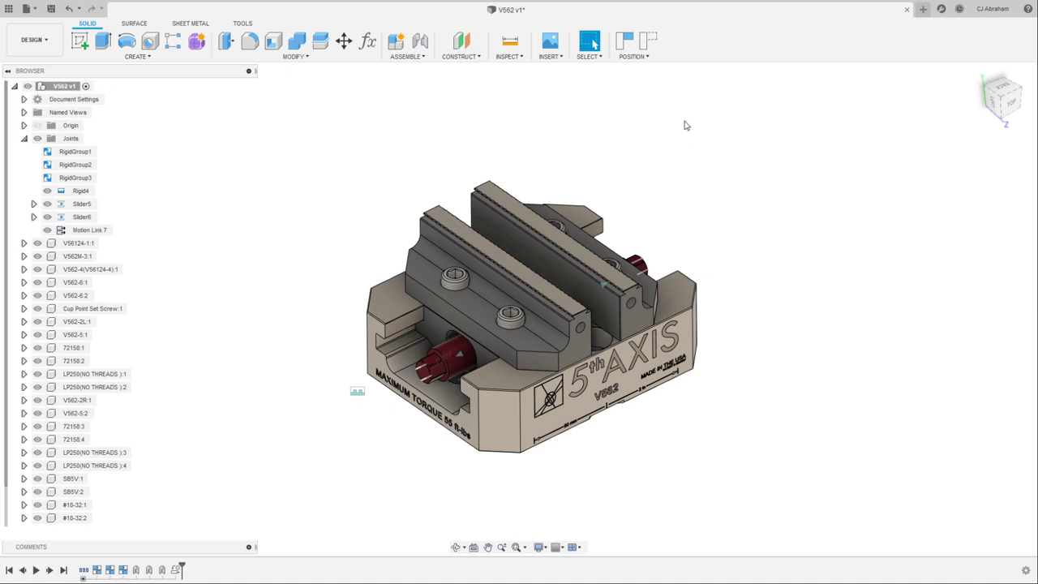
click(649, 39)
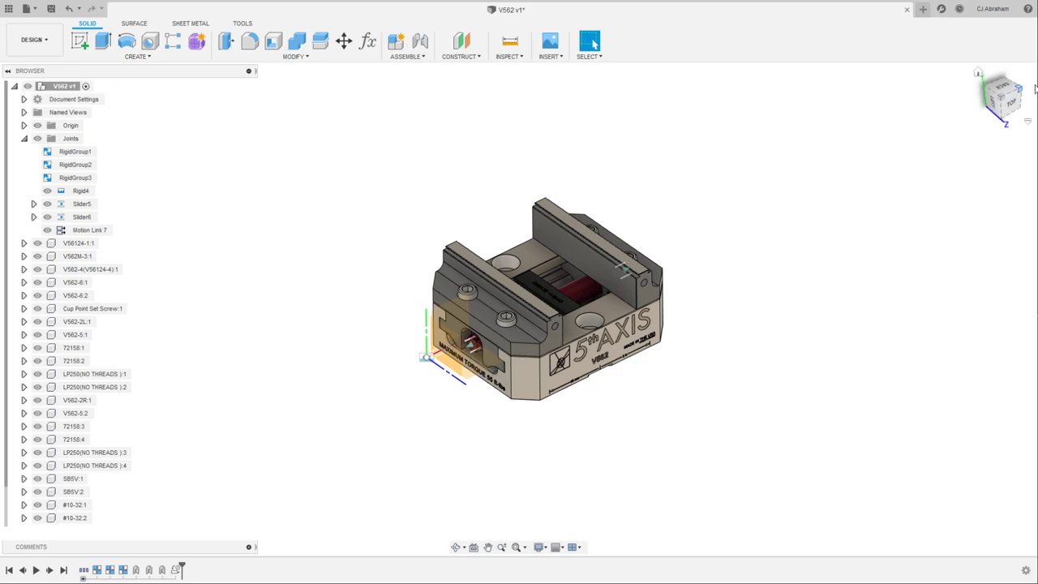
click(1012, 104)
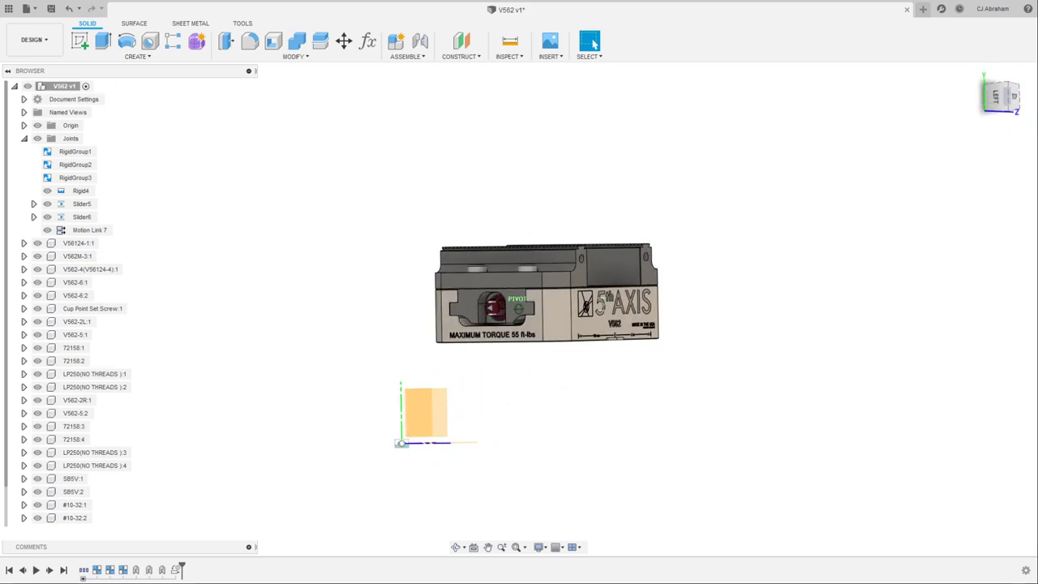
click(984, 79)
click(24, 138)
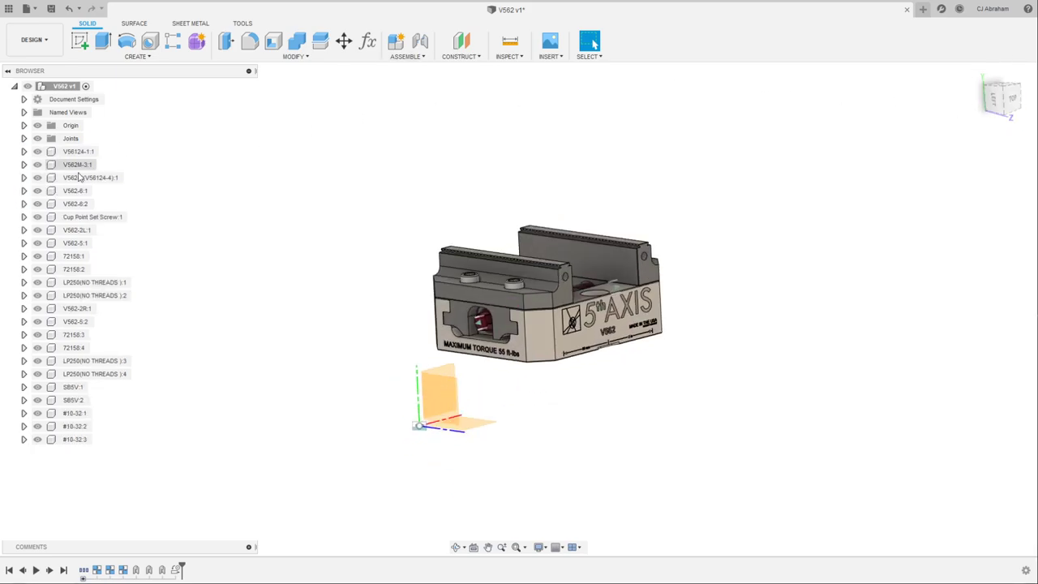
shift+middle_drag(440, 220, 493, 213)
click(546, 260)
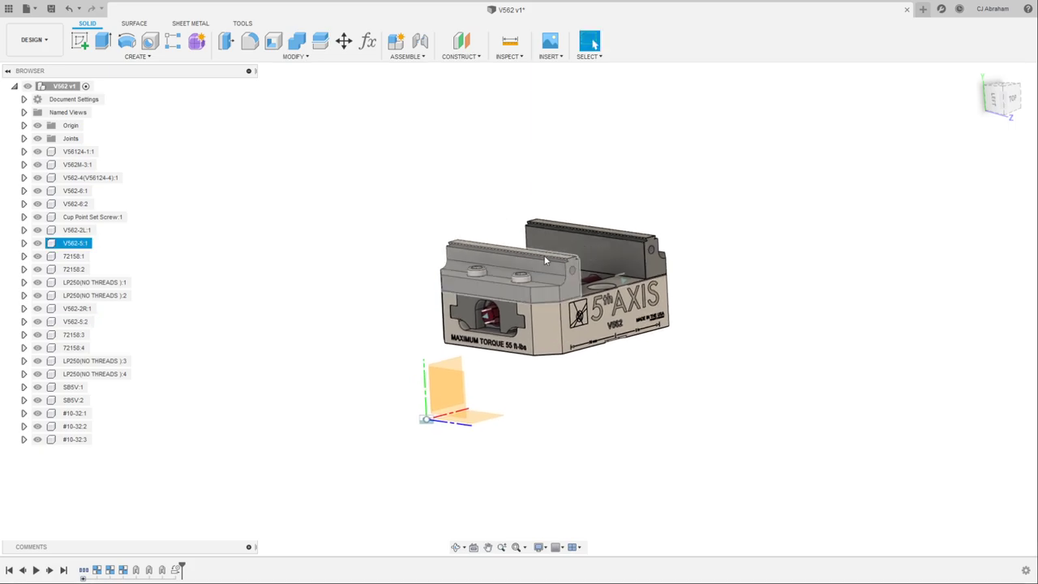
shift+middle_drag(560, 283, 559, 324)
click(591, 42)
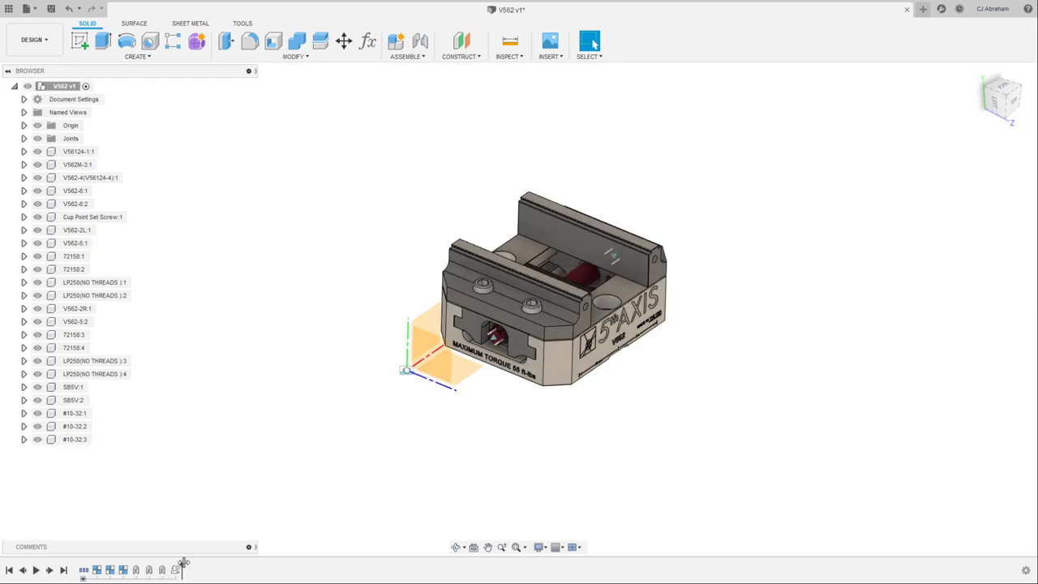
Scrub the timeline back to inspect the parts before the joints, then restore the last step
drag(183, 565, 128, 565)
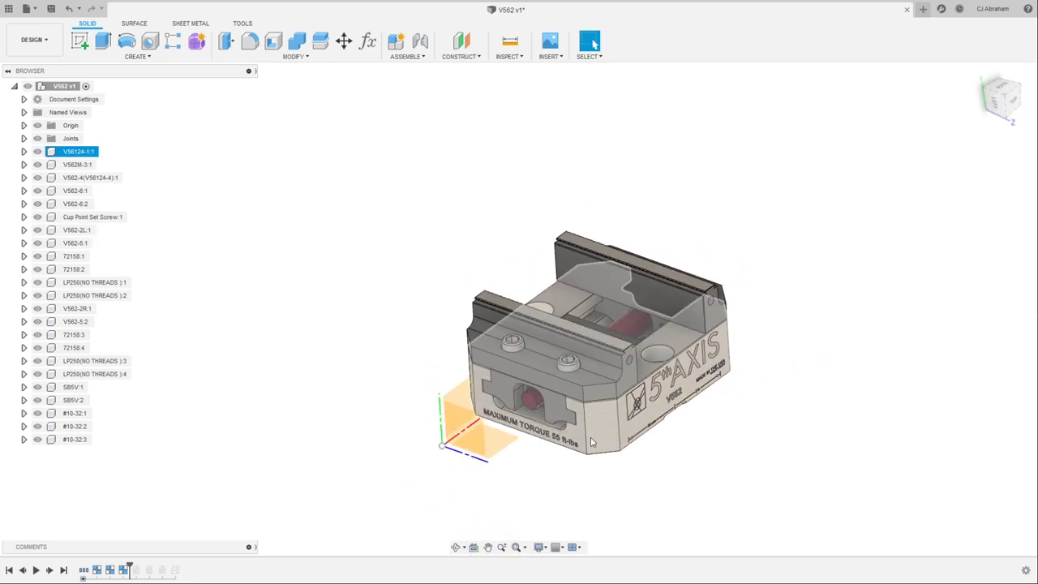
drag(486, 405, 558, 209)
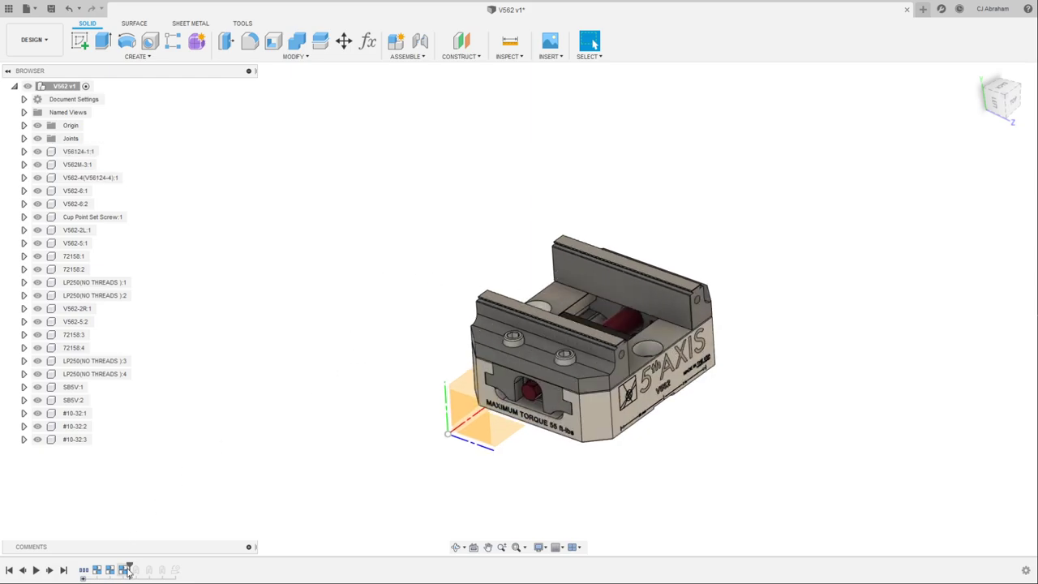
mouse_move(129, 567)
mouse_down()
mouse_move(90, 567)
mouse_move(180, 568)
mouse_move(129, 568)
mouse_up()
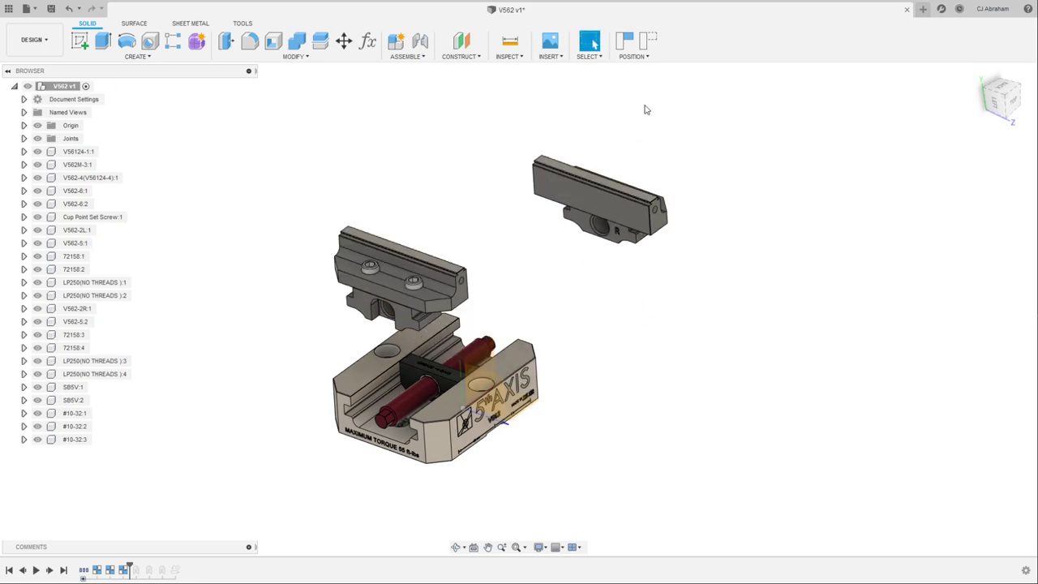
click(649, 39)
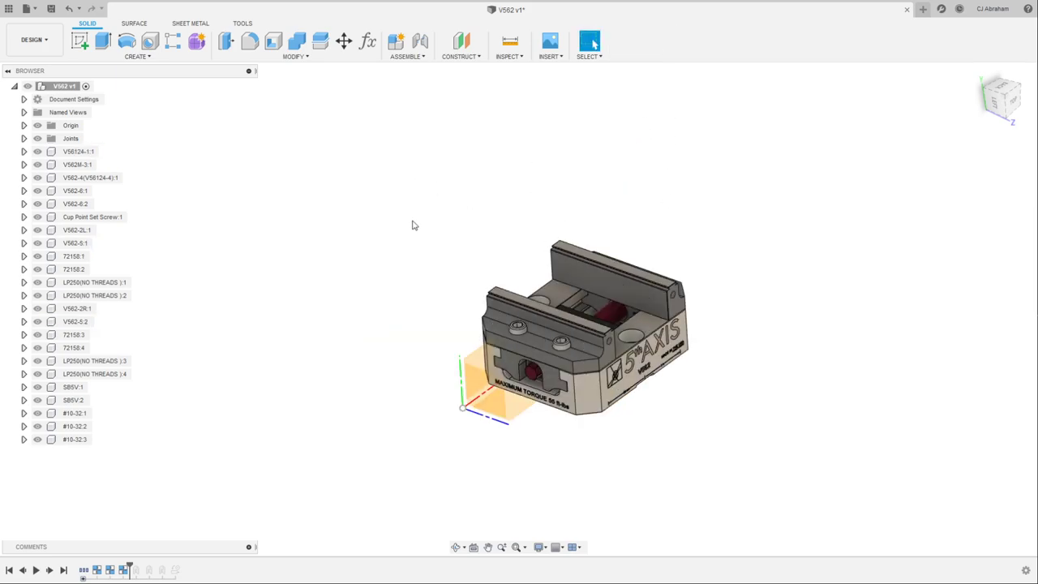
shift+middle_drag(683, 425, 661, 365)
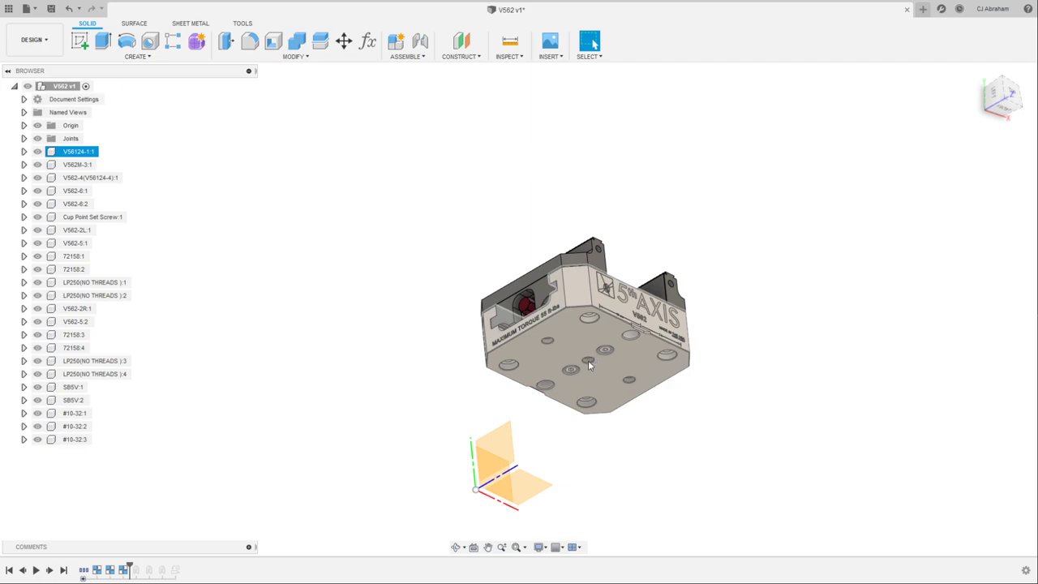
key(Escape)
middle_drag(384, 415, 384, 354)
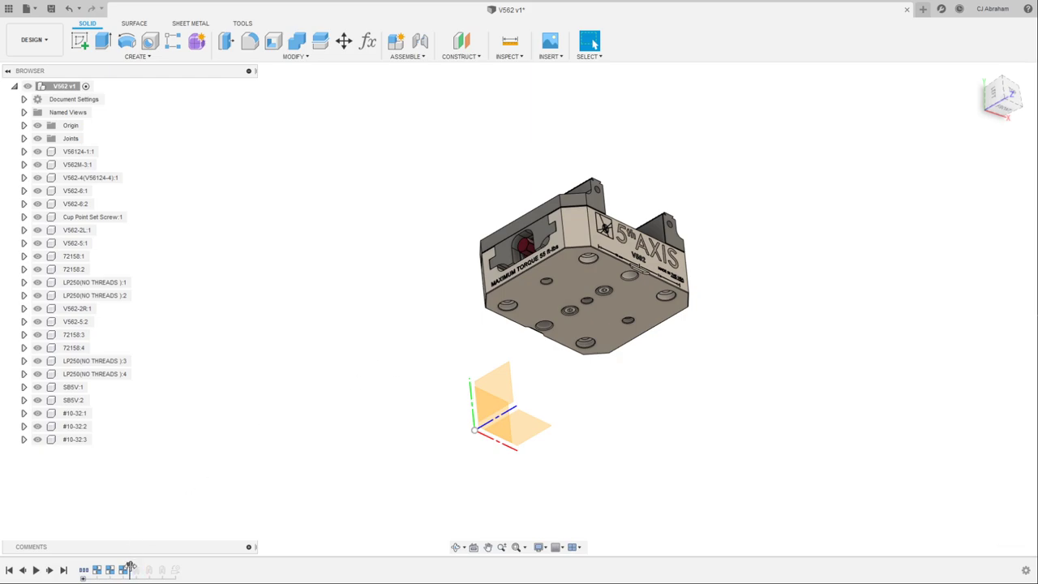
drag(129, 568, 90, 567)
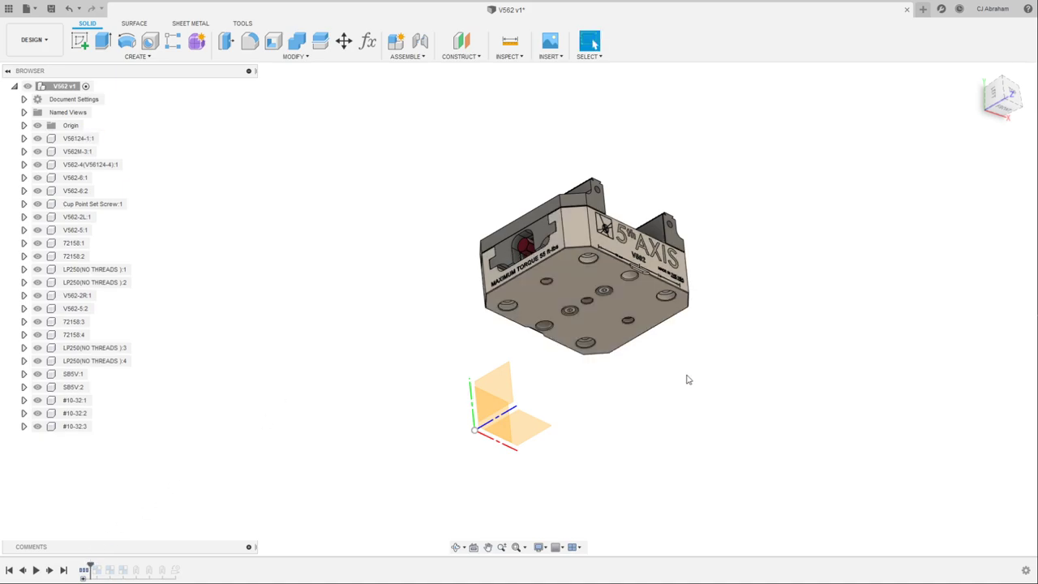
scroll(689, 380, up, 2)
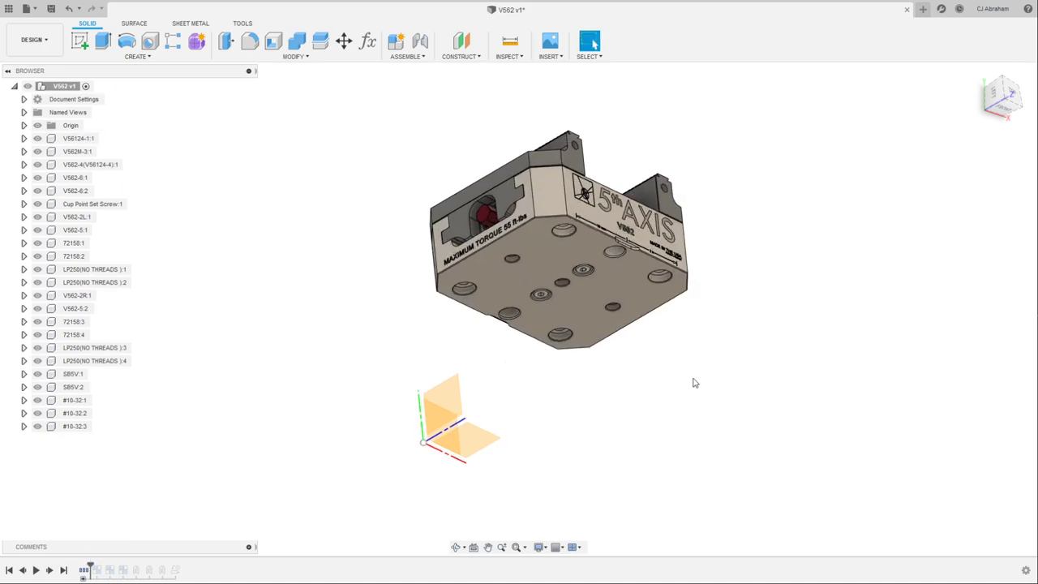
drag(90, 570, 128, 570)
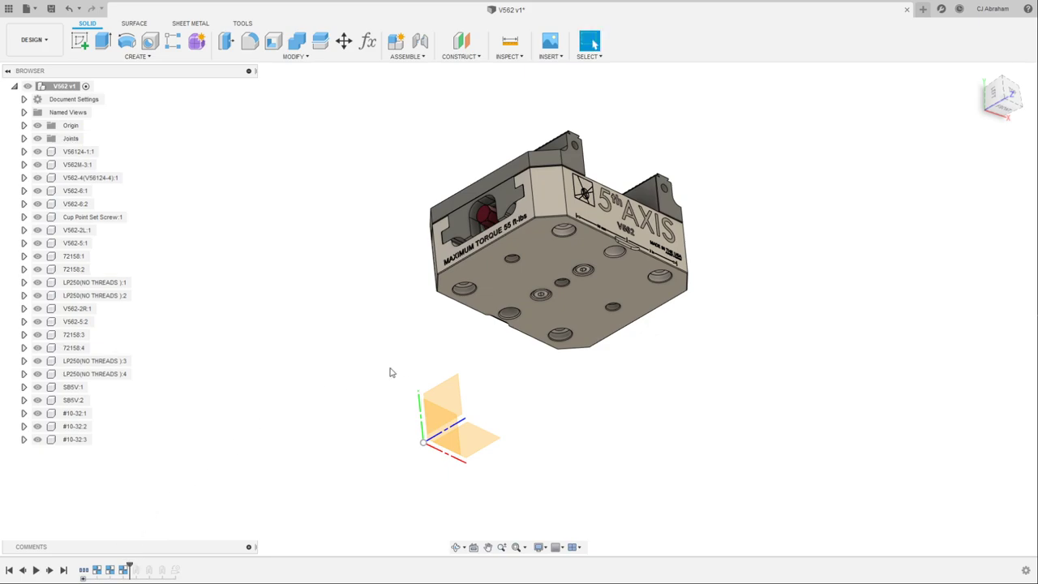
Select base V56124-1:1 together with jaws V562-5:1 and V562-5:2
click(516, 292)
click(343, 172)
click(121, 152)
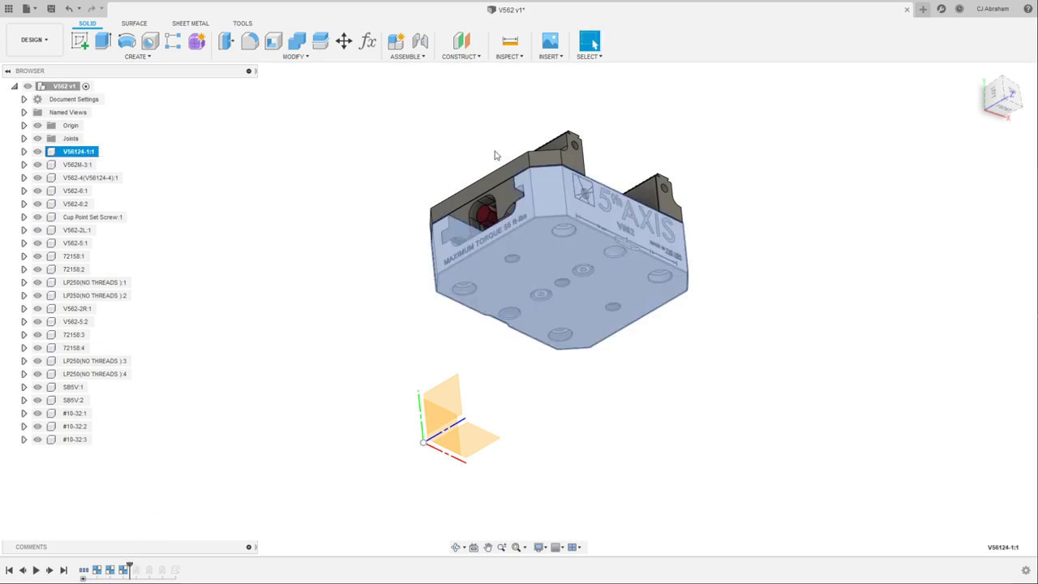
shift+middle_drag(493, 155, 519, 196)
click(549, 220)
ctrl+click(616, 194)
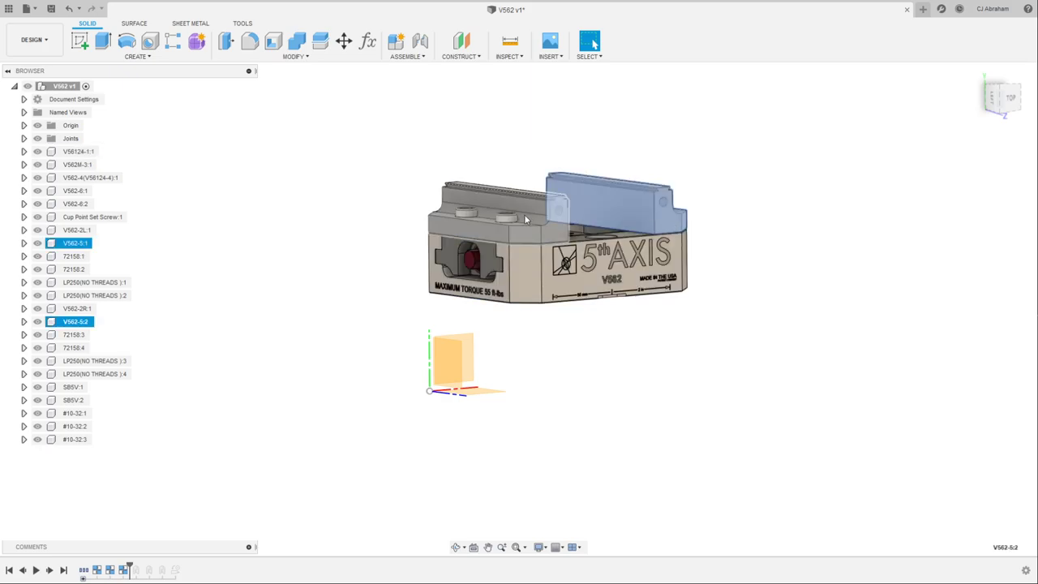
shift+middle_drag(545, 316, 364, 201)
ctrl+click(559, 289)
key(Escape)
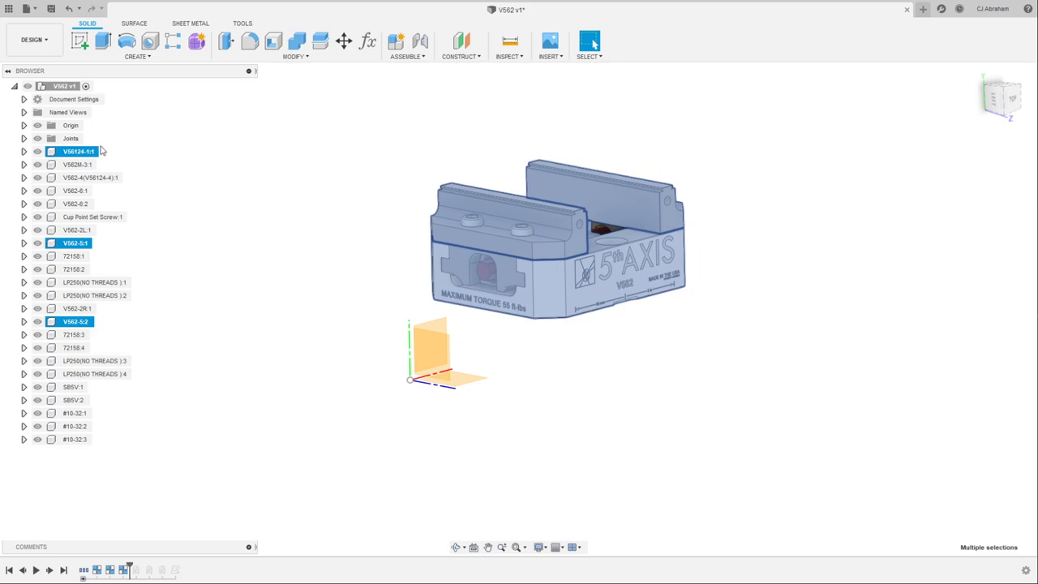
right_click(101, 151)
Start moving the base and both jaws with the Point to Point move type
click(106, 177)
key(m)
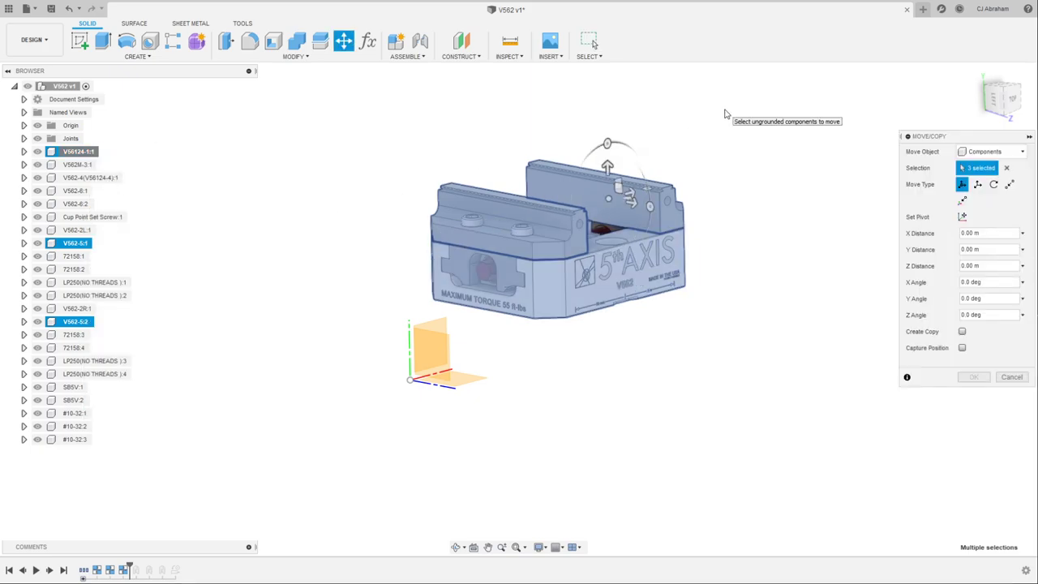
shift+middle_drag(728, 335, 608, 314)
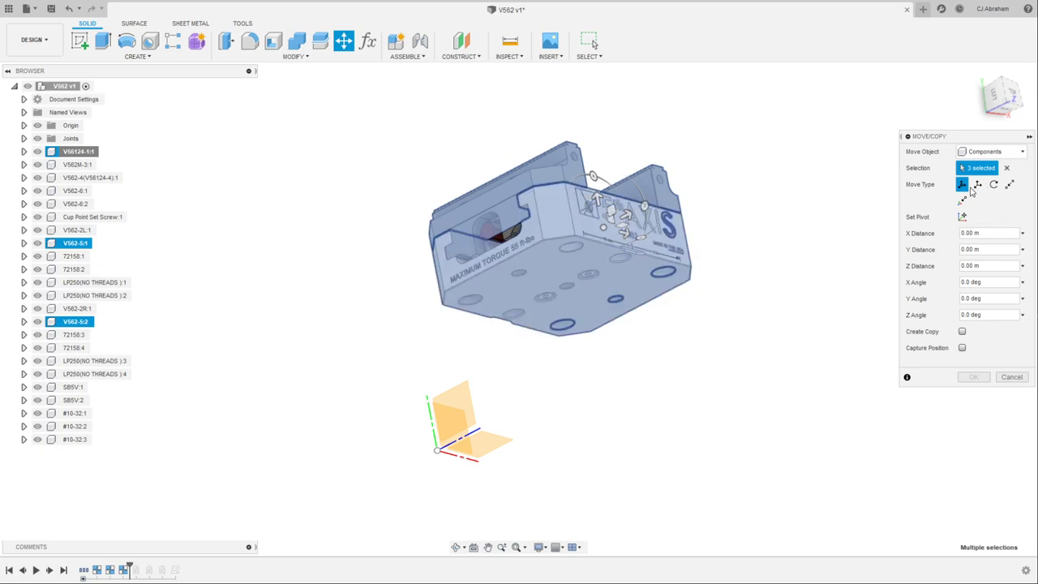
click(1009, 184)
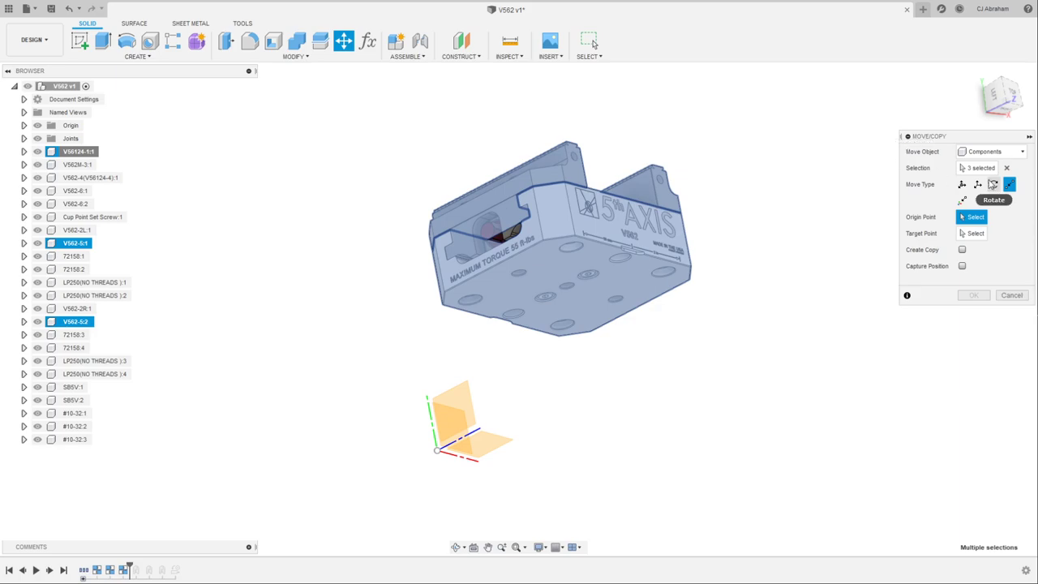
scroll(545, 353, up, 2)
scroll(573, 315, up, 3)
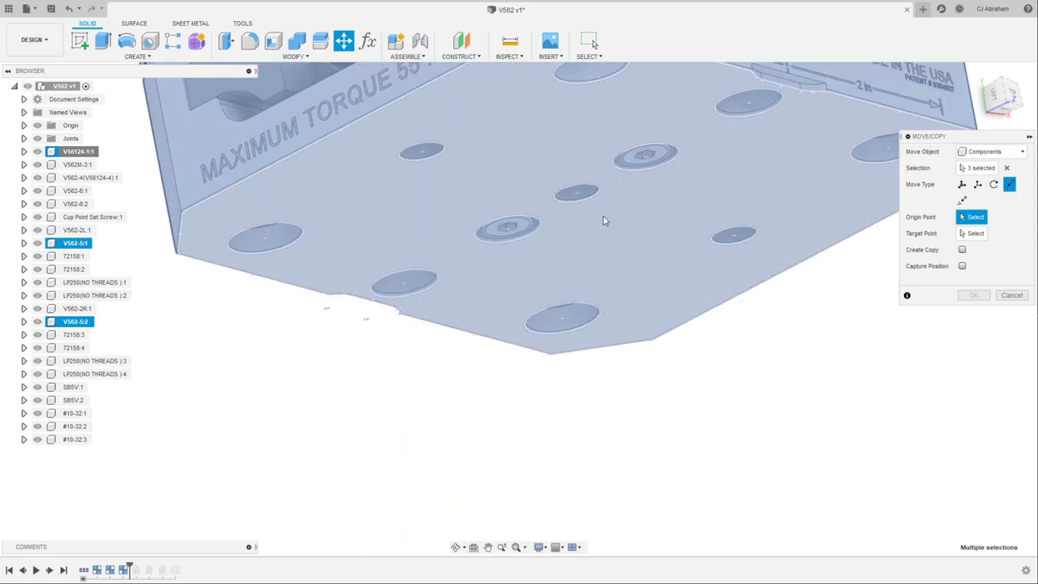
shift+middle_drag(665, 349, 651, 260)
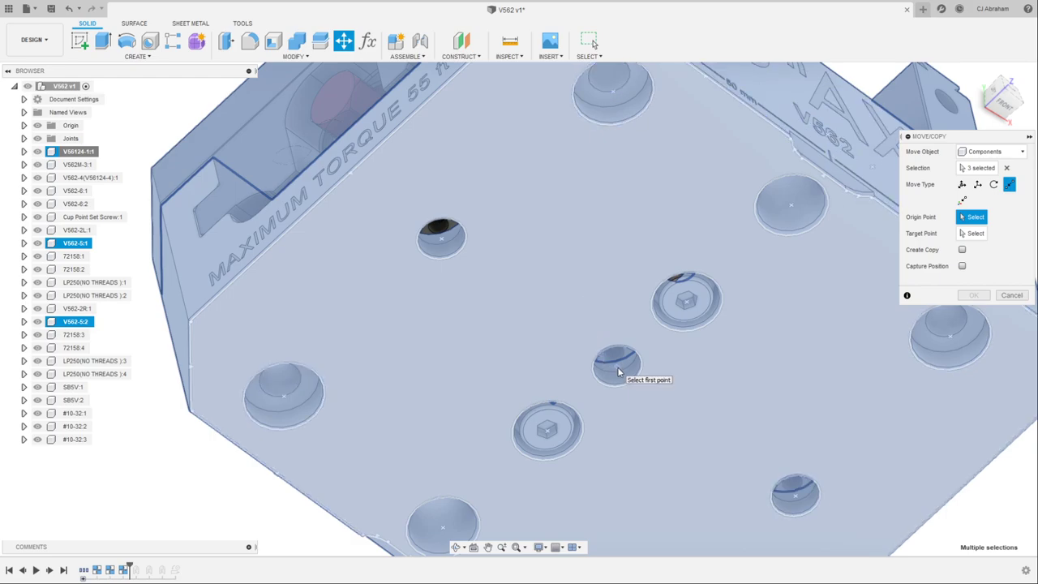
Move them from the underside centre hole to the assembly origin
click(618, 368)
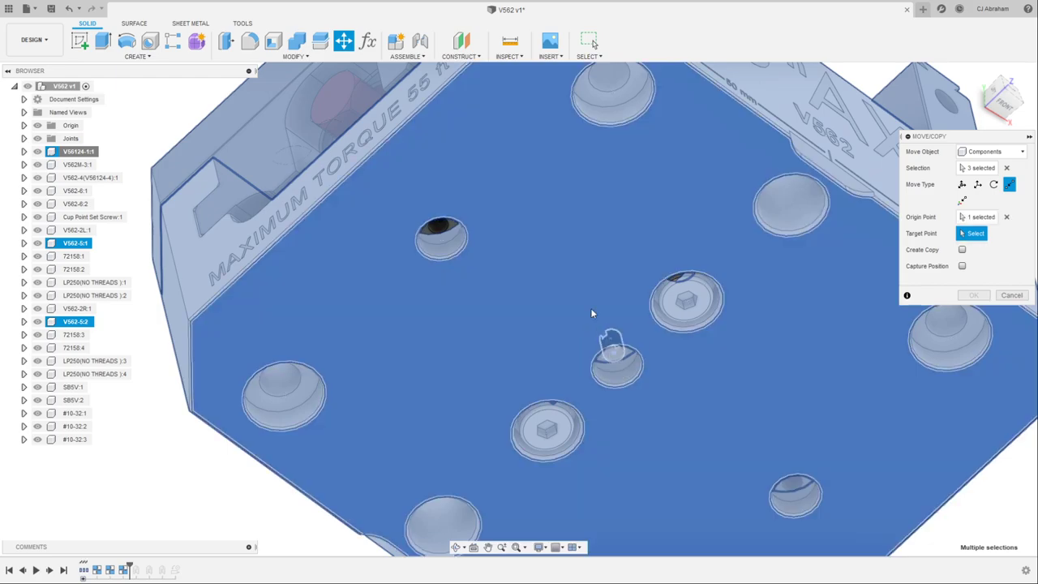
scroll(600, 293, down, 5)
shift+middle_drag(600, 294, 565, 385)
scroll(417, 354, up, 5)
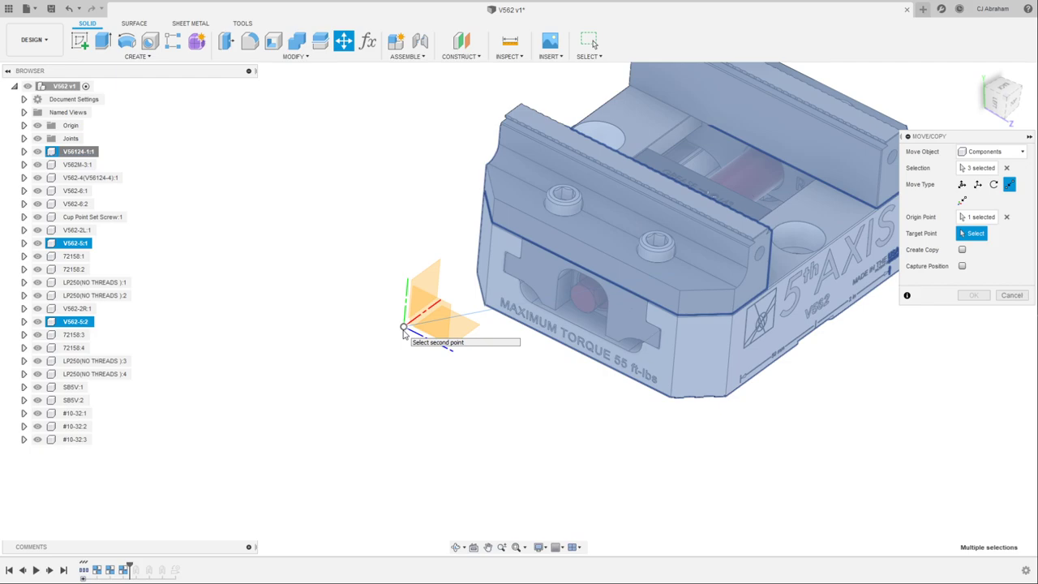
click(404, 332)
scroll(730, 347, down, 5)
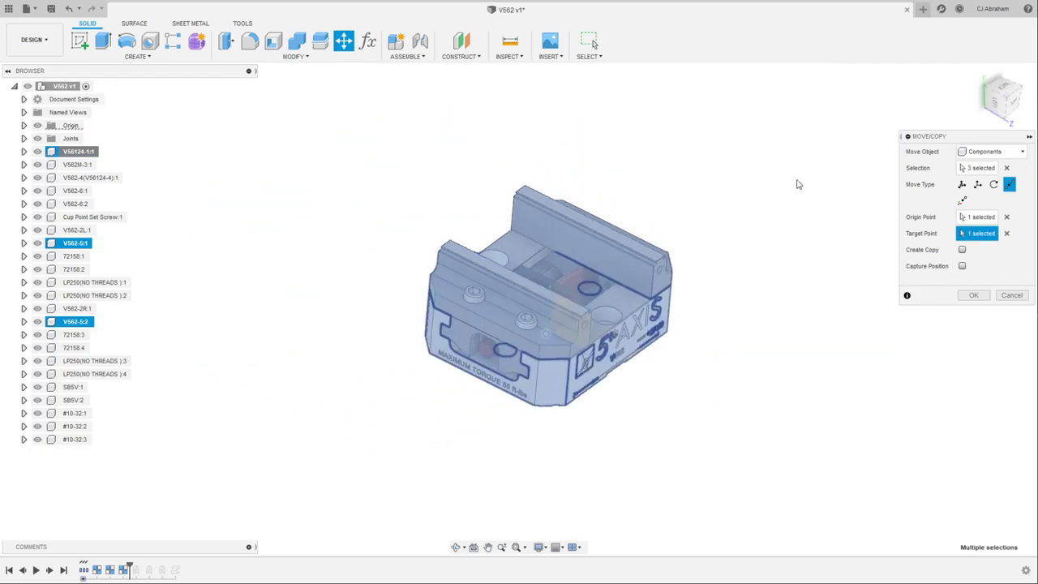
shift+middle_drag(796, 185, 737, 225)
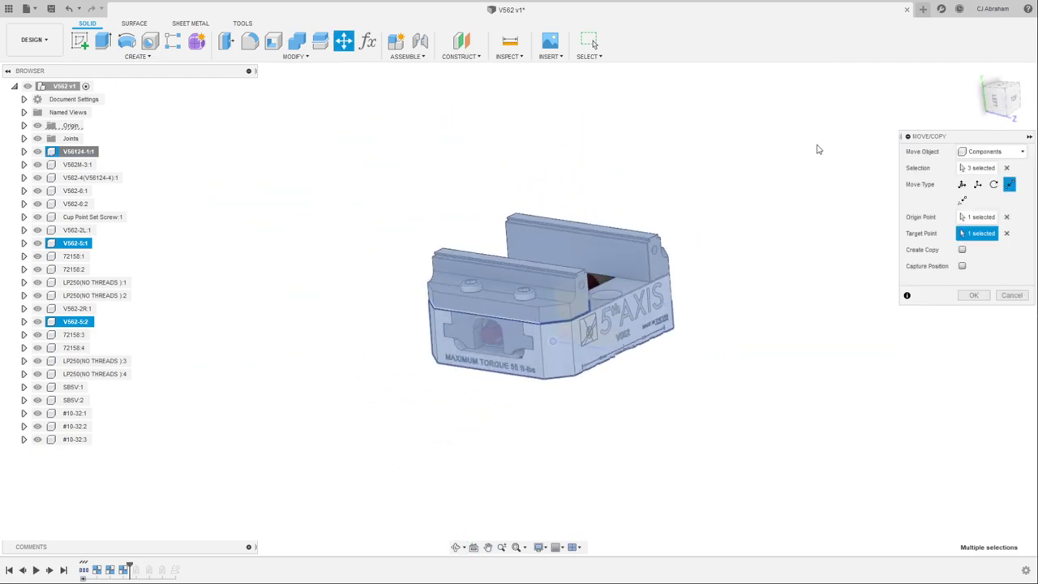
click(974, 295)
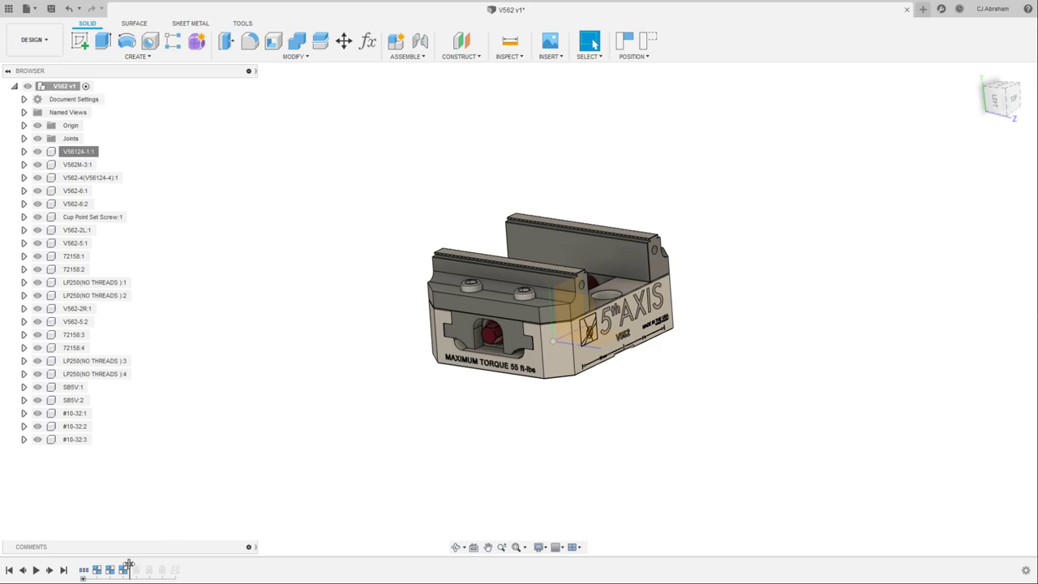
Step the timeline back and forward and capture the new part positions
click(63, 570)
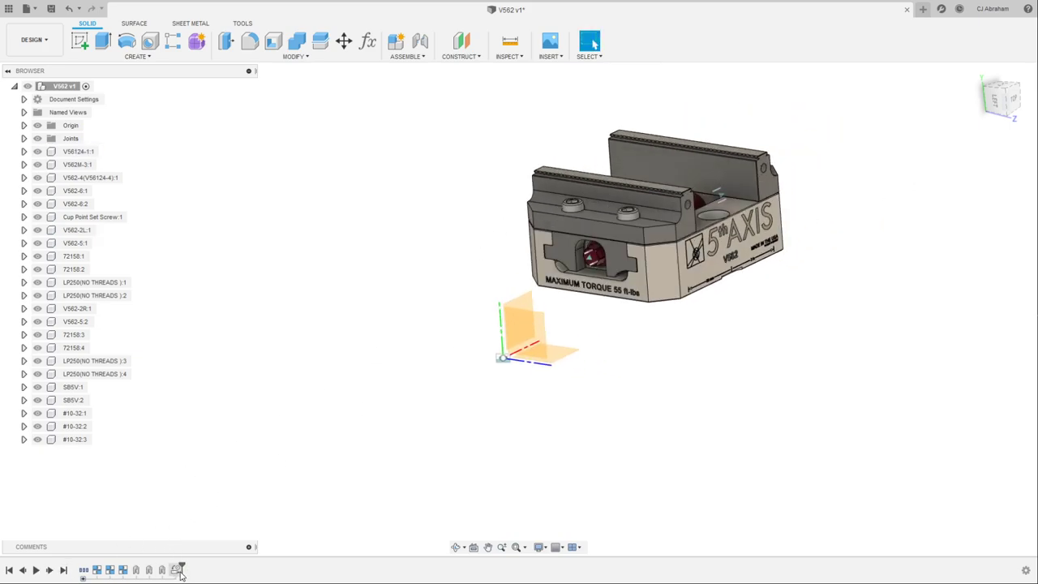
drag(179, 570, 129, 570)
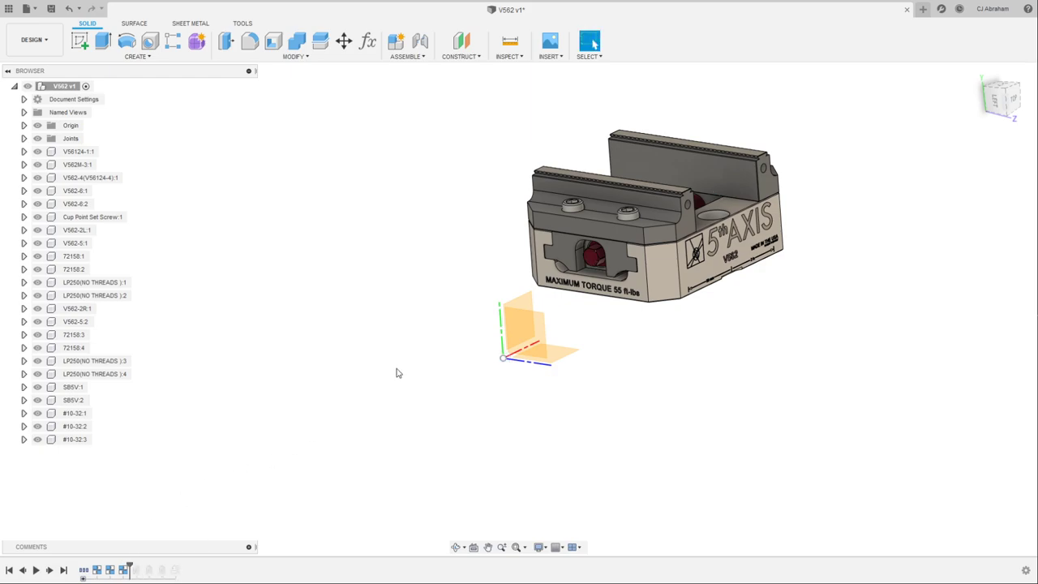
key(ctrl+z)
key(ctrl+y)
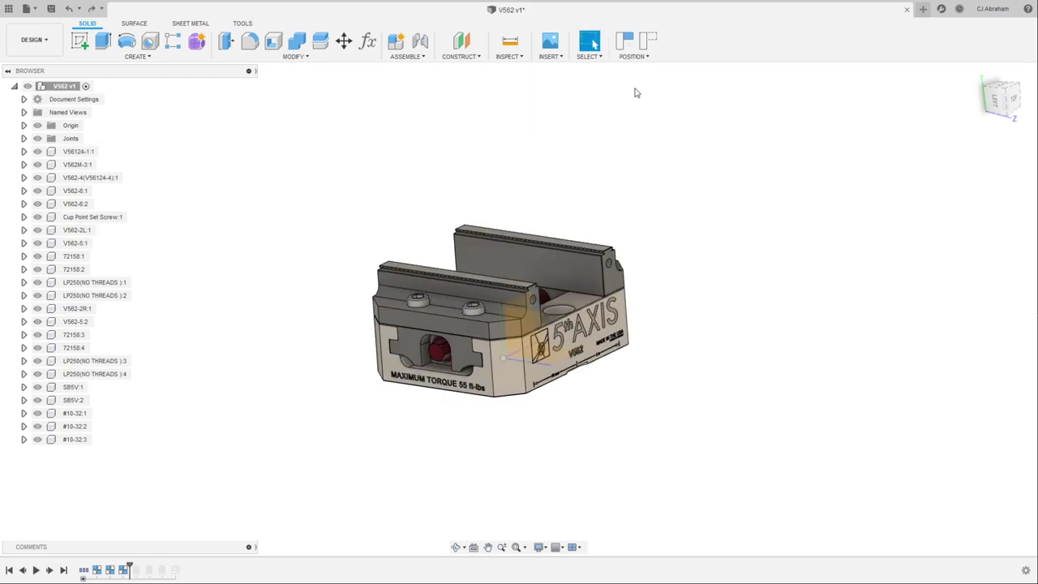
click(626, 43)
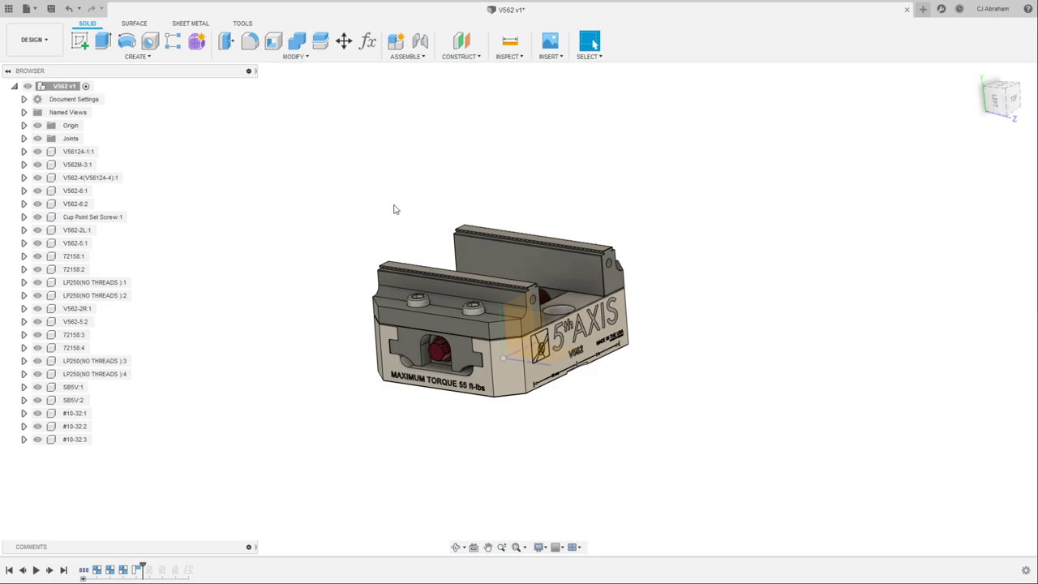
click(64, 570)
Slide the front jaw open, then revert it to its original closed position
scroll(513, 316, up, 3)
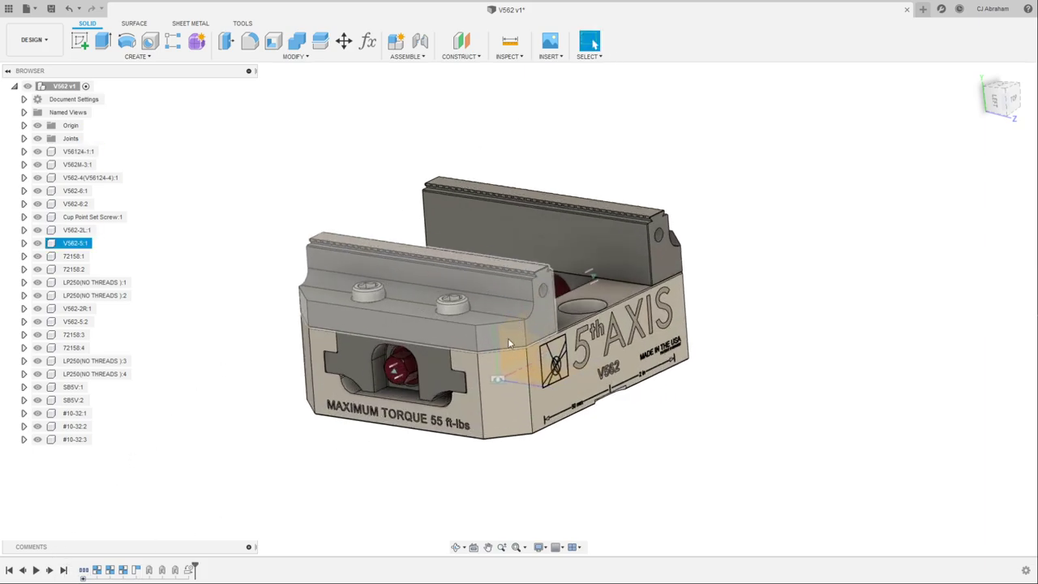
drag(425, 299, 383, 322)
scroll(568, 244, down, 2)
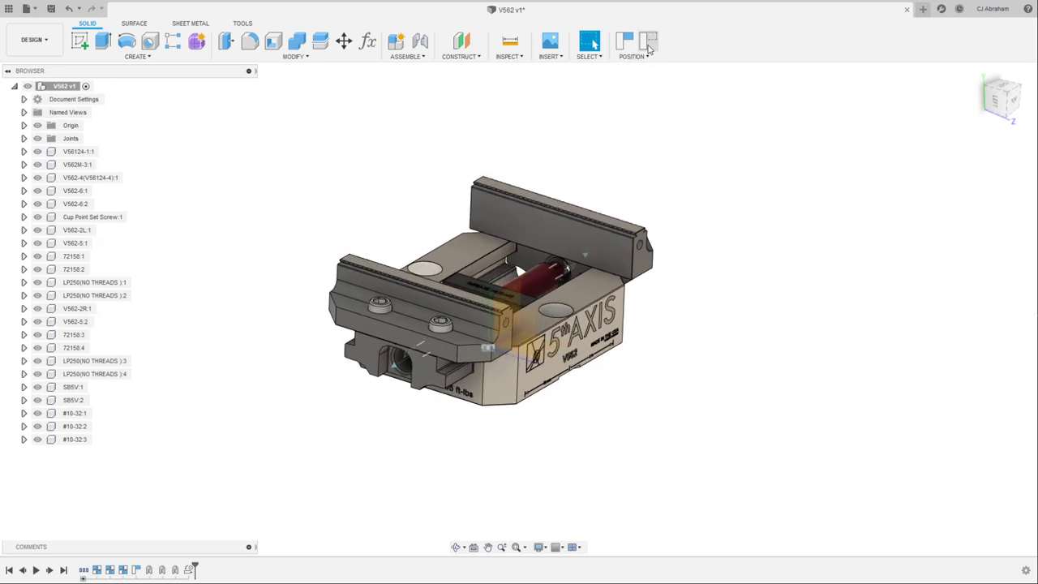
click(649, 41)
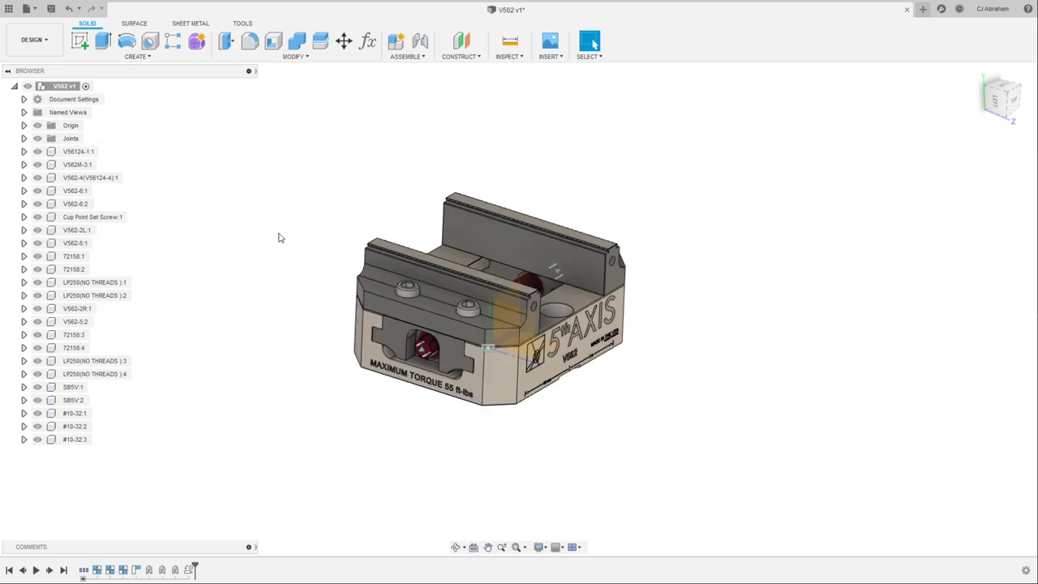
Orbit the vise to inspect it from underneath and the front
scroll(346, 199, up, 2)
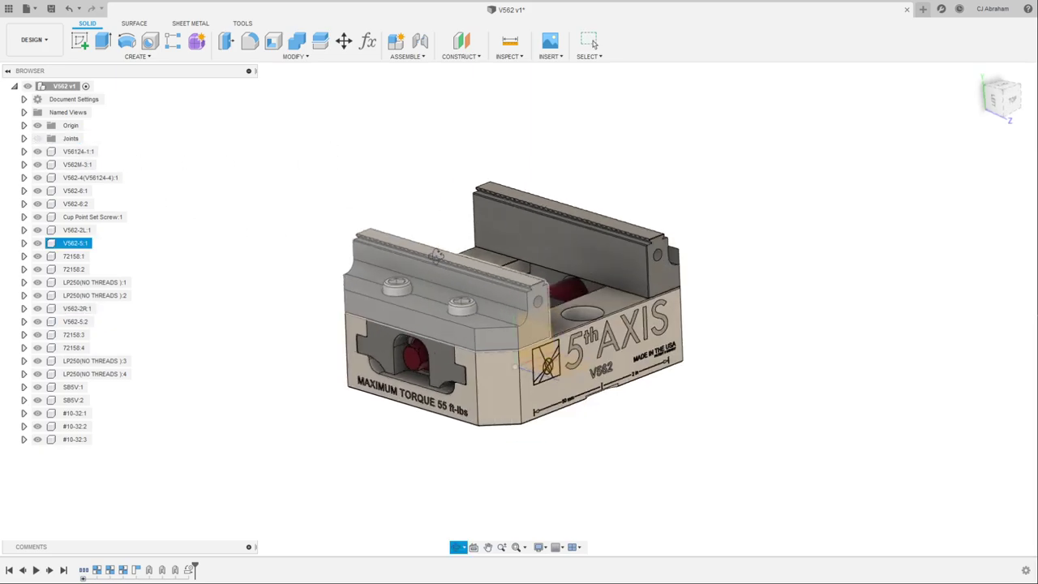
click(76, 321)
shift+middle_drag(518, 308, 594, 44)
click(590, 42)
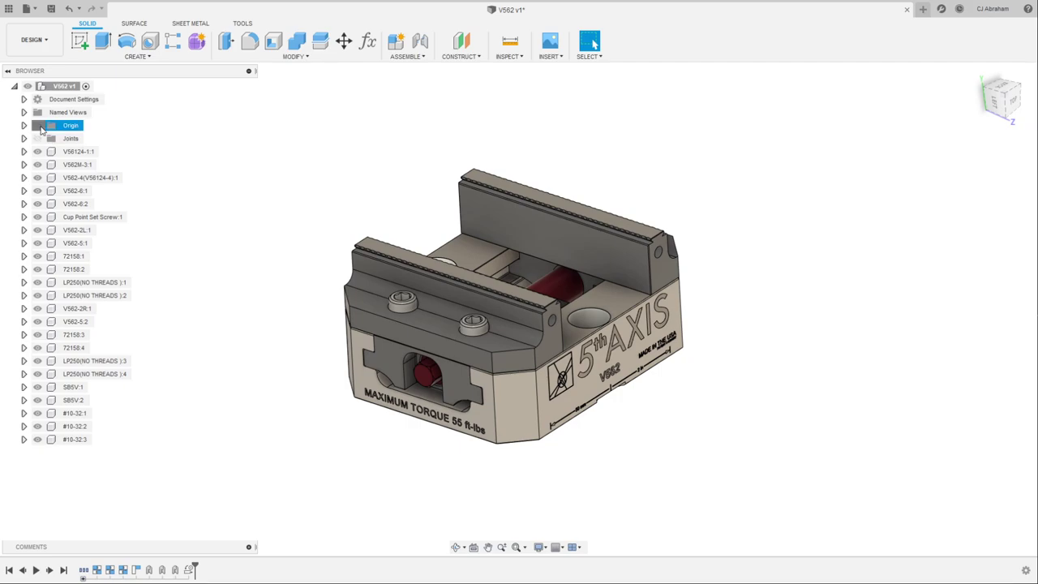
scroll(670, 221, down, 2)
scroll(670, 221, down, 1)
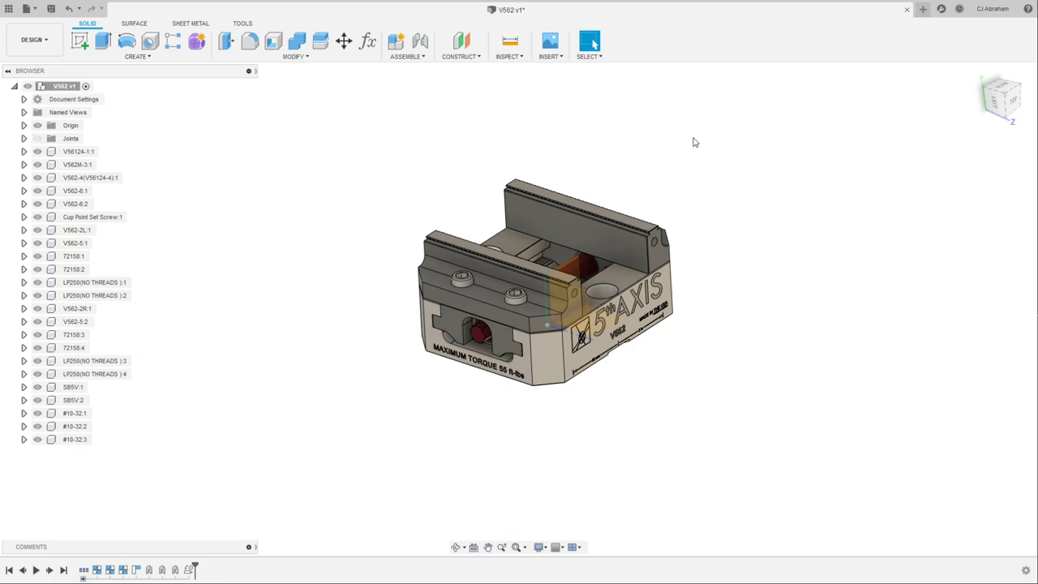
scroll(535, 259, up, 2)
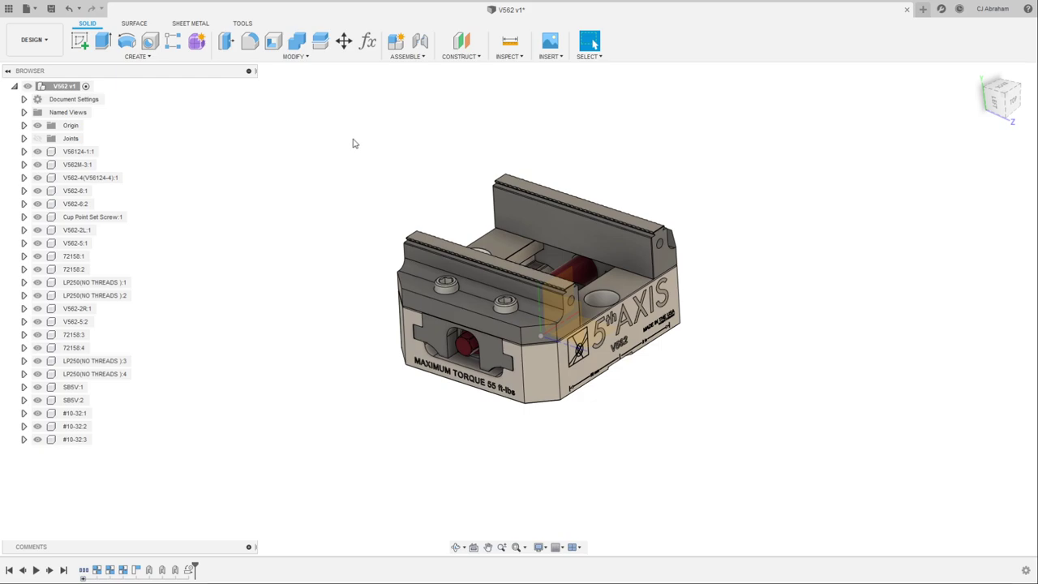
shift+middle_drag(706, 261, 706, 214)
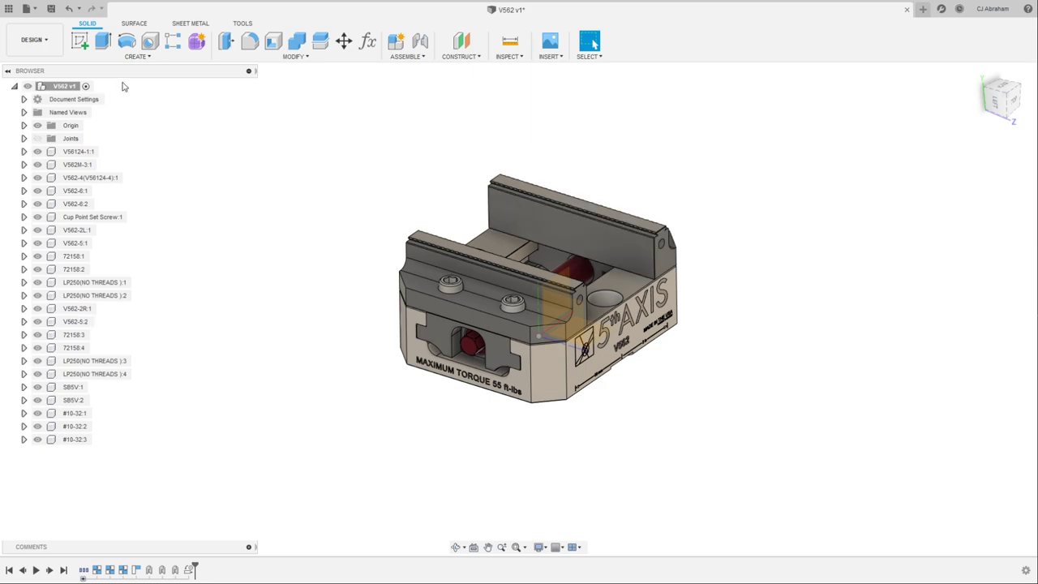
Save a new version of V562 with the 'User Saved' description
click(50, 8)
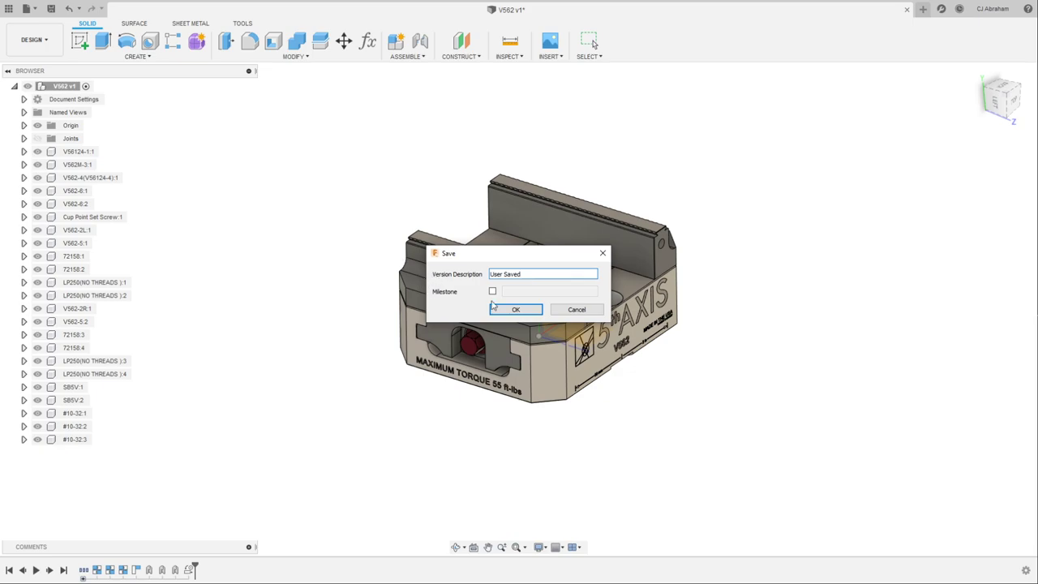
click(515, 310)
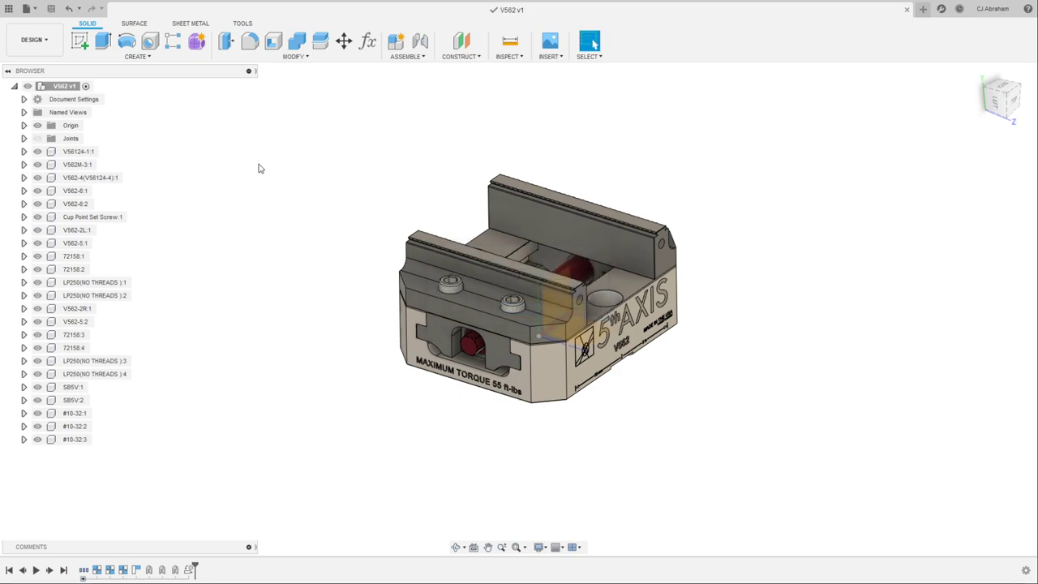
key(F6)
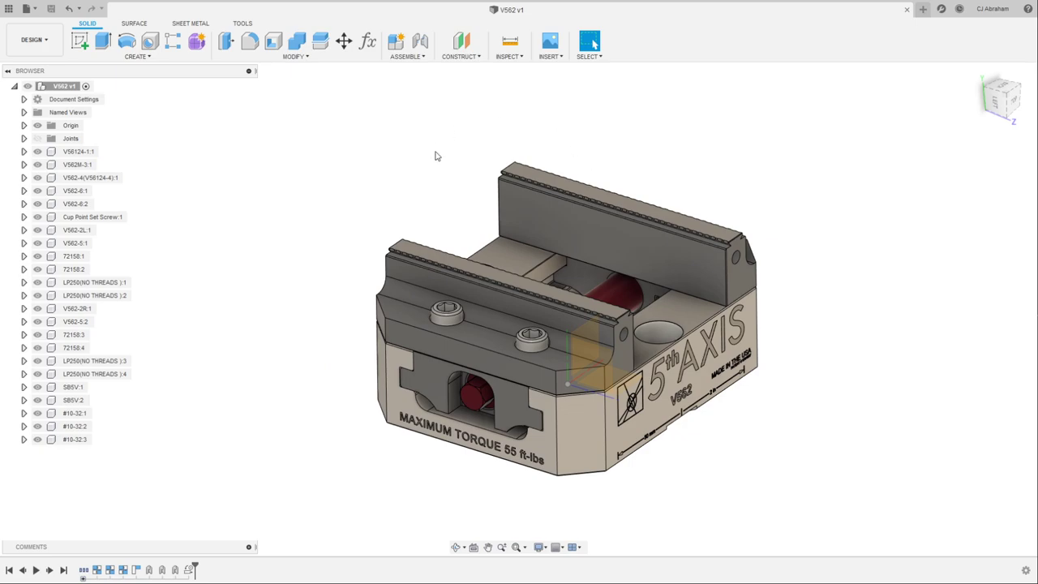
scroll(369, 178, down, 2)
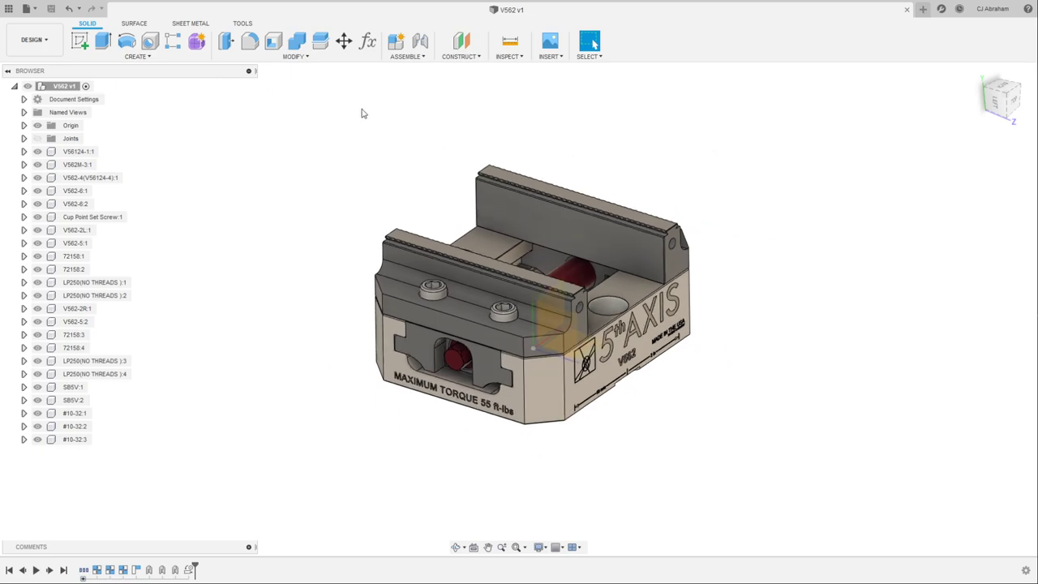
Create an empty component named 'Stock' and expand Stock:1 in the browser
click(398, 44)
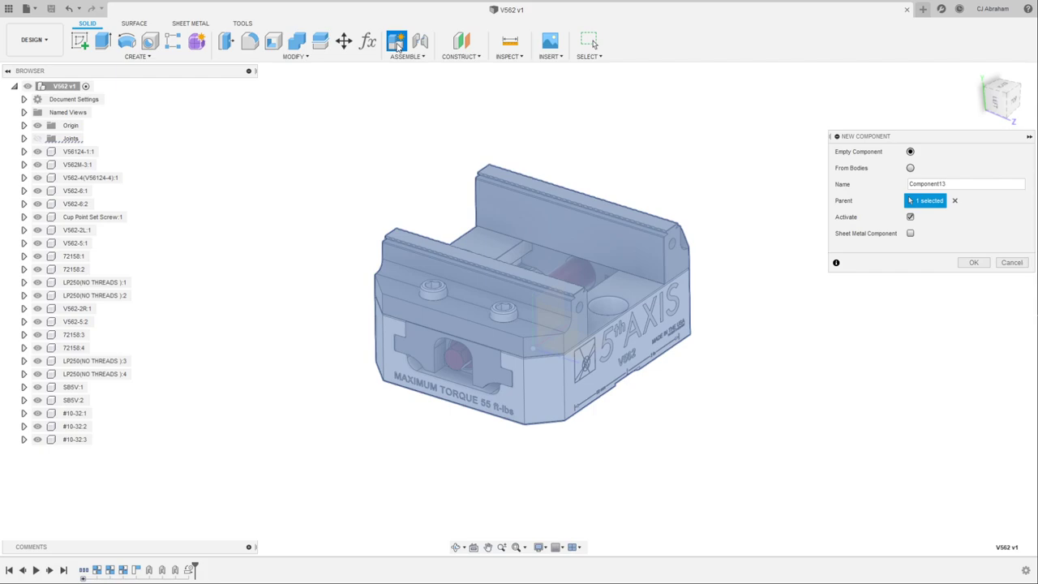
click(968, 186)
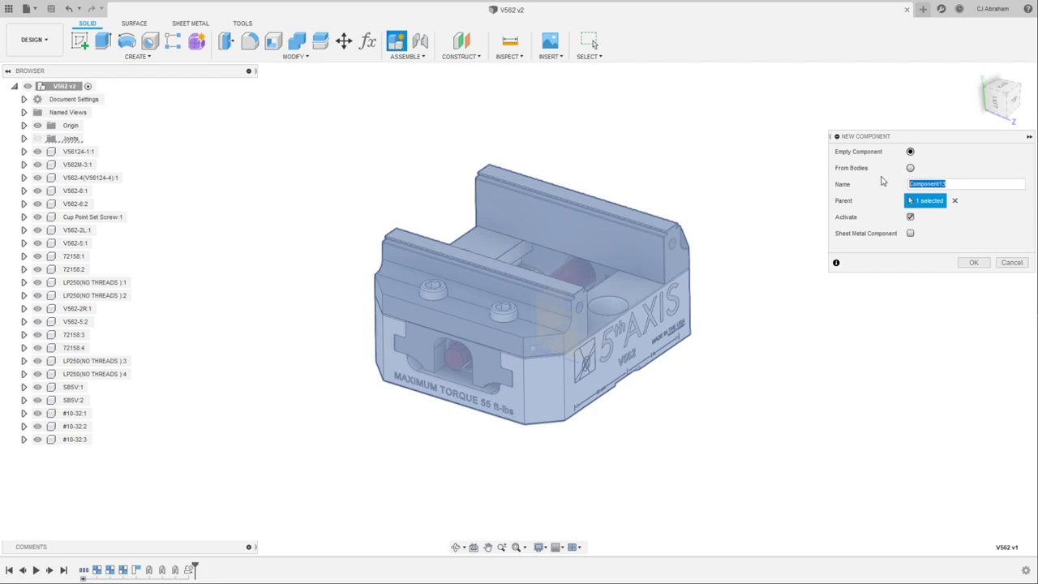
text(Stock)
click(972, 262)
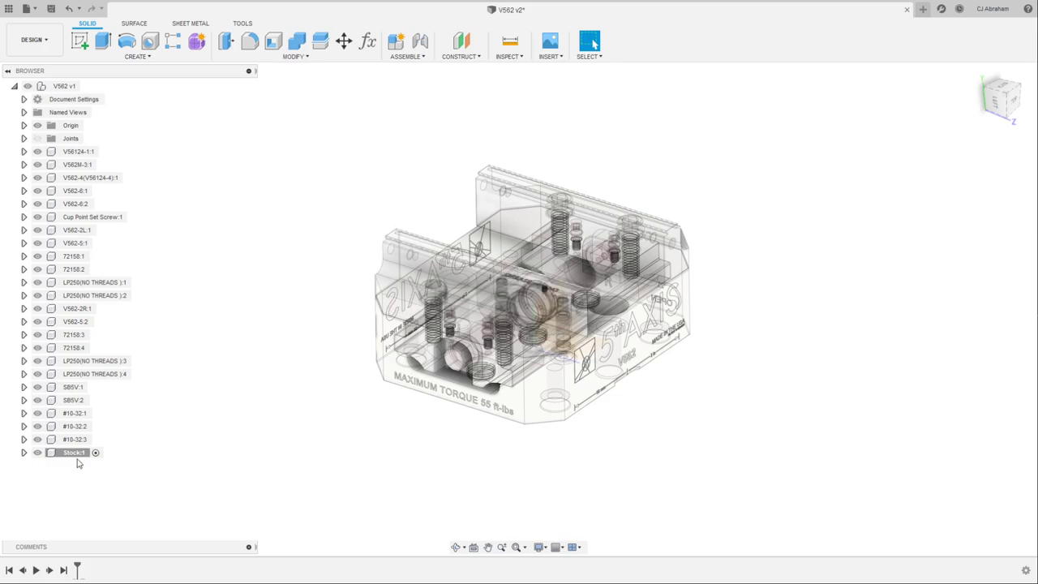
click(23, 452)
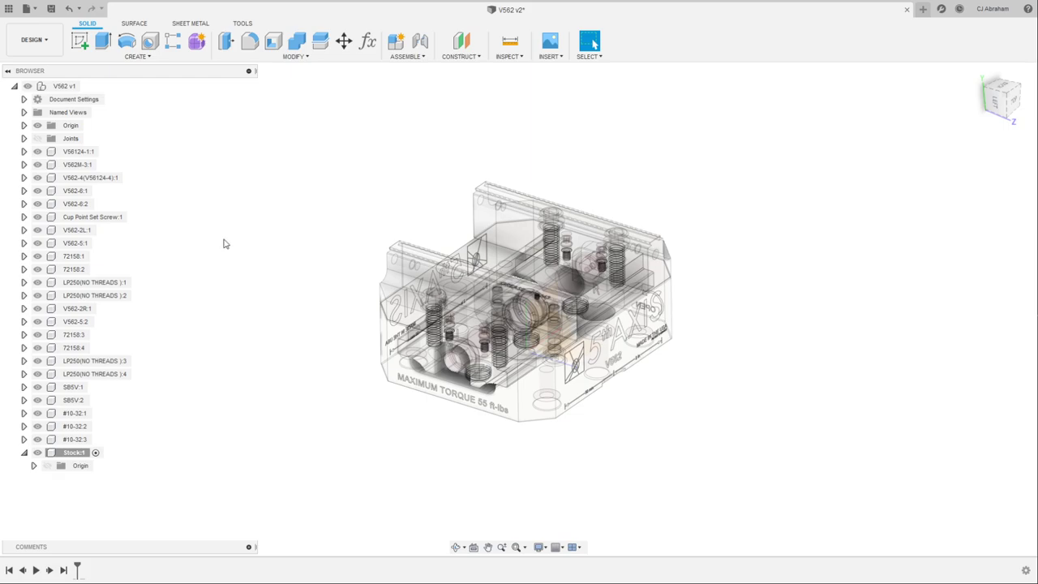
click(73, 153)
Isolate Stock:1 and make its Origin planes visible
right_click(74, 452)
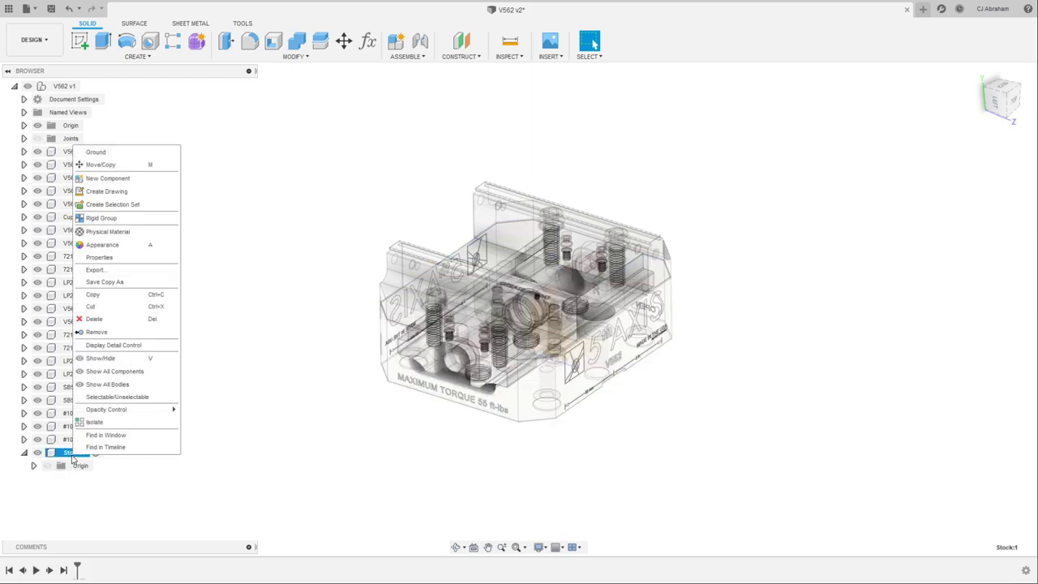
click(100, 422)
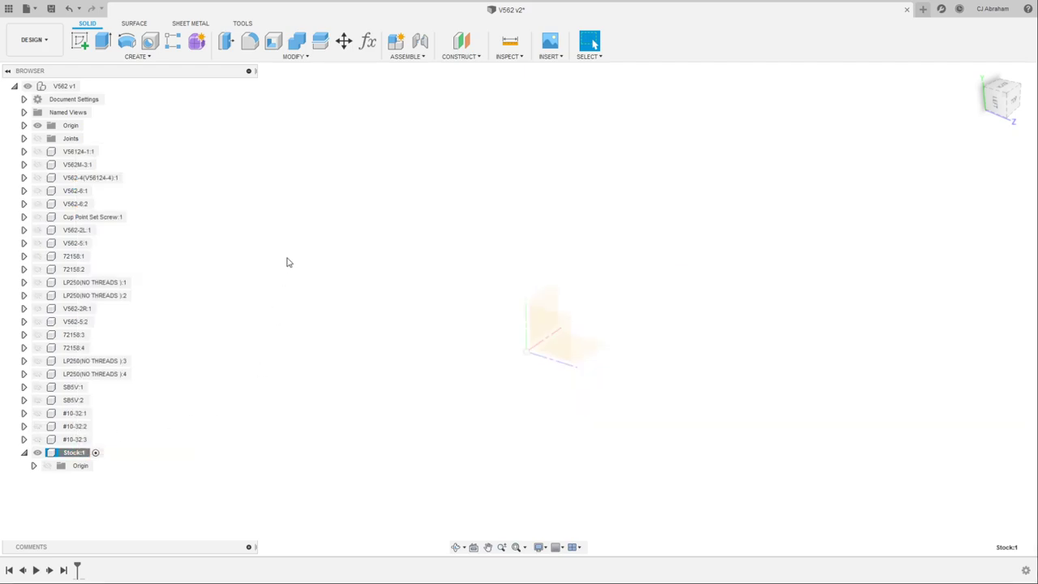
click(47, 465)
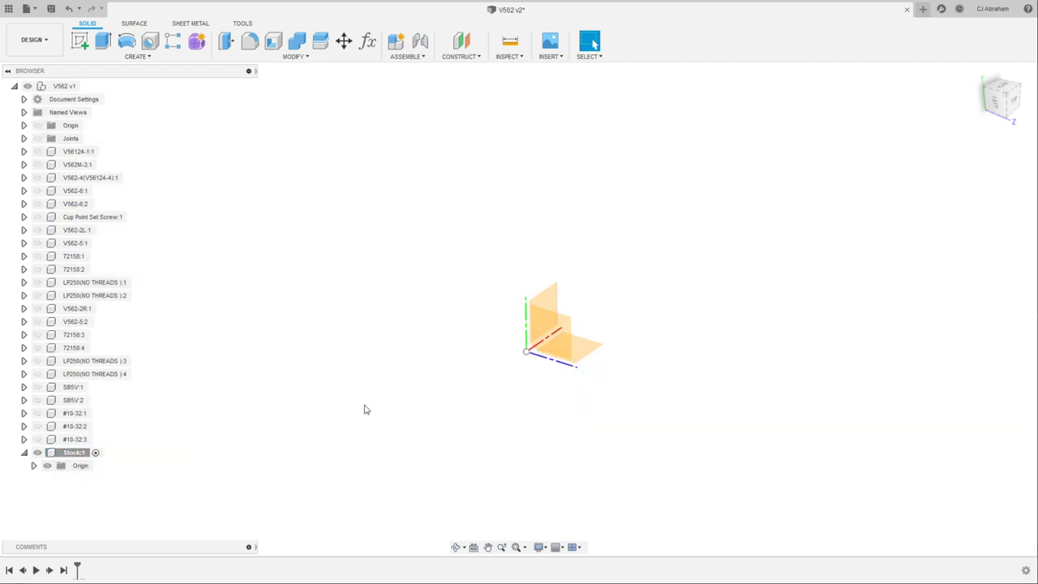
shift+middle_drag(600, 349, 546, 303)
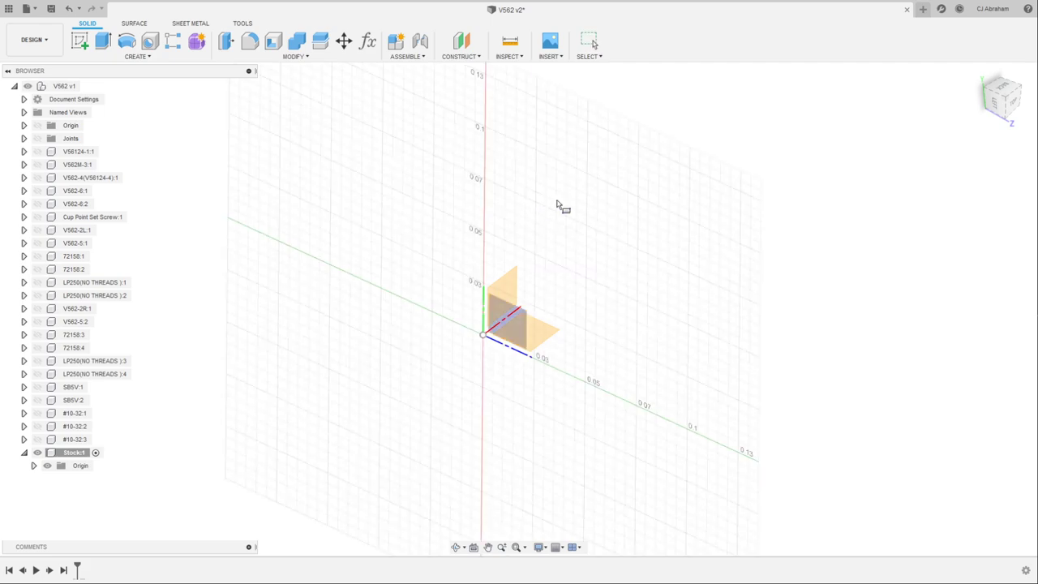
Sketch a 2 in × 2 in center rectangle at the origin plane's centre
click(548, 336)
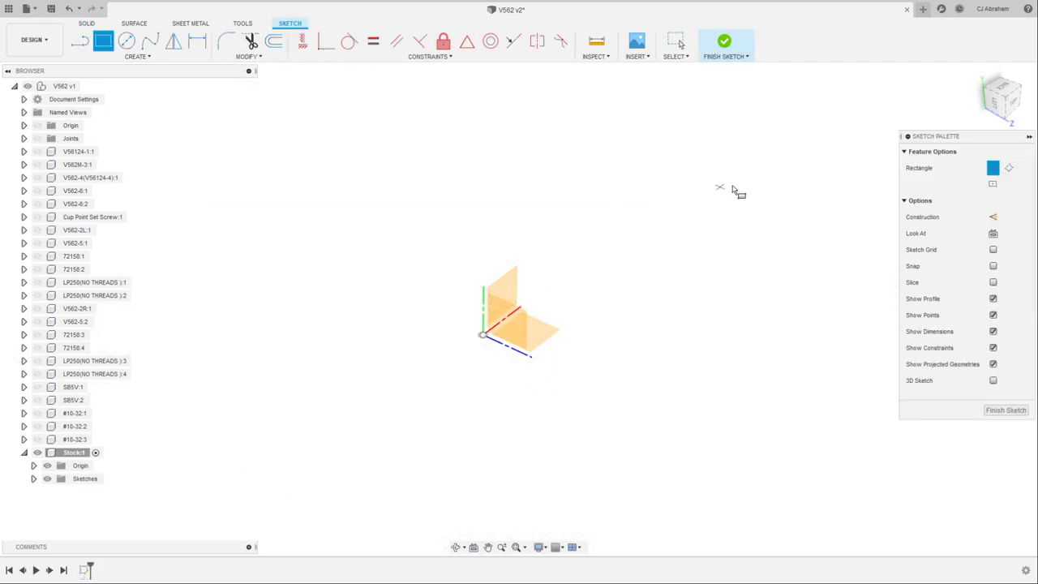
click(993, 184)
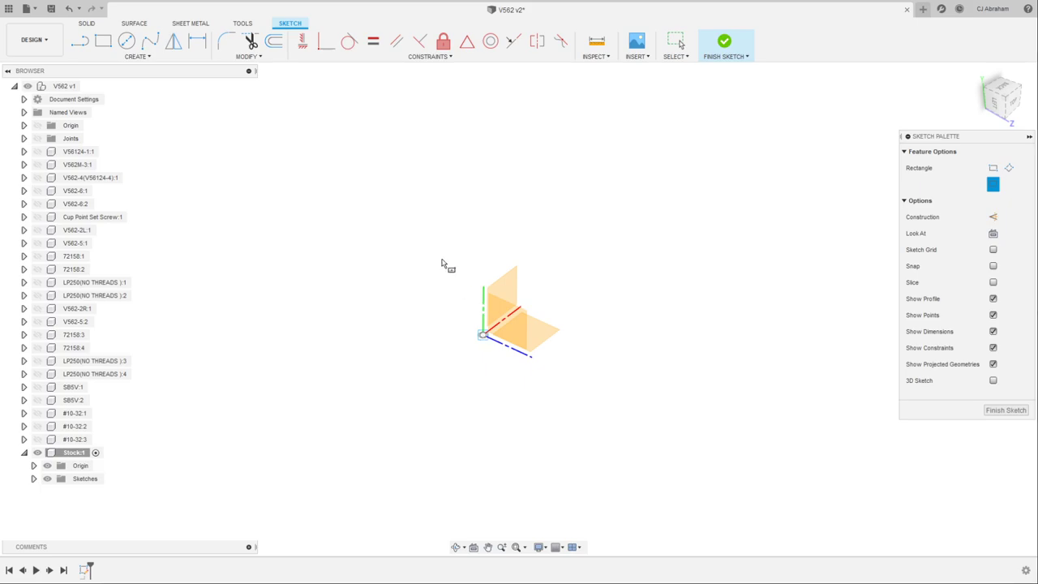
click(482, 335)
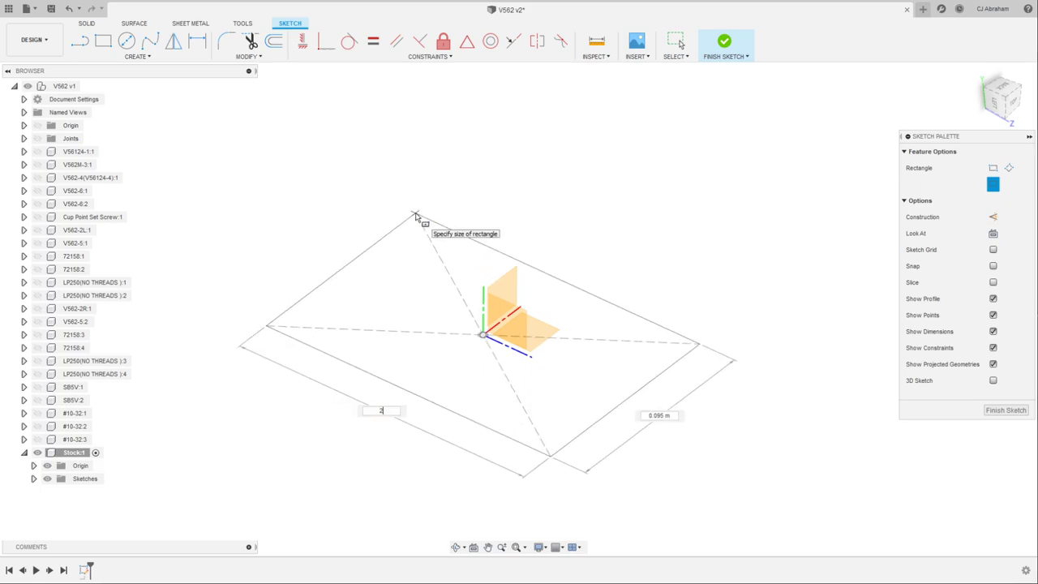
text(2)
key(Tab)
text(2)
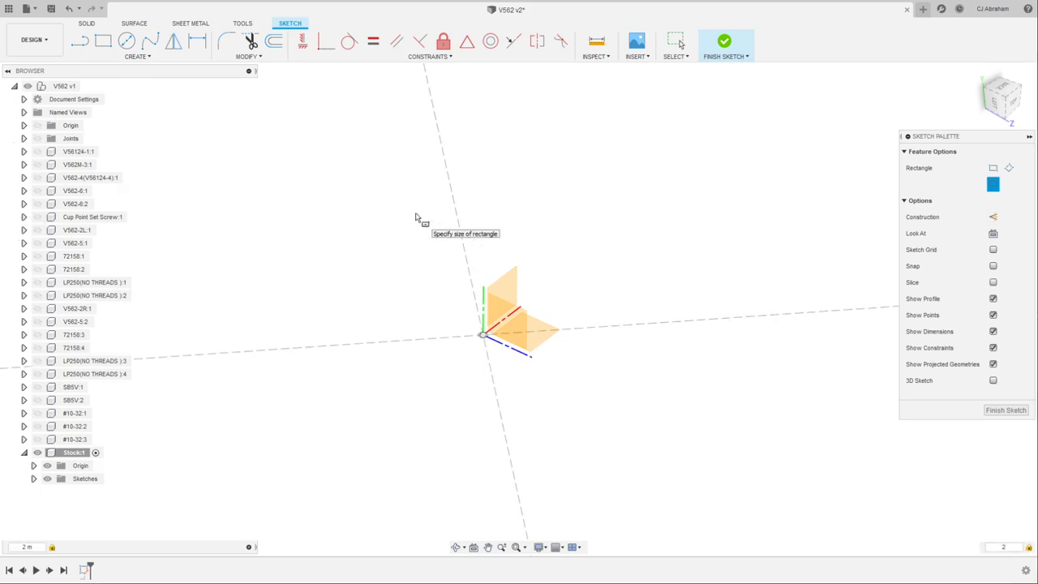
scroll(475, 260, down, 5)
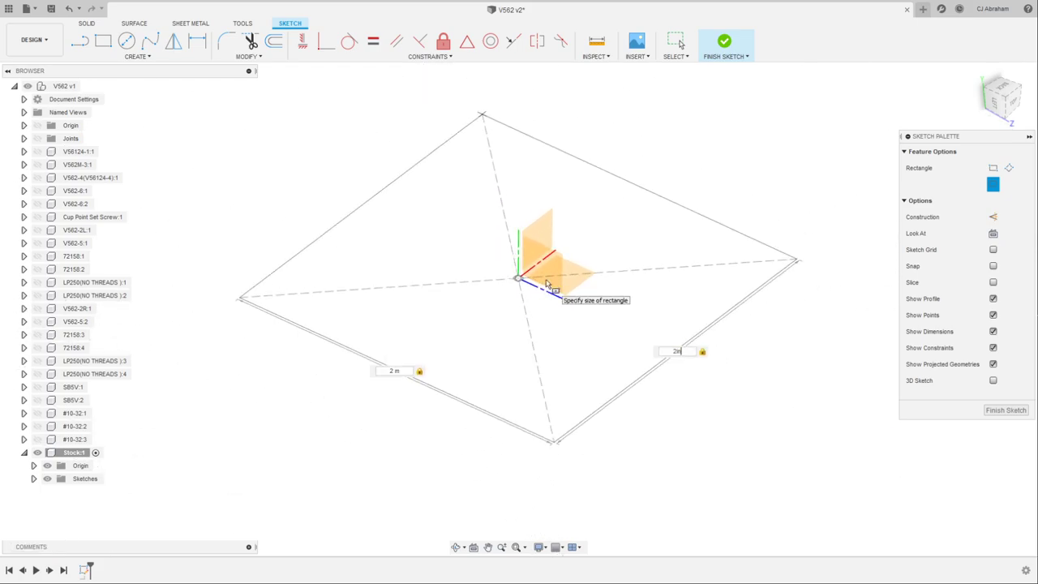
text(in)
key(Tab)
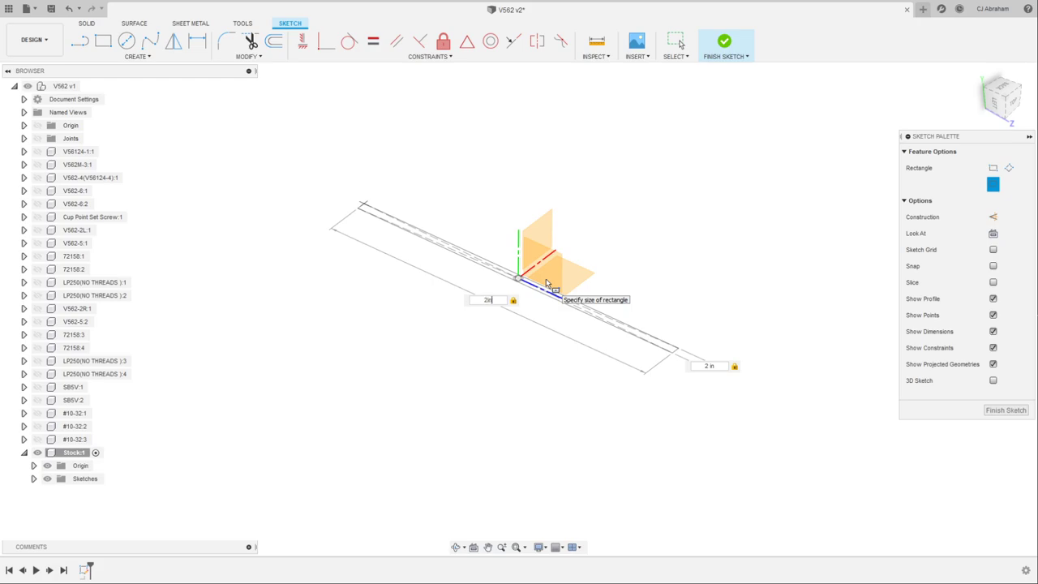
text(2in)
key(Return)
key(Escape)
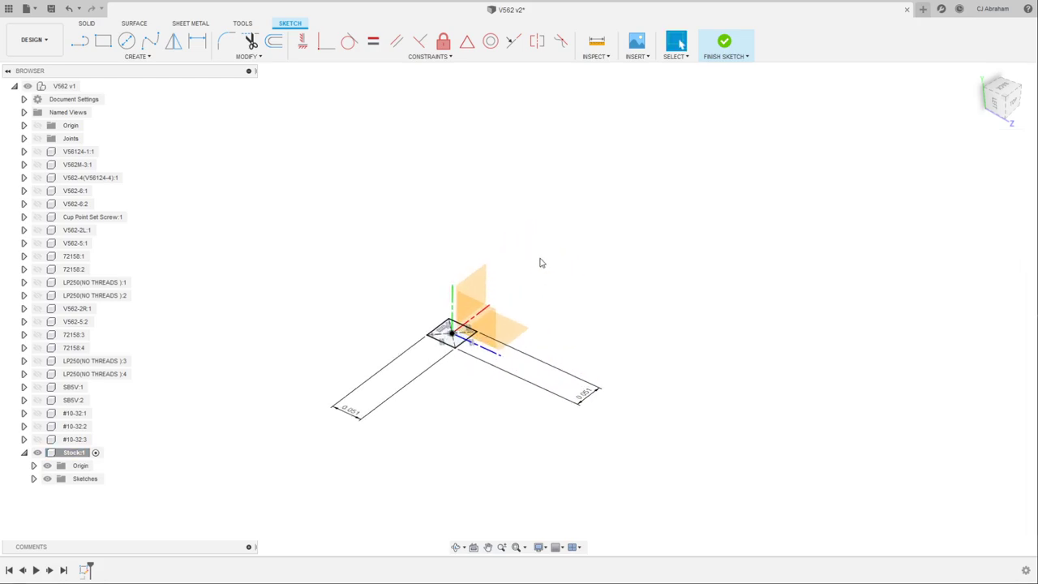
Extrude the square 2 in into a cube
key(e)
drag(452, 329, 453, 302)
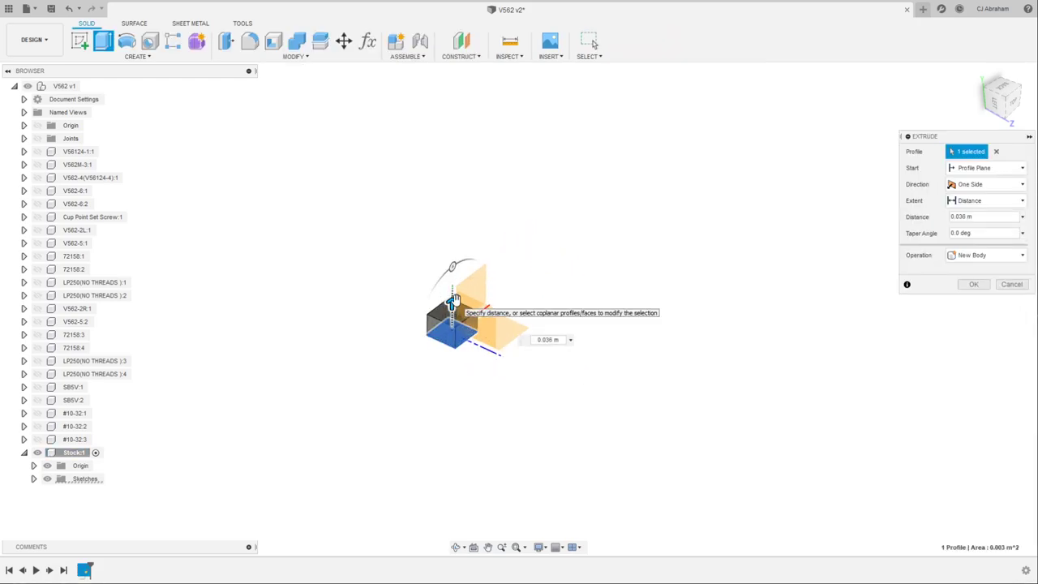
triple_click(551, 339)
text(2in)
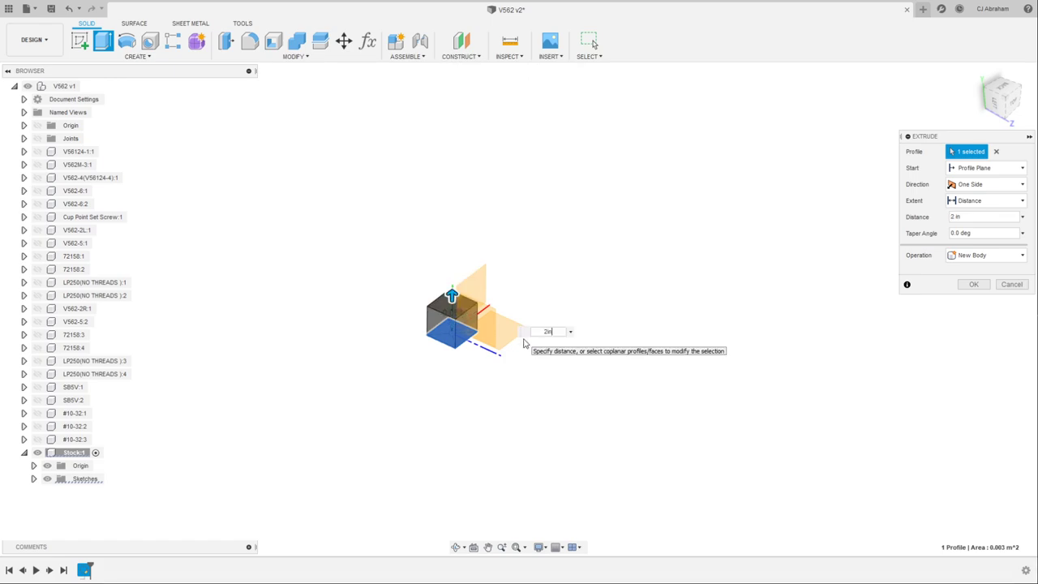
key(Return)
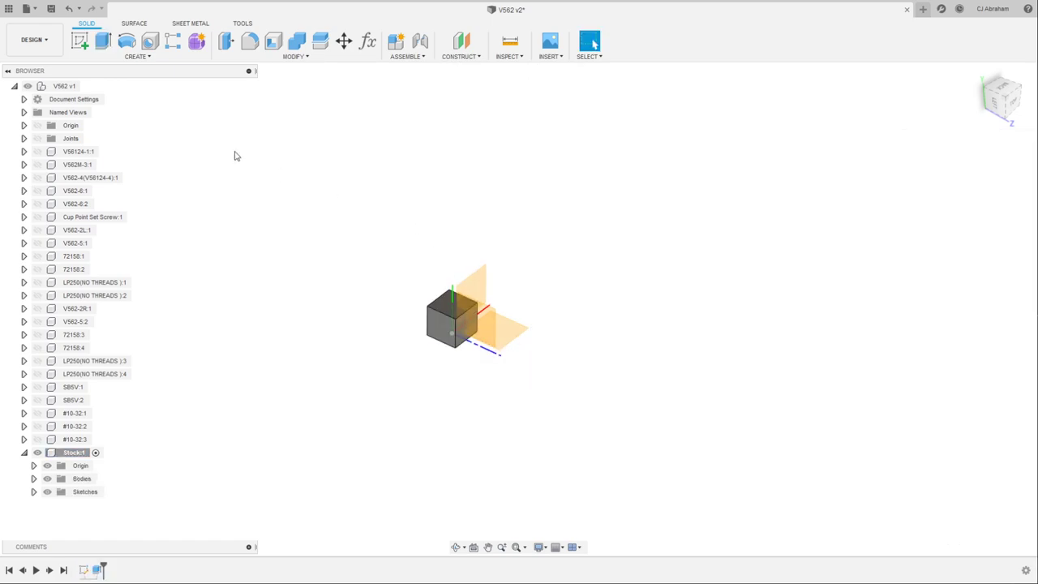
click(24, 99)
Set the active document units to inches
click(94, 113)
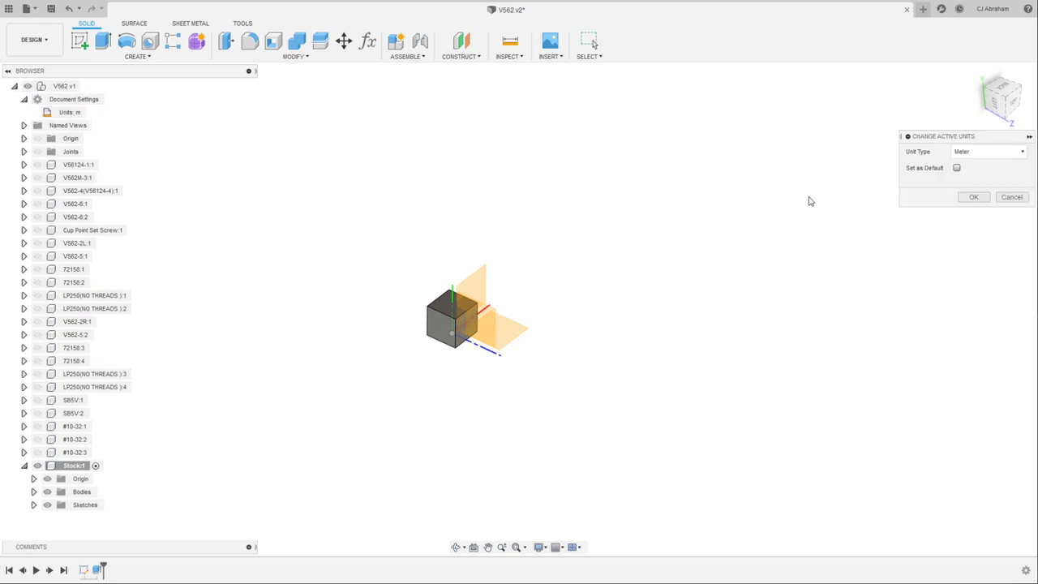
click(980, 153)
click(973, 202)
click(973, 200)
scroll(321, 391, up, 5)
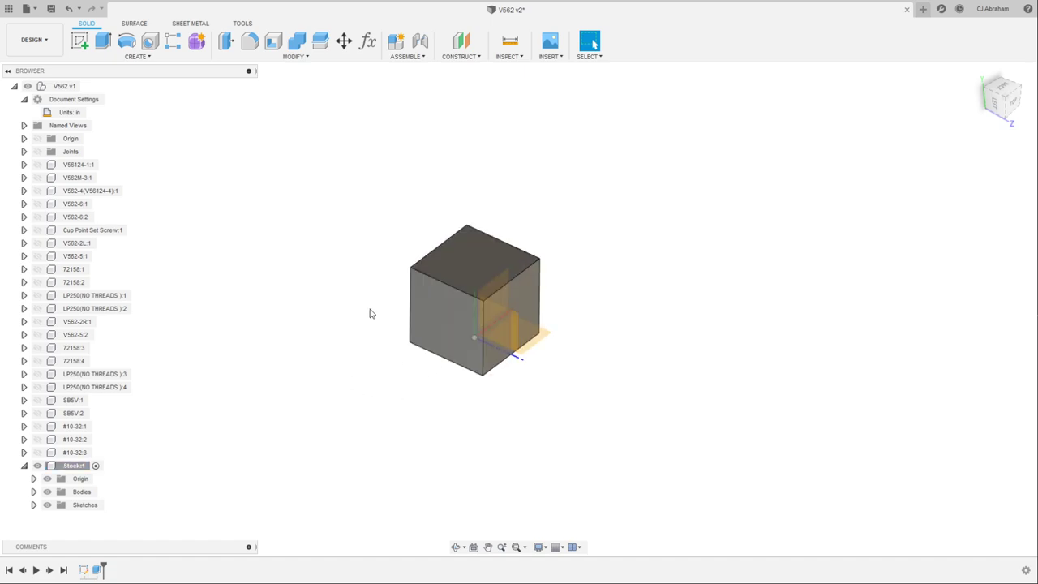
scroll(327, 196, up, 3)
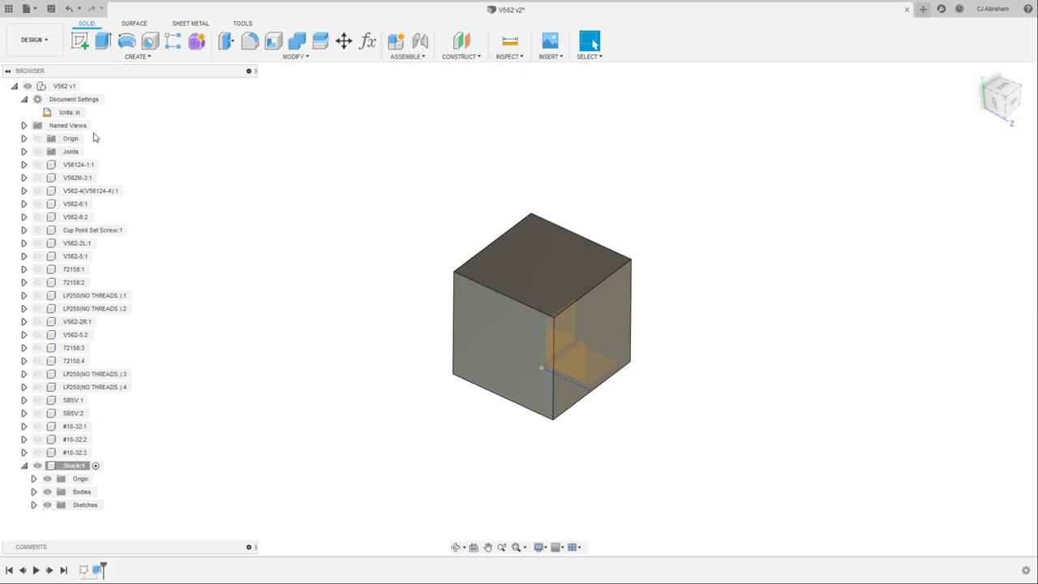
Collapse Document Settings and hide the Stock:1 origin planes
click(23, 99)
scroll(338, 327, down, 2)
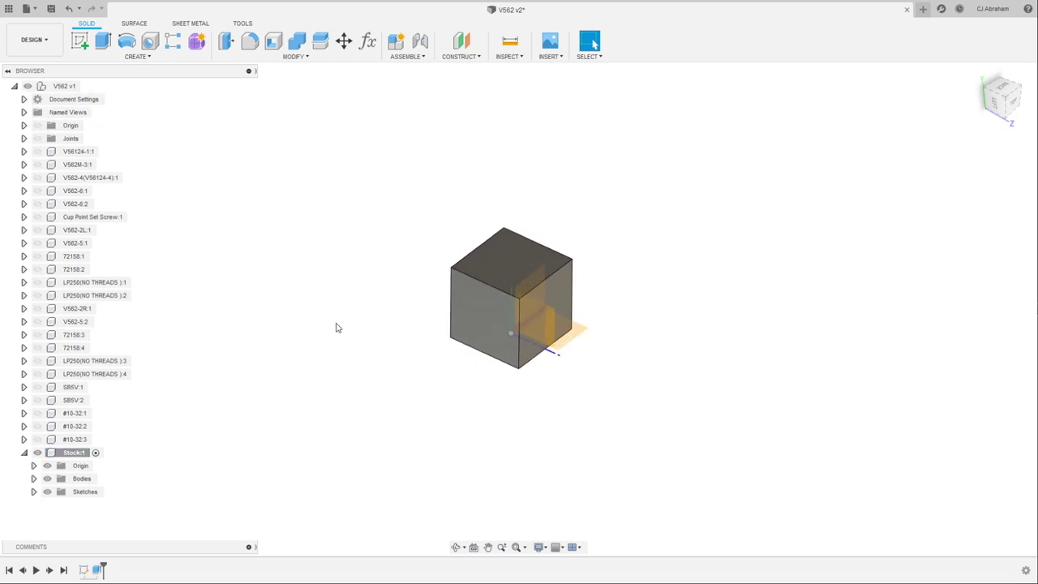
click(47, 466)
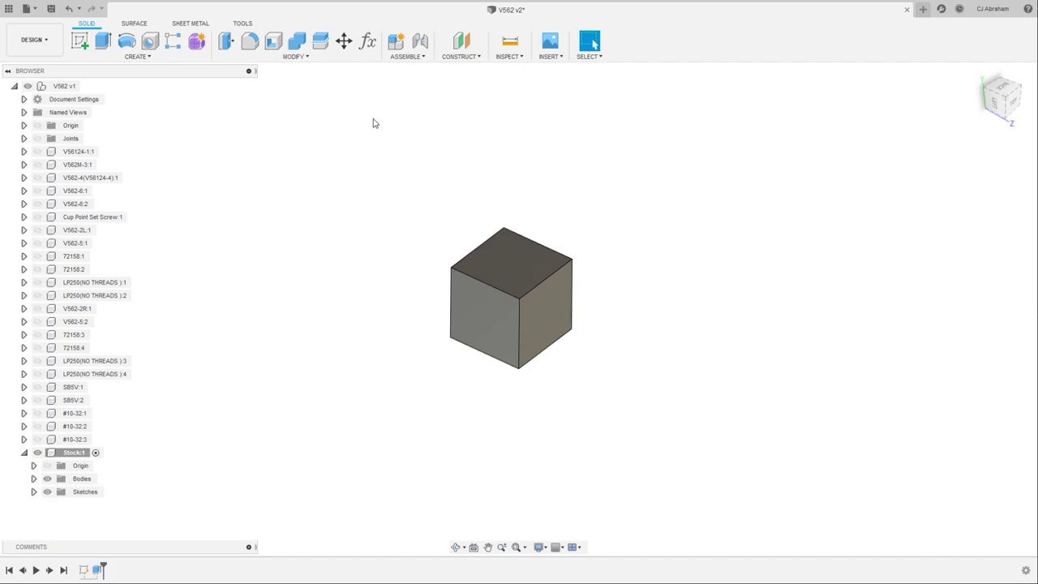
Add the user parameter stockX with a value of 2 in
click(366, 44)
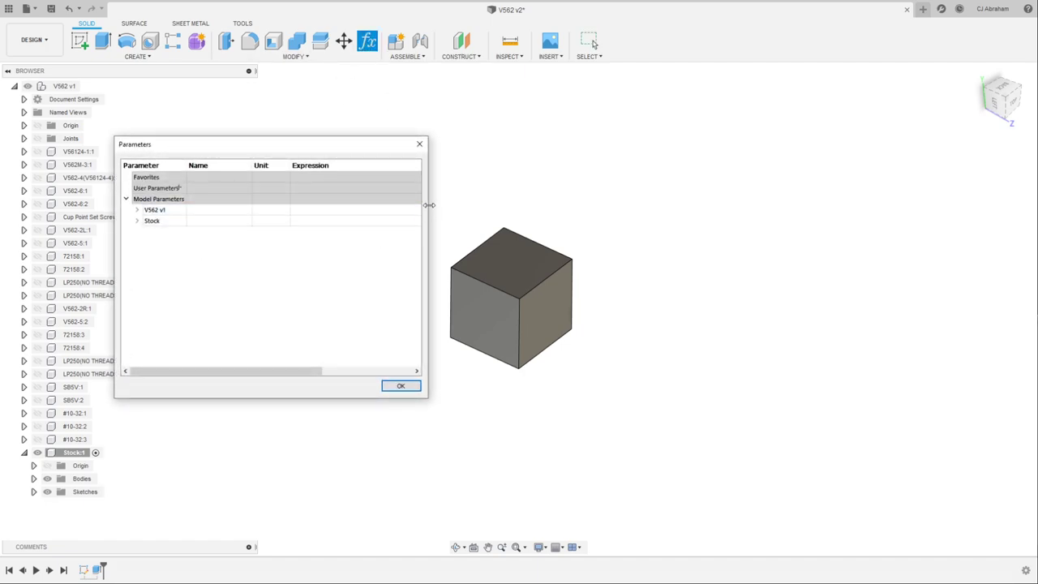
drag(429, 205, 693, 203)
click(217, 188)
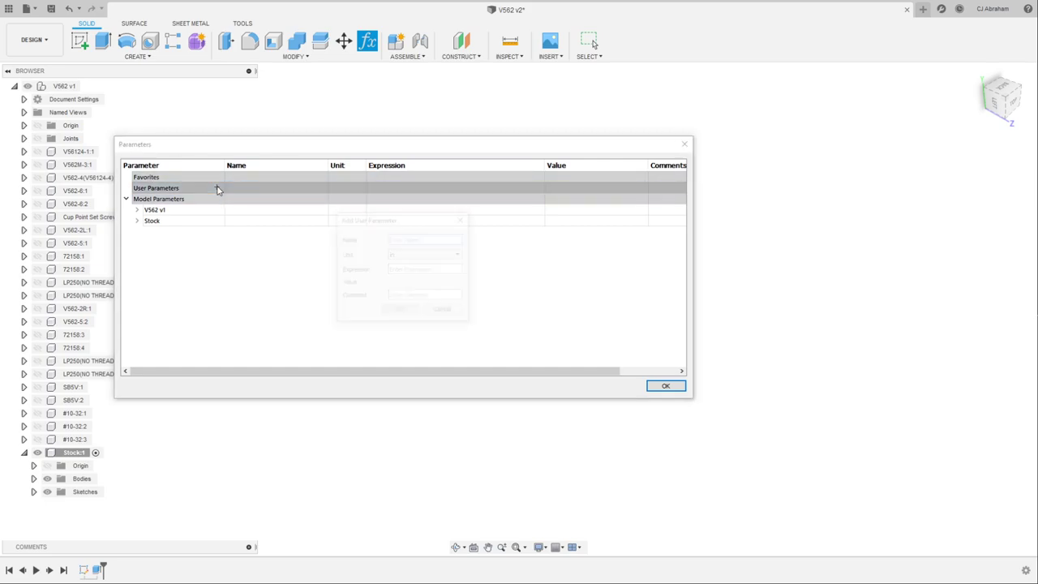
text(stpc)
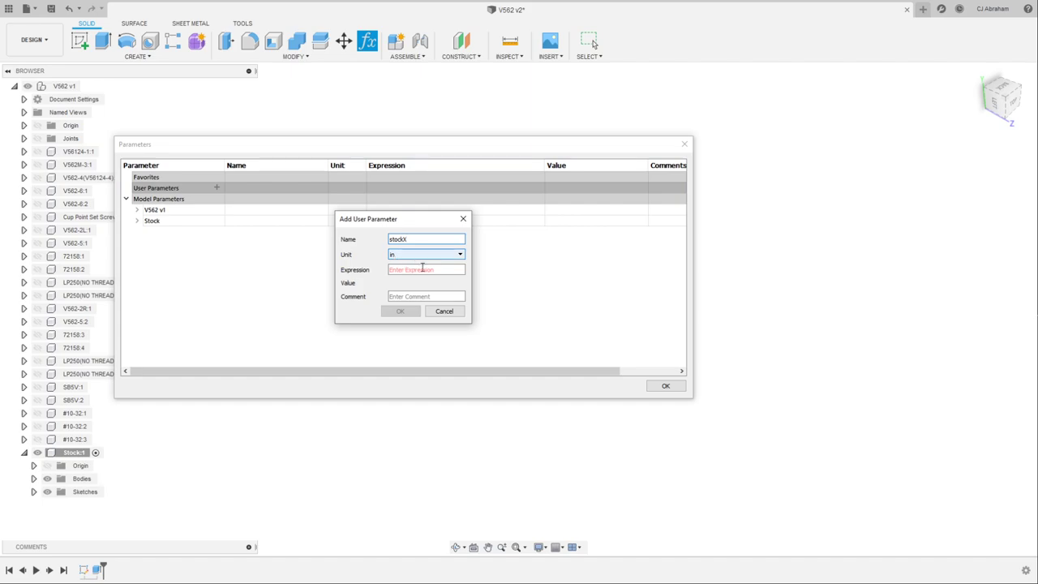
click(439, 270)
text(2)
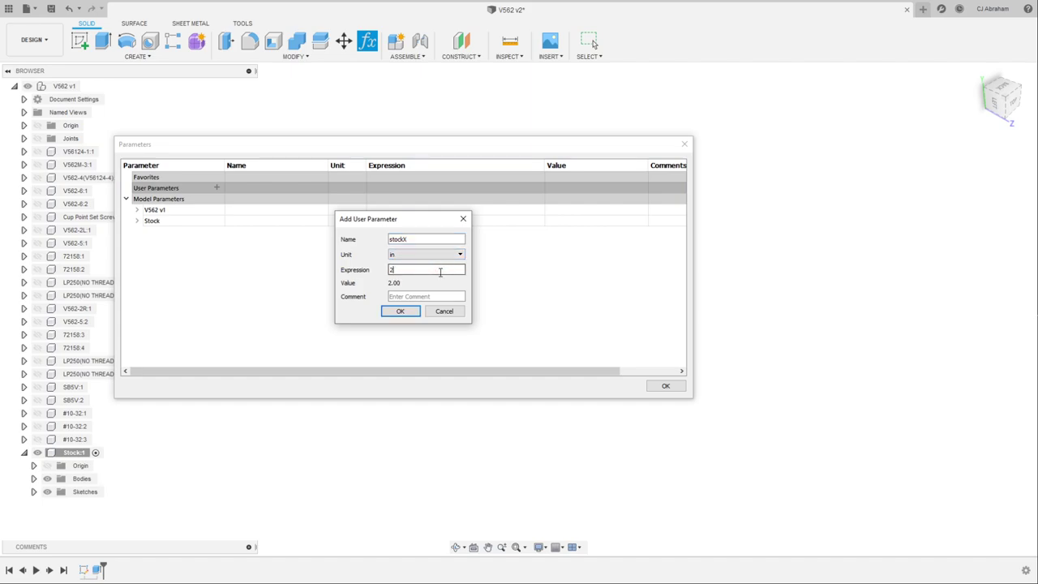
click(401, 312)
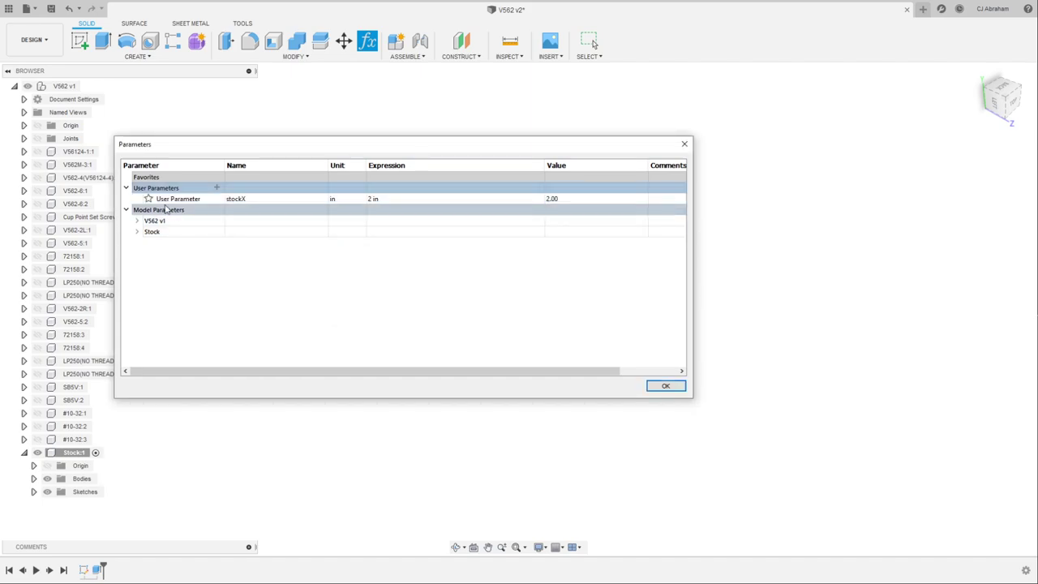
Add the user parameter stockY with a value of 2 in
text(stockY)
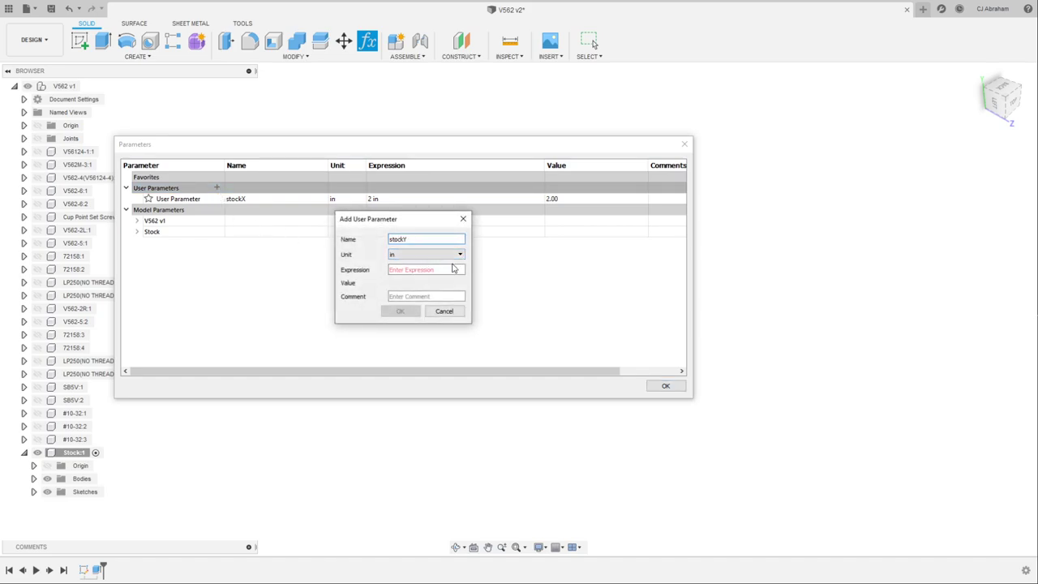
click(440, 269)
text(2)
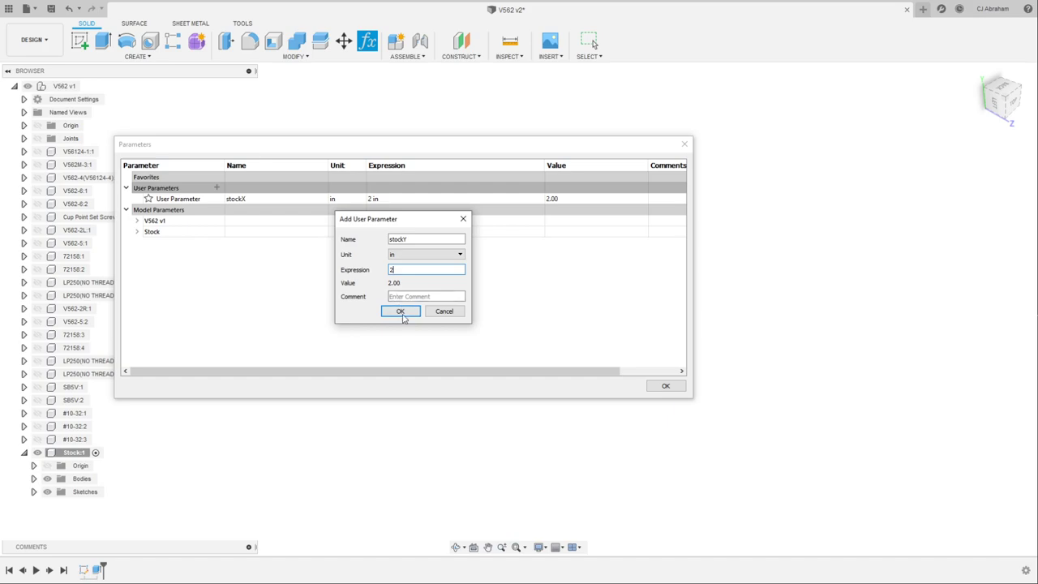
click(403, 313)
Add the user parameter stockZ at 2 in and close Parameters
click(216, 188)
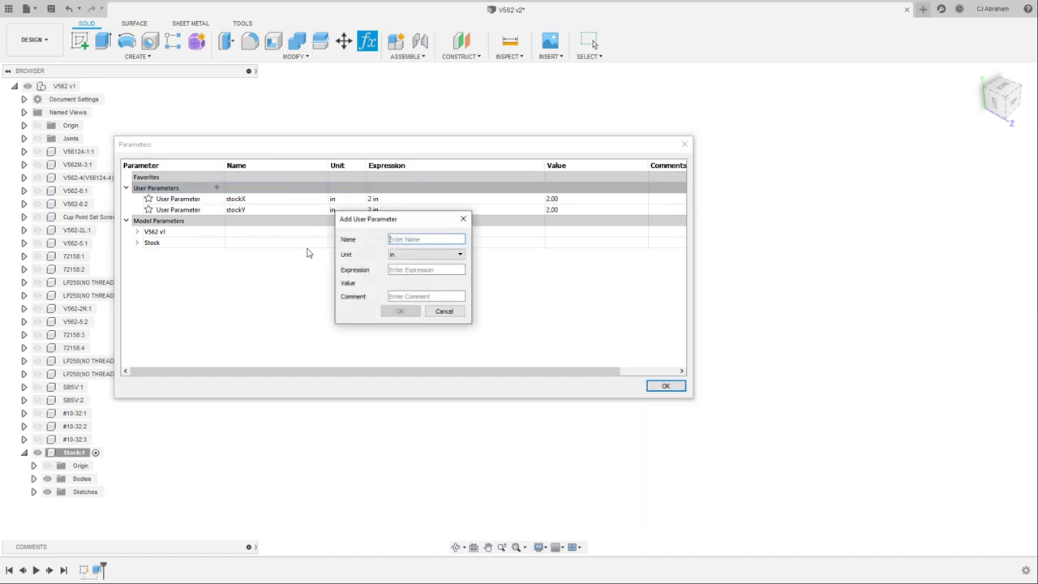
text(stockZ)
click(421, 269)
text(2)
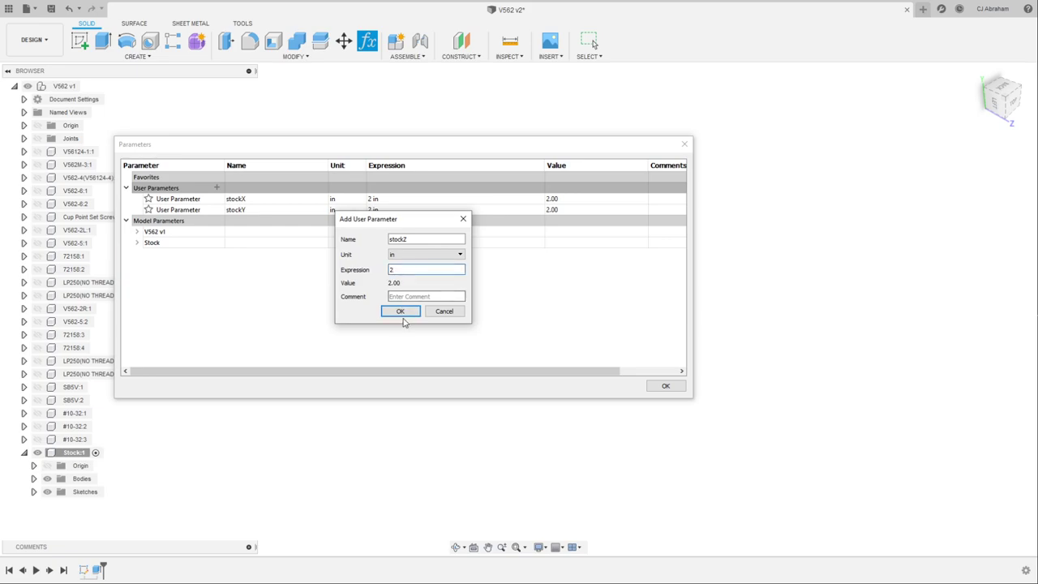
click(401, 312)
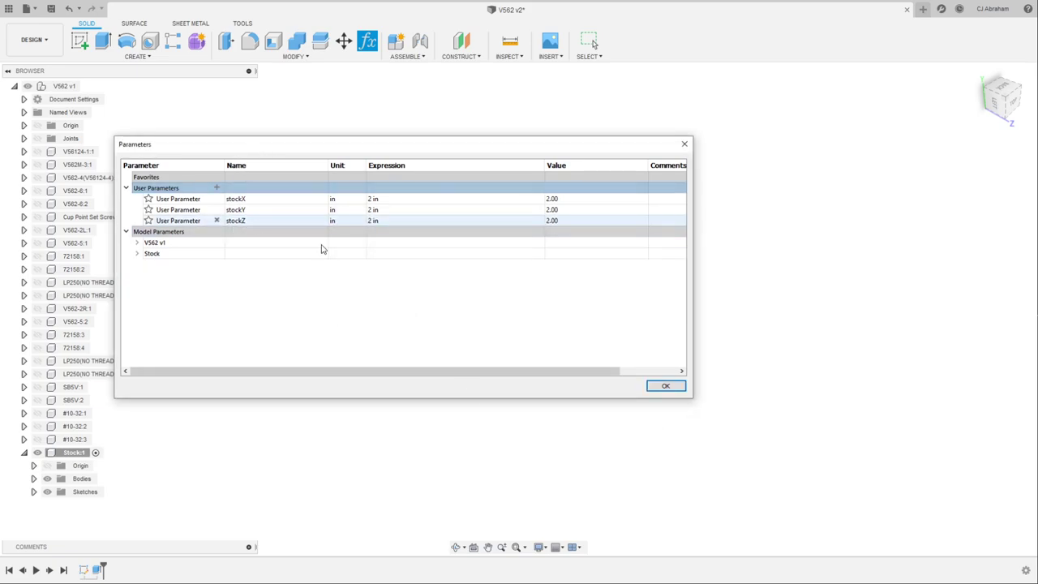
click(674, 387)
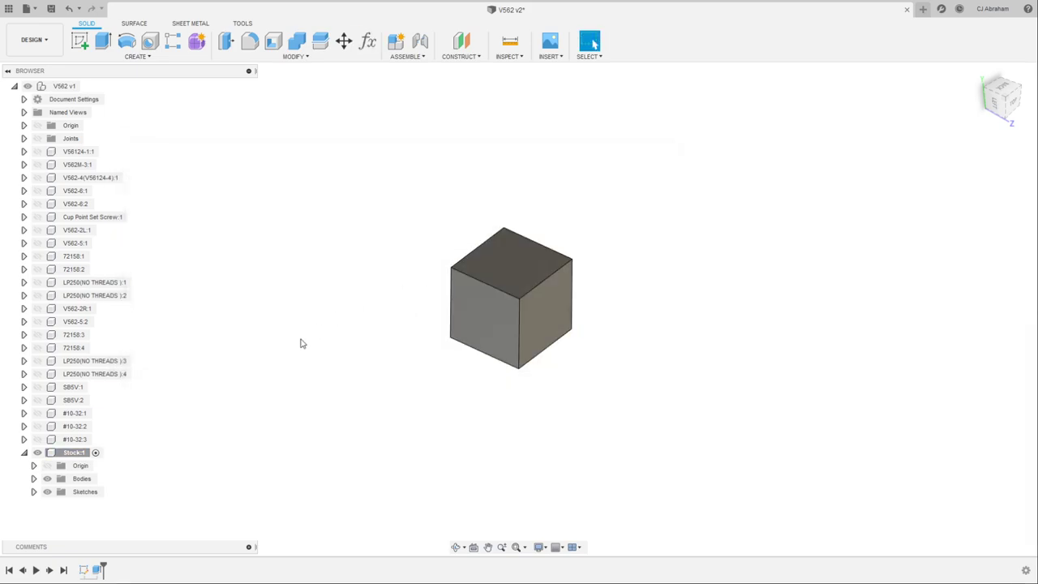
click(33, 491)
right_click(99, 505)
click(132, 540)
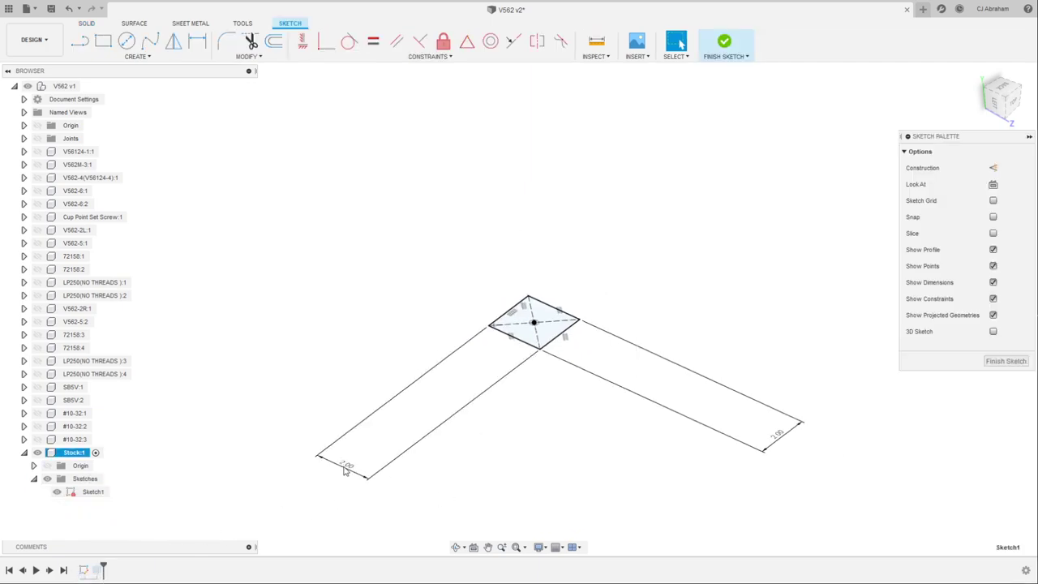
scroll(569, 365, down, 2)
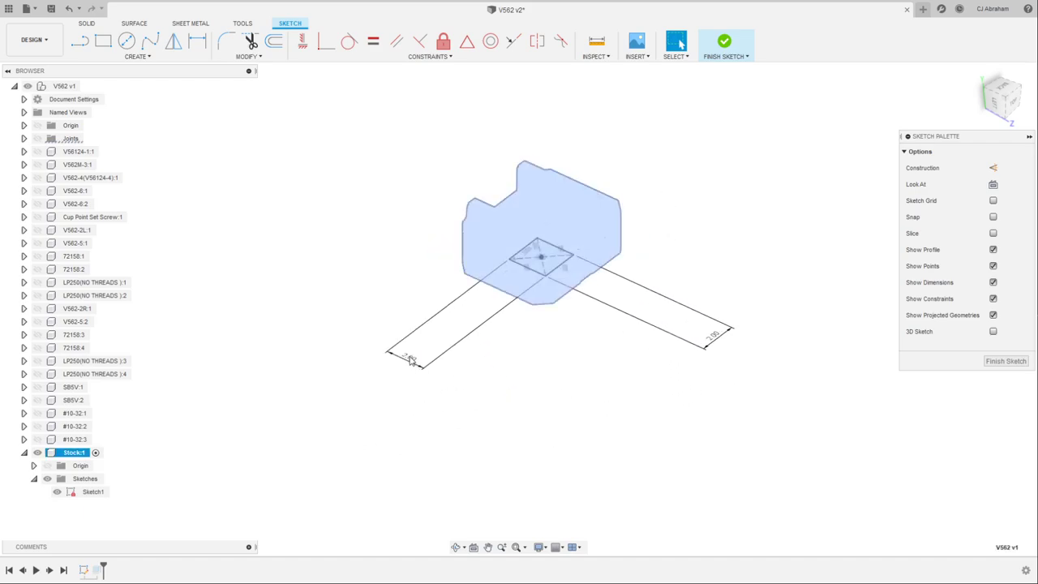
scroll(511, 323, up, 2)
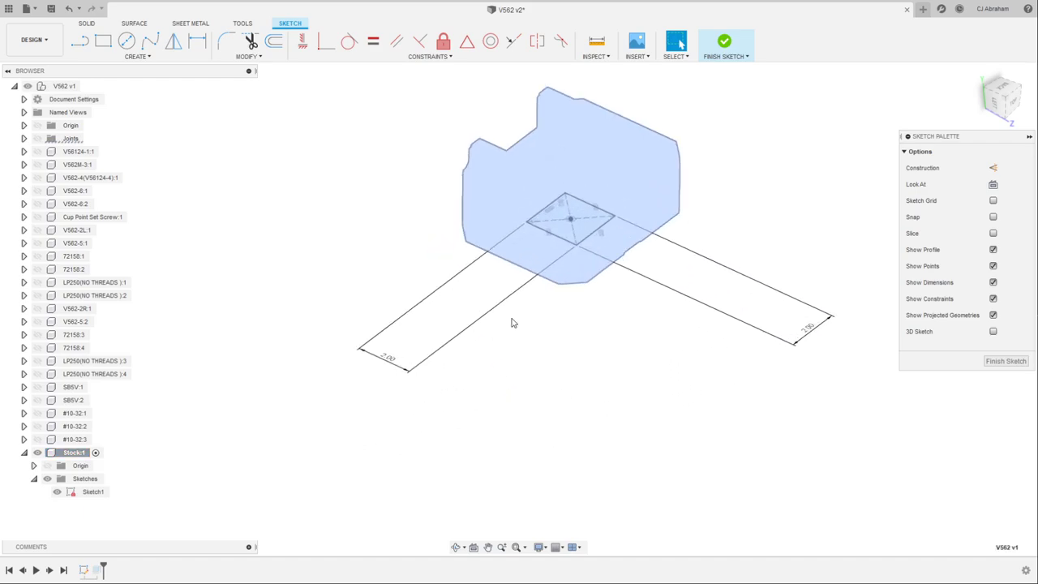
right_click(96, 493)
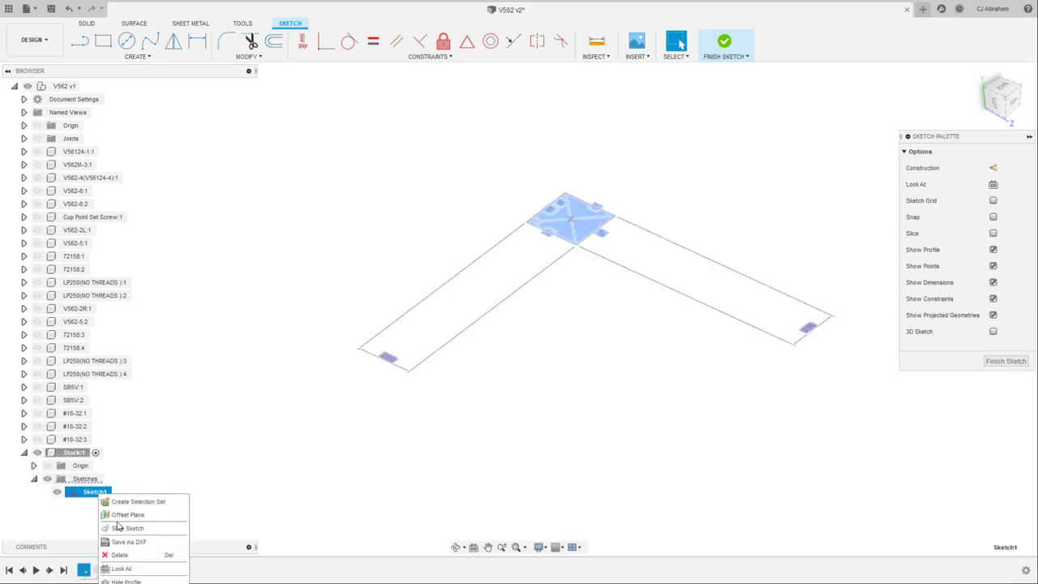
click(369, 451)
click(1006, 361)
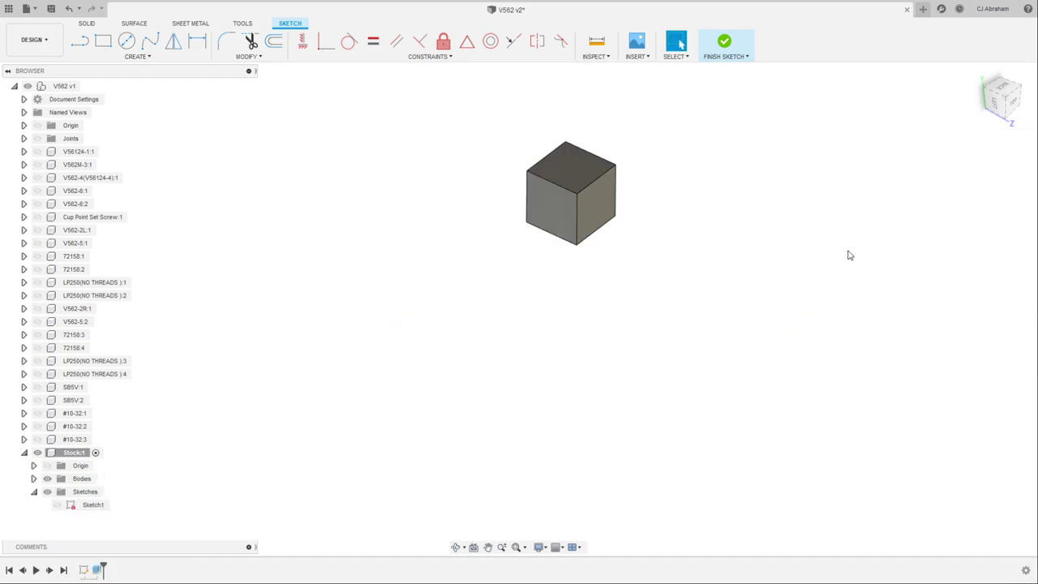
right_click(93, 504)
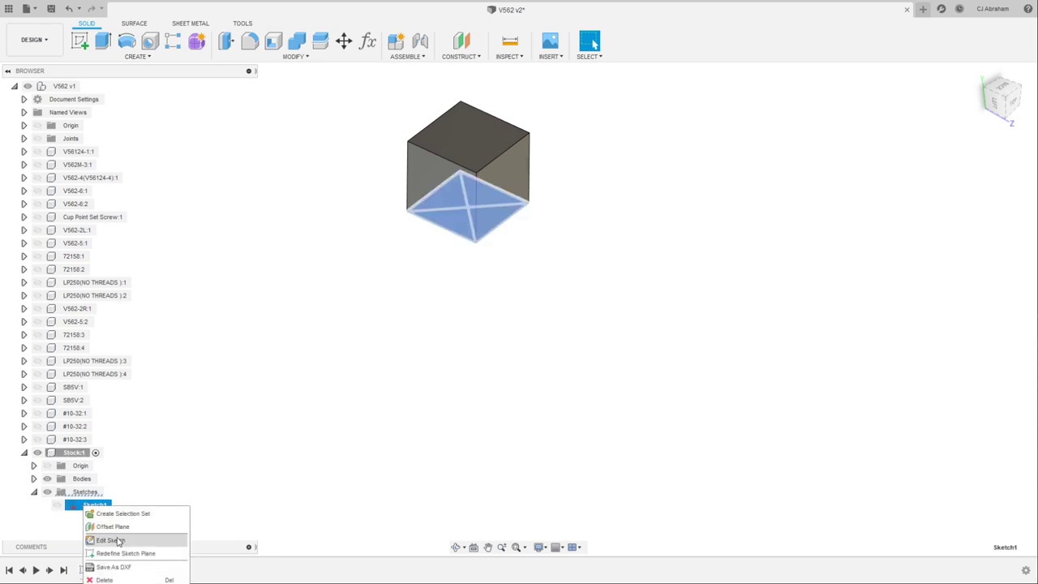
click(109, 537)
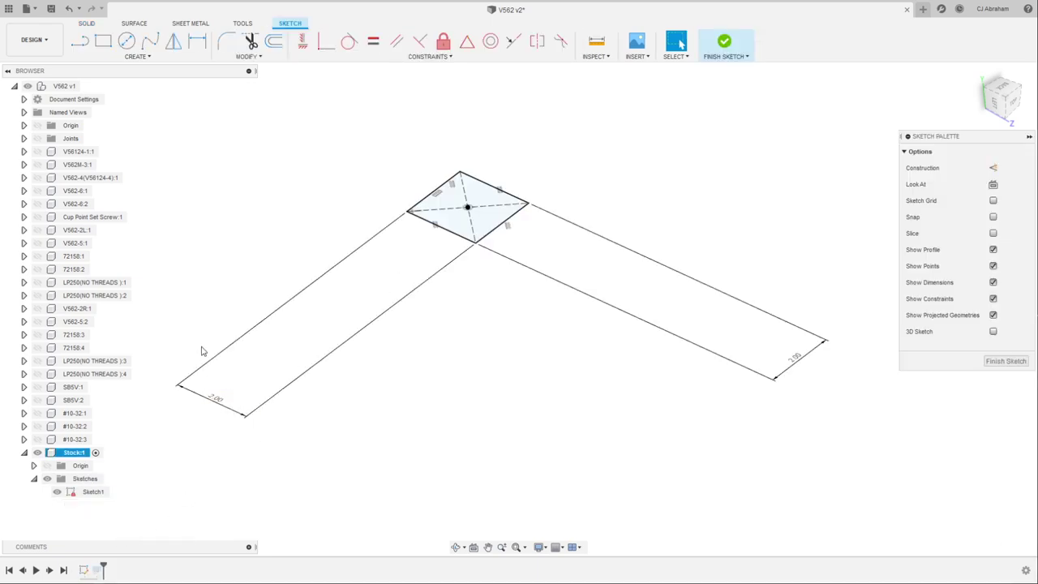
click(215, 399)
scroll(375, 375, down, 2)
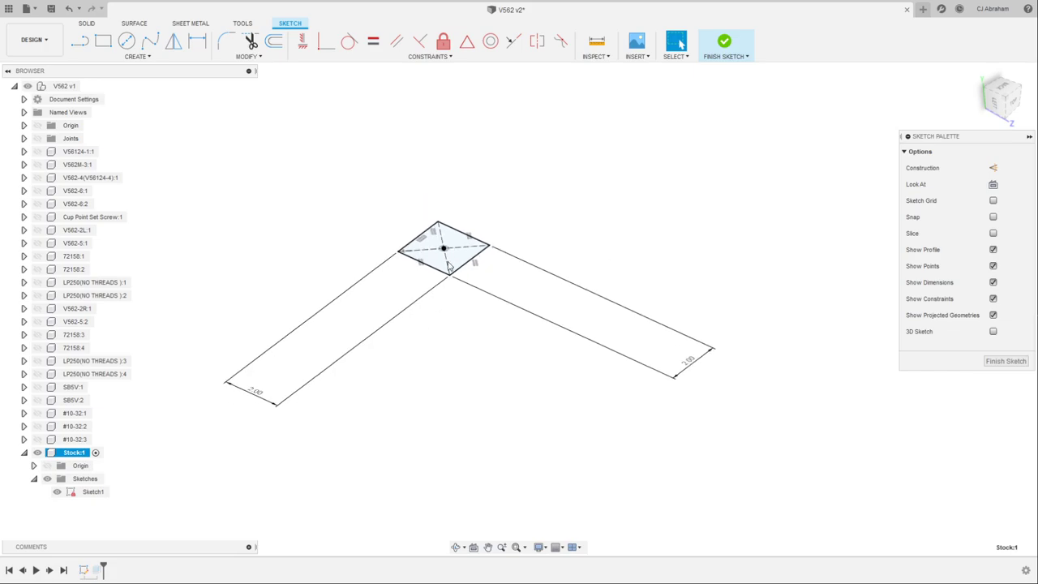
scroll(696, 241, down, 2)
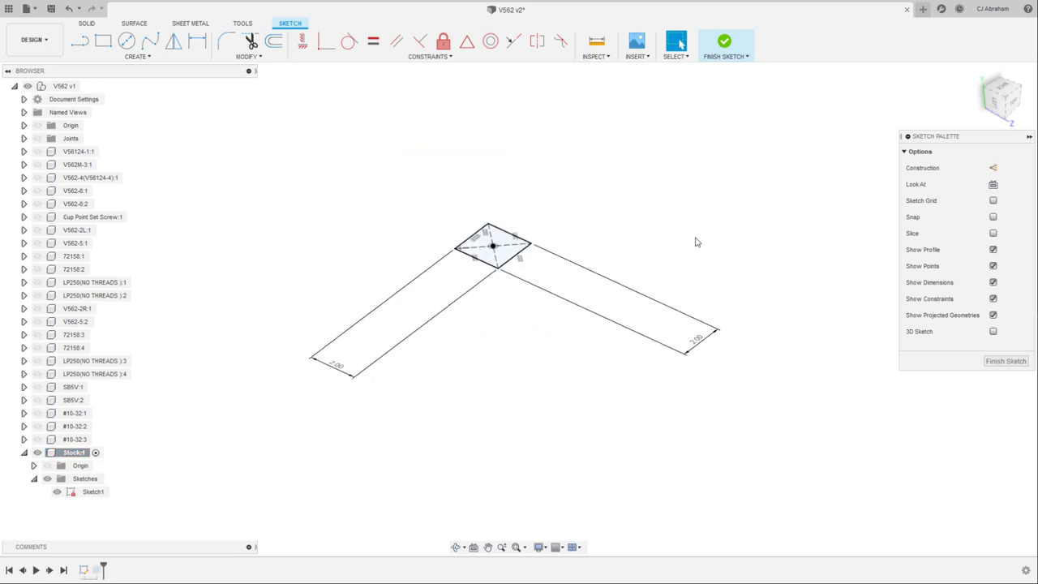
click(730, 60)
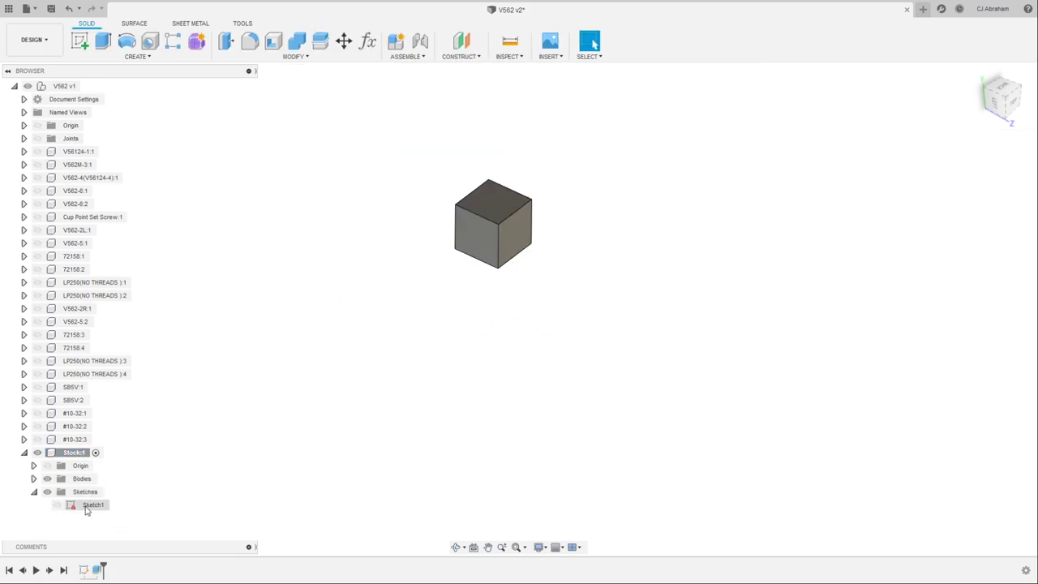
click(93, 570)
shift+click(102, 570)
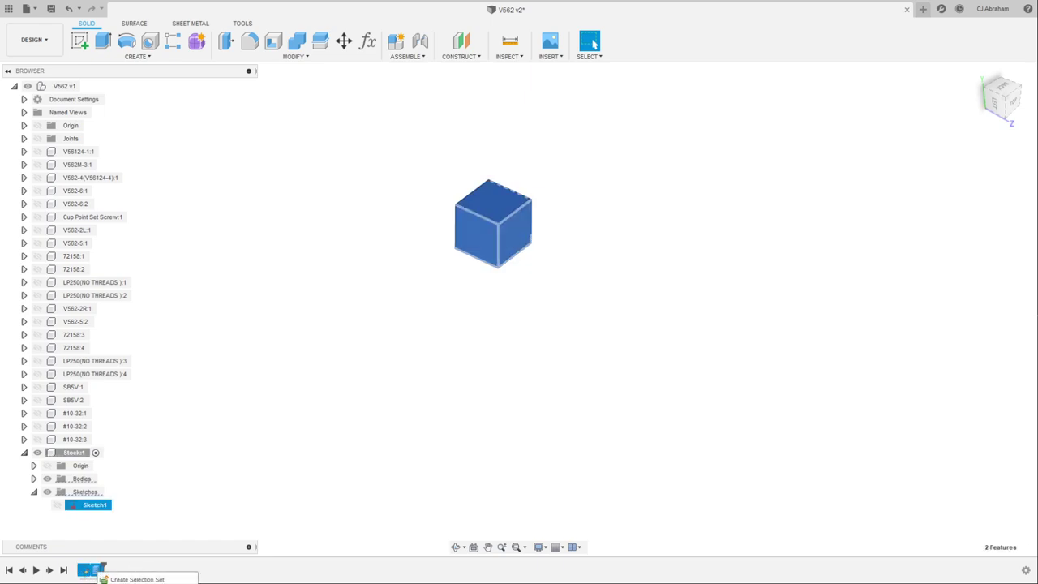
Delete the cube and its sketch and show Stock:1's origin planes
key(Delete)
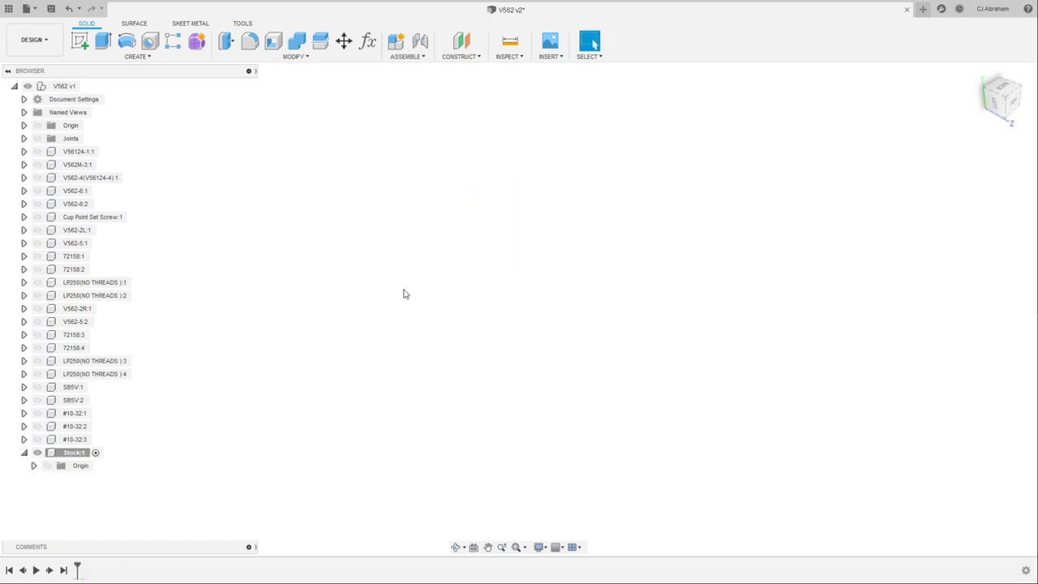
click(47, 465)
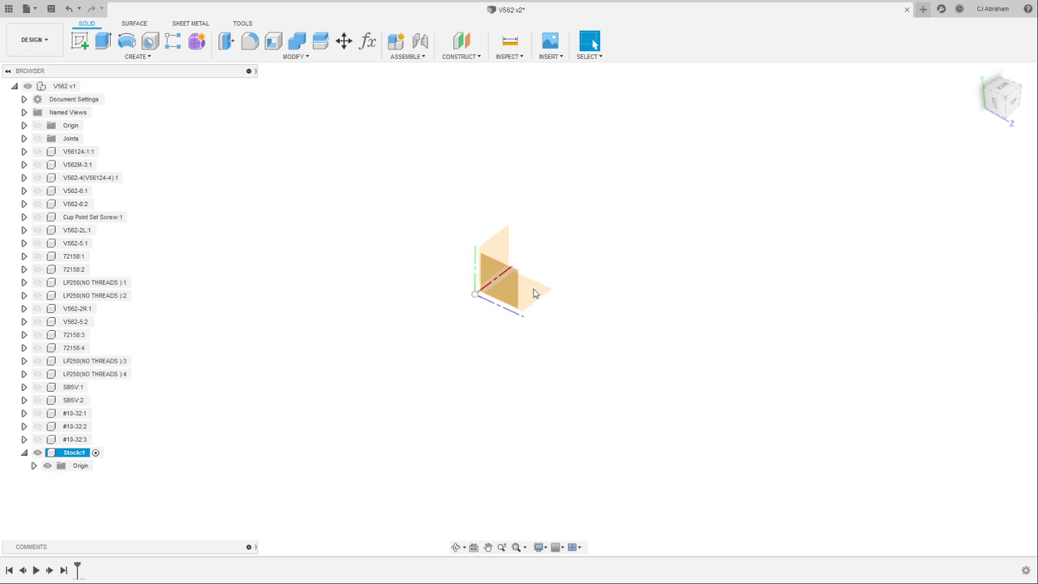
right_click(534, 293)
key(Escape)
right_click(530, 289)
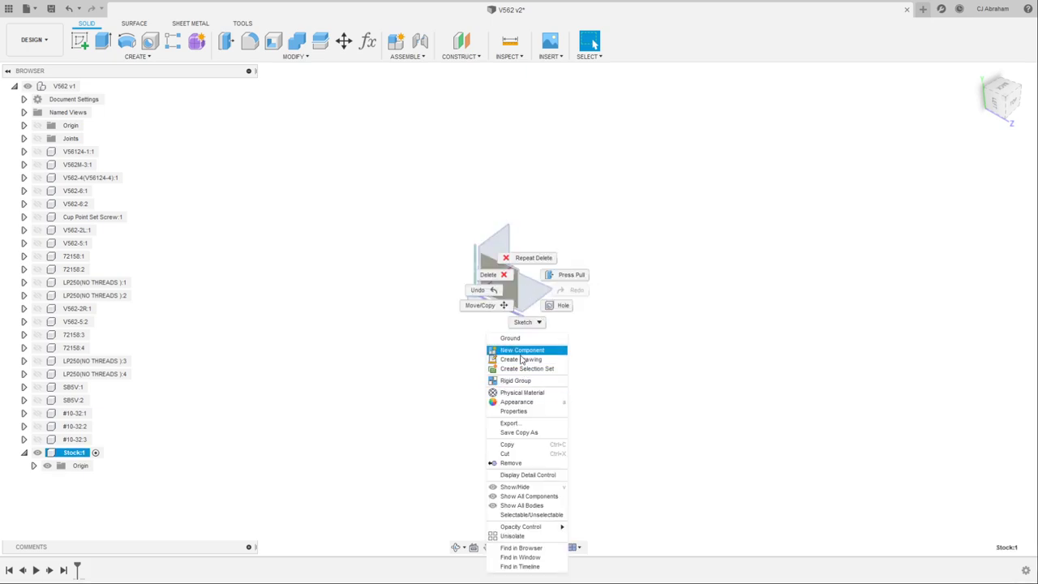
click(673, 356)
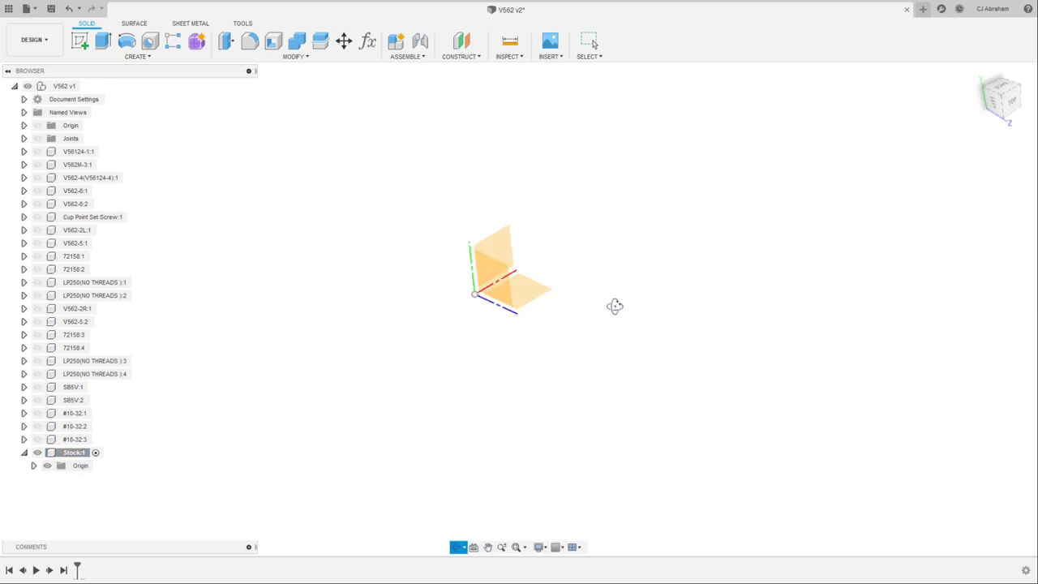
Show all vise components again from the Stock:1 context menu
right_click(533, 290)
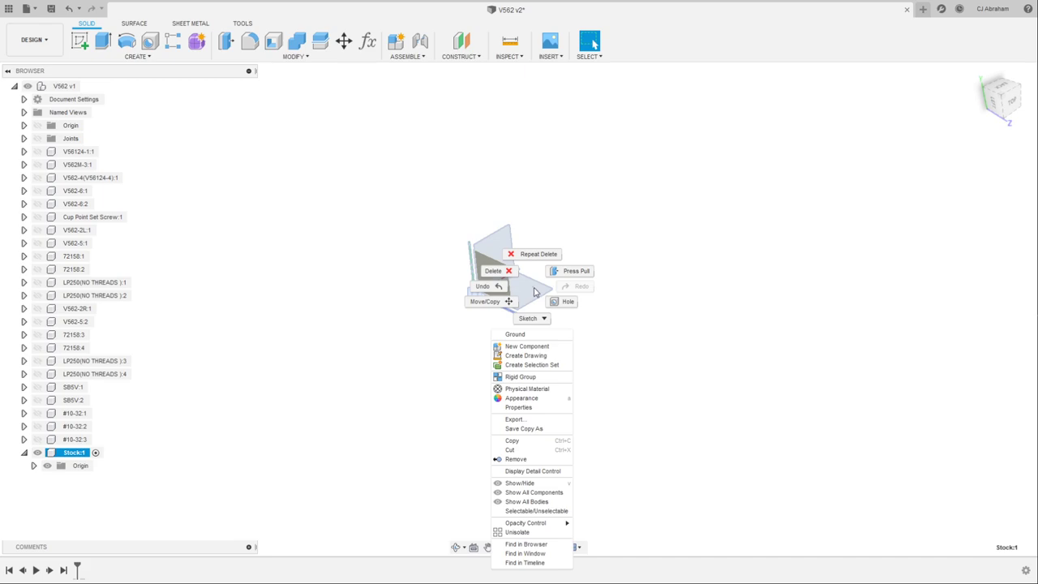
click(350, 427)
click(278, 362)
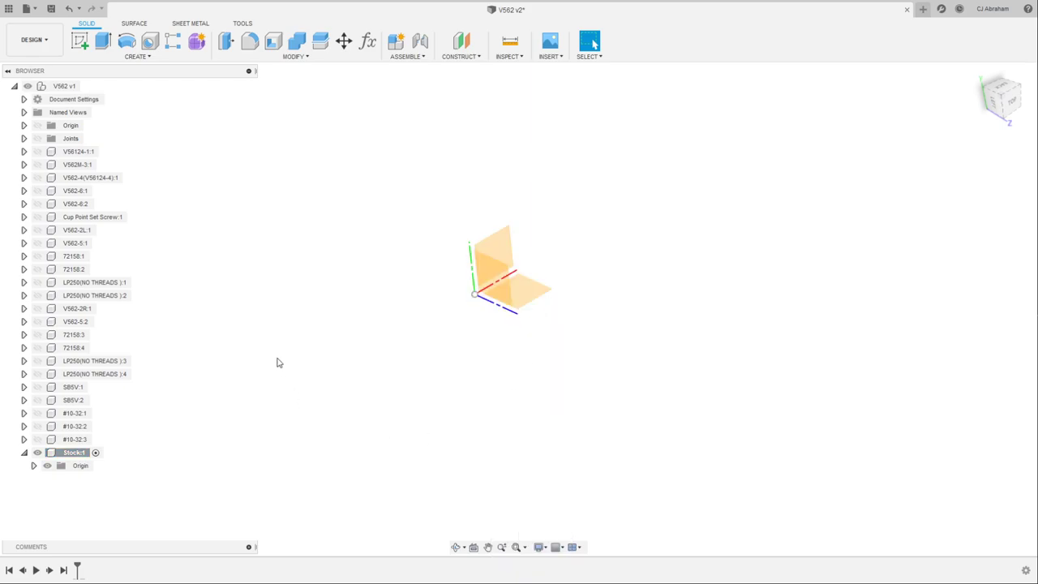
right_click(97, 451)
click(105, 432)
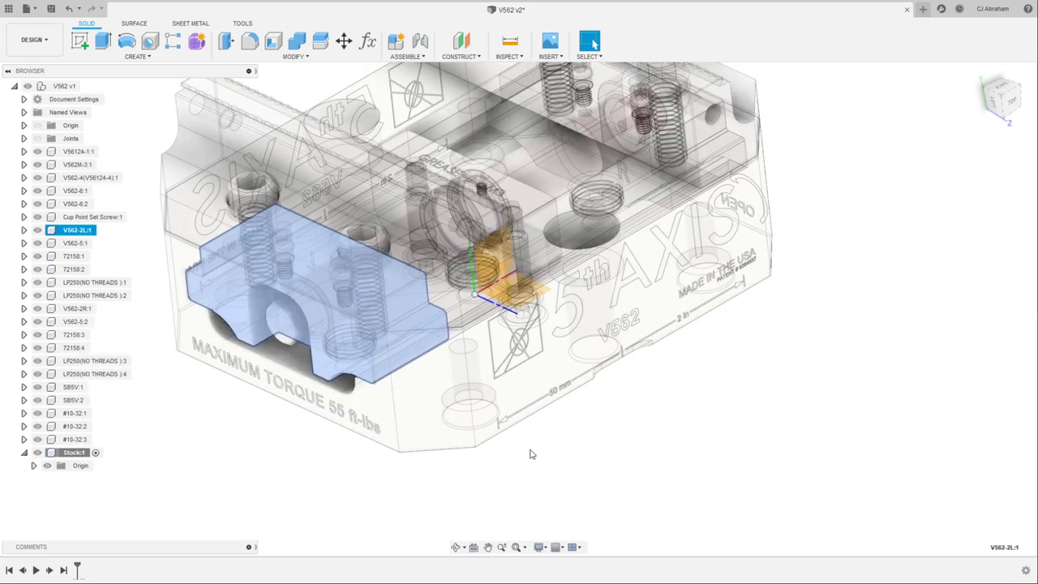
Hide the V56124-1:1 base component and clear the Stock selection
click(539, 294)
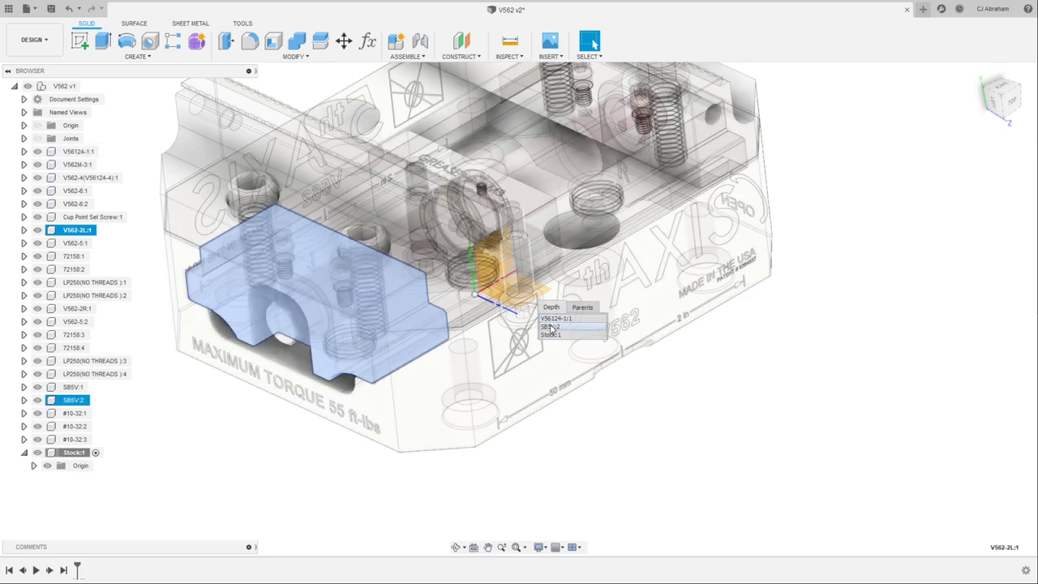
click(591, 428)
click(556, 312)
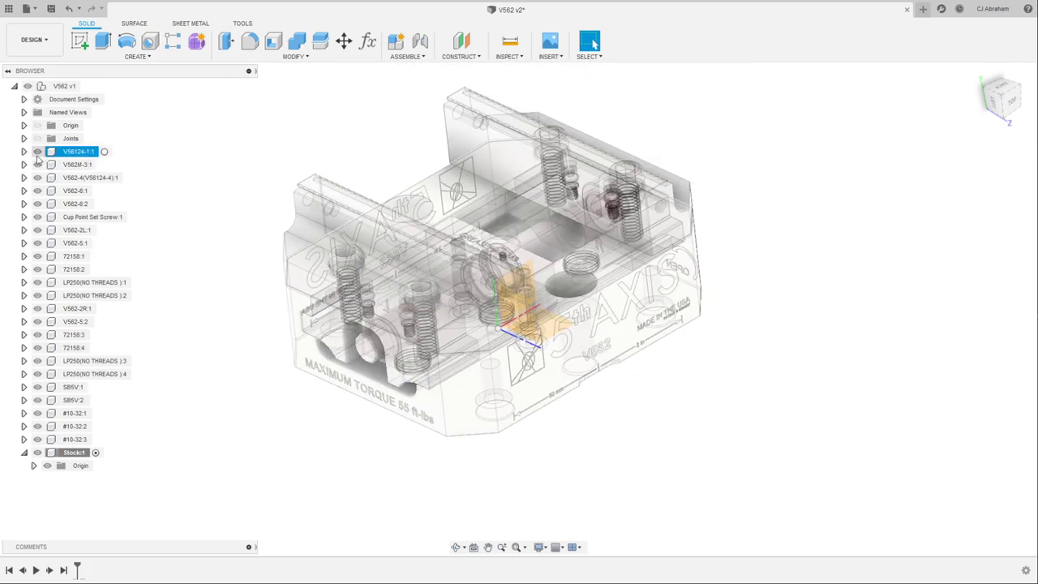
key(v)
click(557, 314)
right_click(561, 324)
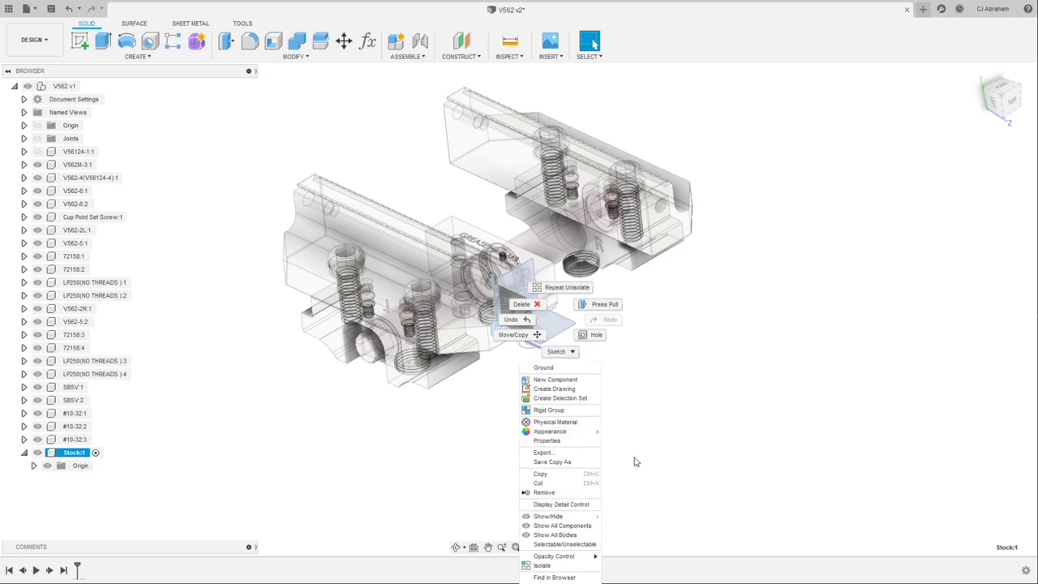
click(754, 361)
click(737, 364)
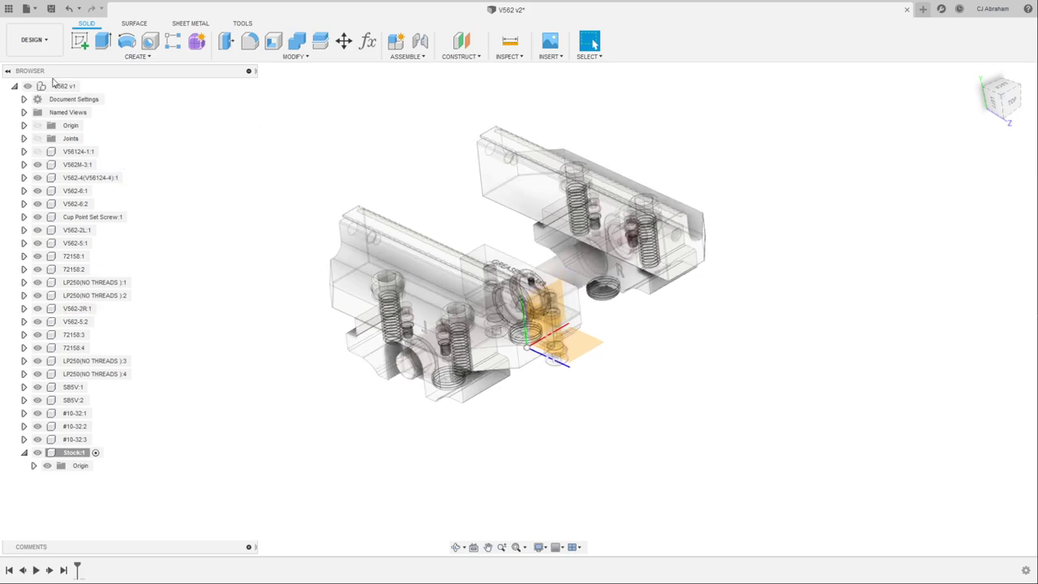
Activate the root V562 v1 assembly and show all components and bodies
right_click(66, 86)
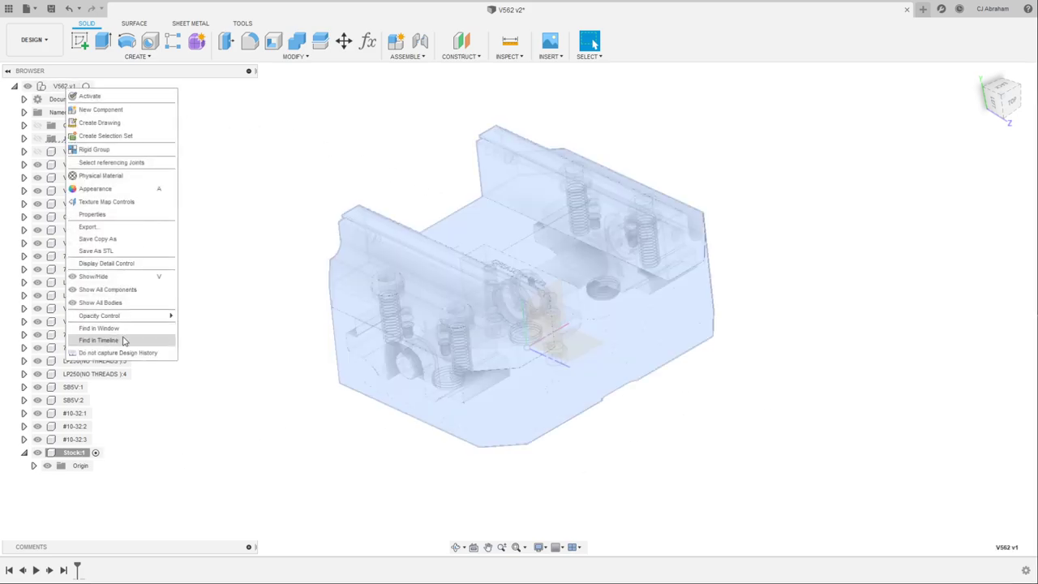
click(243, 246)
double_click(64, 85)
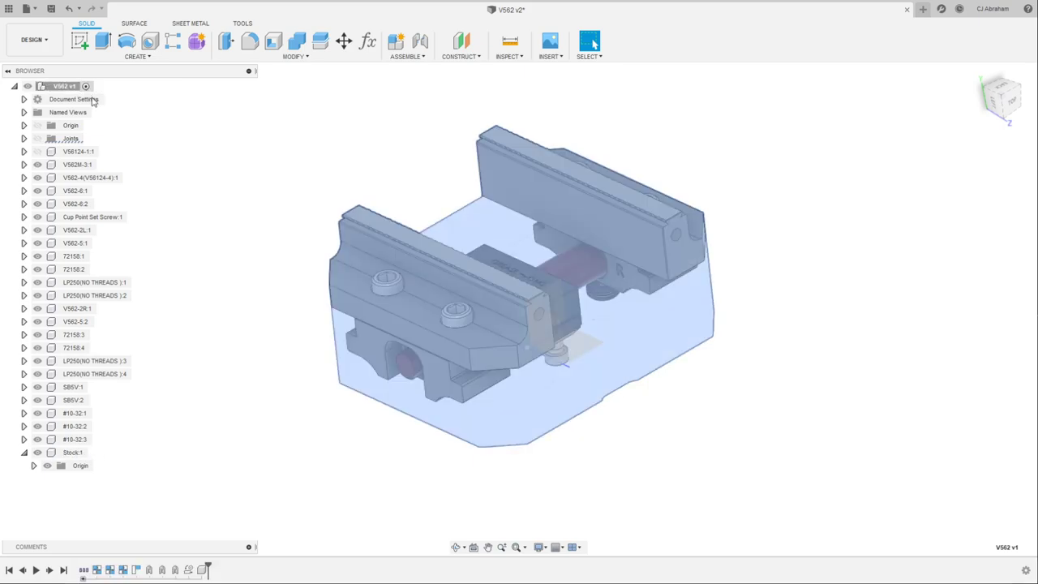
right_click(66, 86)
click(114, 274)
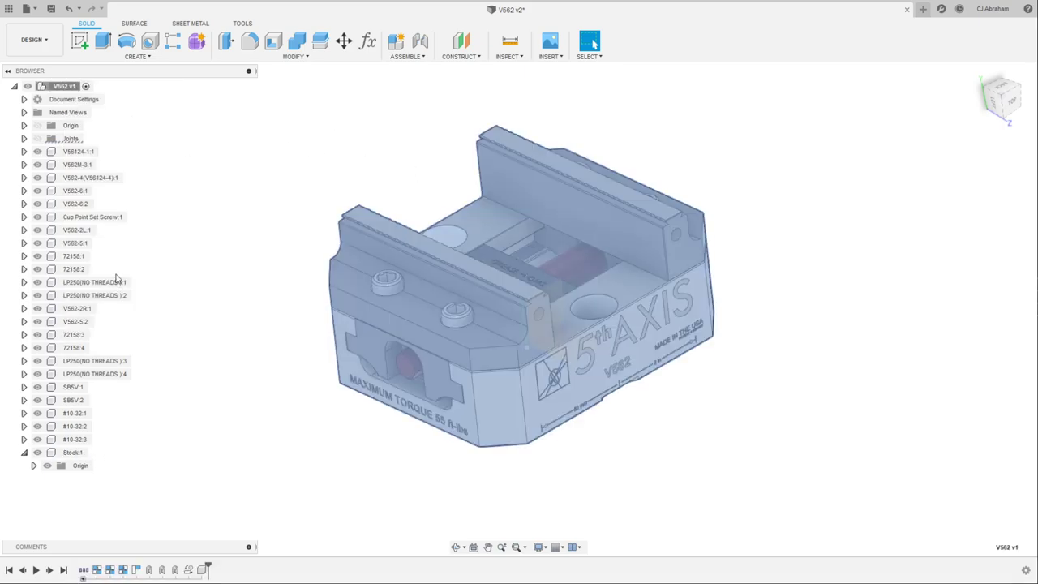
right_click(67, 86)
click(99, 288)
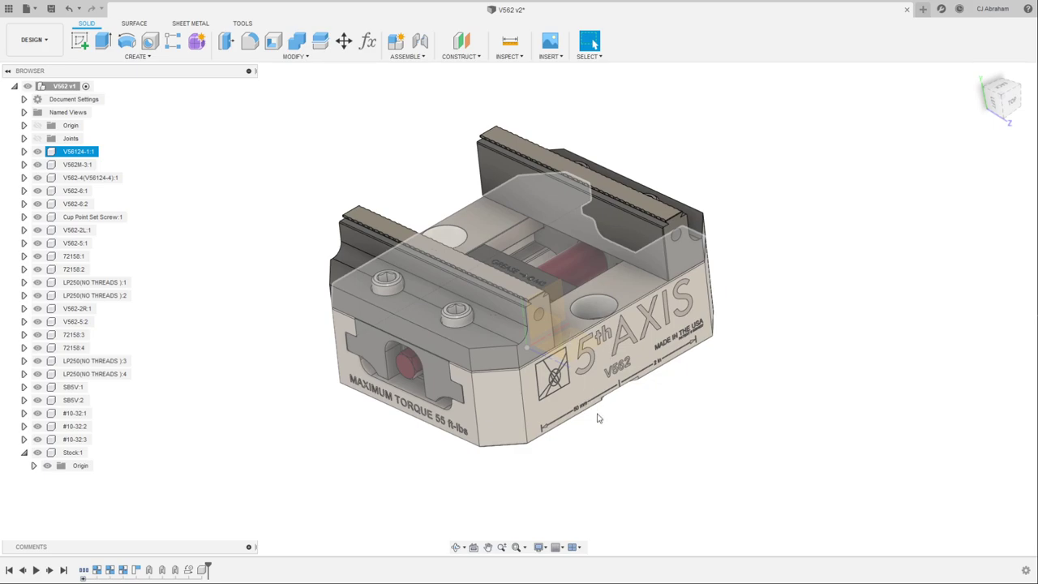
click(24, 452)
Select Stock:1 and bring up its context menu to isolate it
click(578, 345)
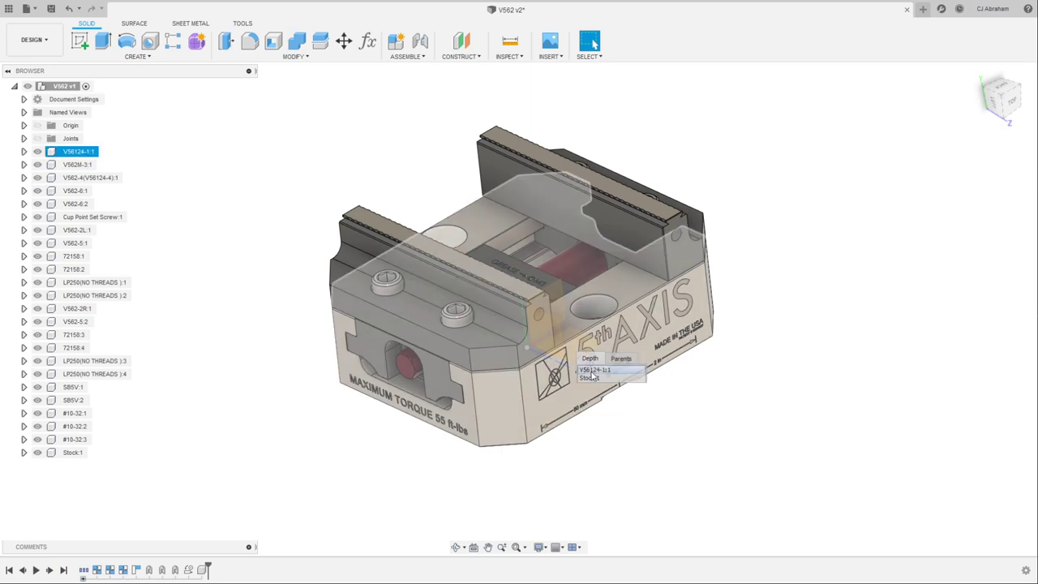
click(590, 378)
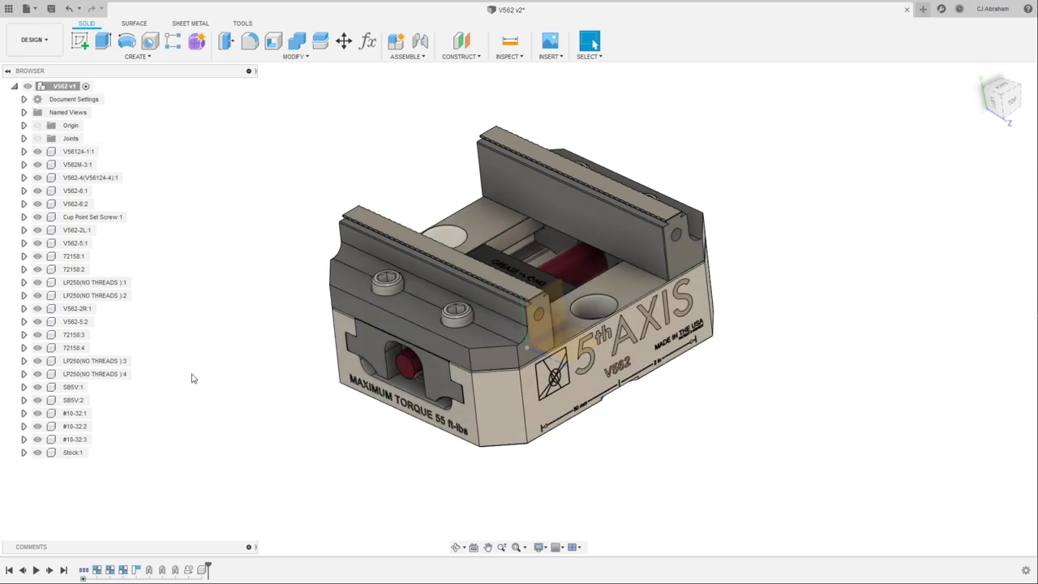
click(82, 453)
right_click(78, 453)
Isolate the Stock:1 component so every other component is hidden
click(109, 421)
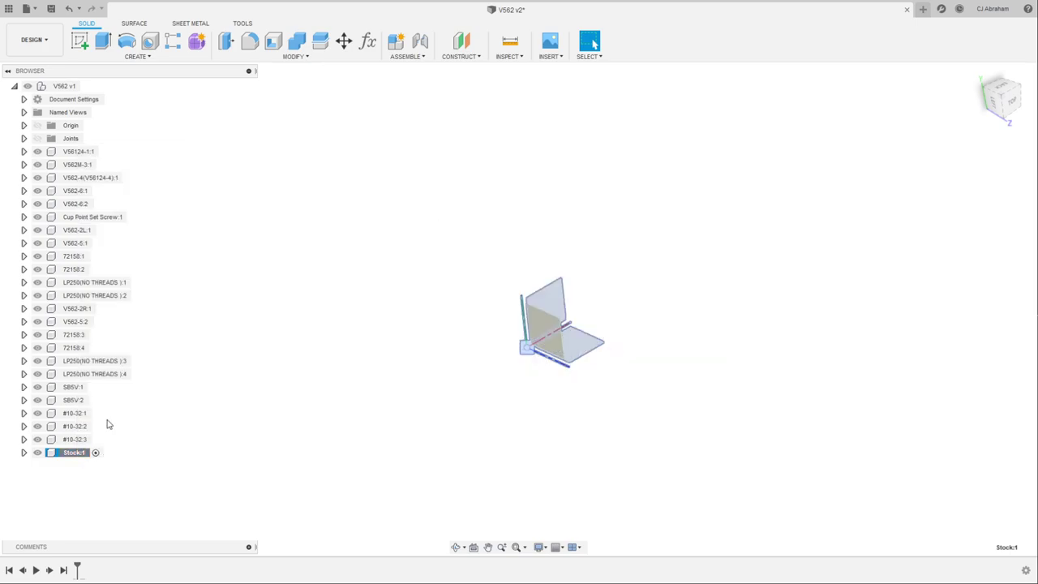
right_click(587, 345)
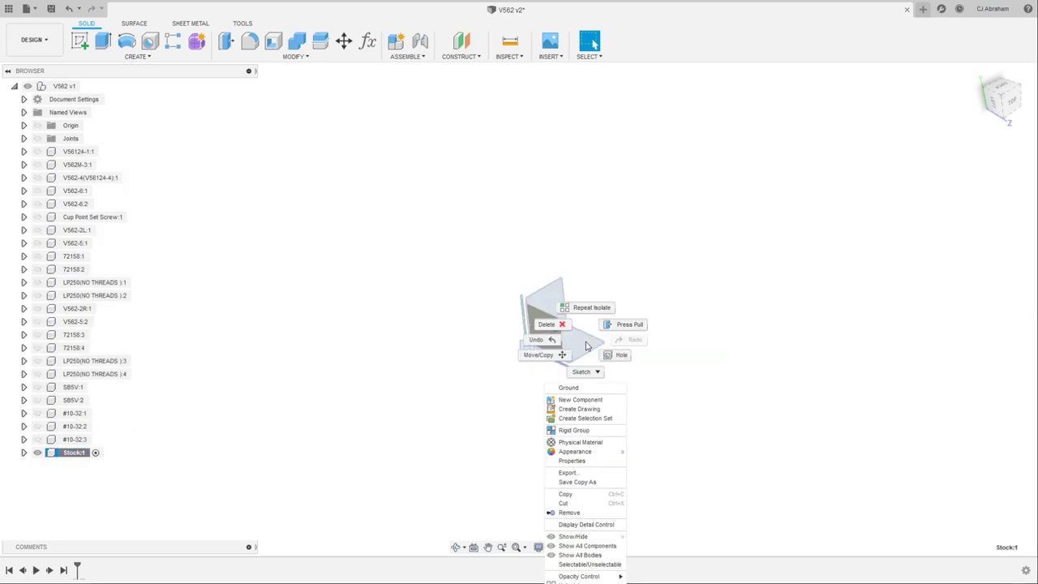
click(317, 308)
Save V562 as a new version, close the V562 v2 tab, and show the project's files
key(ctrl+s)
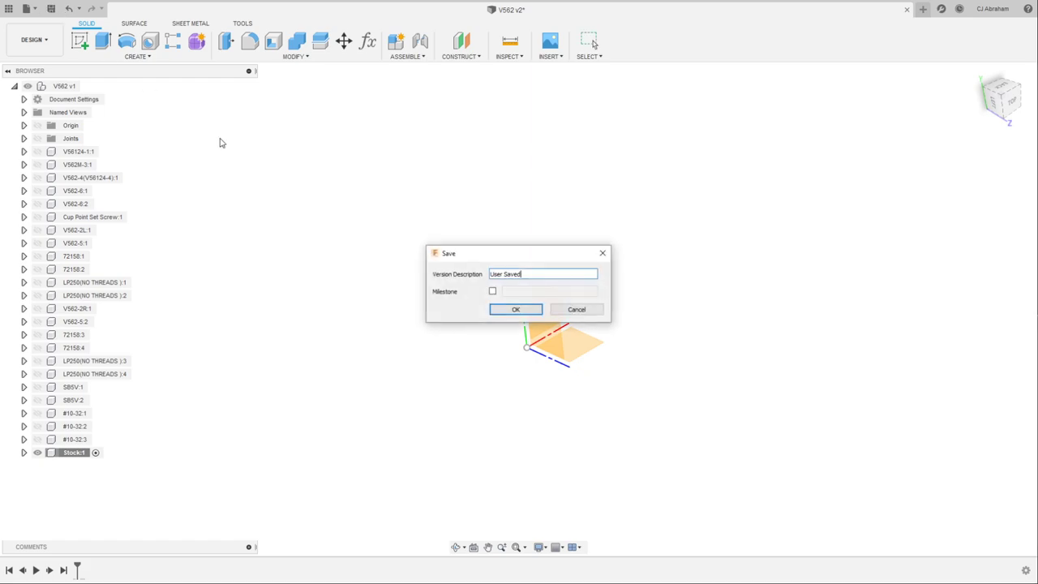
click(510, 309)
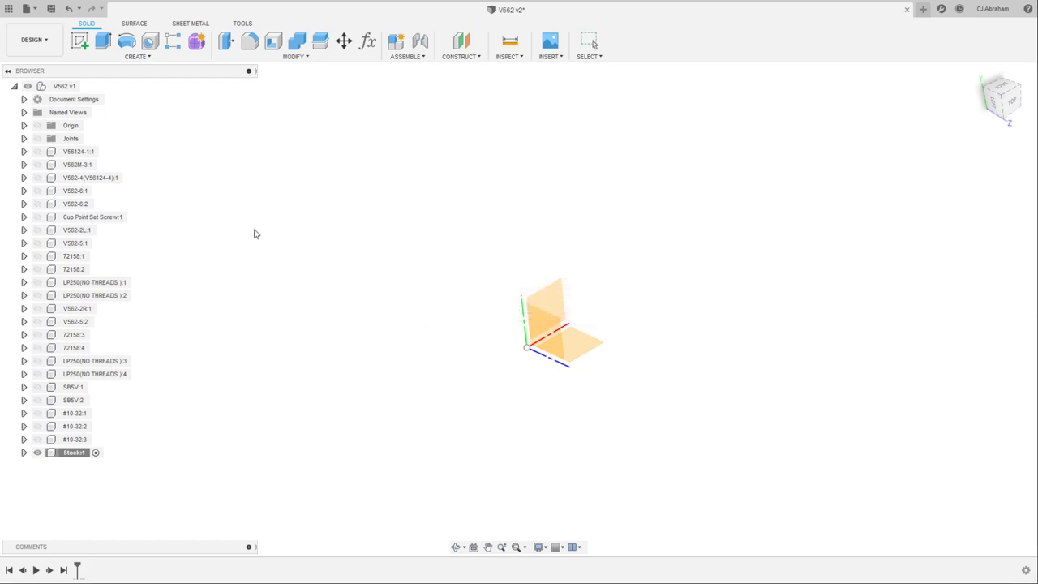
click(906, 10)
click(10, 9)
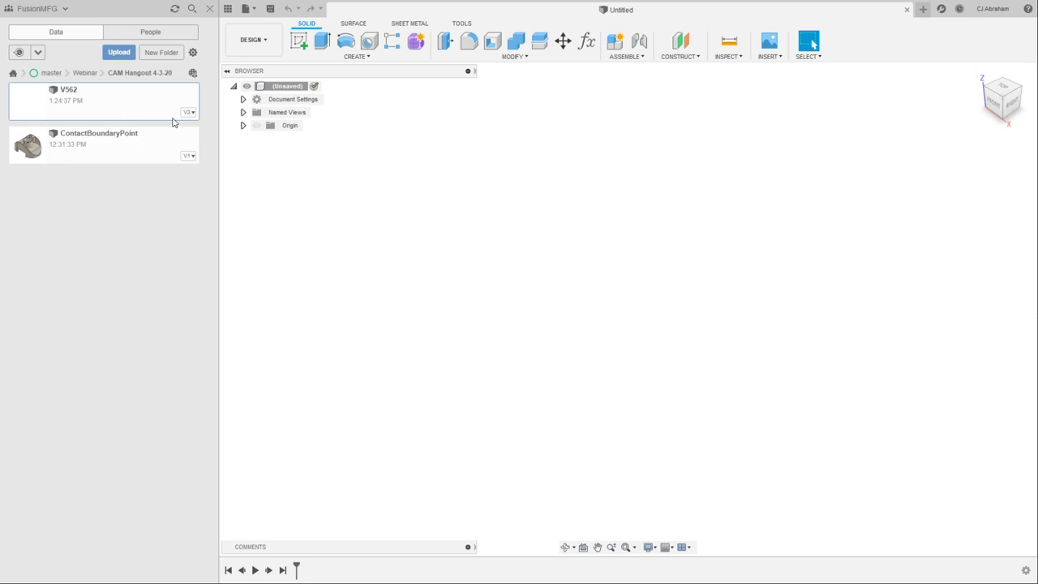
Reopen the V562 design as v3 and hide the Data Panel
right_click(136, 104)
click(142, 107)
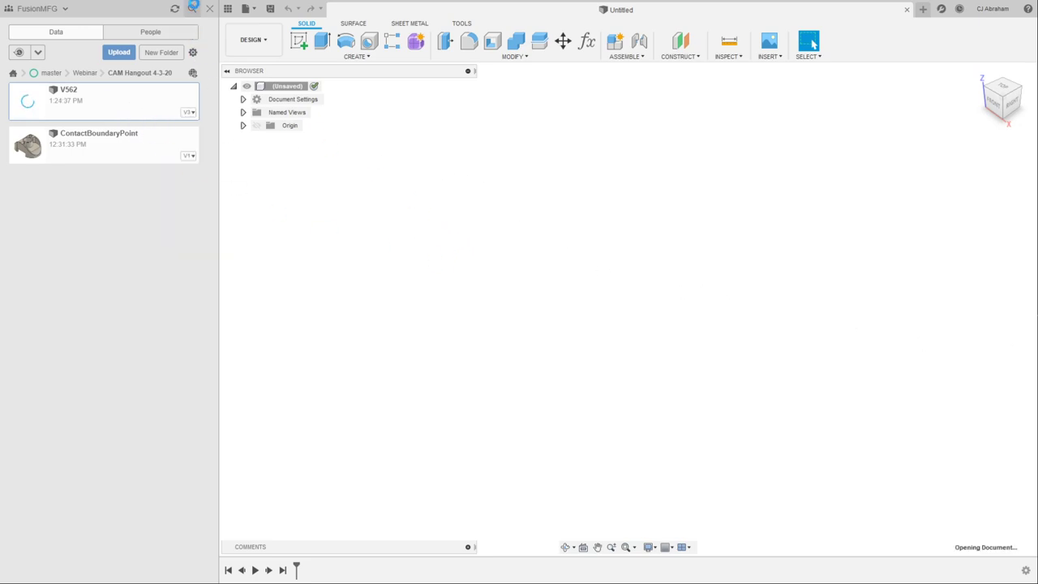
click(210, 8)
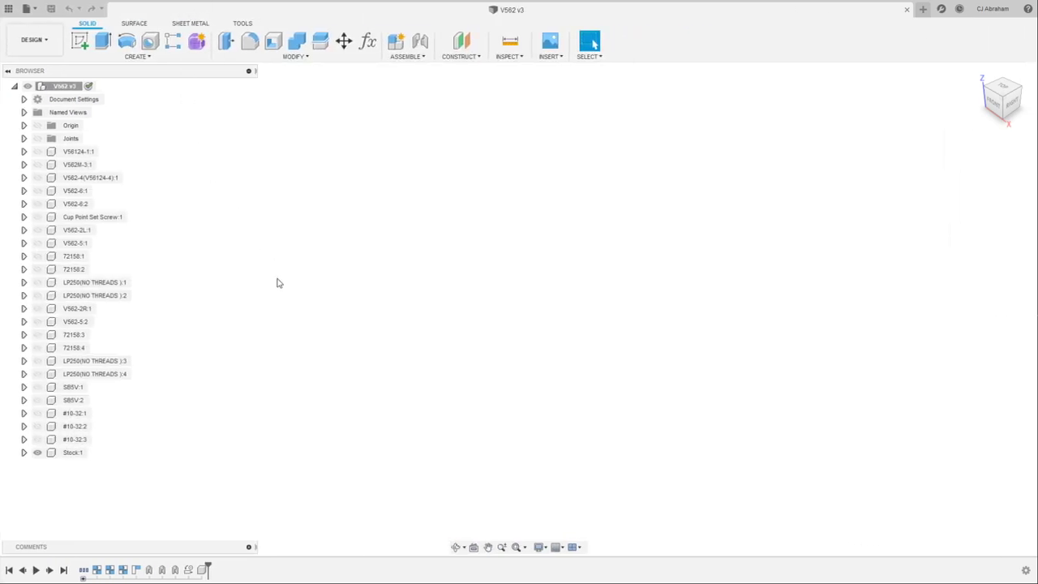
Activate Stock:1, show the stock body, and turn on its Origin planes
click(95, 453)
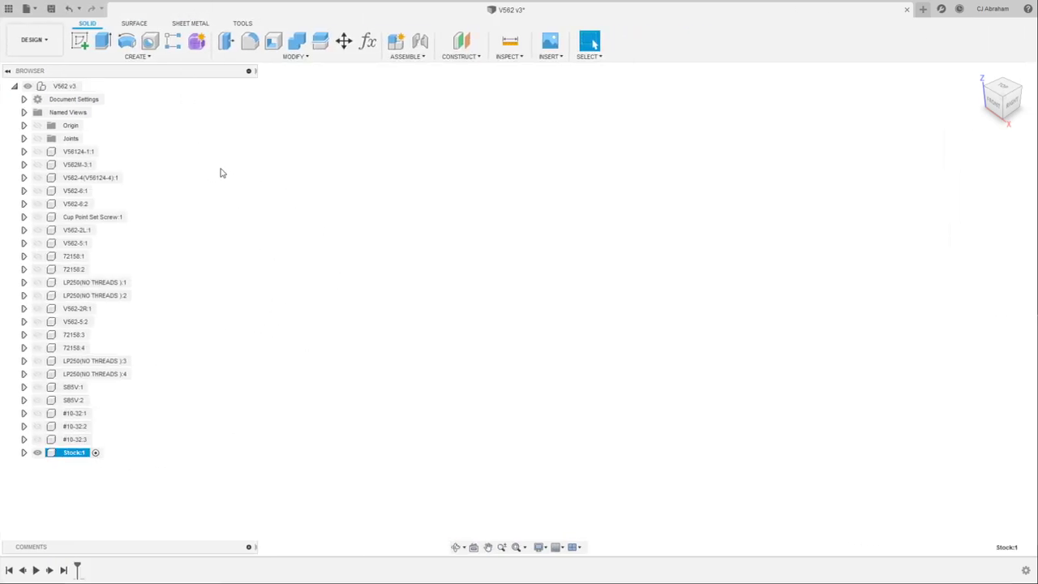
right_click(67, 86)
click(254, 475)
click(24, 453)
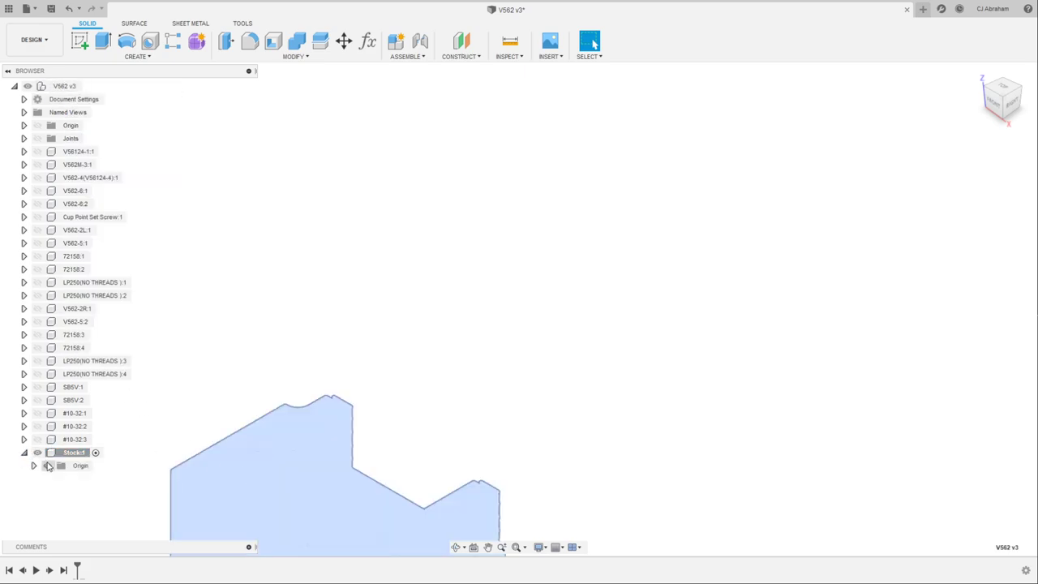
scroll(579, 216, down, 3)
scroll(579, 216, up, 4)
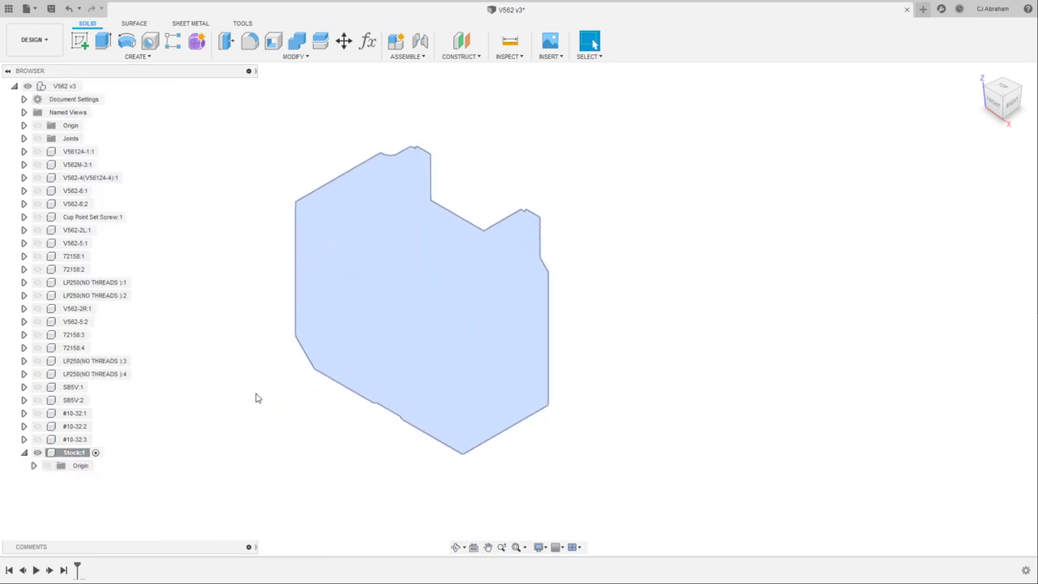
click(46, 466)
shift+middle_drag(567, 204, 498, 301)
right_click(400, 332)
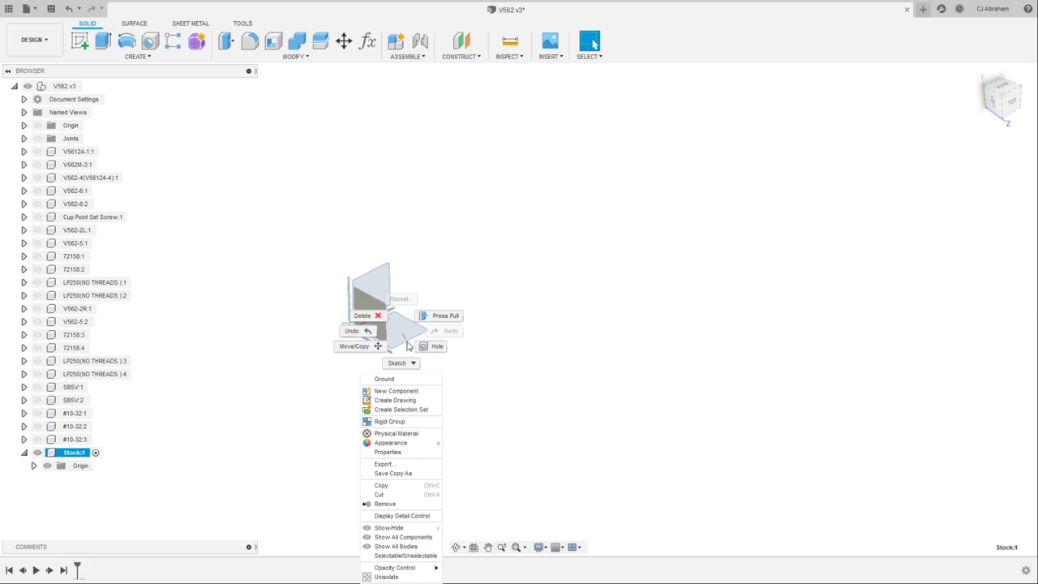
click(474, 395)
Hide the Stock:1 origin planes and make Stock:1 the active component again
click(46, 466)
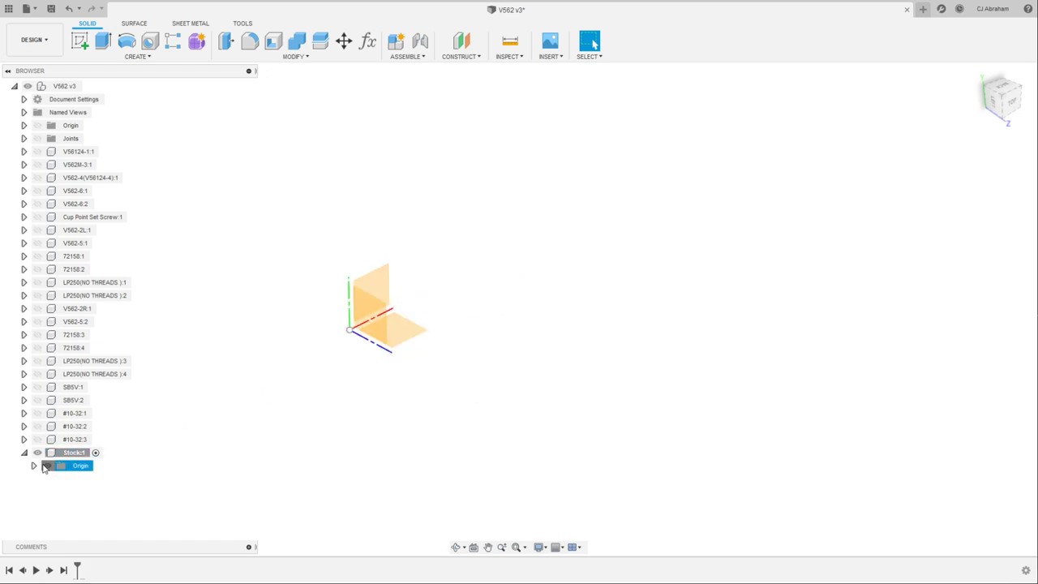
click(45, 468)
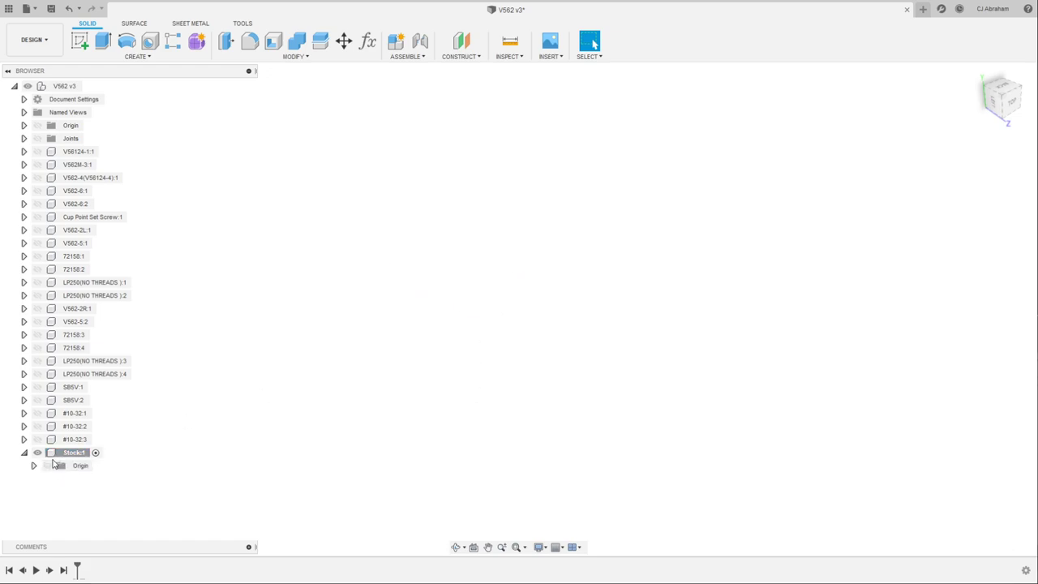
click(24, 453)
click(87, 86)
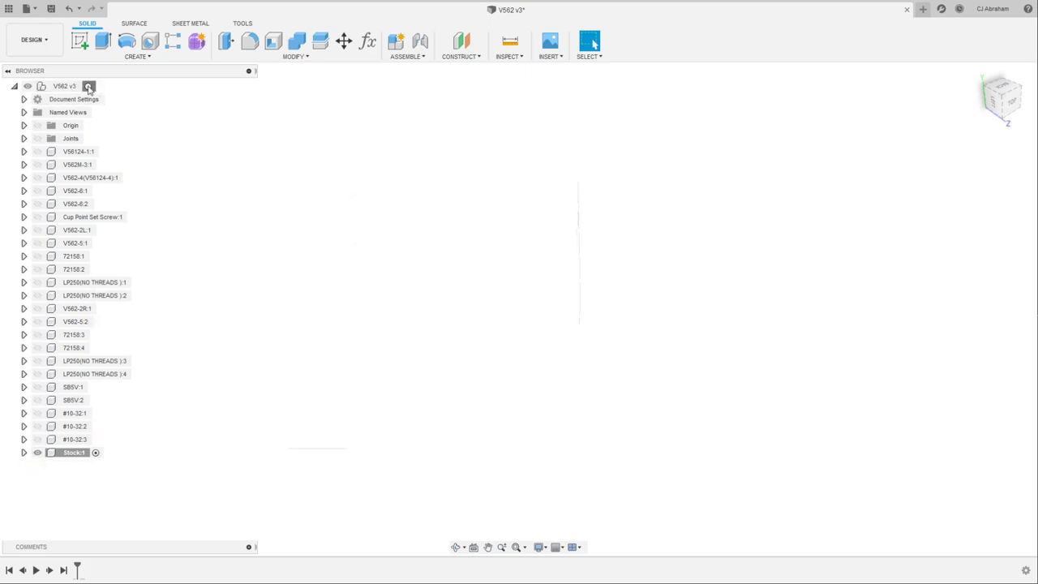
click(23, 453)
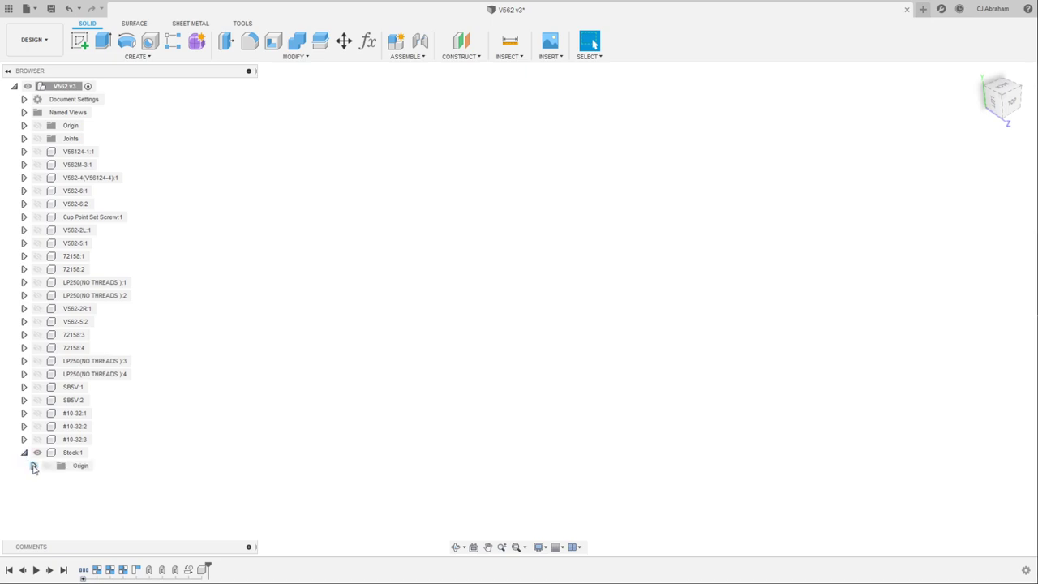
right_click(489, 310)
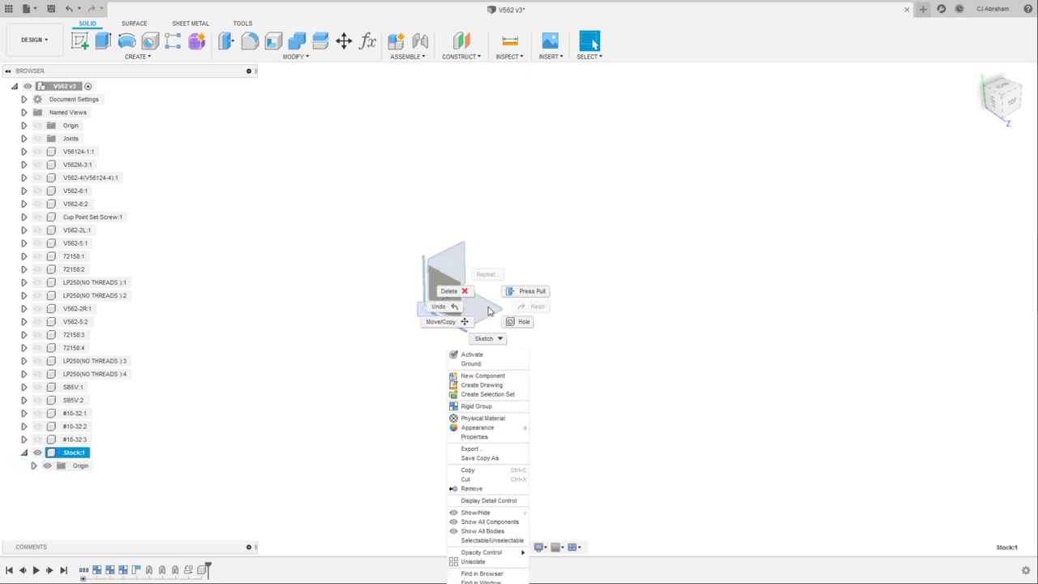
click(477, 355)
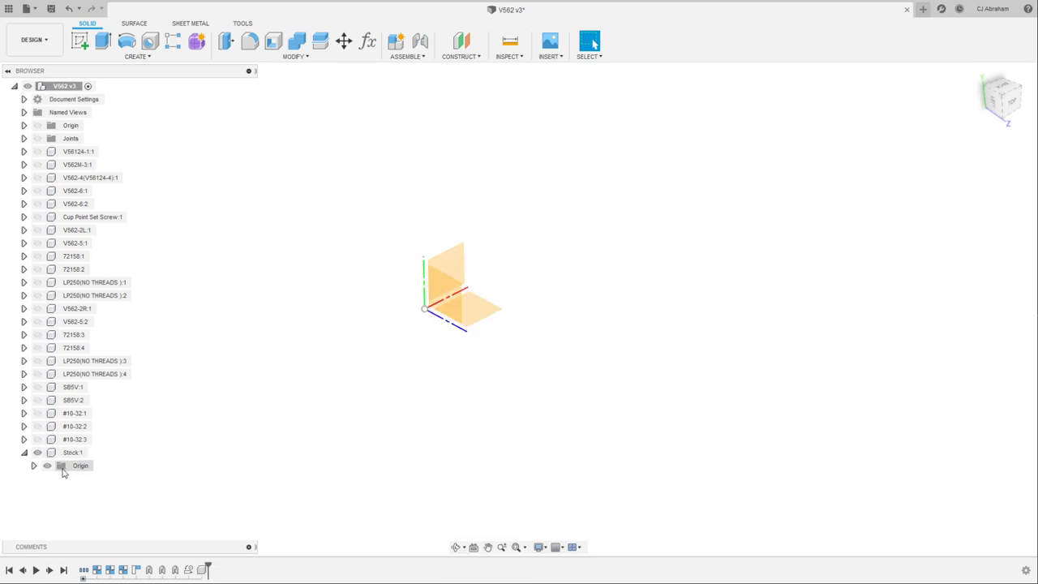
click(94, 454)
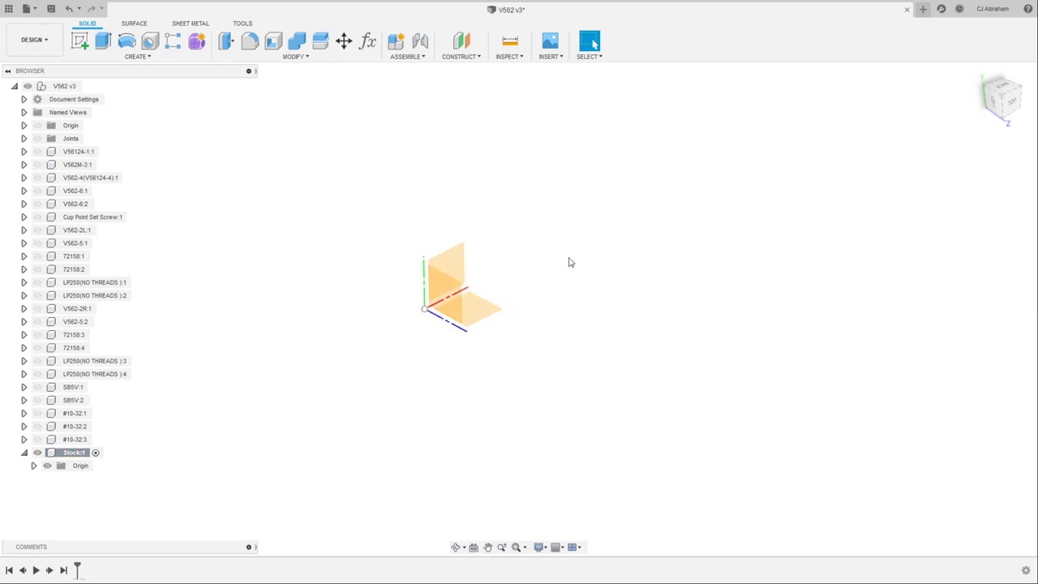
Sketch a Center Rectangle on the Stock:1 XY plane, anchored at the origin
right_click(479, 310)
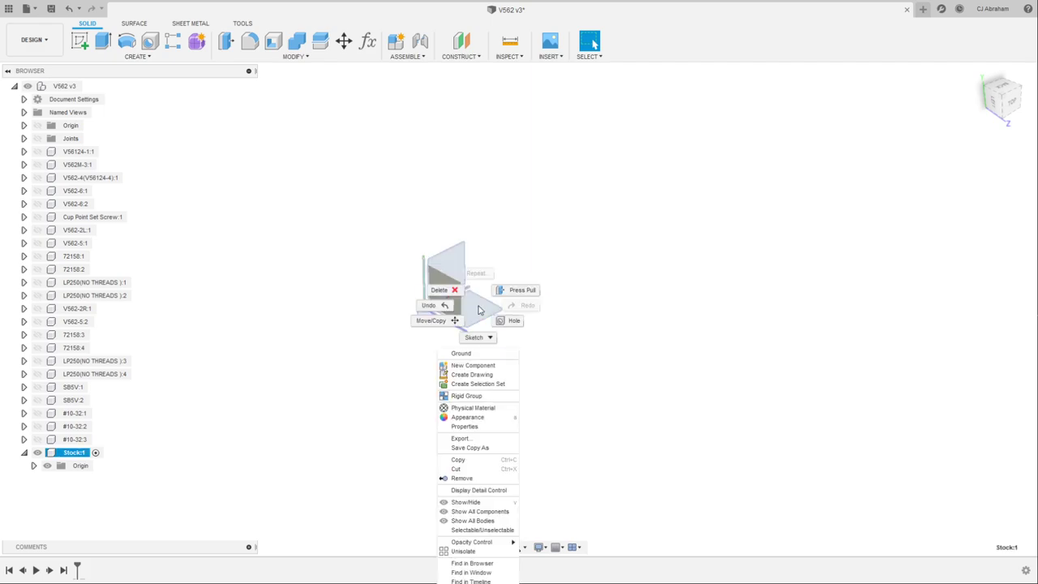
click(476, 337)
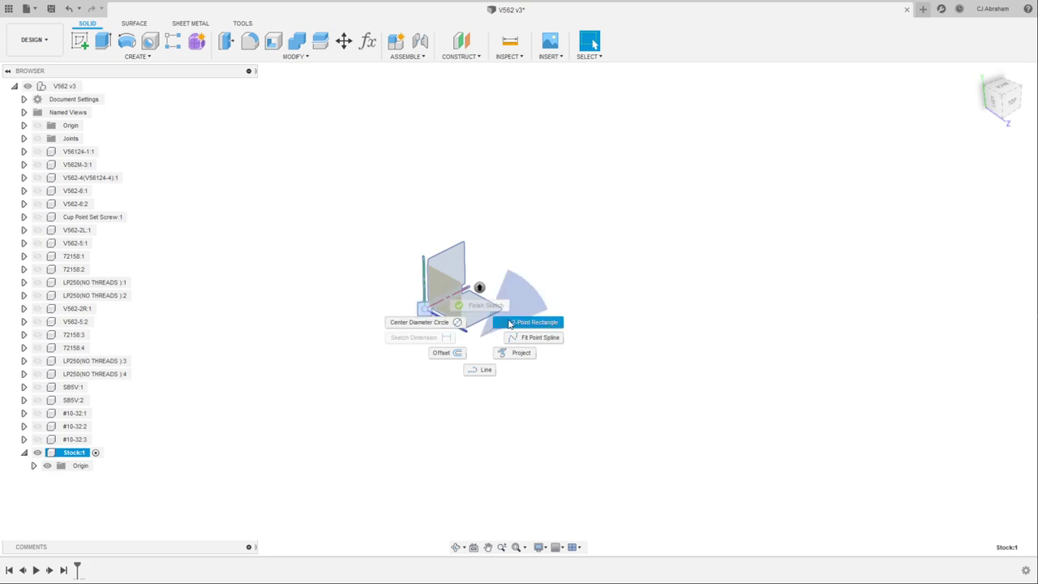
click(533, 322)
click(478, 322)
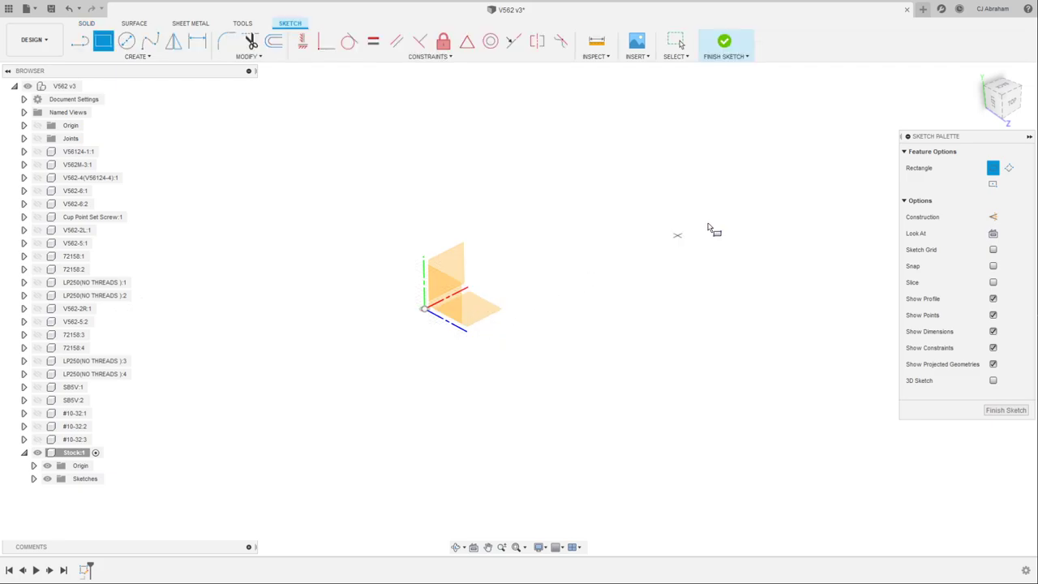
click(423, 309)
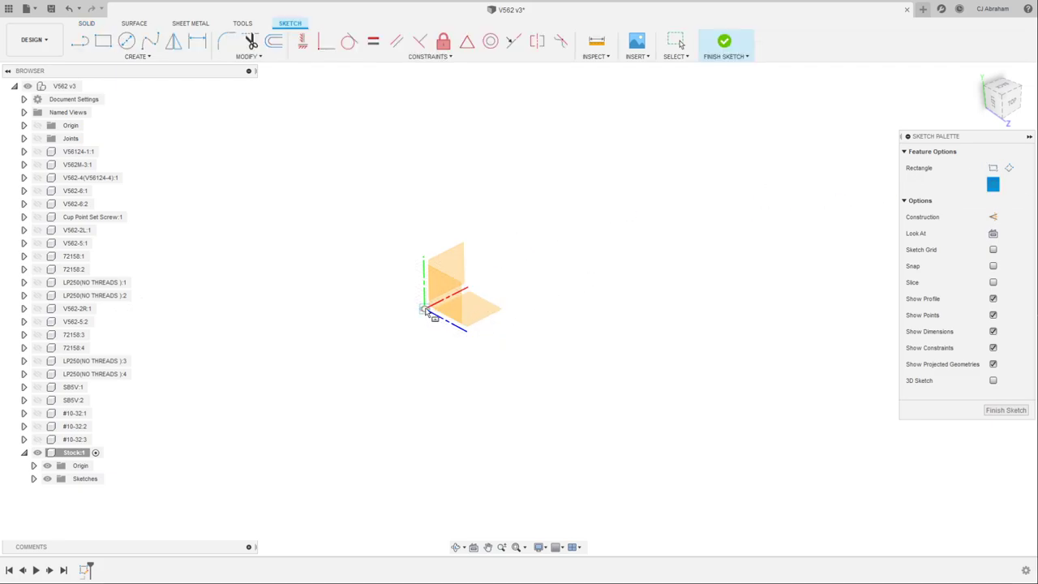
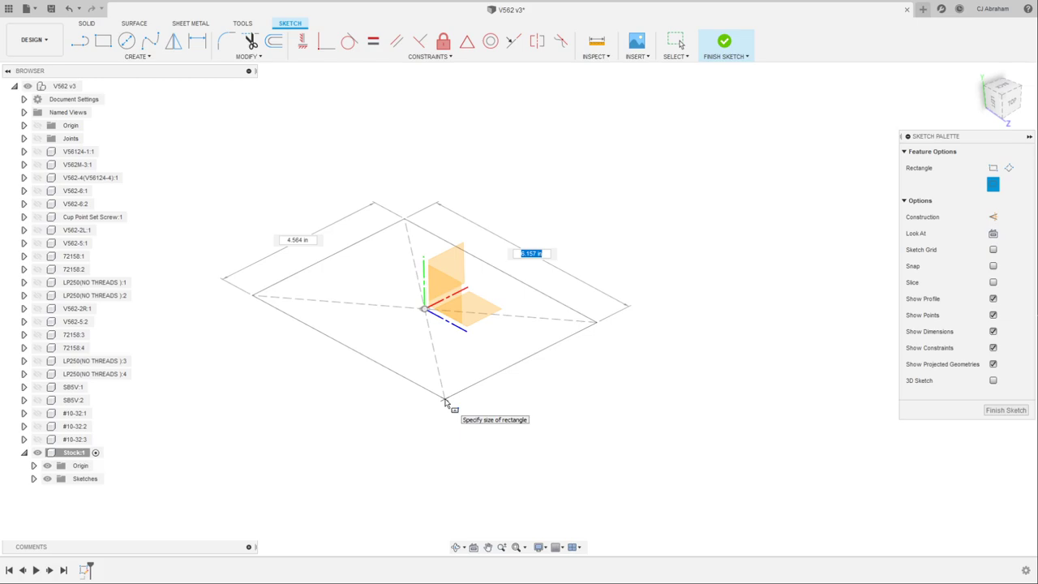
Dimension the stock rectangle to stockX by stockY and finish the sketch
text(stock)
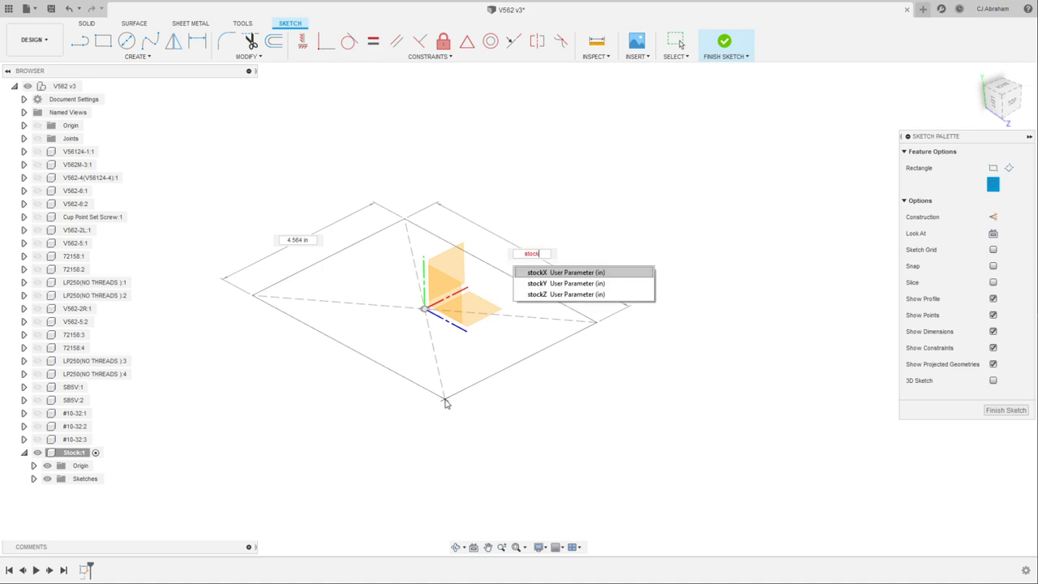
text(X)
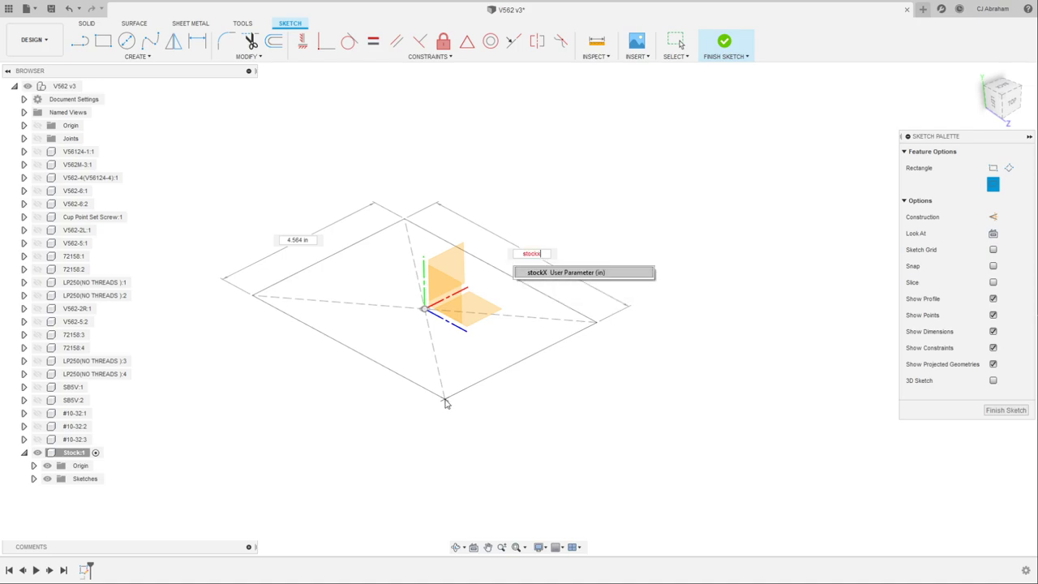
key(Return)
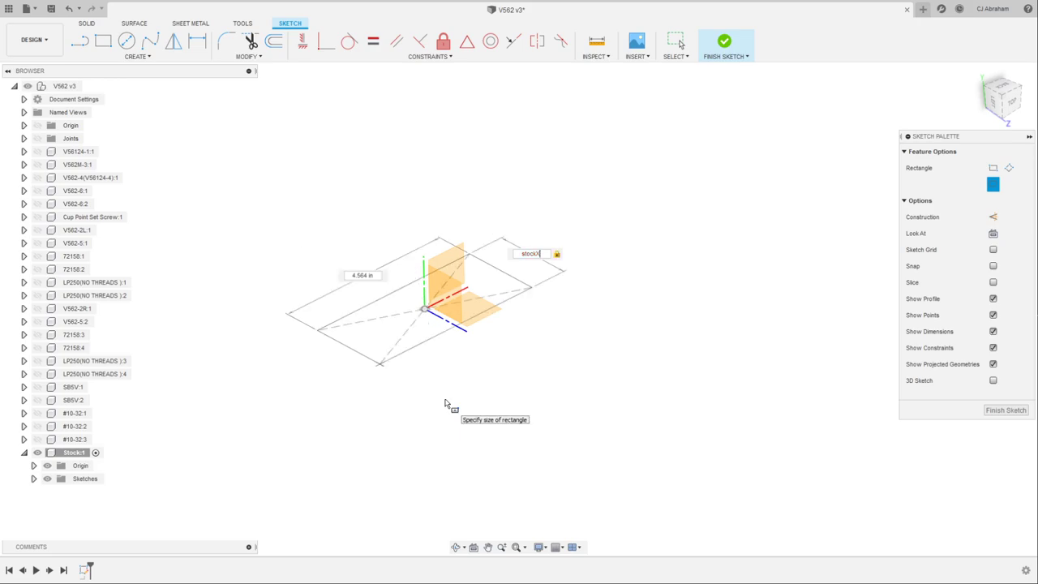
key(Tab)
text(s)
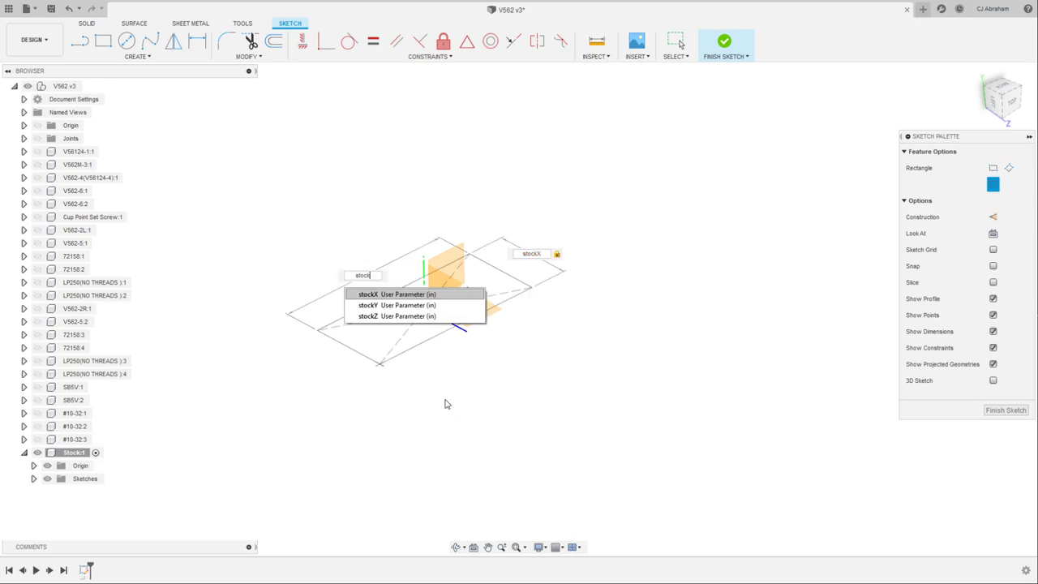
key(Down)
key(Return)
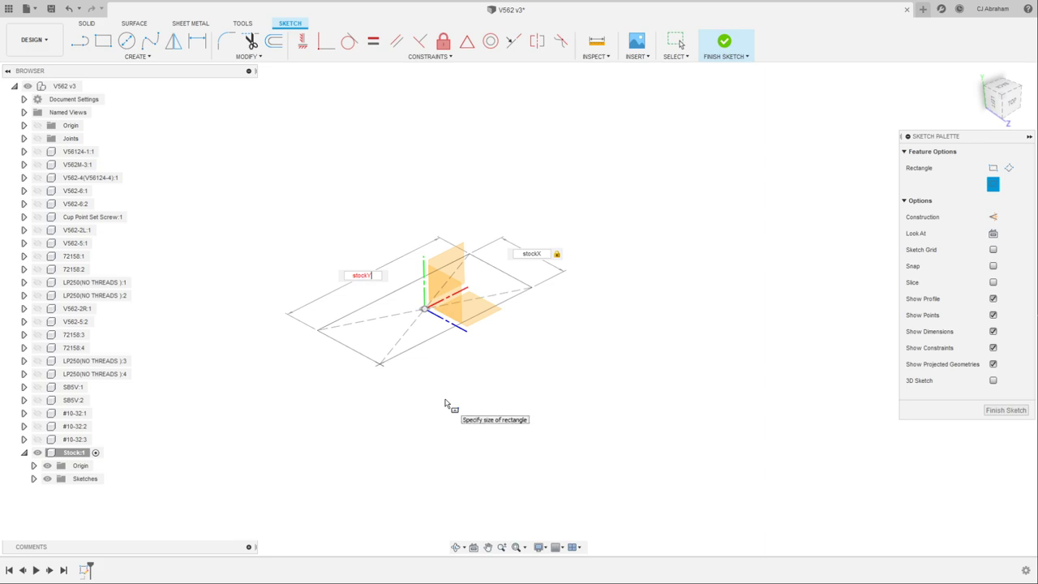
key(Return)
key(Escape)
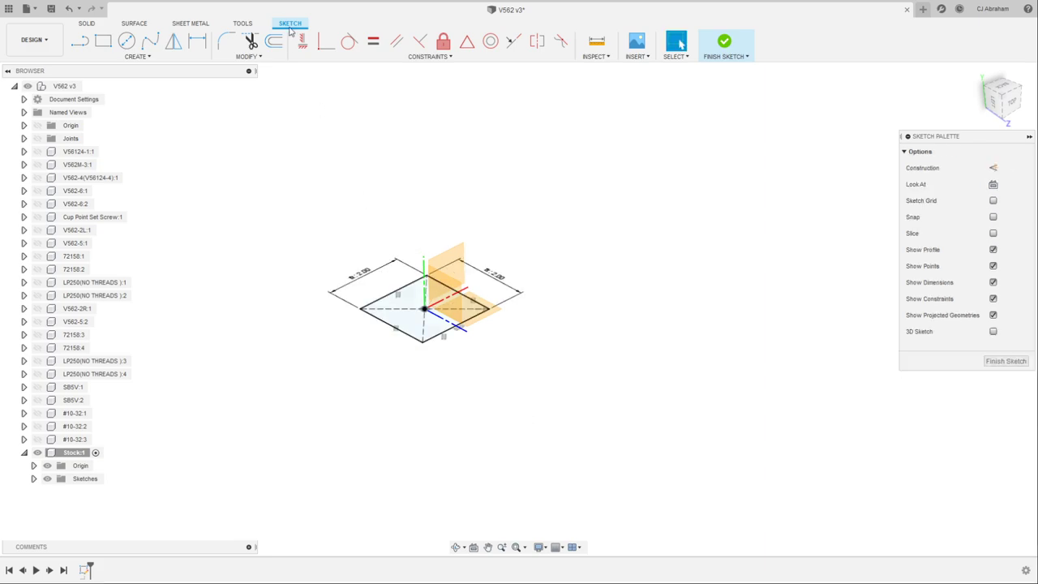
click(87, 23)
Extrude the rectangle profile by stockZ to create the stock body
click(103, 41)
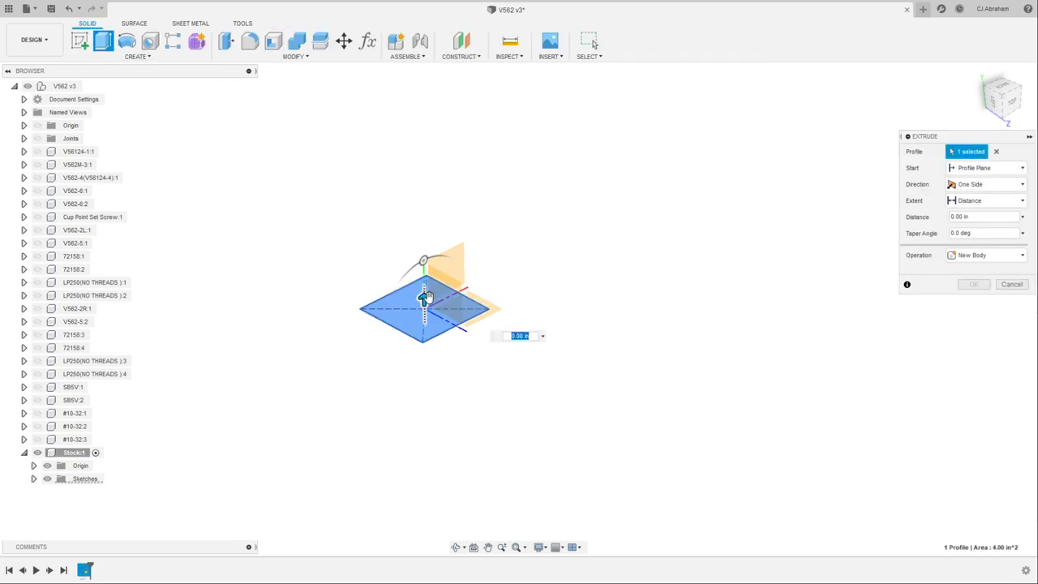
drag(424, 298, 422, 239)
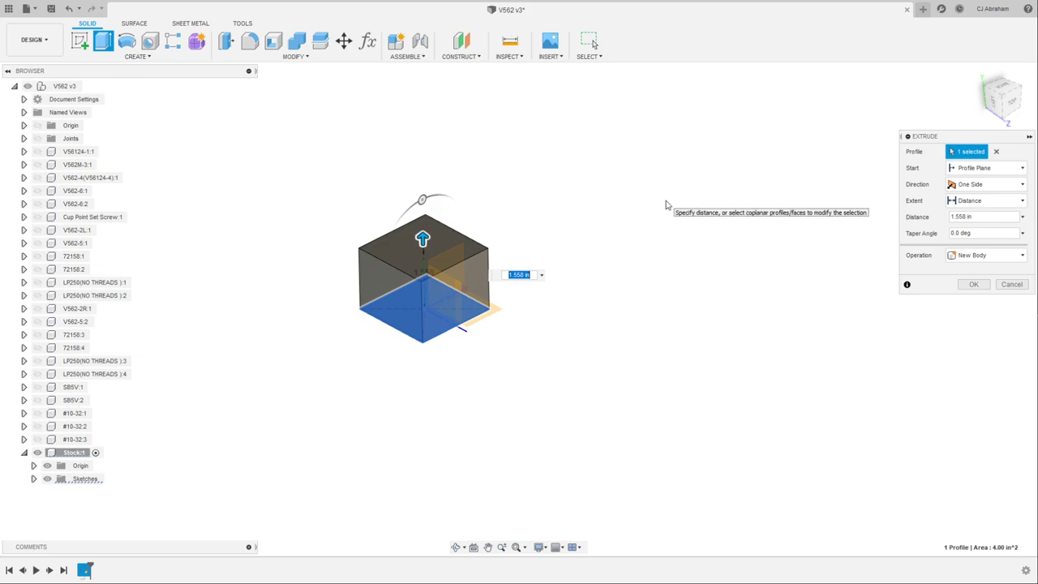
text(sto)
click(581, 315)
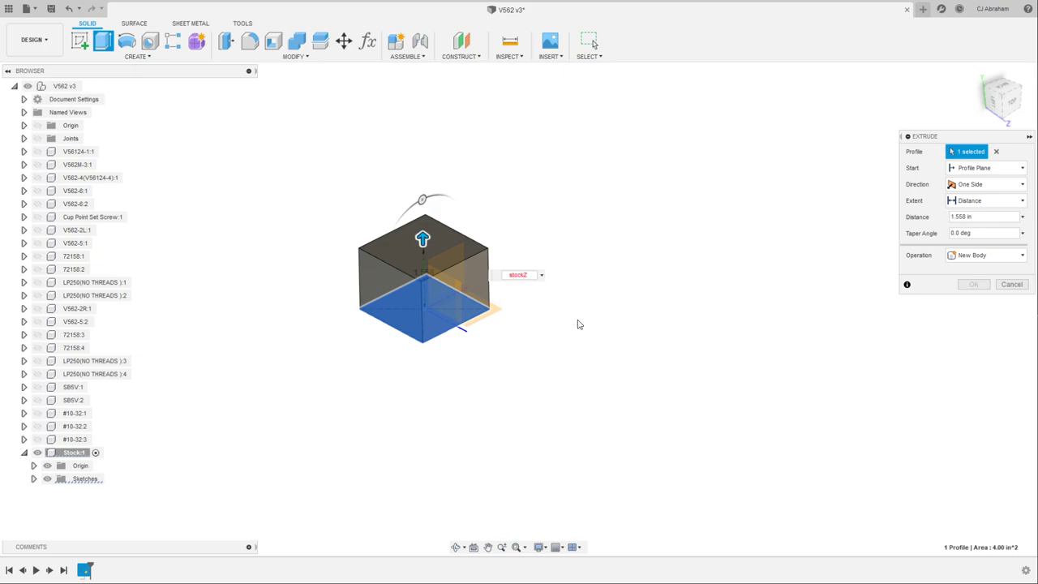
click(973, 285)
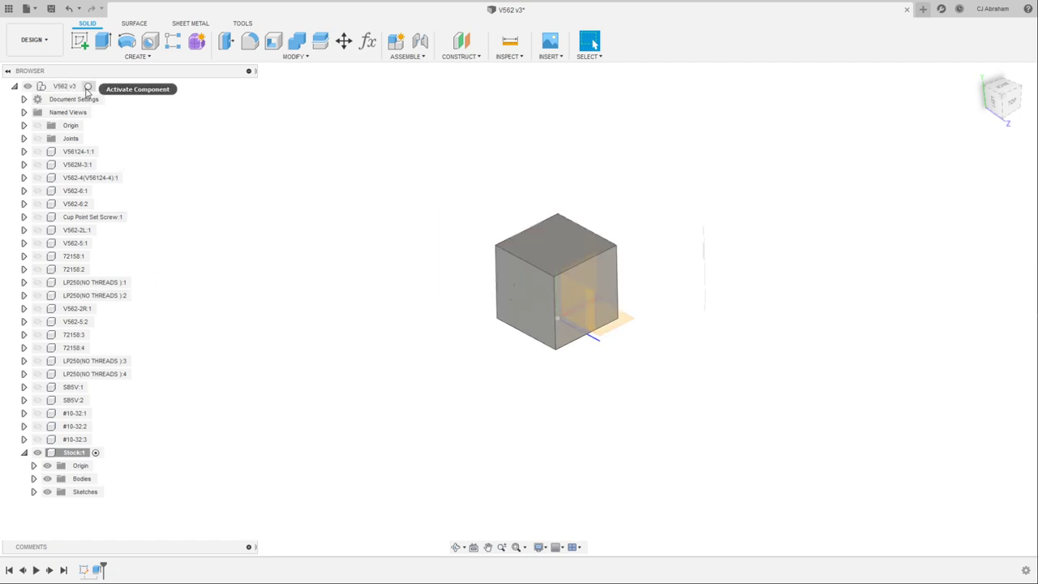
Activate the top-level assembly and show all of the vise's components
click(87, 86)
right_click(69, 87)
click(117, 284)
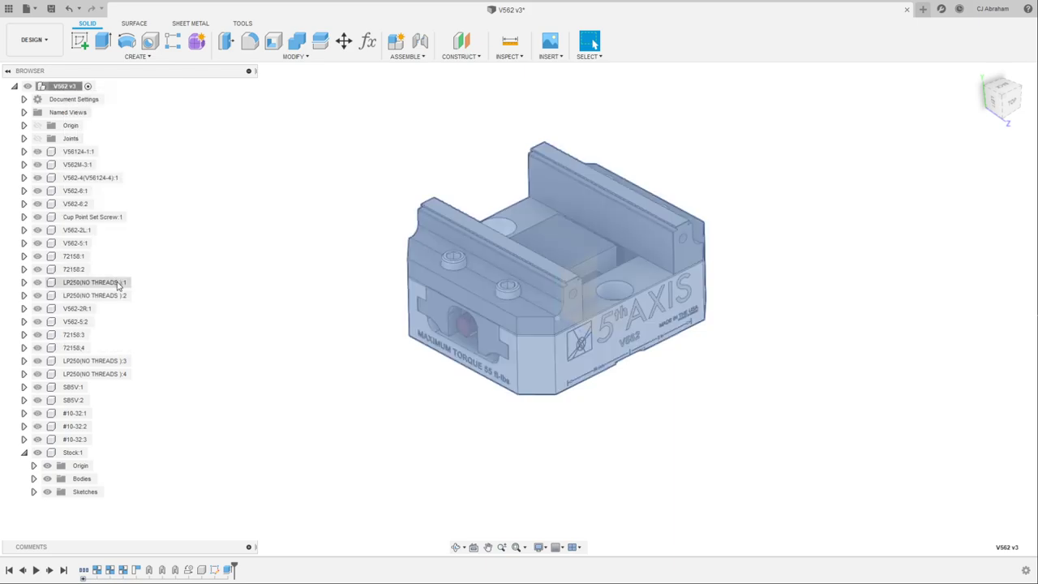
click(677, 246)
shift+middle_drag(677, 246, 589, 48)
click(590, 41)
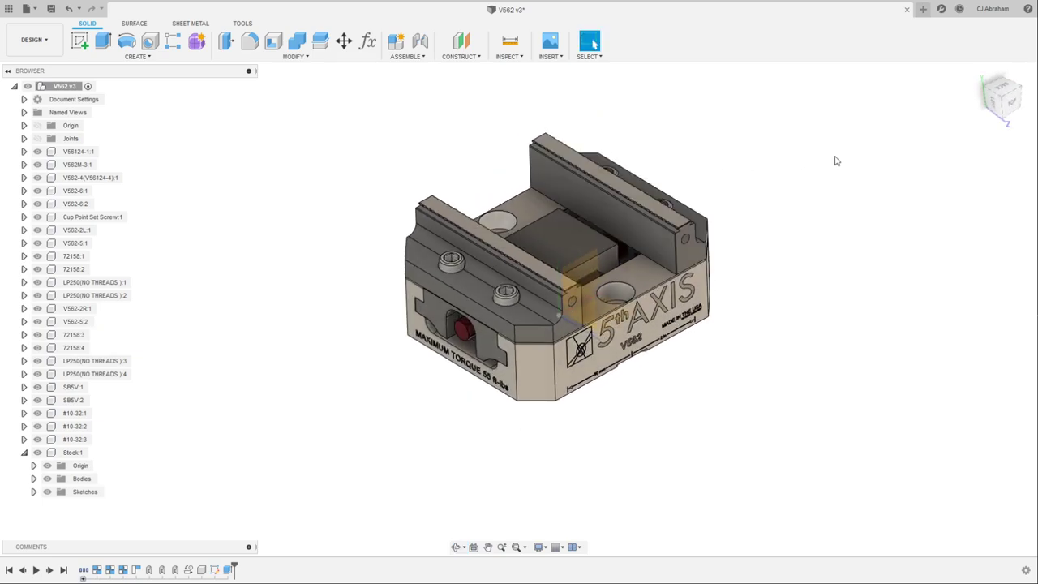
Drag the stock block up above the vise and capture its new position
drag(579, 259, 475, 202)
scroll(602, 357, up, 2)
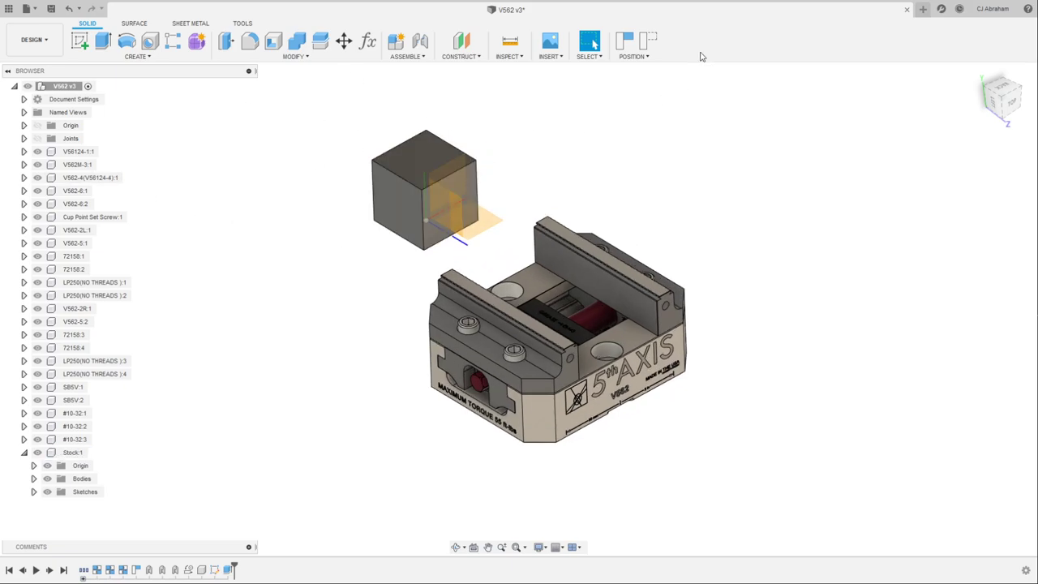
click(625, 41)
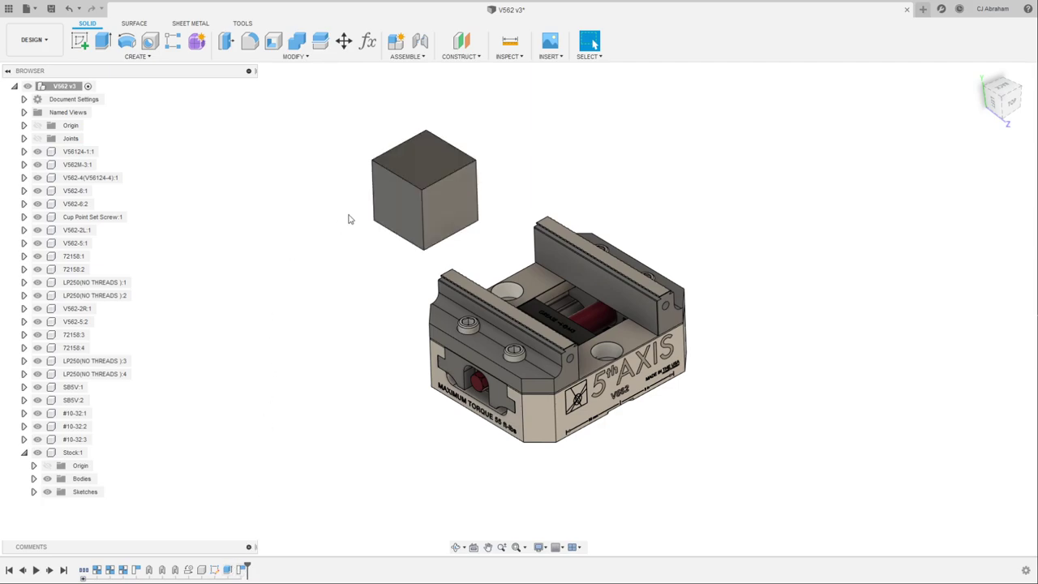
scroll(691, 138, up, 3)
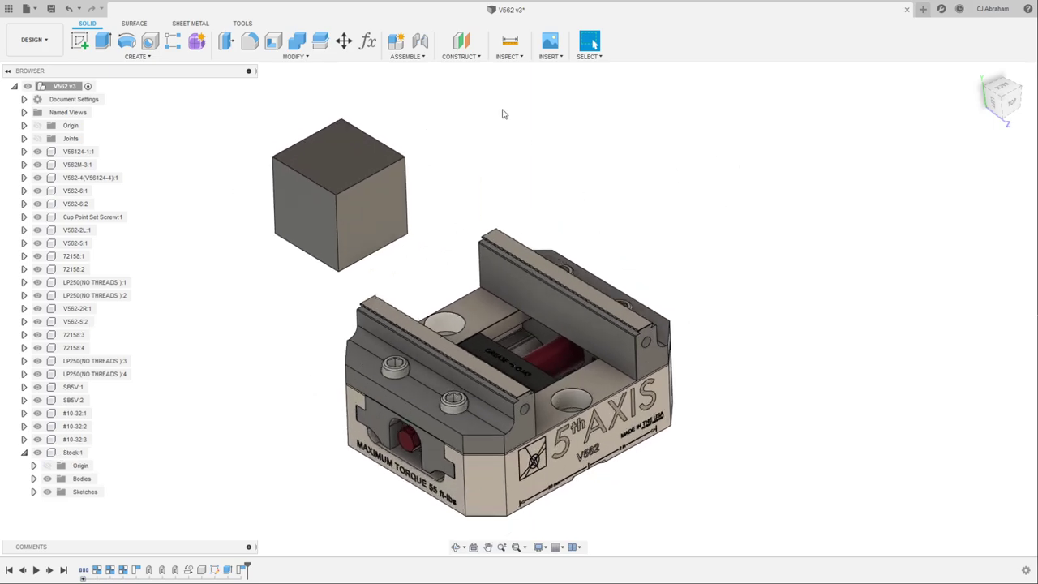
click(548, 302)
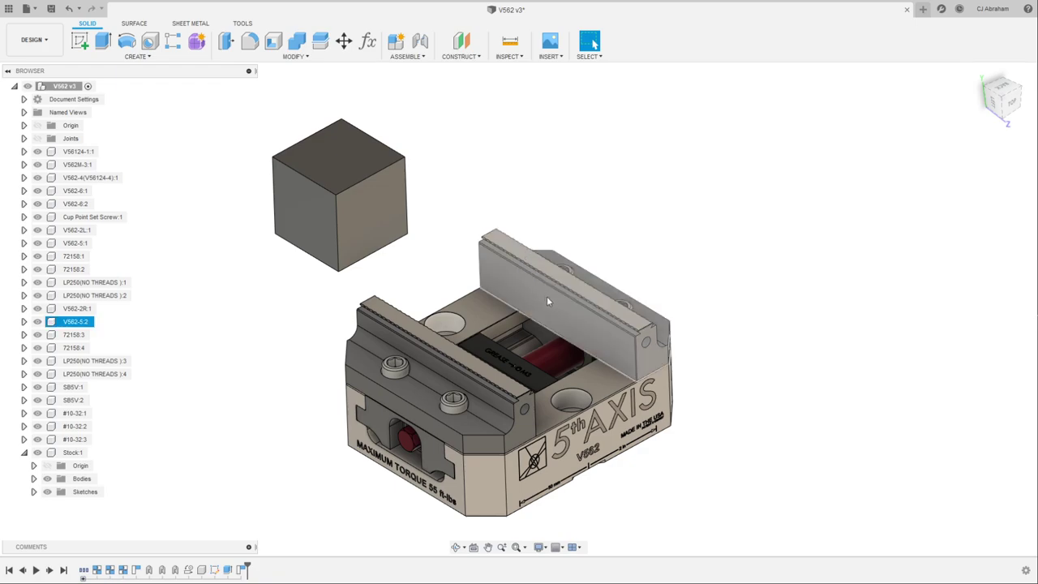
click(621, 190)
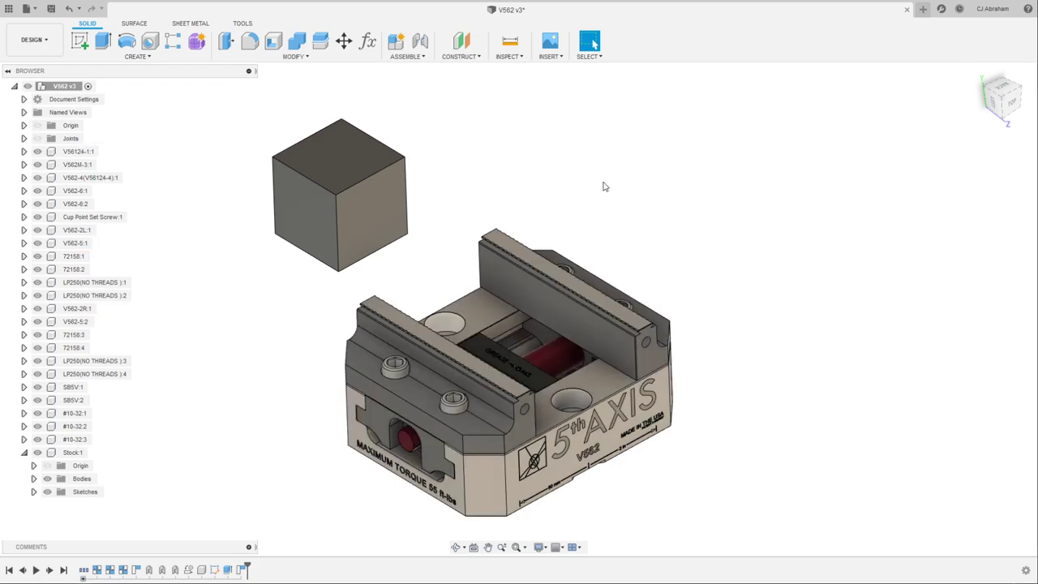
click(412, 57)
Start Measure and orbit into a side-on close-up of the serrated jaw
click(511, 44)
shift+middle_drag(486, 324, 406, 324)
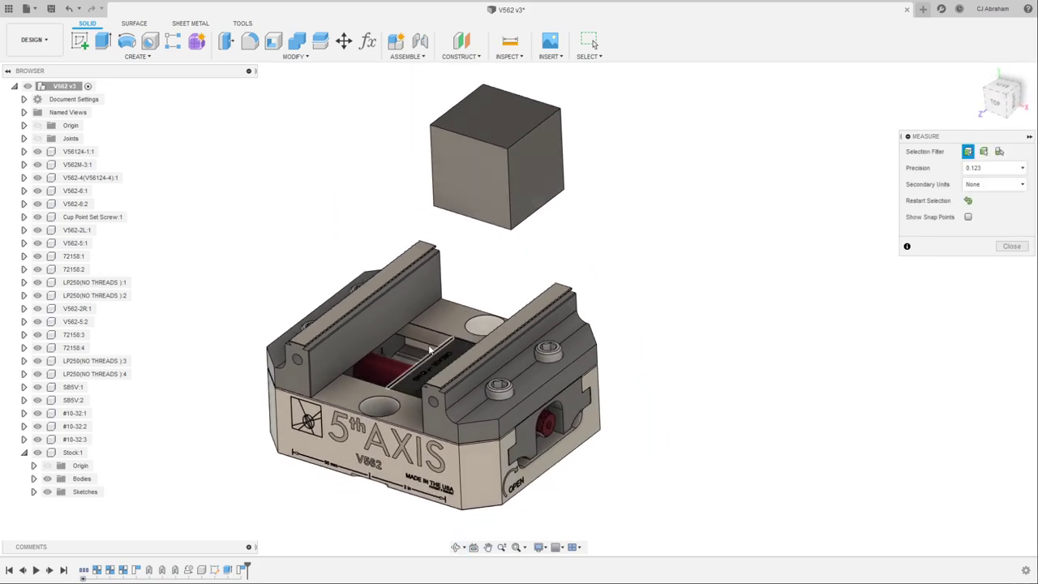
scroll(264, 337, up, 4)
scroll(263, 337, up, 6)
scroll(514, 197, down, 2)
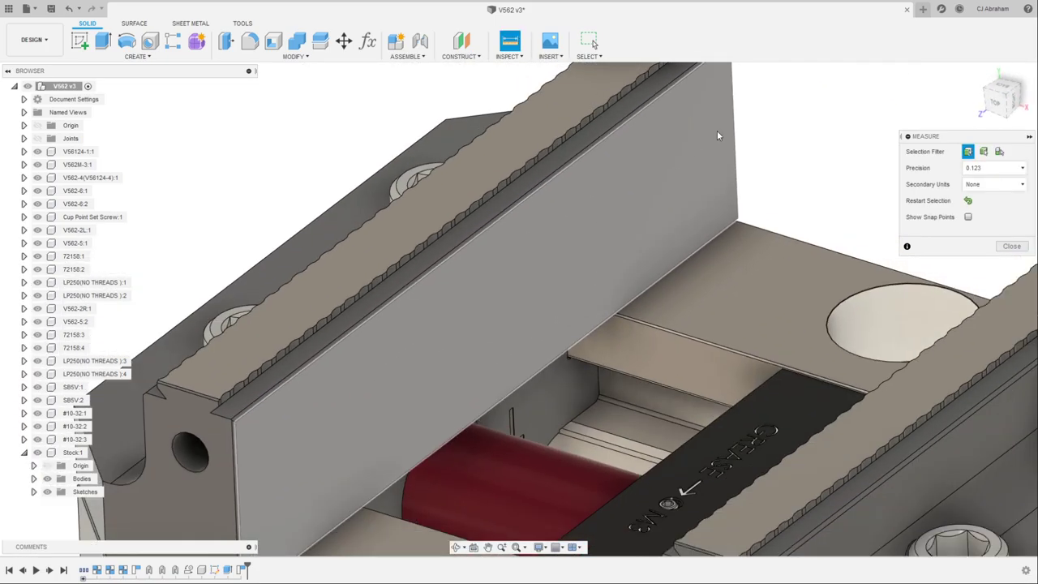
click(1006, 103)
scroll(545, 215, up, 3)
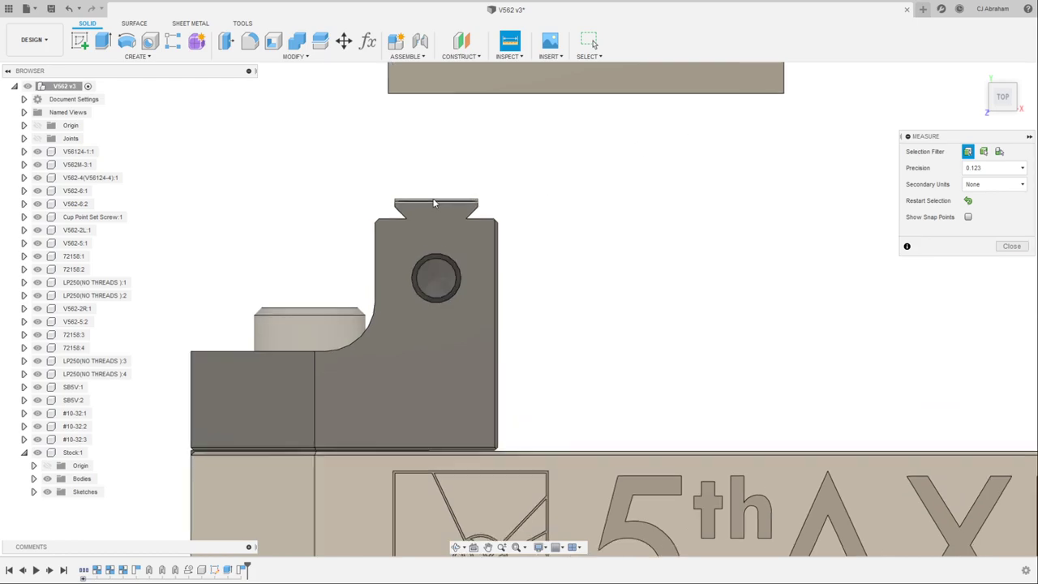
scroll(526, 199, up, 2)
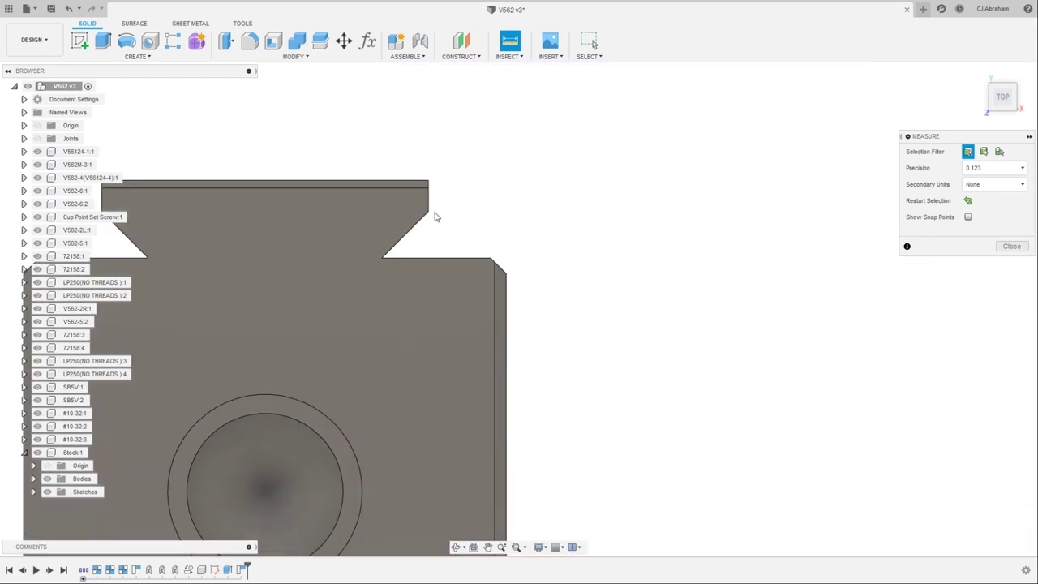
scroll(527, 235, down, 3)
shift+middle_drag(574, 232, 466, 307)
scroll(504, 115, up, 3)
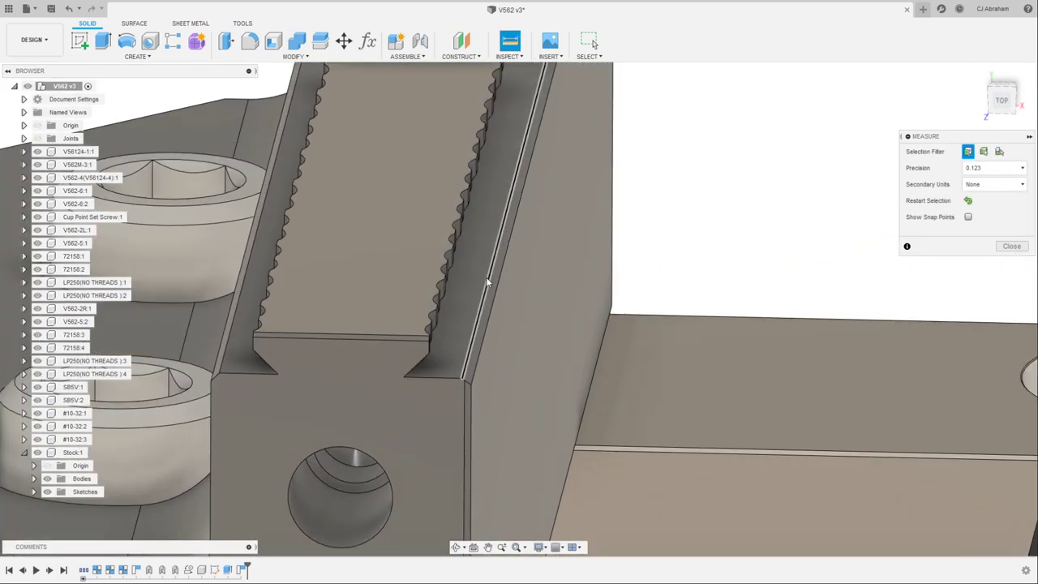
scroll(503, 245, down, 5)
scroll(584, 259, up, 1)
shift+middle_drag(583, 259, 611, 132)
scroll(459, 240, up, 6)
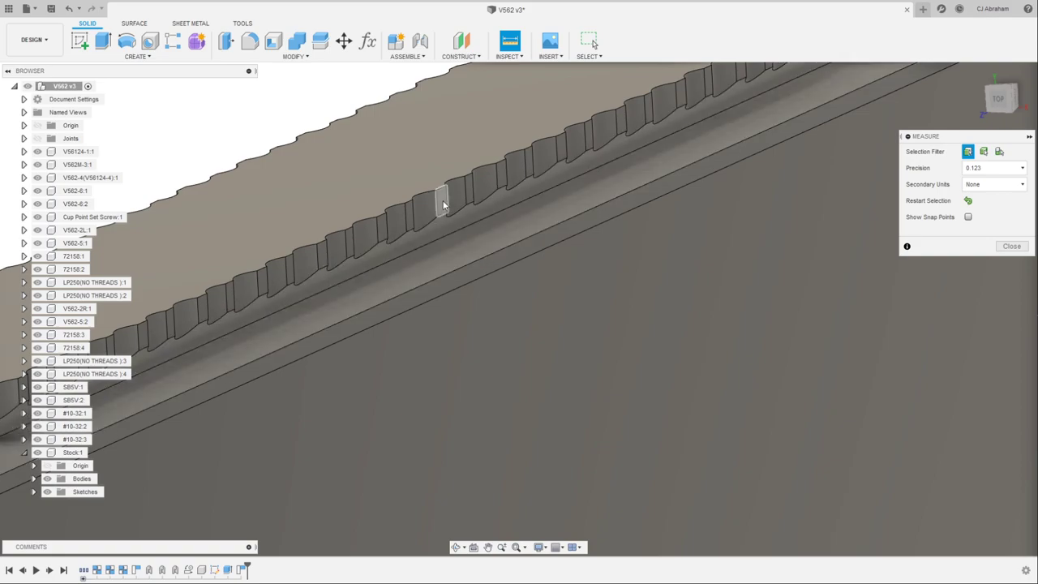
shift+middle_drag(469, 255, 602, 354)
Try trial measurements between the jaw's serration, side and narrow faces
click(459, 218)
click(602, 354)
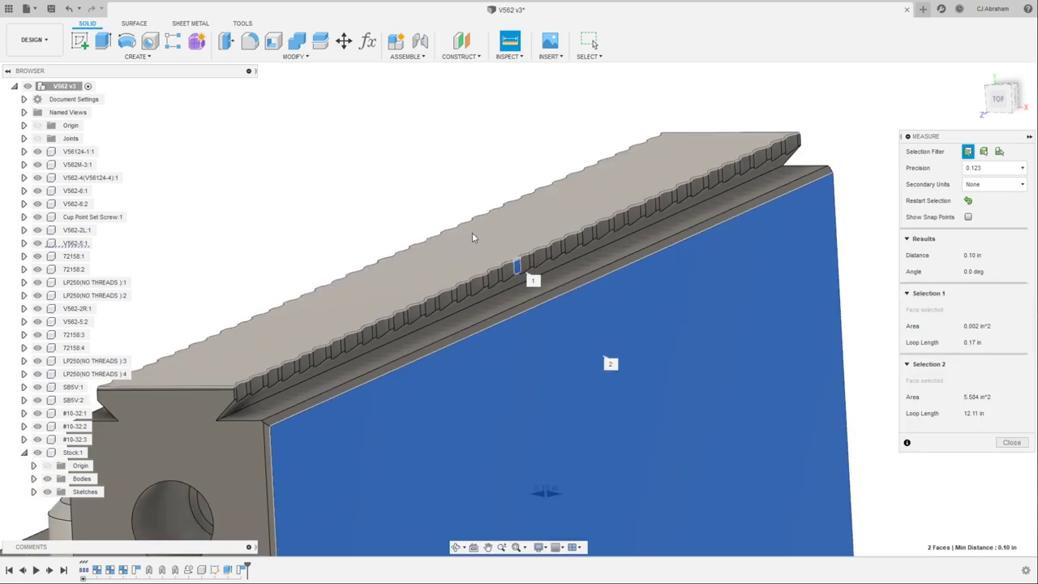
shift+middle_drag(472, 232, 716, 160)
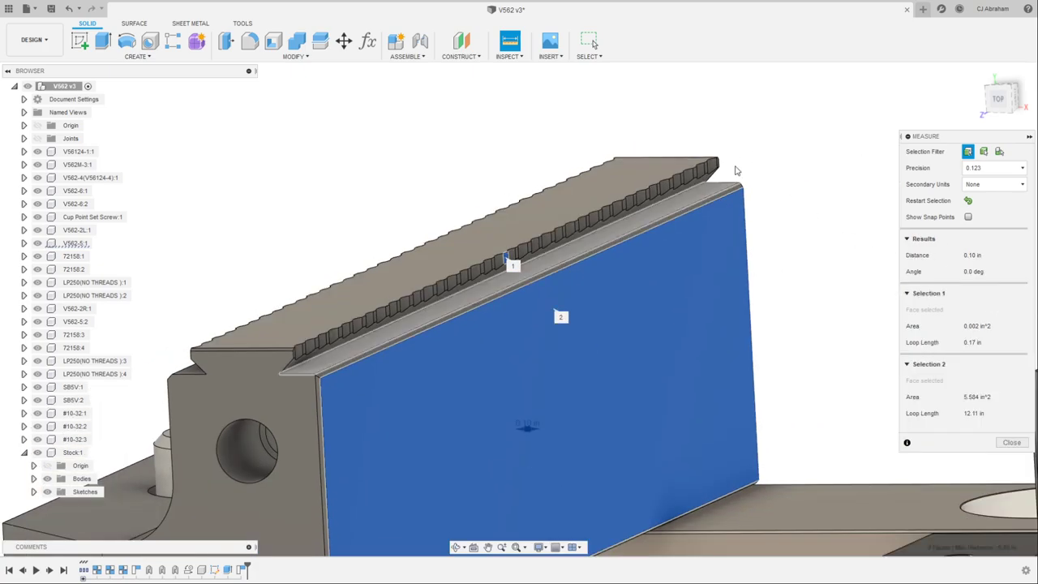
click(968, 200)
shift+middle_drag(529, 228, 544, 236)
scroll(551, 267, up, 5)
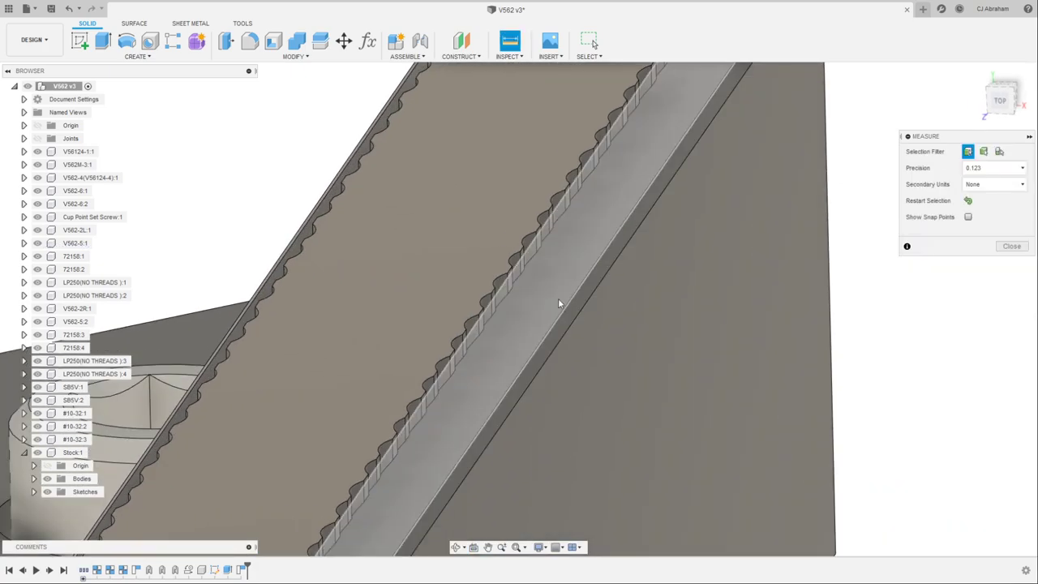
click(559, 301)
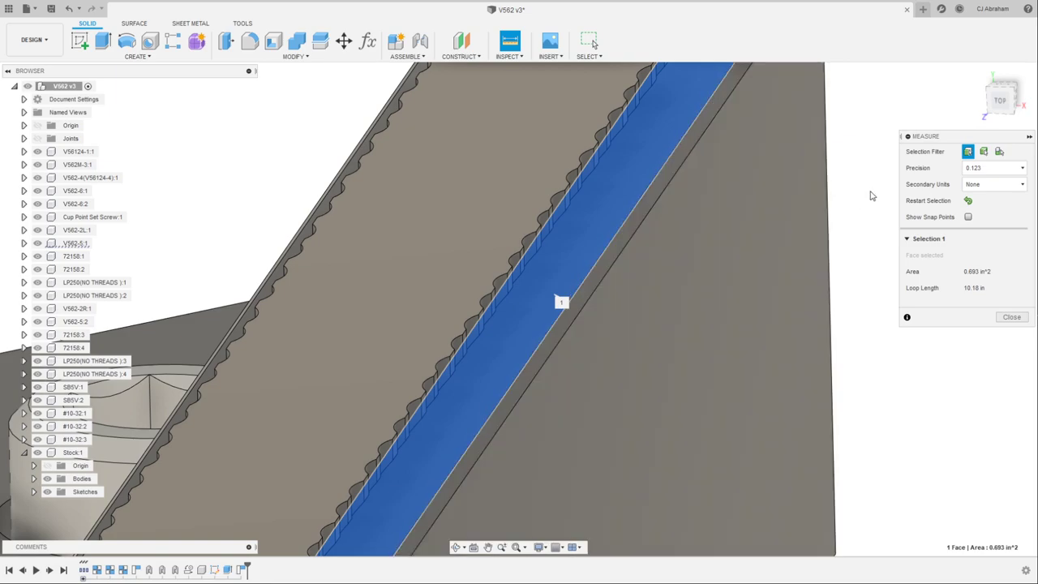
Measure jaw top face to edge at All Decimals, reading 0.12 in, then close
click(967, 201)
click(484, 148)
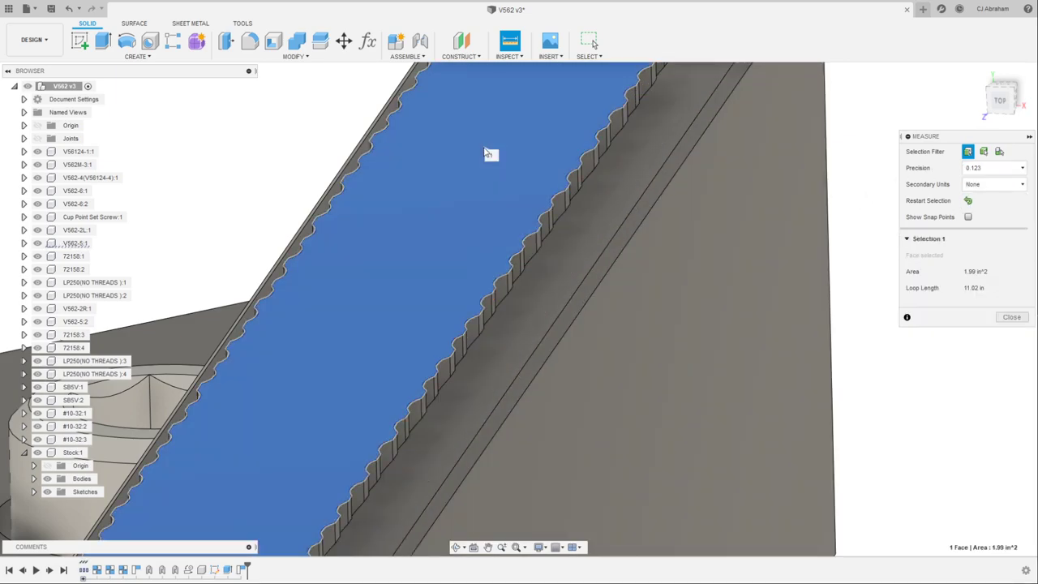
click(593, 292)
scroll(592, 293, down, 5)
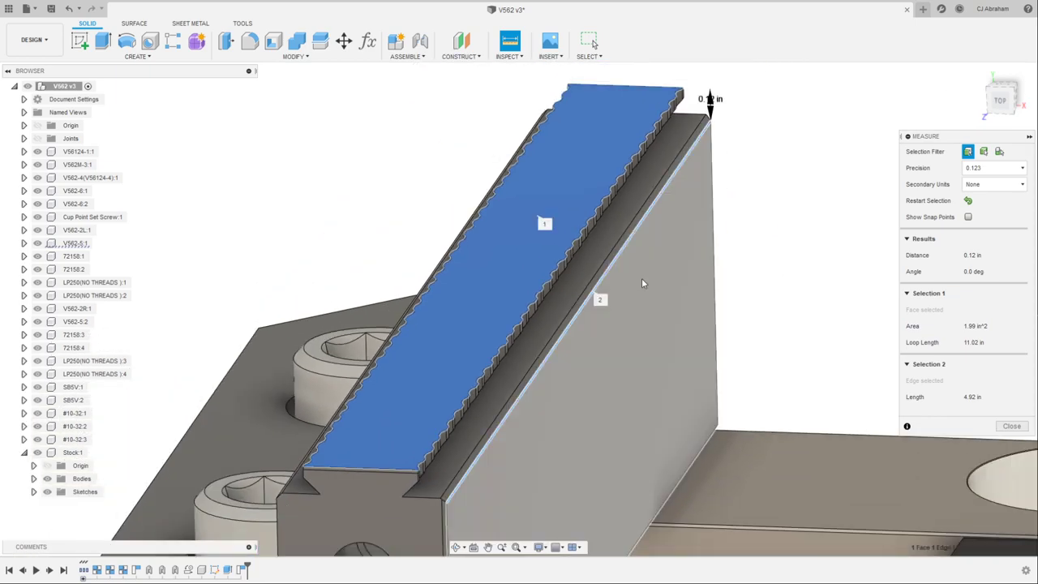
click(993, 168)
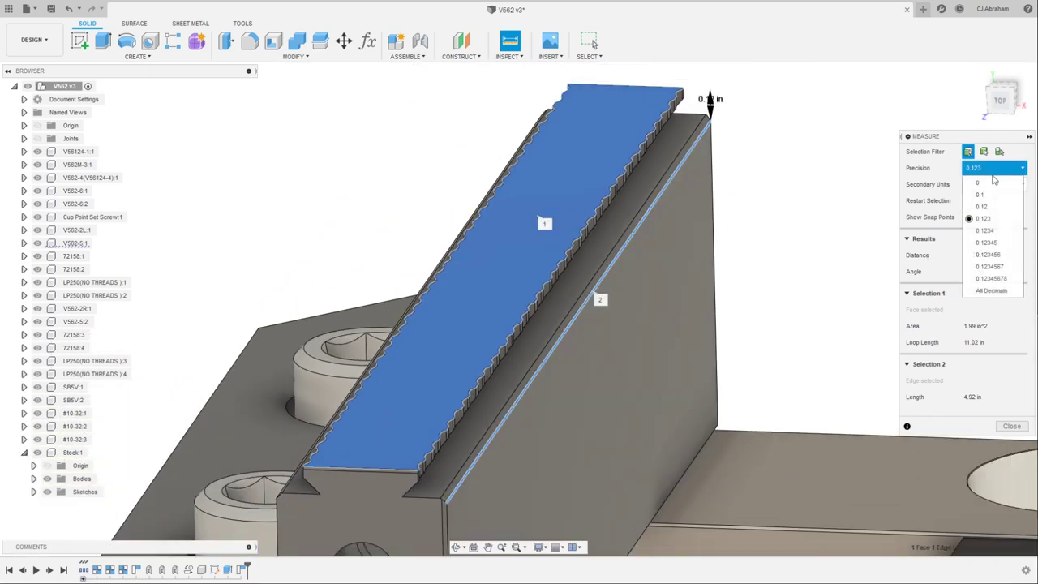
click(991, 291)
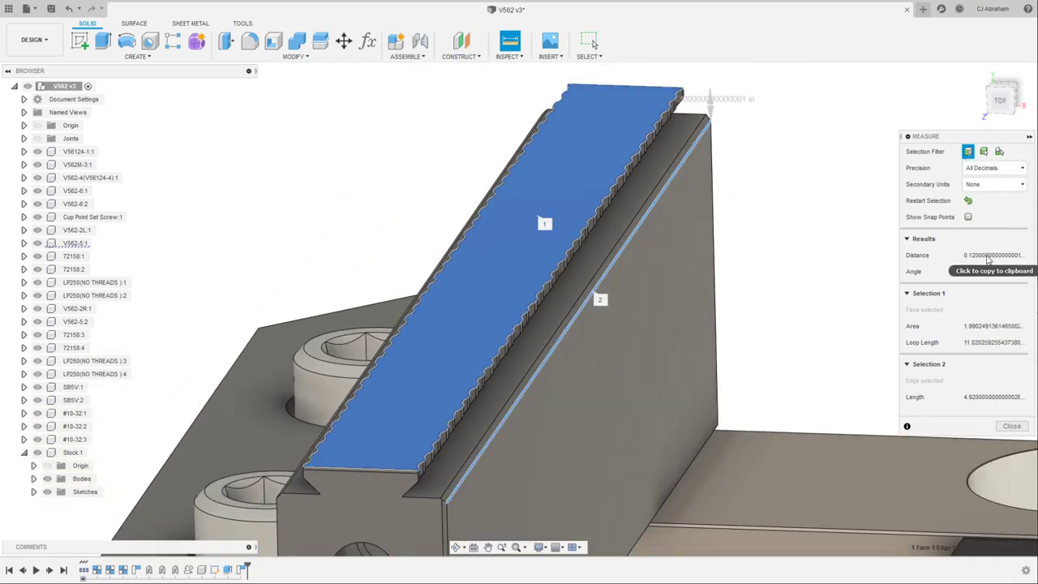
click(1011, 425)
scroll(651, 262, down, 5)
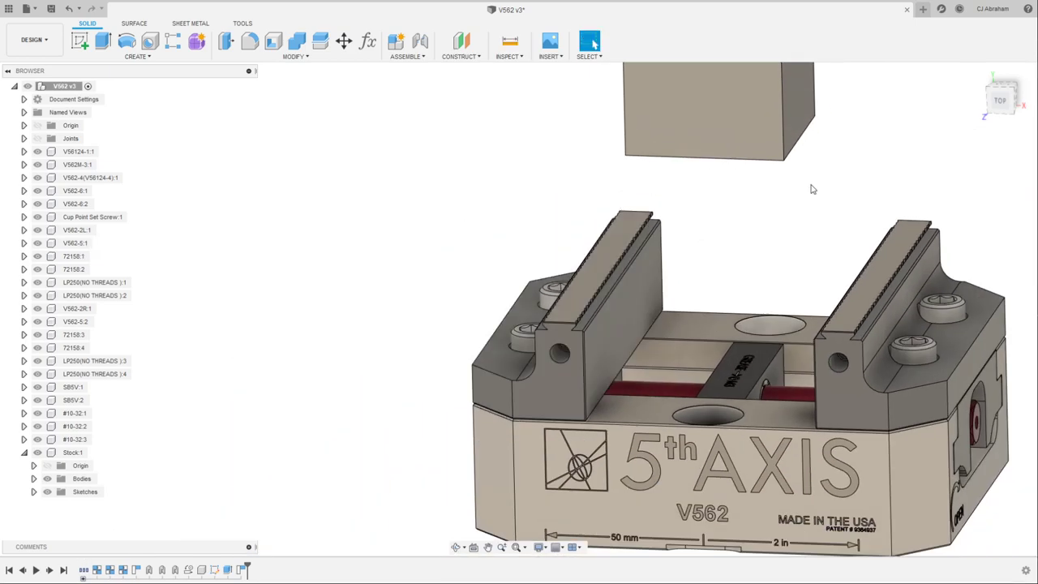
scroll(813, 199, up, 2)
Place a new joint origin on the rear jaw face
click(419, 57)
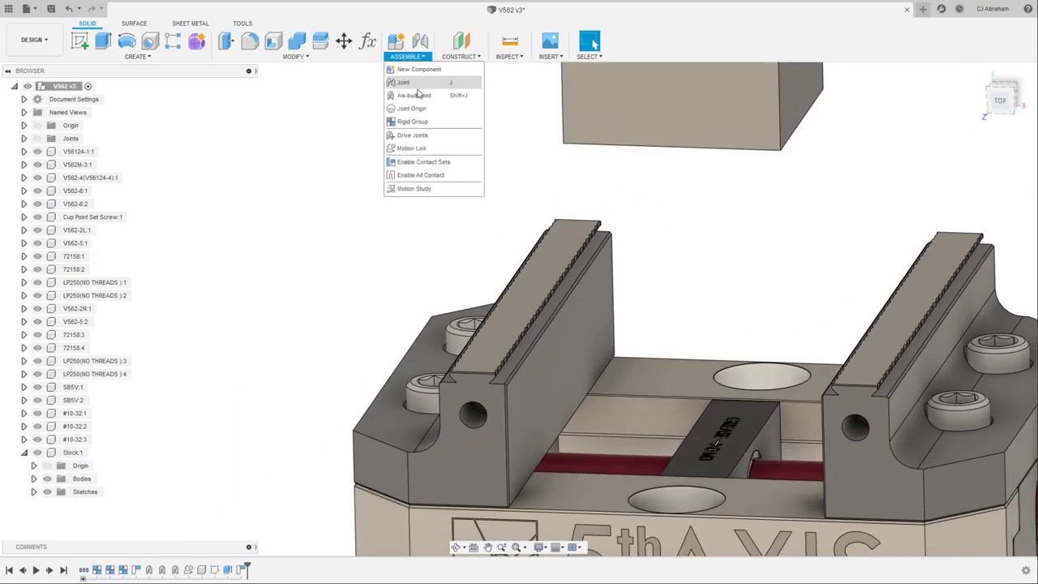
click(421, 122)
scroll(632, 364, up, 3)
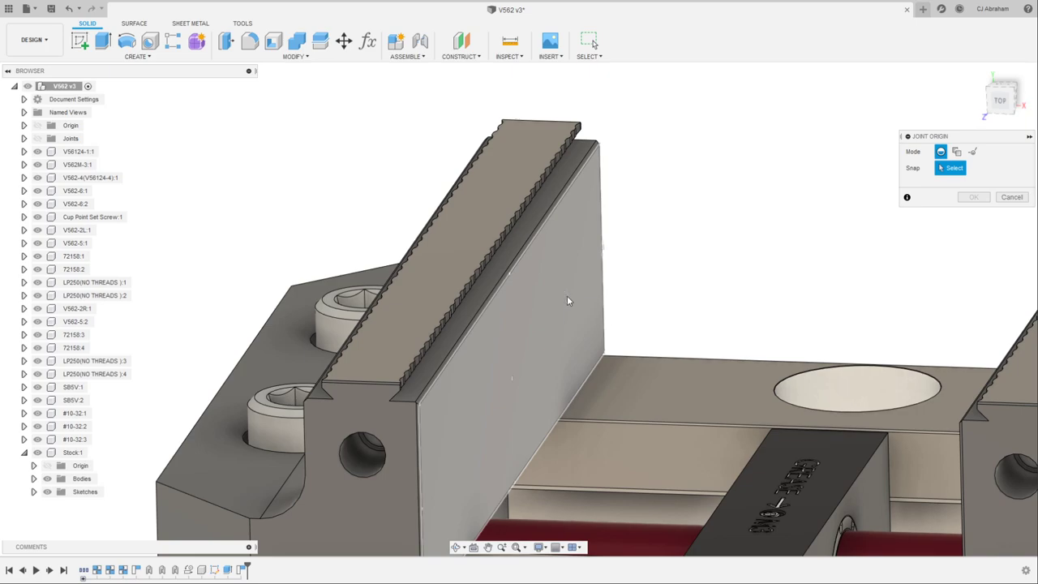
click(514, 278)
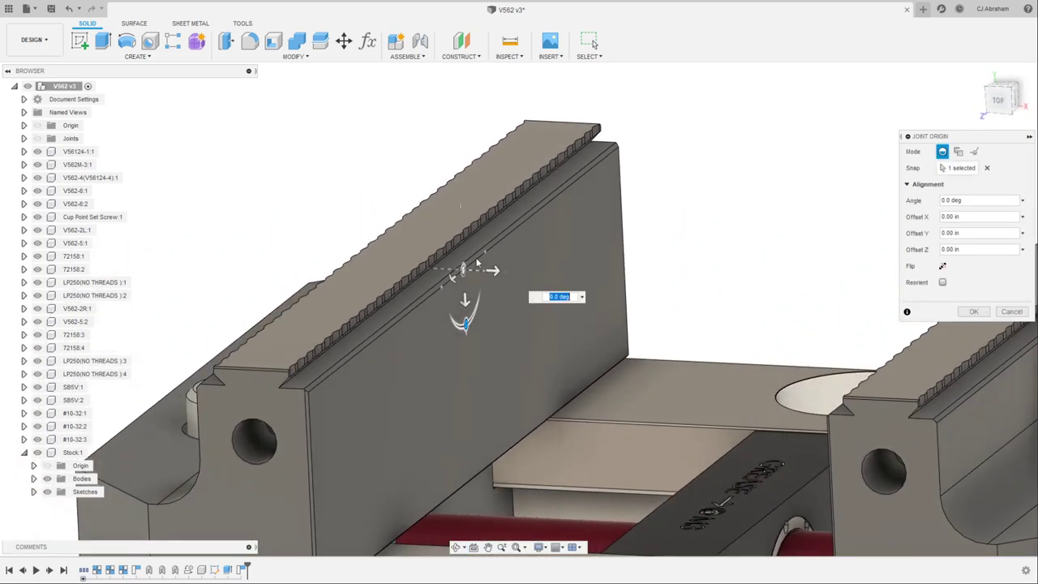
scroll(461, 301, up, 3)
drag(461, 302, 517, 309)
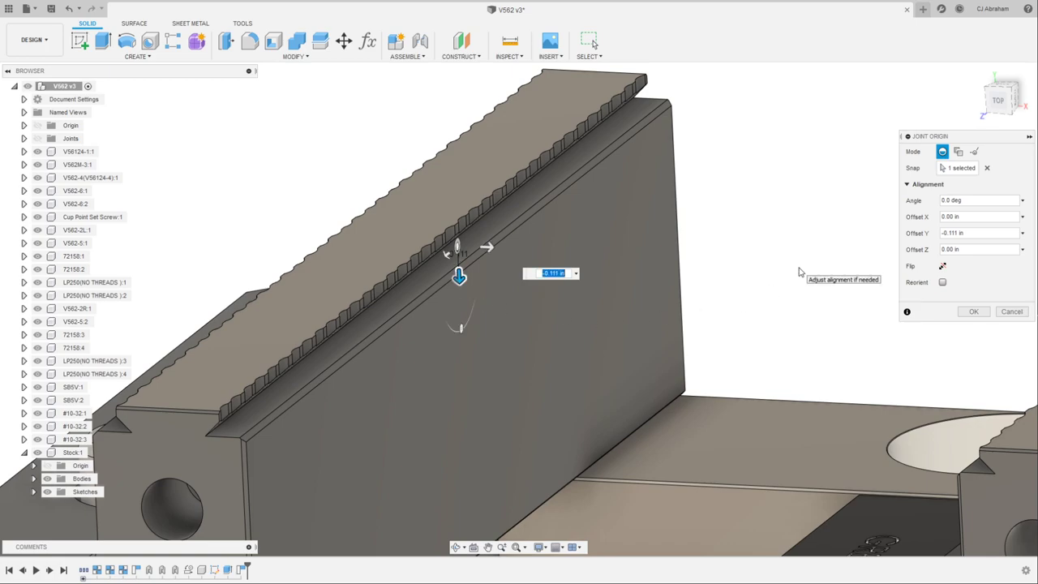
Set the joint origin offsets to Y -0.12 in and Z -0.1 in and confirm
key(BackSpace)
key(Return)
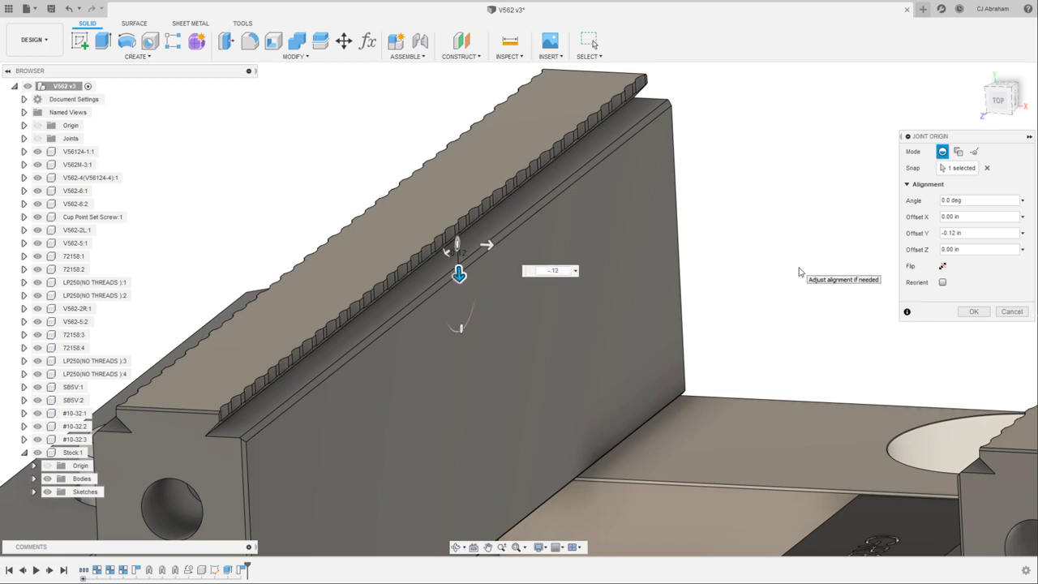
drag(486, 244, 467, 244)
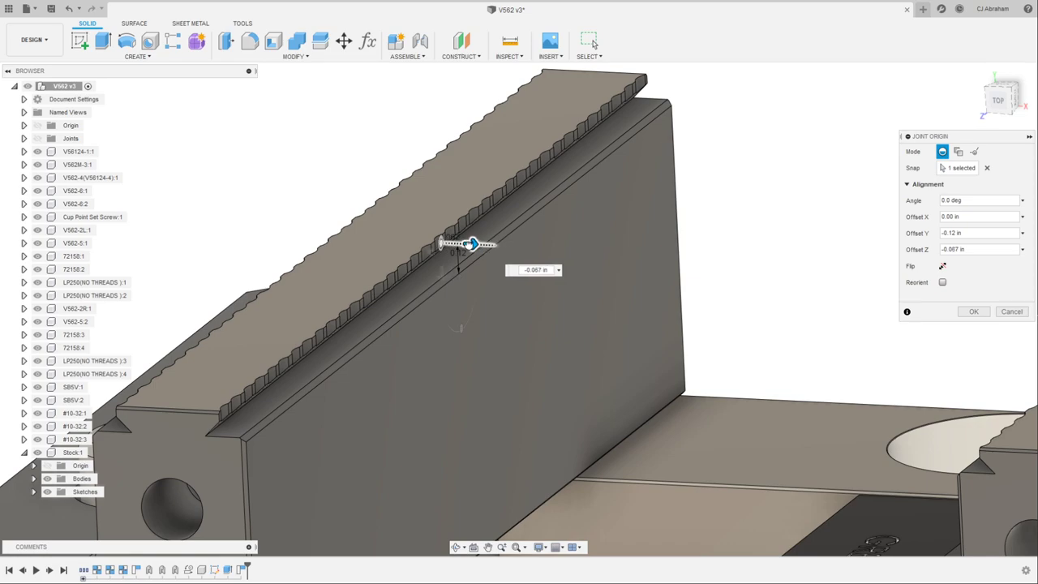
text(-.1)
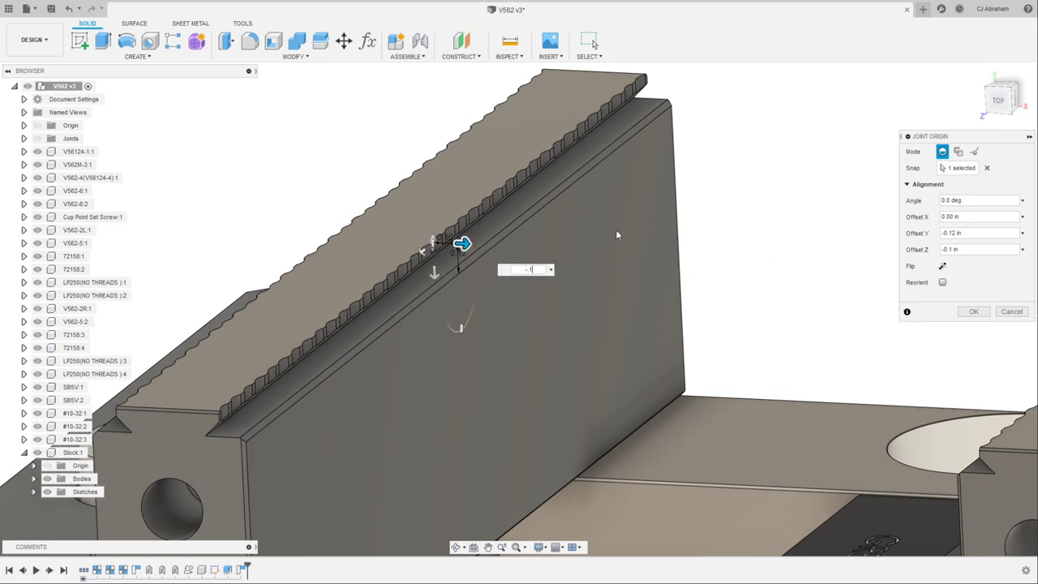
scroll(488, 277, up, 3)
scroll(830, 236, down, 3)
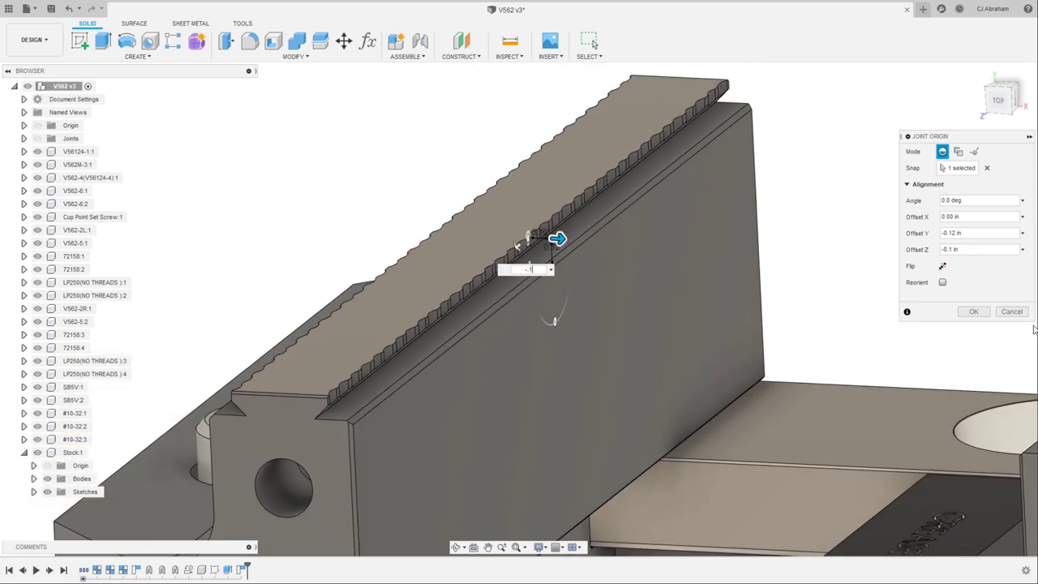
click(1011, 311)
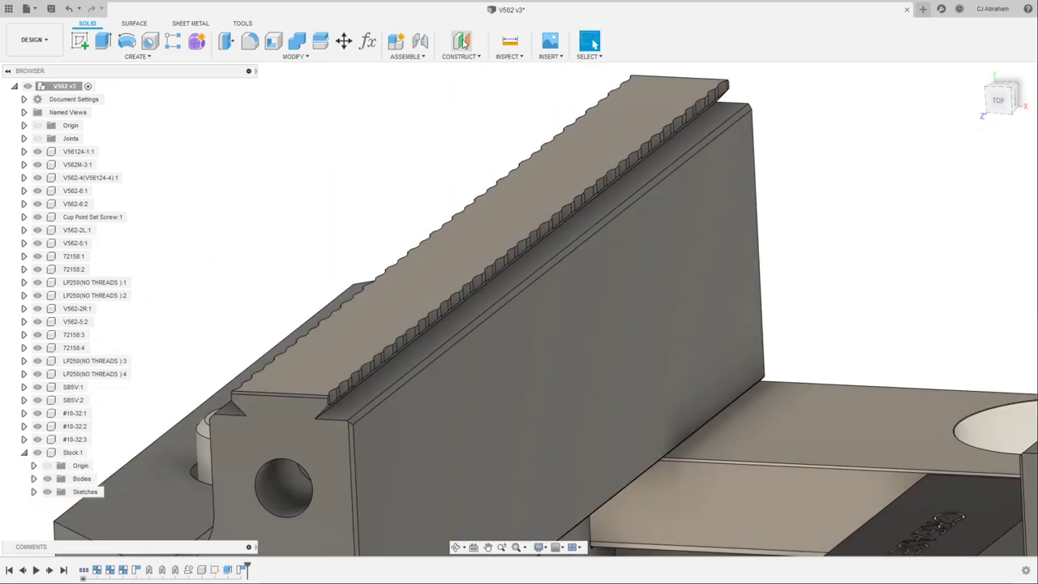
Measure the distance between the jaw edge and the ledge face
click(509, 40)
scroll(568, 275, up, 4)
click(548, 240)
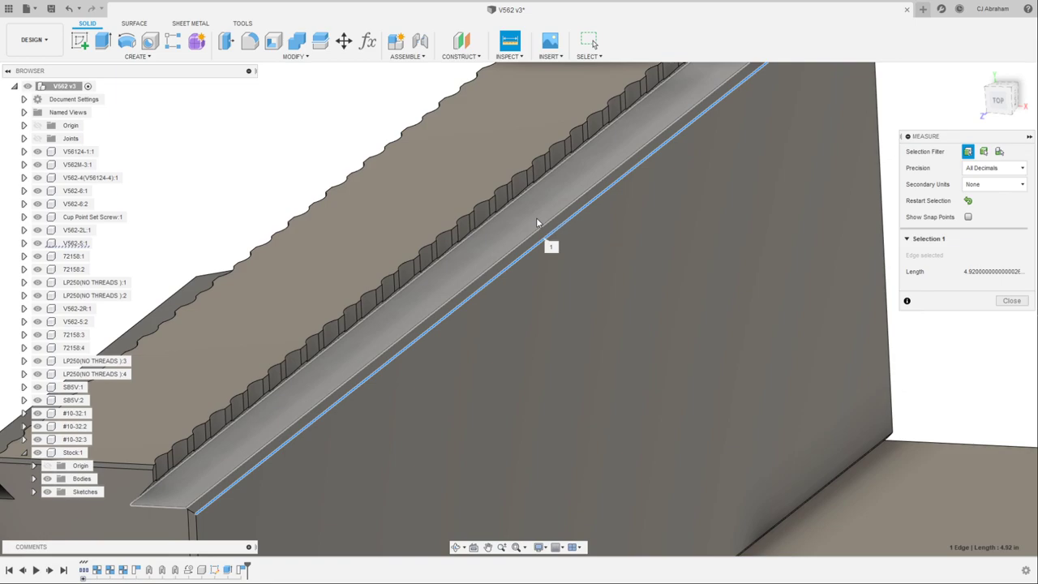
click(543, 226)
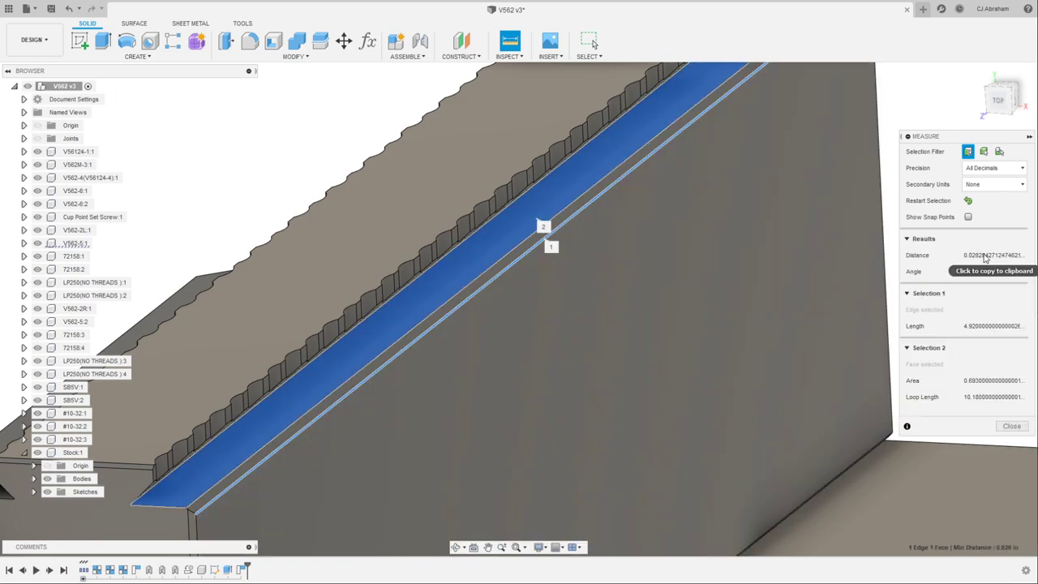
click(1011, 425)
shift+middle_drag(933, 406, 404, 92)
Place another joint origin on the rear jaw face
click(407, 56)
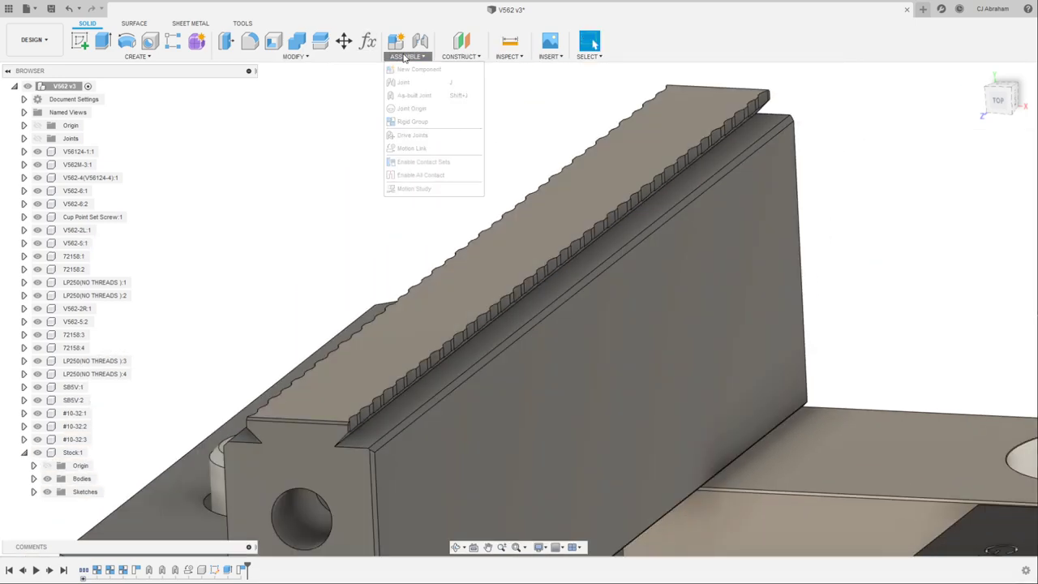
click(412, 107)
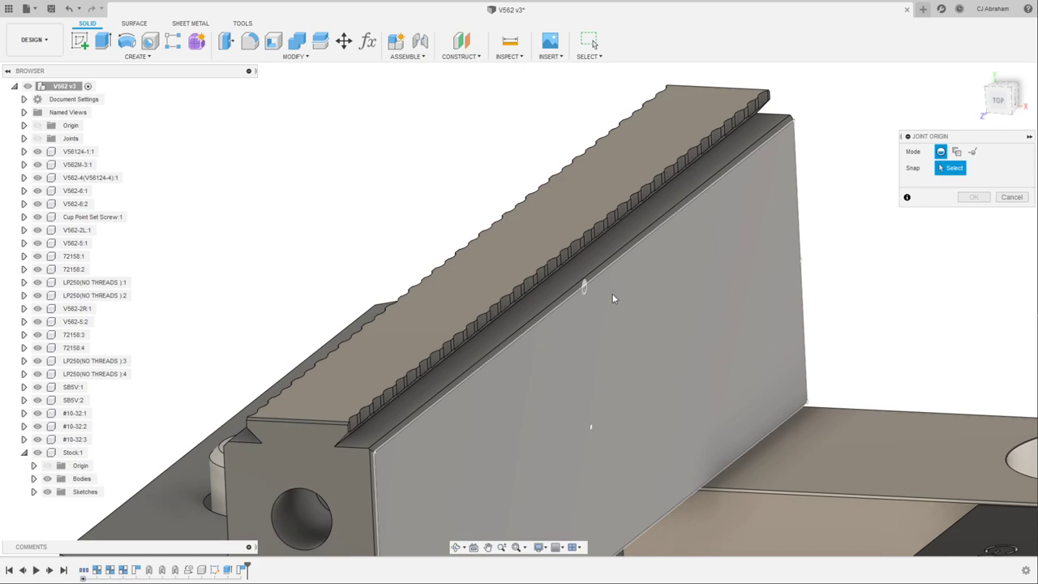
click(612, 294)
drag(586, 316, 701, 373)
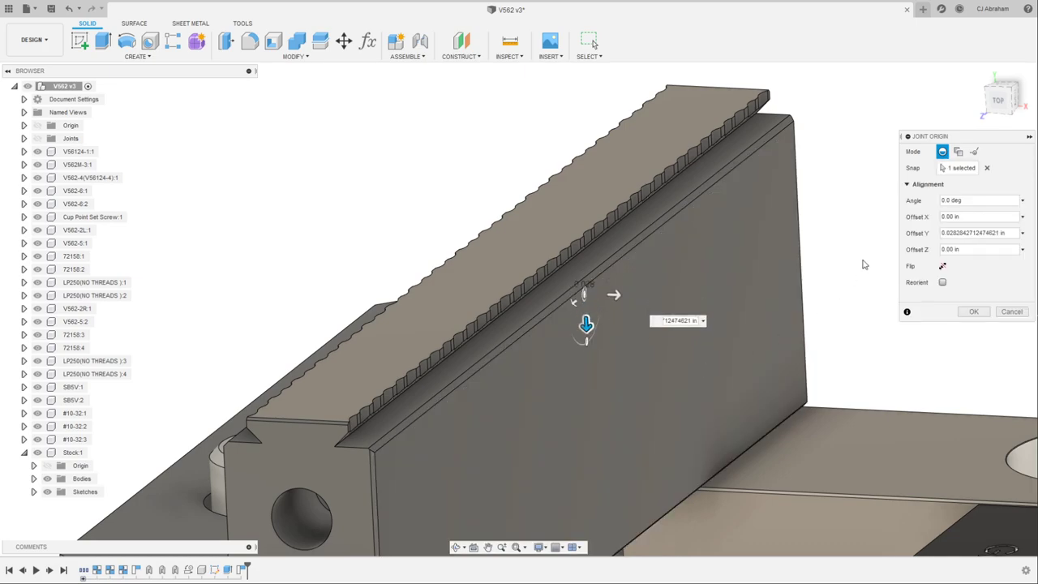
Set its offsets to Y -0.0282842712474621 in and Z -0.1 in and commit
click(942, 234)
text(-)
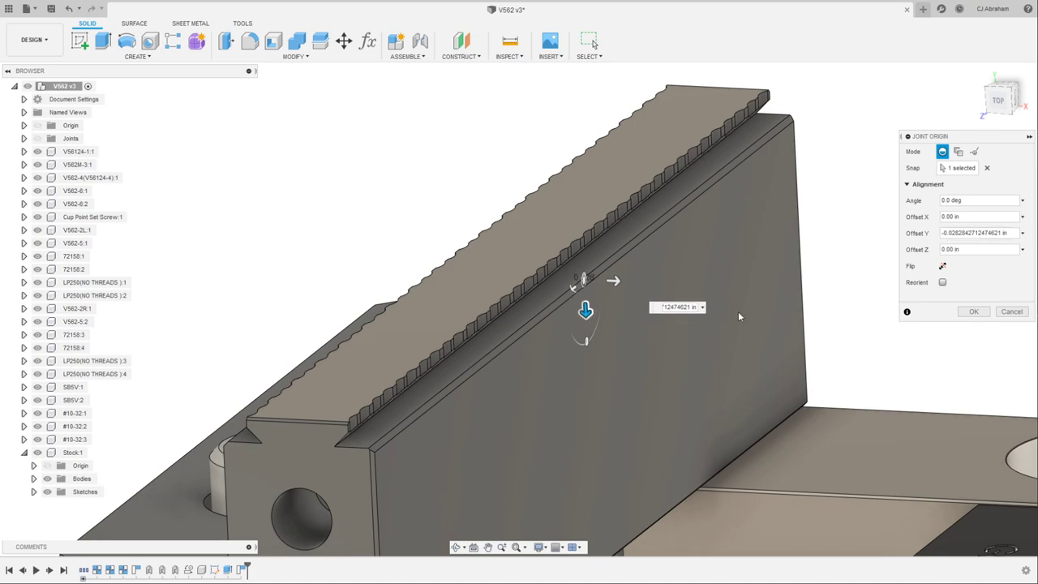
scroll(624, 281, up, 3)
drag(624, 280, 589, 281)
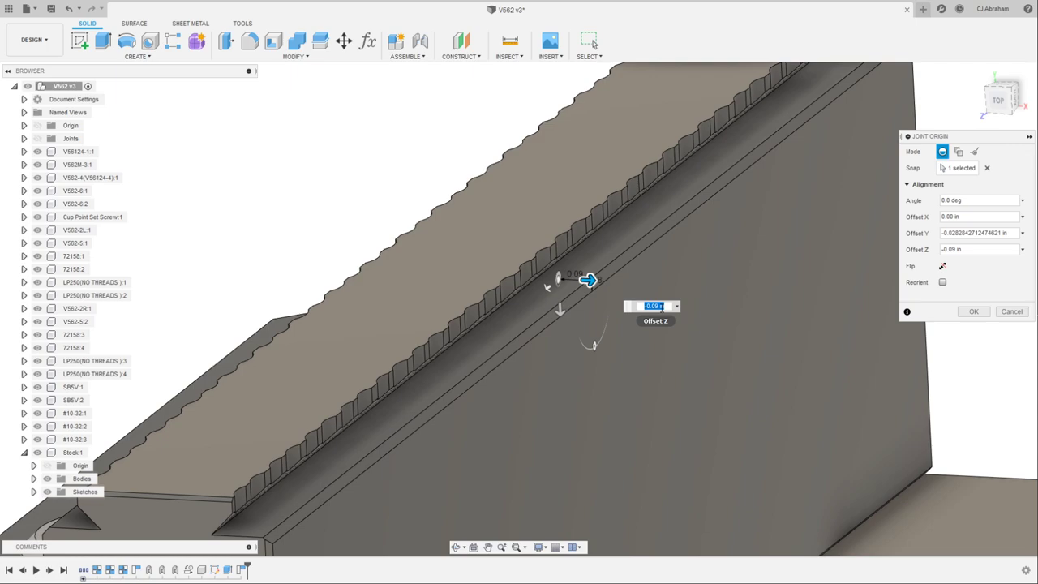
key(BackSpace)
text(-.1)
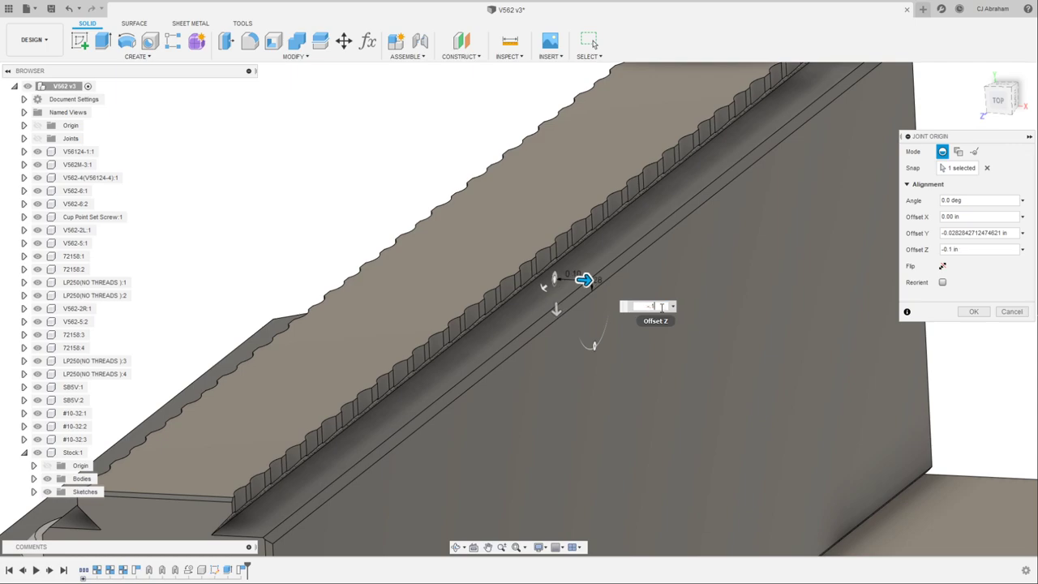
key(Return)
scroll(660, 306, down, 5)
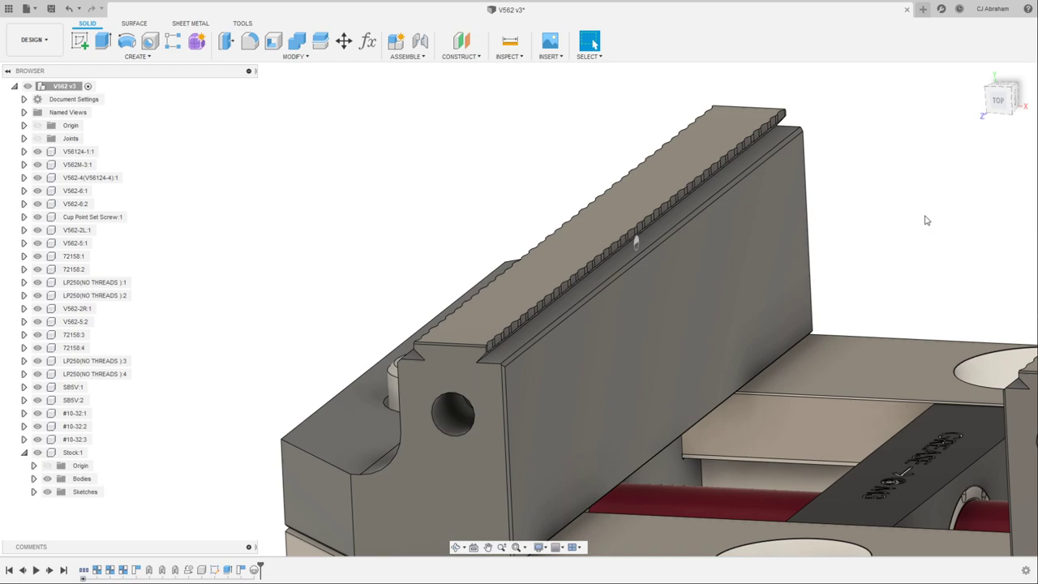
click(999, 102)
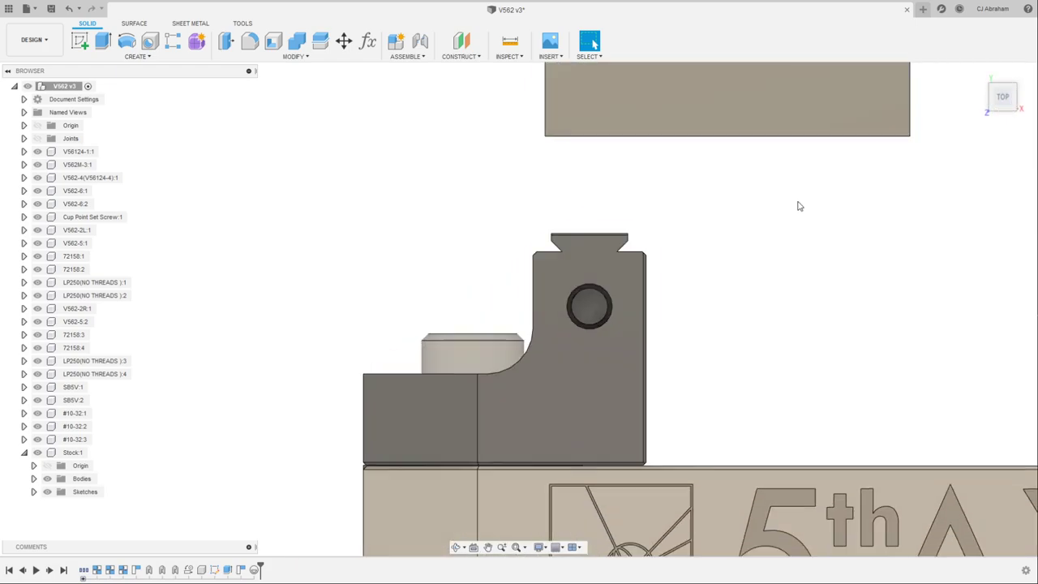
scroll(792, 238, up, 3)
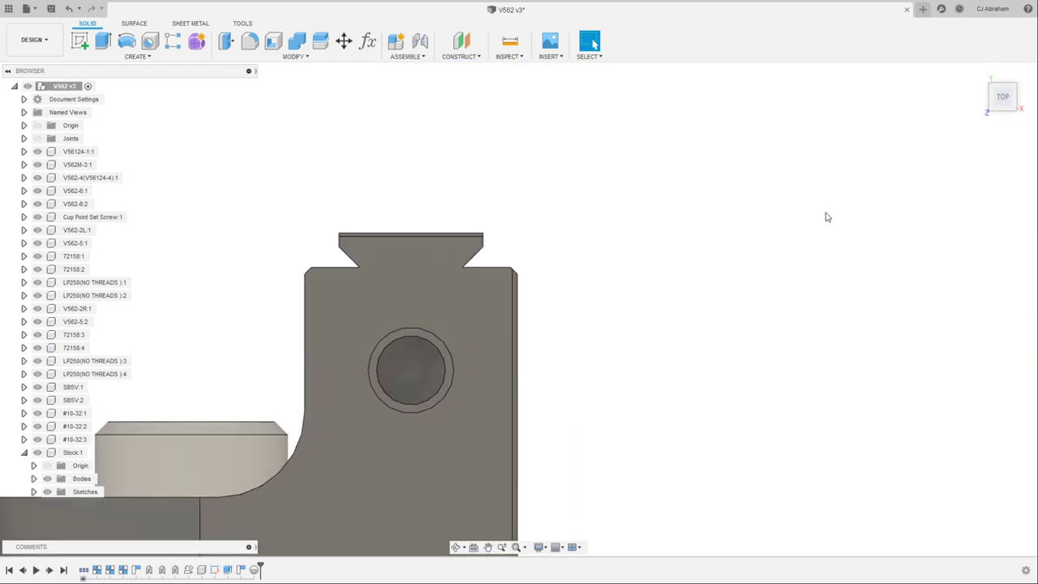
click(1006, 103)
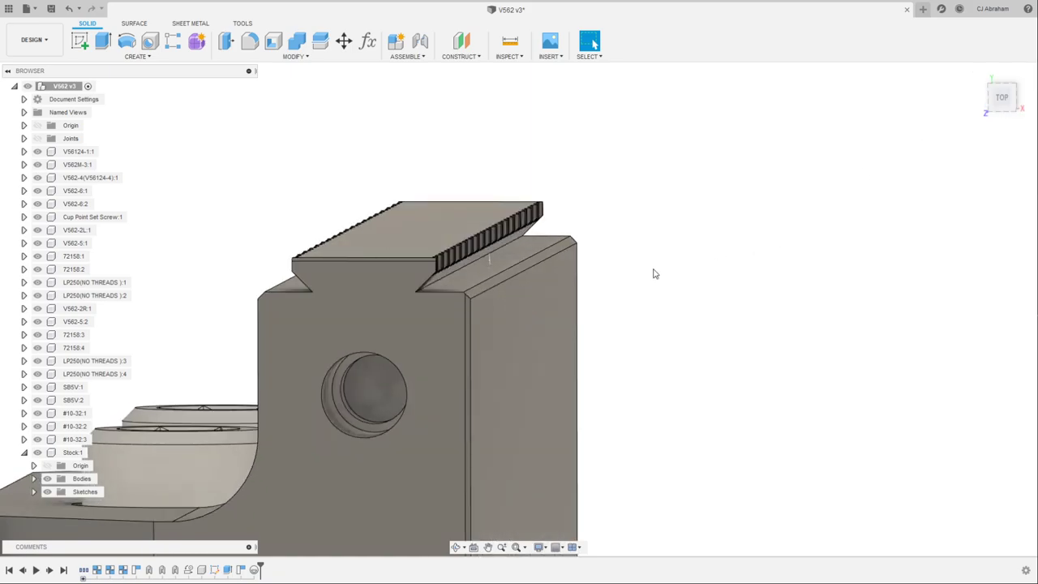
scroll(655, 274, down, 2)
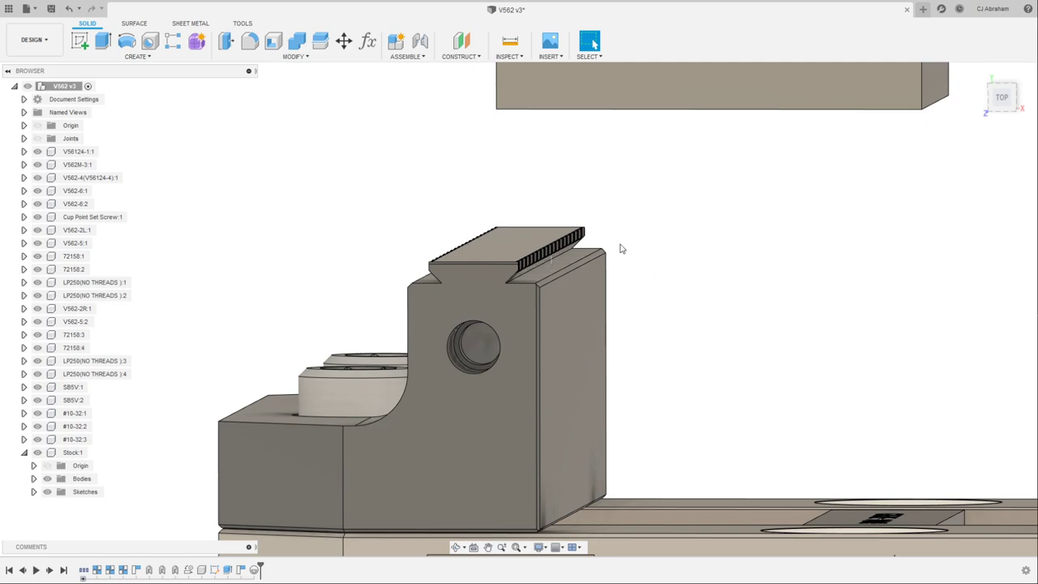
scroll(563, 263, down, 3)
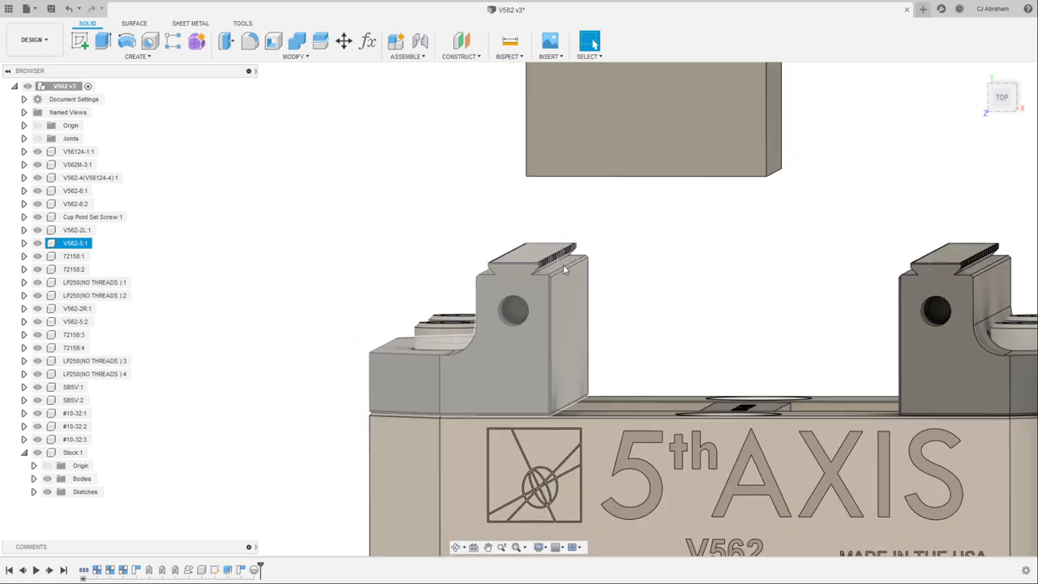
scroll(667, 243, up, 2)
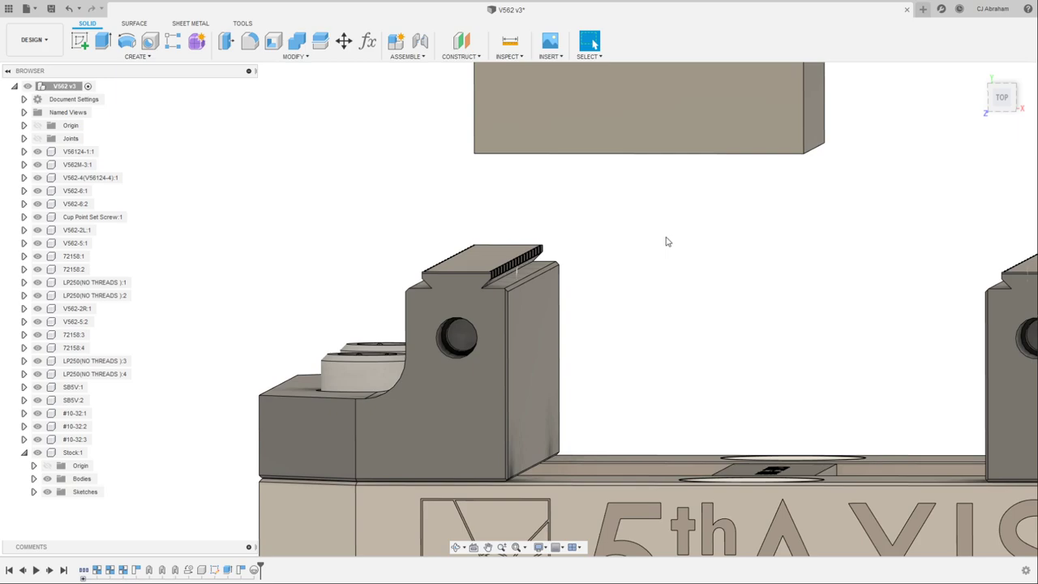
scroll(661, 274, up, 2)
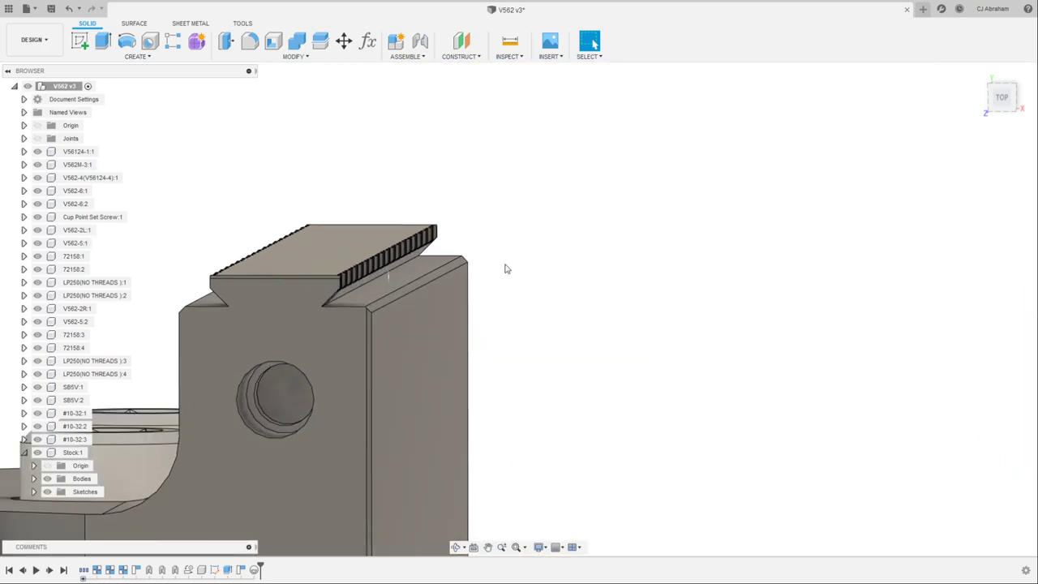
scroll(514, 269, down, 2)
mouse_move(514, 269)
shift+middle_down()
mouse_move(492, 252)
mouse_move(520, 256)
shift+middle_up()
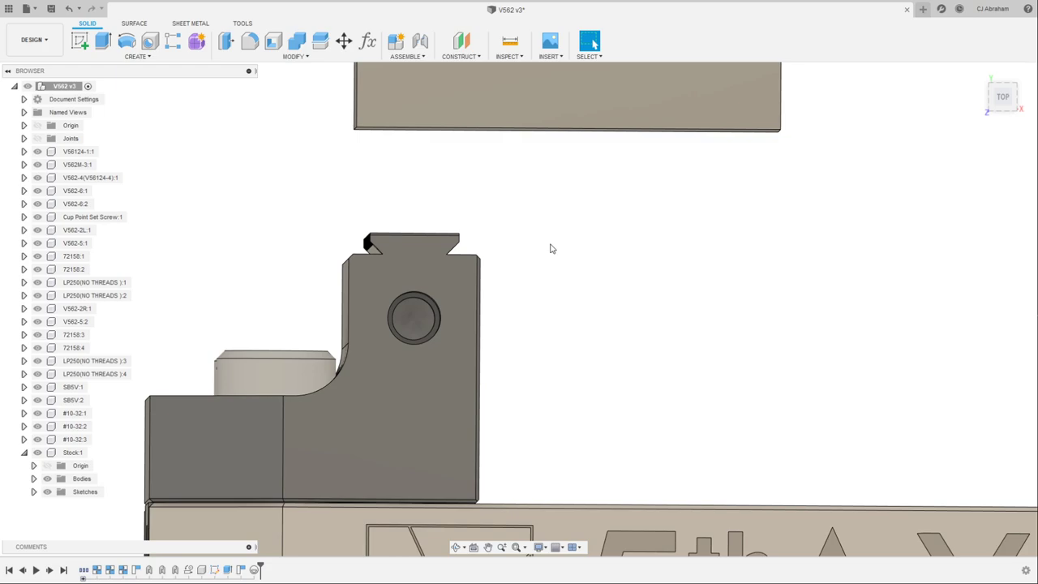
shift+middle_drag(527, 255, 557, 211)
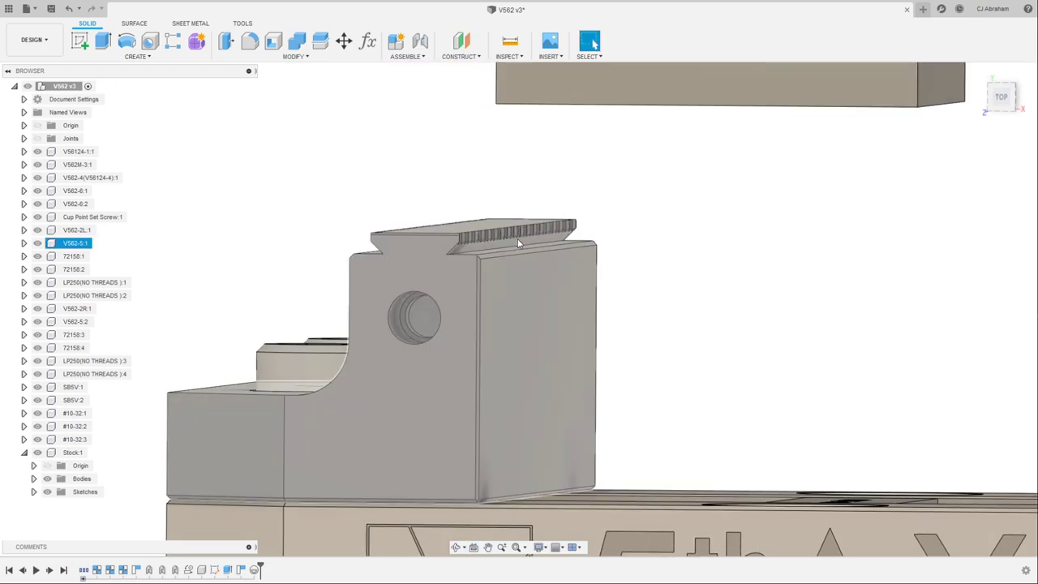
scroll(616, 245, down, 3)
scroll(706, 235, up, 1)
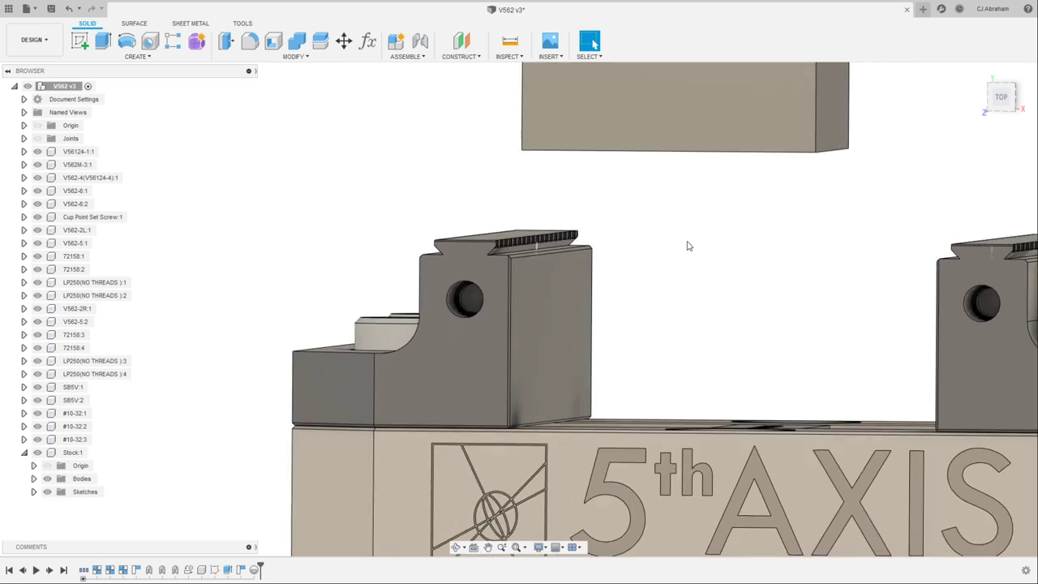
shift+middle_drag(687, 245, 599, 251)
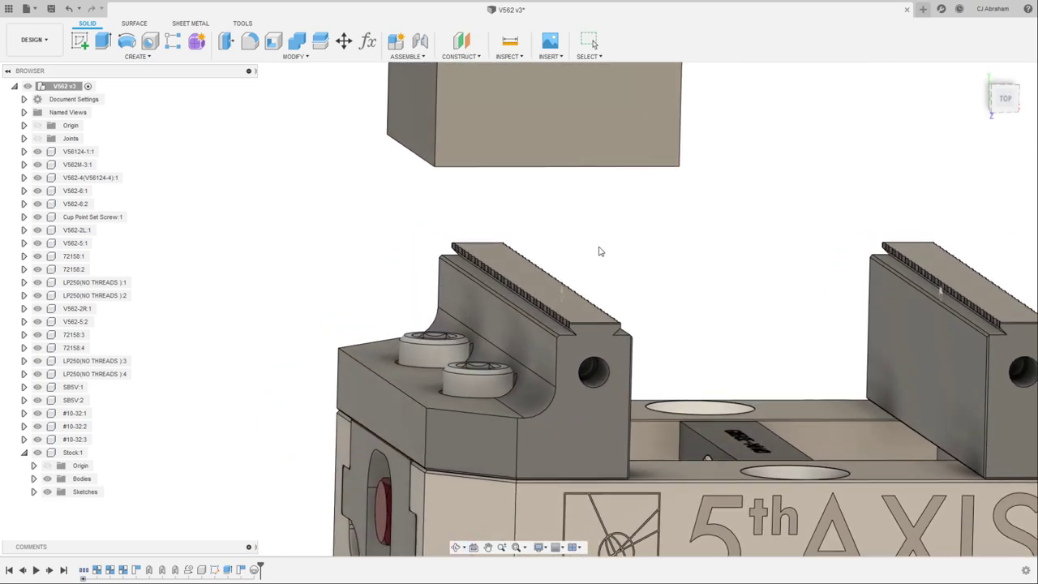
scroll(632, 244, down, 2)
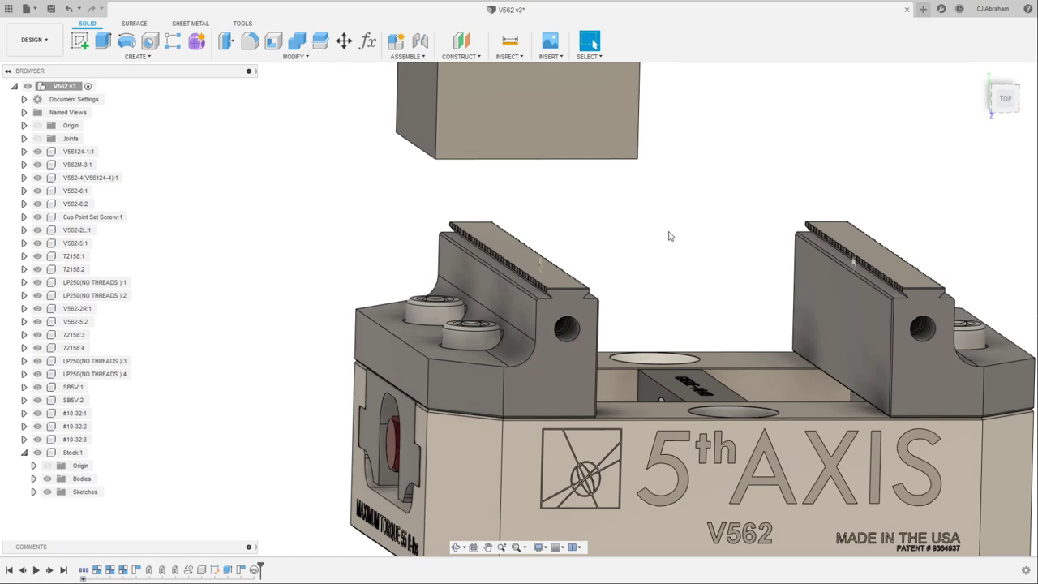
scroll(670, 236, up, 2)
click(803, 264)
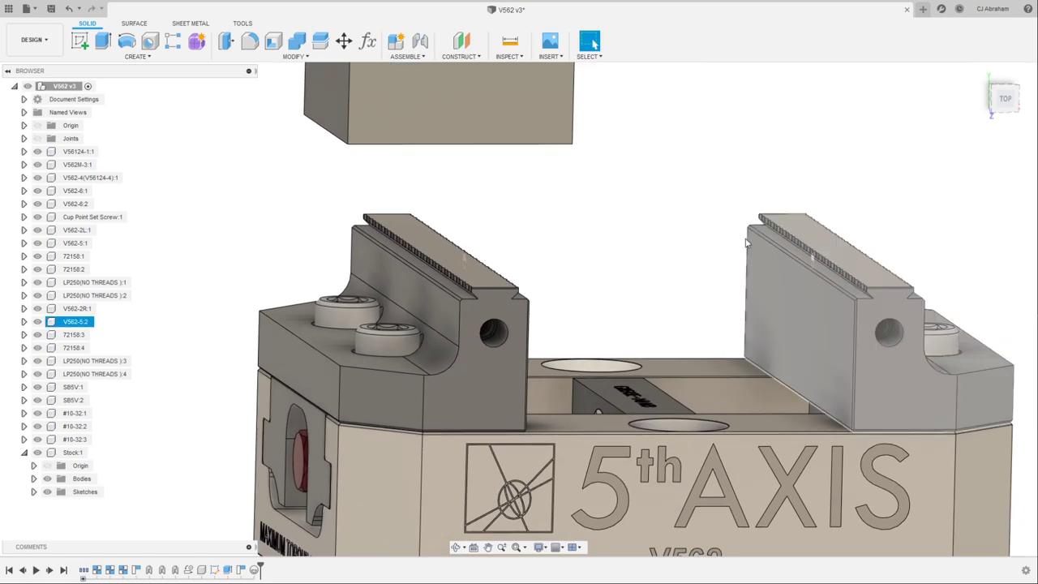
key(Escape)
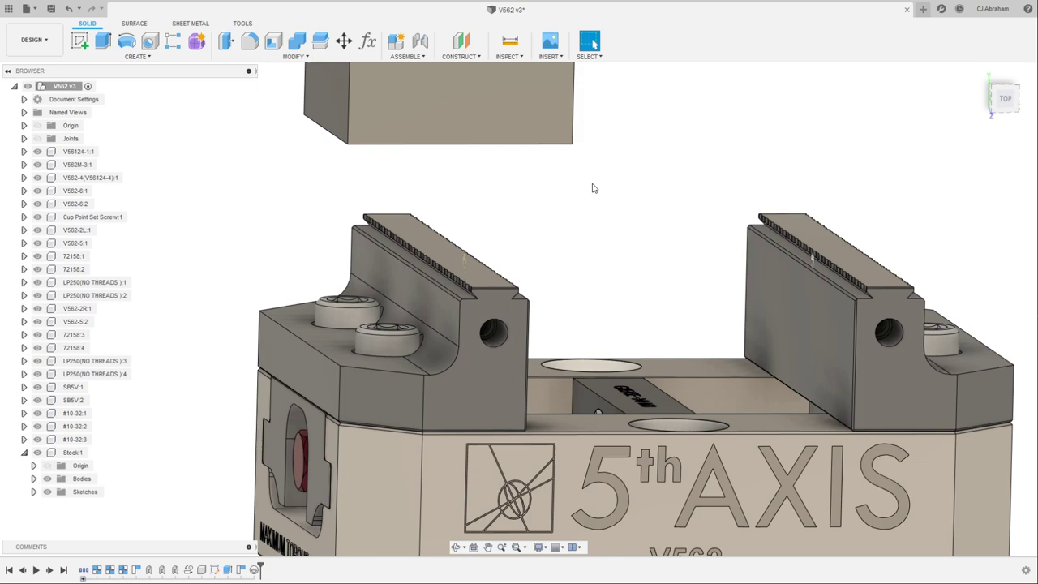
click(497, 374)
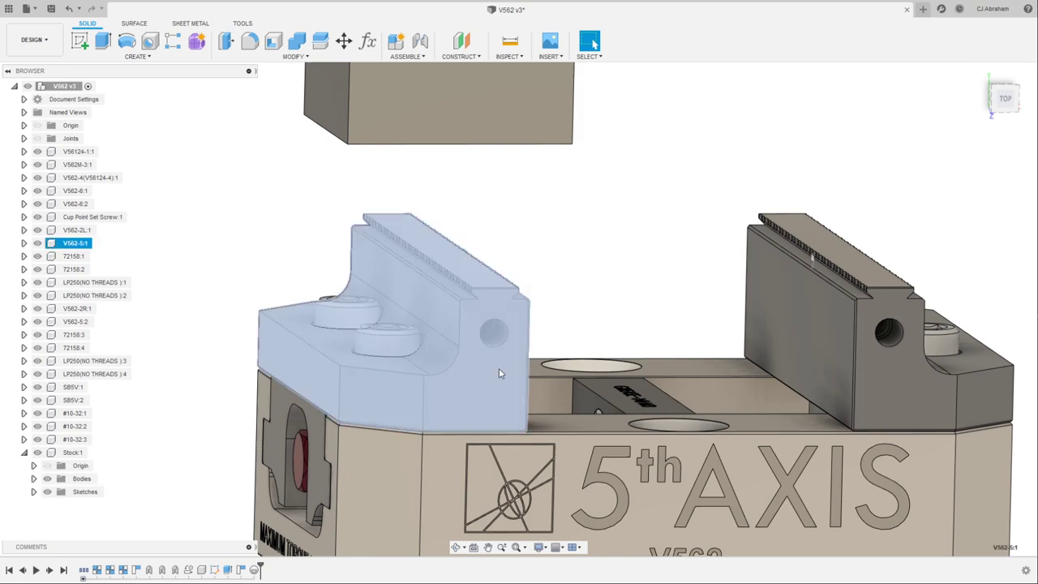
click(586, 211)
shift+middle_drag(533, 234, 625, 234)
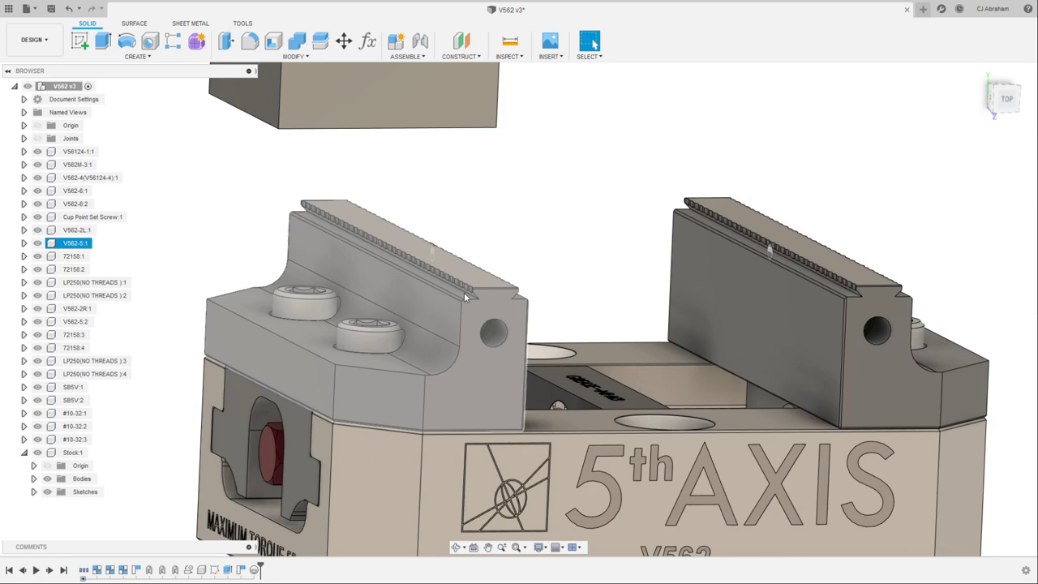
Expand V562-5:1's Joint Origins to select Joint Origin1, then launch the Joint command
click(76, 243)
click(24, 243)
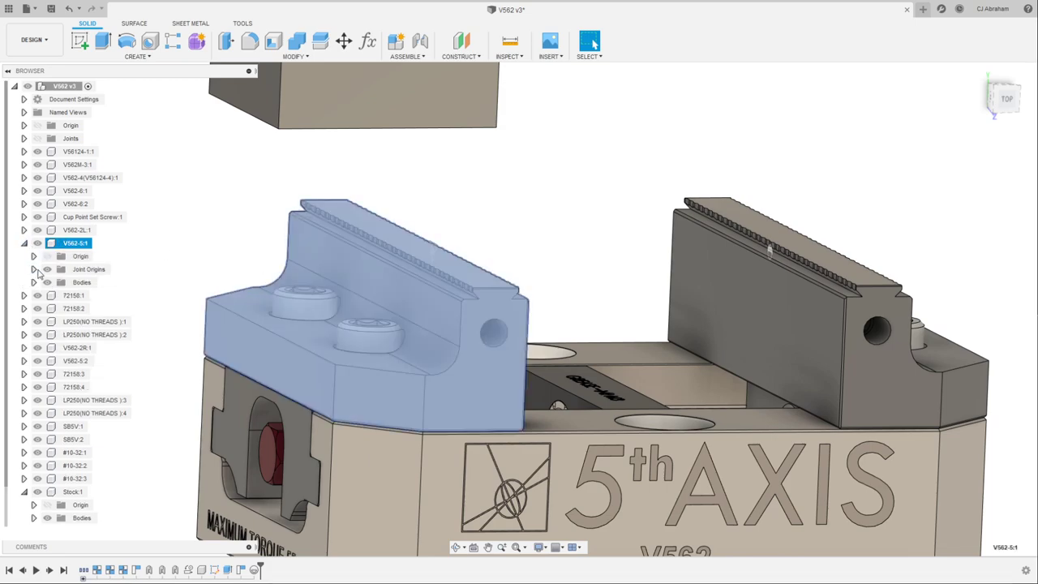
click(33, 268)
click(99, 283)
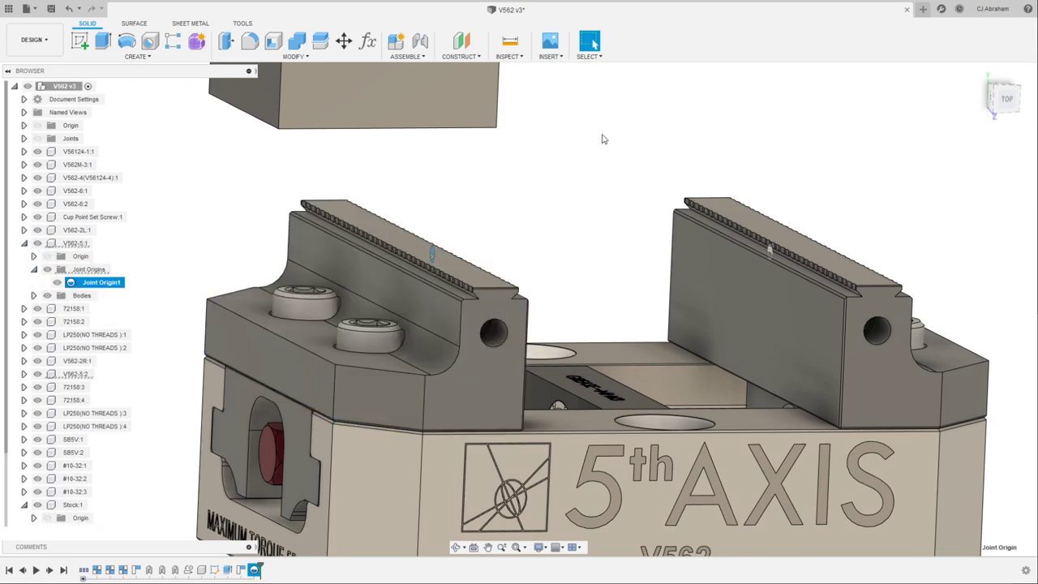
click(602, 139)
scroll(603, 139, down, 5)
shift+middle_drag(625, 163, 656, 171)
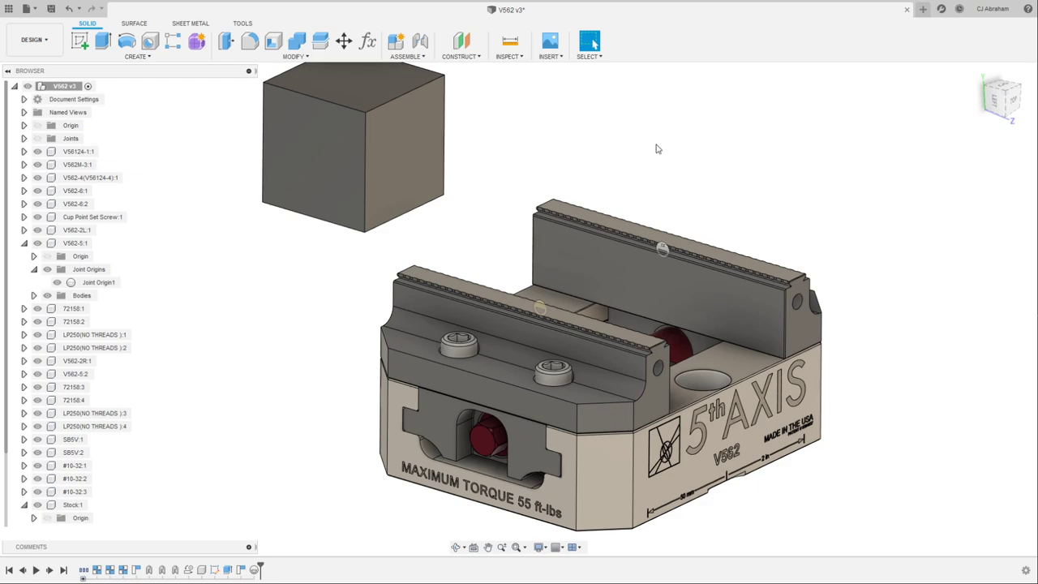
click(420, 41)
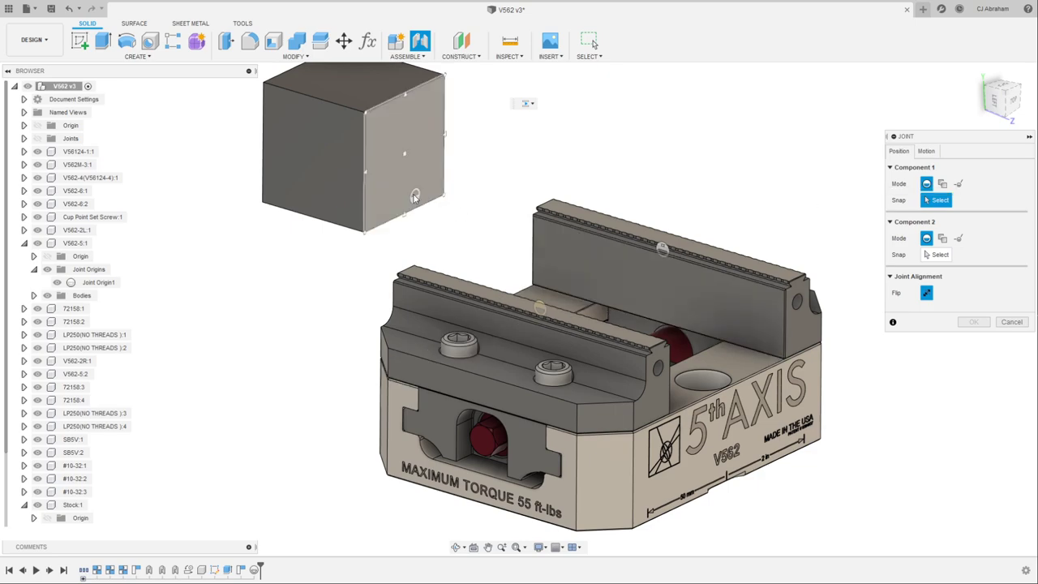
Rigidly join the stock's bottom-edge snap to the left jaw's snap, then test the motion
click(313, 217)
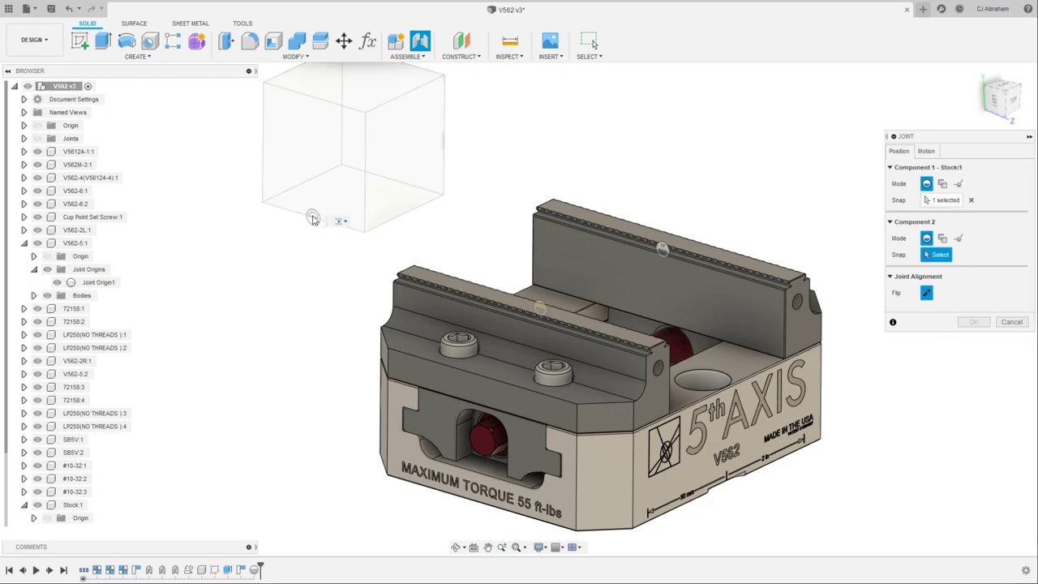
shift+middle_drag(515, 255, 336, 220)
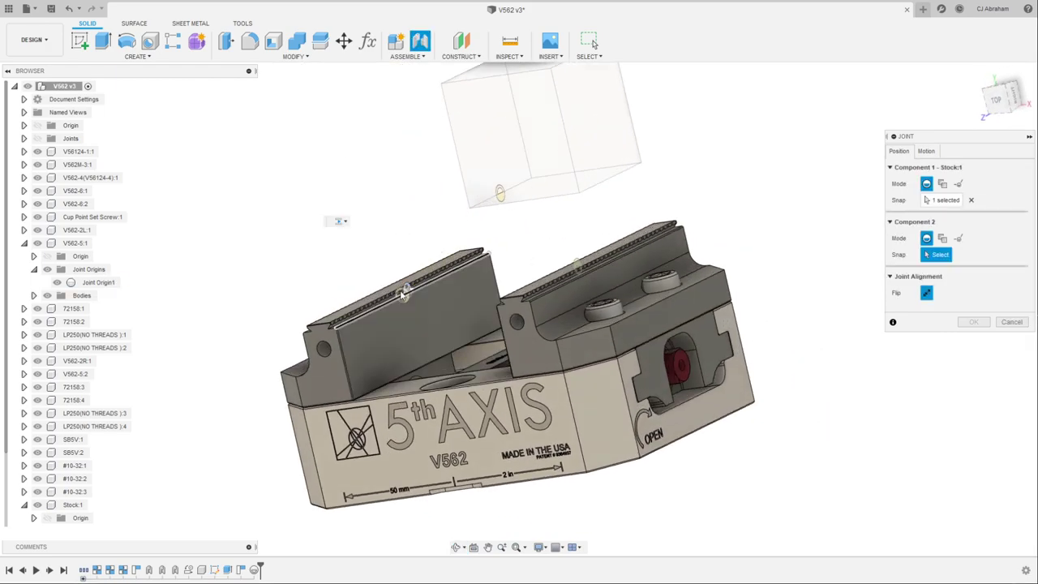
scroll(411, 285, up, 5)
click(423, 305)
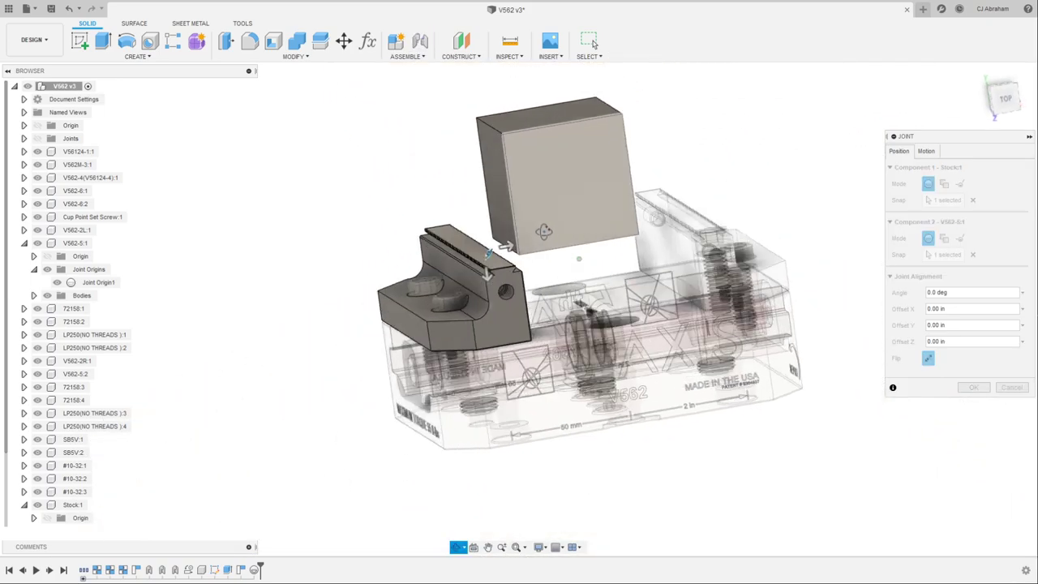
click(925, 151)
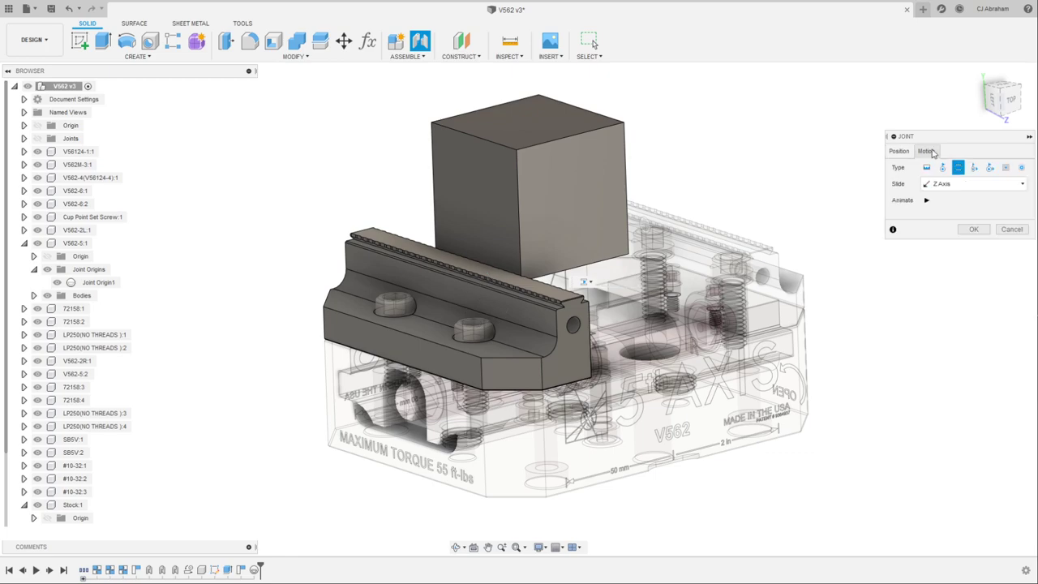
click(927, 168)
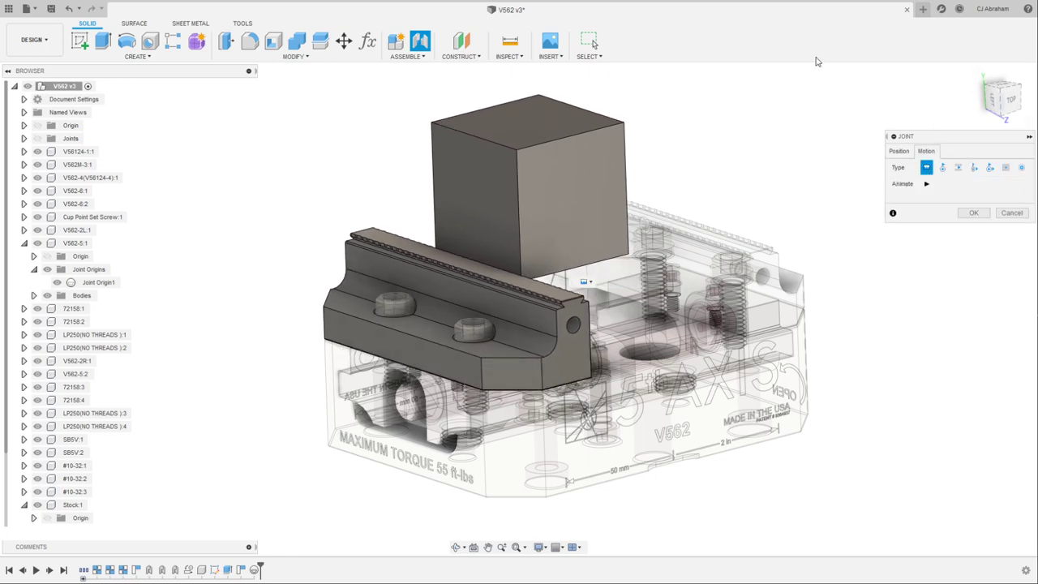
click(974, 215)
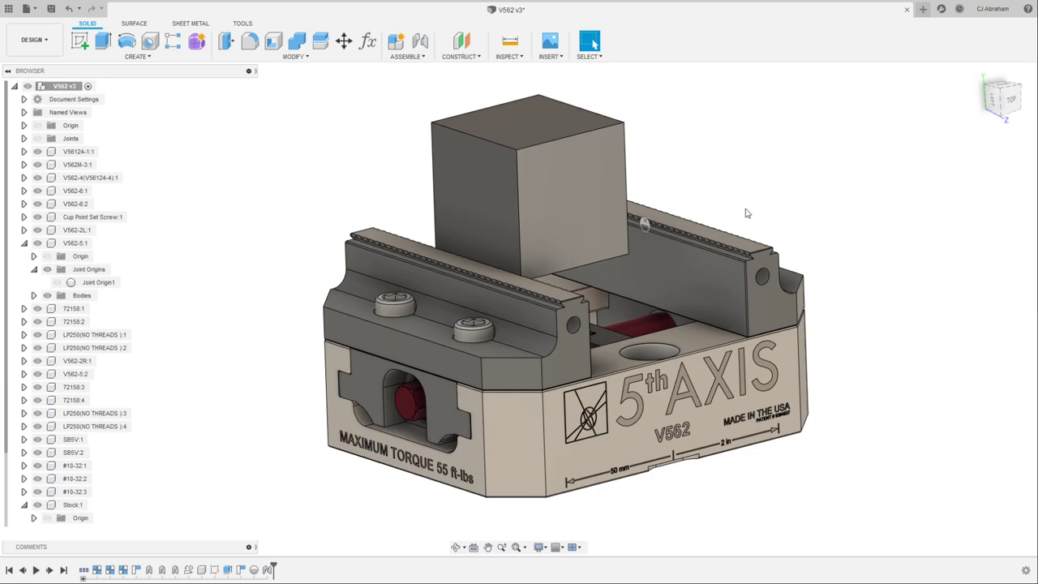
shift+middle_drag(743, 197, 491, 343)
drag(490, 344, 539, 349)
Revert the jaw position, then rigidly join the stock snap to the V562-5:2 jaw edge
click(649, 40)
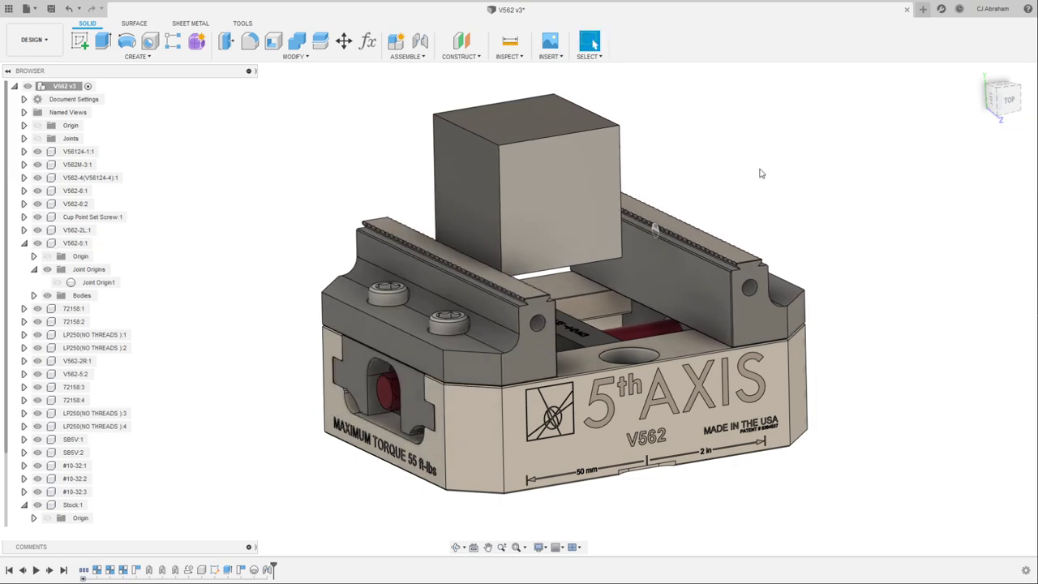
key(j)
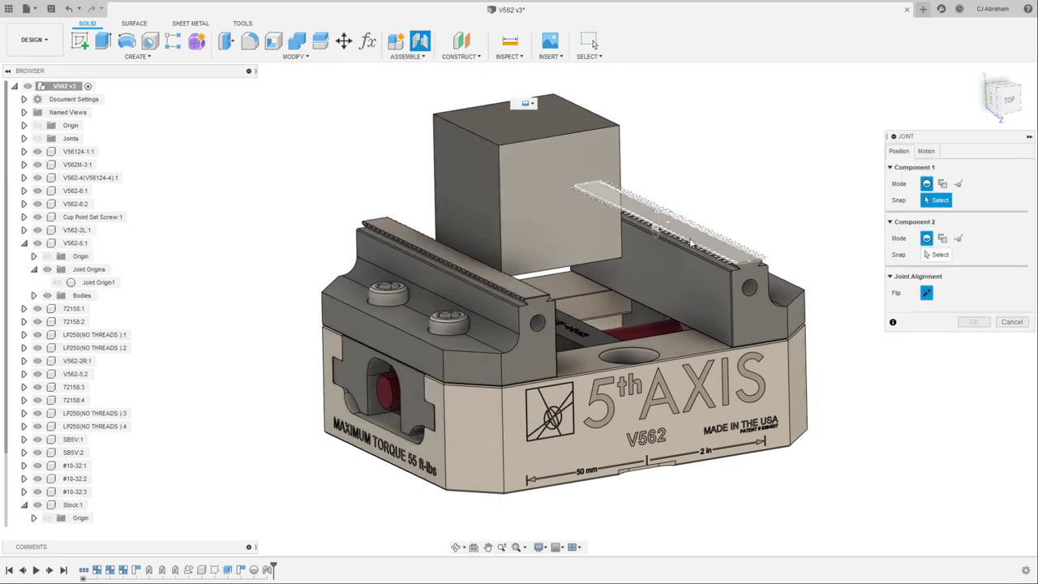
scroll(622, 220, up, 5)
shift+middle_drag(622, 221, 464, 159)
click(462, 201)
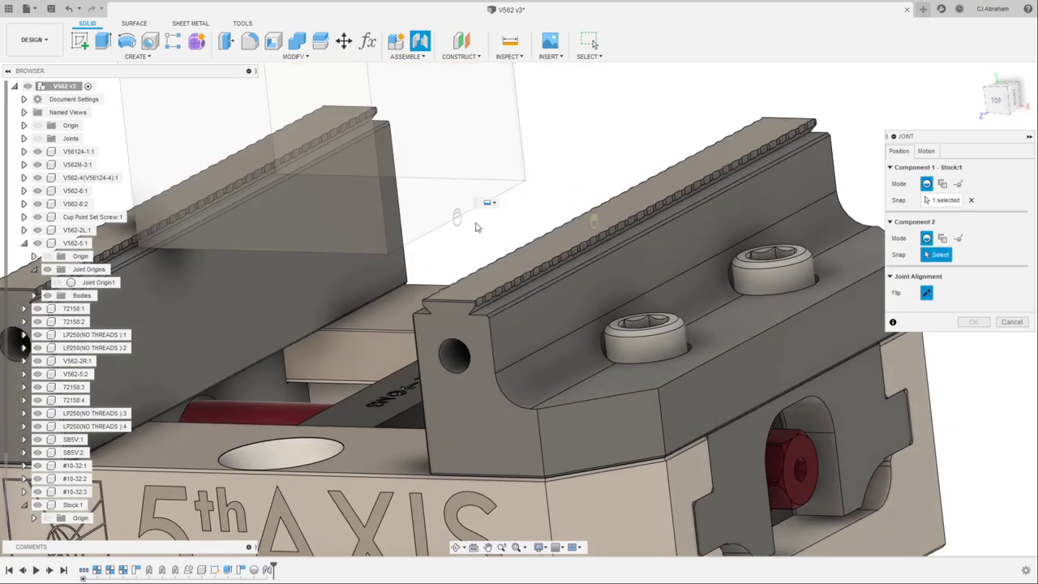
shift+middle_drag(469, 235, 554, 173)
click(551, 175)
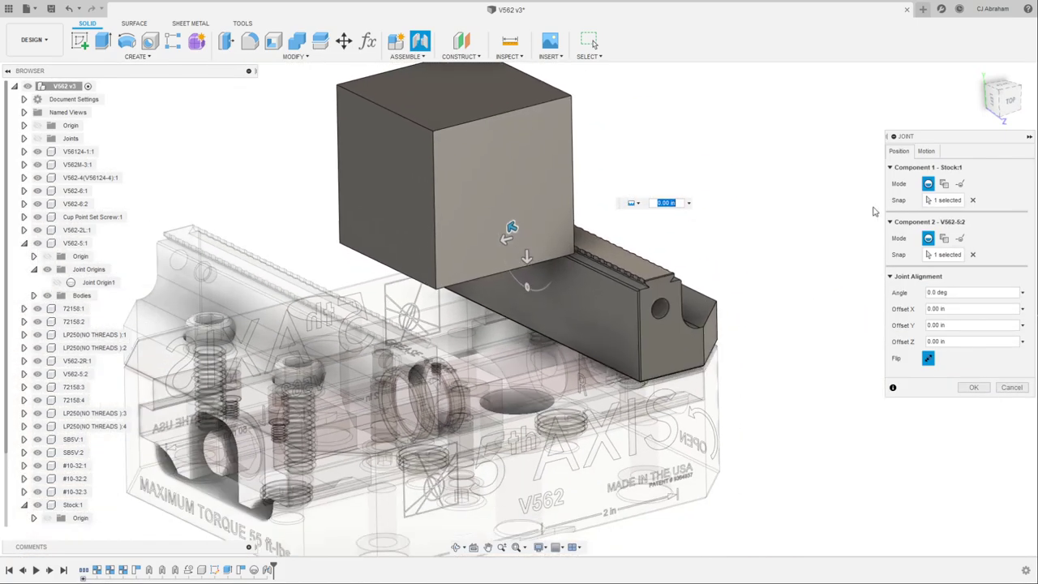
click(926, 151)
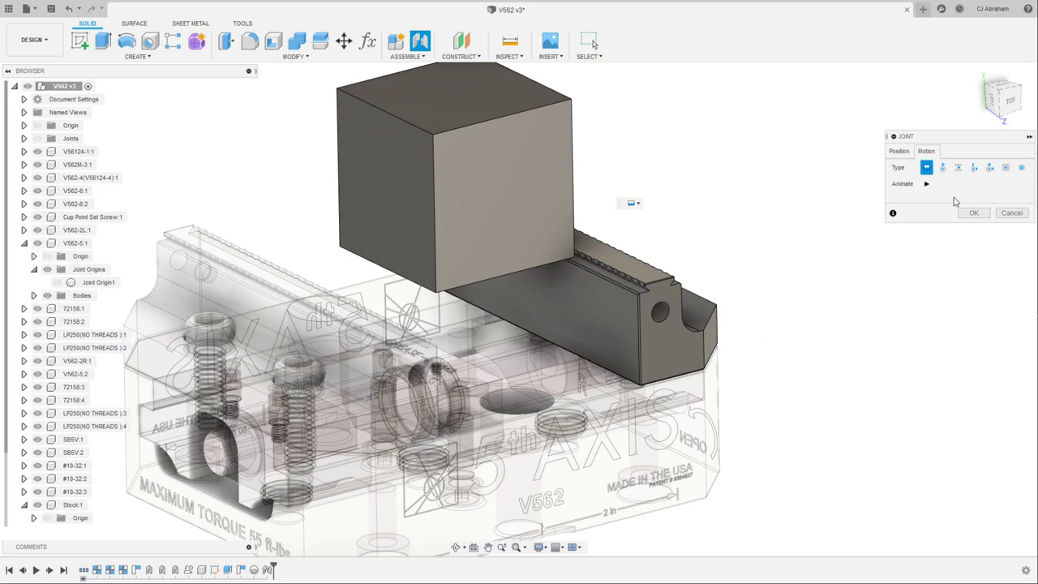
click(973, 213)
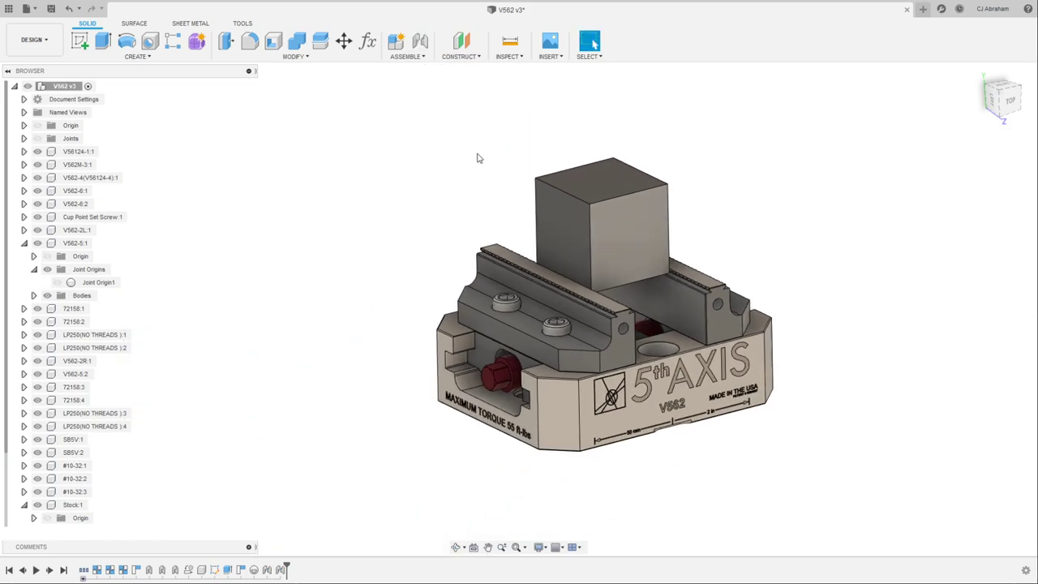
Run Modify > Compute All on the design and zoom in on the vise
click(294, 56)
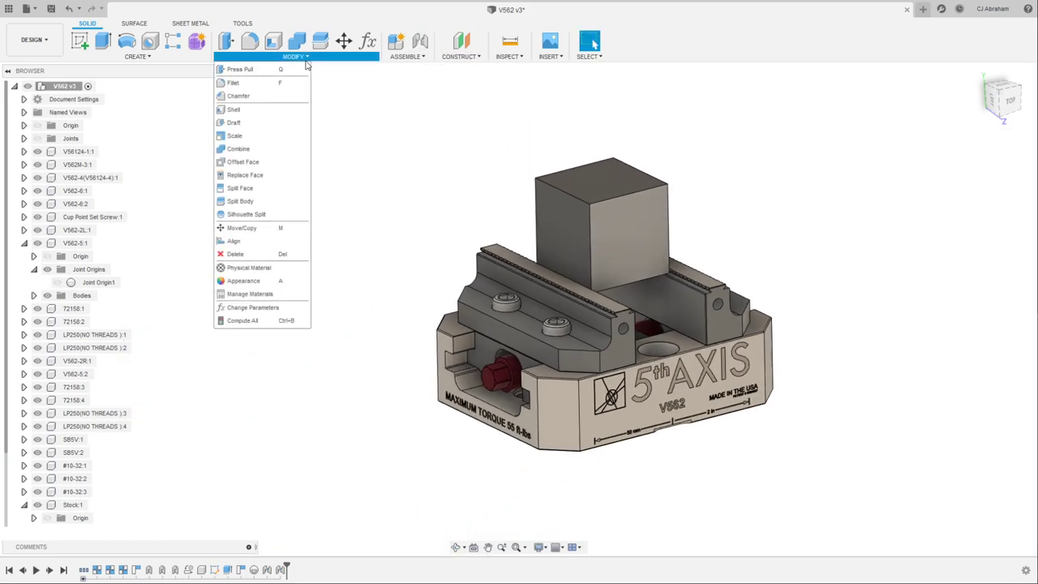
click(243, 320)
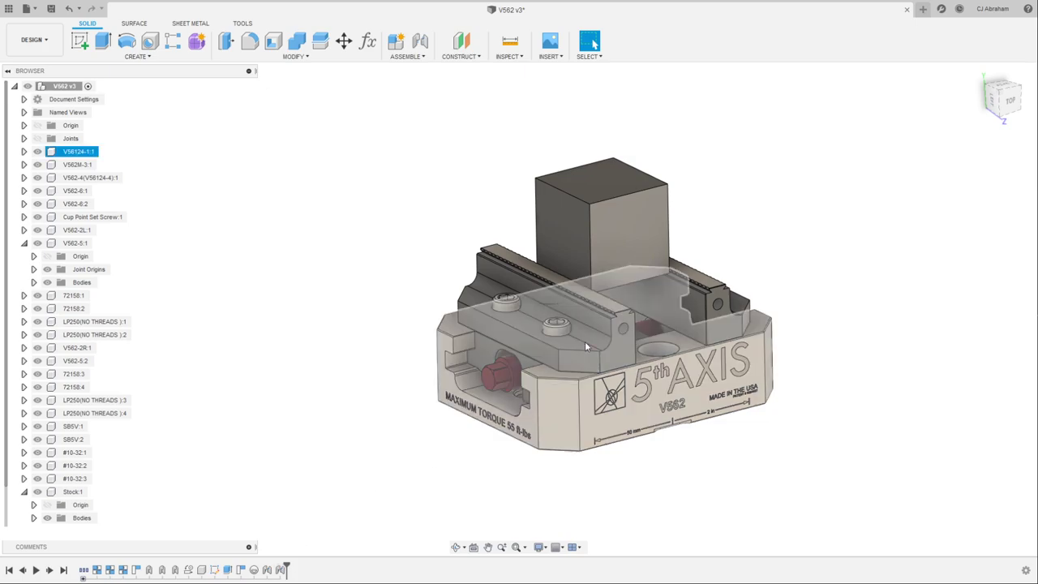
scroll(585, 341, up, 2)
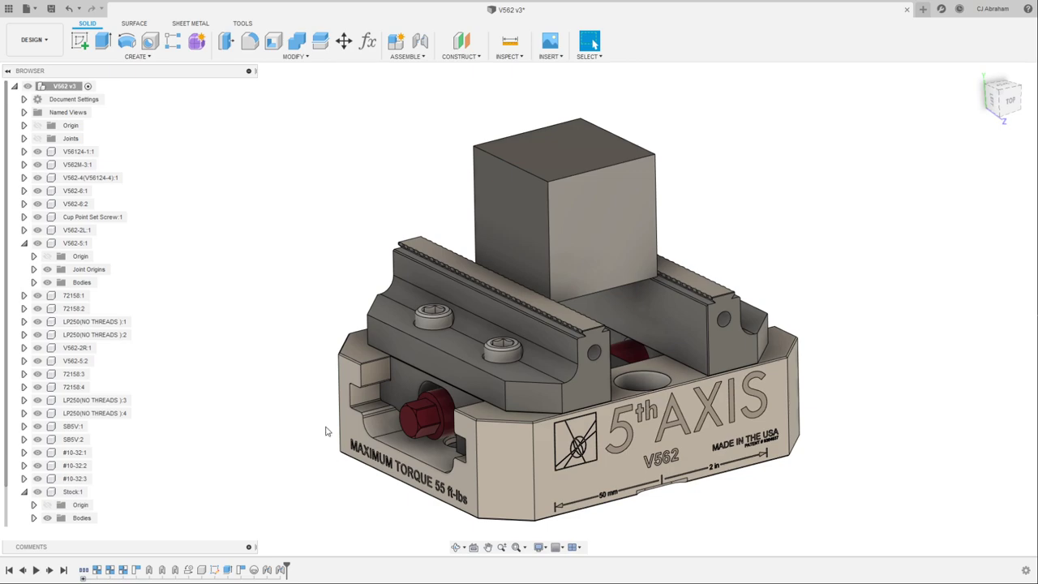
Review the stock joint's motion settings, then cancel the edit
double_click(280, 570)
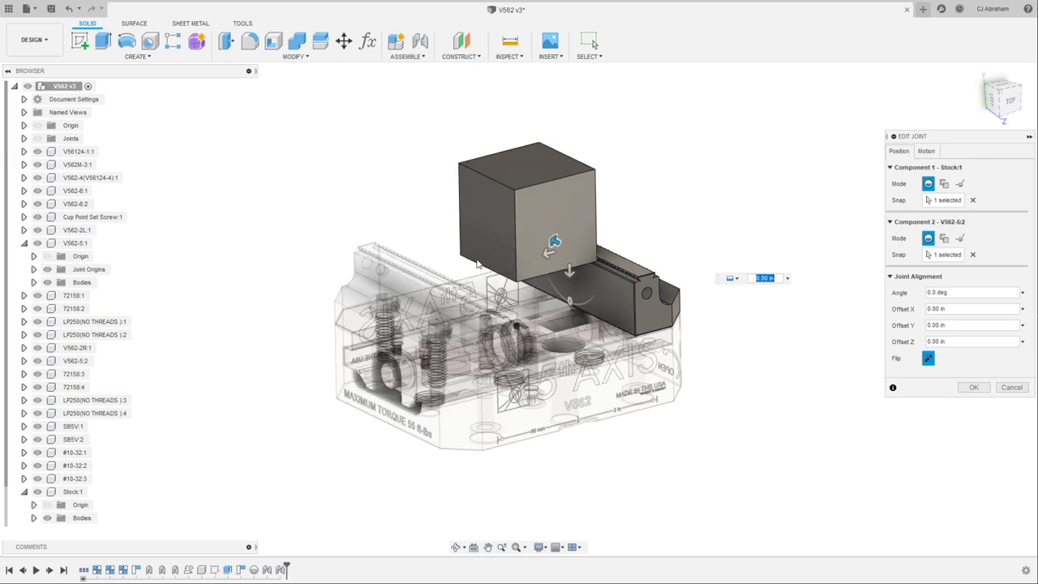
click(927, 152)
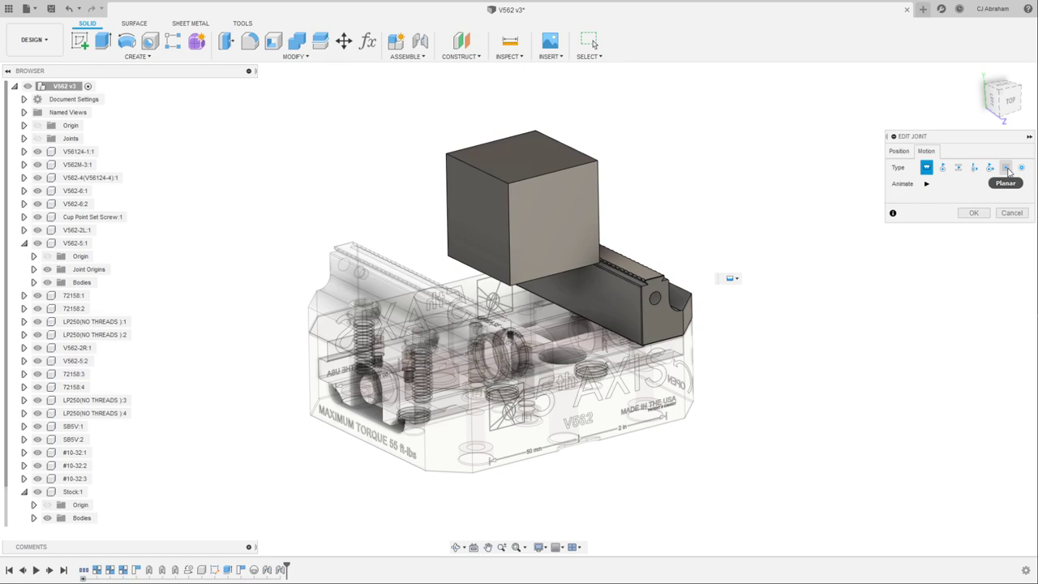
click(1011, 212)
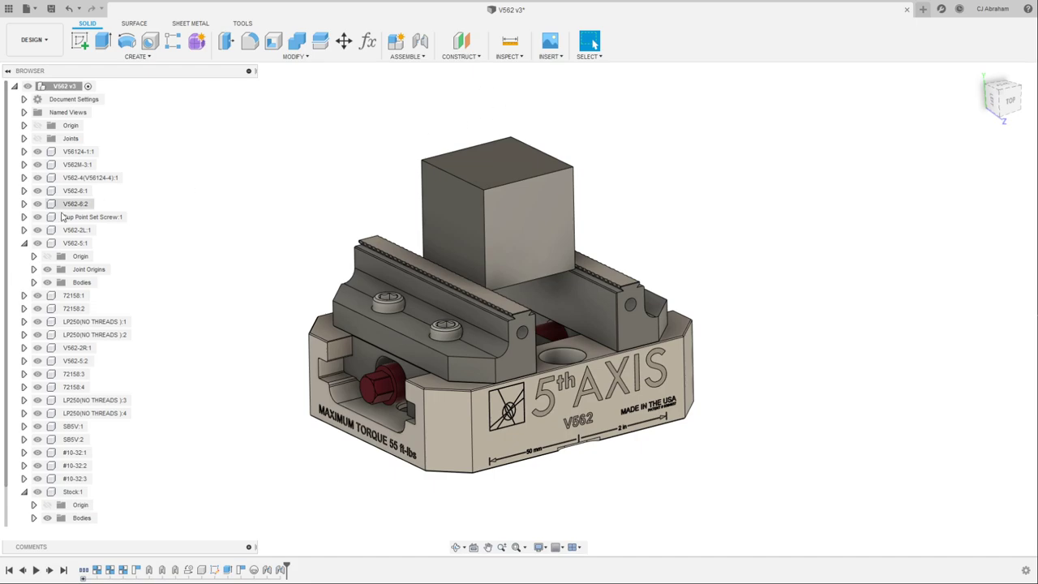
Collapse the V562-5:1 and Stock:1 components and orbit the finished vise
click(24, 244)
click(25, 452)
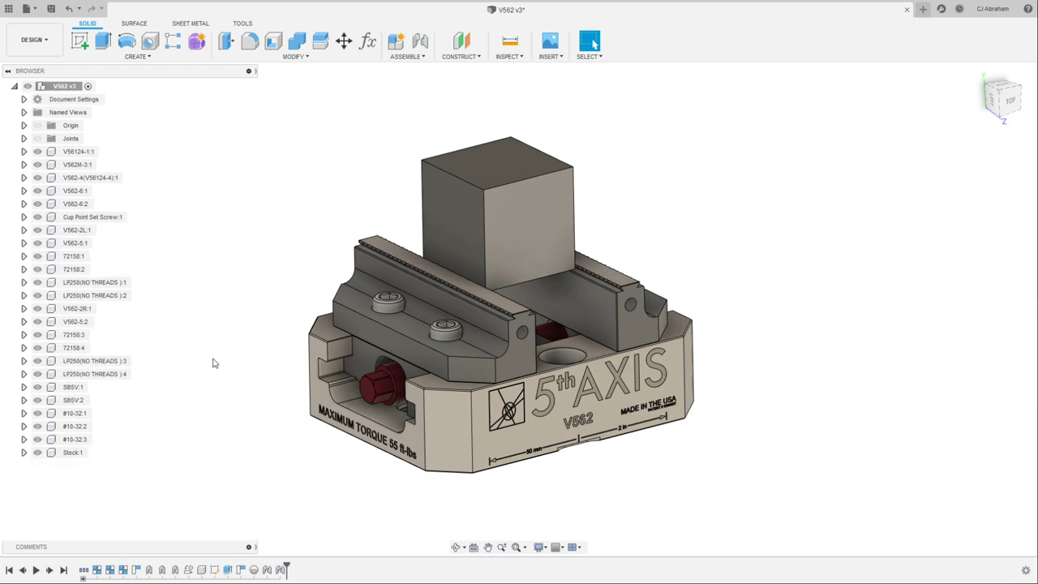
mouse_move(616, 253)
shift+middle_down()
mouse_move(602, 227)
mouse_move(598, 250)
shift+middle_up()
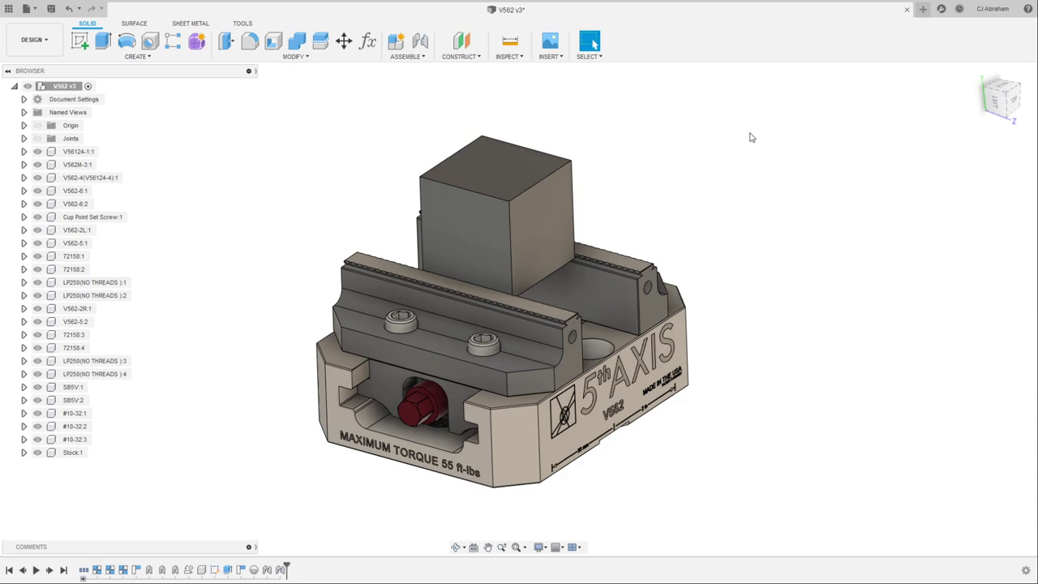
In Change Parameters, set stockY to 4 in, then correct it to 3 in
click(367, 41)
drag(691, 402, 384, 381)
click(311, 210)
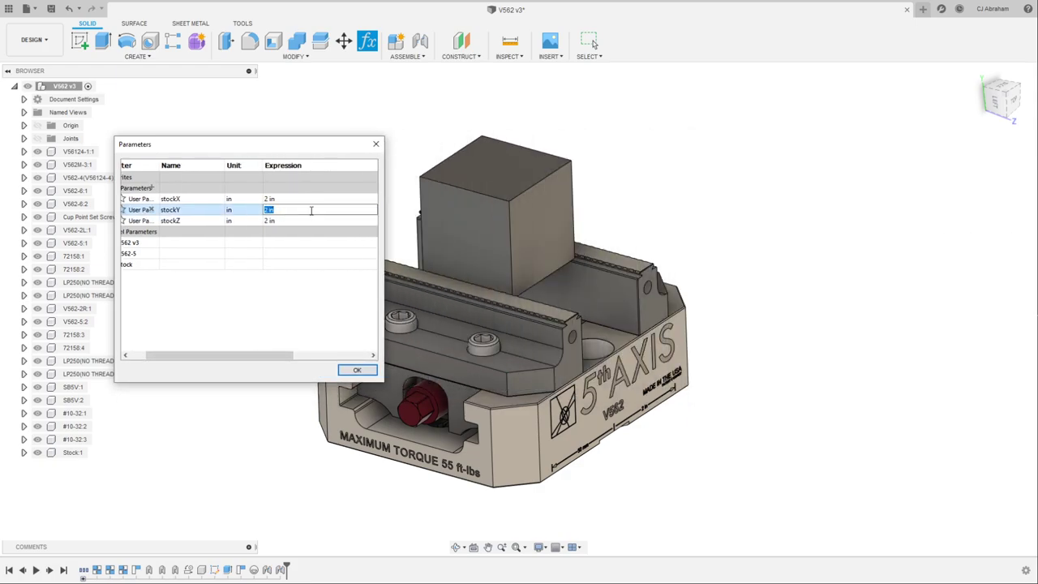
text(4)
key(Return)
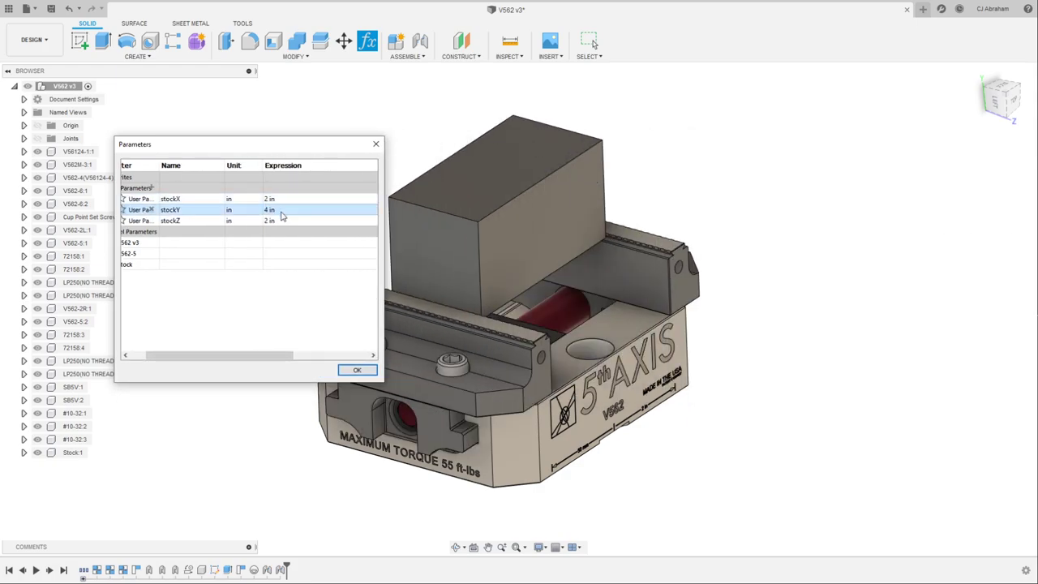
double_click(281, 211)
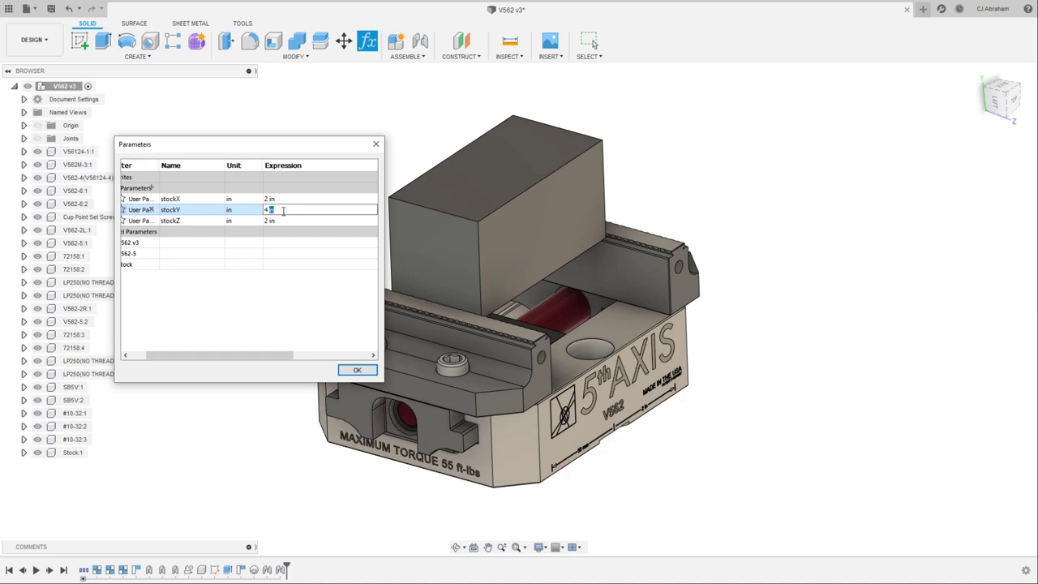
drag(299, 206, 258, 209)
text(3)
key(Return)
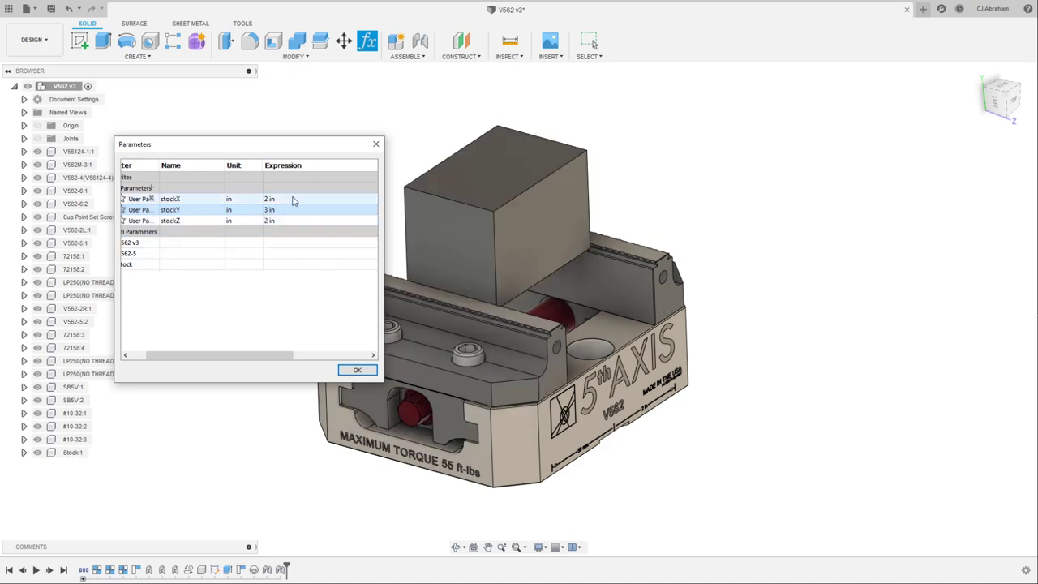
Set stockX to 6 in and apply the parameter changes
click(292, 199)
click(289, 199)
drag(286, 200, 266, 200)
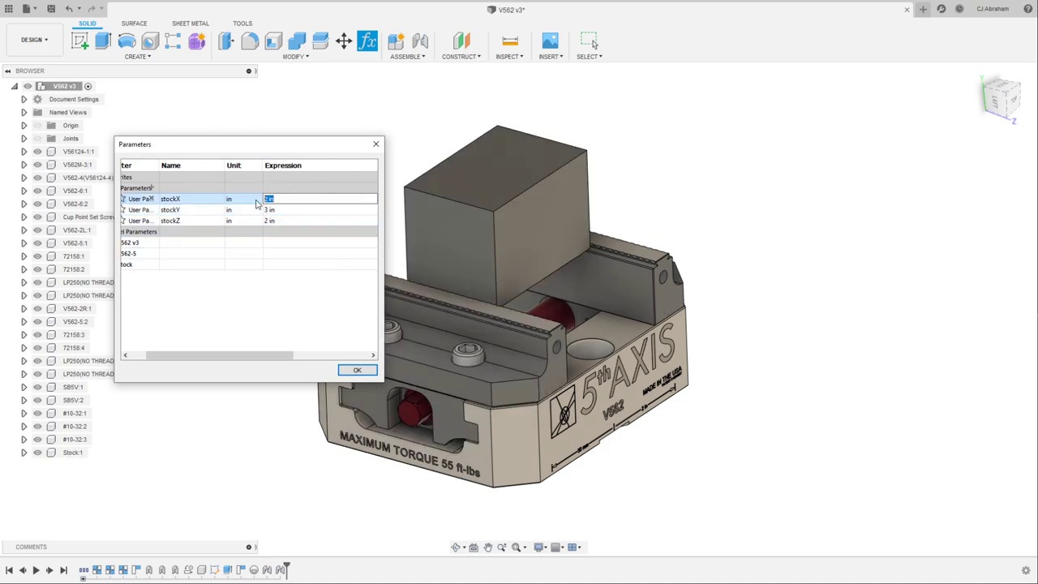
text(6)
key(Return)
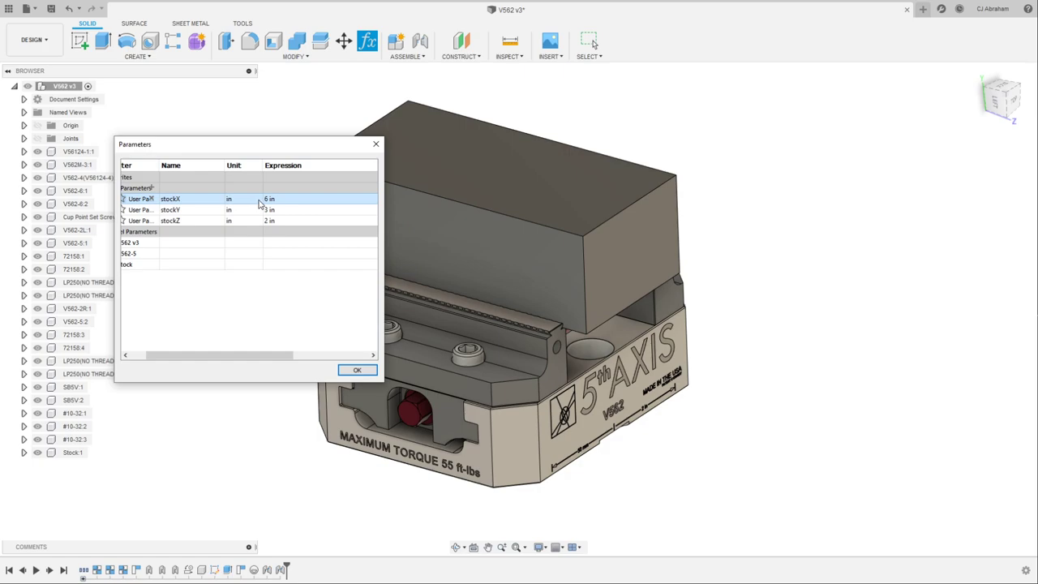
click(355, 370)
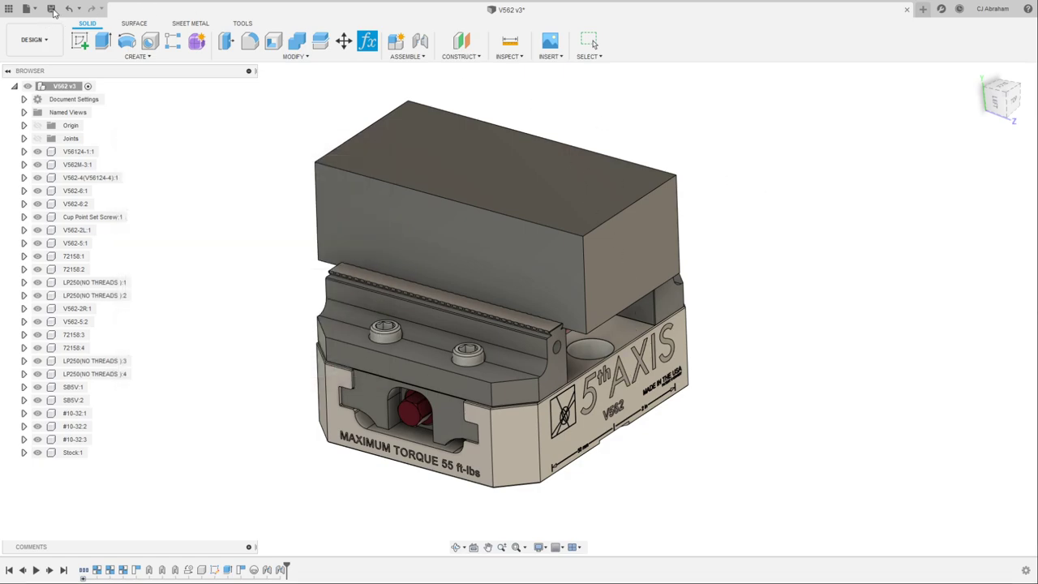
Save the resized V562 vise design as a new version
click(626, 268)
scroll(626, 269, down, 3)
key(Escape)
click(51, 8)
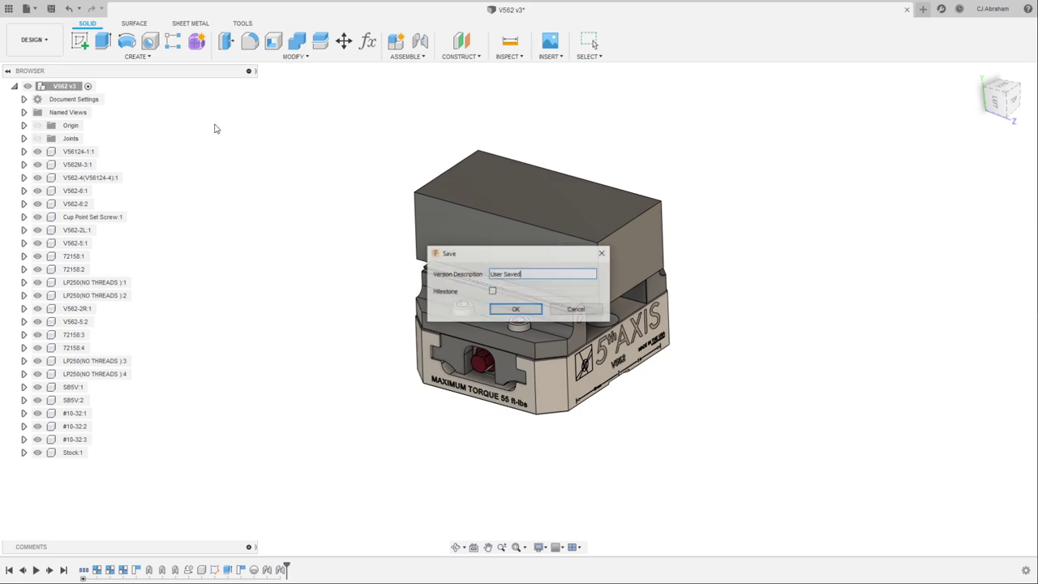
click(523, 311)
shift+middle_drag(559, 258, 656, 152)
key(Escape)
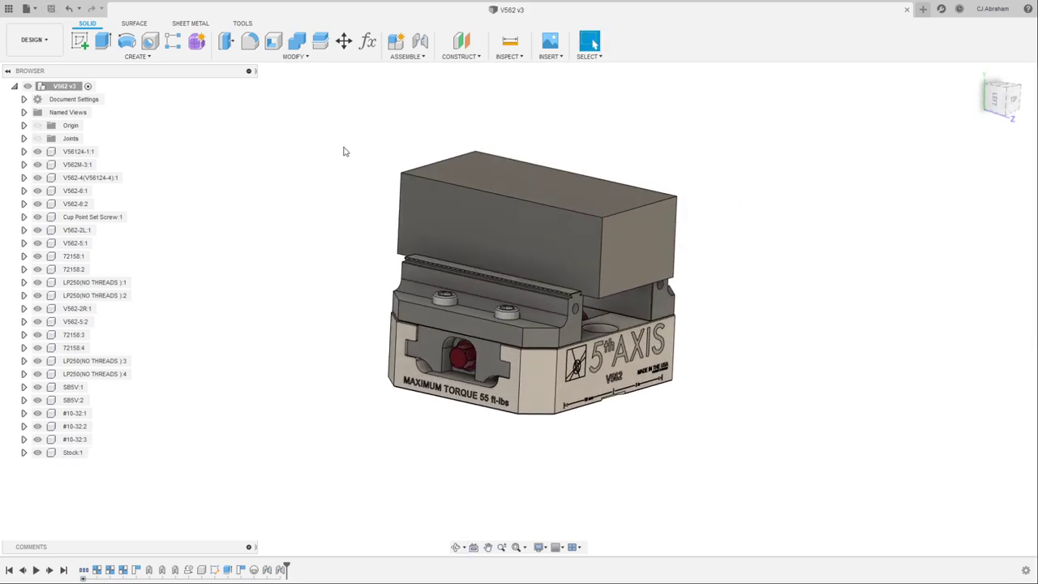
Open the ContactBoundaryPoint design from the Data Panel
click(8, 8)
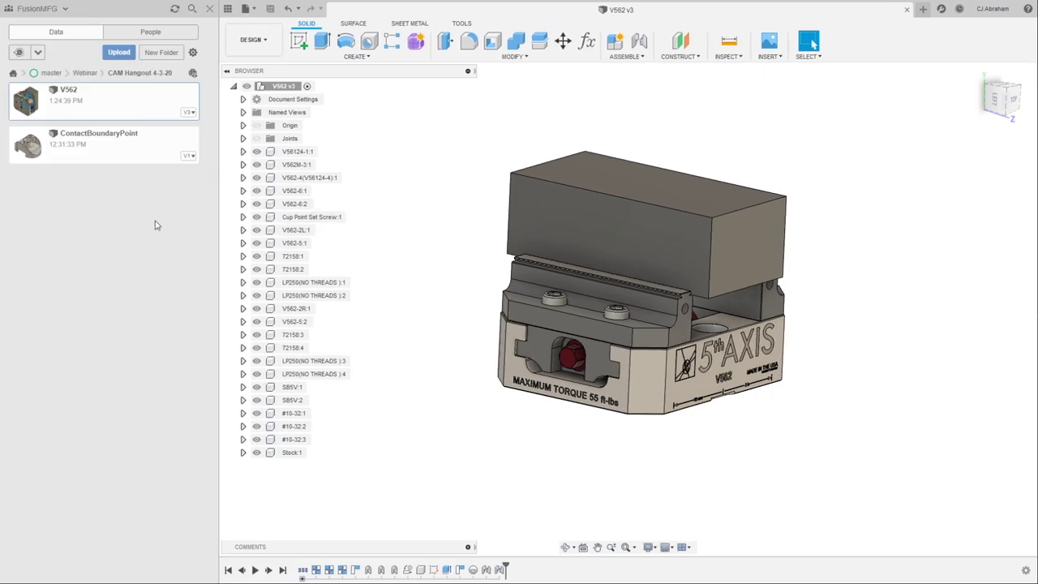
click(118, 150)
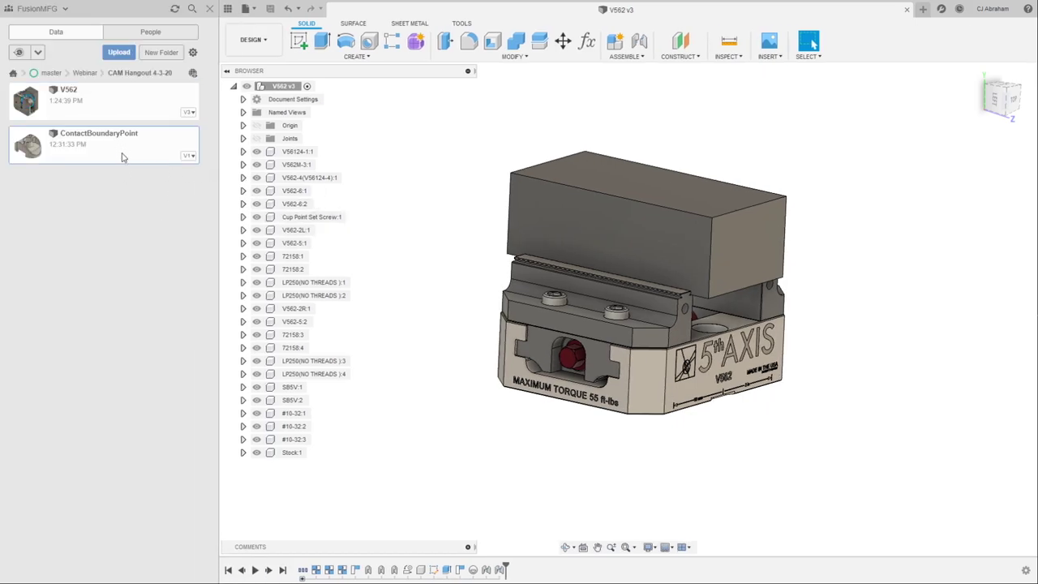
right_click(125, 149)
click(138, 154)
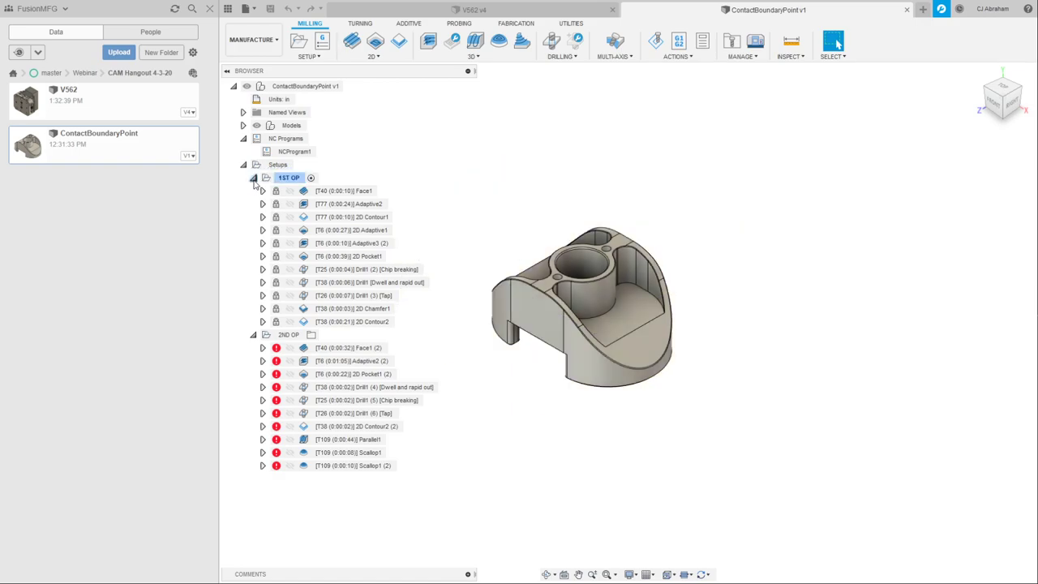
Collapse the 1ST OP and 2ND OP setups and switch ContactBoundaryPoint to the Design workspace
click(253, 177)
click(253, 191)
click(253, 39)
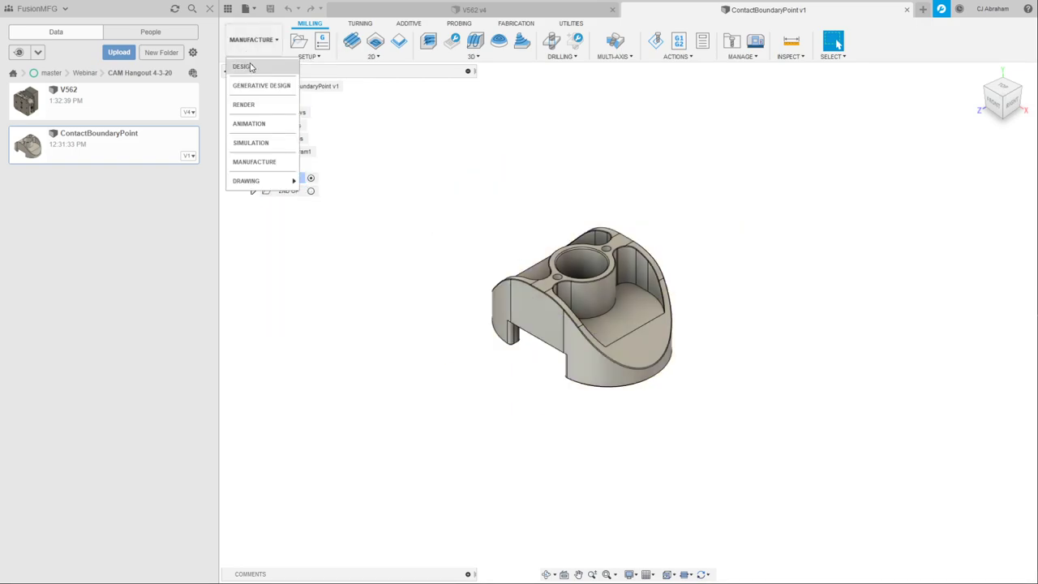
click(243, 67)
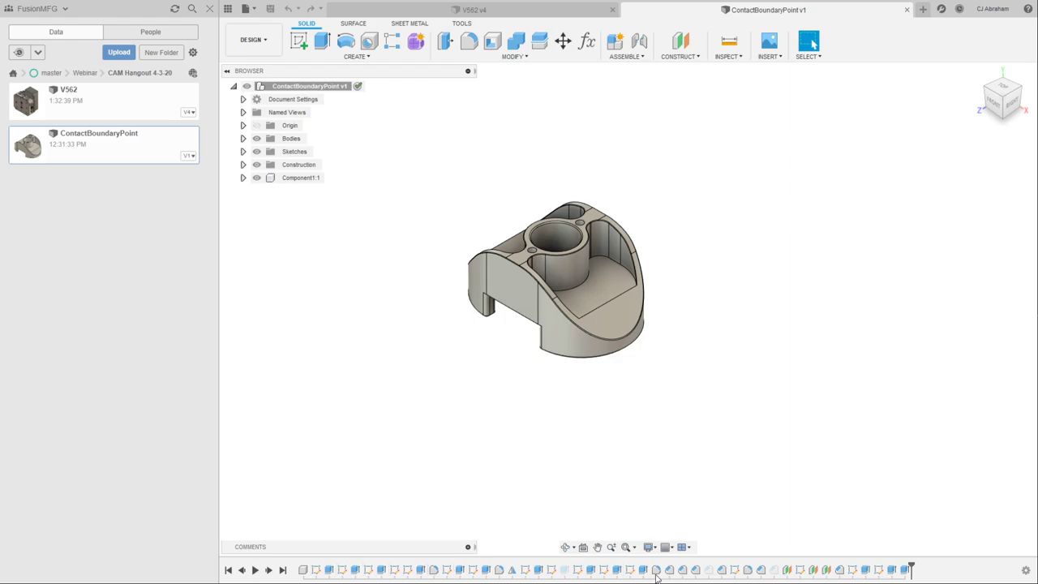
Join Component1:1 to the root ContactBoundaryPoint with a rigid as-built joint, then return to V562 v4
click(297, 179)
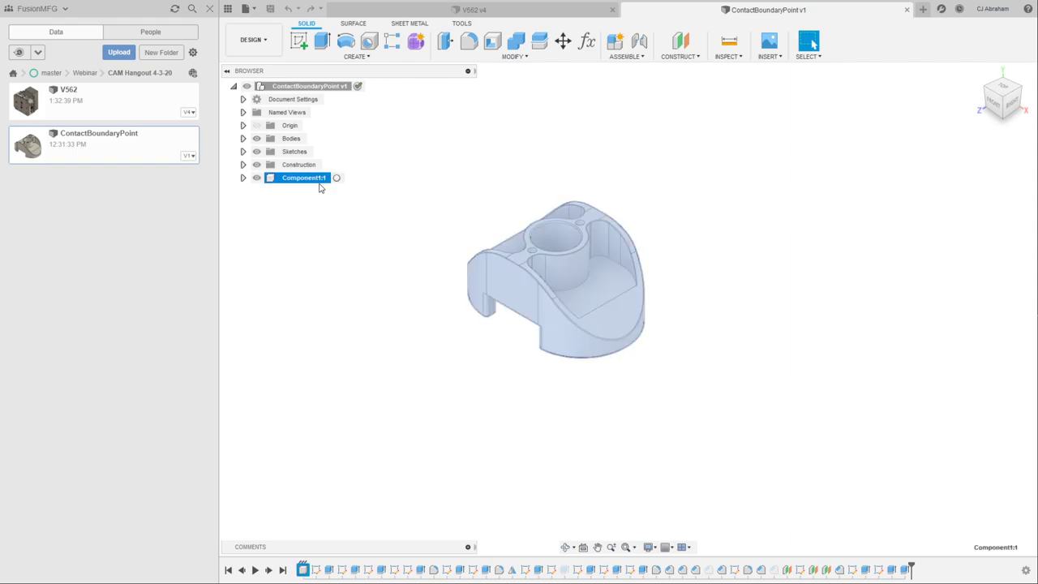
click(387, 282)
shift+middle_drag(386, 282, 685, 170)
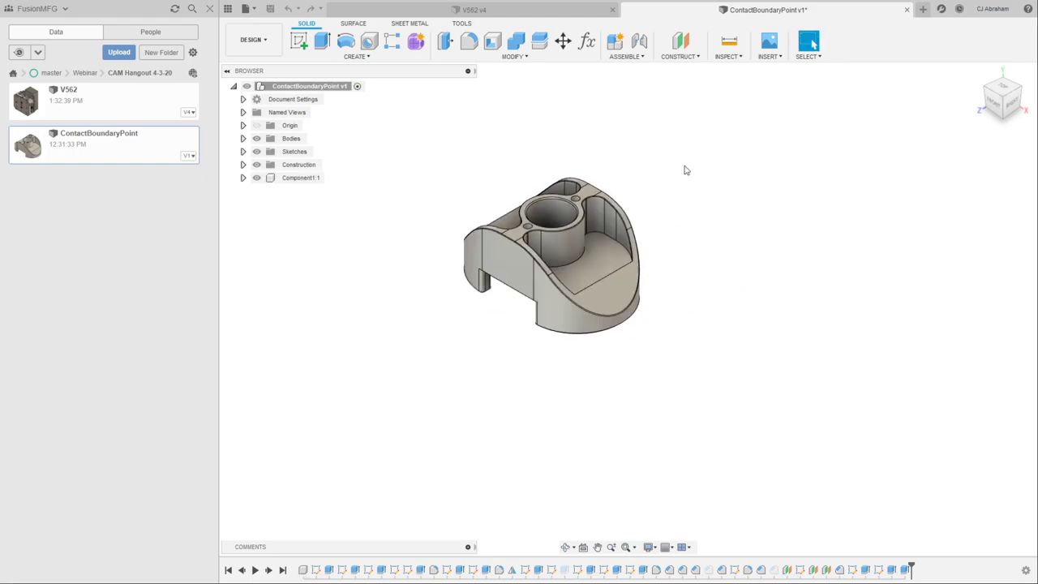
shift+middle_drag(457, 232, 689, 132)
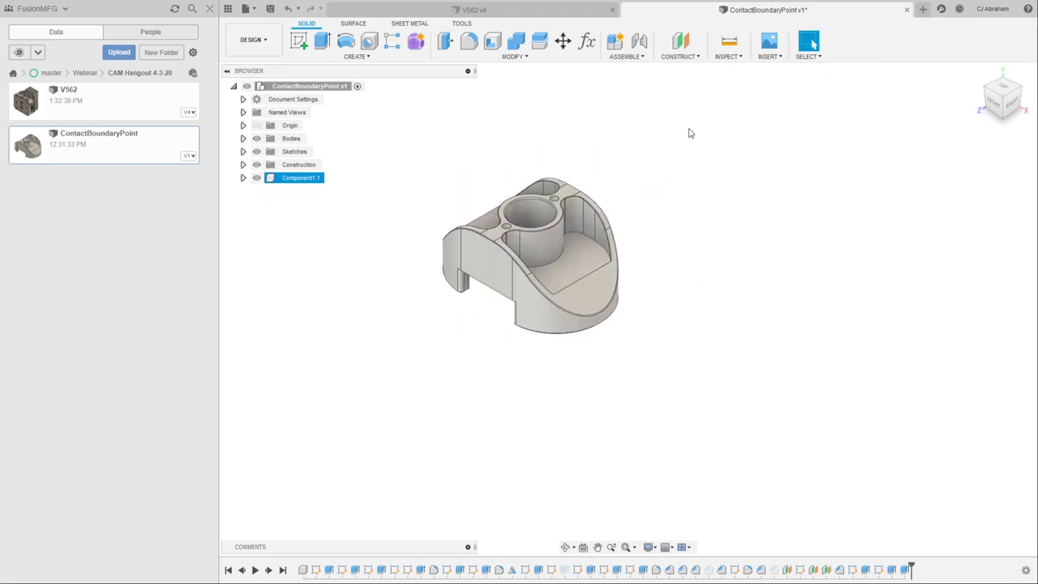
click(624, 57)
click(636, 95)
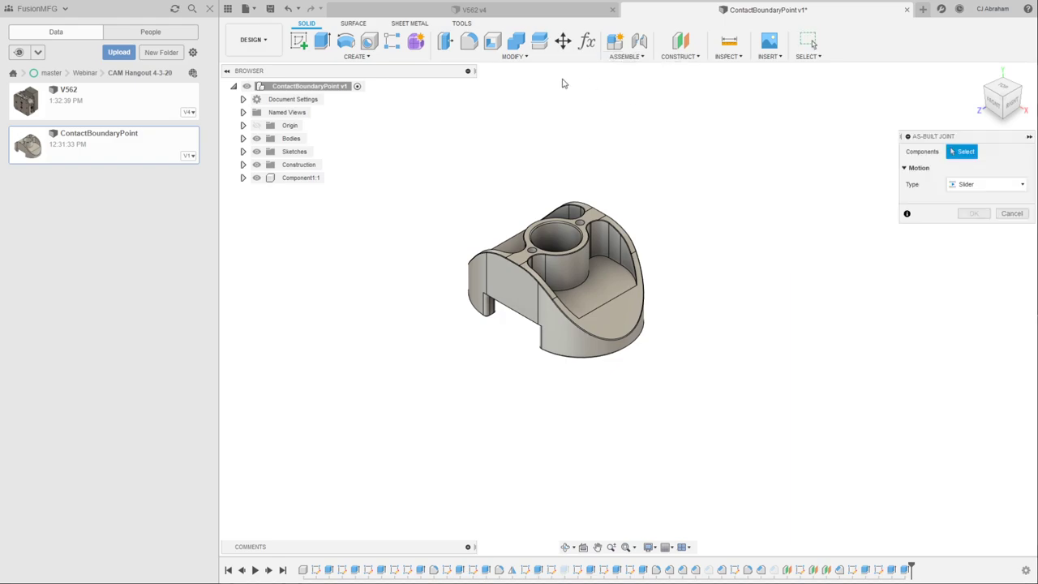
click(301, 178)
click(312, 86)
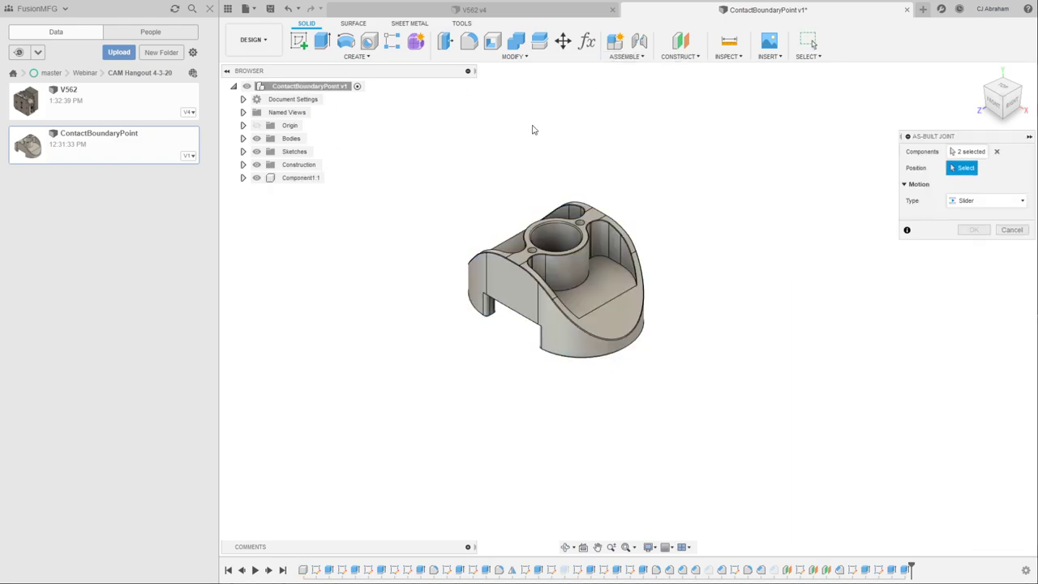
click(982, 200)
click(974, 217)
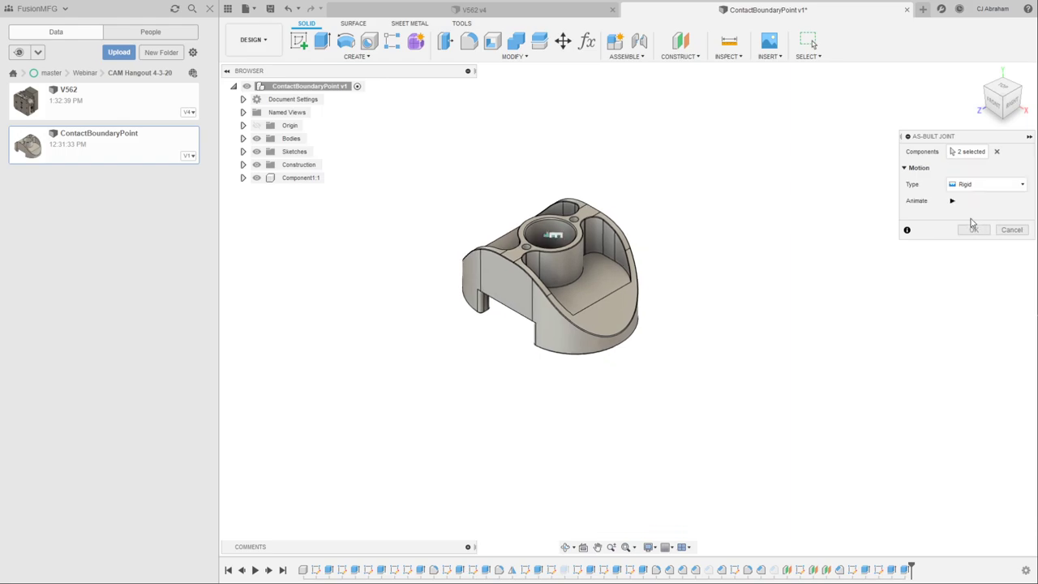
click(974, 230)
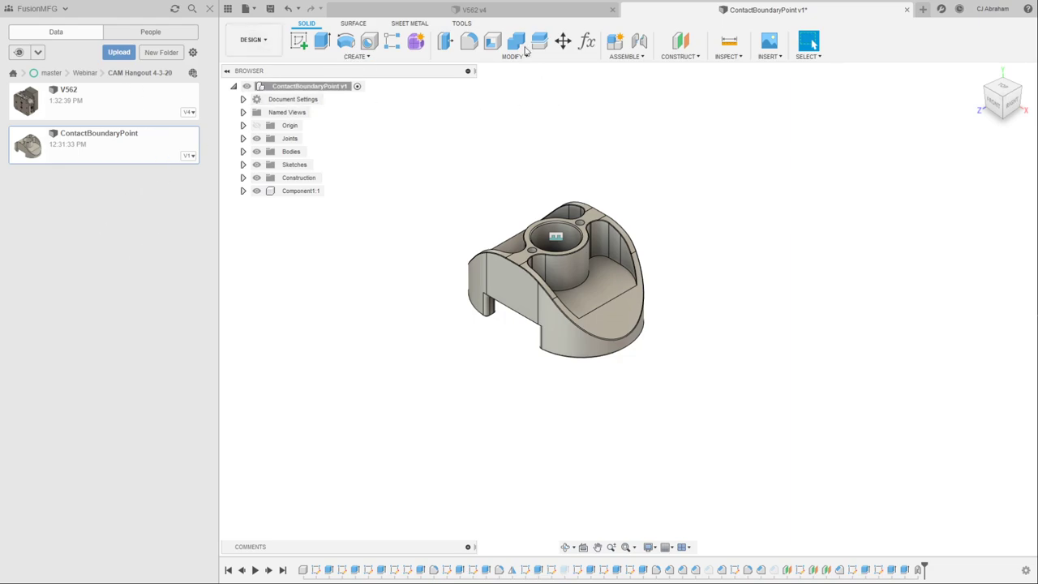
click(474, 10)
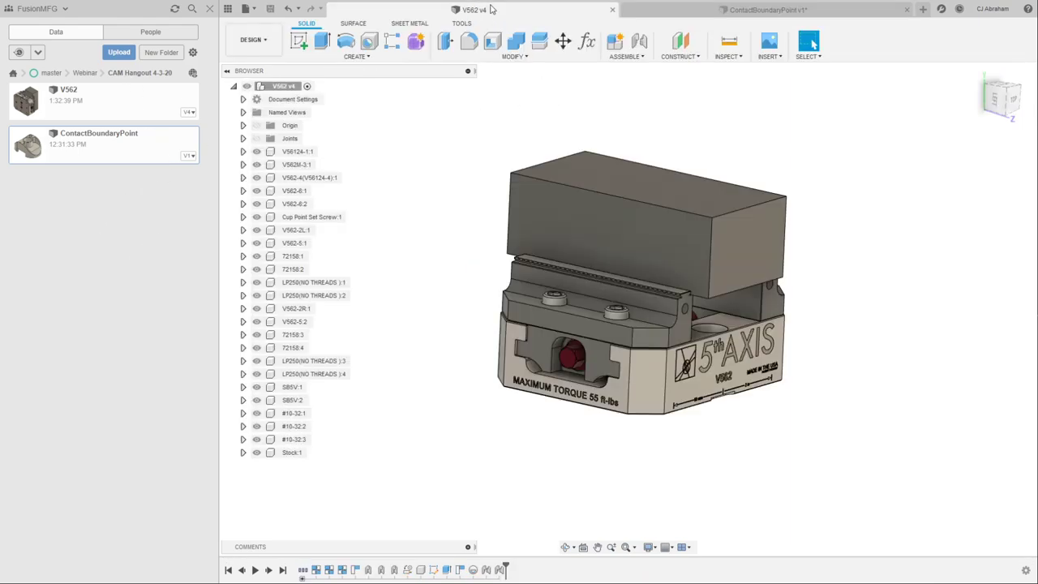
Insert the V562 vise from the Data Panel into the ContactBoundaryPoint design
click(700, 11)
right_click(105, 101)
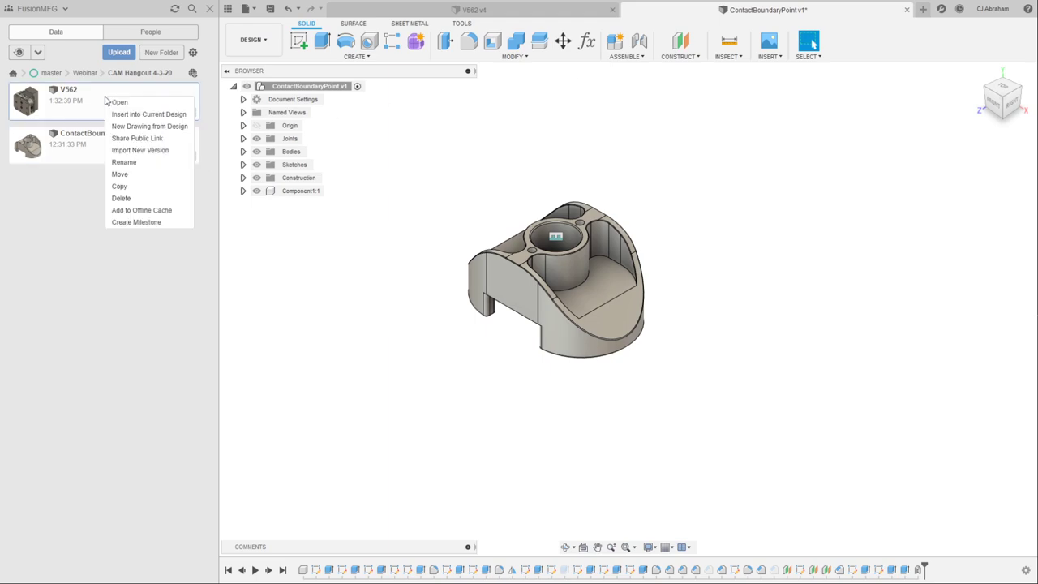
click(144, 114)
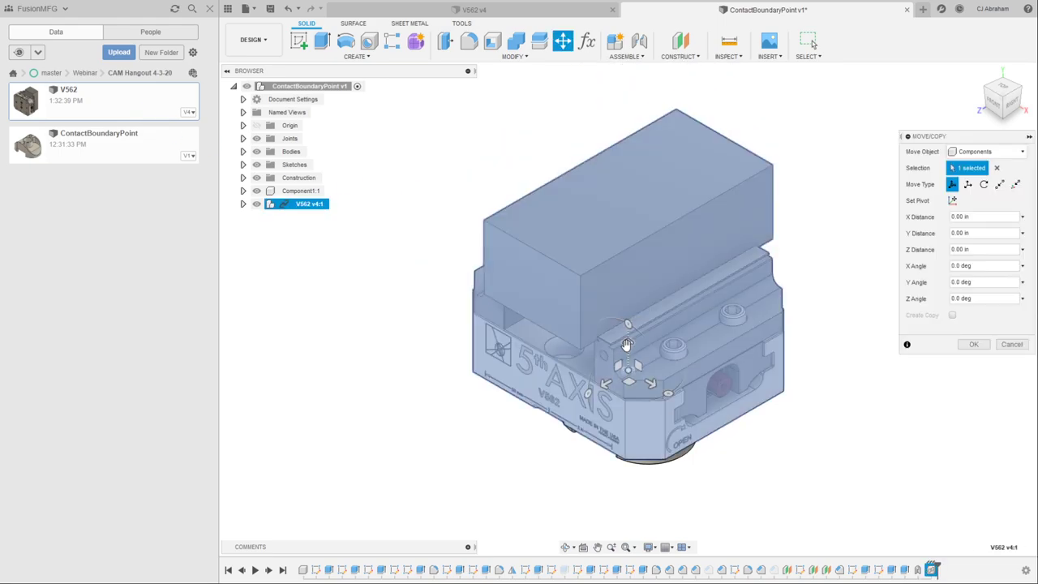
Move the vise down and rotate it 90° about Y, then check its alignment with the part
drag(628, 345, 532, 398)
scroll(563, 340, up, 3)
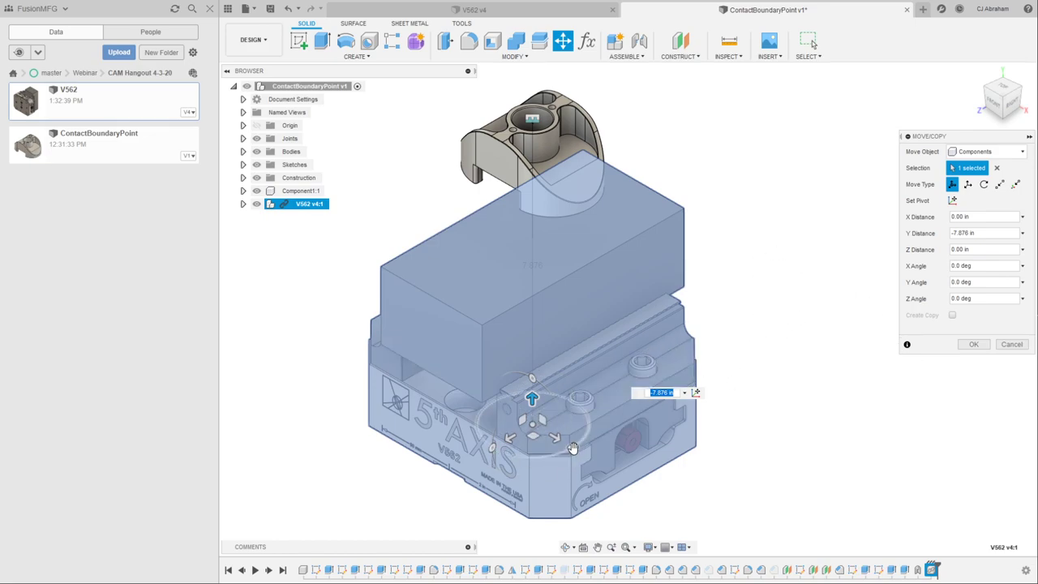
drag(572, 448, 573, 401)
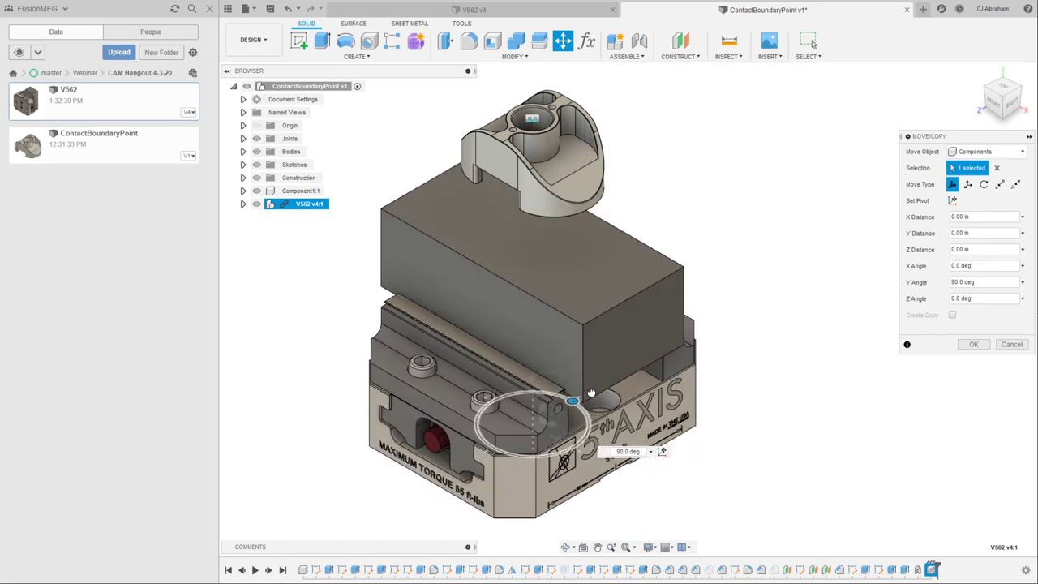
click(973, 344)
scroll(702, 321, down, 2)
shift+middle_drag(703, 320, 647, 283)
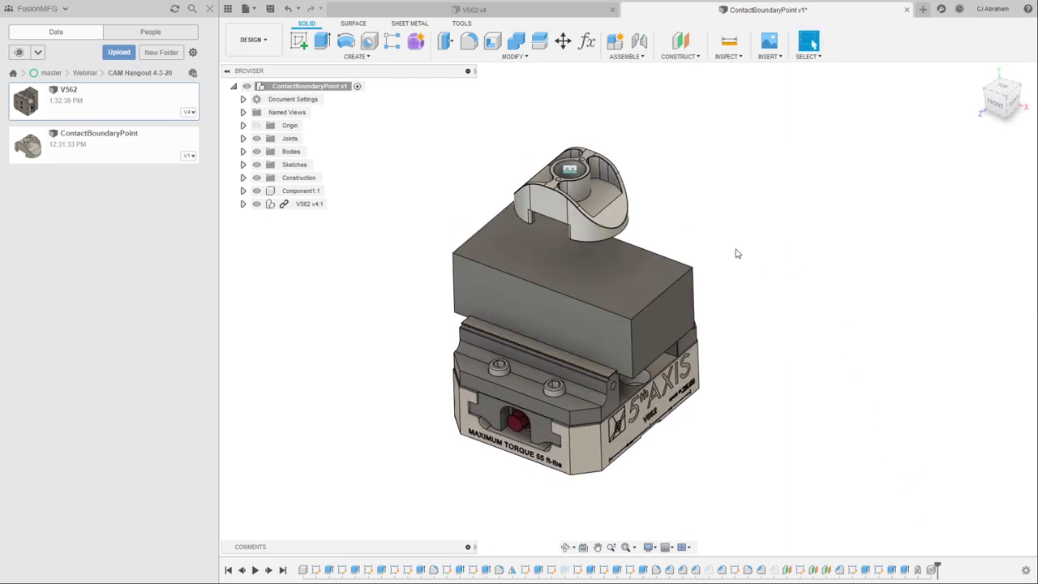
mouse_move(732, 246)
shift+middle_down()
mouse_move(697, 224)
mouse_move(717, 243)
shift+middle_up()
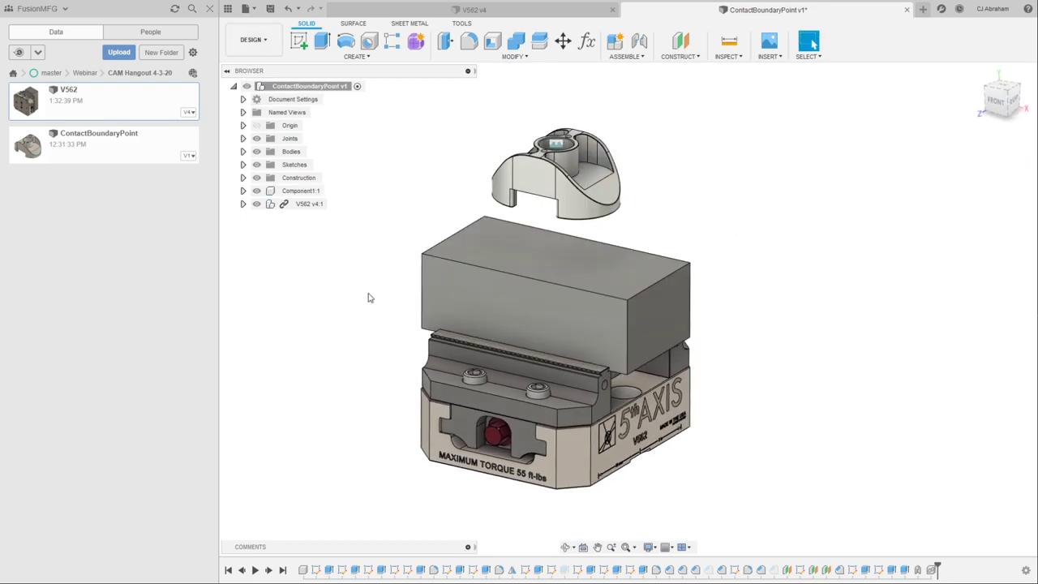
Go to the V562 v4 document and select the stock block
click(486, 11)
scroll(791, 124, up, 2)
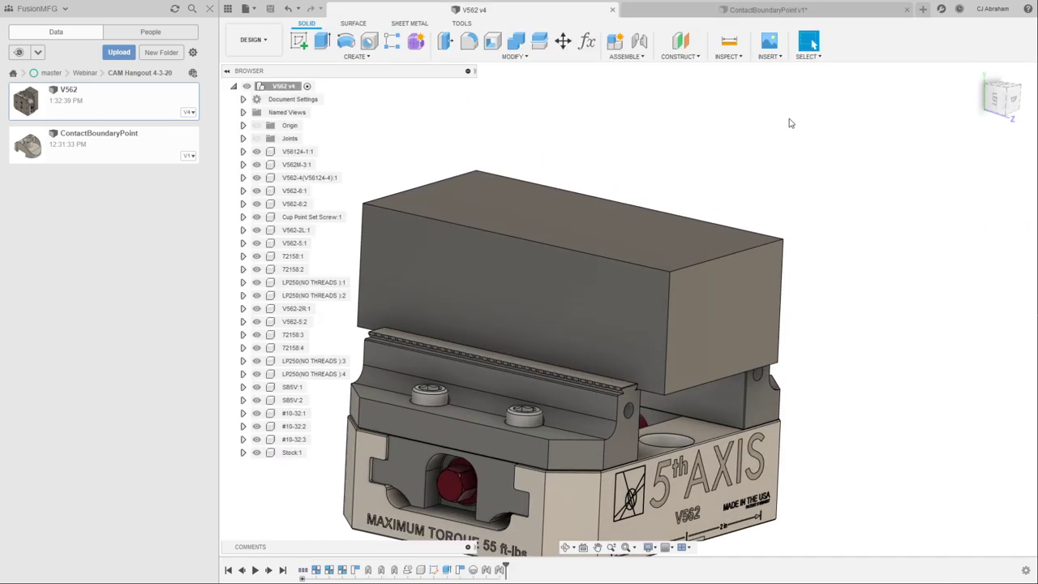
shift+middle_drag(614, 152, 326, 86)
click(209, 10)
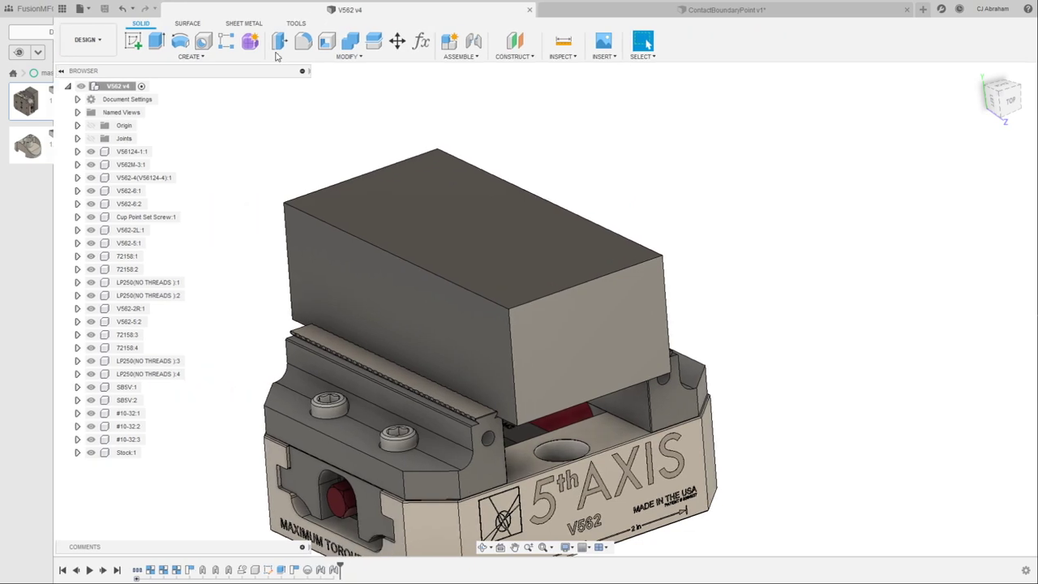
click(674, 216)
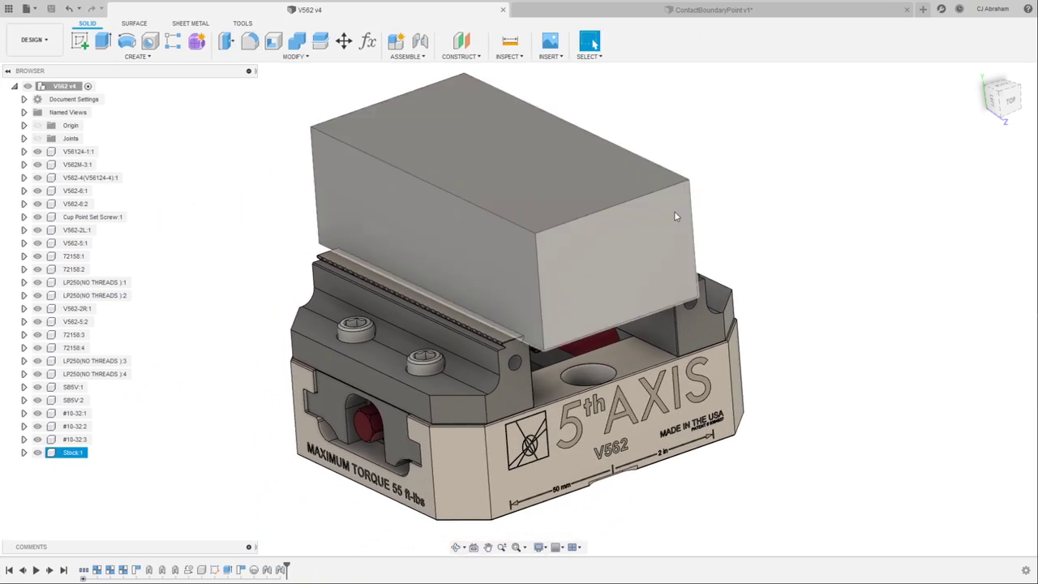
Place a joint origin on the stock's bottom face with the Z offset cleared
click(309, 131)
click(407, 56)
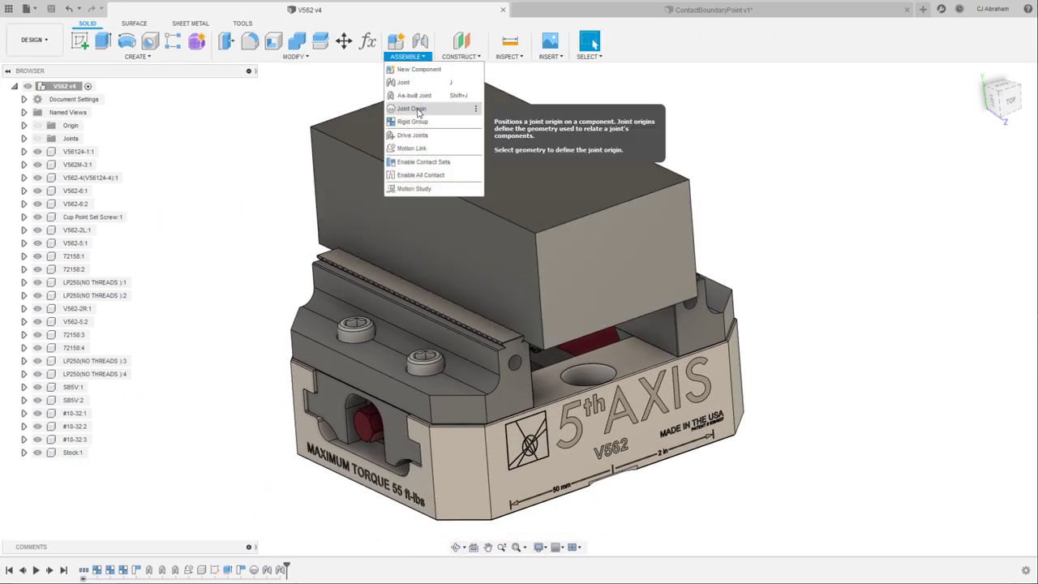
click(418, 112)
shift+middle_drag(519, 349, 570, 234)
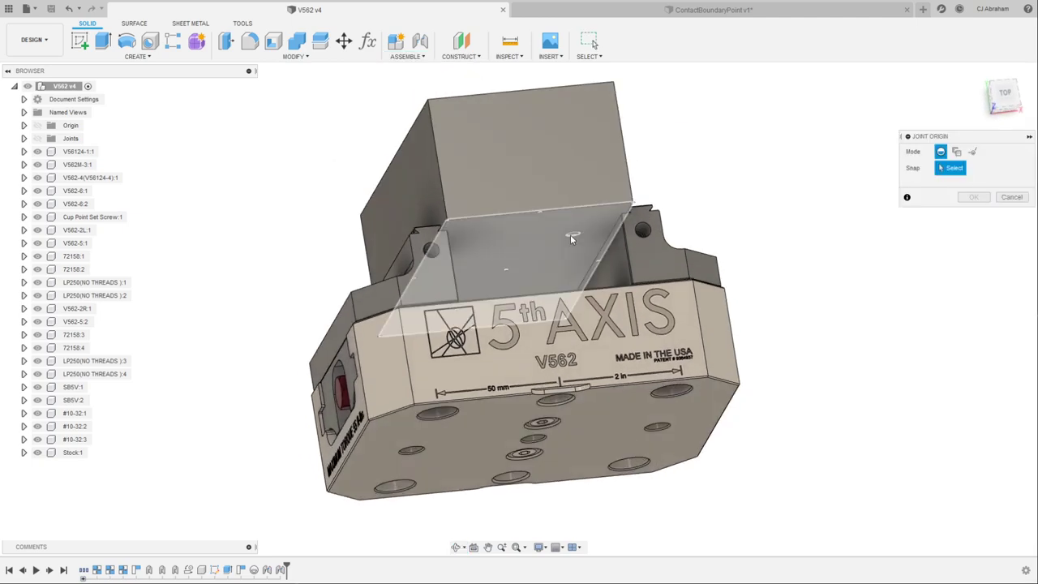
click(516, 270)
drag(510, 288, 508, 281)
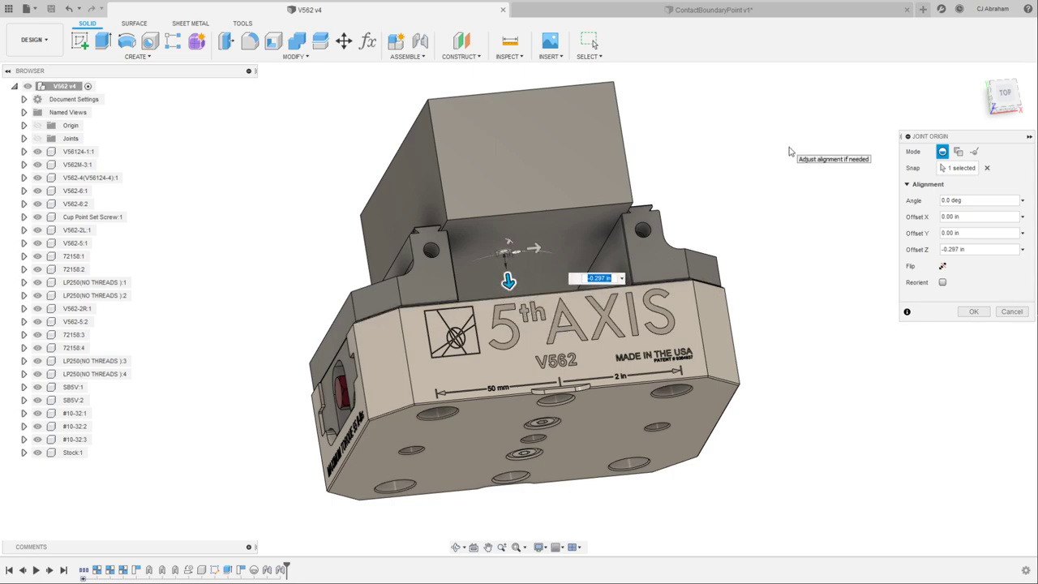
key(BackSpace)
key(Return)
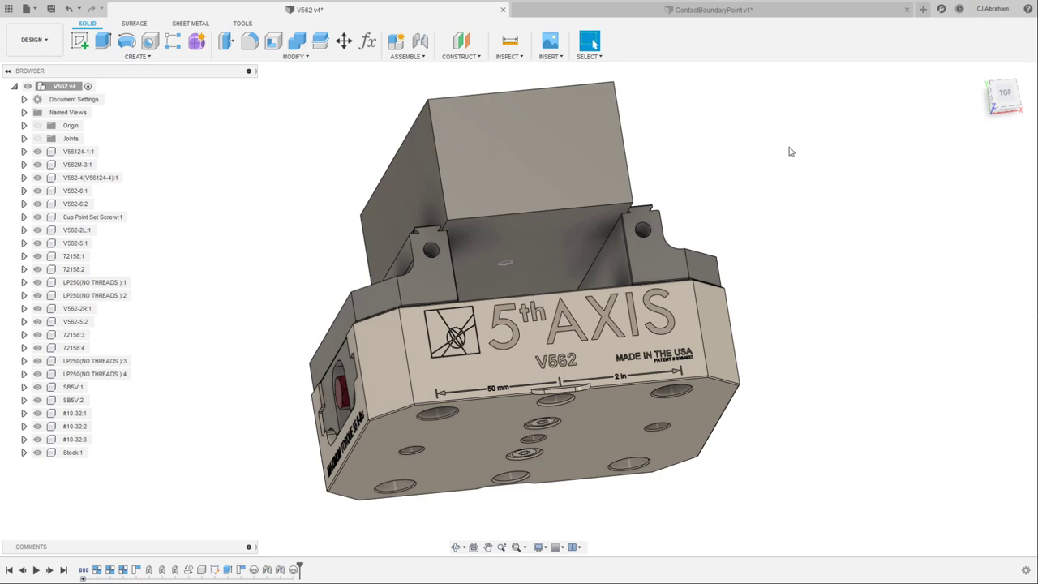
Turn on every selection filter with Select All
shift+middle_drag(833, 127, 843, 149)
click(433, 279)
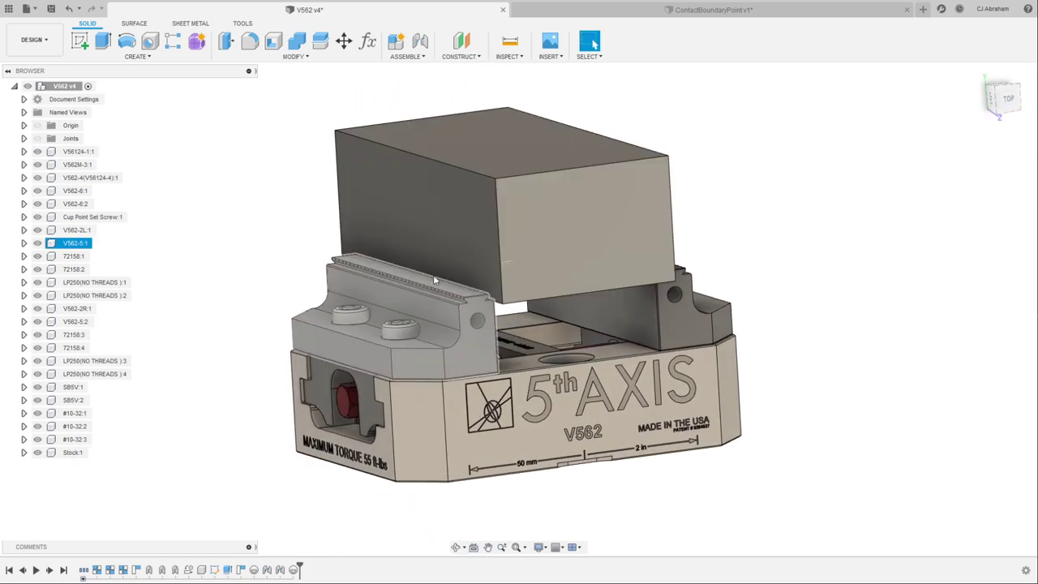
click(824, 225)
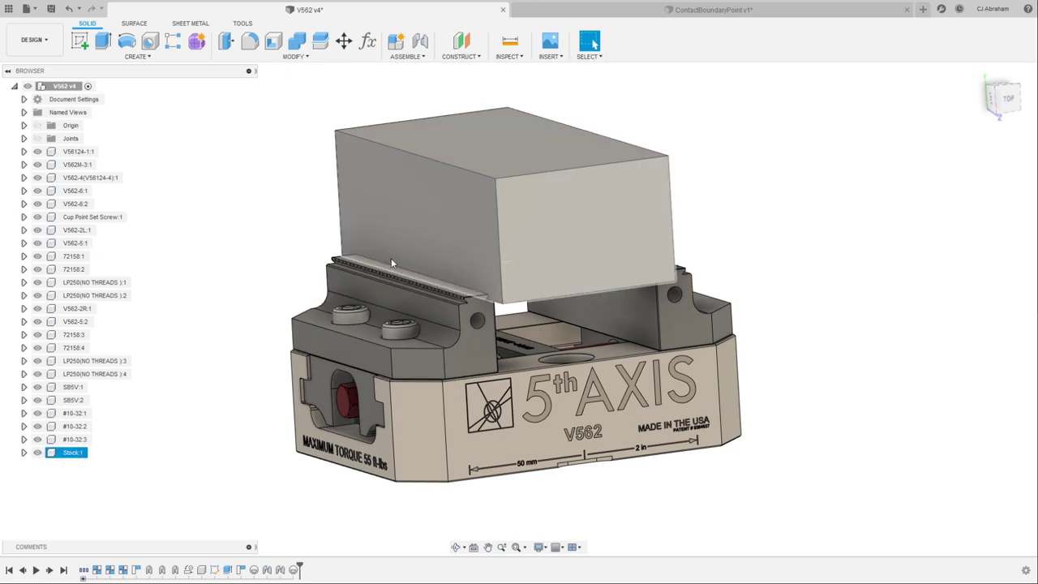
click(591, 55)
click(591, 65)
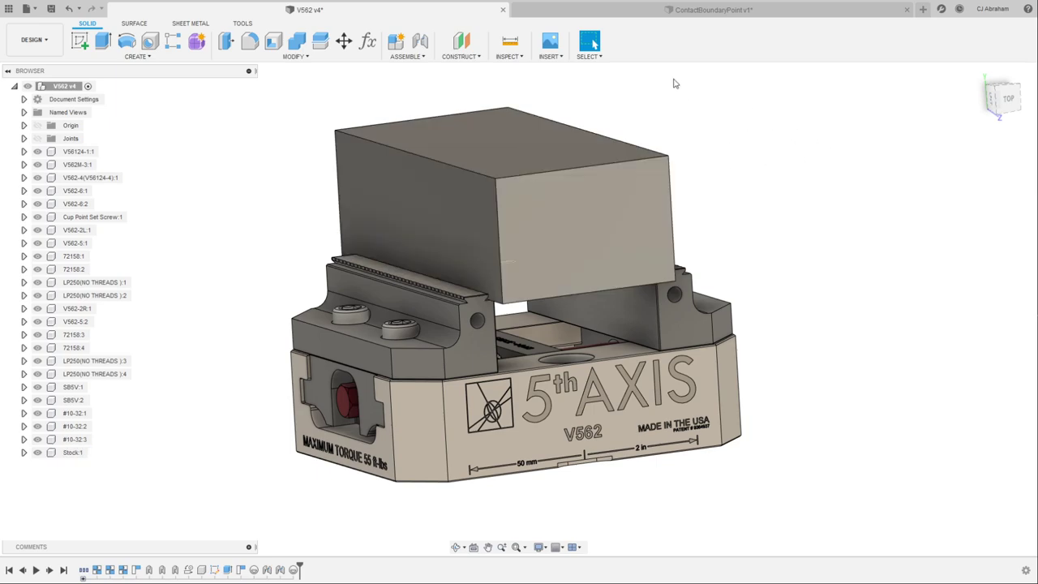
click(590, 57)
mouse_move(626, 149)
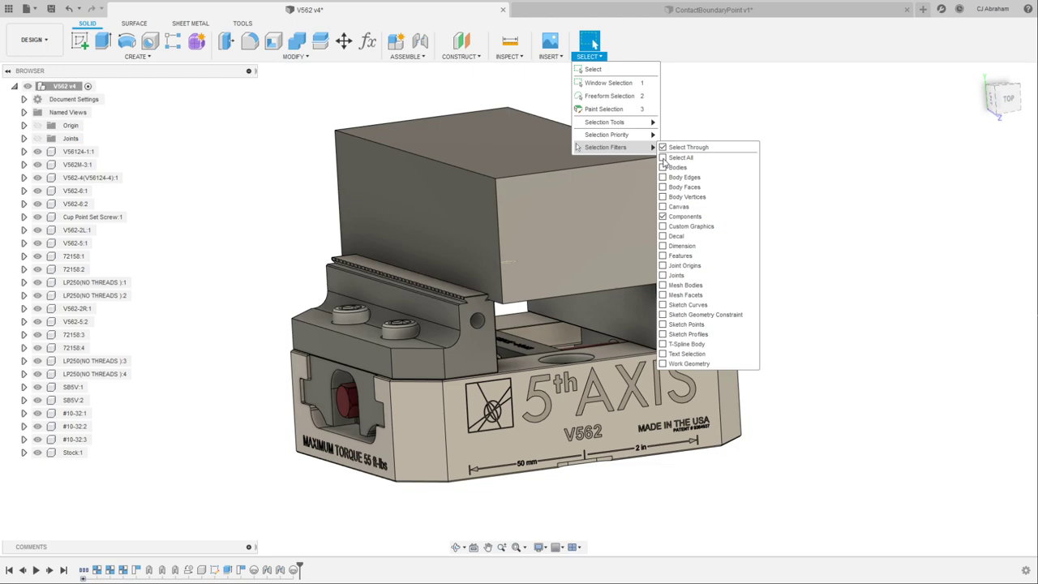
click(663, 158)
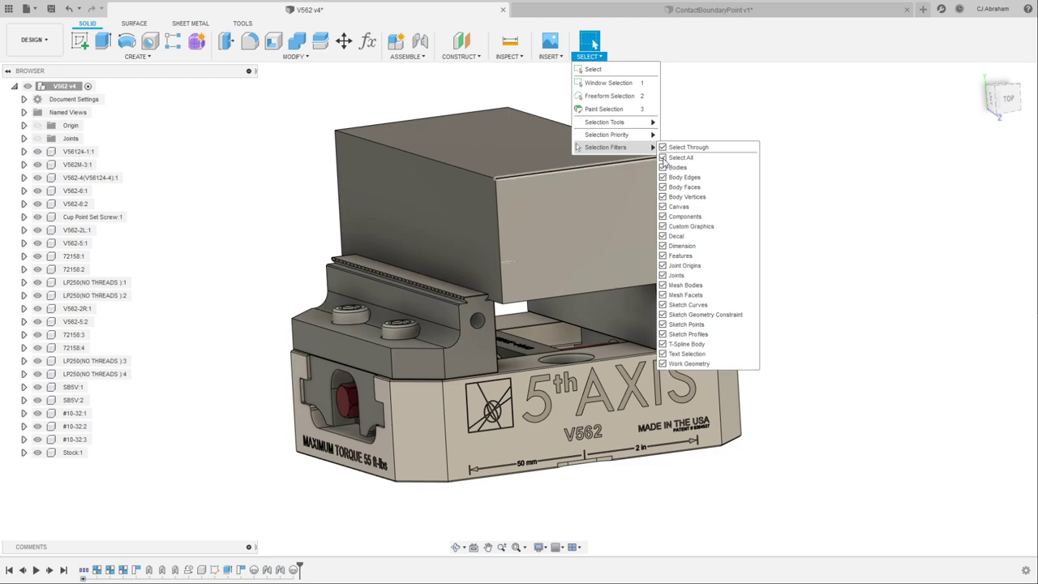
click(819, 110)
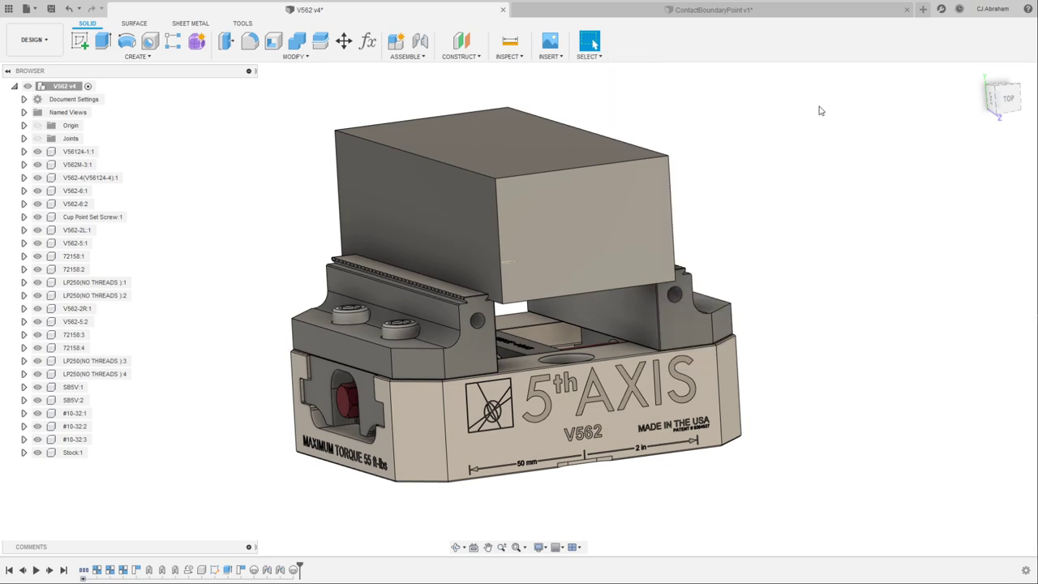
shift+middle_drag(827, 130, 735, 190)
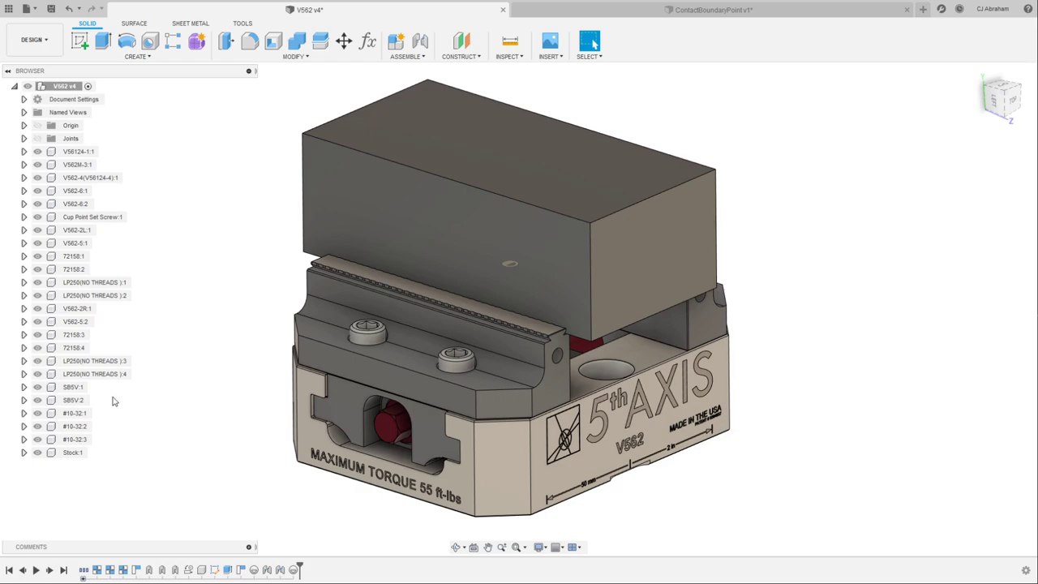
Set the Stock:1 component's opacity to 50%
right_click(71, 453)
click(125, 479)
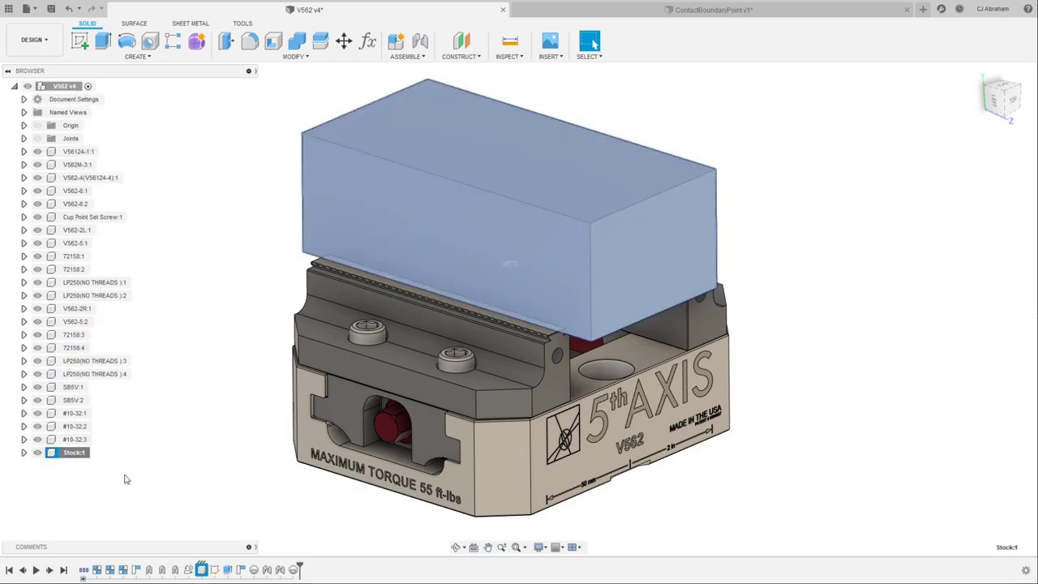
right_click(73, 454)
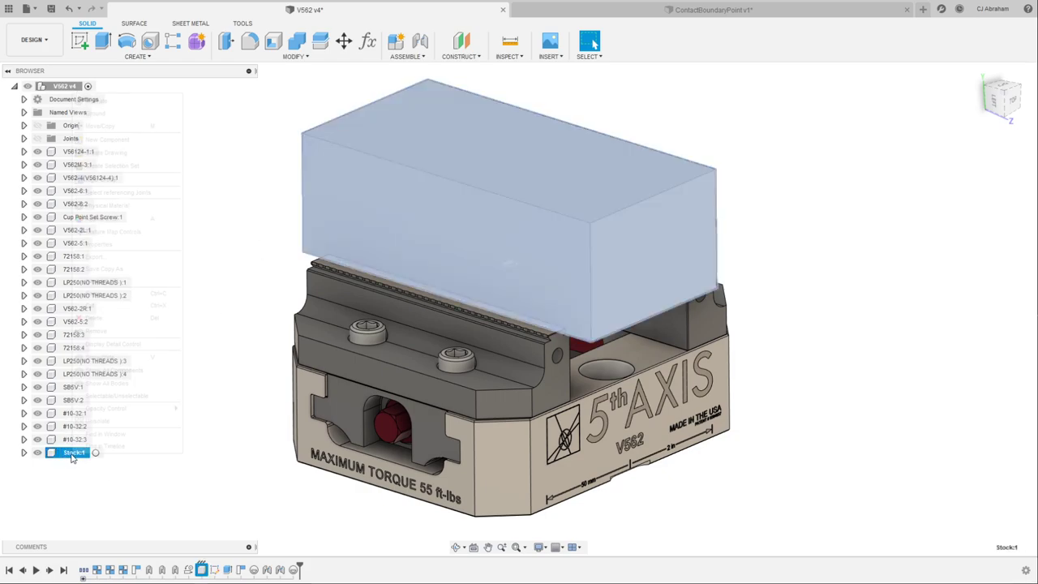
mouse_move(138, 409)
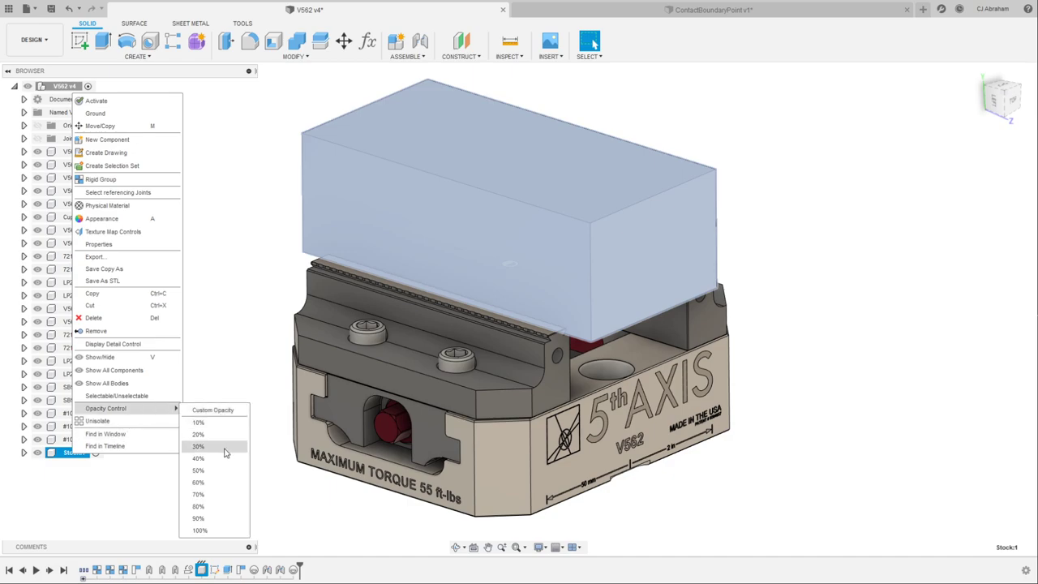
click(198, 470)
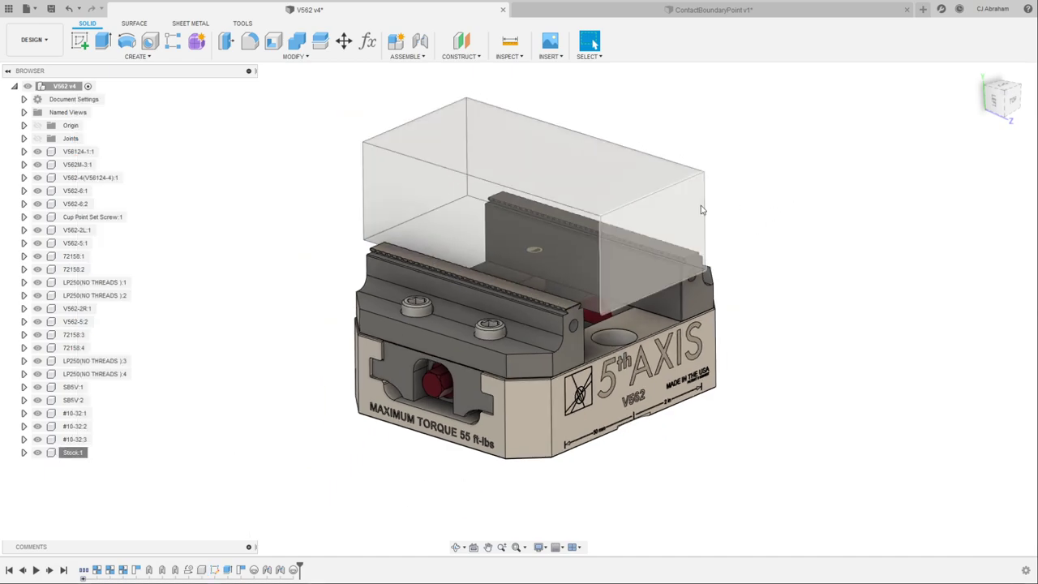
Save the vise design as version v5
shift+middle_drag(700, 206, 735, 190)
shift+middle_drag(745, 214, 788, 229)
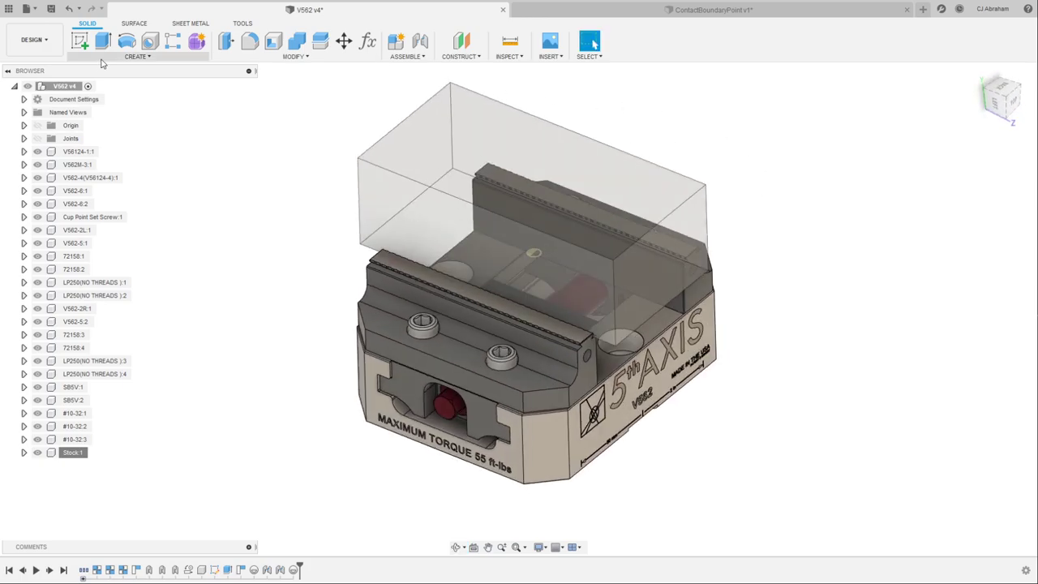
click(51, 9)
click(531, 310)
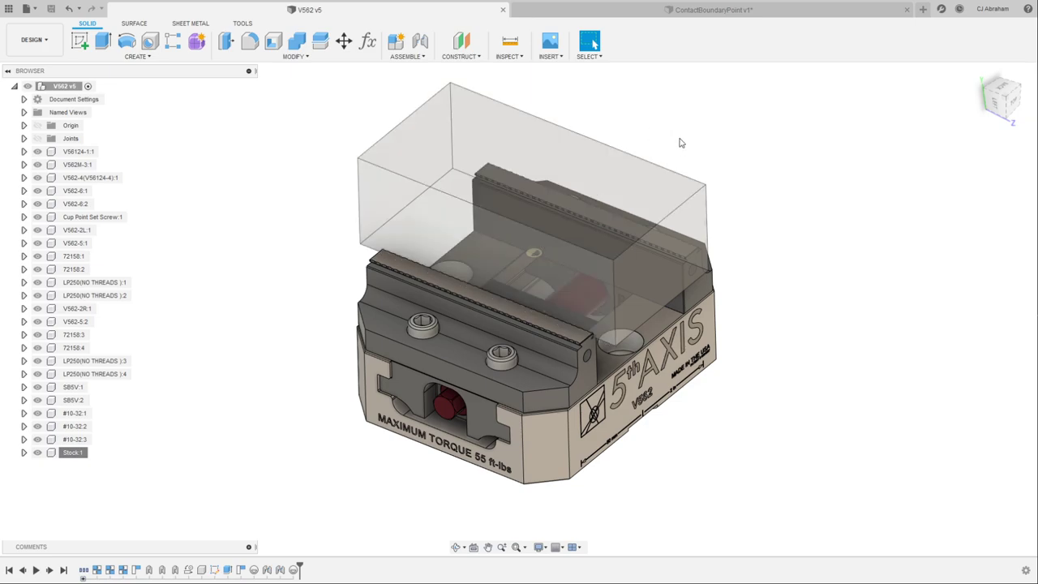
In ContactBoundaryPoint v1, break the link to V562 v5:1 and expand the design history
click(641, 10)
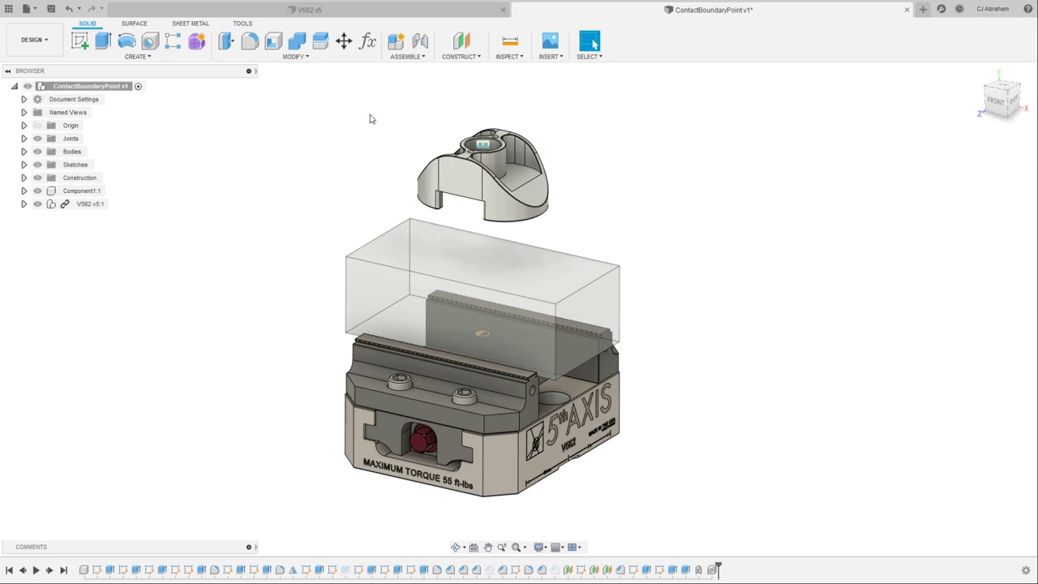
right_click(86, 210)
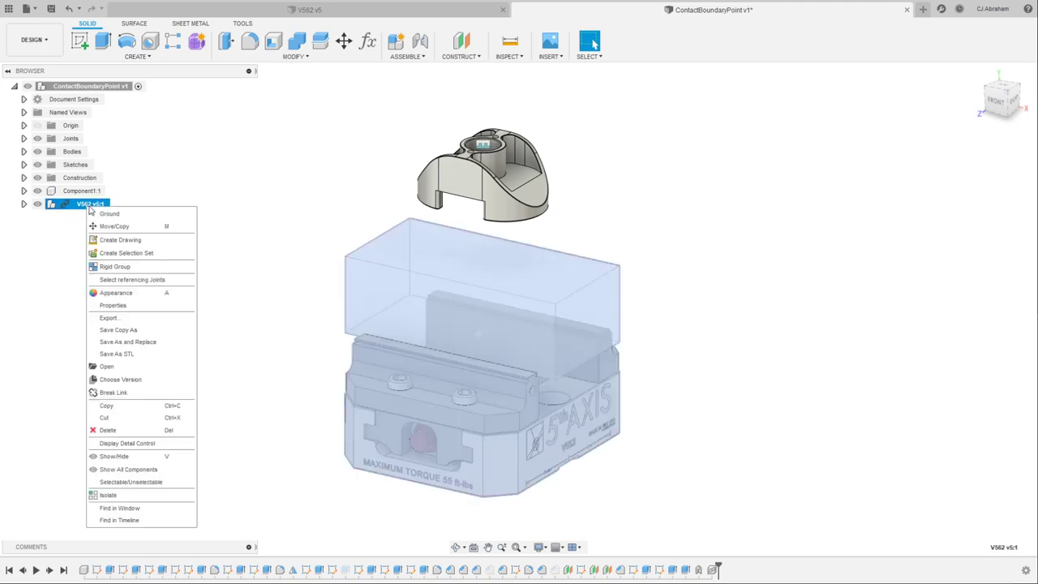
click(113, 393)
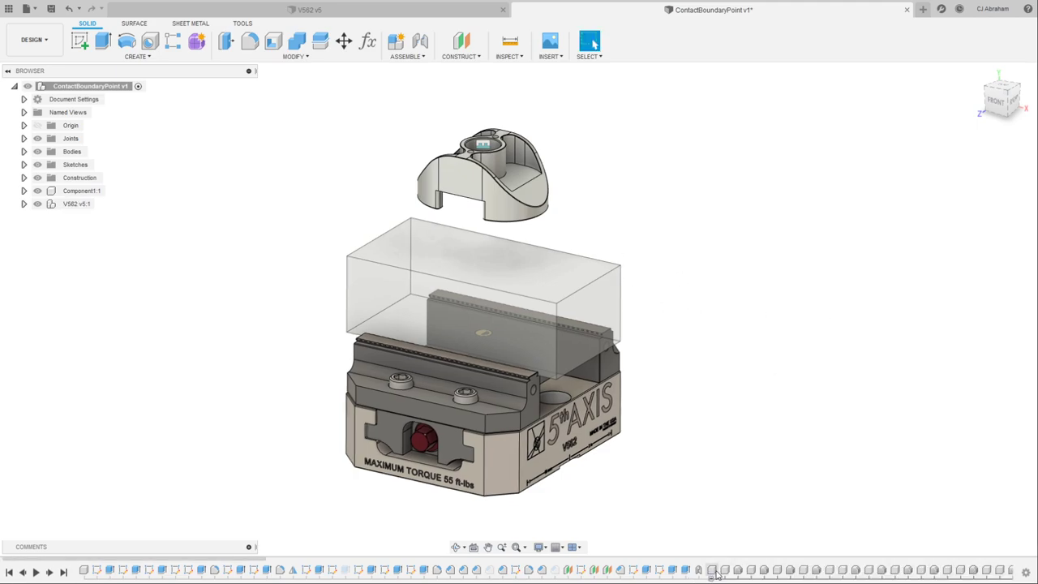
click(716, 570)
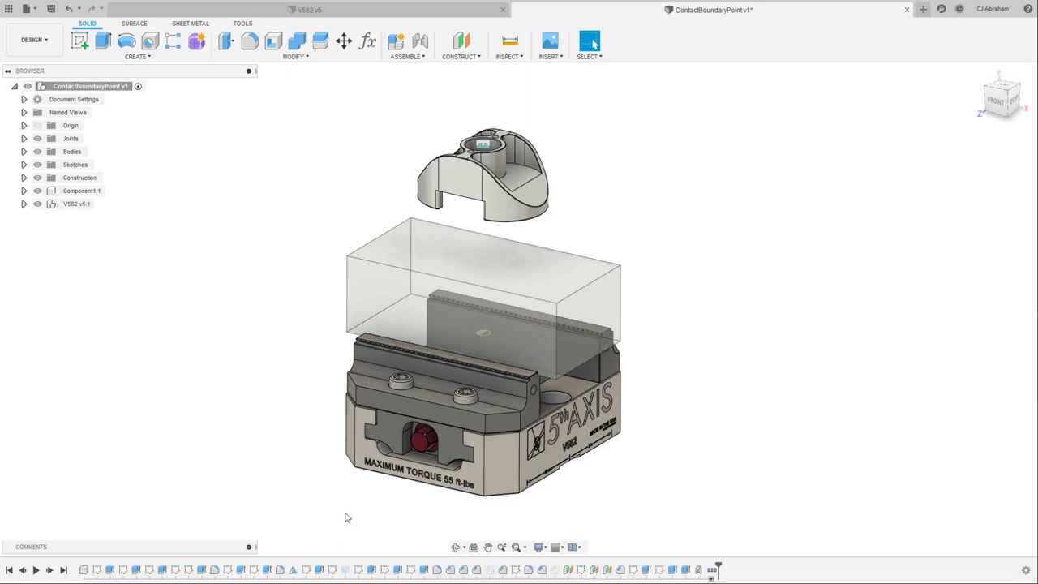
click(367, 40)
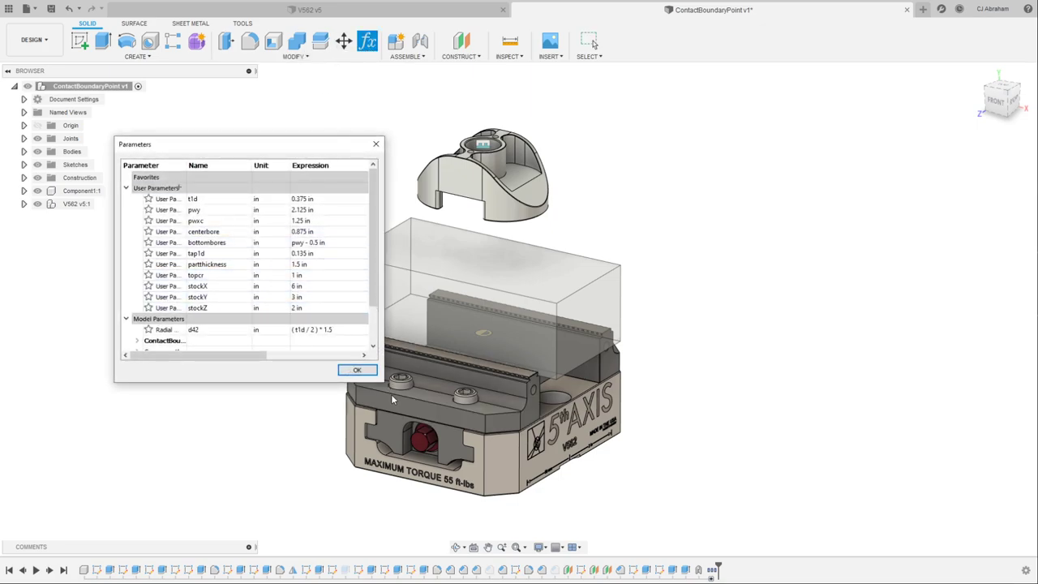
drag(387, 383, 766, 506)
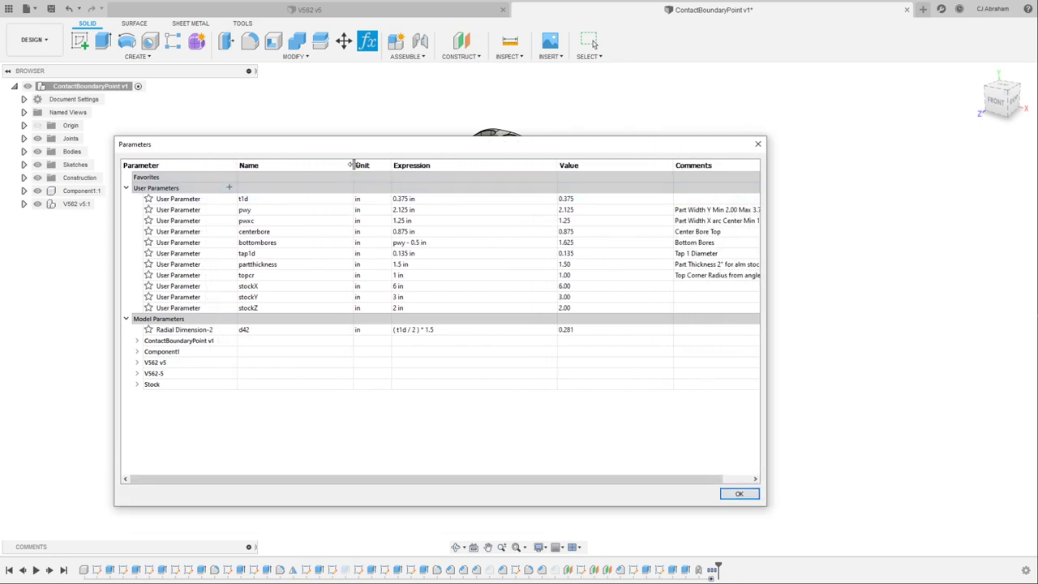
drag(354, 165, 402, 165)
click(274, 288)
double_click(275, 307)
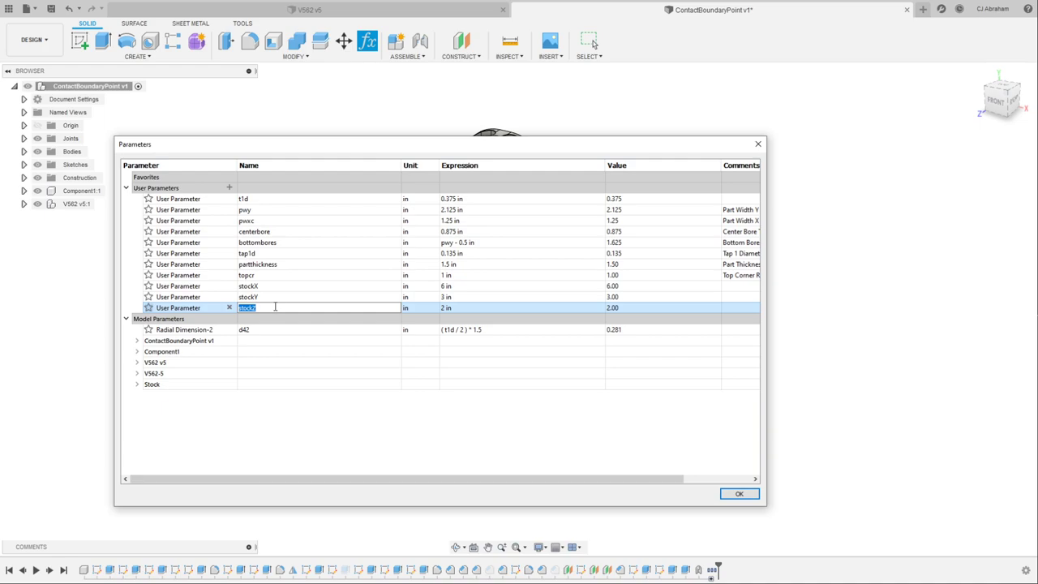
click(757, 145)
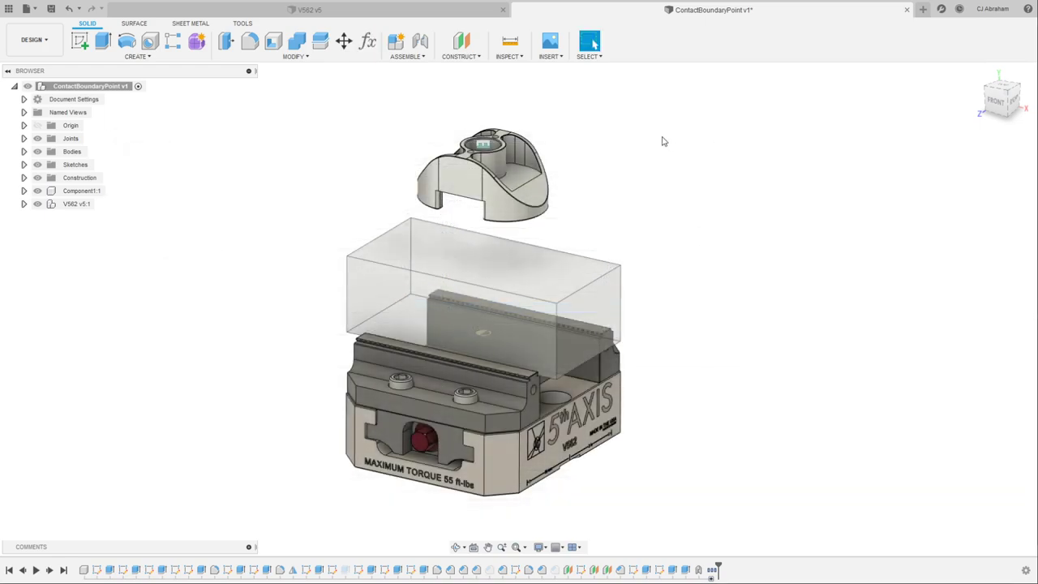
Pick snap points on the stock and the part's ring edge for a joint, then cancel it
click(420, 41)
scroll(539, 296, up, 3)
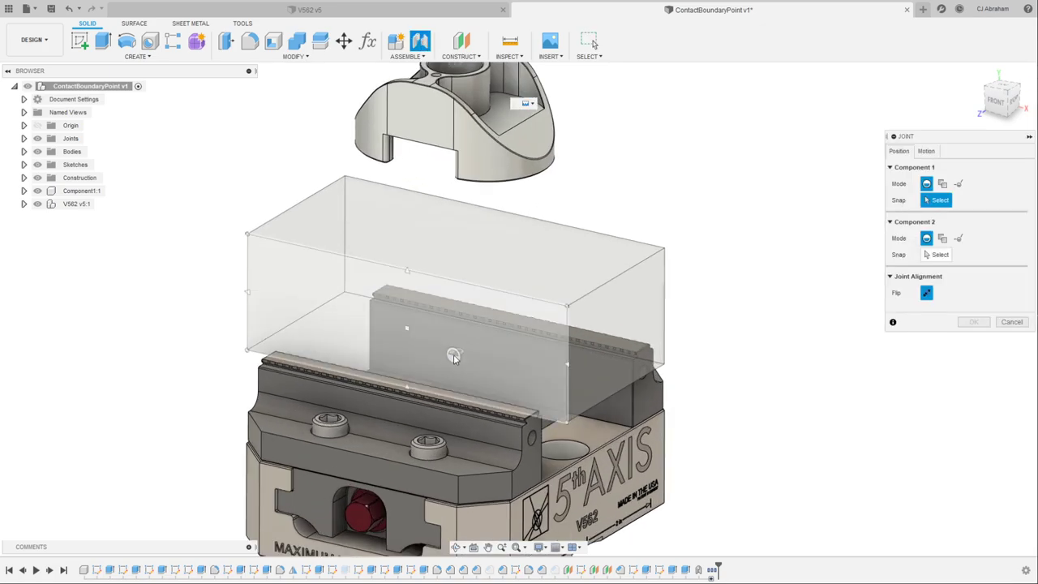
click(456, 357)
shift+middle_drag(576, 237, 497, 138)
scroll(497, 134, up, 3)
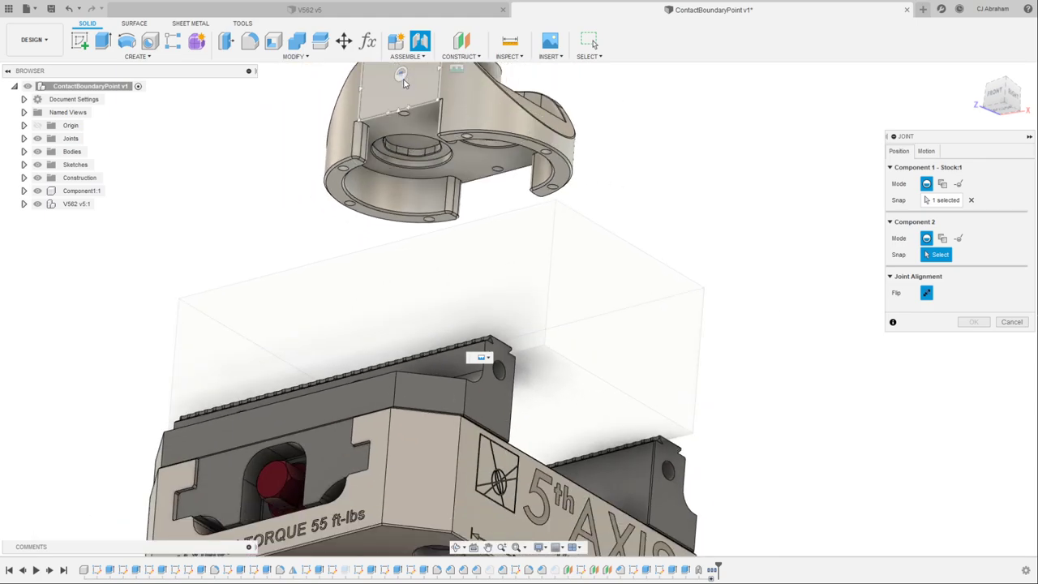
click(381, 220)
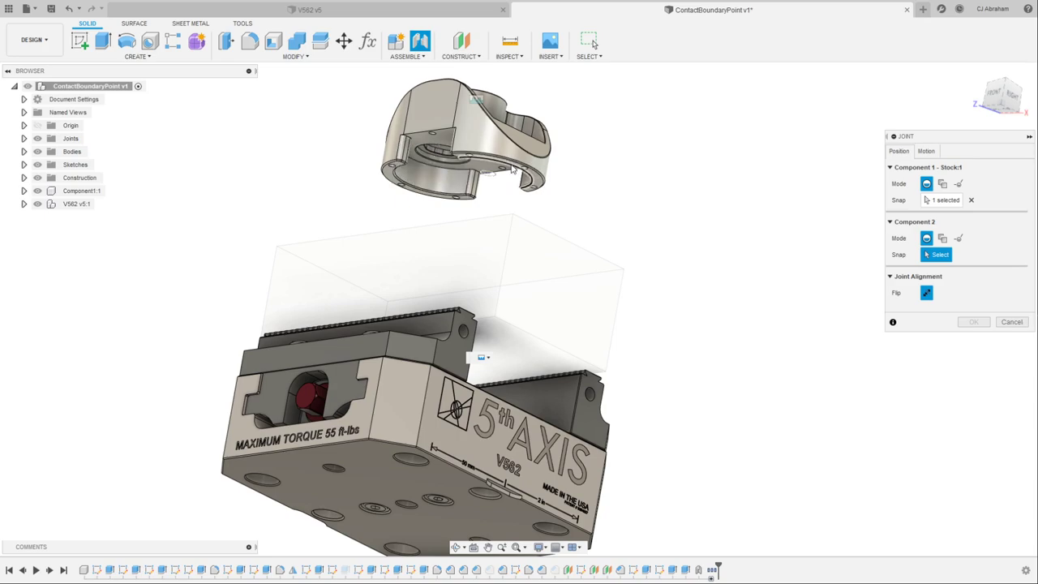
scroll(432, 185, up, 4)
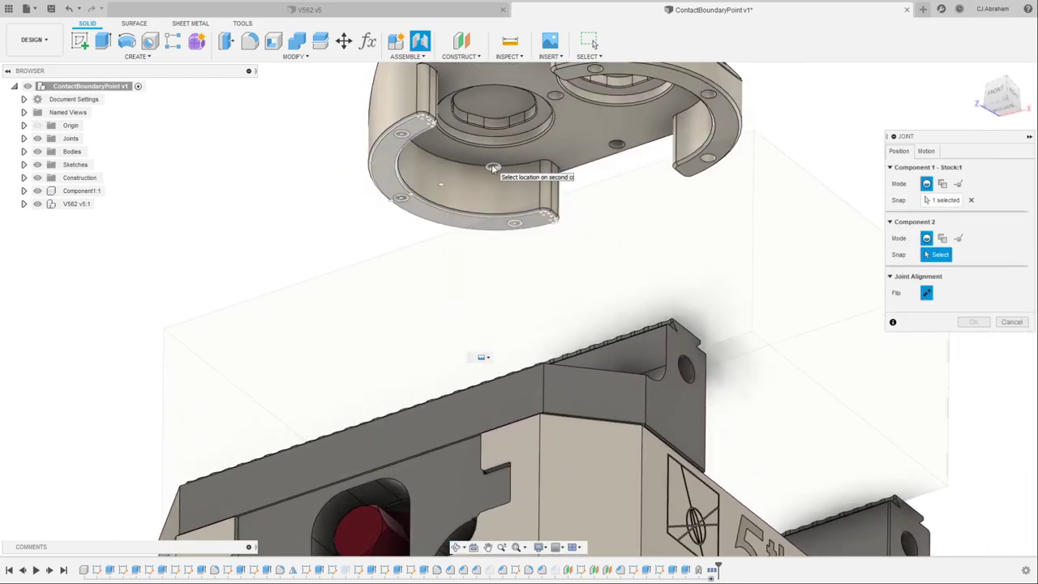
click(715, 93)
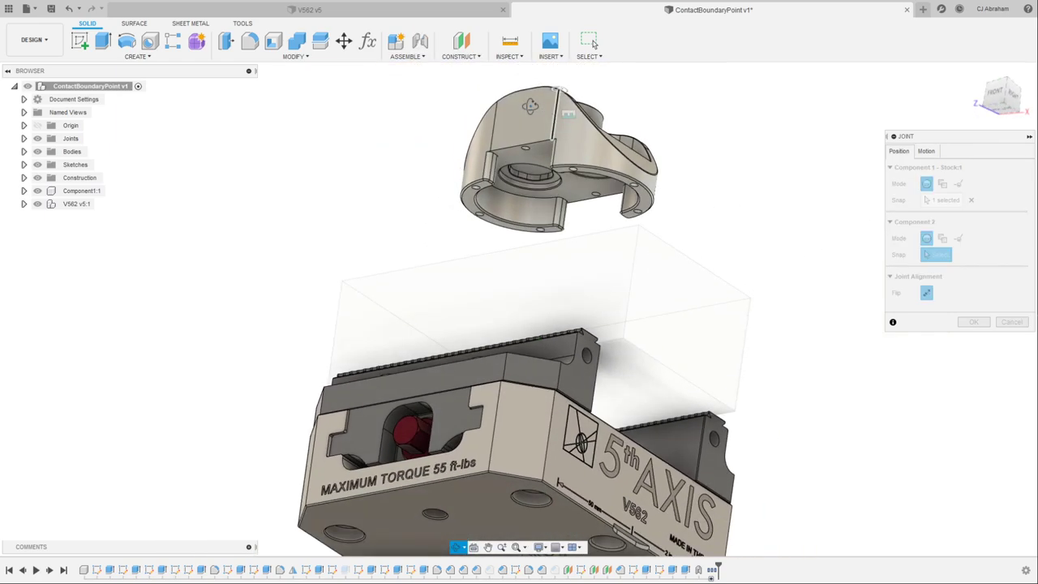
shift+middle_drag(600, 128, 647, 141)
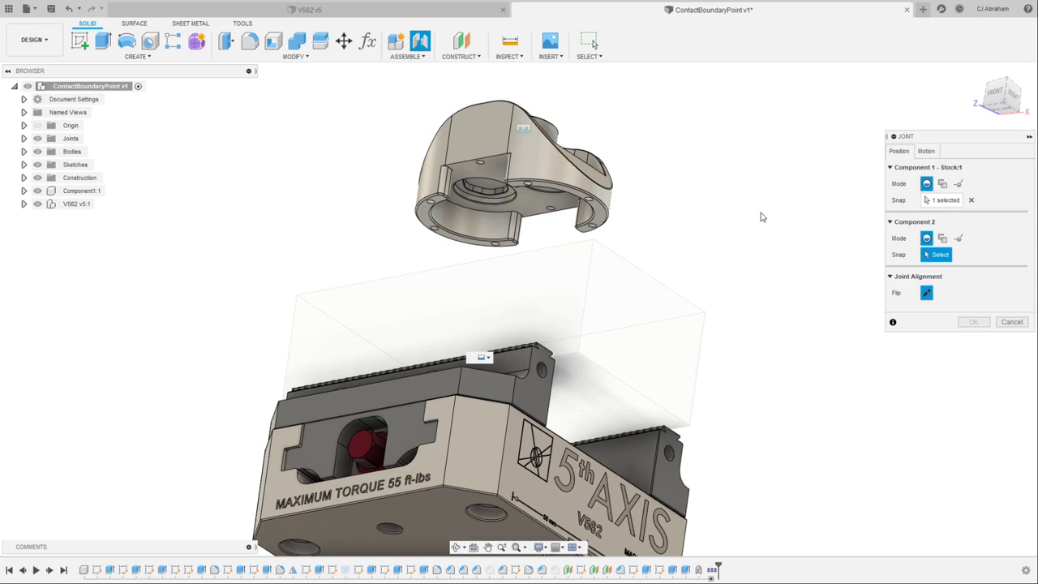
click(1013, 322)
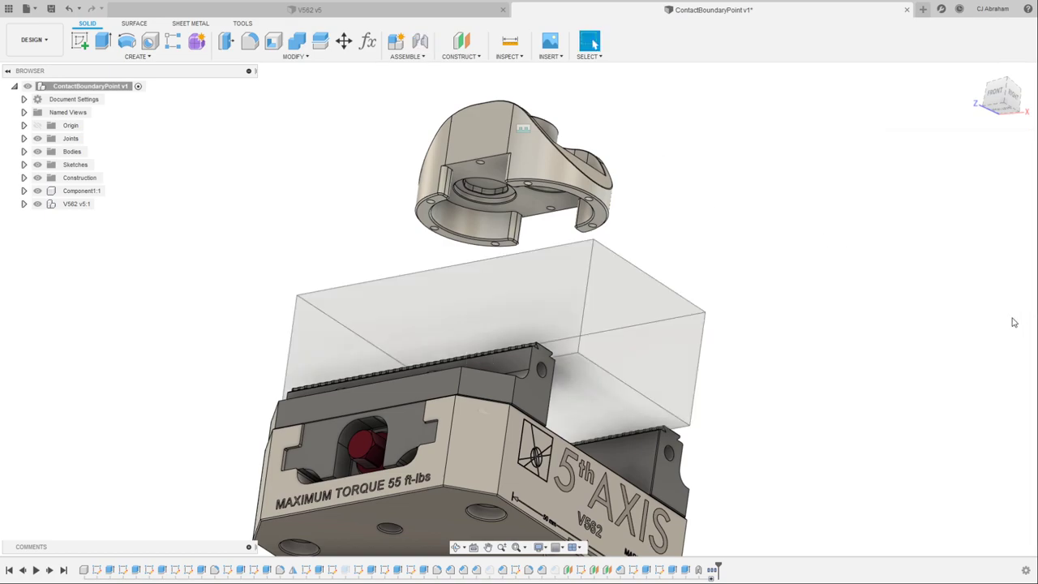
Sketch on the part's bottom ring face and project the part body's outline into it
click(50, 40)
click(134, 22)
scroll(462, 209, up, 4)
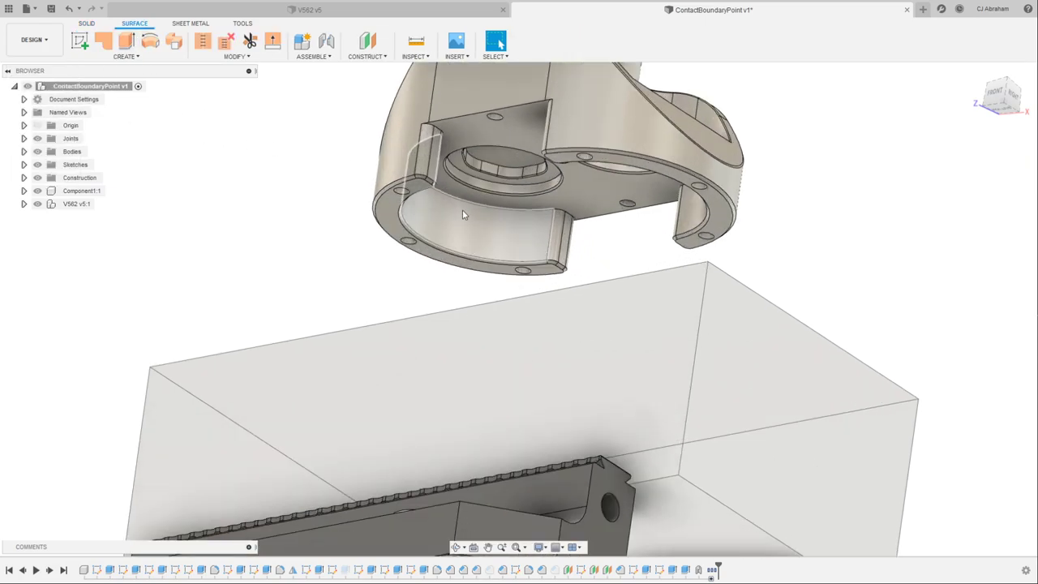
right_click(391, 204)
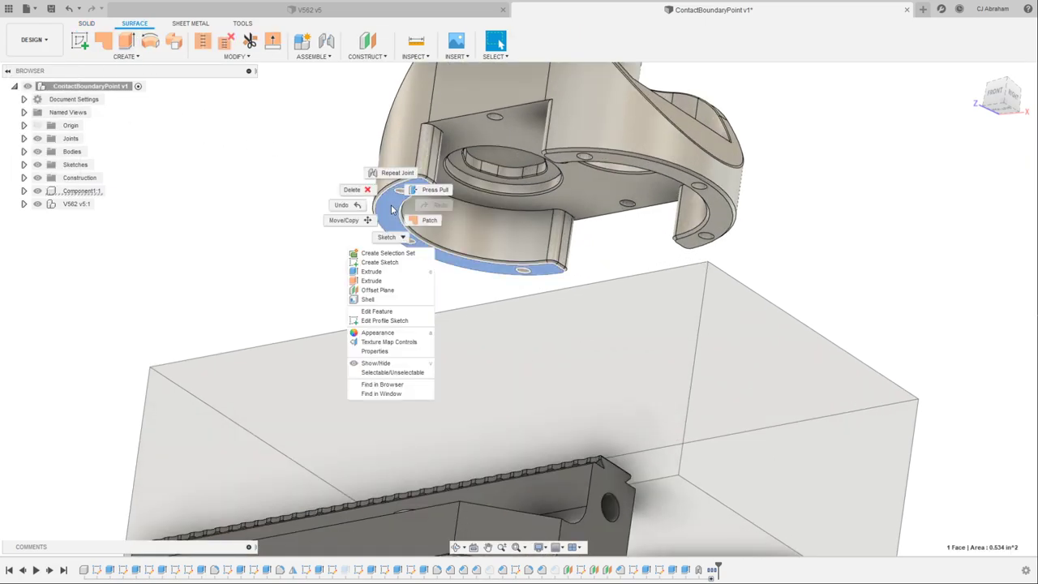
click(384, 263)
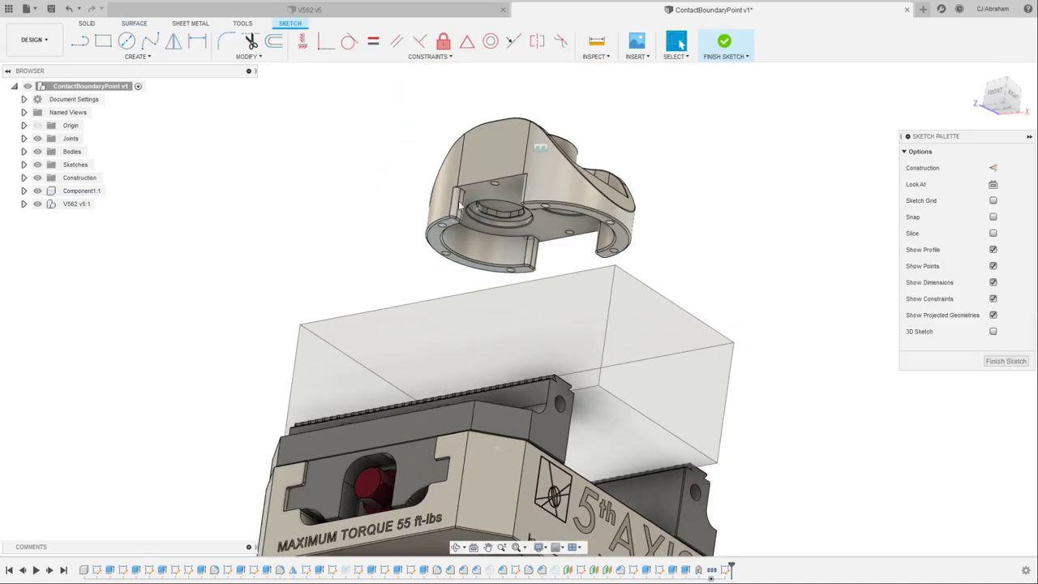
key(p)
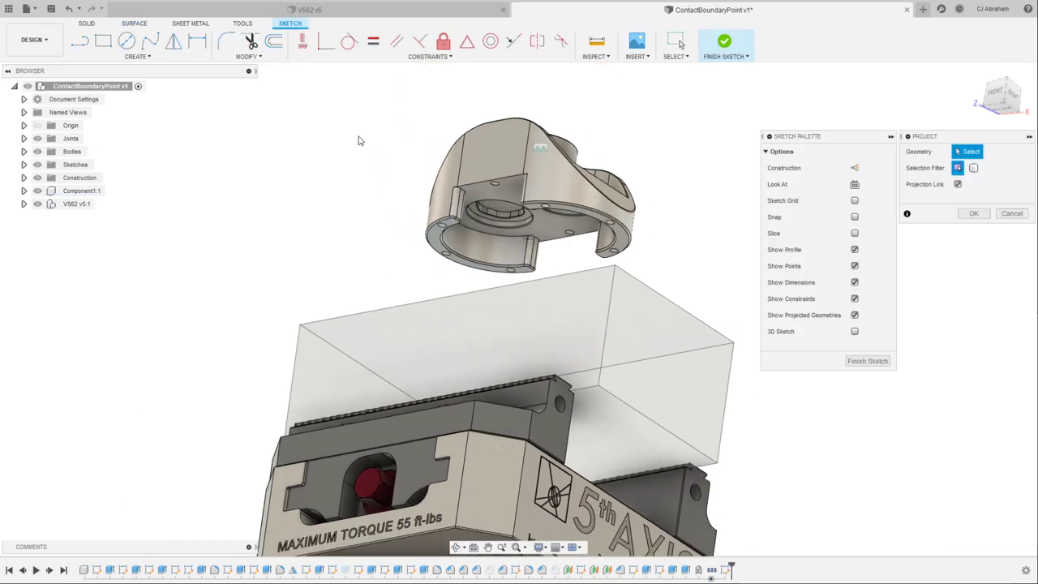
click(973, 168)
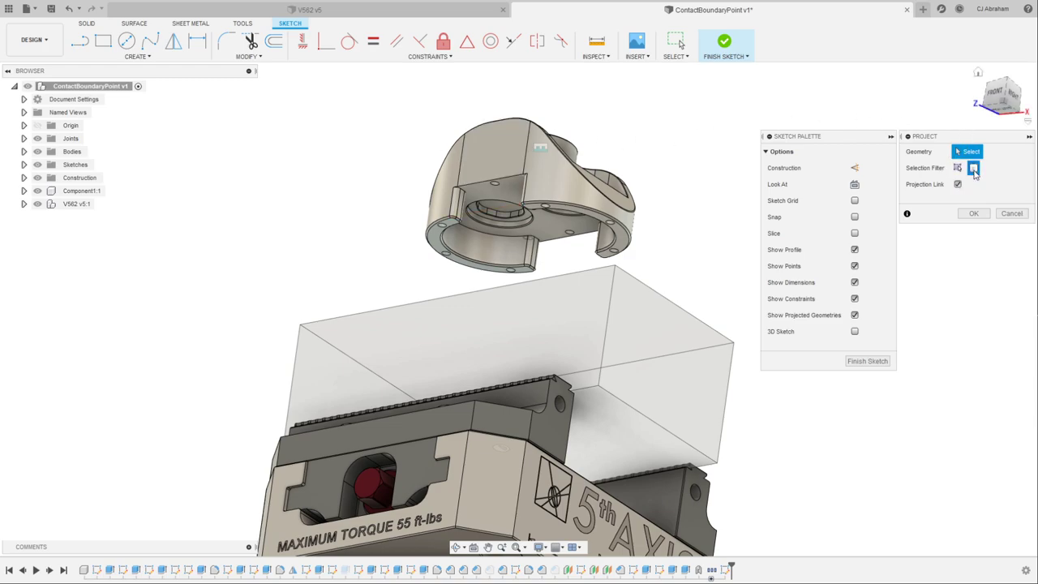
click(493, 149)
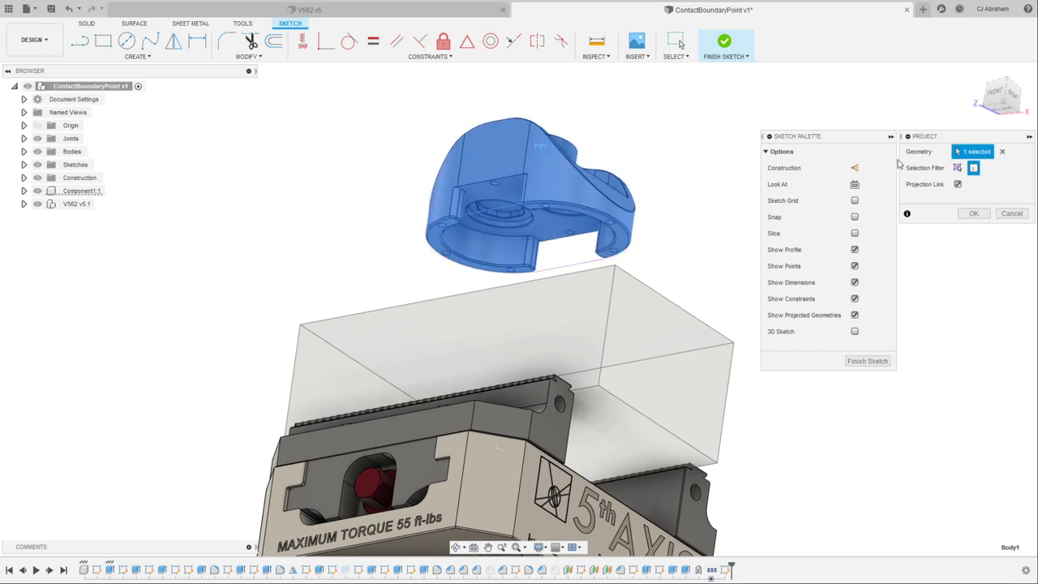
click(973, 213)
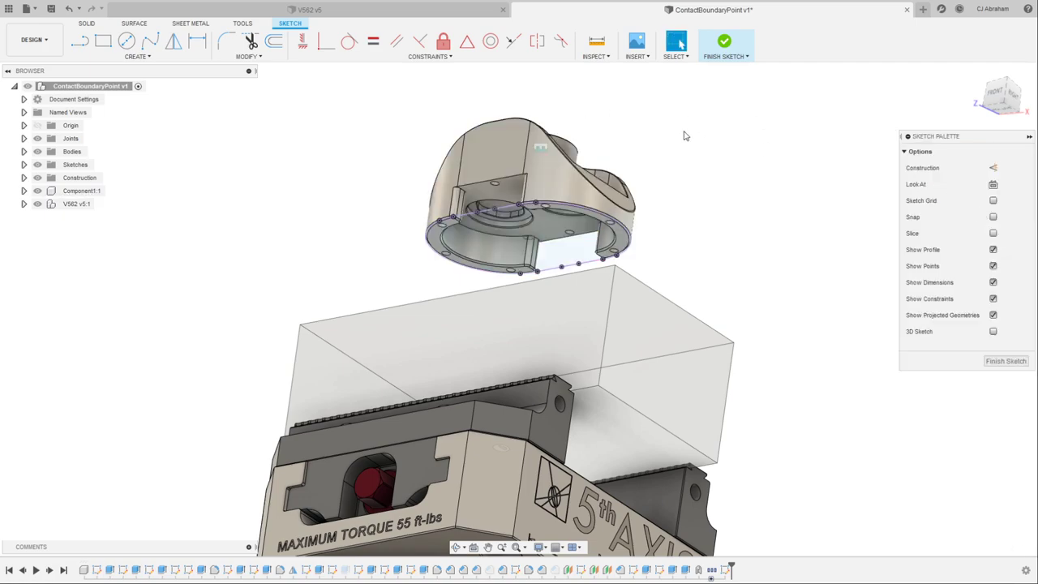
scroll(683, 136, up, 2)
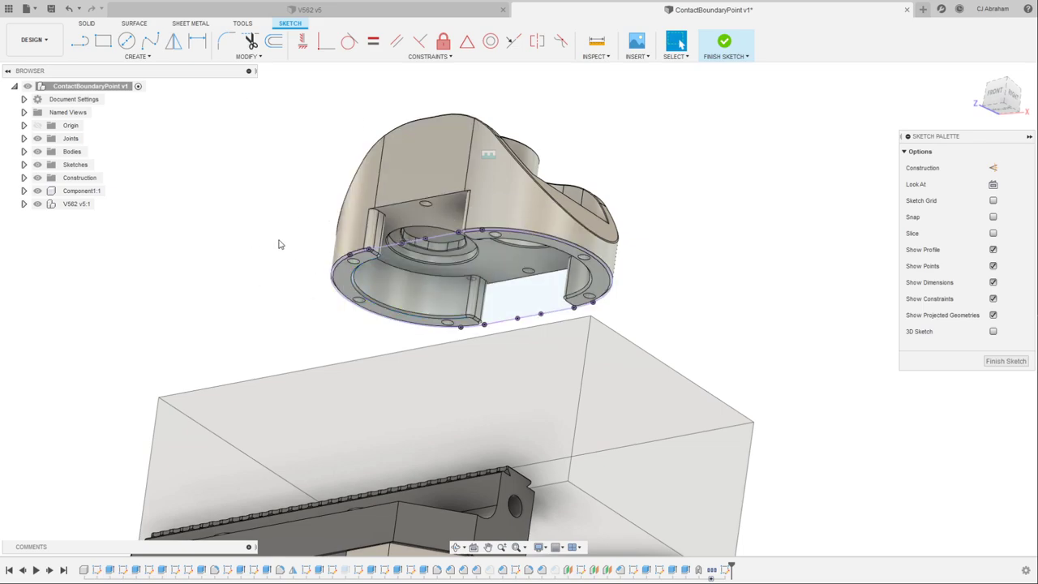
Patch the bottom rim outline with a flat surface, then return to Solid
click(137, 24)
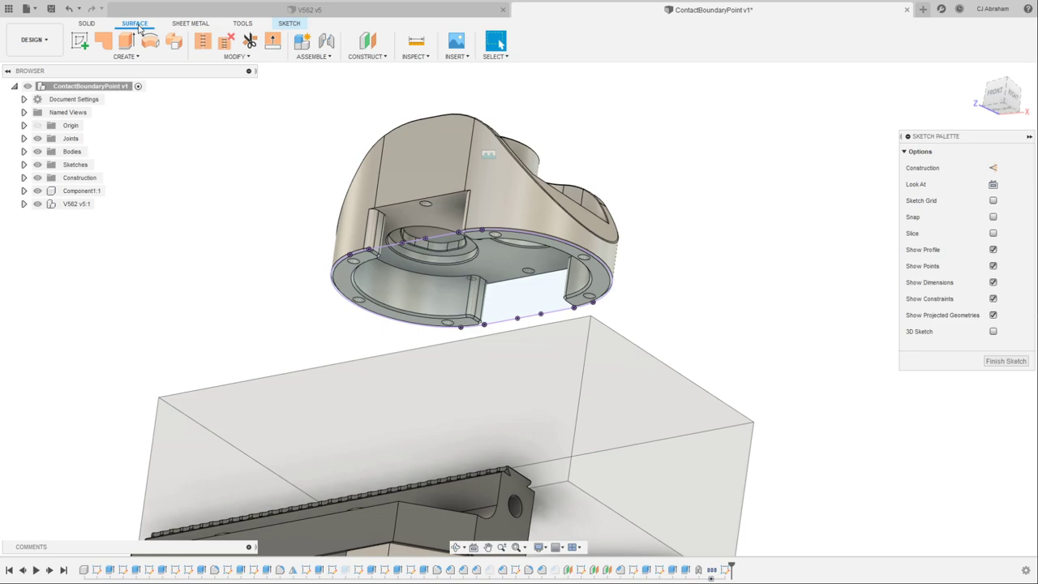
click(103, 41)
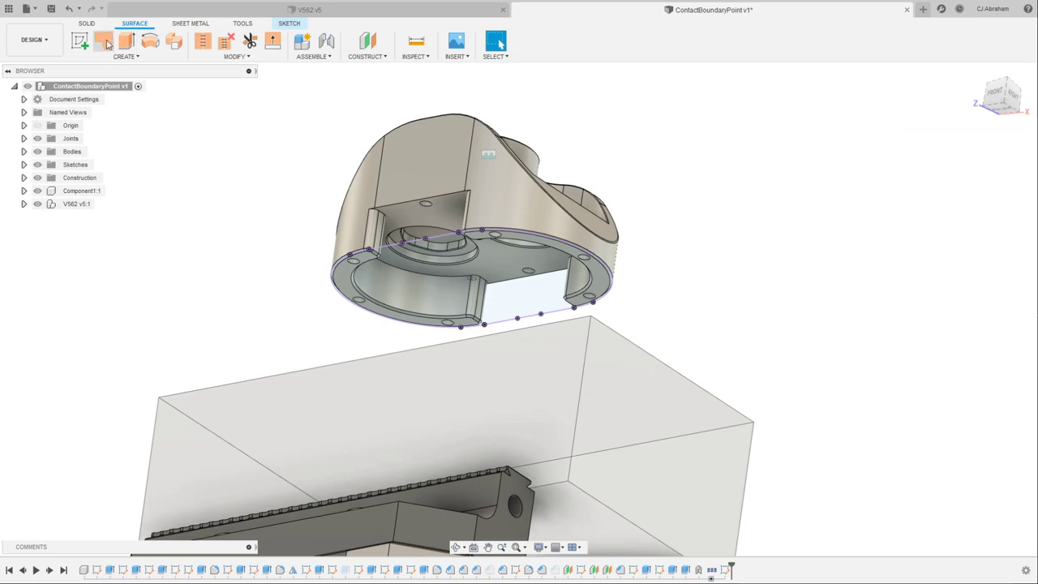
click(385, 247)
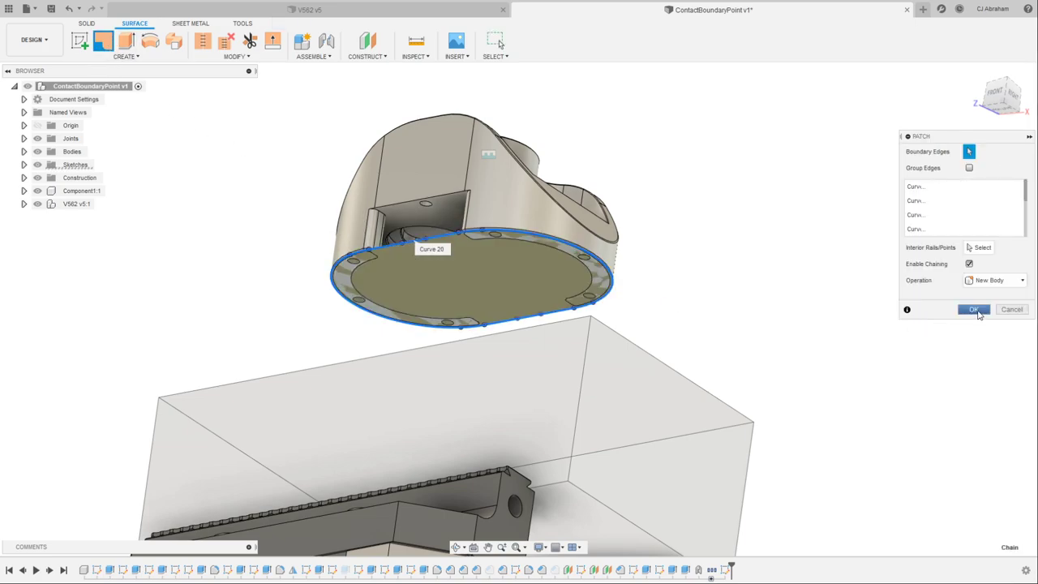
click(978, 314)
scroll(243, 178, down, 3)
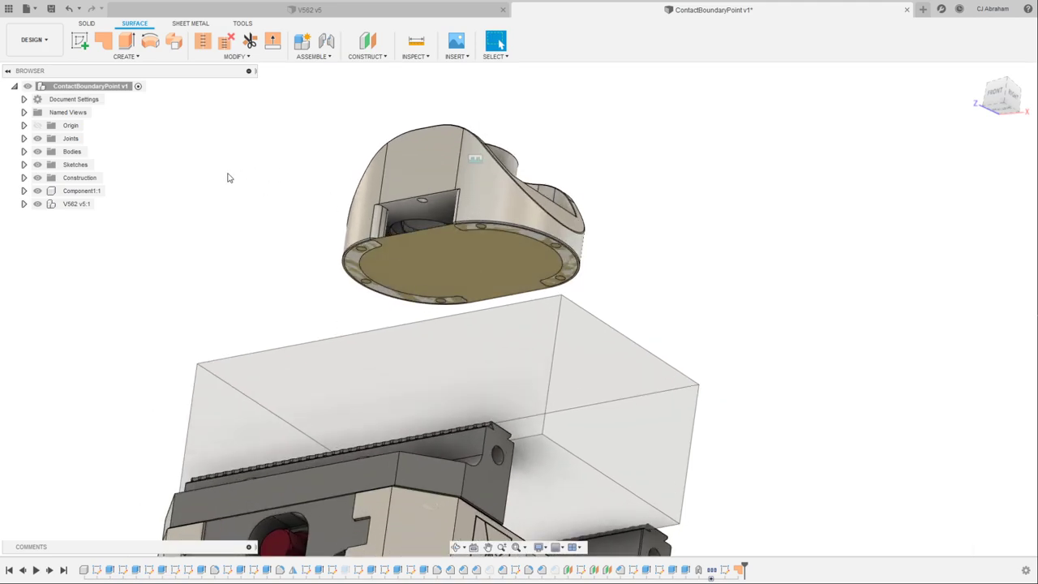
click(47, 41)
click(87, 24)
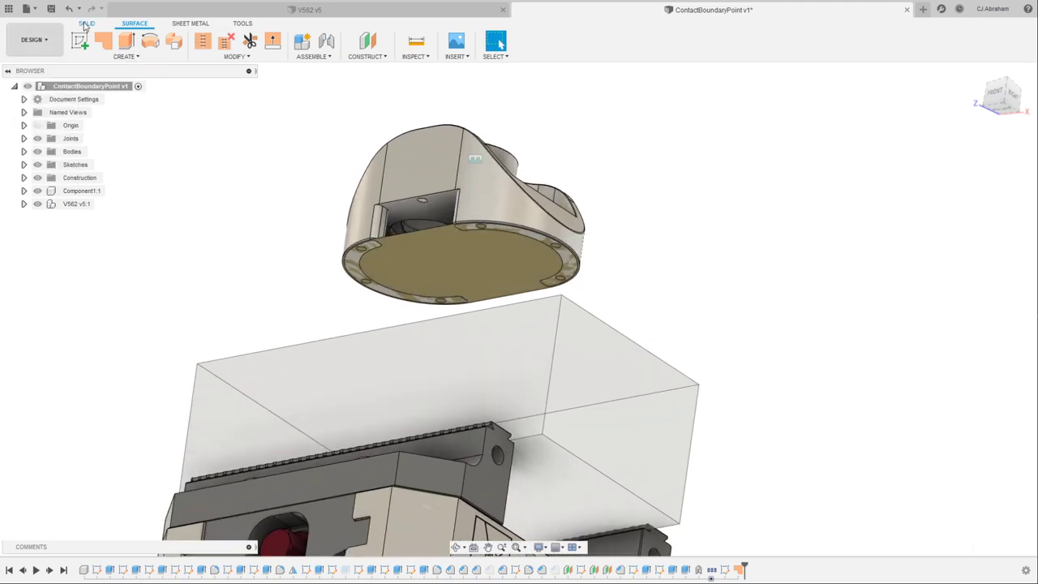
click(404, 57)
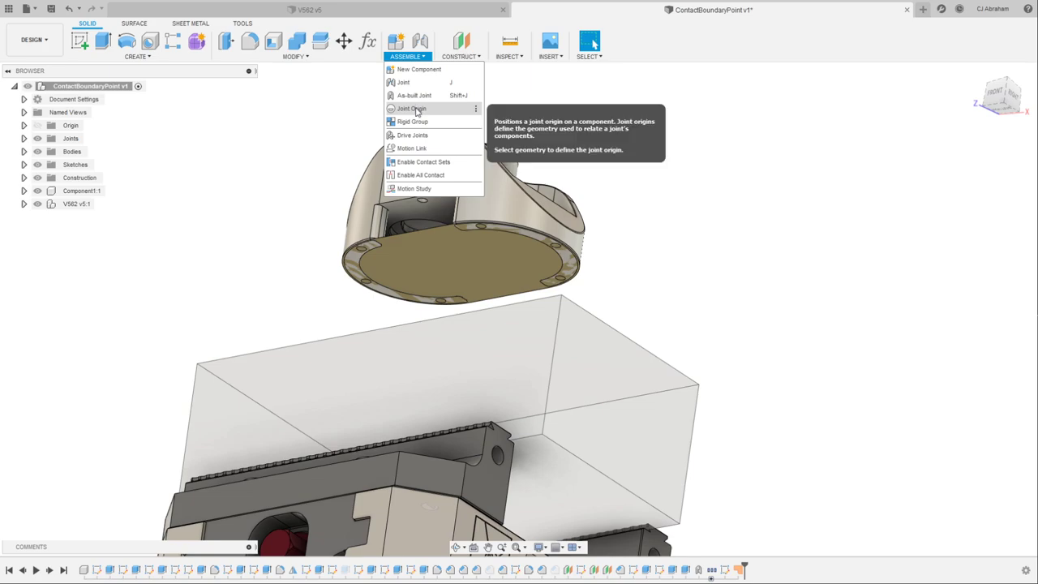
Place a joint origin at the centre of the new bottom patch
click(404, 83)
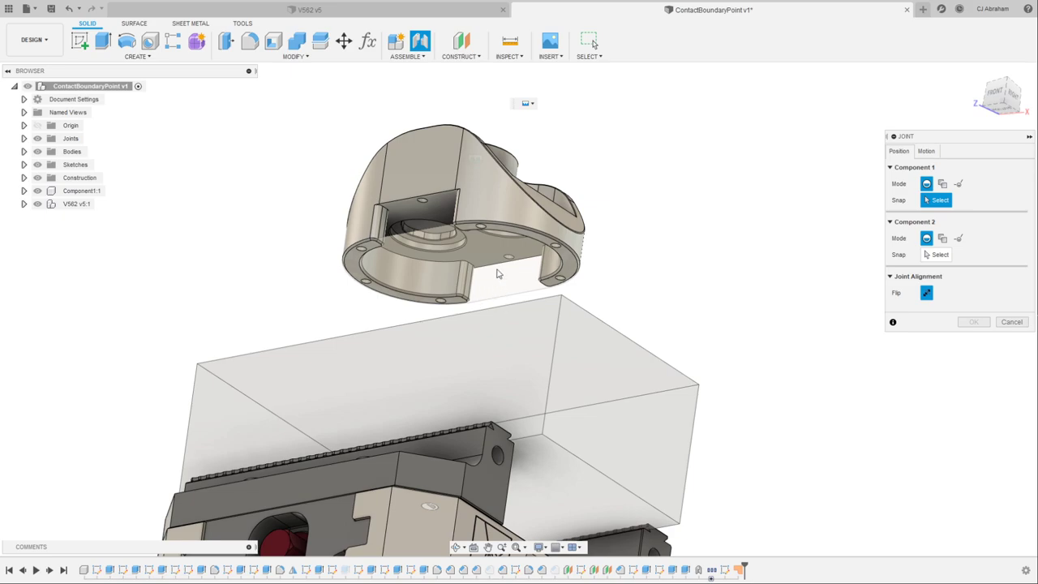
click(1011, 322)
click(405, 57)
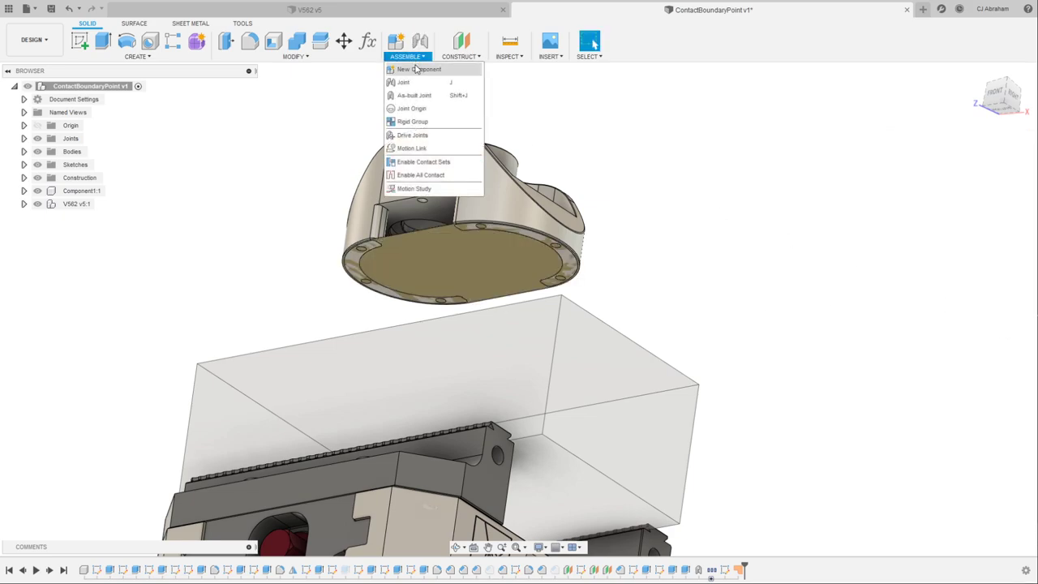
click(419, 109)
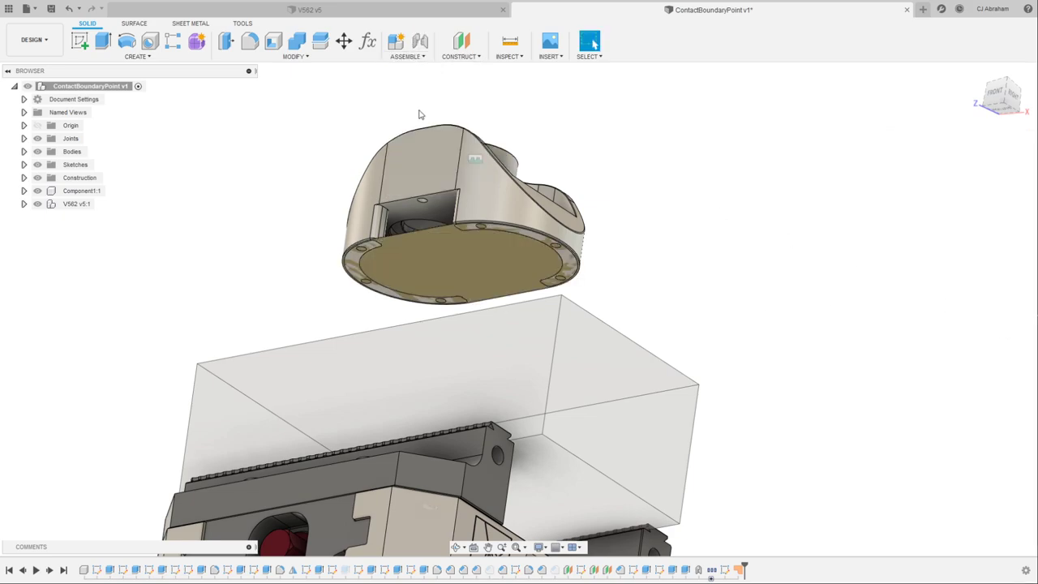
click(460, 262)
click(975, 316)
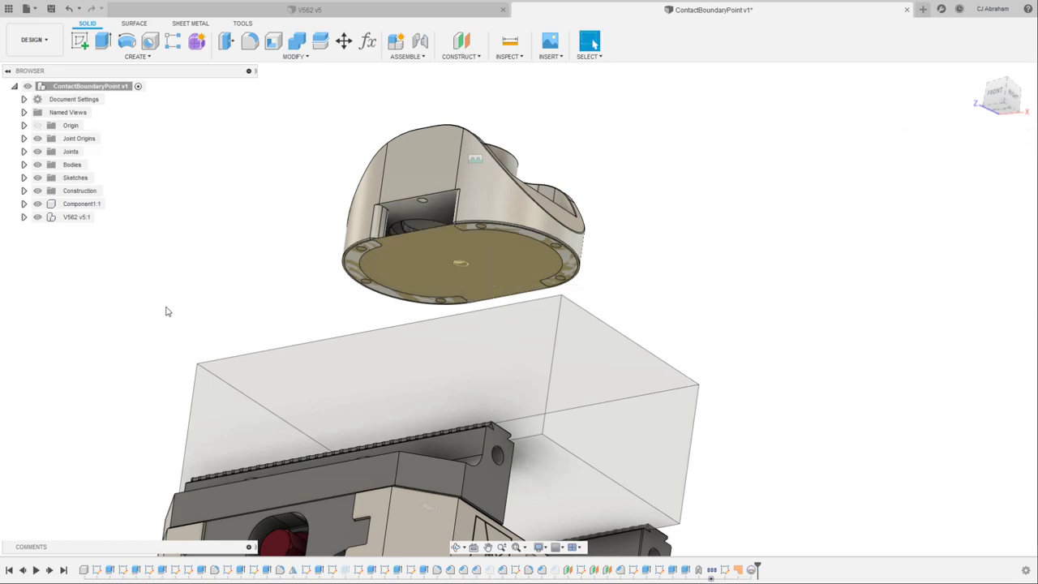
Hide the patch body Body2 (1) in the Bodies folder
shift+middle_drag(166, 311, 362, 202)
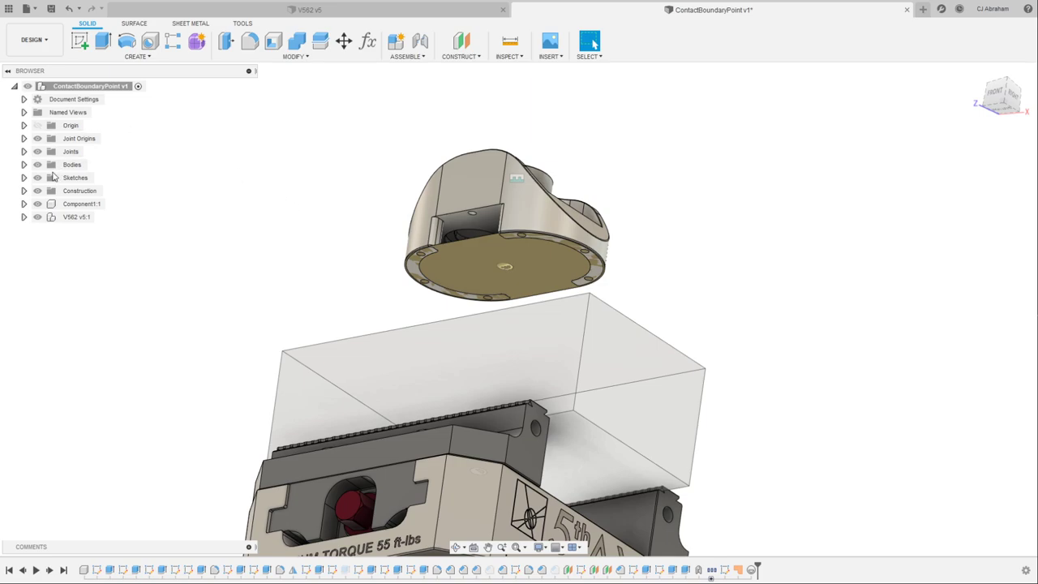
scroll(372, 176, down, 2)
scroll(321, 174, up, 2)
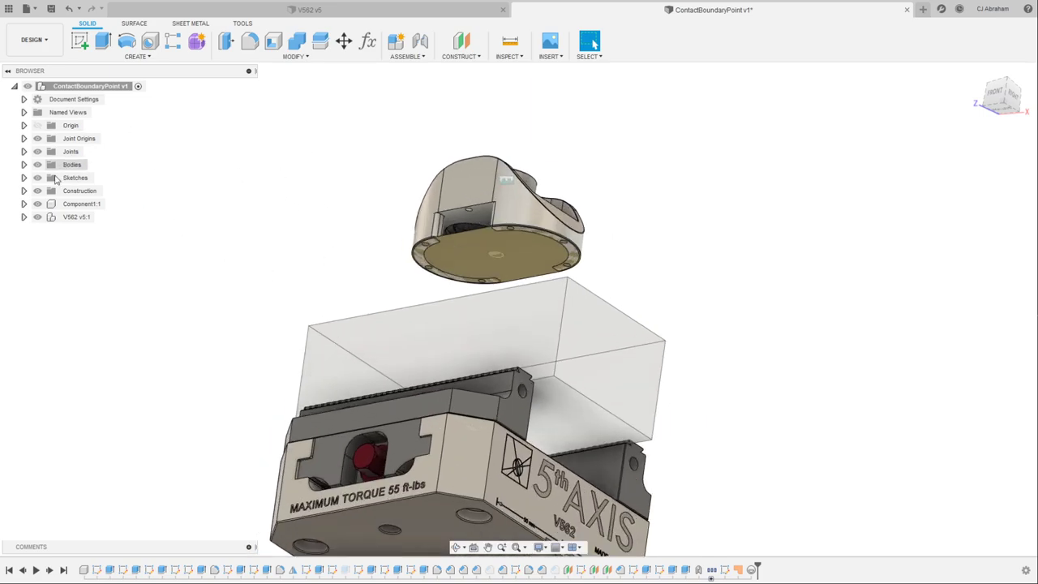
click(23, 165)
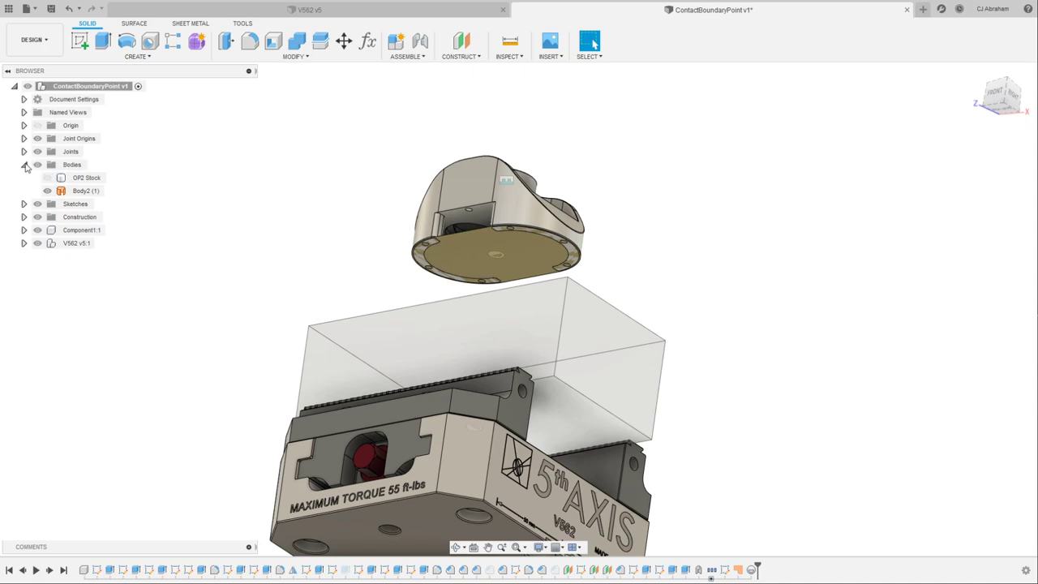
click(23, 164)
click(24, 165)
click(47, 190)
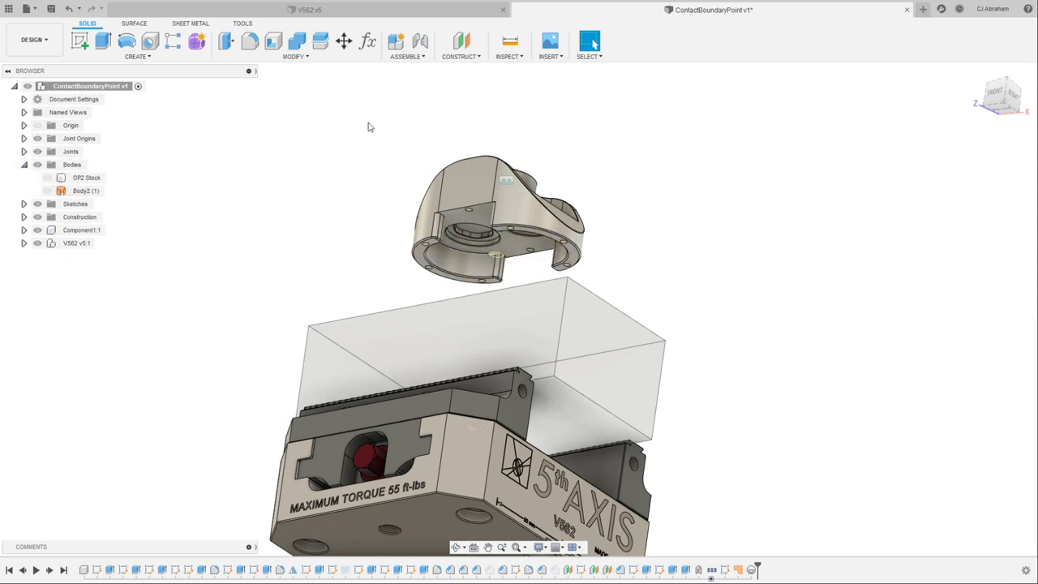
shift+middle_drag(415, 182, 365, 131)
Join the stock to the part by snapping a point on each, viewed upright from the right
click(420, 40)
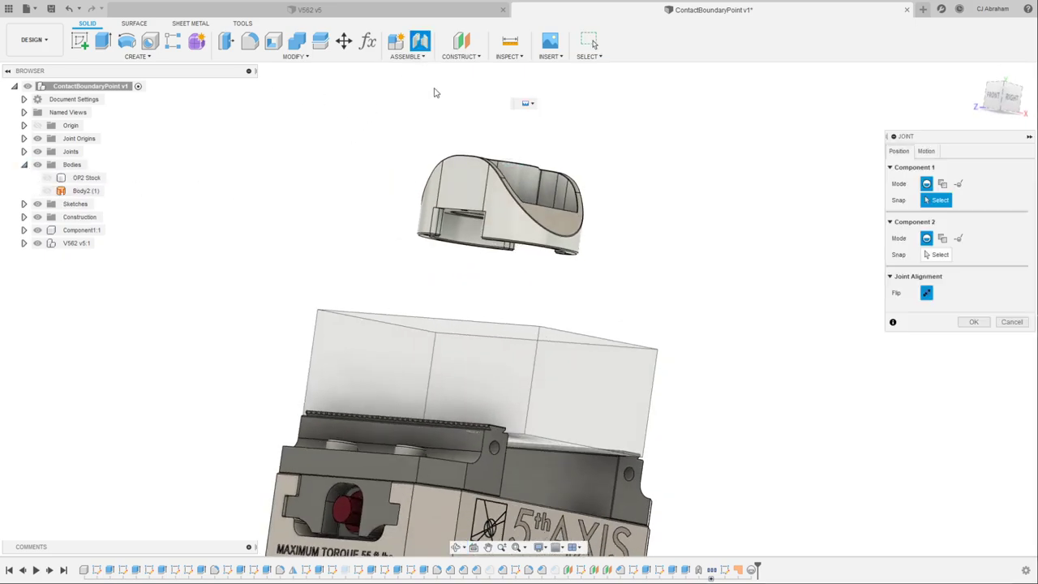
shift+middle_drag(539, 356, 474, 414)
click(479, 430)
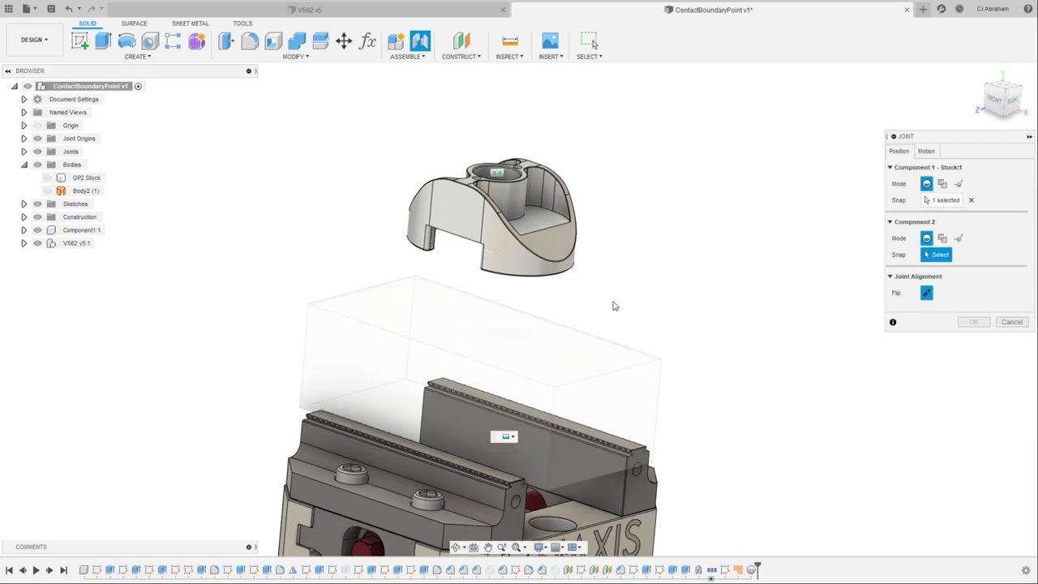
shift+middle_drag(613, 303, 494, 262)
click(489, 258)
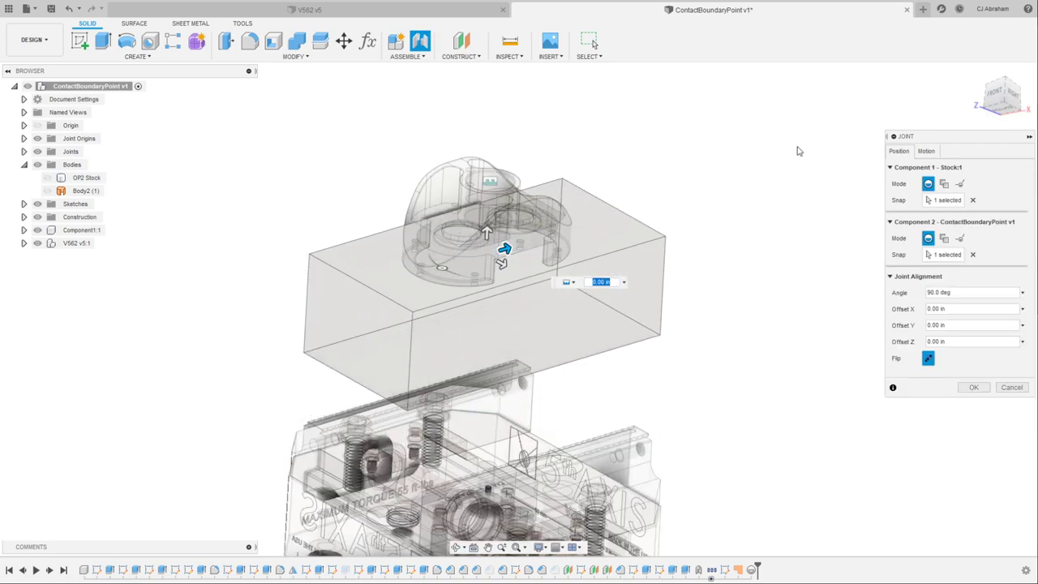
click(1014, 97)
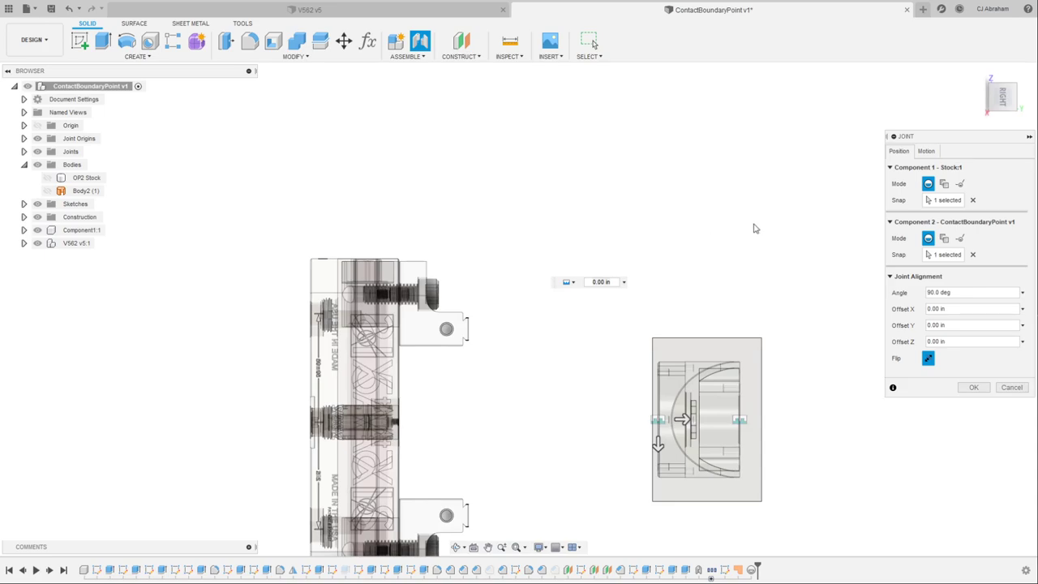
click(1014, 73)
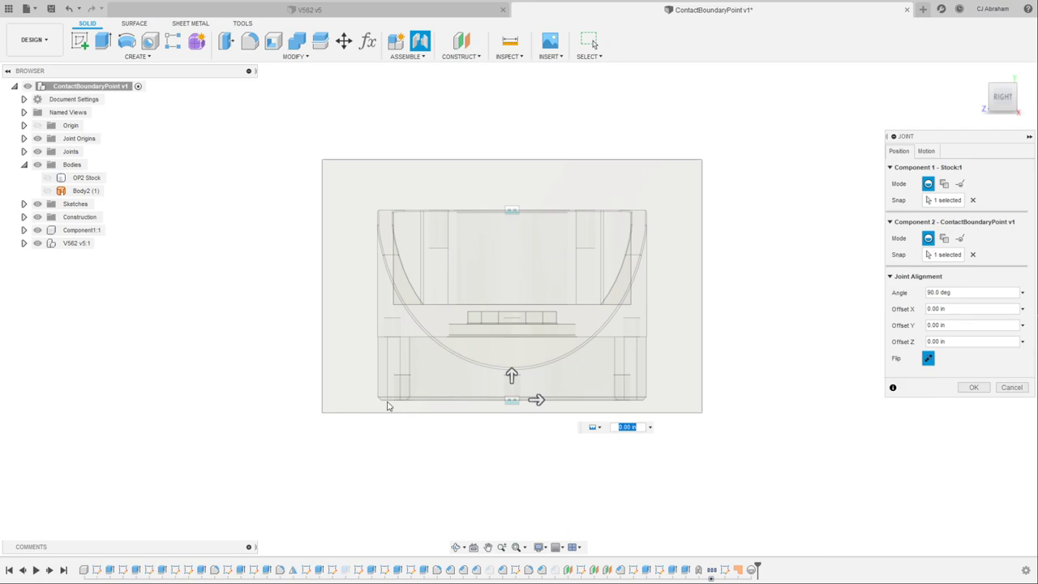
Offset the joint 0.125 in along Z and finish it
drag(511, 373, 511, 390)
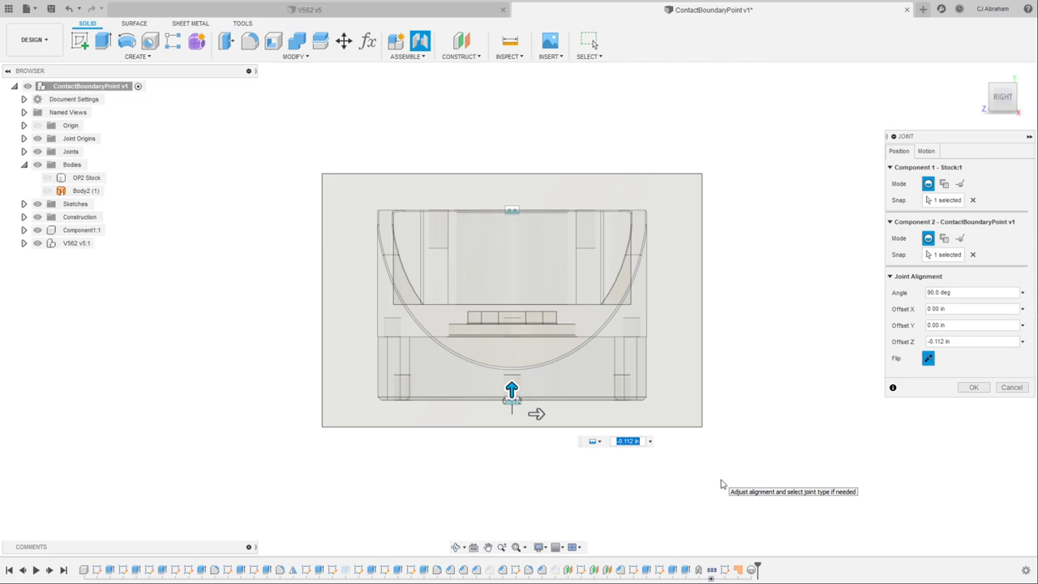
text(.125)
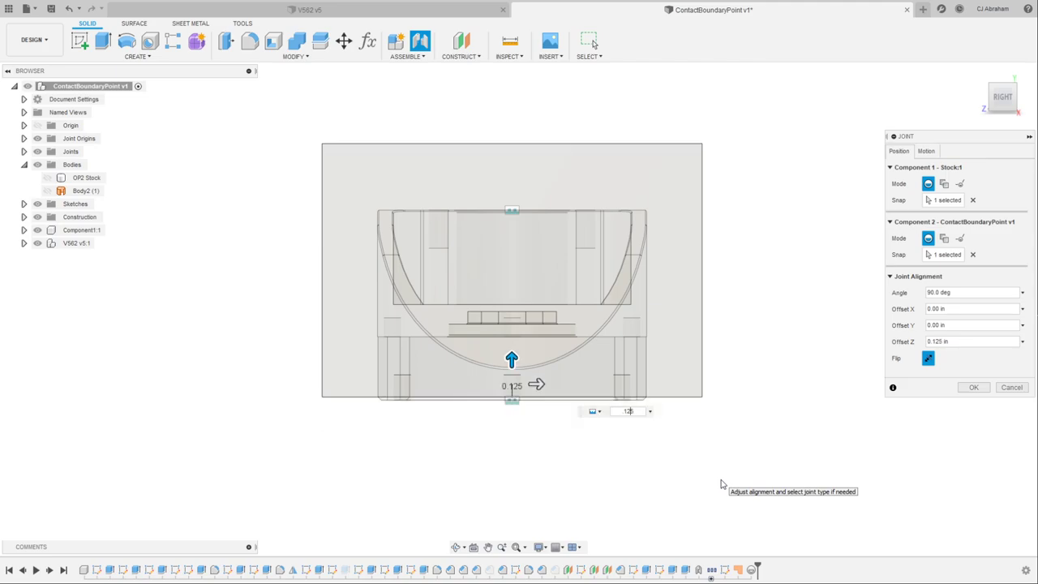
key(Return)
key(Return)
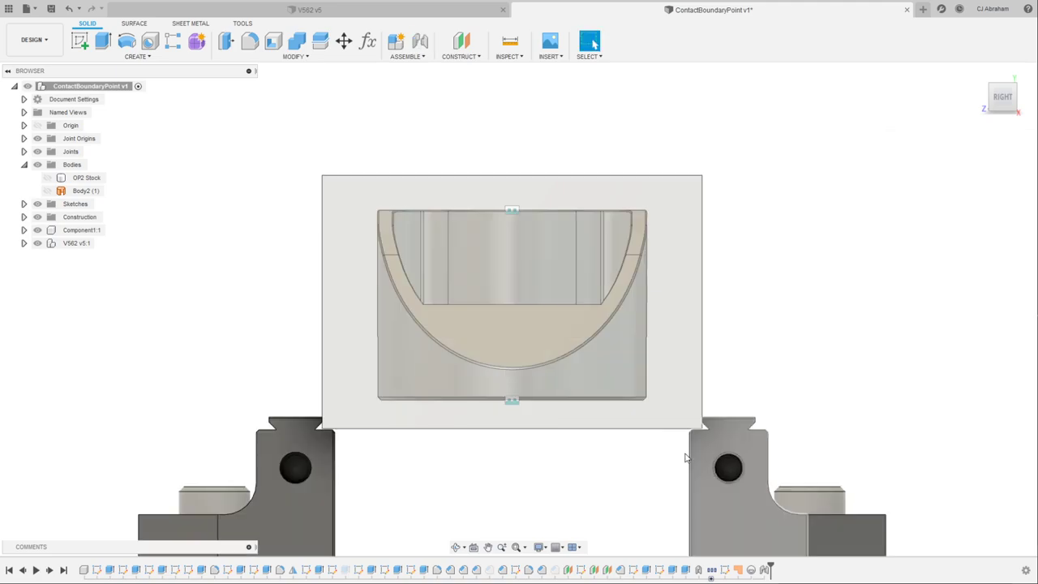
scroll(656, 347, down, 3)
shift+middle_drag(656, 347, 650, 373)
scroll(648, 359, up, 2)
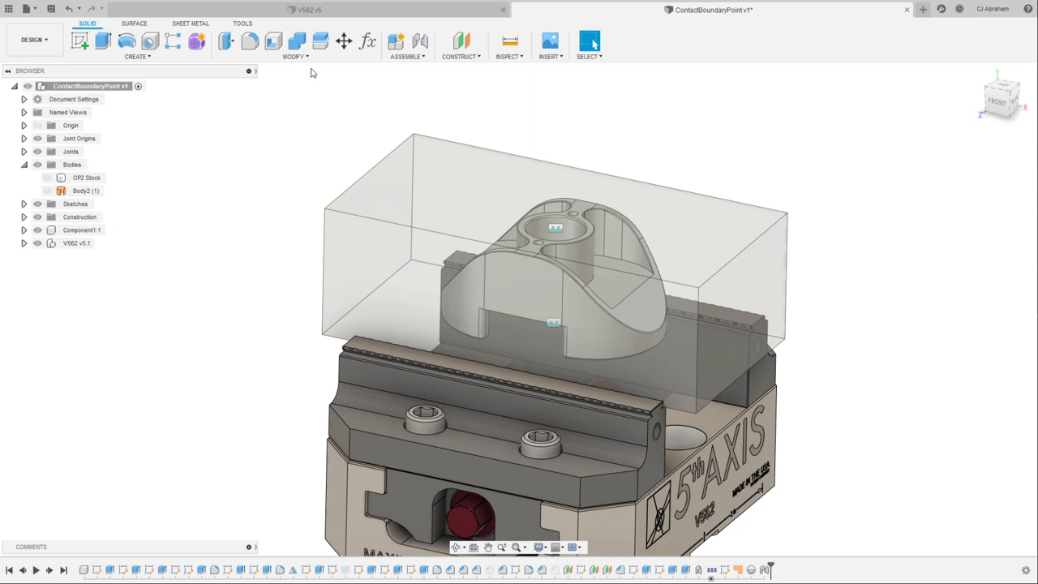
Open Change Parameters and set stockX to 3.5 in
click(368, 43)
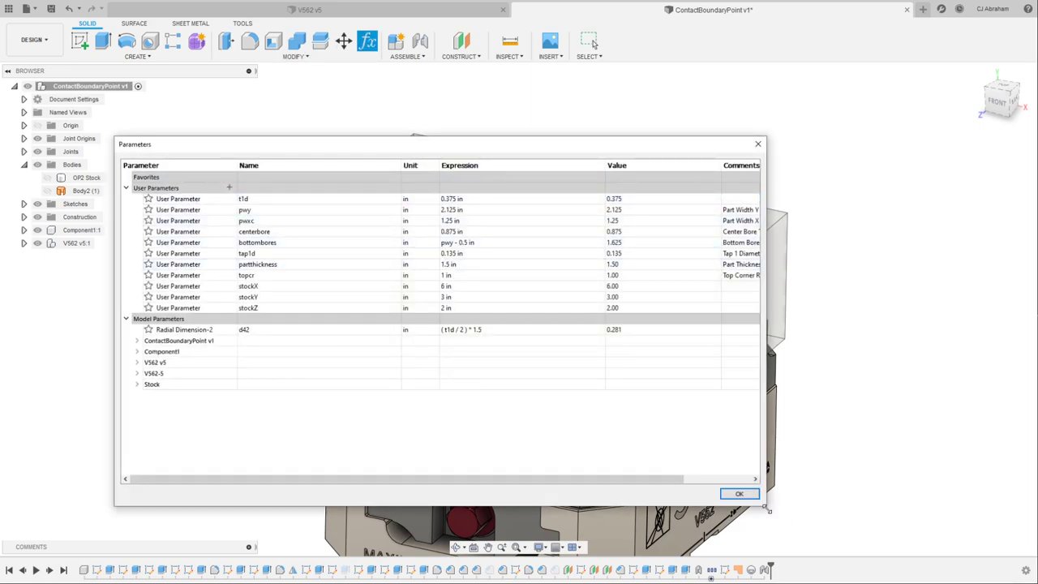
drag(769, 508, 431, 426)
drag(364, 144, 239, 35)
click(239, 174)
text(3)
key(Return)
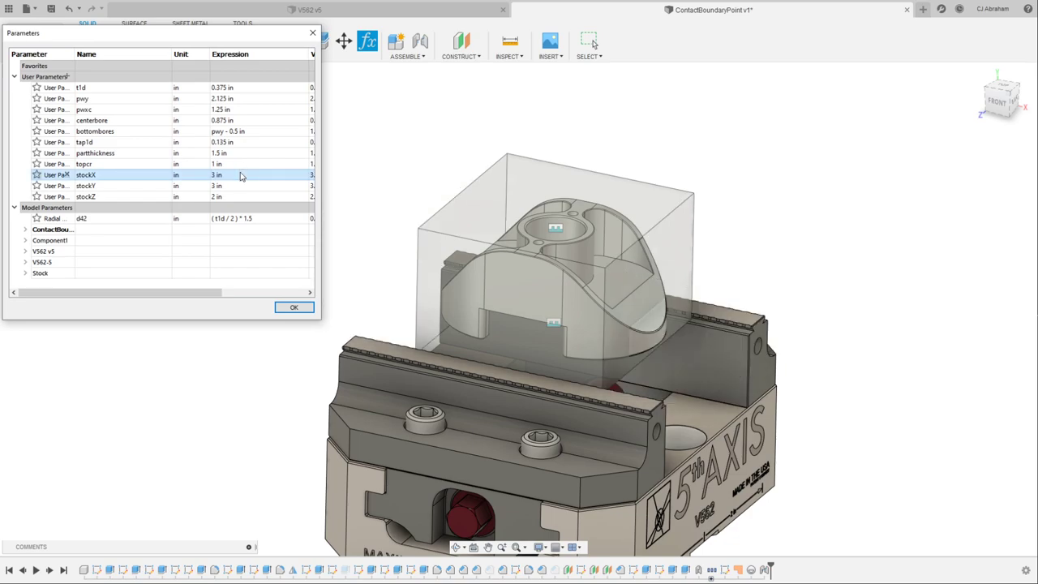
click(234, 173)
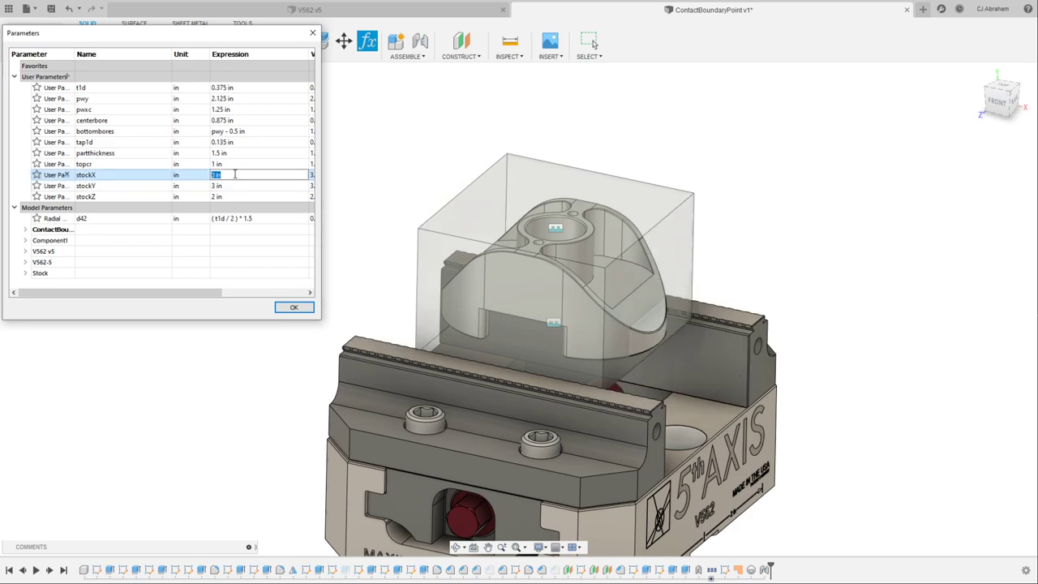
text(3.5)
key(Return)
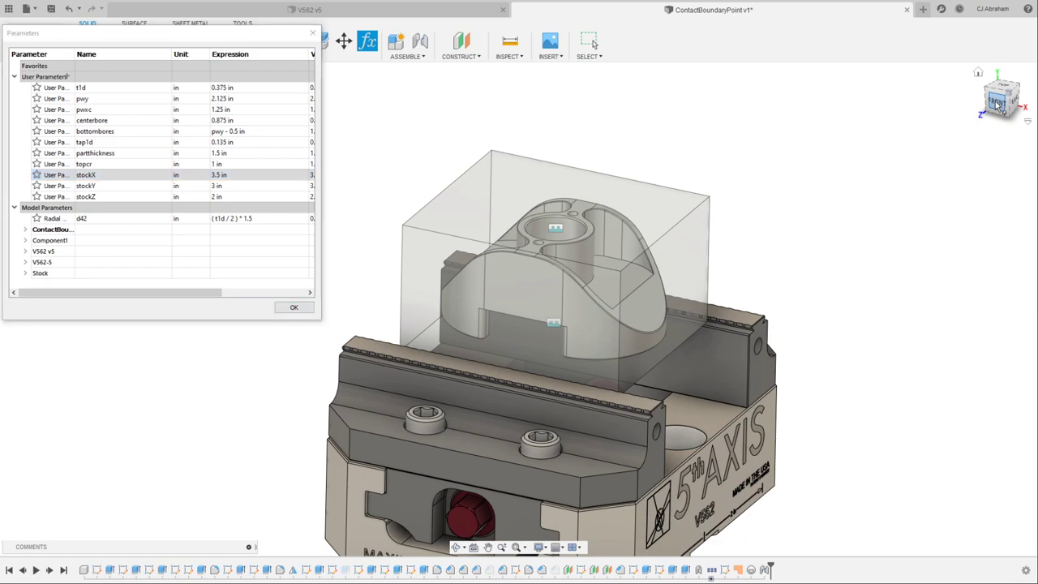
click(997, 103)
Try stockZ at 1.75 in, then restore it to 2 in
click(236, 195)
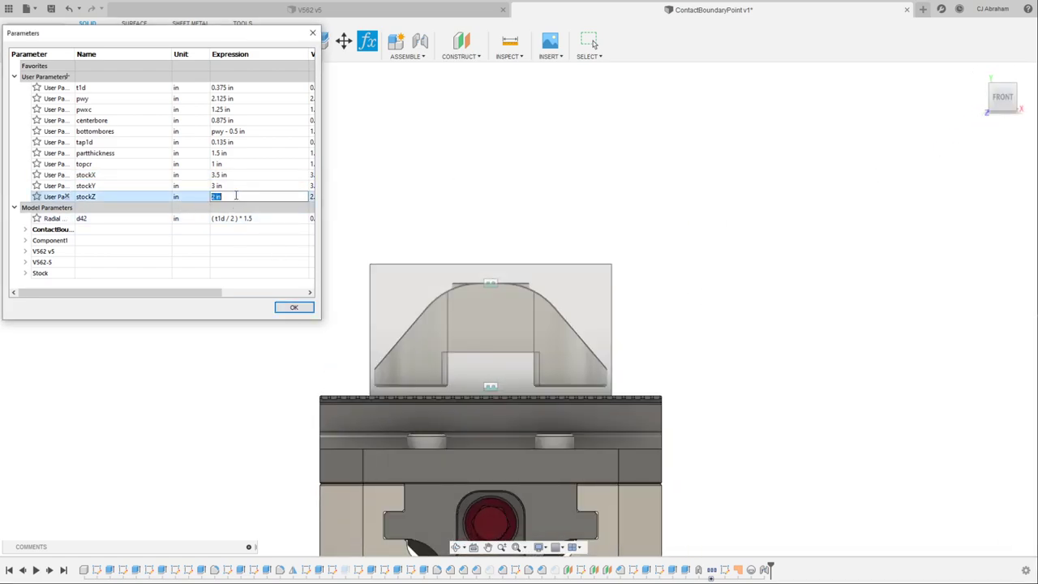
text(1.75)
key(Return)
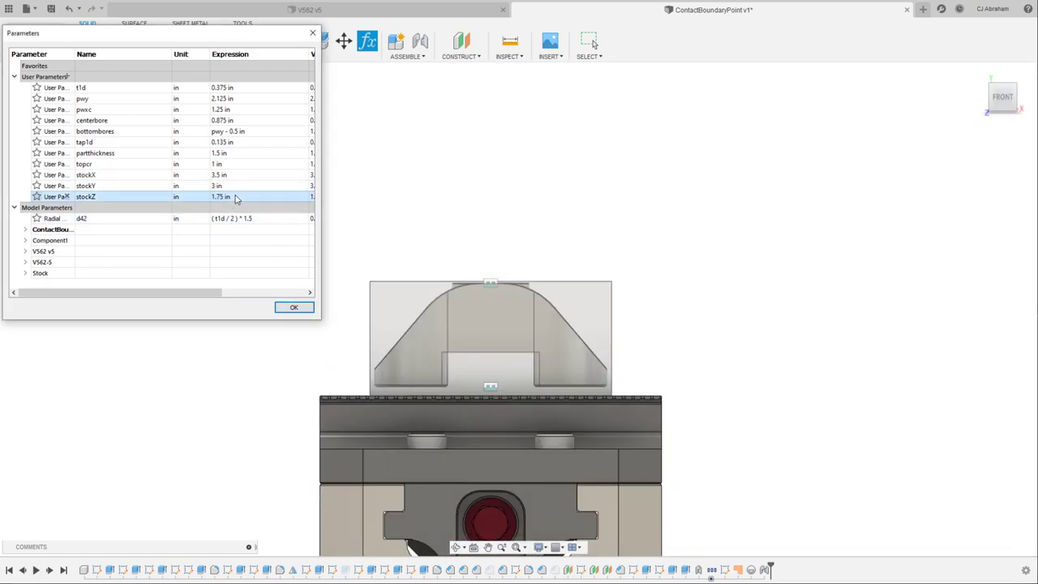
click(236, 196)
text(2)
key(Return)
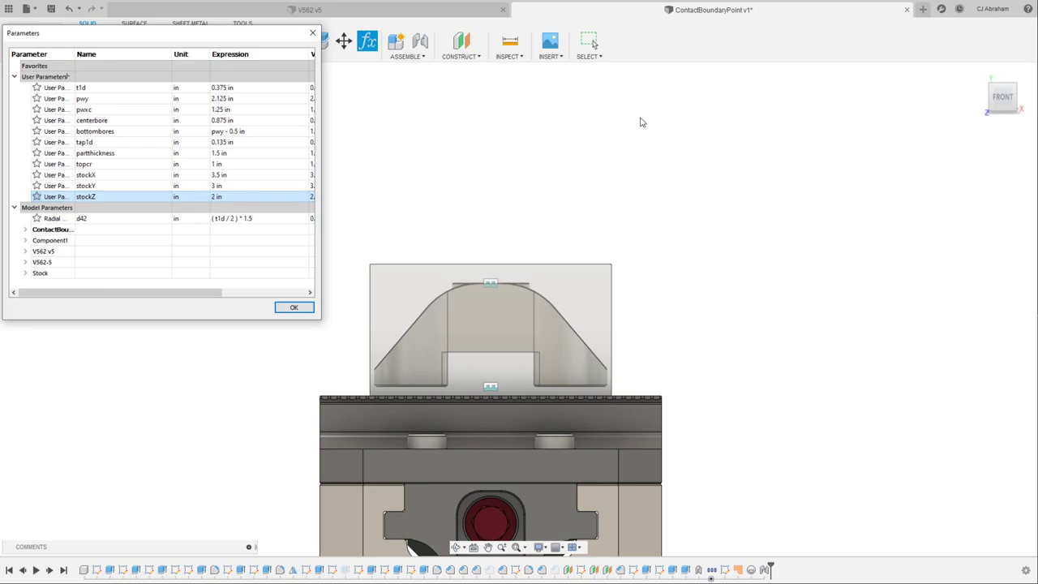
shift+middle_drag(641, 121, 661, 245)
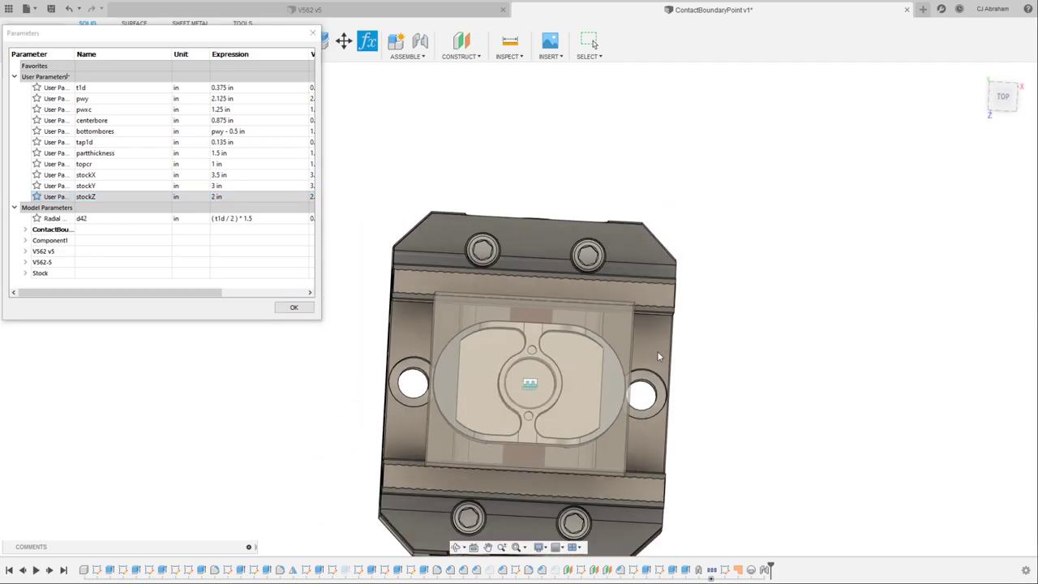
Set stockY to 2.5 in and accept the parameter changes
click(231, 185)
text(2)
key(Return)
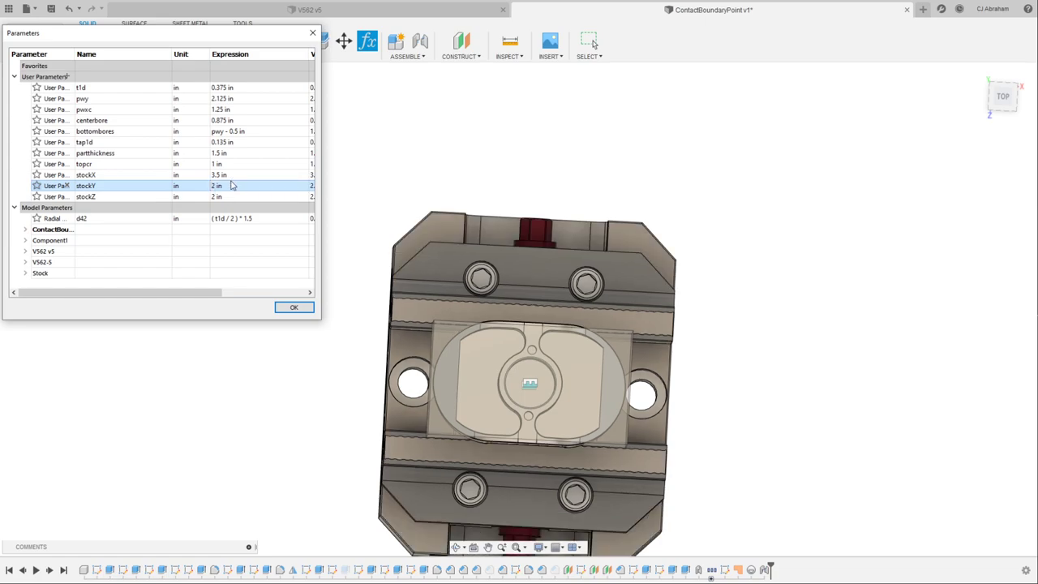
click(230, 186)
text(2.5)
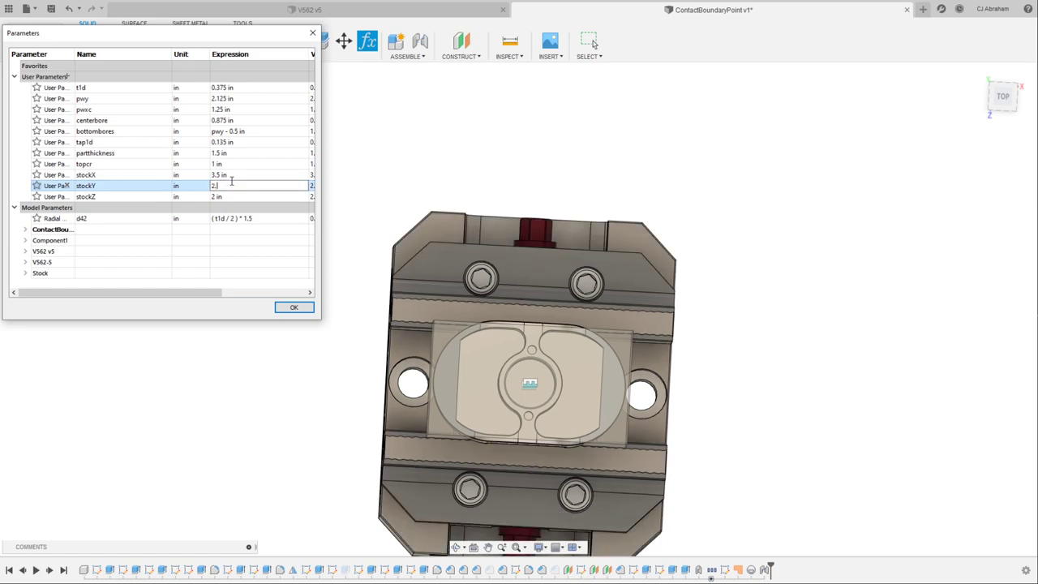
key(Return)
shift+middle_drag(328, 185, 591, 150)
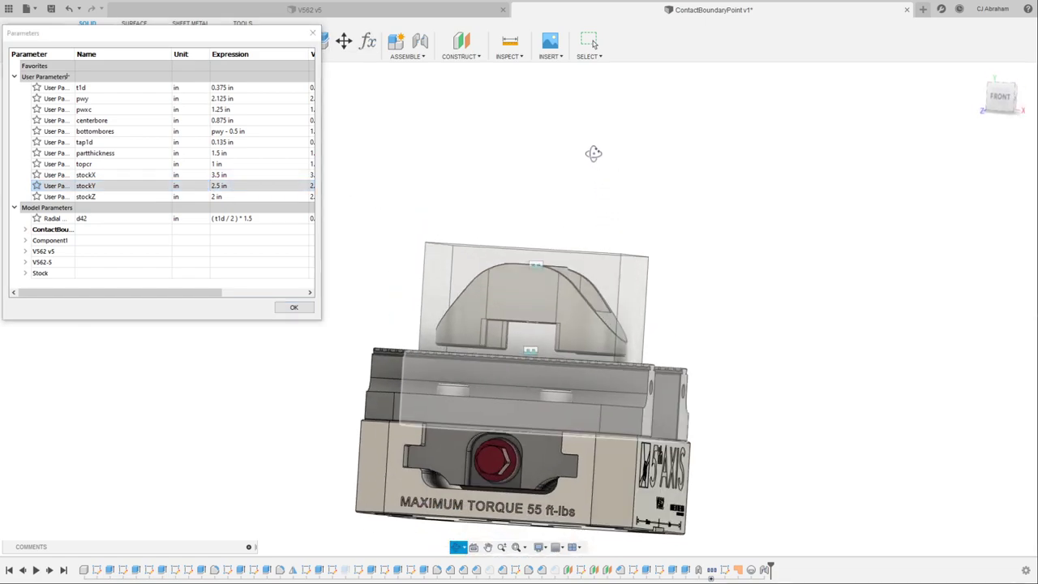
click(301, 307)
shift+middle_drag(365, 318, 684, 155)
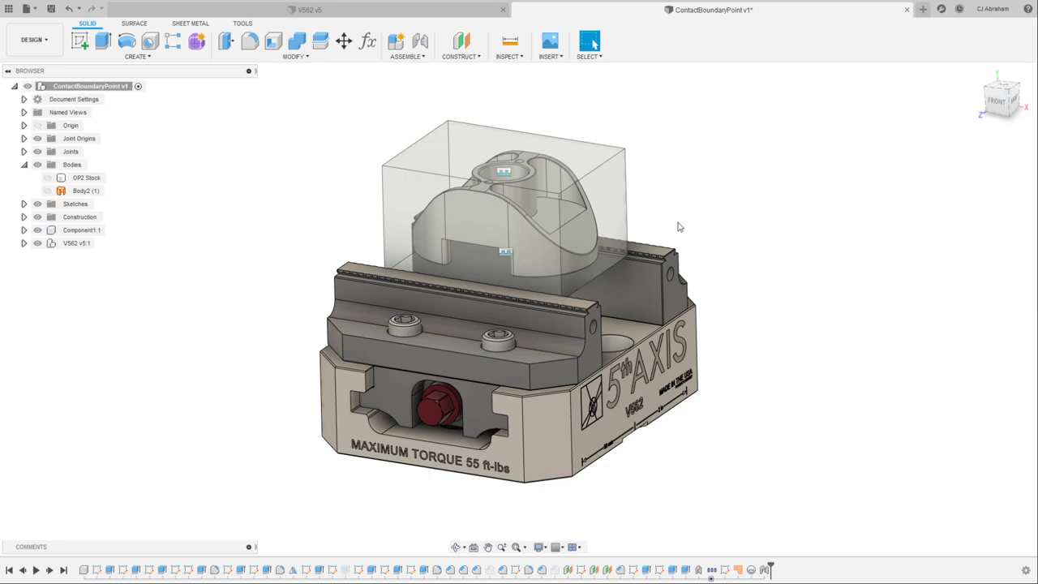
Switch to Manufacture and start a new setup with the part Body as its model
click(23, 164)
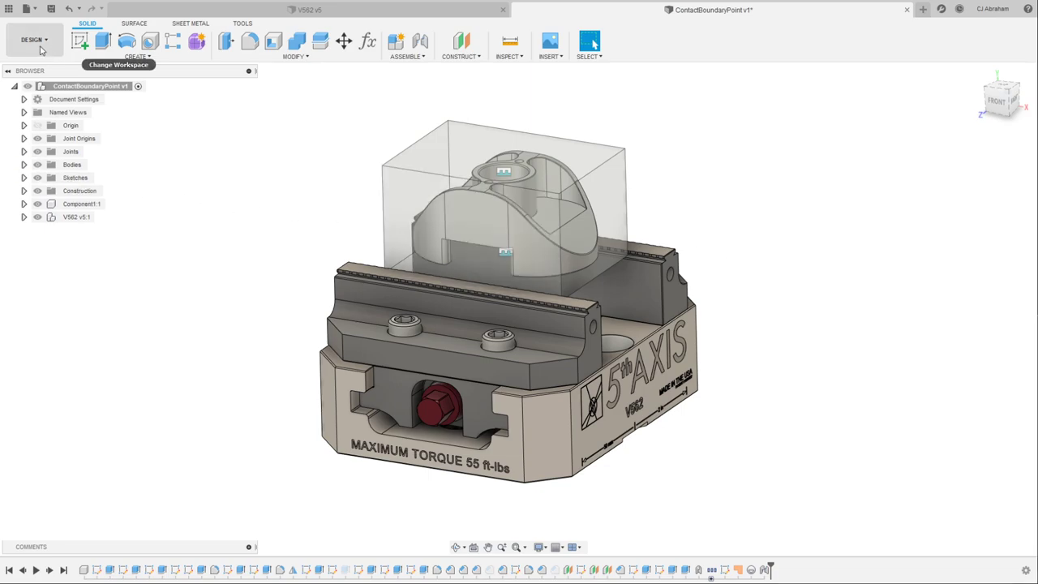
click(34, 40)
click(32, 144)
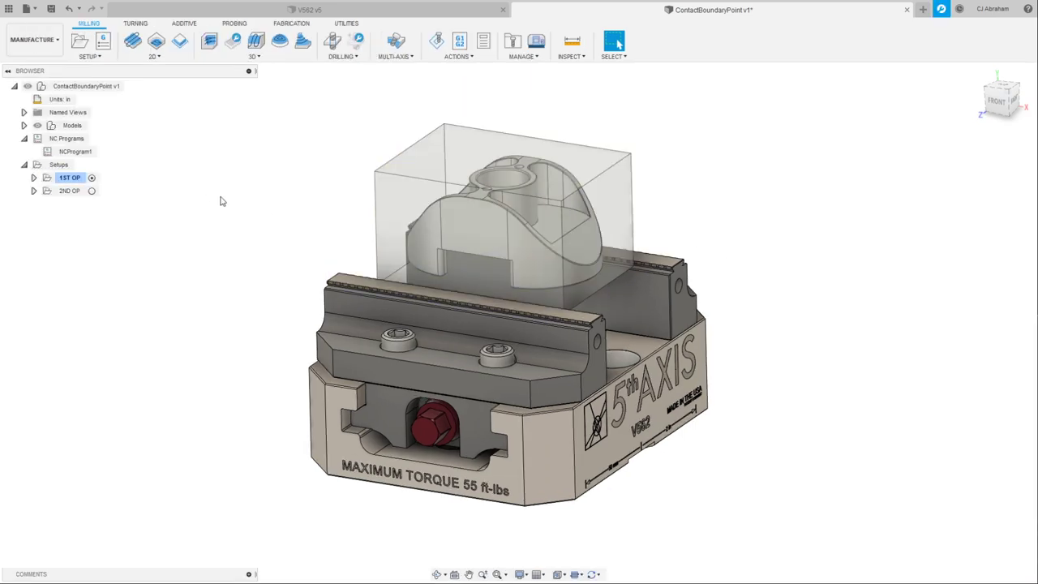
click(80, 41)
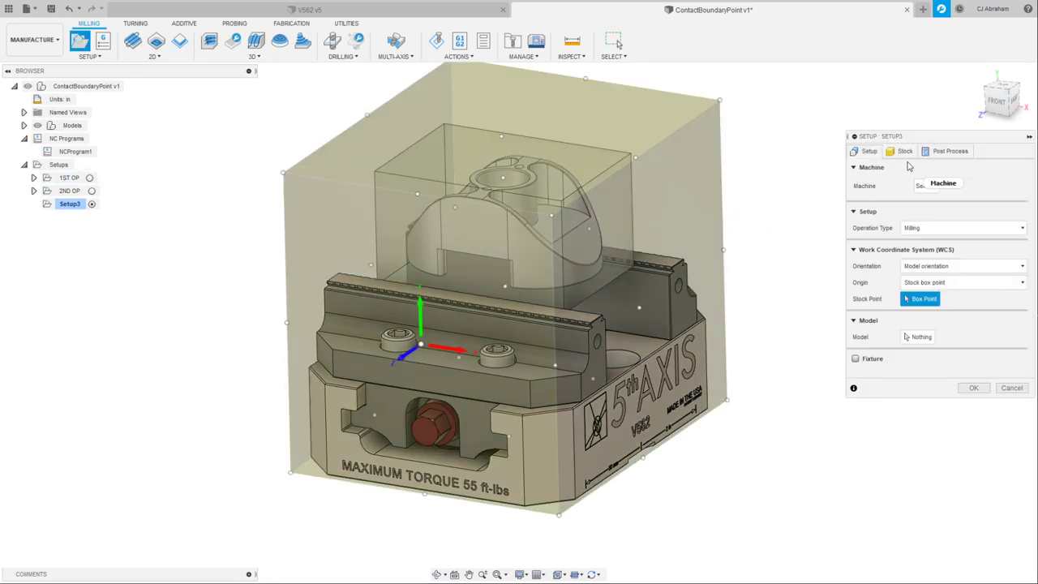
click(919, 334)
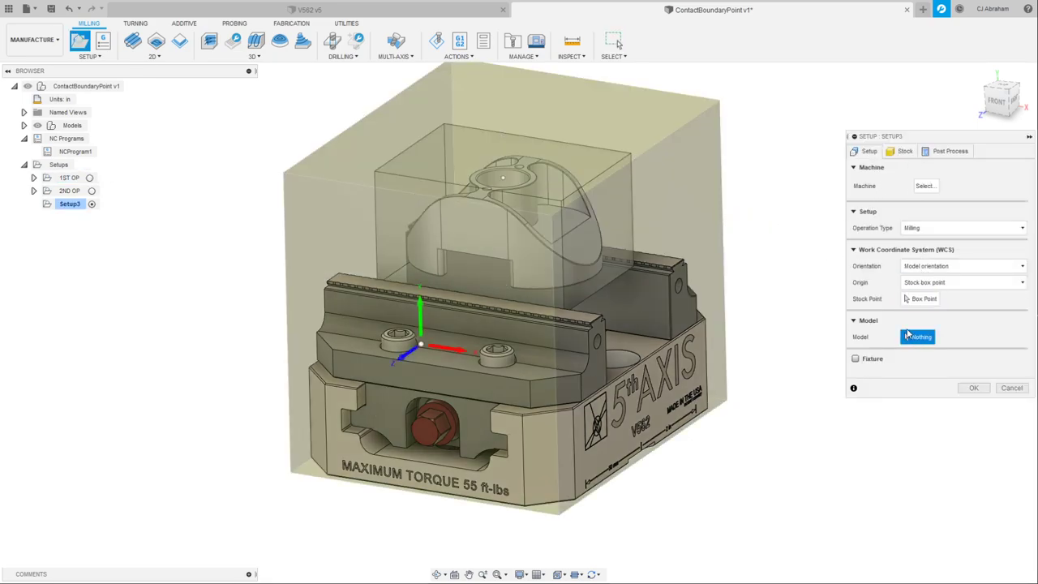
click(507, 232)
click(521, 271)
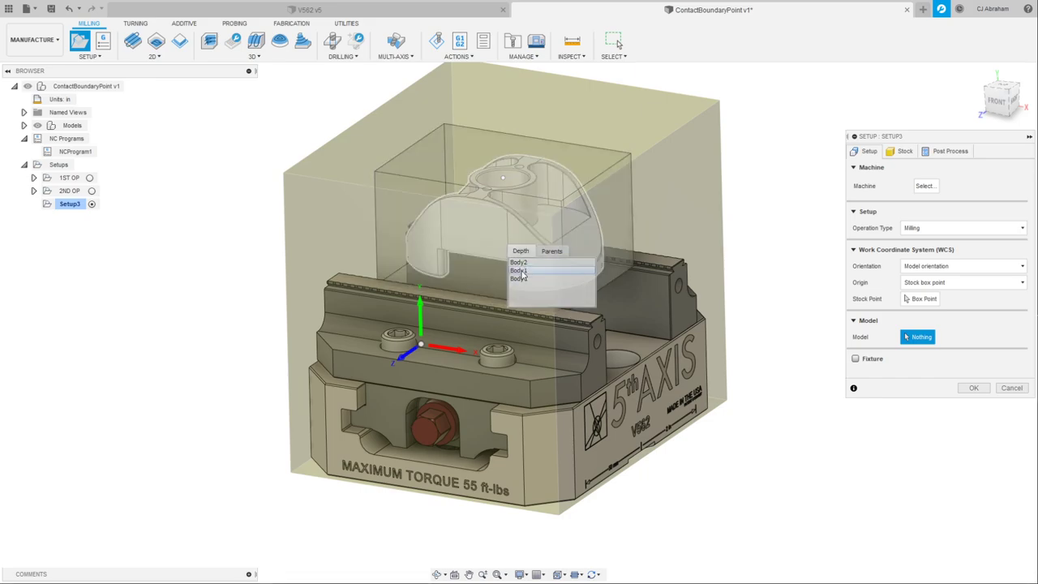
Set the setup's stock mode to From solid using the stock box
click(900, 151)
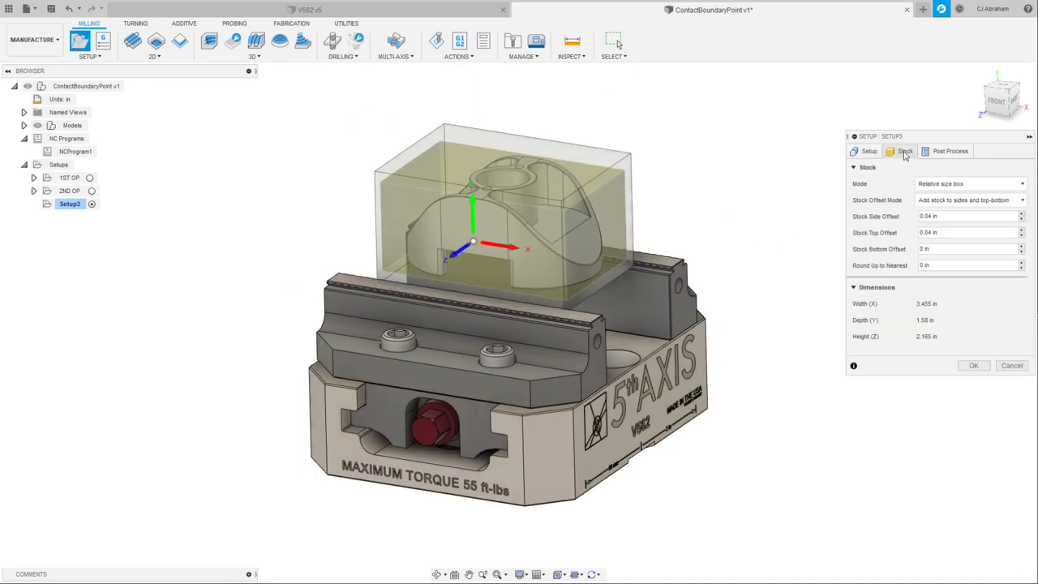
click(946, 185)
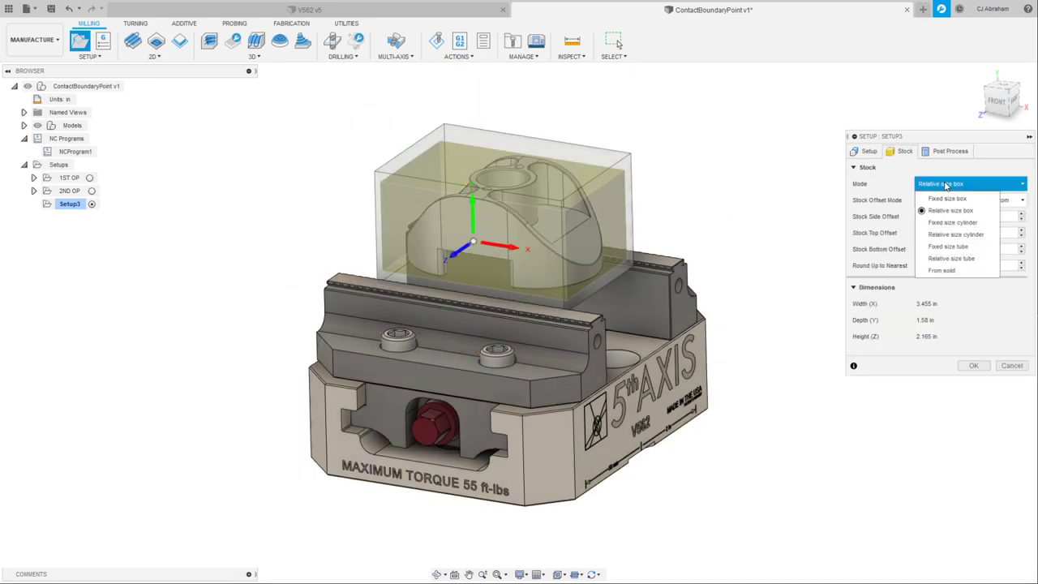
click(955, 274)
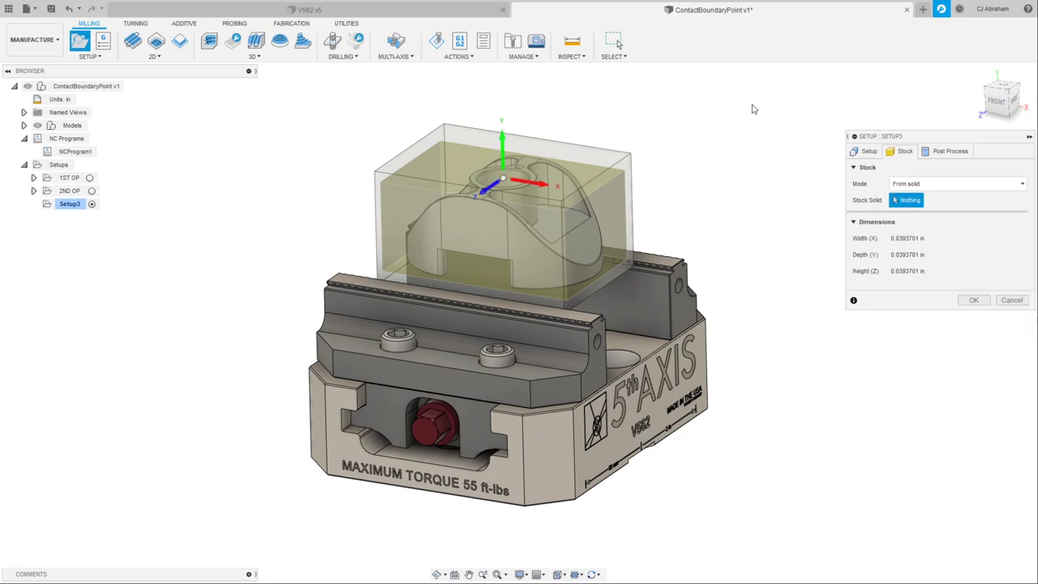
click(629, 162)
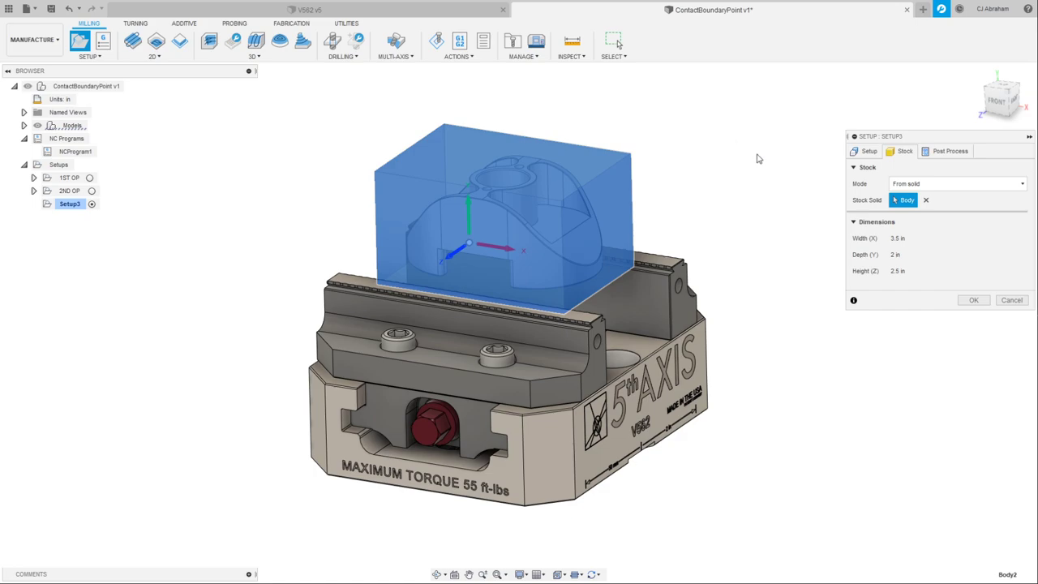
click(868, 153)
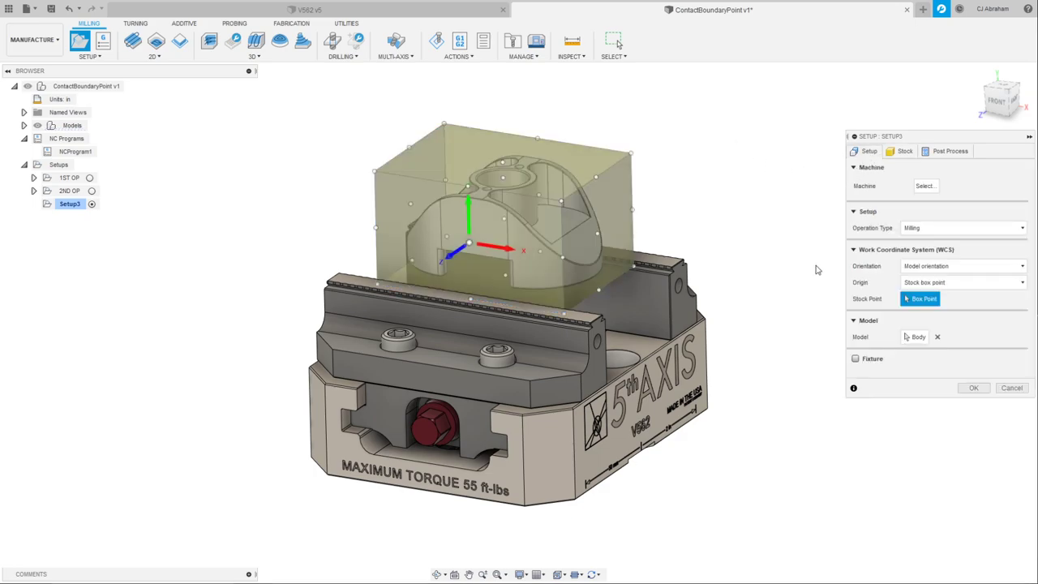
click(937, 266)
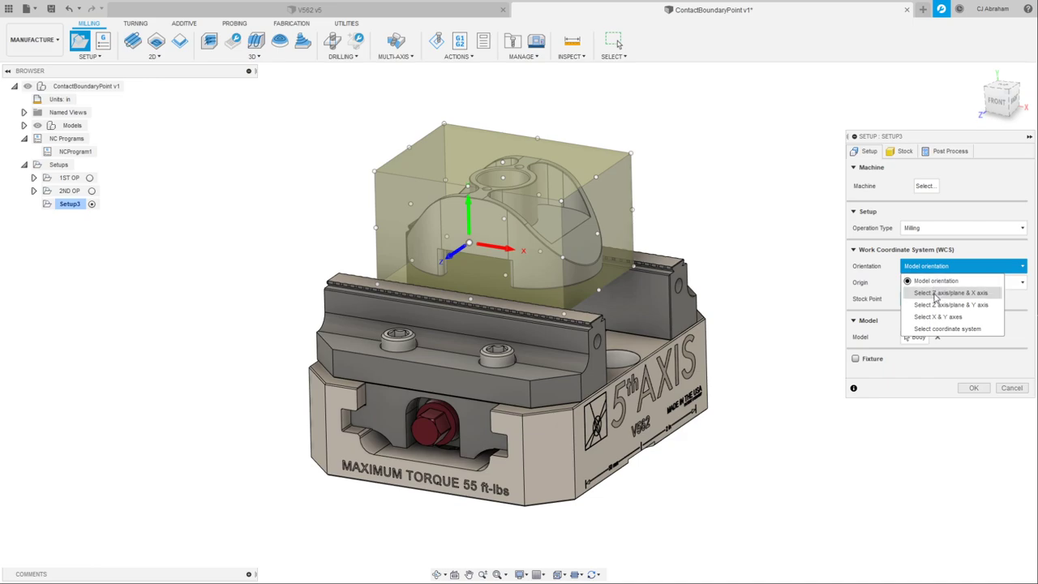
Orient the WCS by Z and X axes from part faces, origin set to Selected point
click(934, 293)
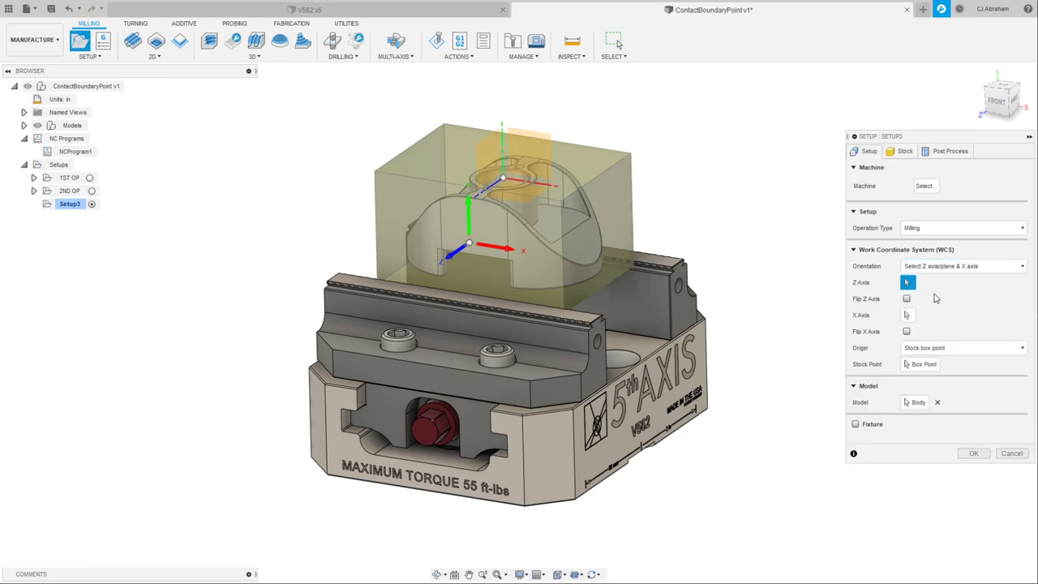
click(649, 349)
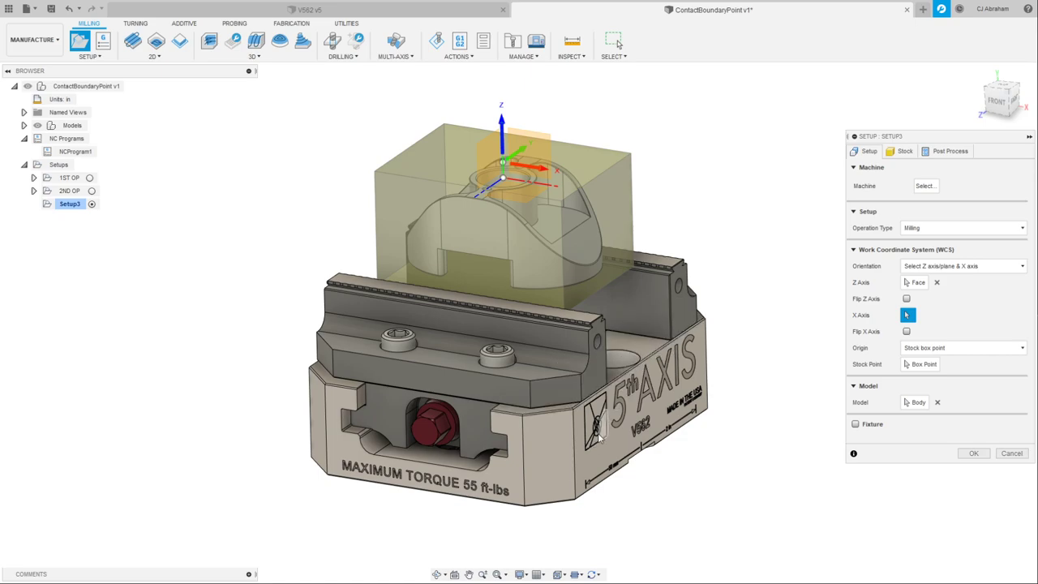
click(616, 464)
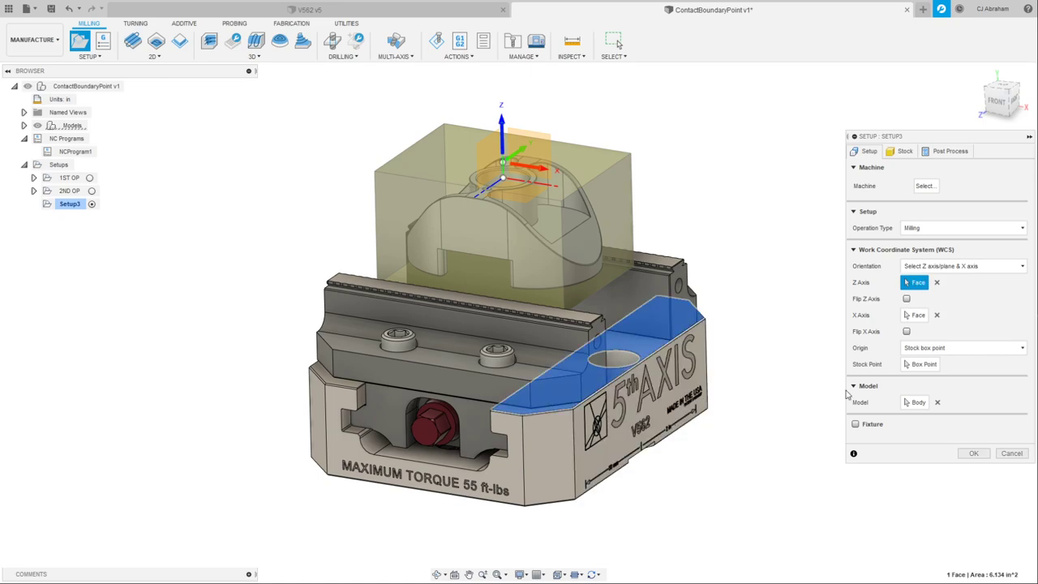
click(953, 348)
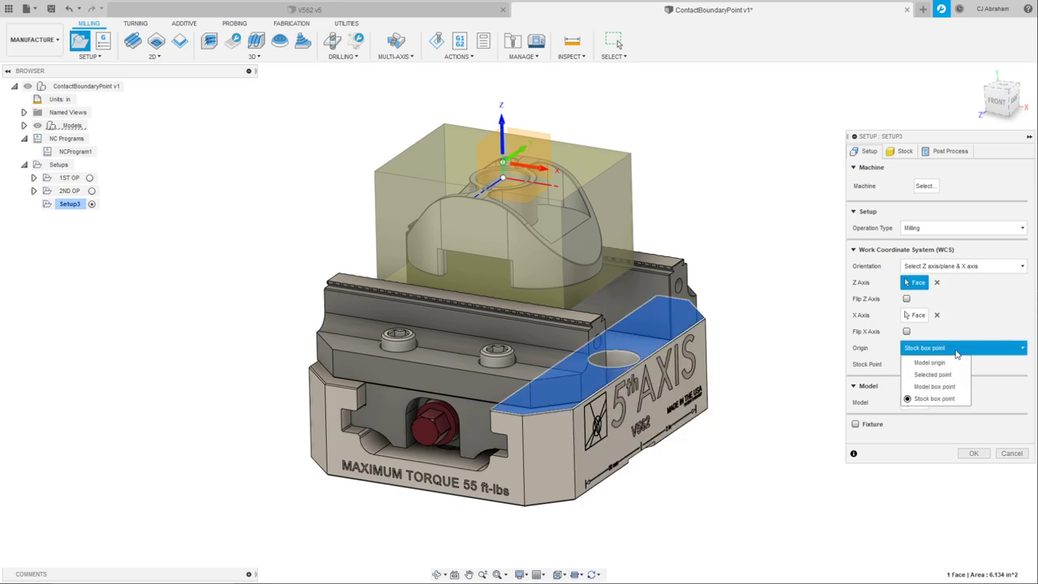
click(942, 372)
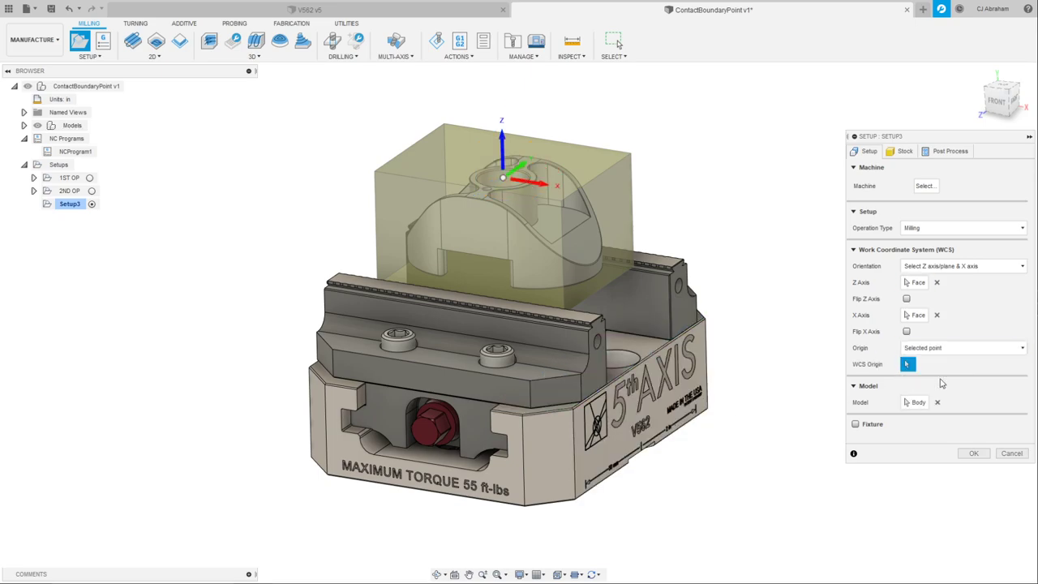
Pick the V562 v5:1 vise's origin point O as the WCS origin
click(24, 113)
click(24, 112)
click(23, 126)
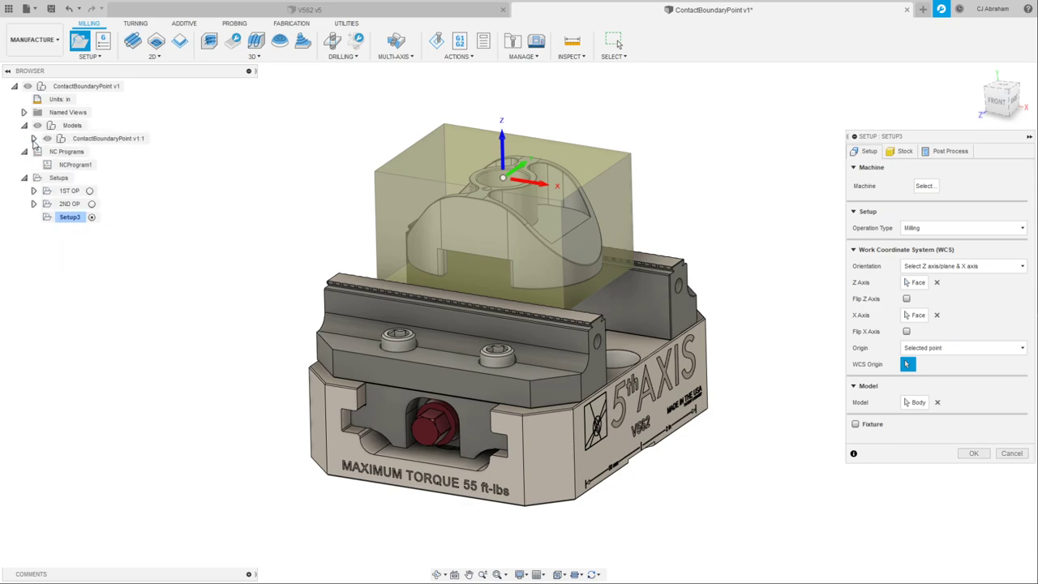
click(33, 139)
click(43, 256)
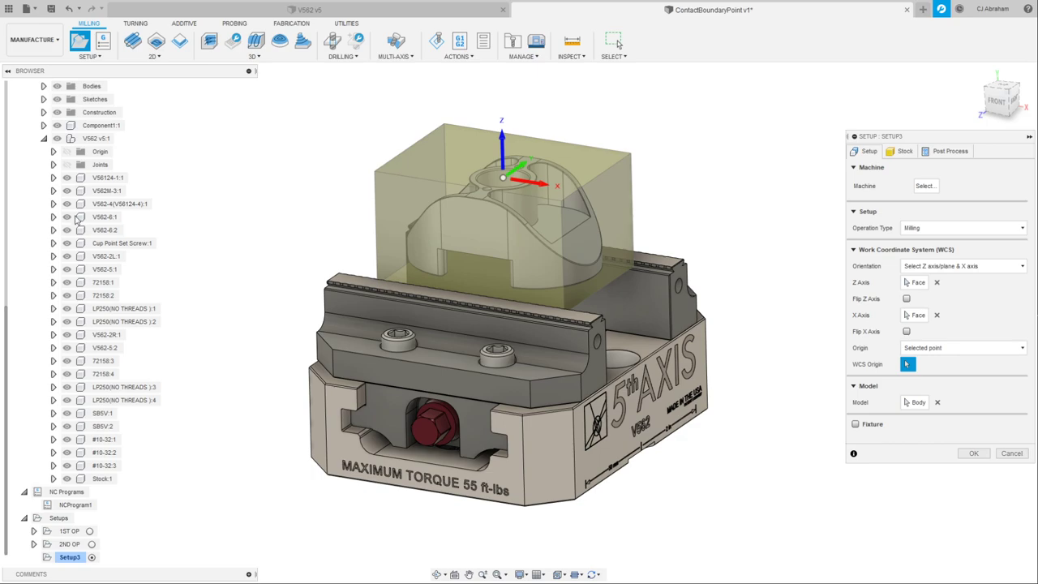
click(54, 151)
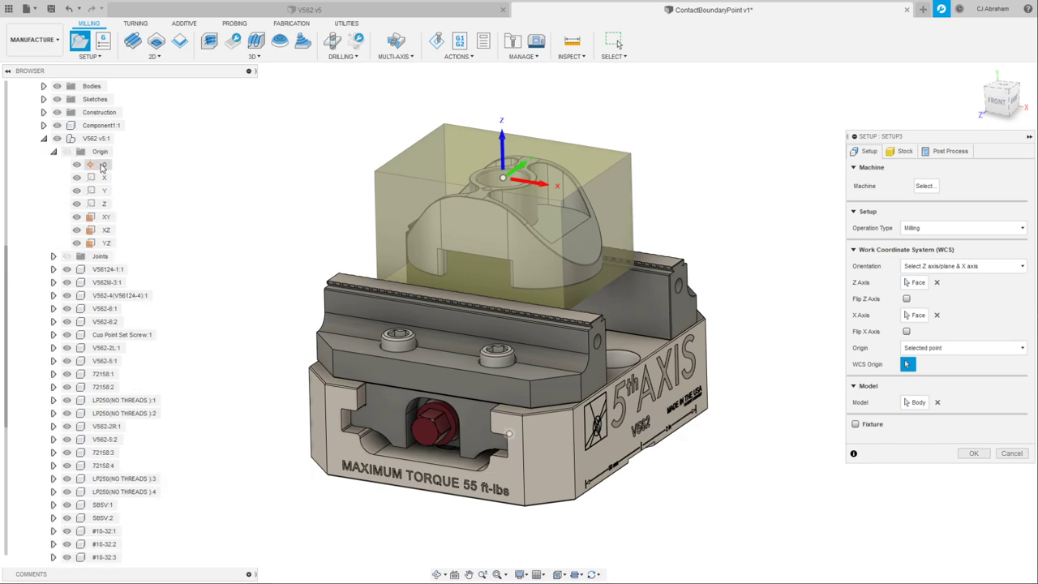
click(103, 166)
mouse_move(248, 225)
shift+middle_down()
mouse_move(238, 162)
mouse_move(243, 243)
shift+middle_up()
Create Setup3, then collapse the Origin, V562 v5:1 and ContactBoundaryPoint v1:1 browser nodes
click(973, 453)
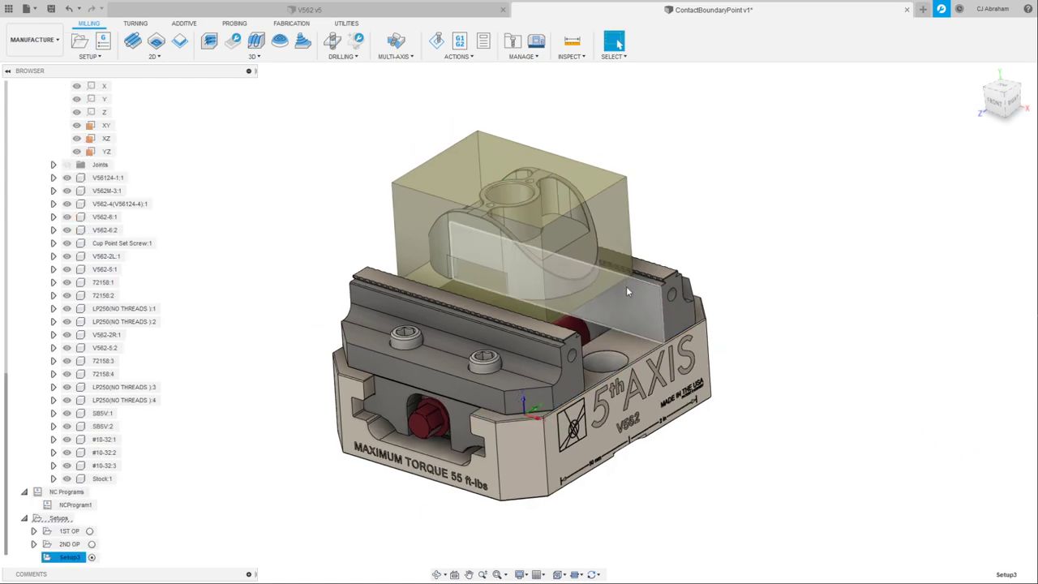
key(F6)
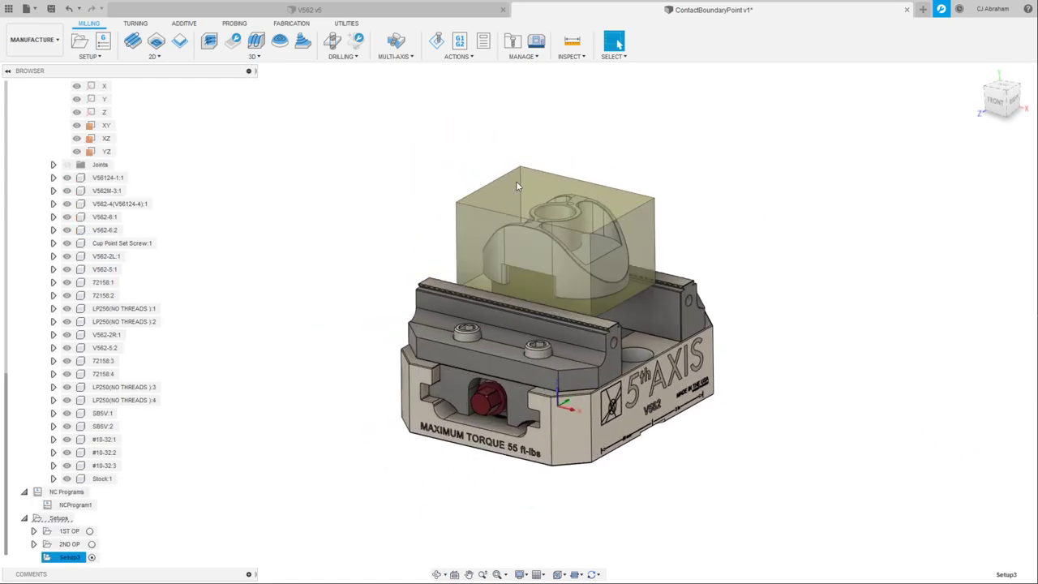
scroll(65, 203, up, 4)
click(55, 165)
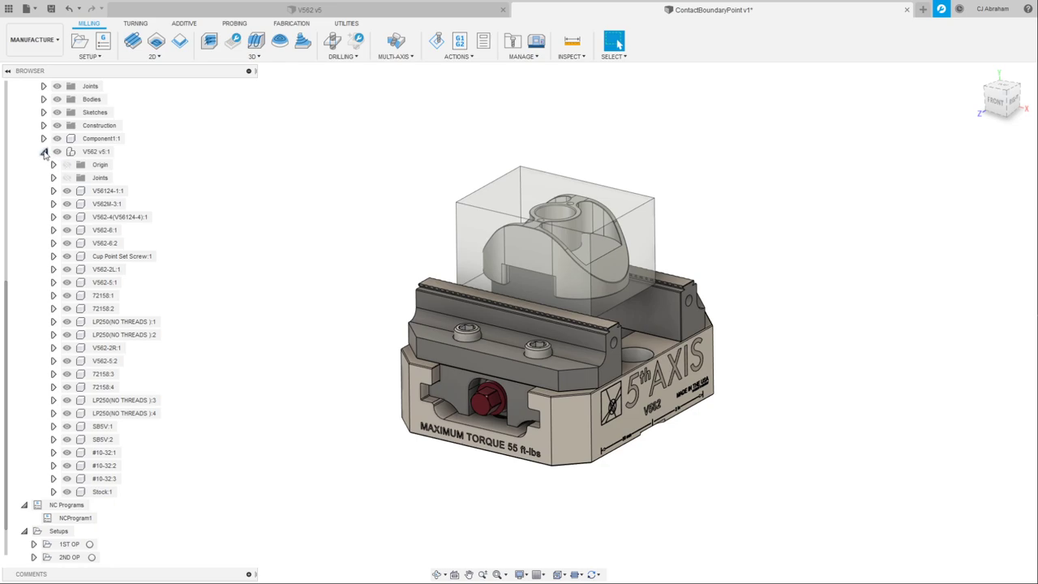
click(44, 151)
click(34, 138)
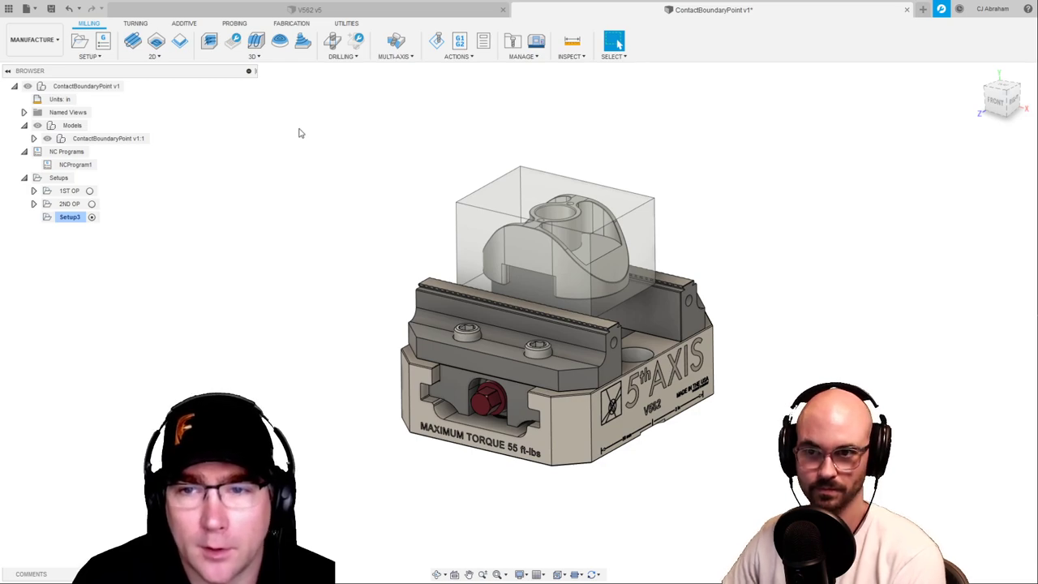
Browse the CAM Samples > Workholding folder in the Data Panel
click(8, 9)
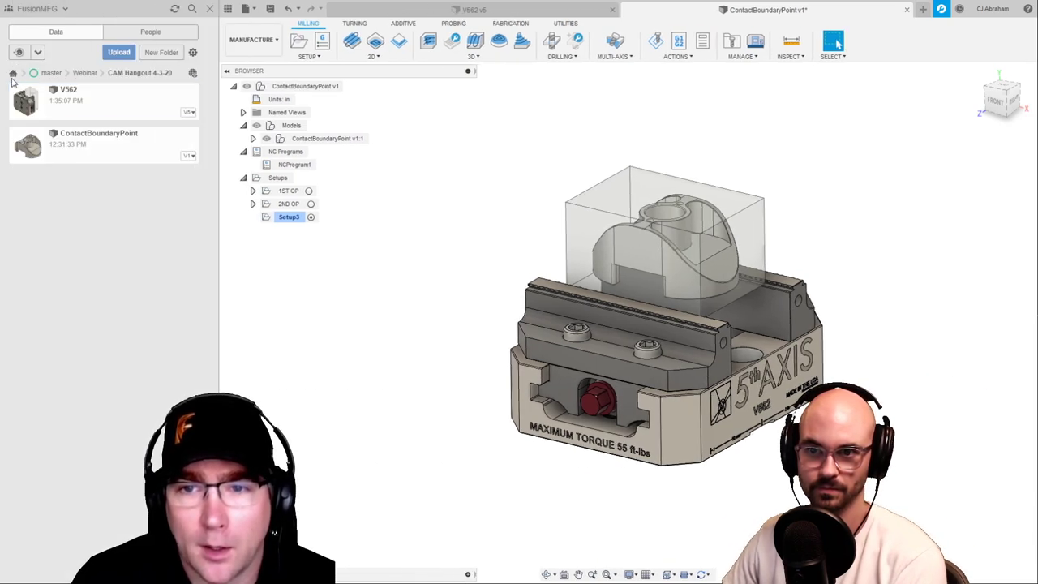
click(13, 72)
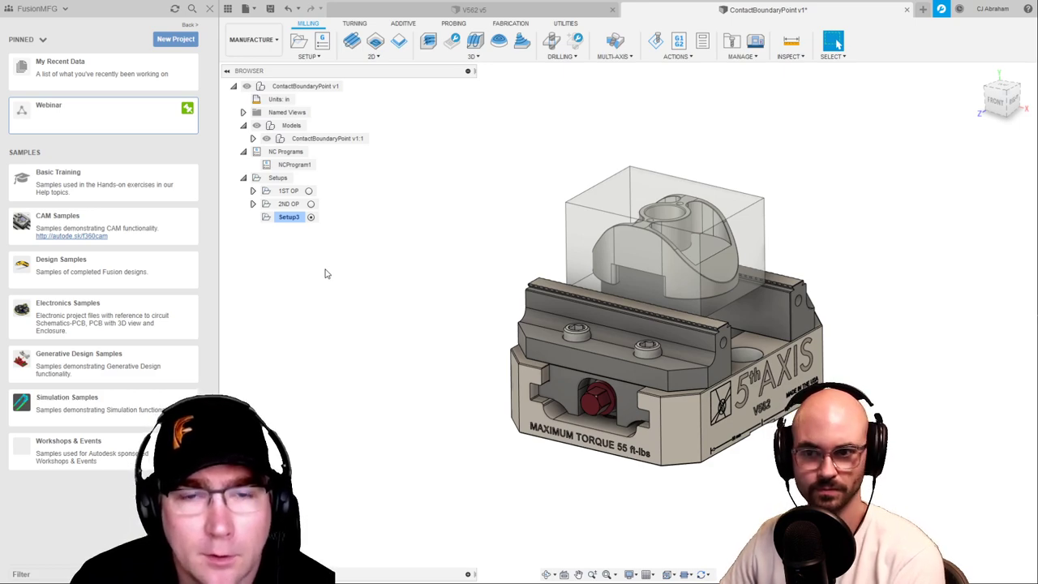
click(175, 230)
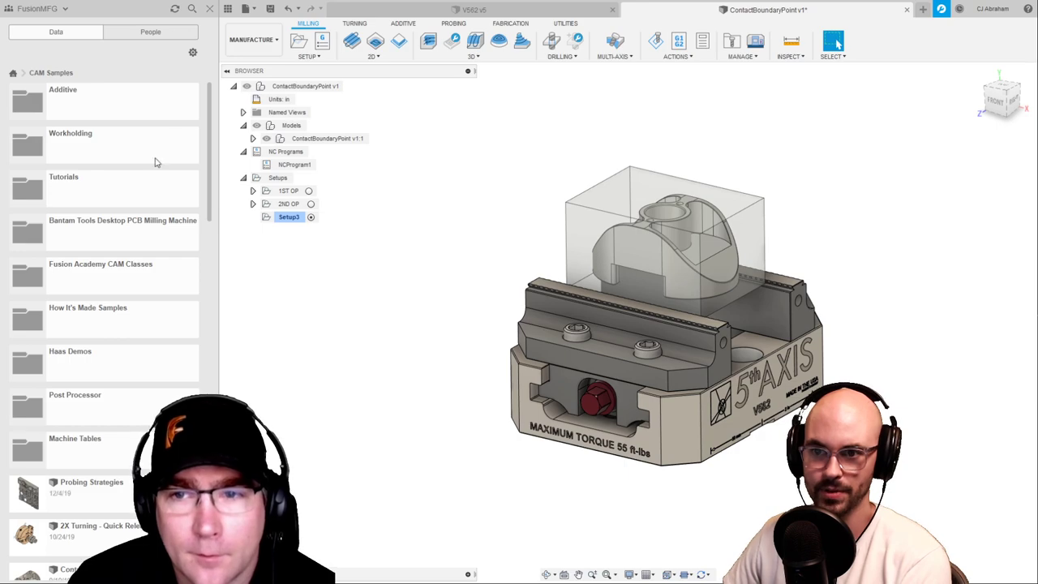
click(150, 152)
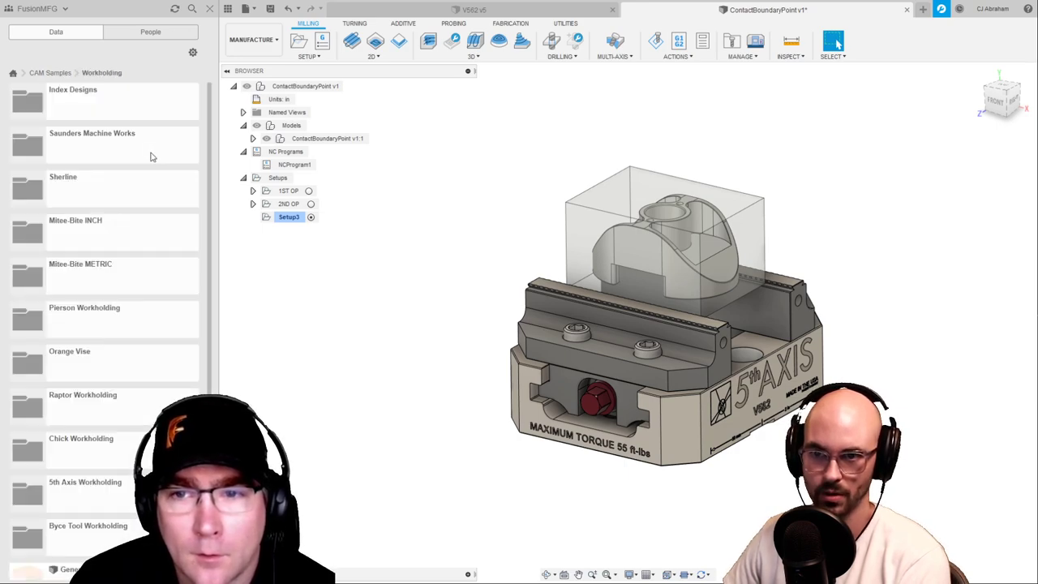
scroll(124, 220, down, 3)
scroll(126, 373, up, 3)
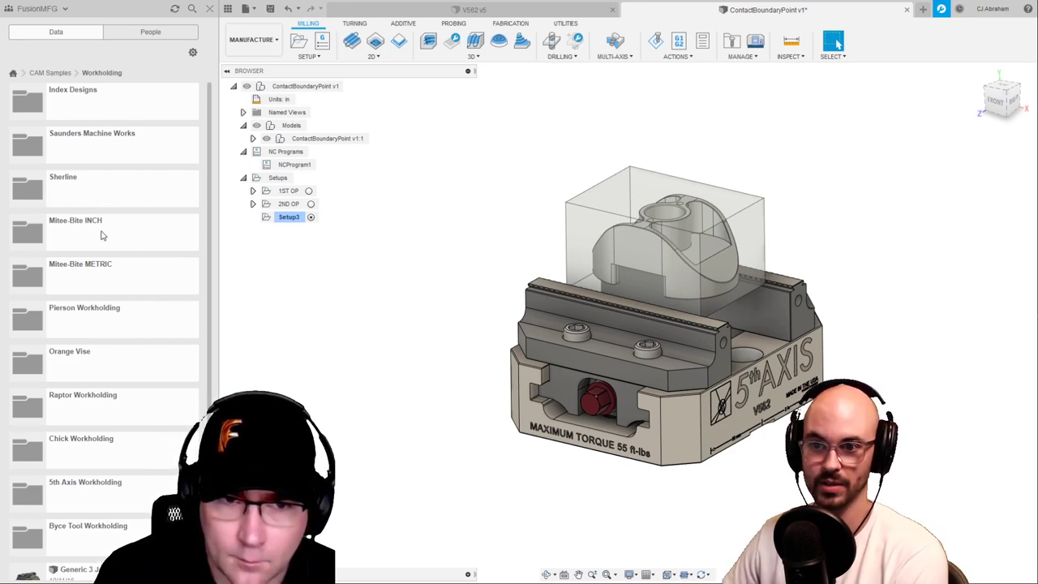
scroll(155, 370, down, 1)
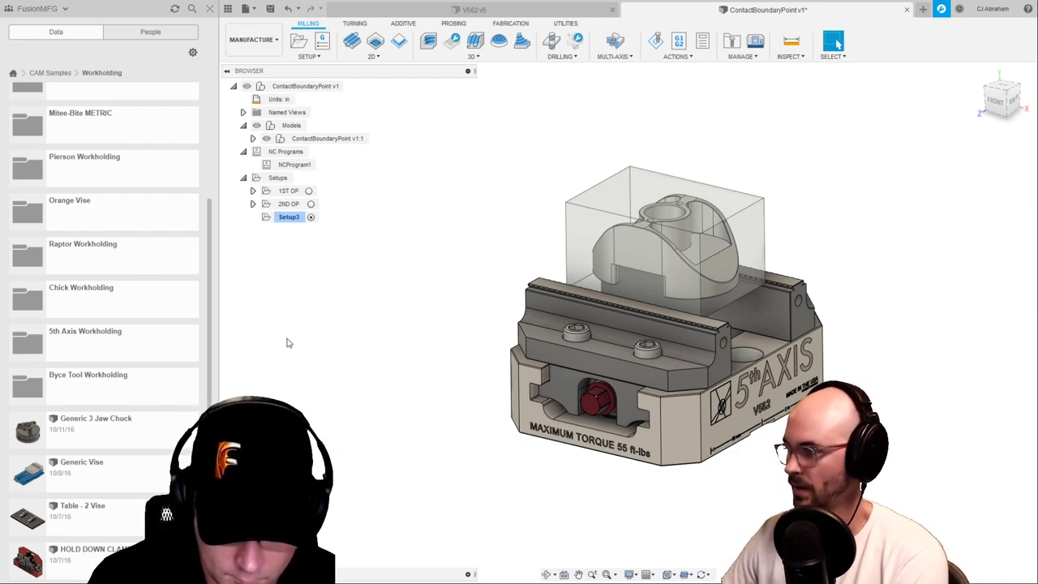
scroll(150, 228, up, 3)
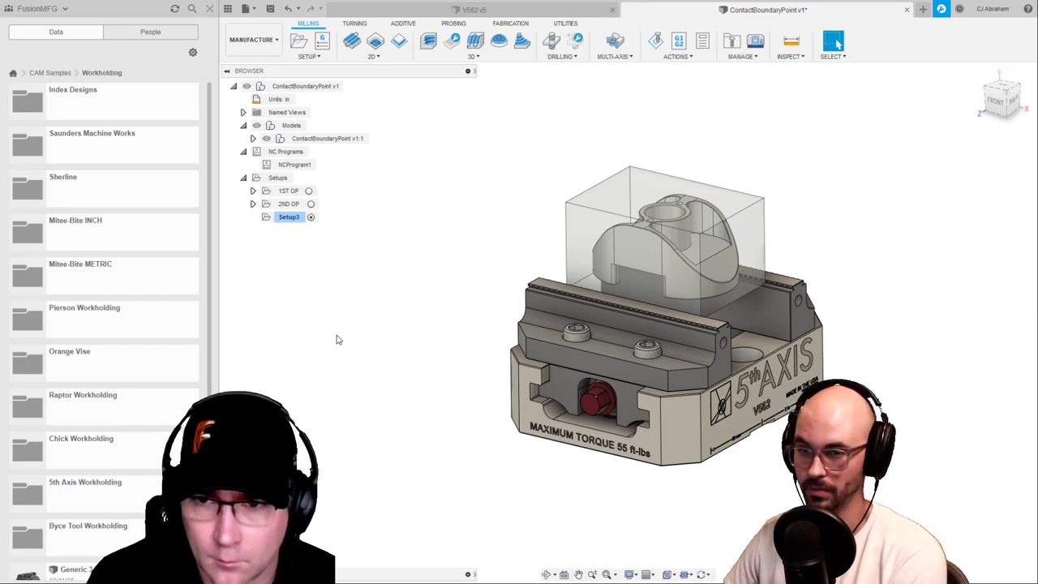
Show Webinar > CAM Hangout 4-3-20, peek at V562, and return to ContactBoundaryPoint
click(29, 74)
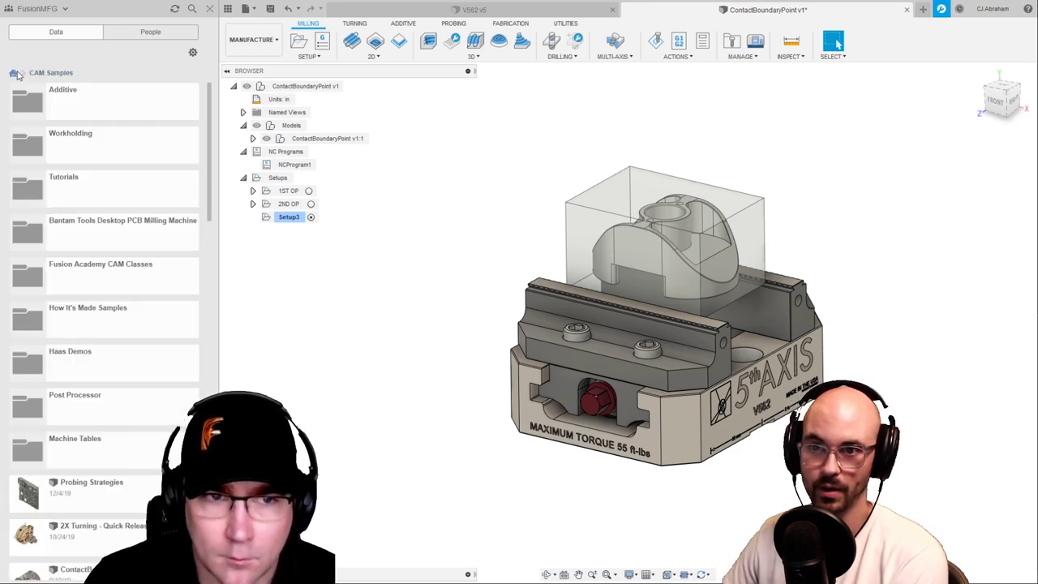
click(14, 74)
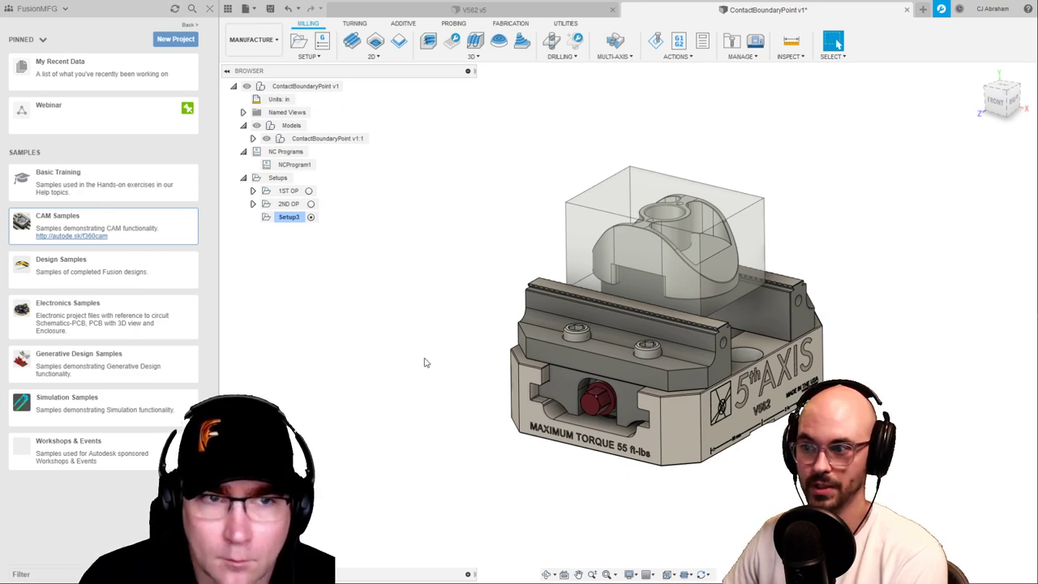
click(113, 118)
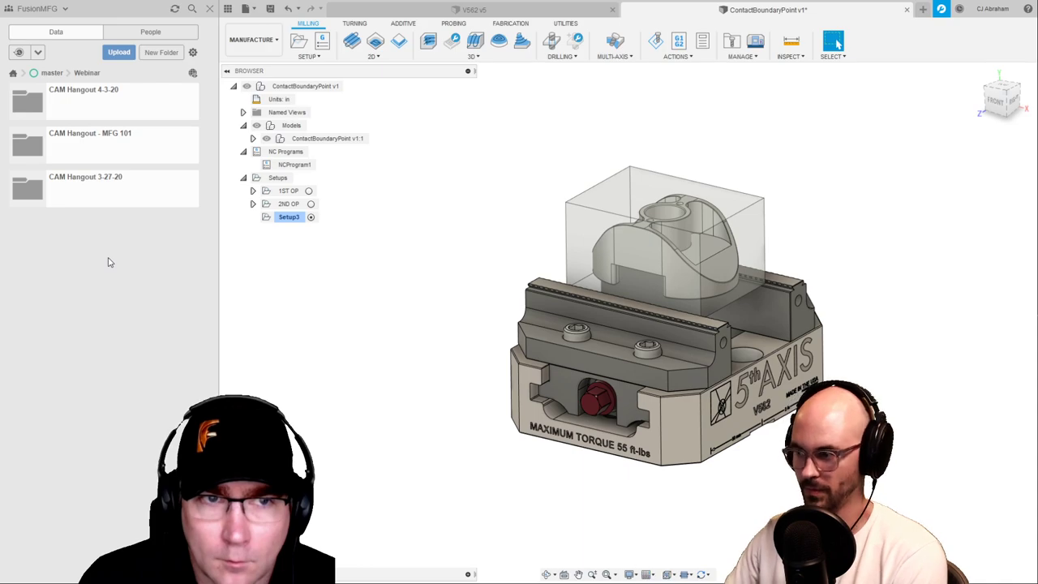
click(133, 100)
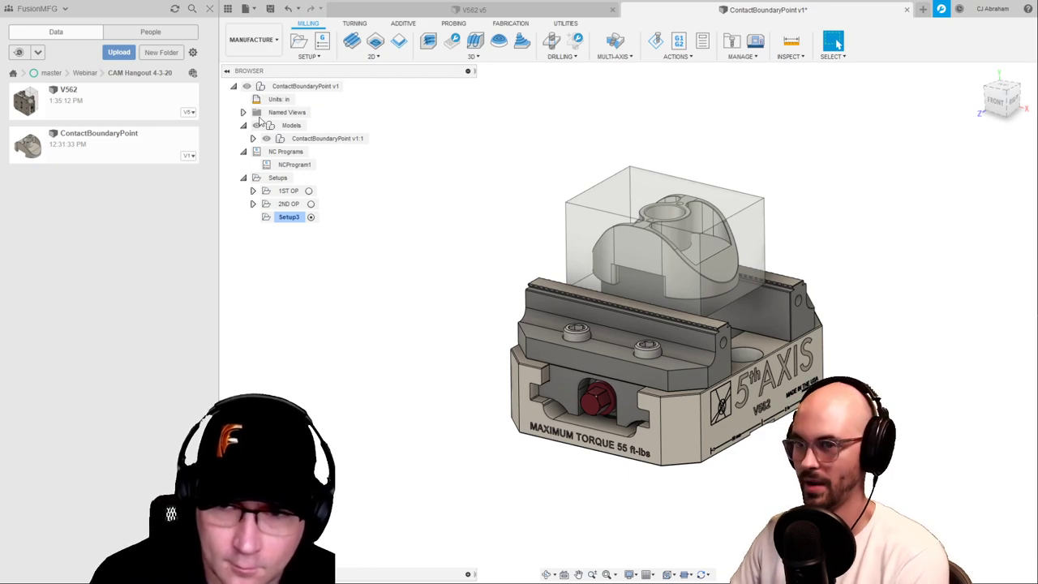
click(507, 10)
scroll(438, 166, down, 2)
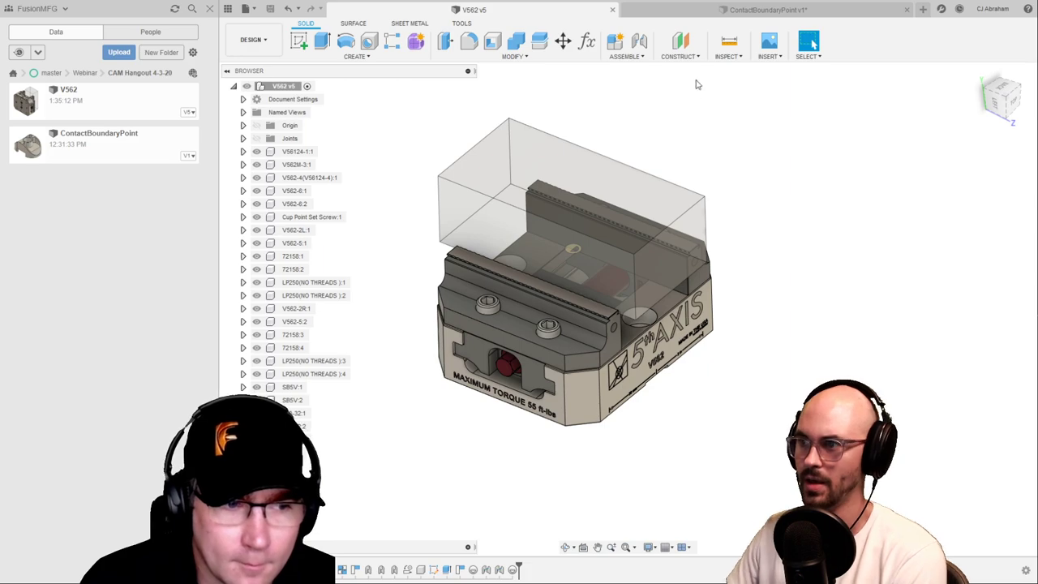
click(699, 18)
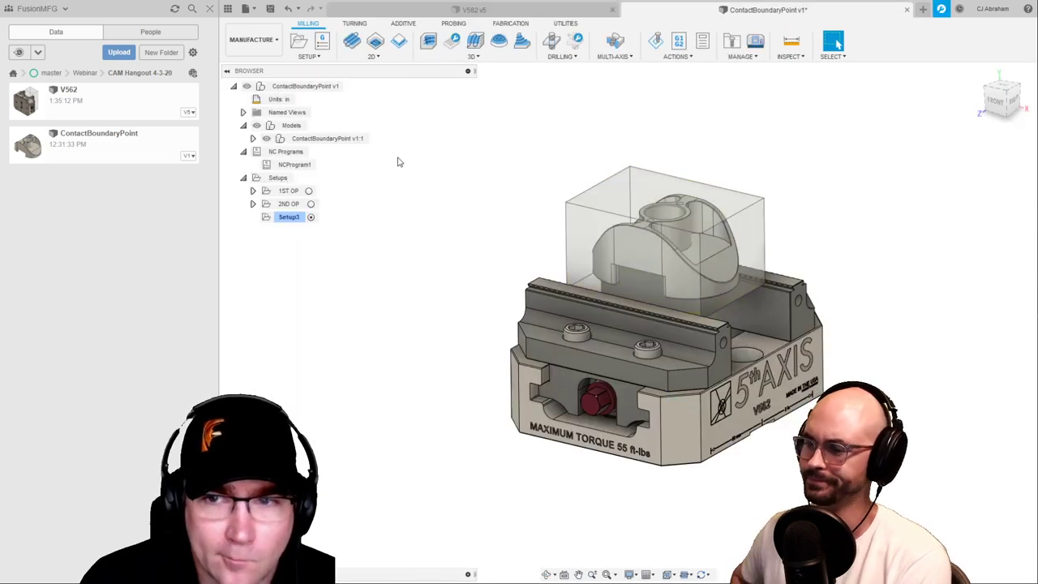
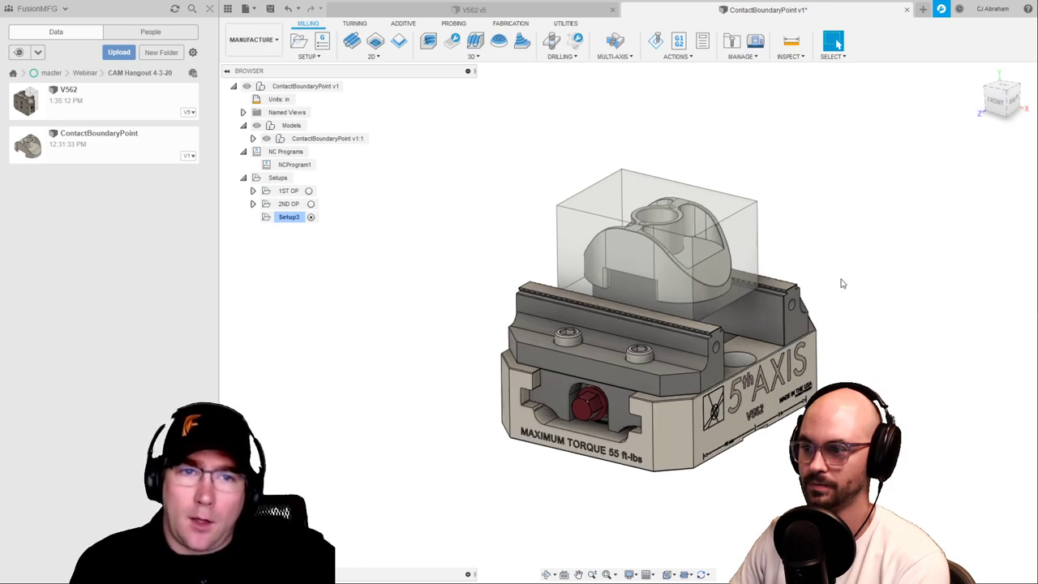
Switch to the V562 vise design with the Data Panel hidden, staying in the Design workspace
middle_drag(500, 251, 433, 279)
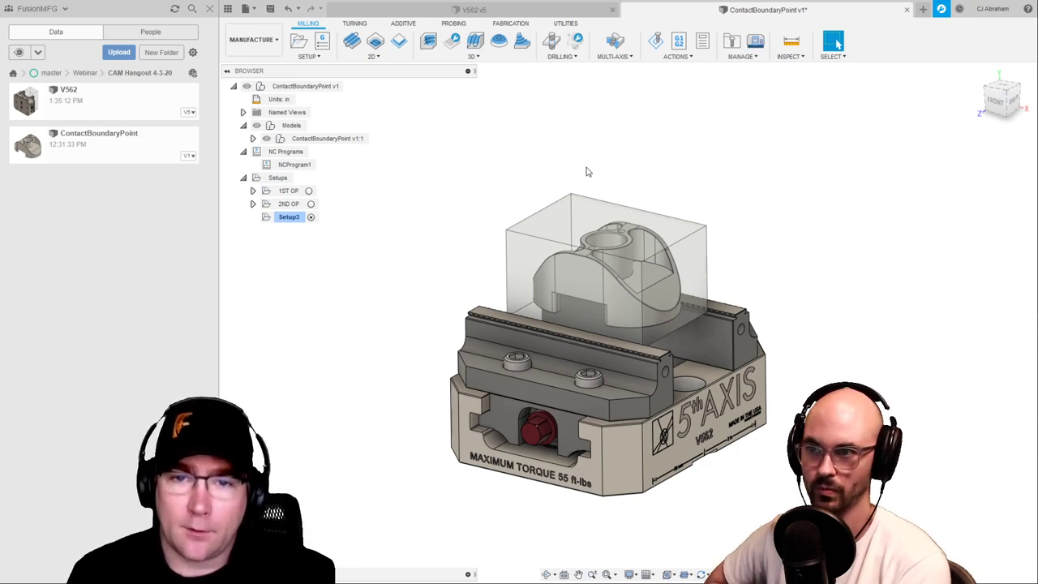
click(521, 8)
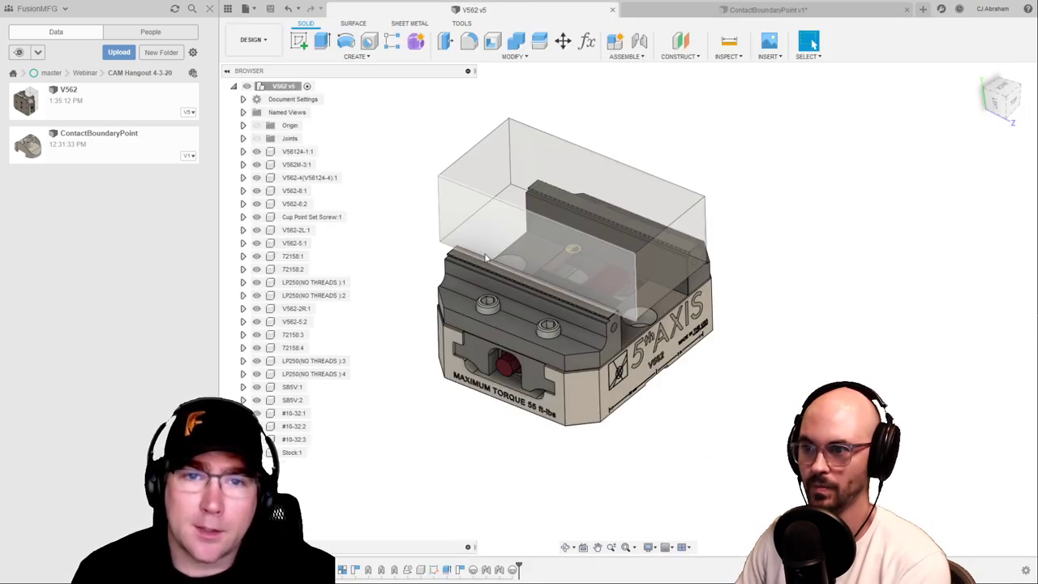
click(209, 8)
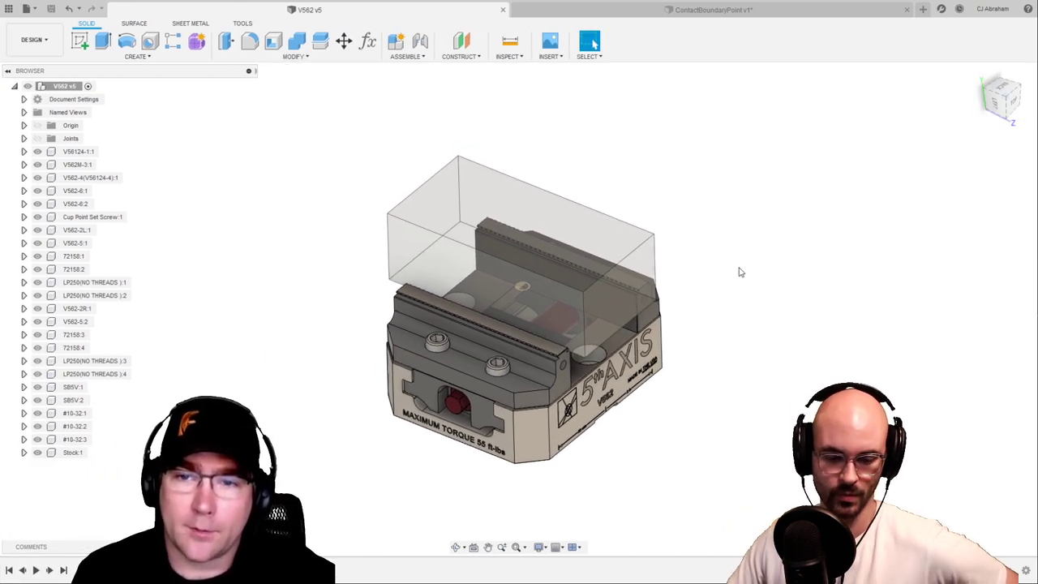
shift+middle_drag(679, 373, 484, 285)
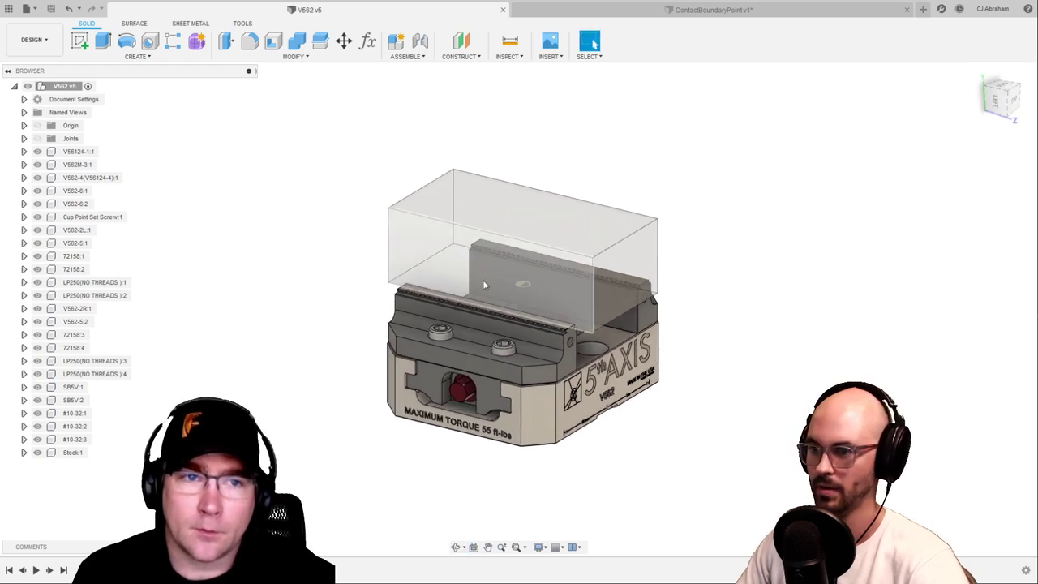
click(35, 41)
click(37, 65)
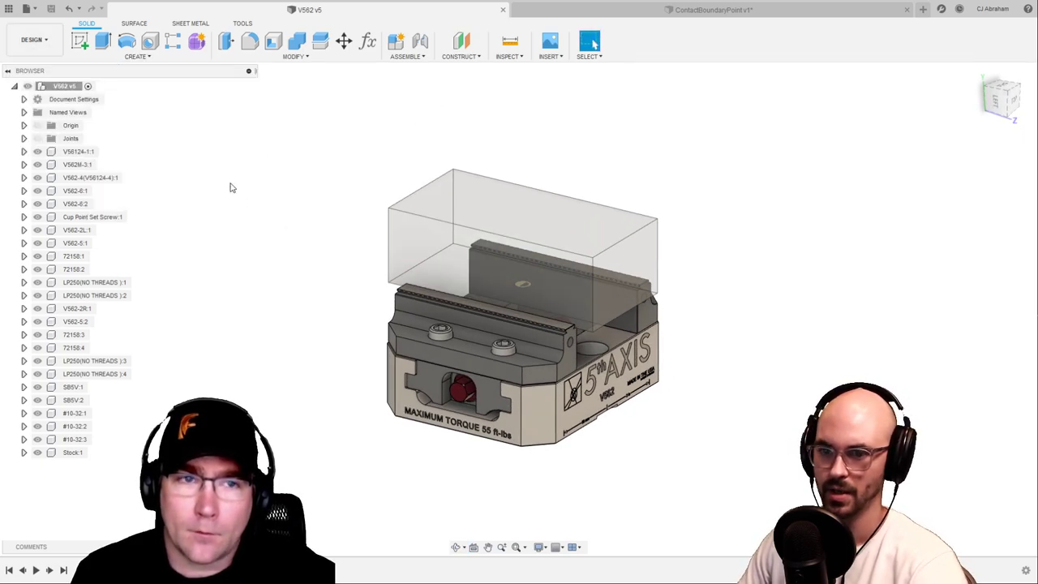
Create a new empty component named 'Part' in the vise assembly
click(397, 44)
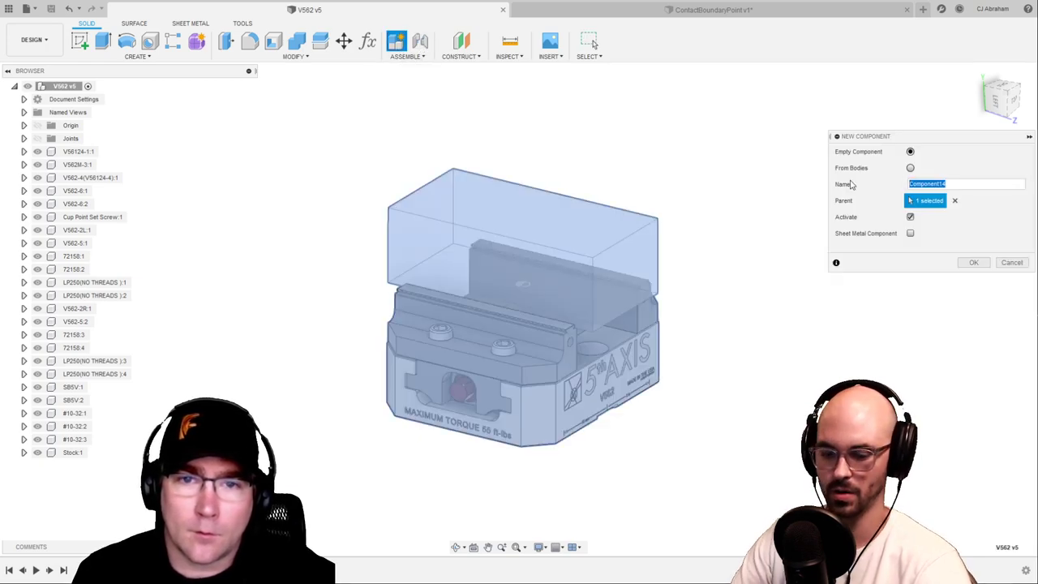
text(Part)
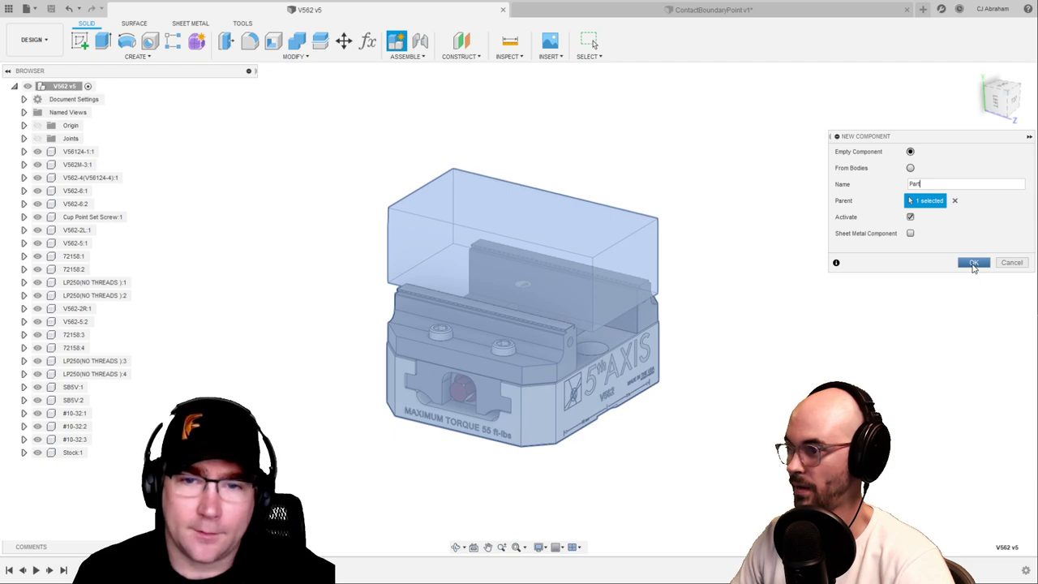
click(989, 264)
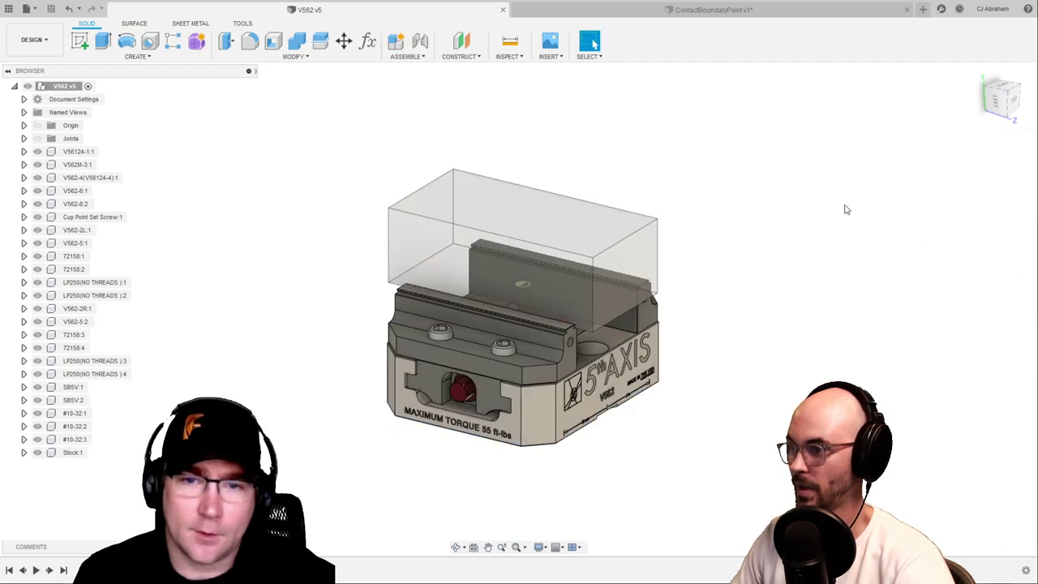
Browse the Data Panel to CAM Samples > Workholding > Raptor Workholding
click(8, 8)
click(13, 73)
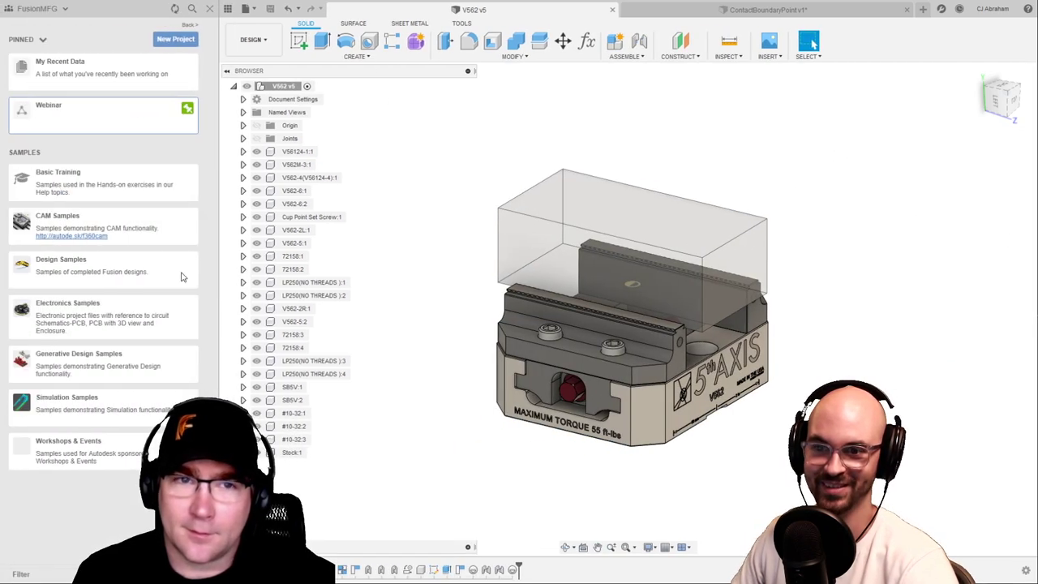
click(138, 229)
scroll(154, 324, down, 4)
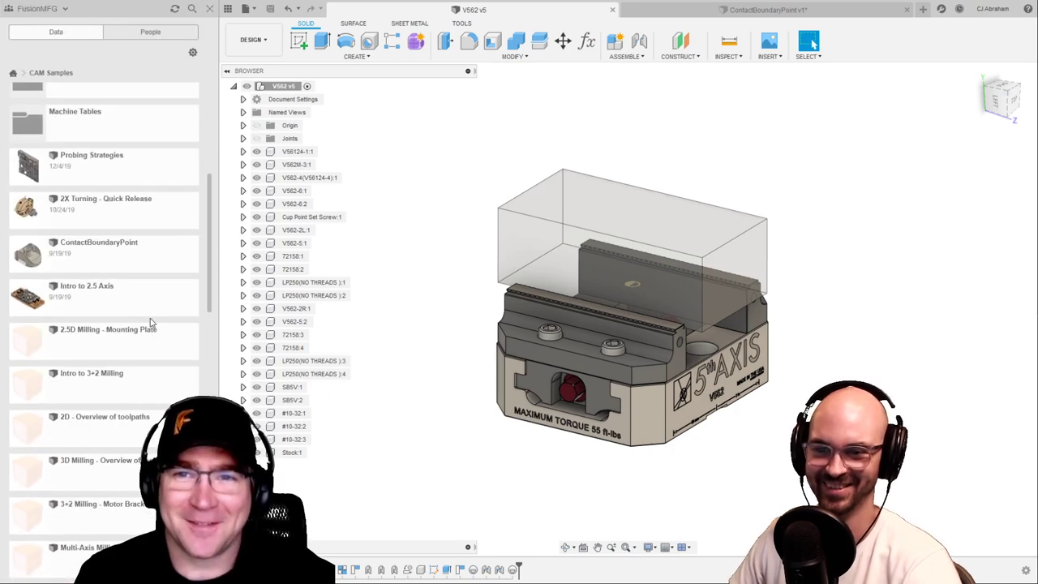
scroll(167, 324, up, 2)
scroll(167, 324, up, 2)
click(121, 148)
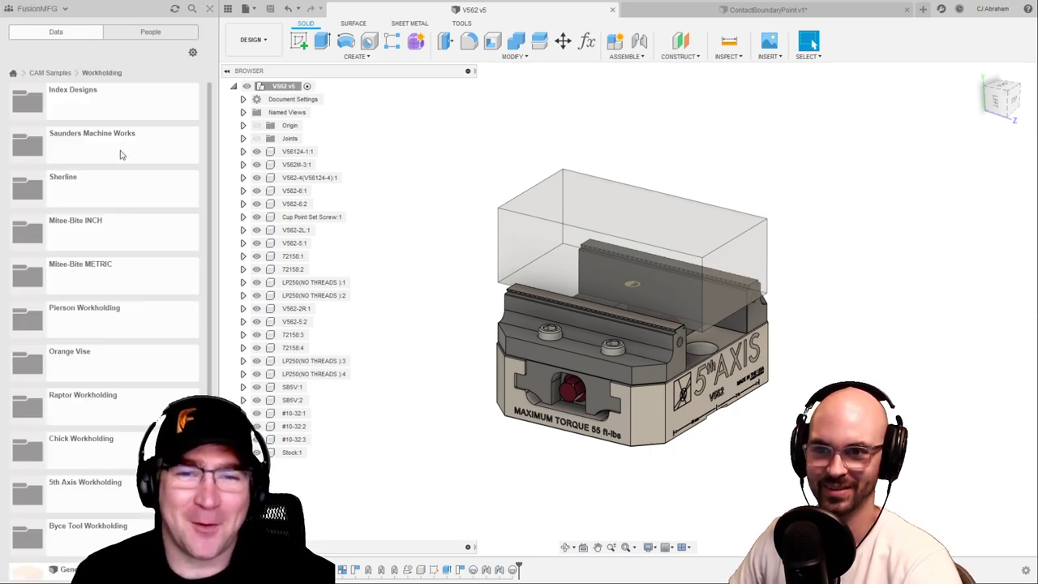
scroll(160, 276, down, 3)
click(123, 247)
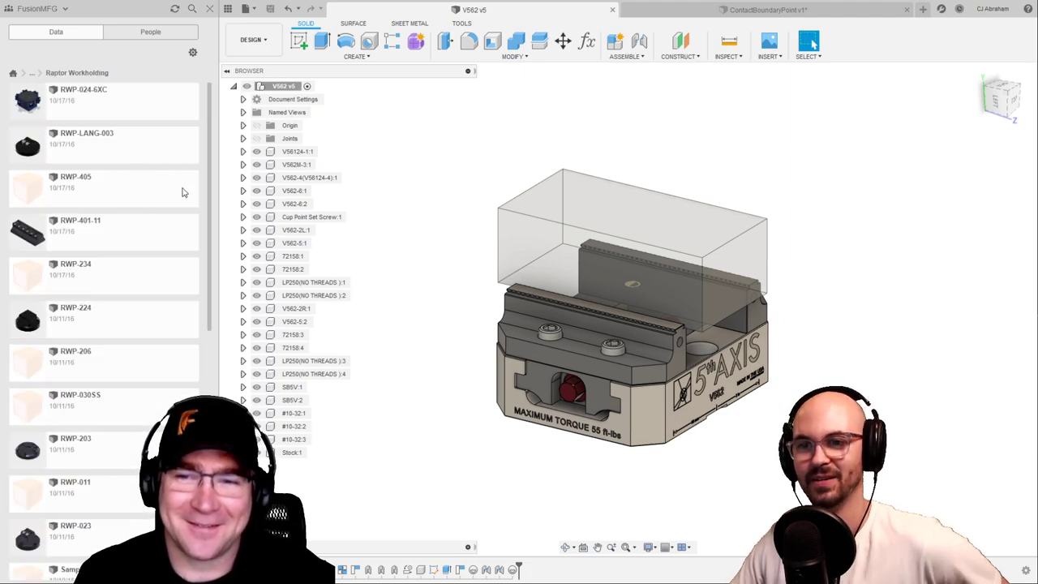
scroll(185, 253, down, 4)
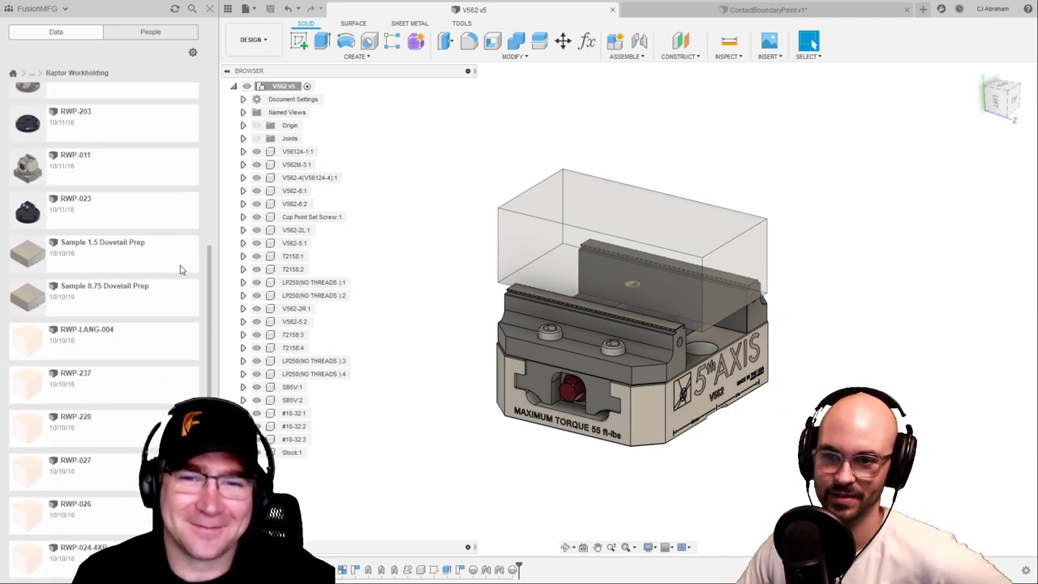
scroll(158, 288, down, 3)
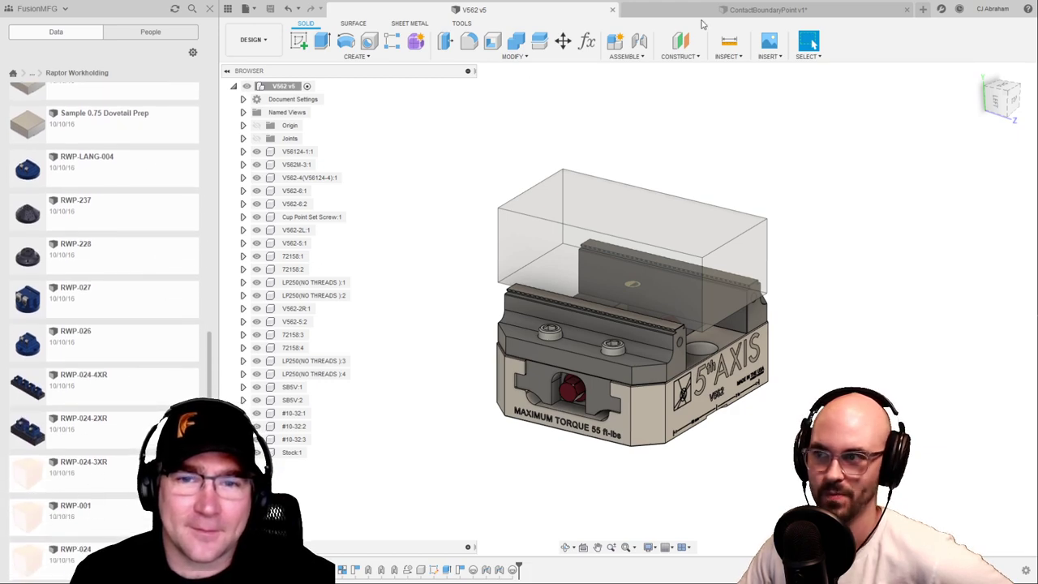
Close V562, then save a new version of ContactBoundaryPoint and close it
click(612, 9)
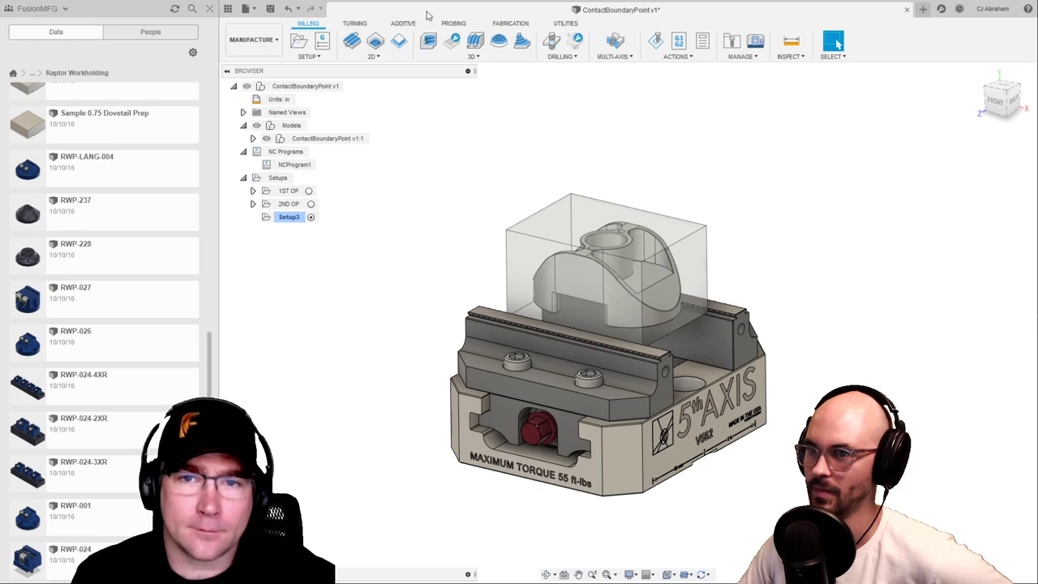
click(271, 10)
click(523, 310)
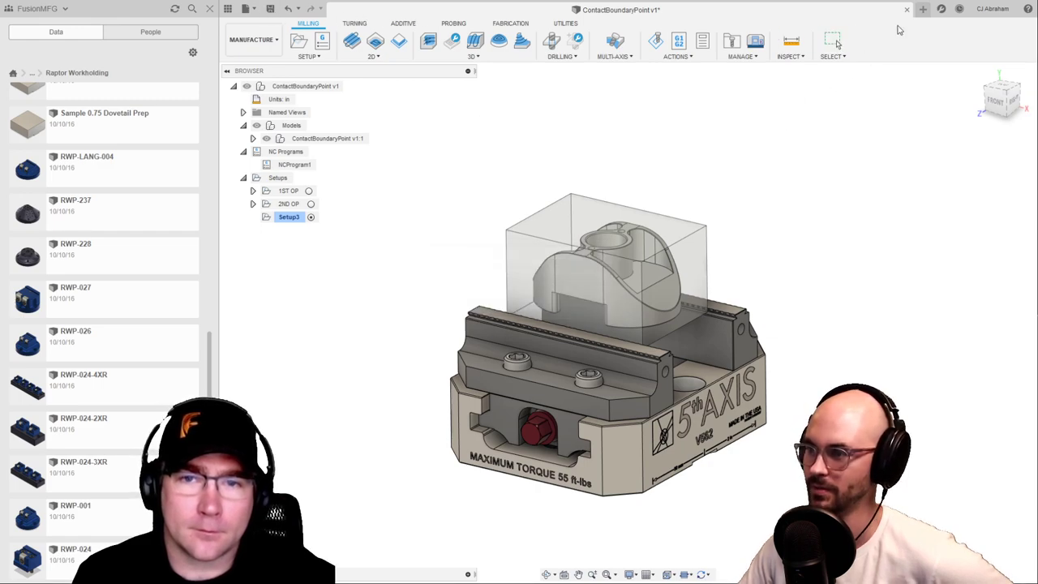
click(906, 9)
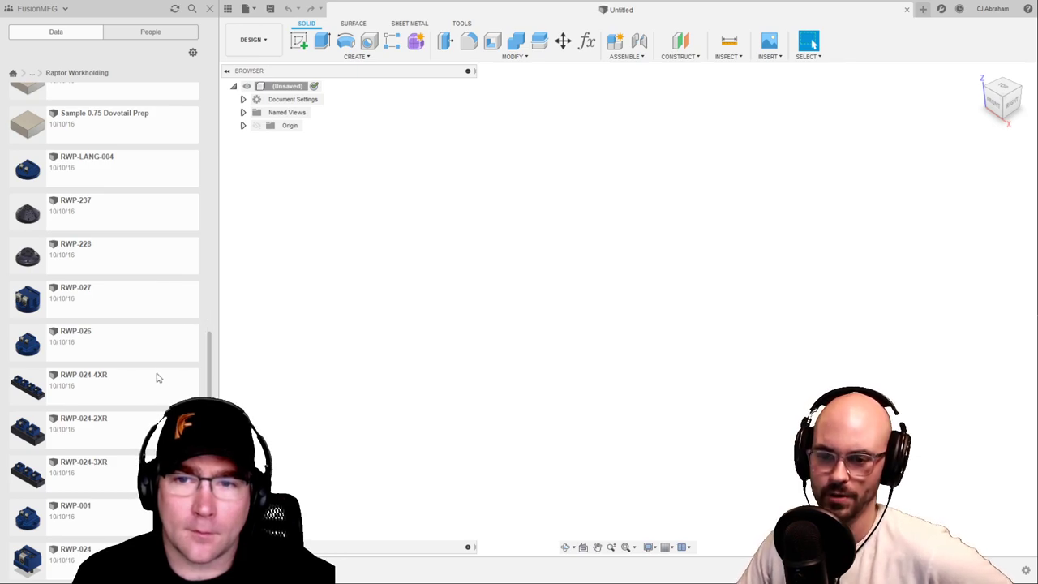
Scroll the Raptor Workholding files and bring up the actions for RWP-023
scroll(171, 343, up, 4)
scroll(135, 284, up, 3)
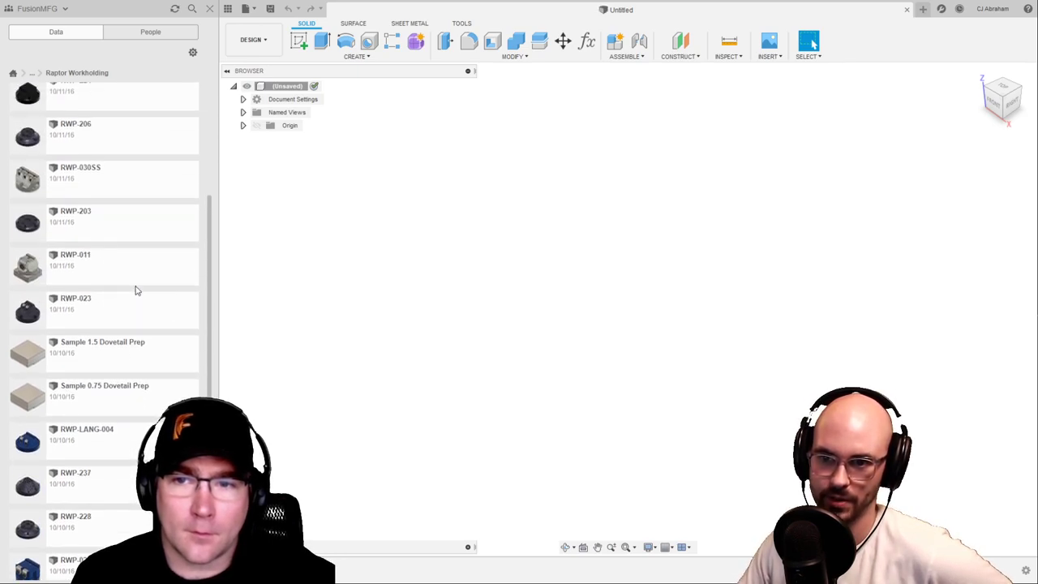
scroll(150, 296, up, 5)
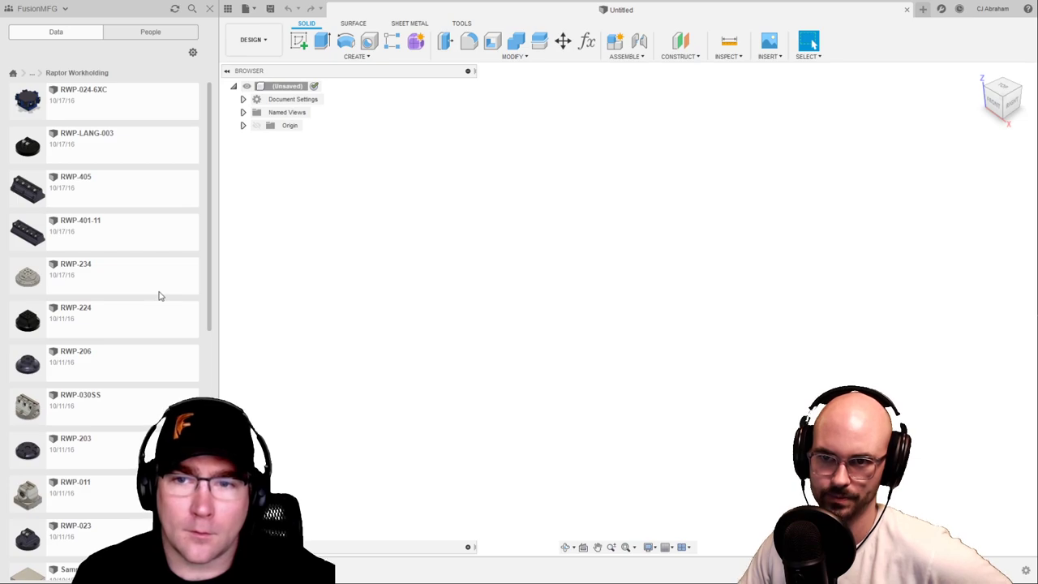
scroll(159, 296, down, 3)
scroll(159, 296, down, 4)
right_click(128, 210)
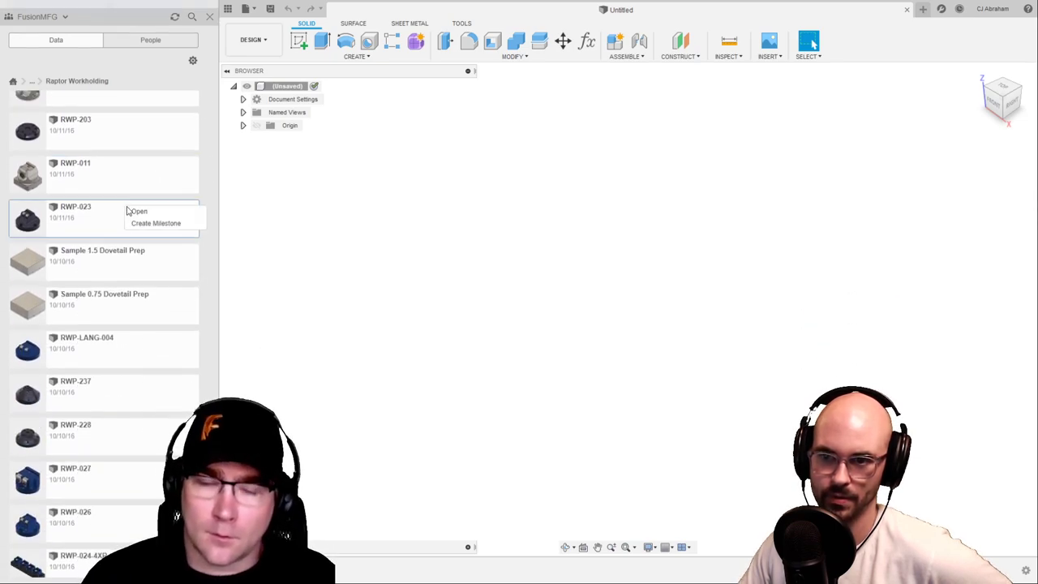
Open RWP-023 and save a copy into the Webinar project's CAM Hangout 4-3-20 folder
click(140, 213)
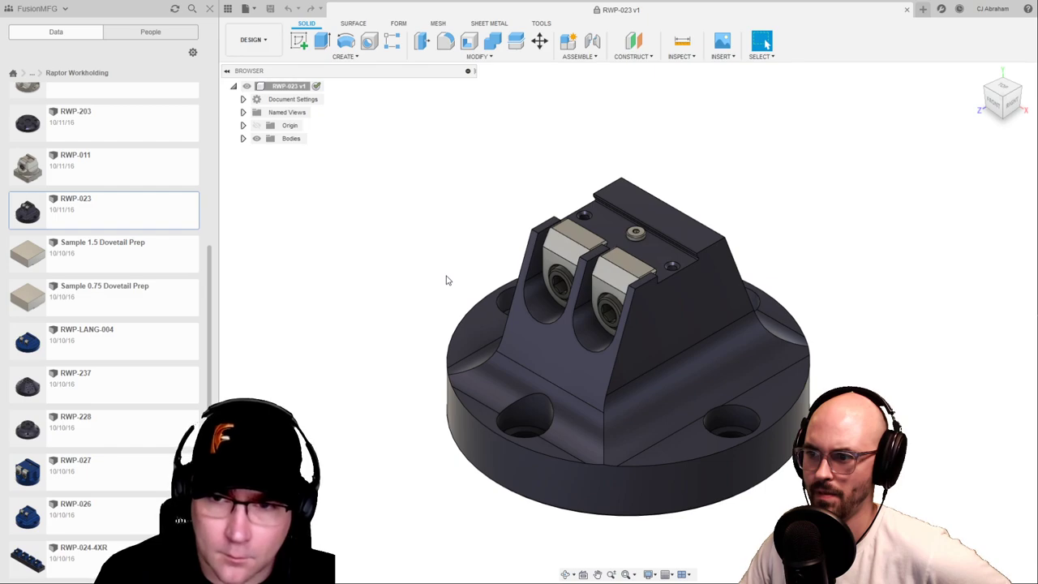
scroll(436, 257, down, 2)
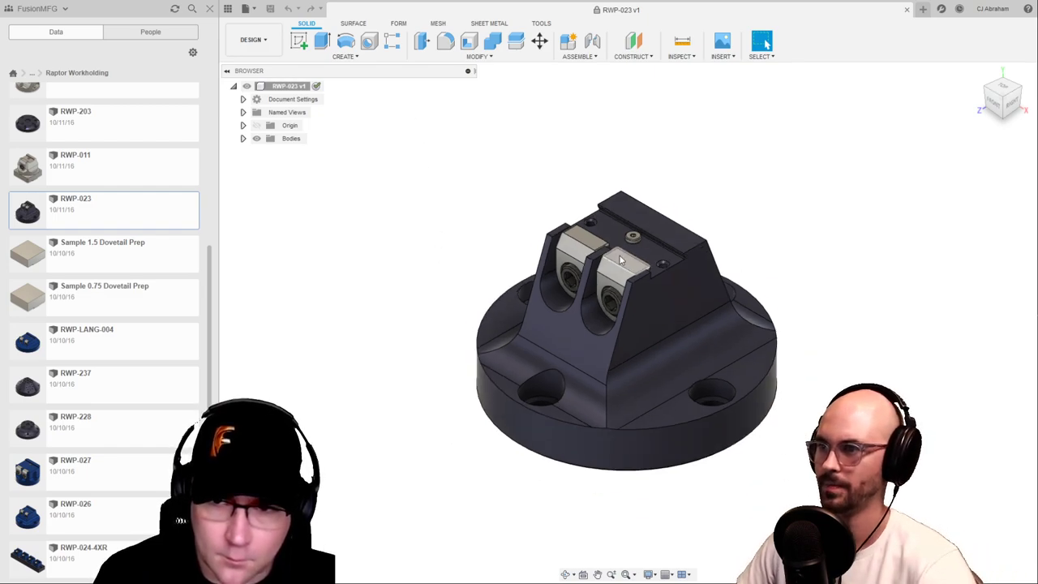
click(244, 8)
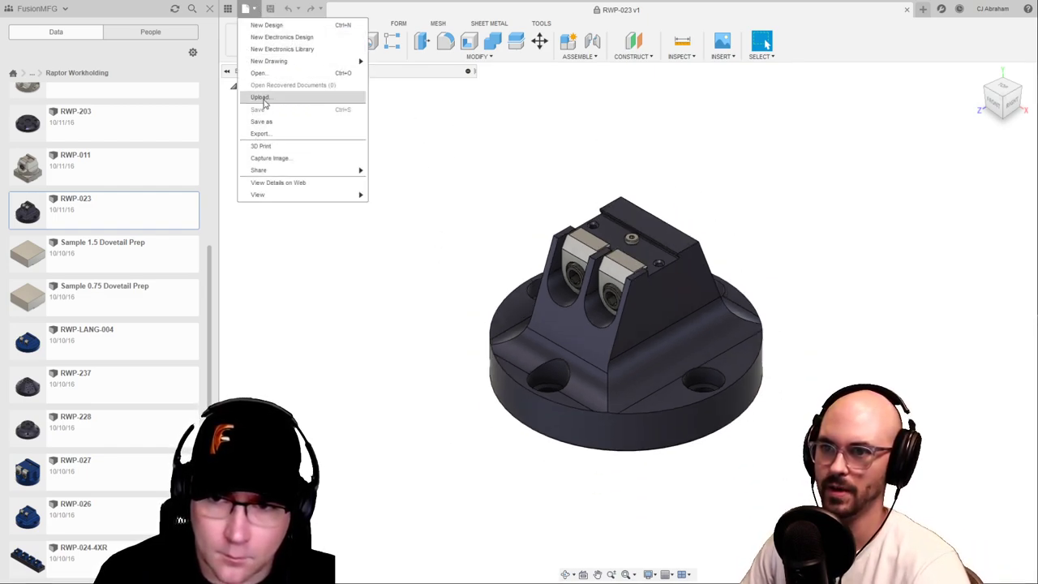
click(265, 126)
click(693, 133)
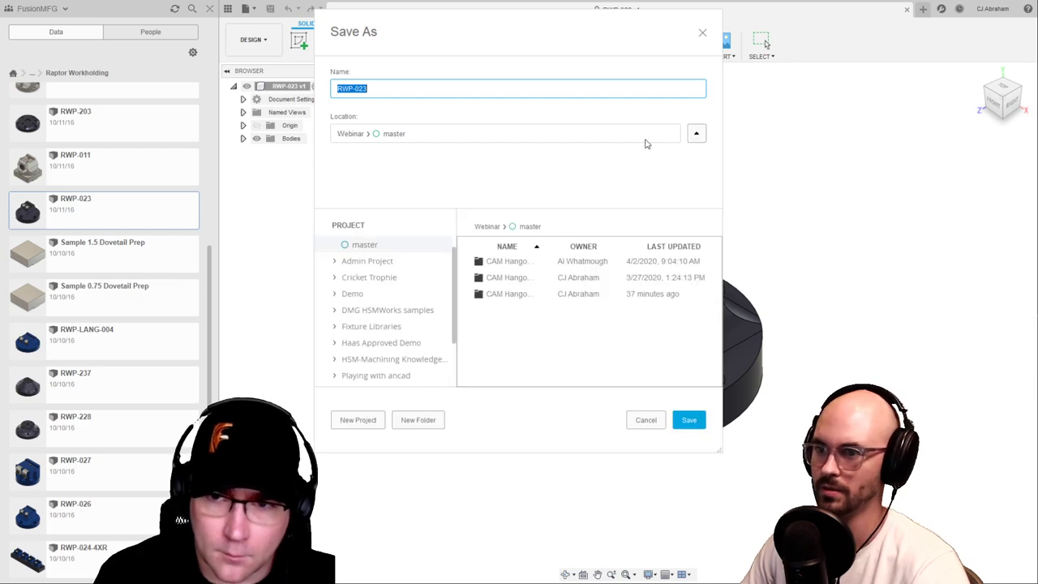
scroll(378, 255, up, 1)
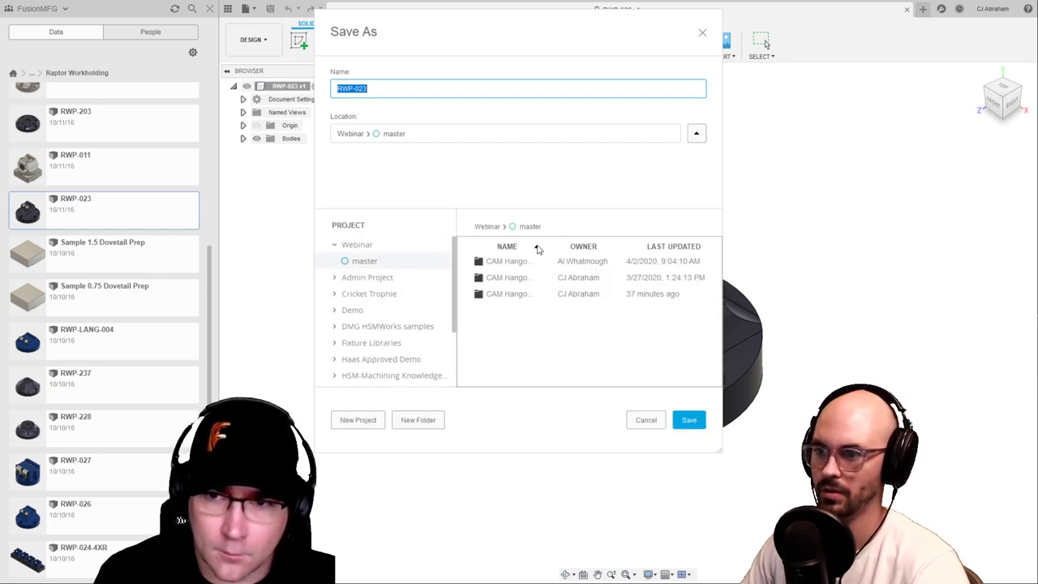
drag(545, 245, 624, 235)
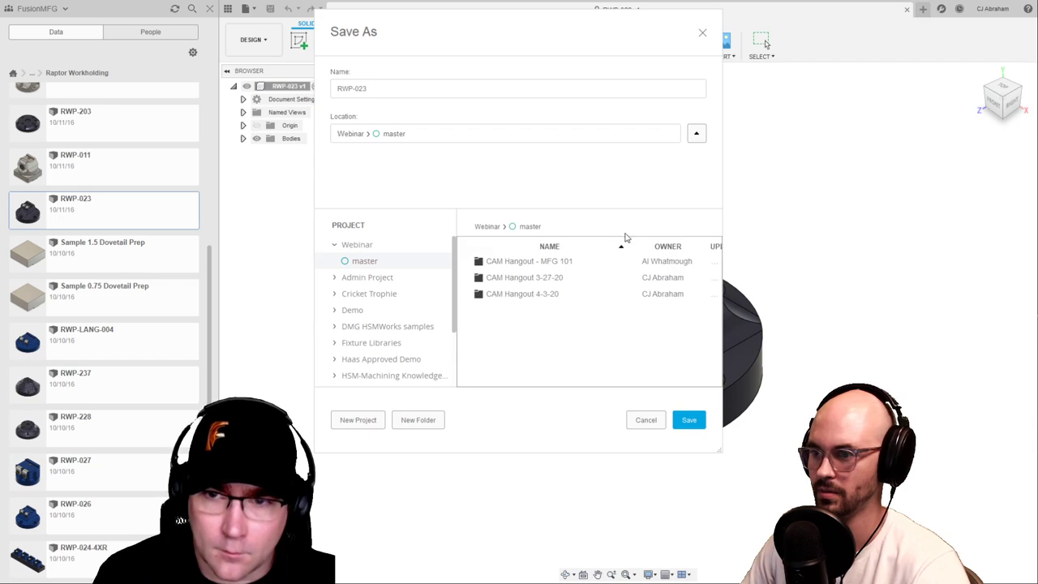
double_click(540, 295)
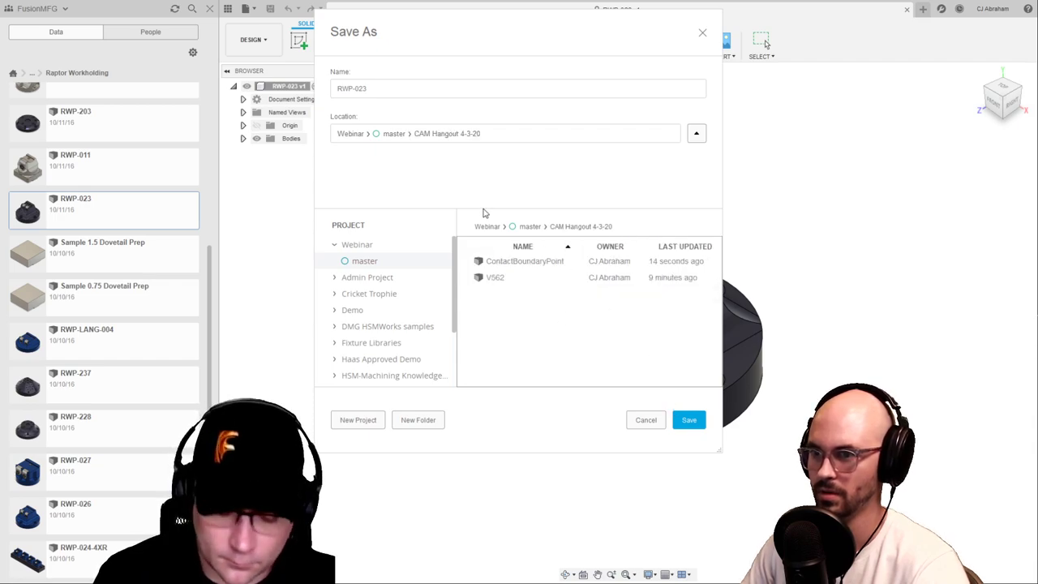
click(689, 421)
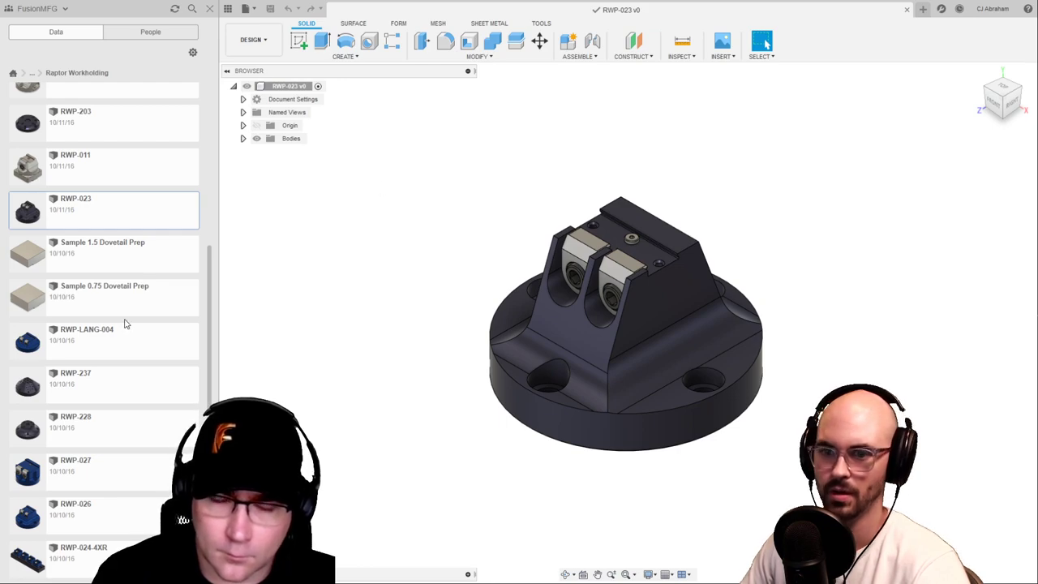
Open the Sample 0.75 Dovetail Prep design in a new tab
scroll(669, 242, up, 2)
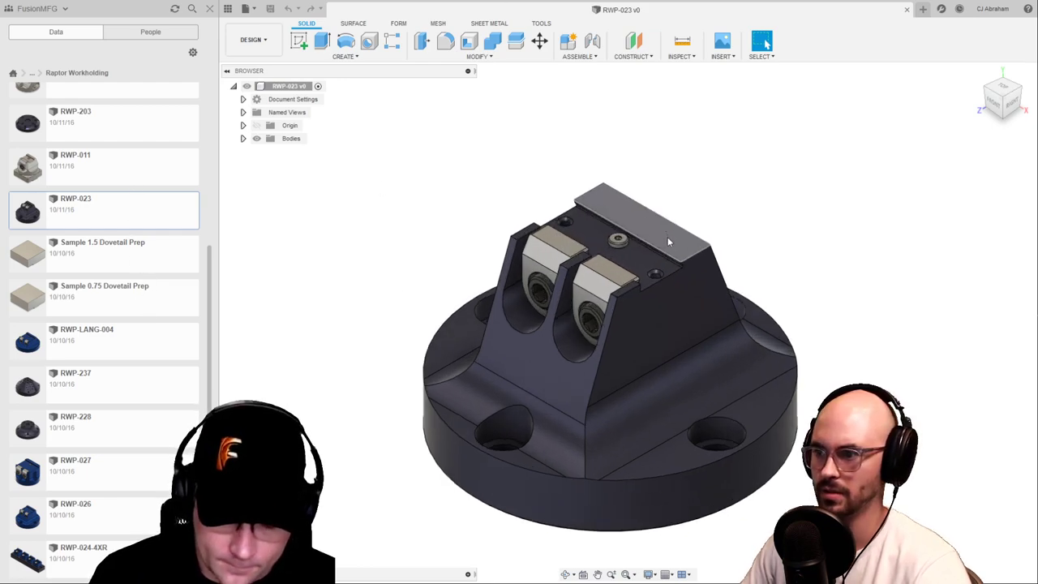
scroll(669, 241, up, 3)
shift+middle_drag(662, 264, 625, 300)
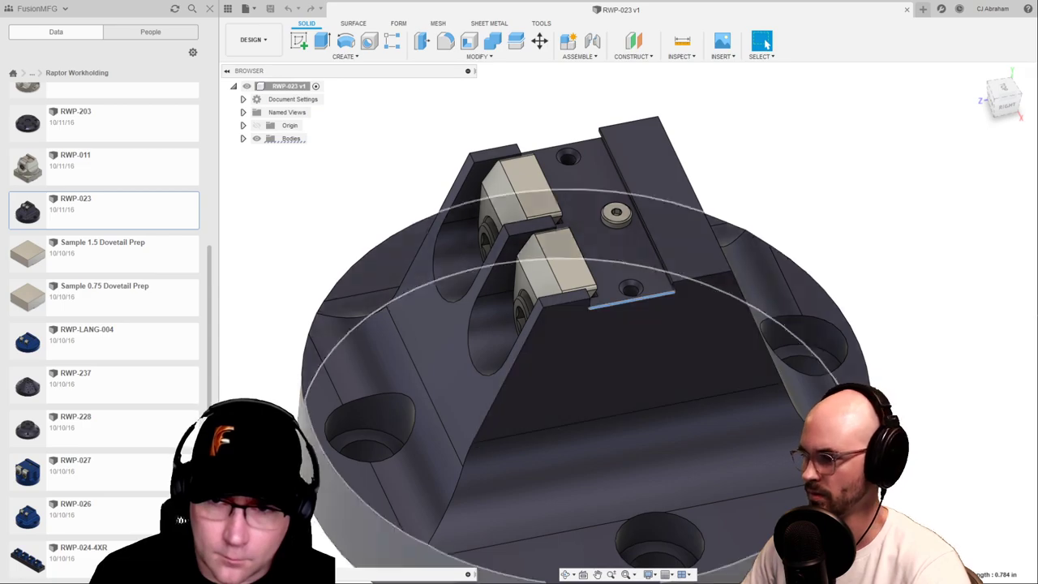
scroll(624, 258, down, 4)
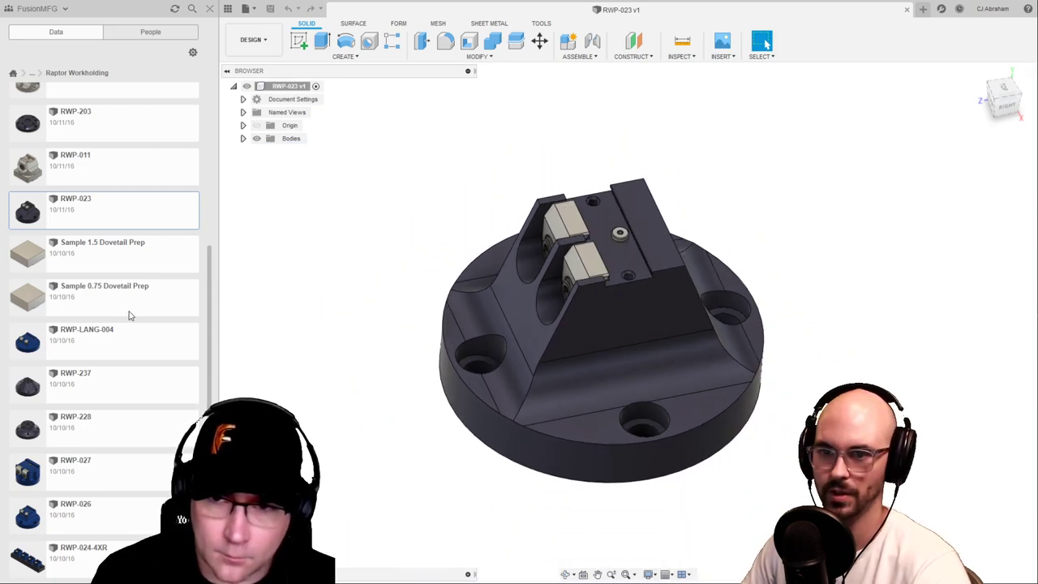
double_click(125, 303)
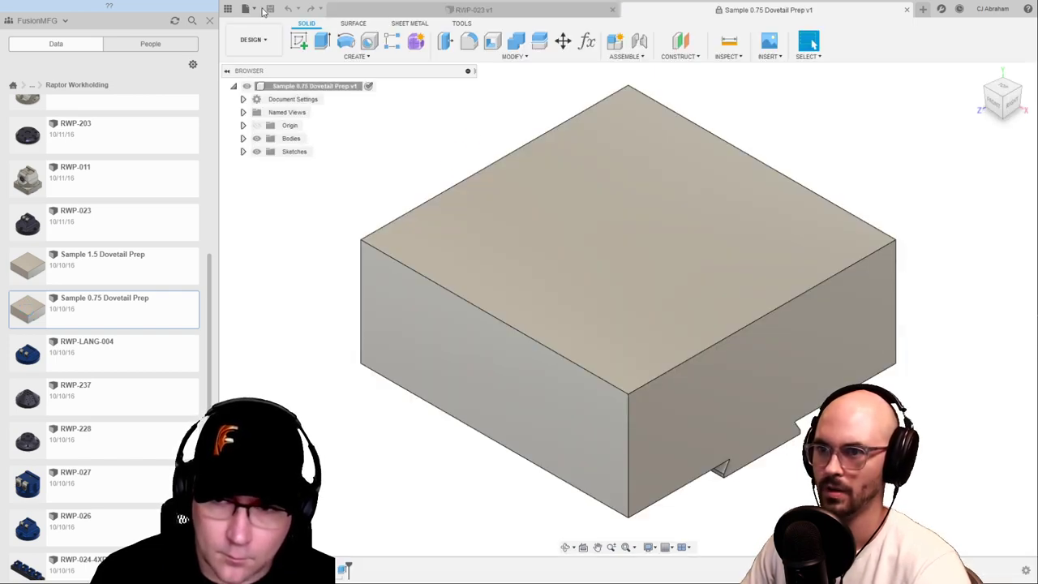
Save a copy of Sample 0.75 Dovetail Prep into CAM Hangout 4-3-20
click(255, 11)
click(260, 123)
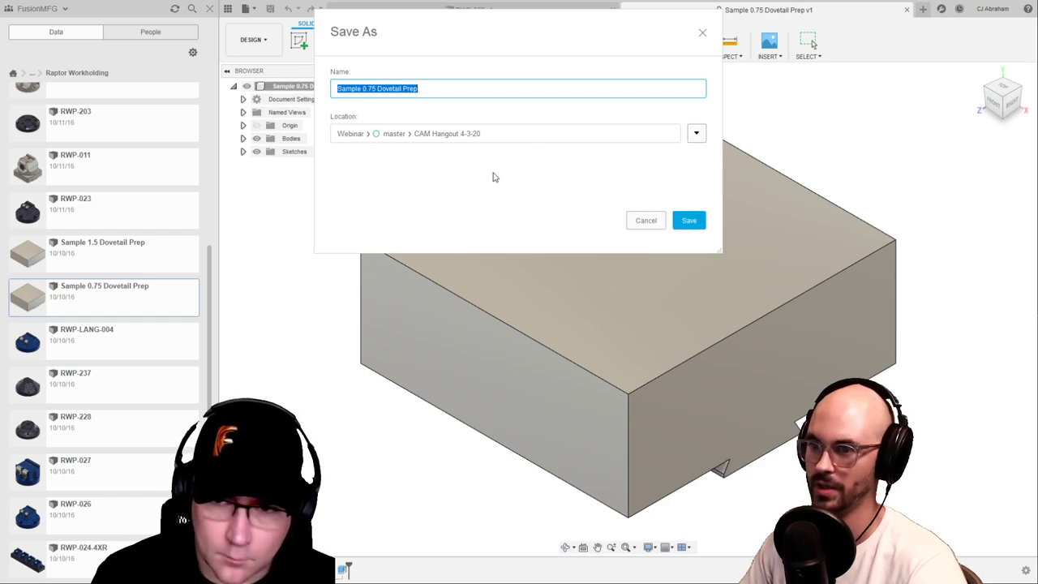
click(689, 220)
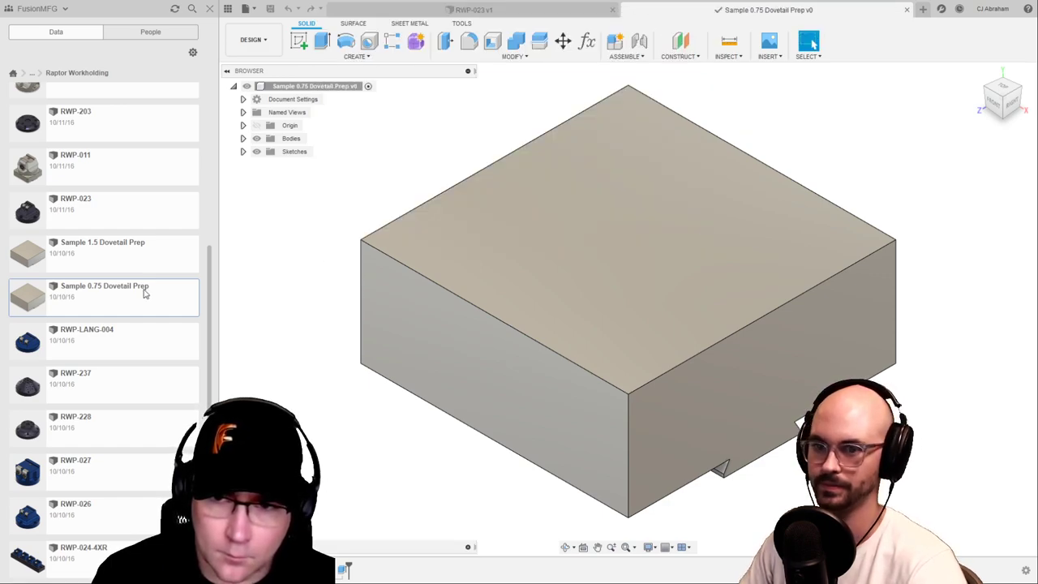
Browse the Data Panel to Webinar > CAM Hangout 4-3-20 and return to the RWP-023 design
click(14, 73)
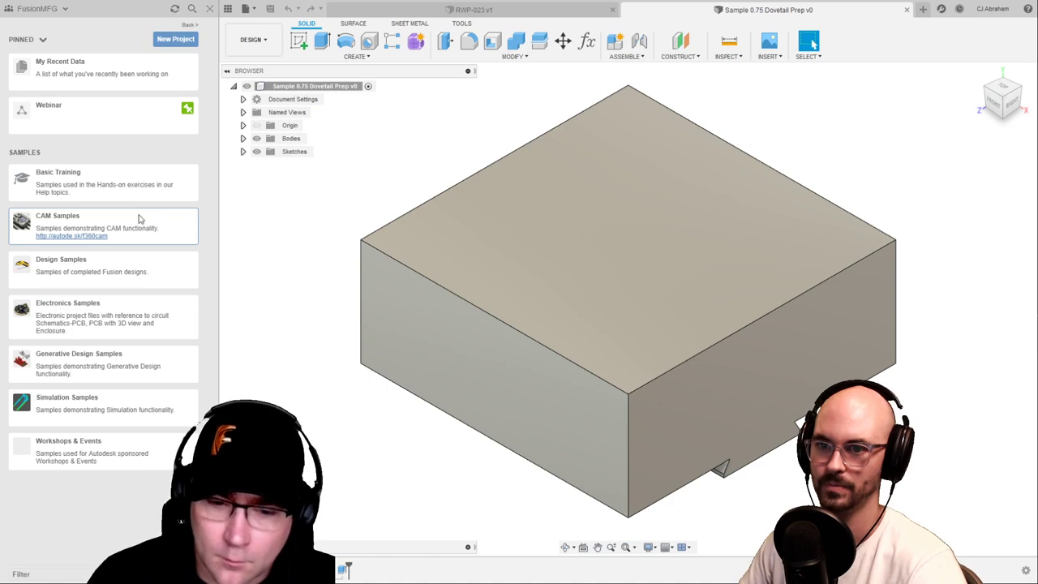
click(88, 106)
click(132, 104)
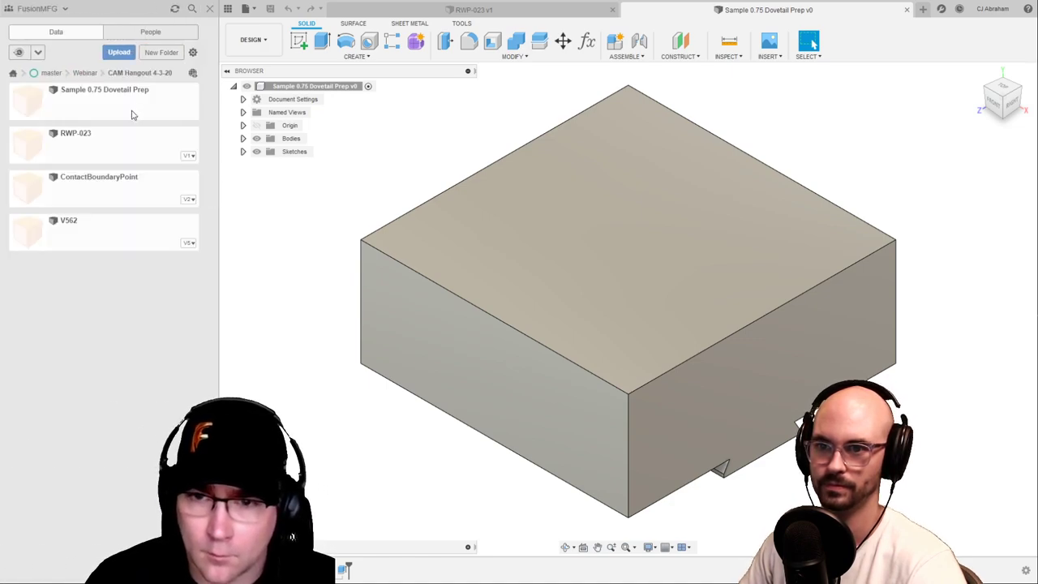
scroll(408, 230, down, 3)
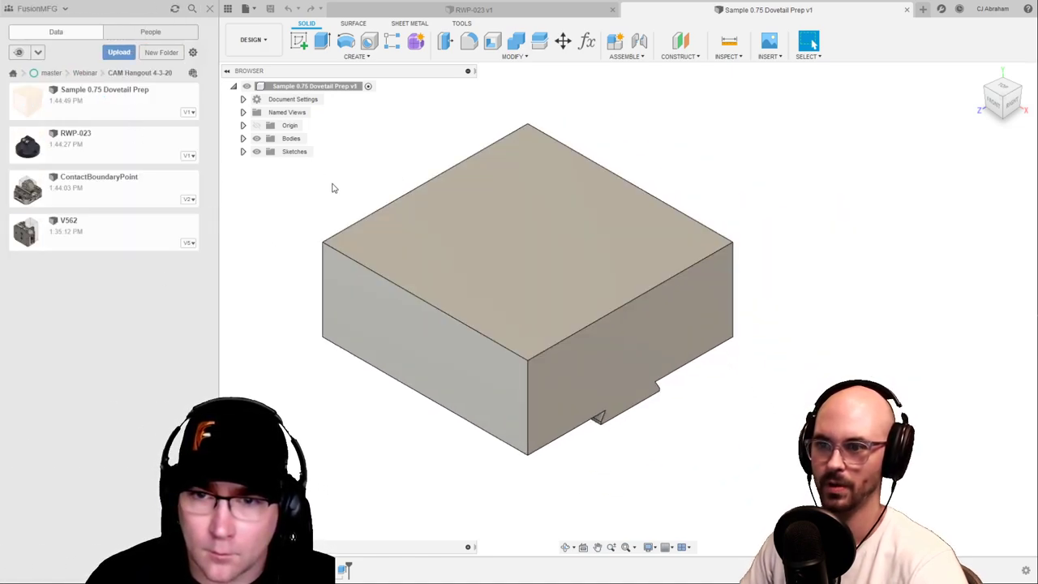
click(478, 11)
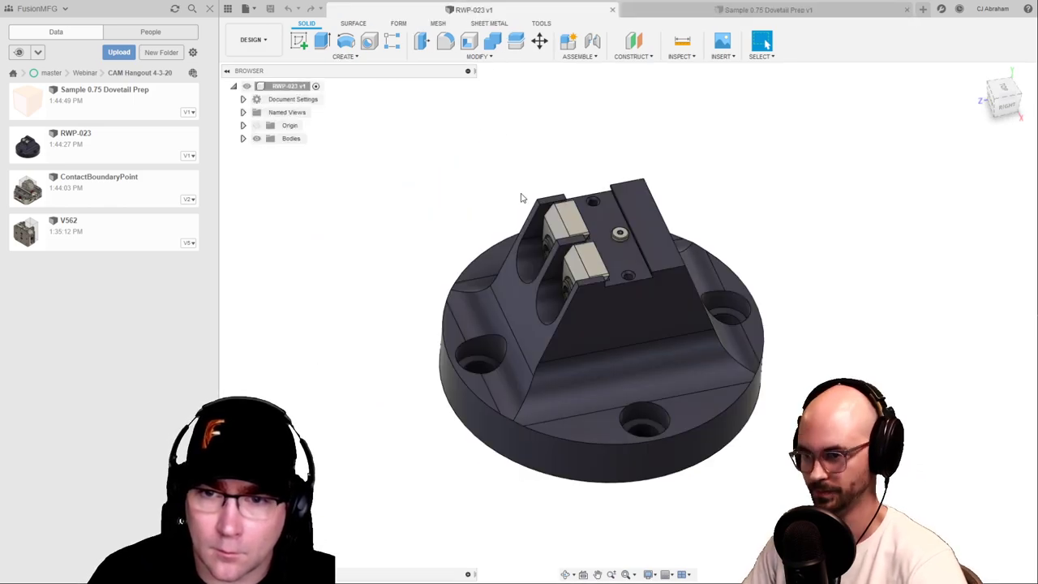
Insert the Sample 0.75 Dovetail Prep block into the fixture, raised 4.218 in above it
click(146, 111)
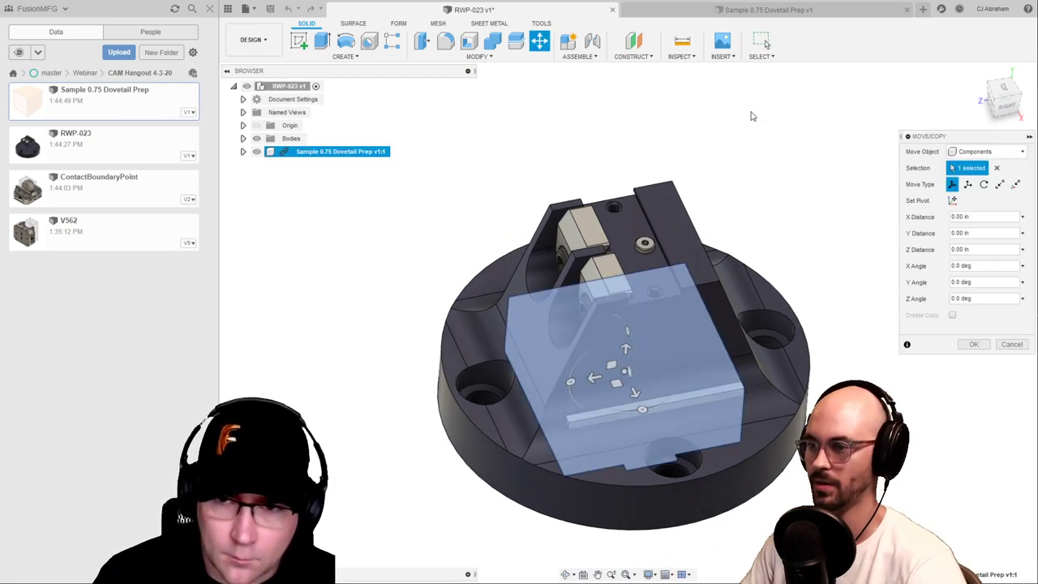
drag(625, 348, 642, 121)
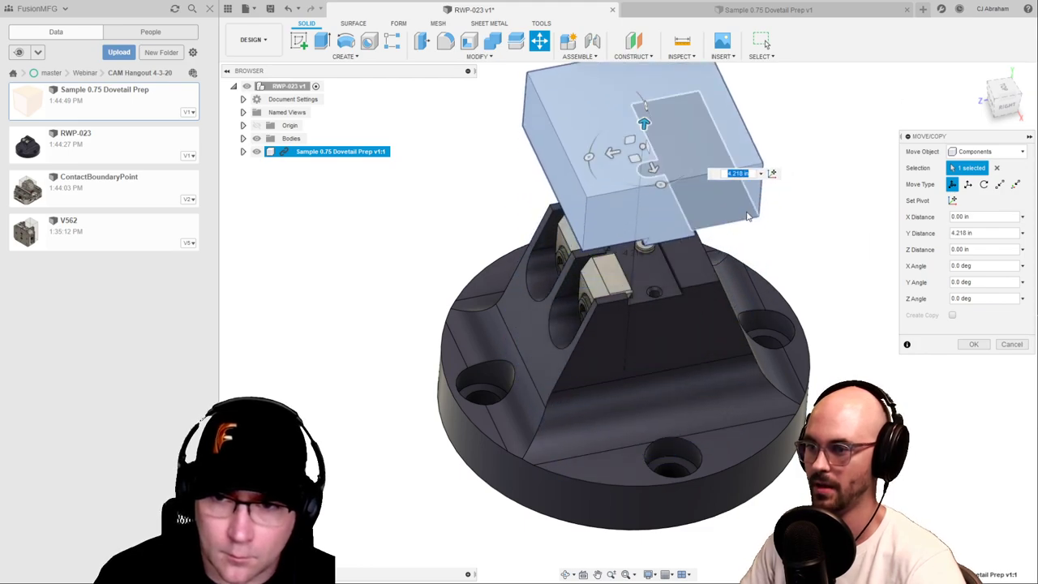
click(973, 344)
mouse_move(616, 243)
shift+middle_down()
mouse_move(609, 202)
mouse_move(594, 250)
mouse_move(627, 206)
mouse_move(625, 250)
mouse_move(636, 243)
shift+middle_up()
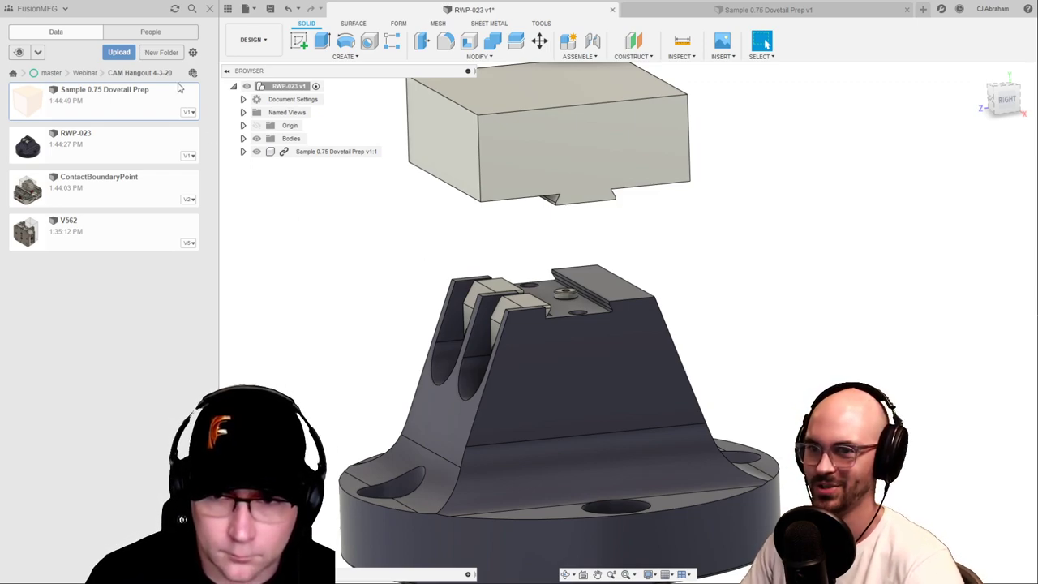
Start a joint on the block's dovetail, then cancel that first attempt
click(210, 8)
scroll(716, 276, down, 2)
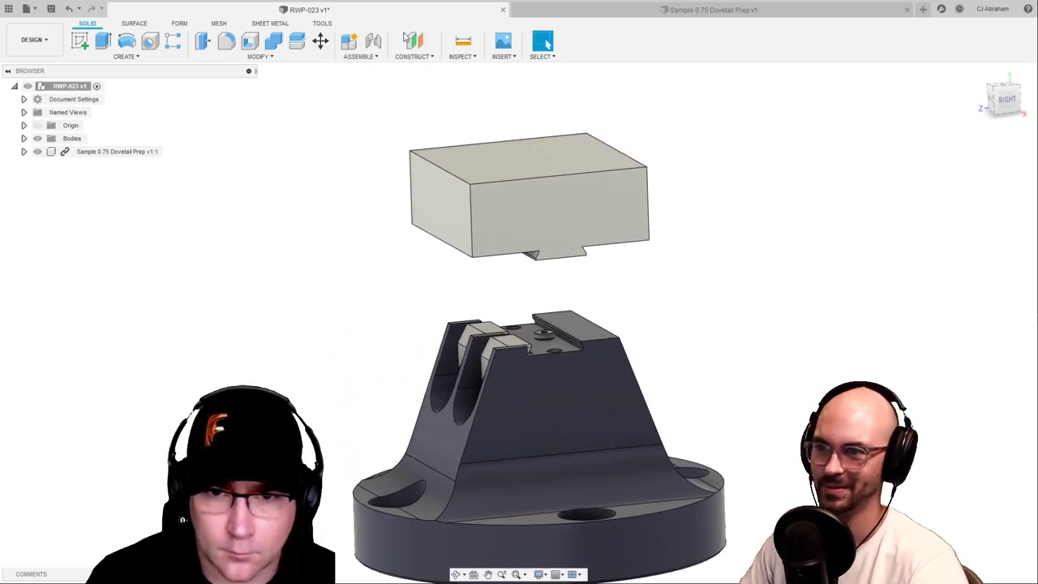
click(374, 41)
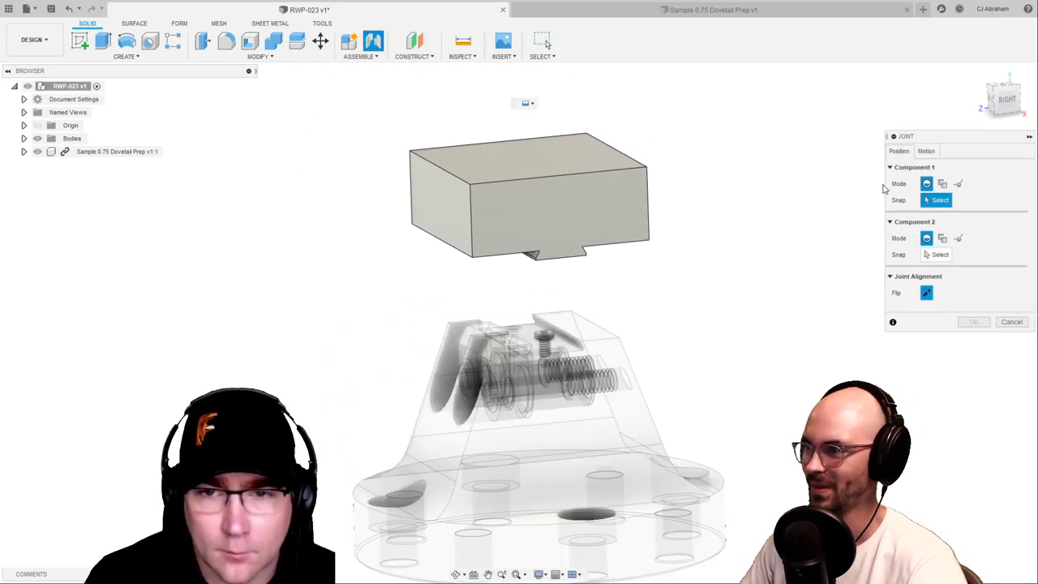
scroll(579, 355, up, 2)
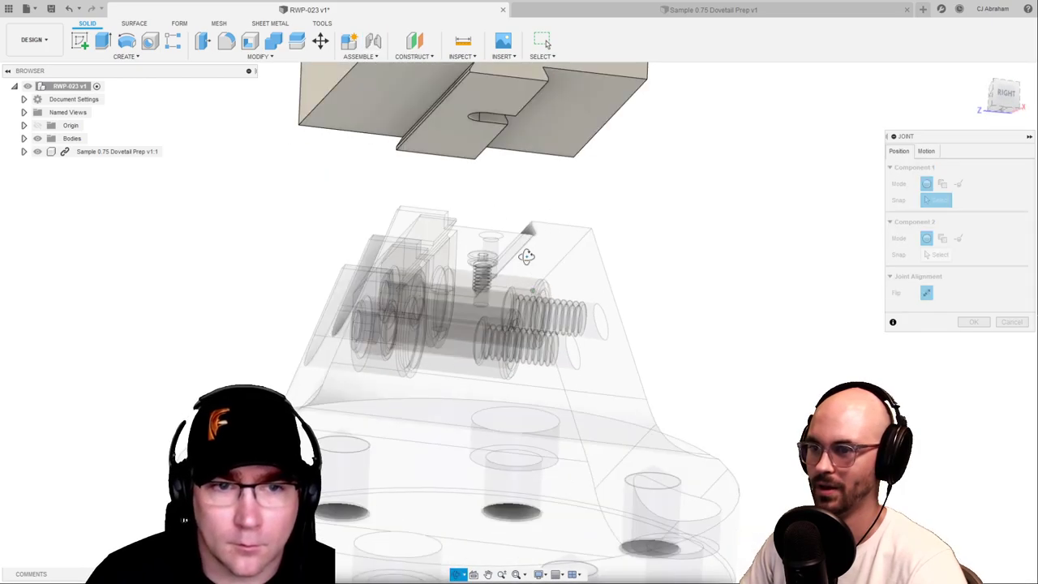
click(516, 307)
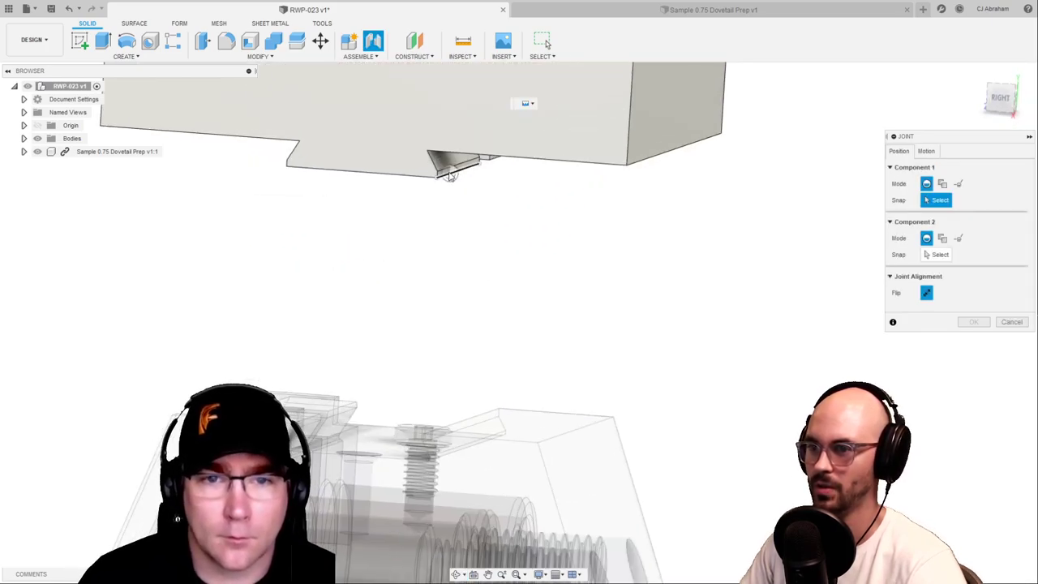
click(448, 158)
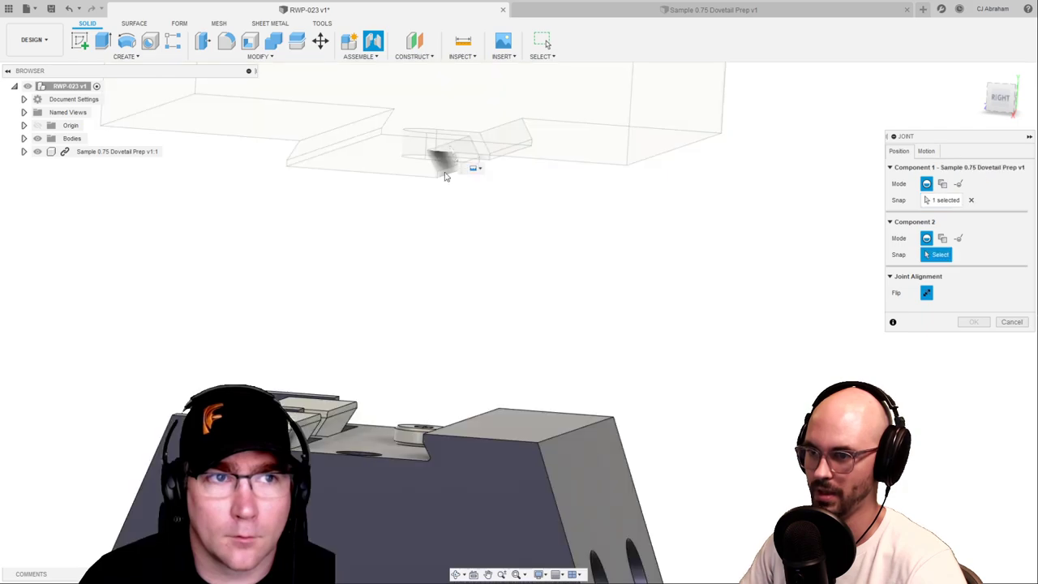
scroll(497, 364, up, 5)
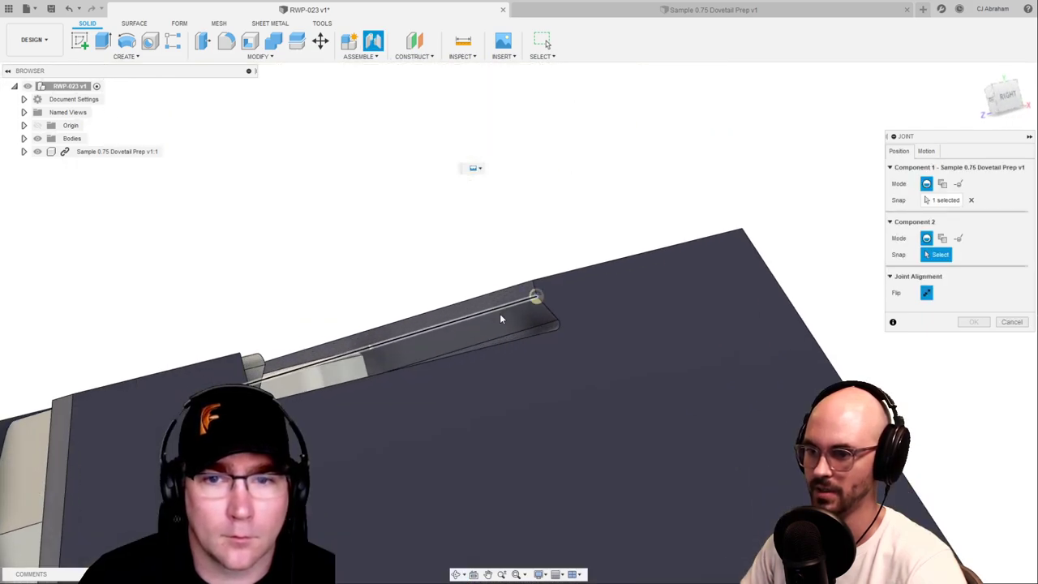
scroll(490, 322, down, 8)
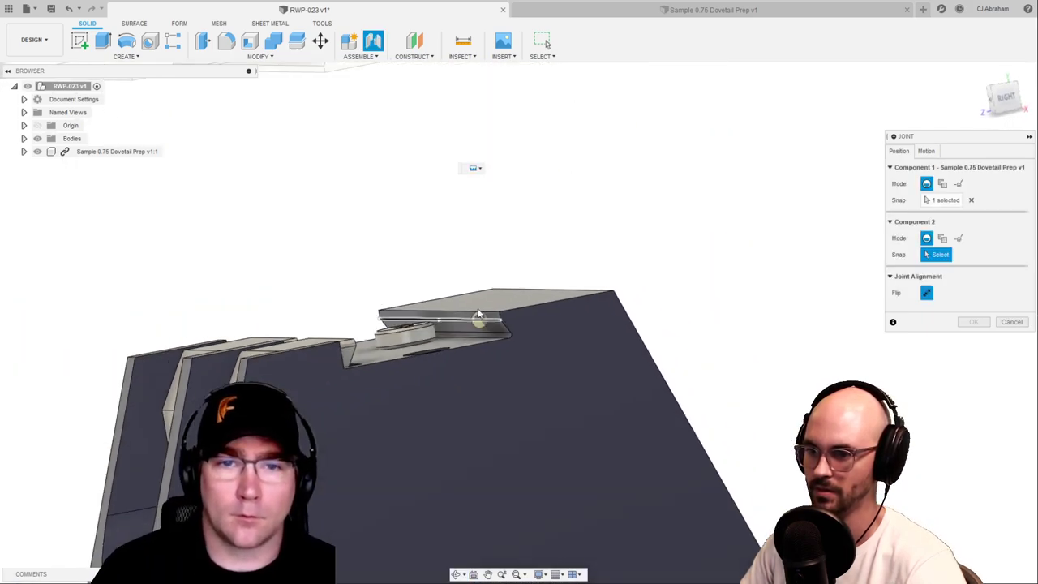
click(1012, 322)
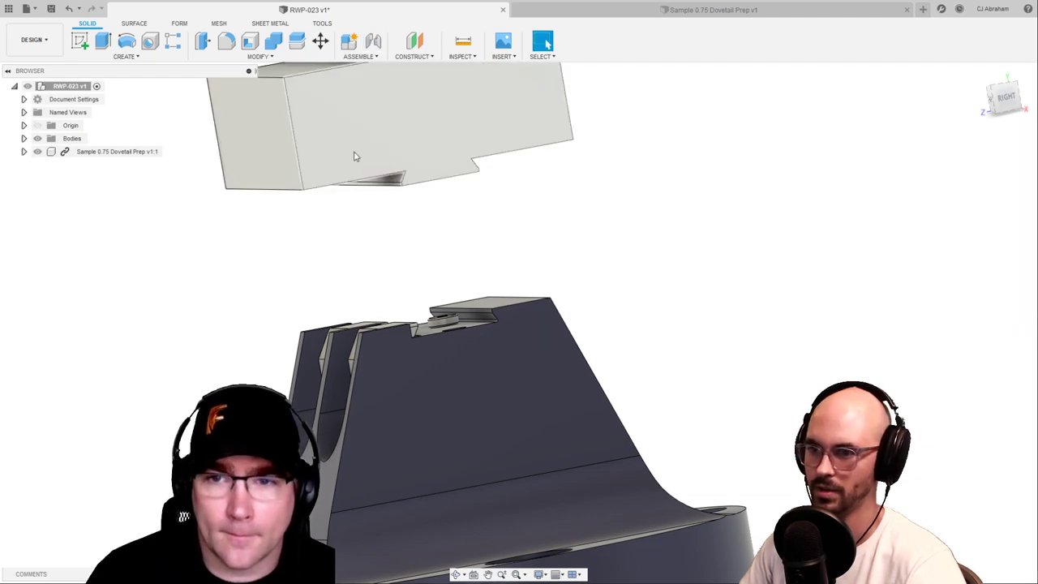
Restart the joint, clear the first dovetail pick, and reorient the view onto the dovetail
click(372, 41)
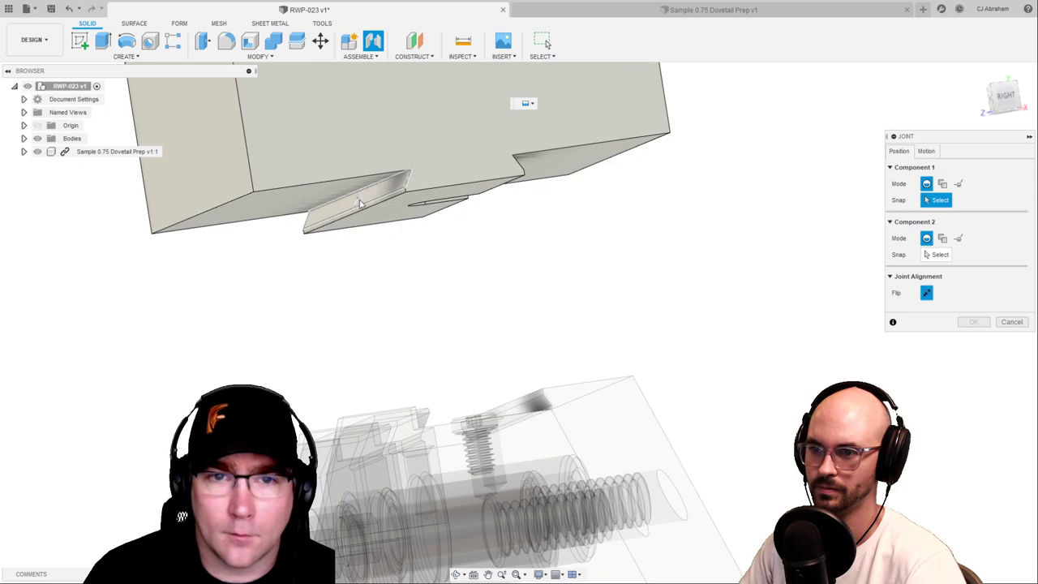
click(360, 203)
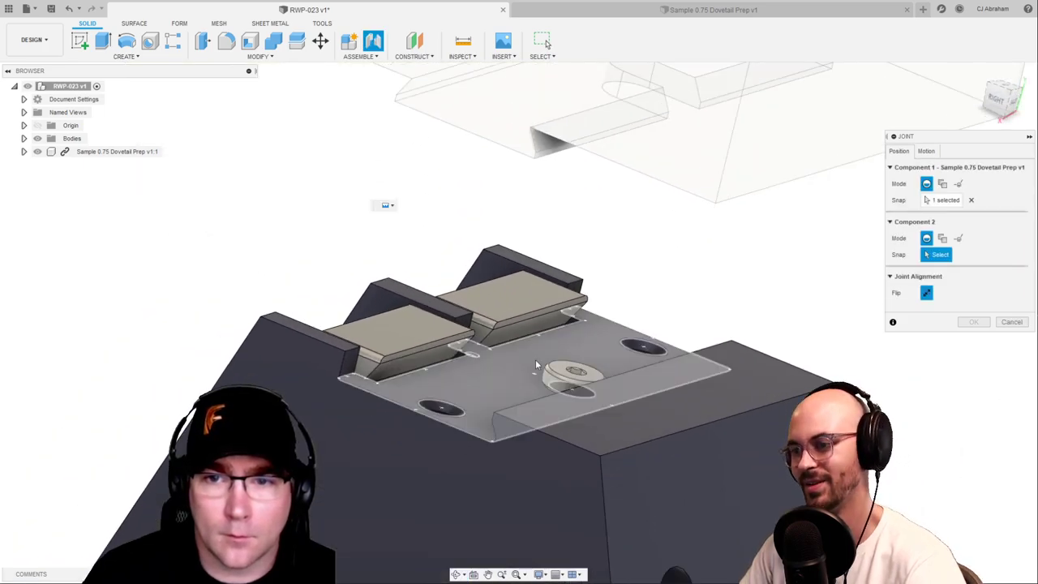
shift+middle_drag(579, 284, 610, 301)
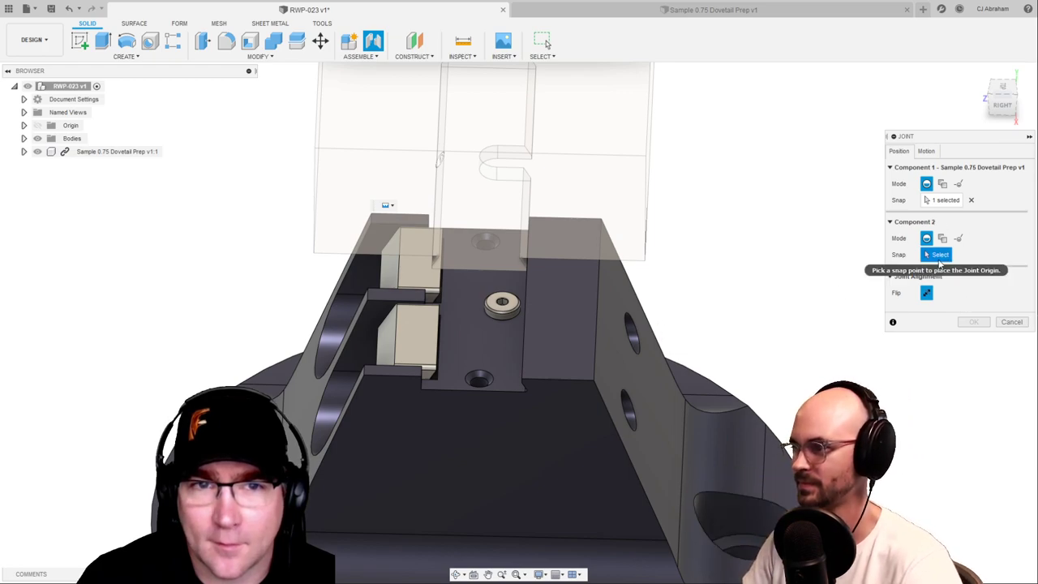
click(971, 200)
shift+middle_drag(590, 298, 614, 283)
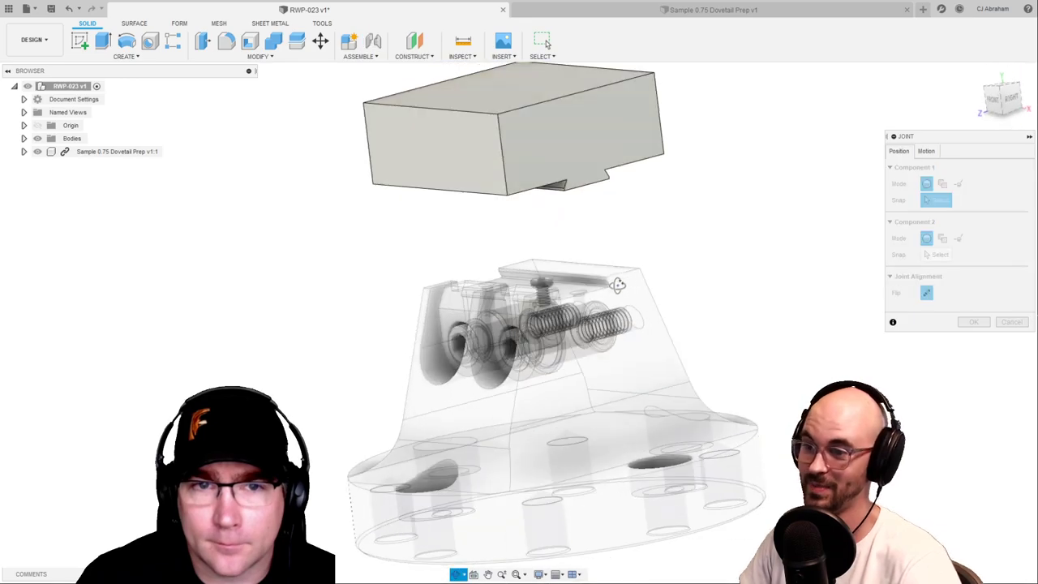
scroll(586, 294, up, 8)
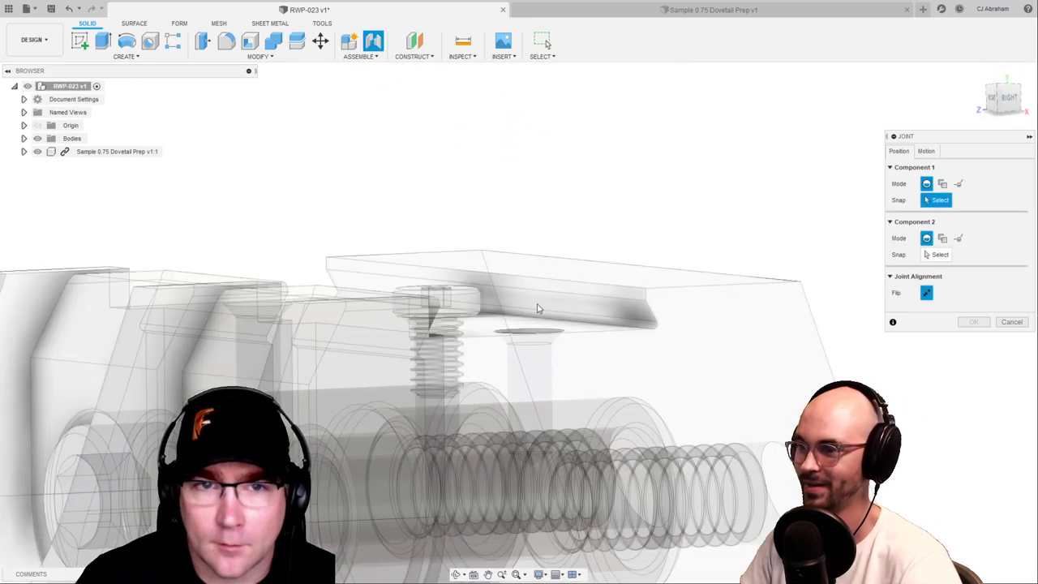
scroll(536, 308, down, 5)
shift+middle_drag(537, 309, 621, 188)
scroll(567, 204, up, 6)
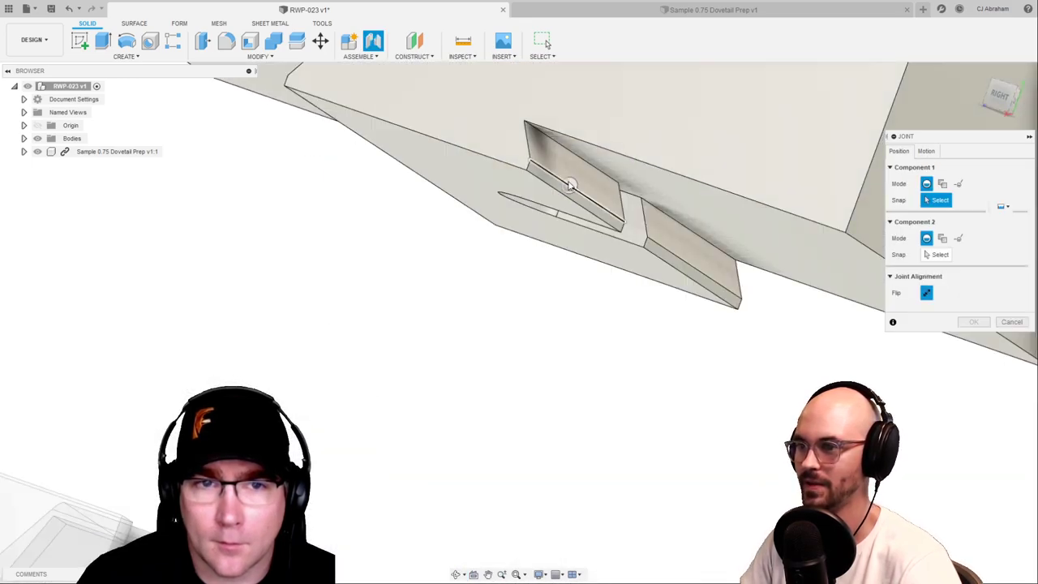
Join the block's dovetail edge to the fixture's slot edge with Planar motion
click(572, 172)
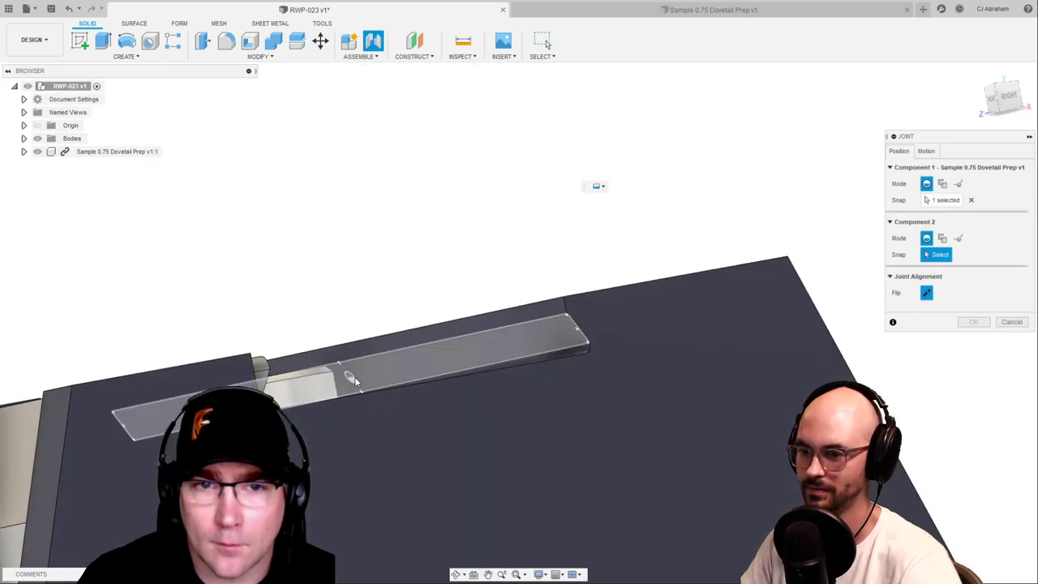
click(352, 378)
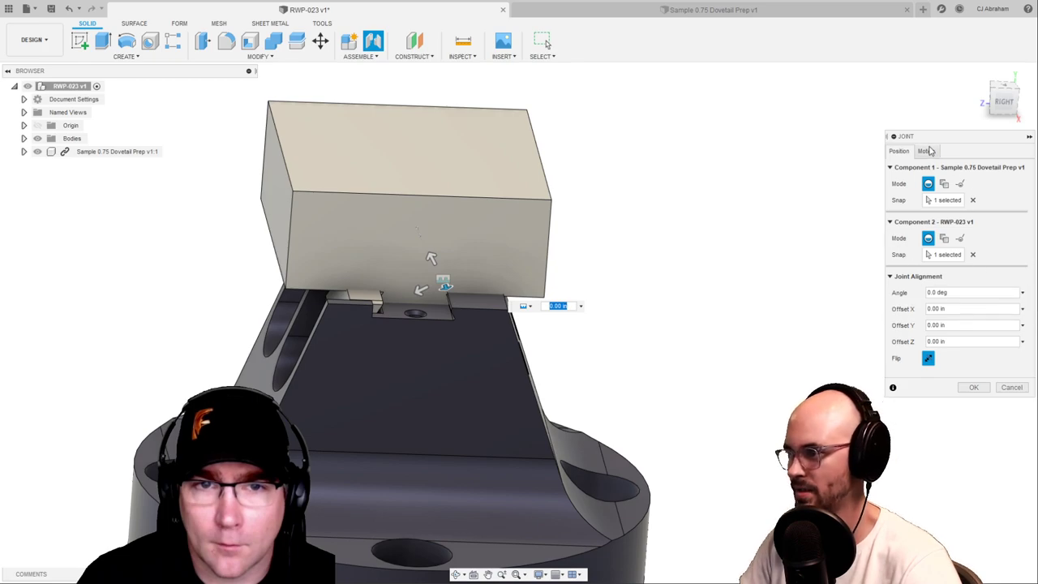
click(926, 151)
click(1005, 167)
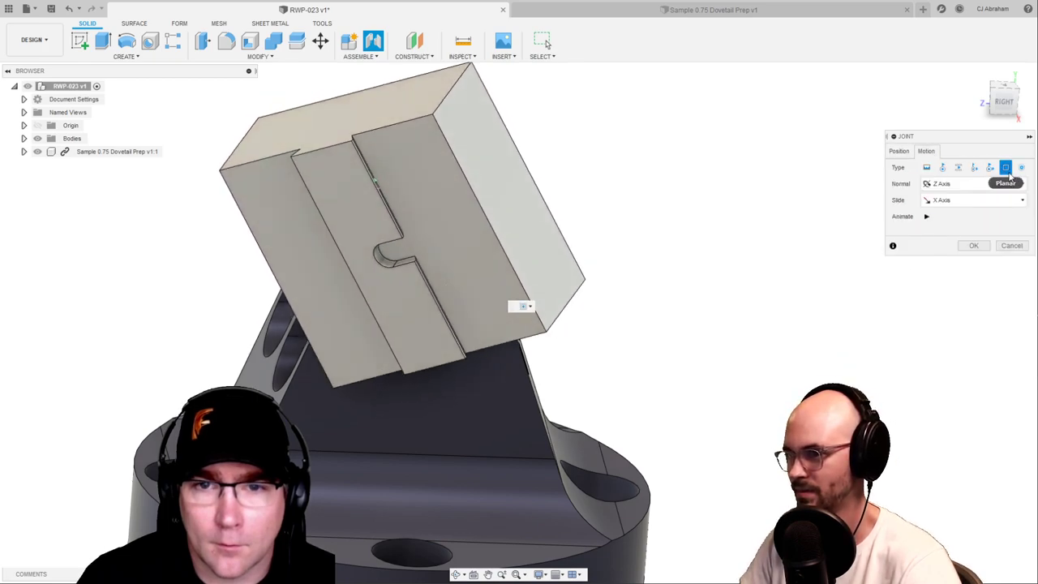
click(973, 244)
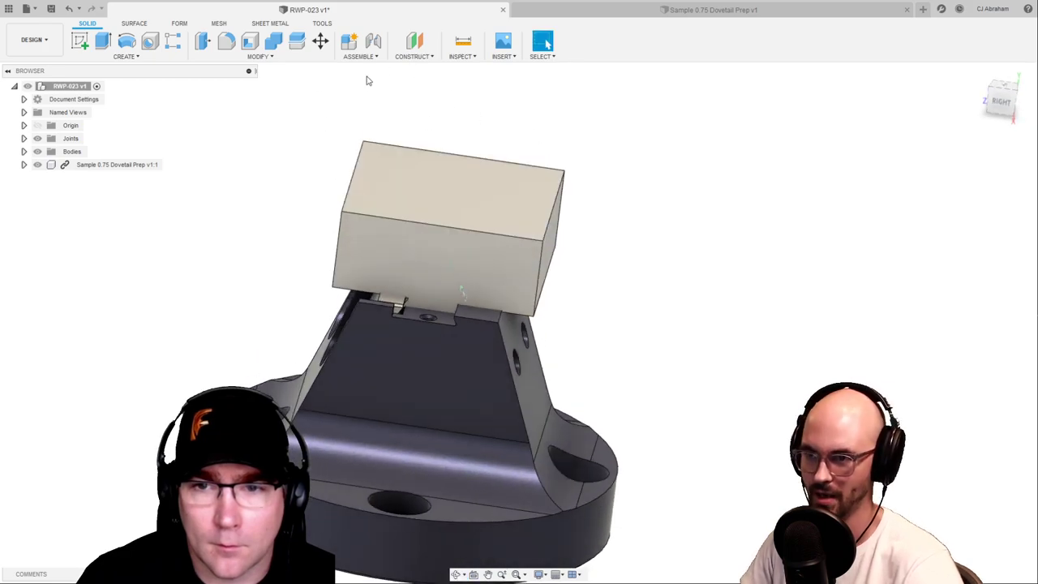
Join the block's top to the fixture's bottom-face centre as a Z-axis slider
key(j)
click(465, 188)
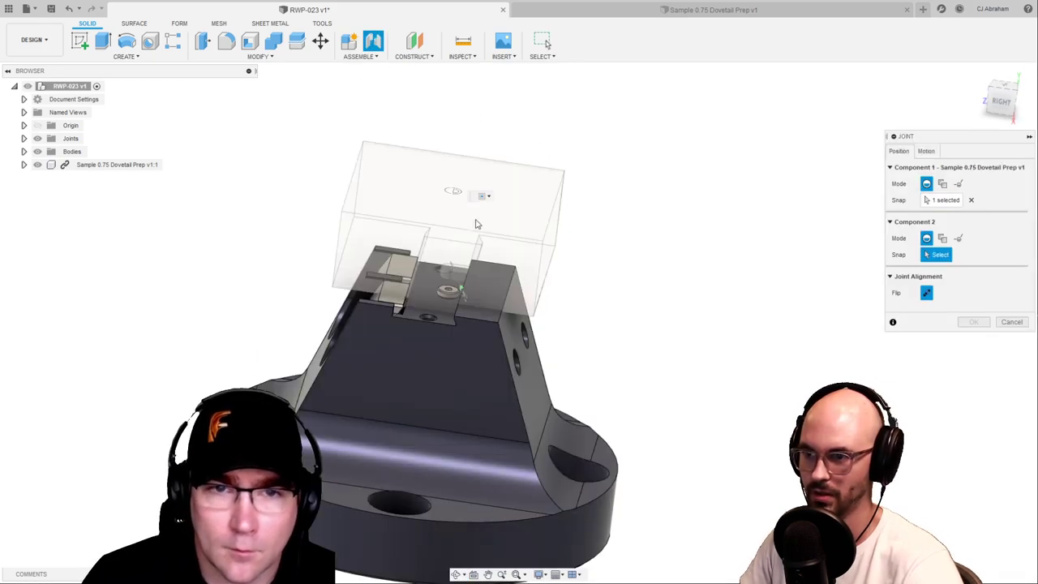
shift+middle_drag(476, 224, 448, 226)
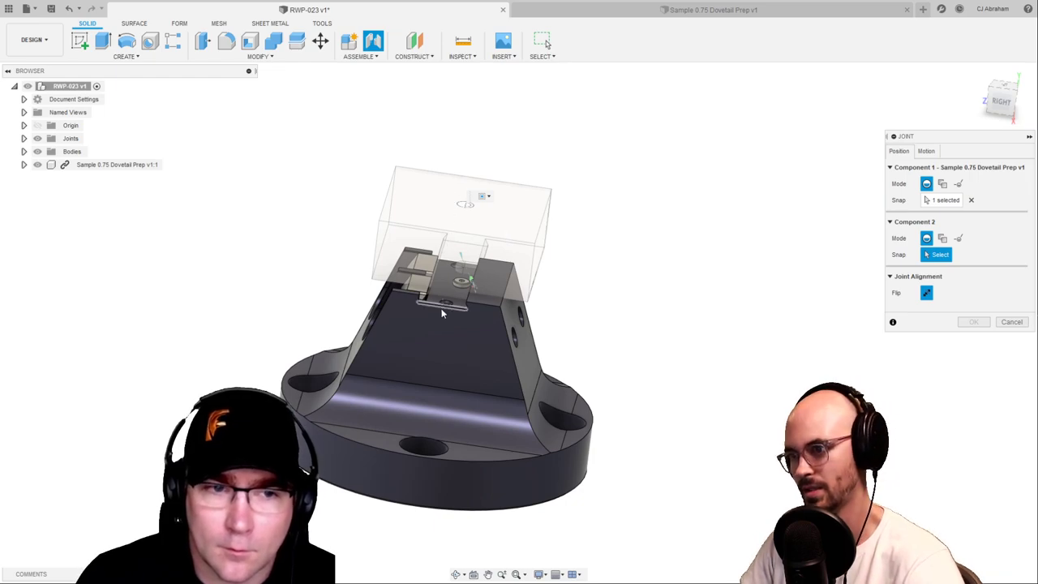
shift+middle_drag(441, 313, 466, 393)
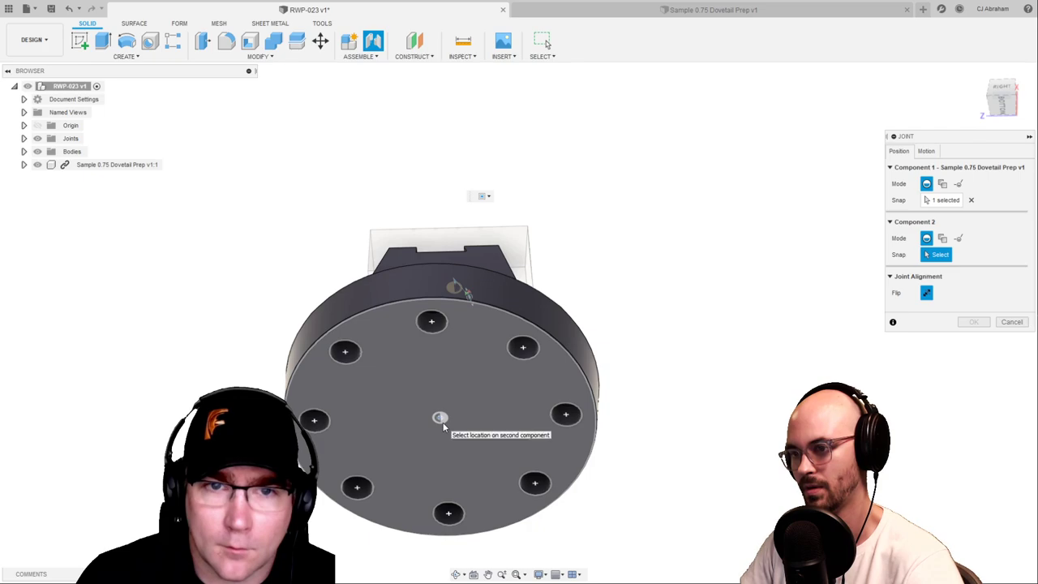
click(440, 419)
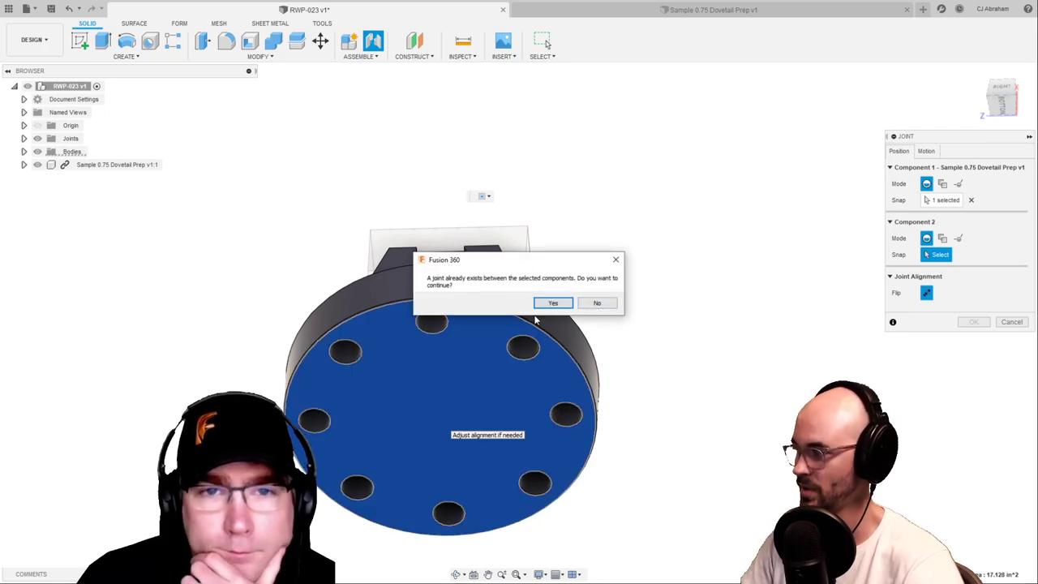
click(552, 303)
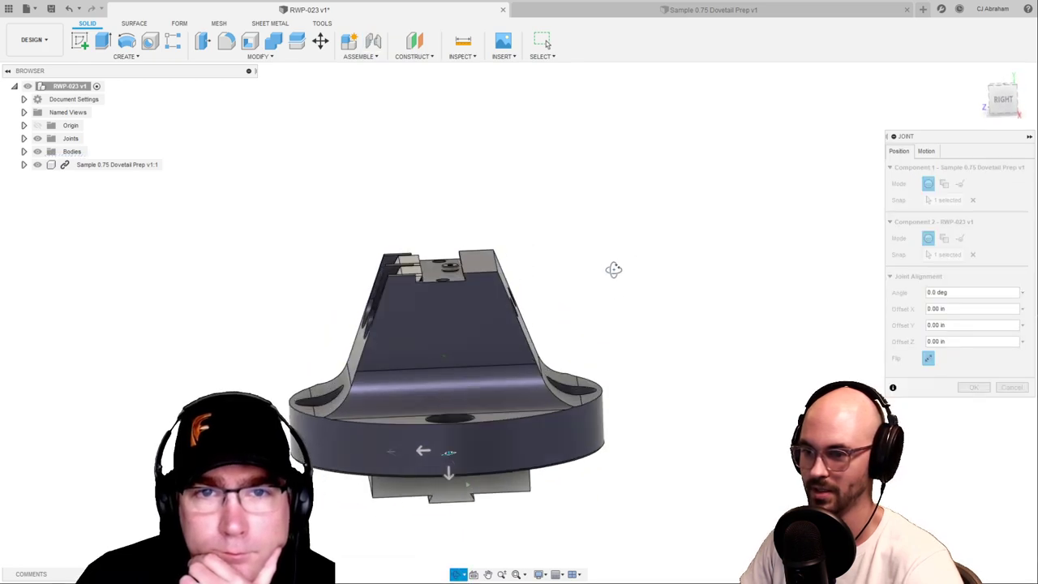
shift+middle_drag(613, 270, 639, 283)
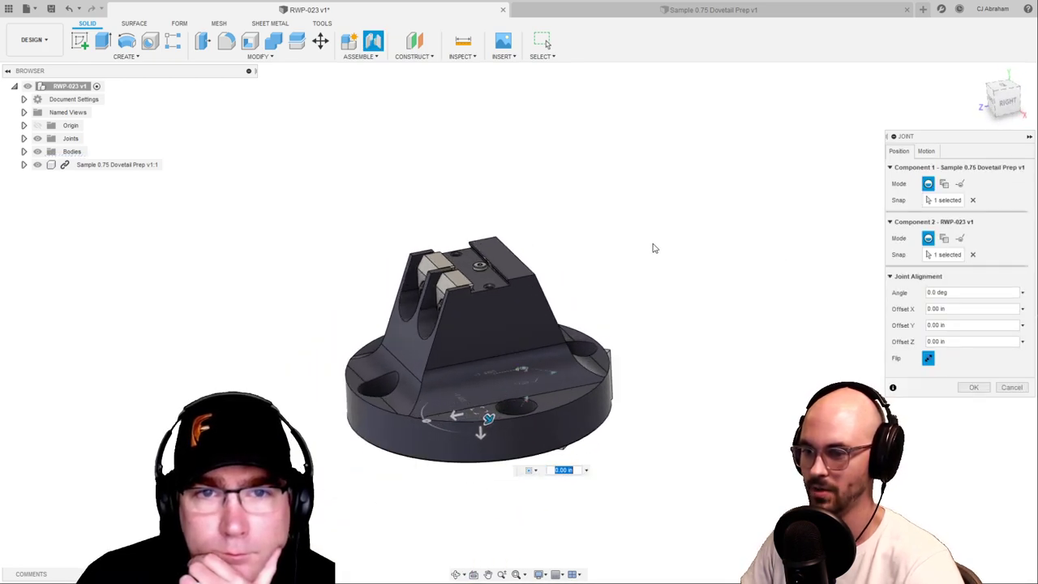
click(927, 151)
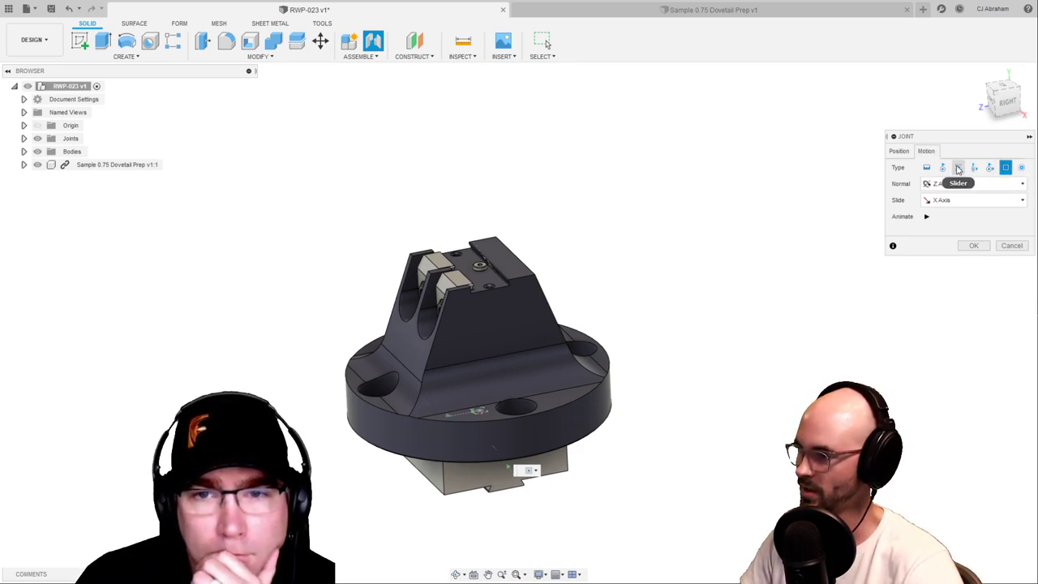
click(957, 168)
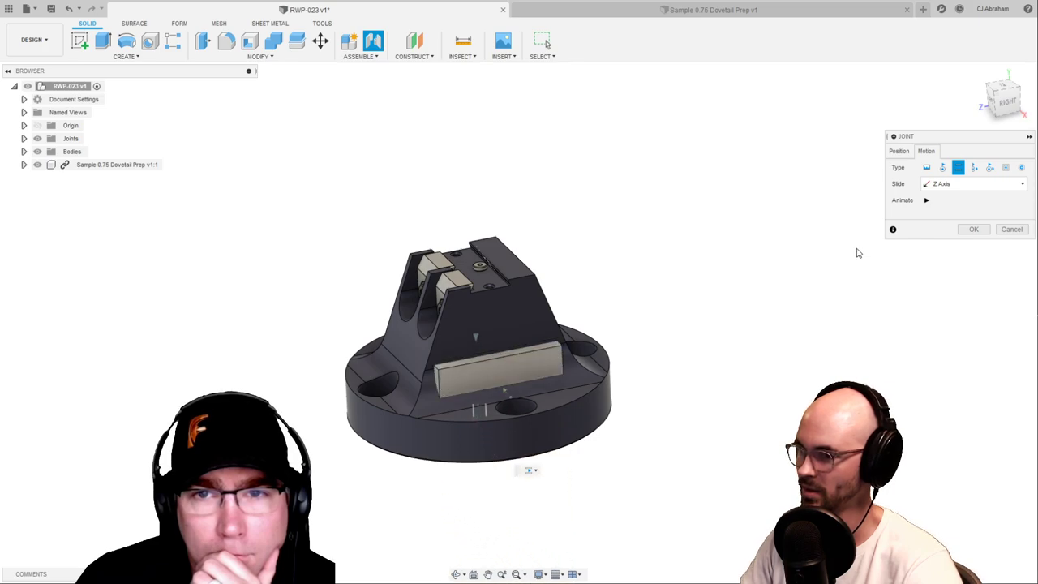
click(974, 231)
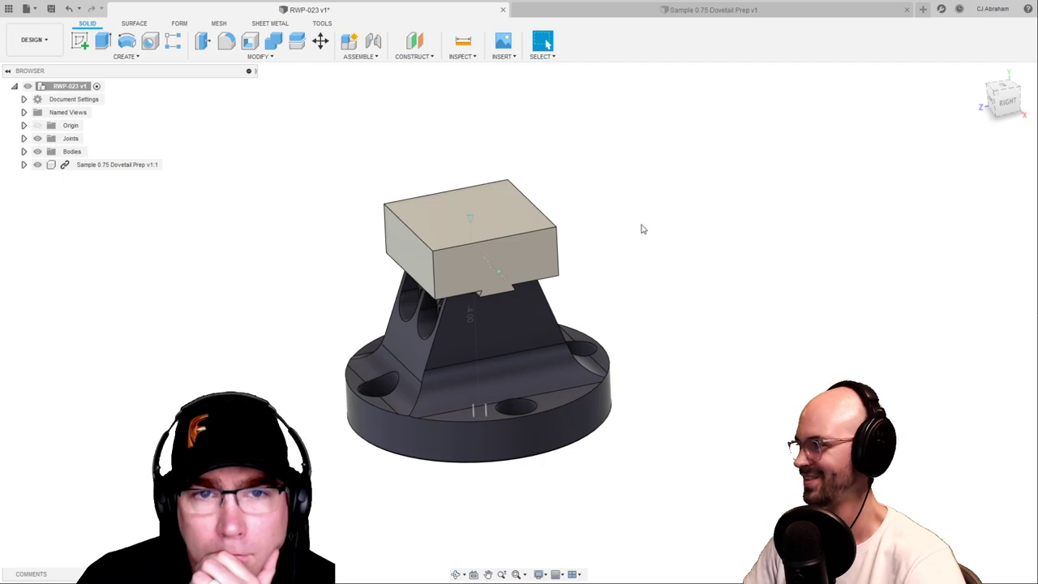
shift+middle_drag(640, 228, 466, 190)
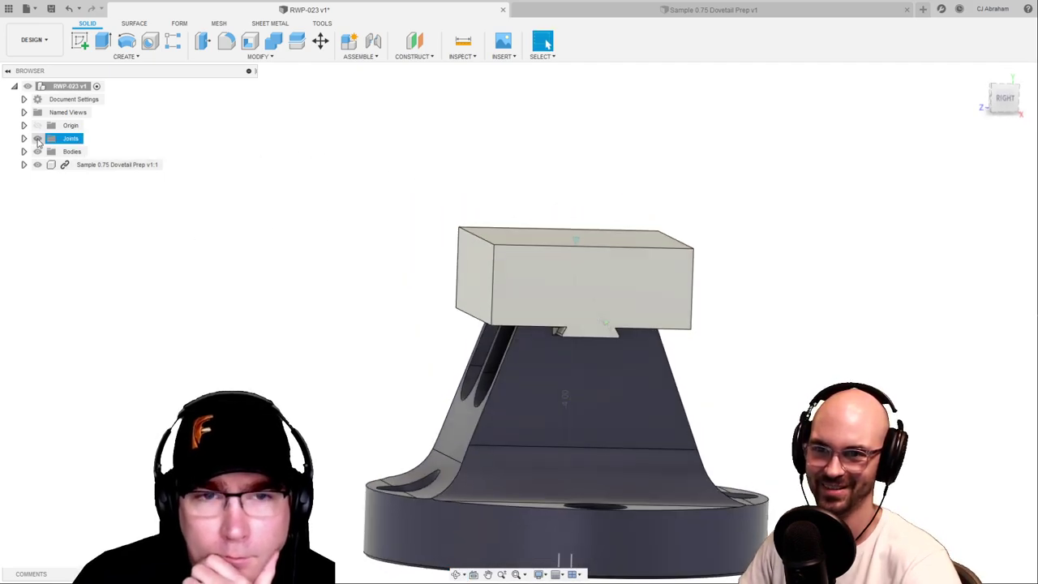
Expand the Joints folder and enable Capture Design History on the root component
shift+middle_drag(644, 255, 540, 176)
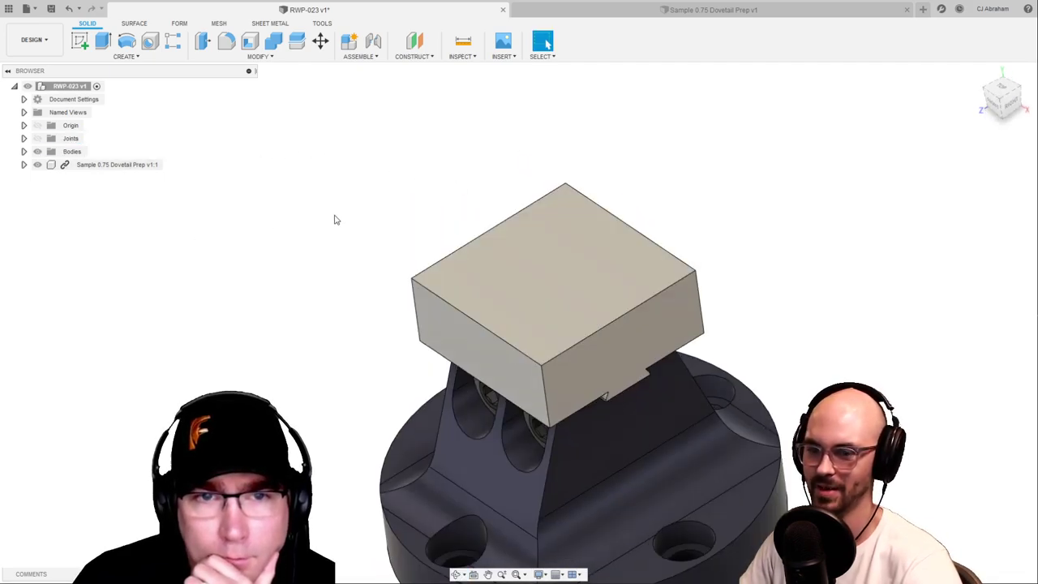
scroll(690, 262, down, 3)
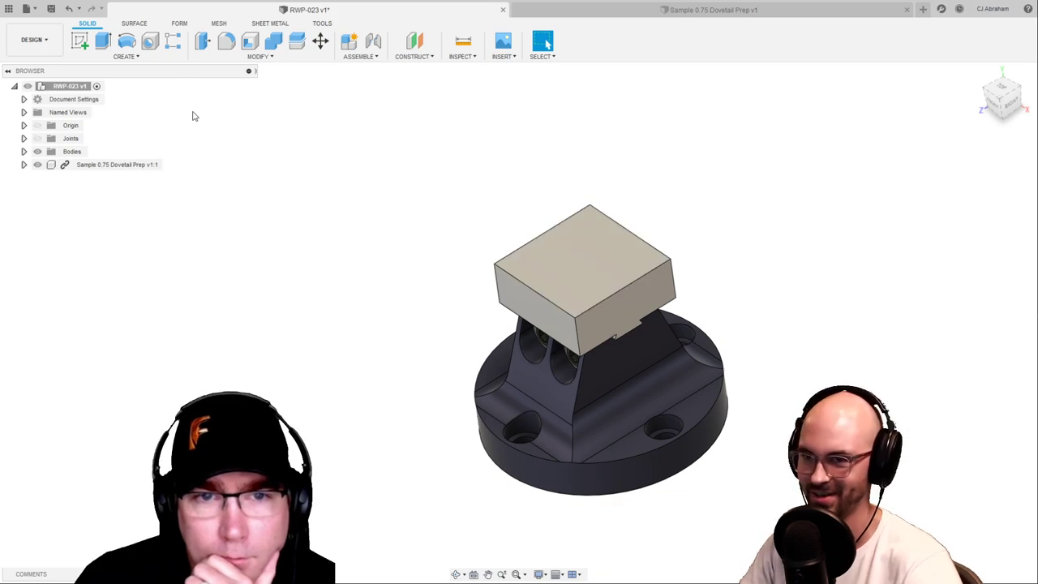
click(24, 138)
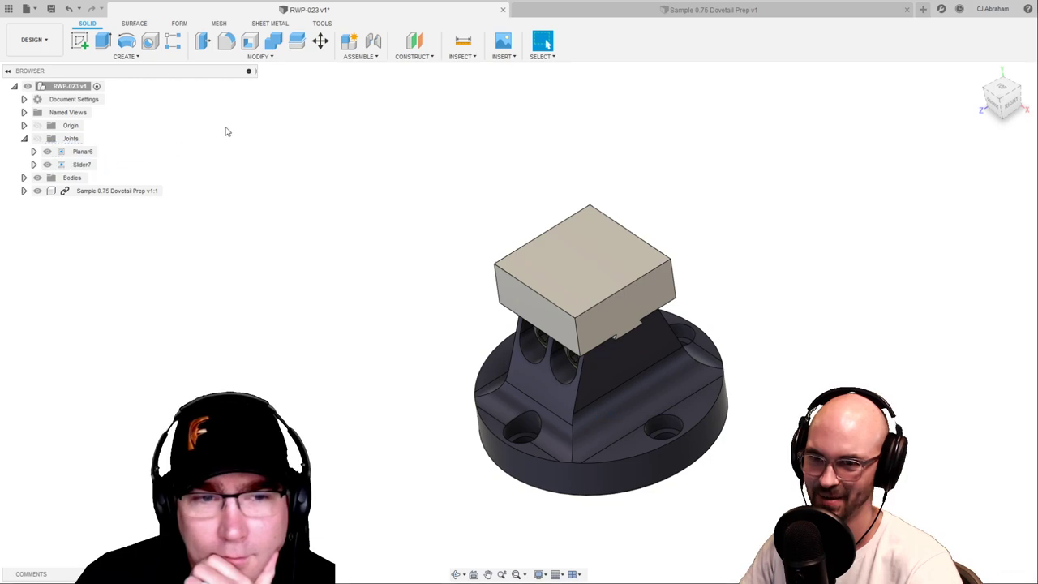
right_click(71, 86)
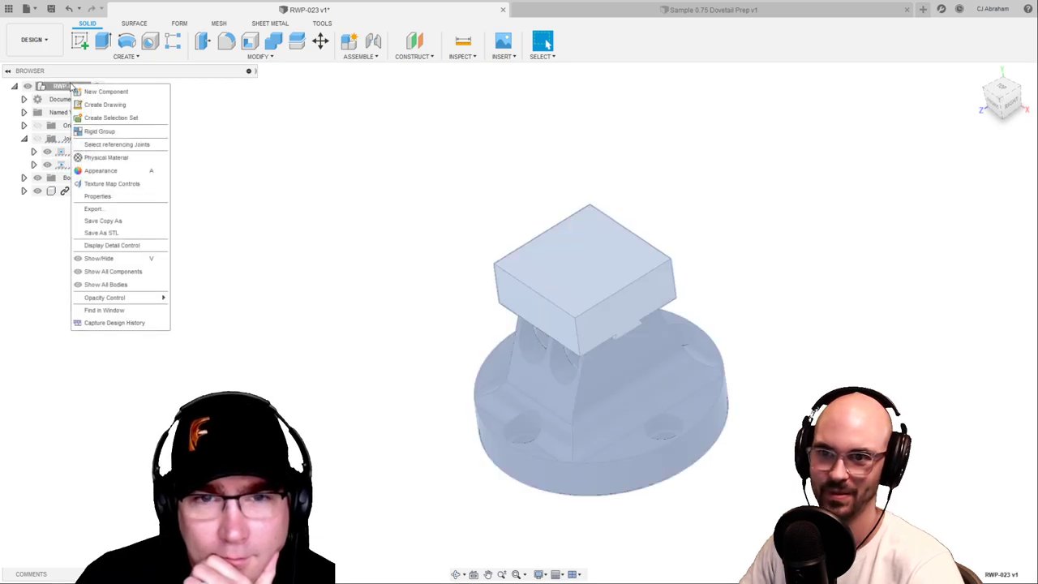
click(121, 324)
Orbit and zoom, including a right-side view, to inspect the block on the dovetail, then collapse Joints
mouse_move(363, 372)
shift+middle_down()
mouse_move(483, 351)
mouse_move(465, 327)
mouse_move(442, 328)
mouse_move(422, 301)
mouse_move(426, 310)
shift+middle_up()
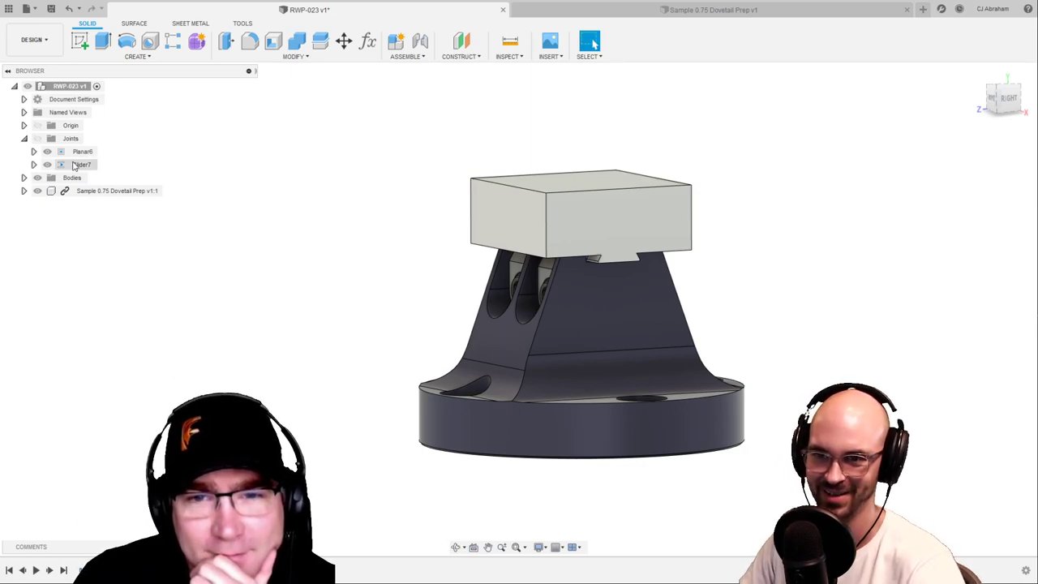
shift+middle_drag(559, 162, 584, 167)
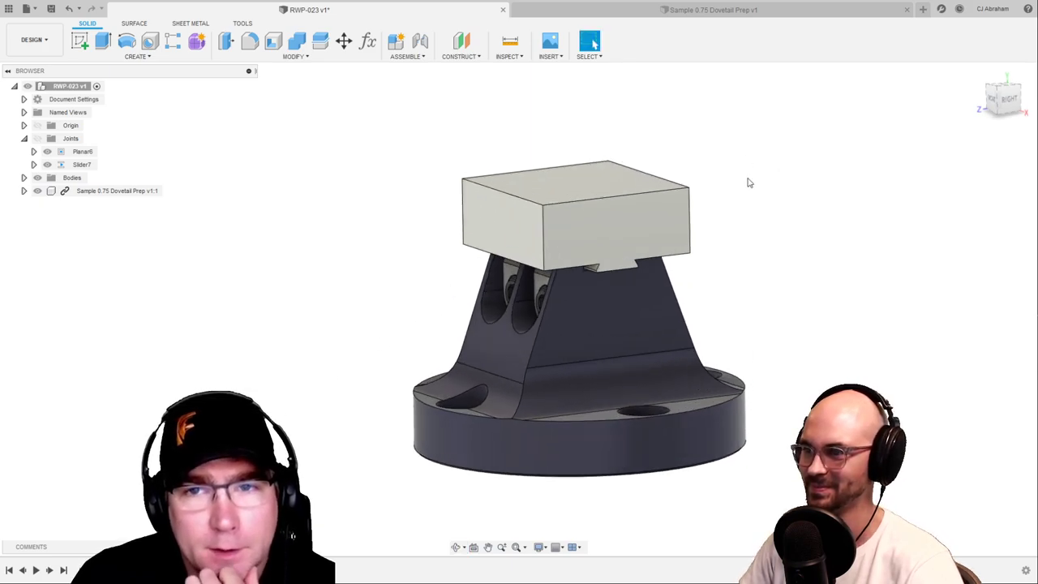
shift+middle_drag(745, 181, 717, 190)
click(1006, 98)
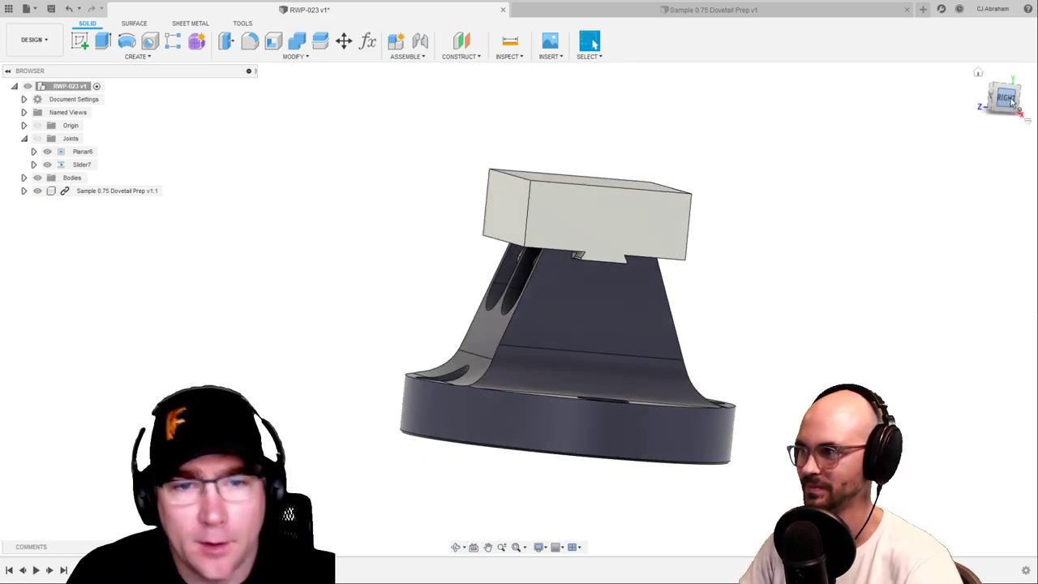
scroll(648, 261, up, 6)
scroll(608, 283, up, 2)
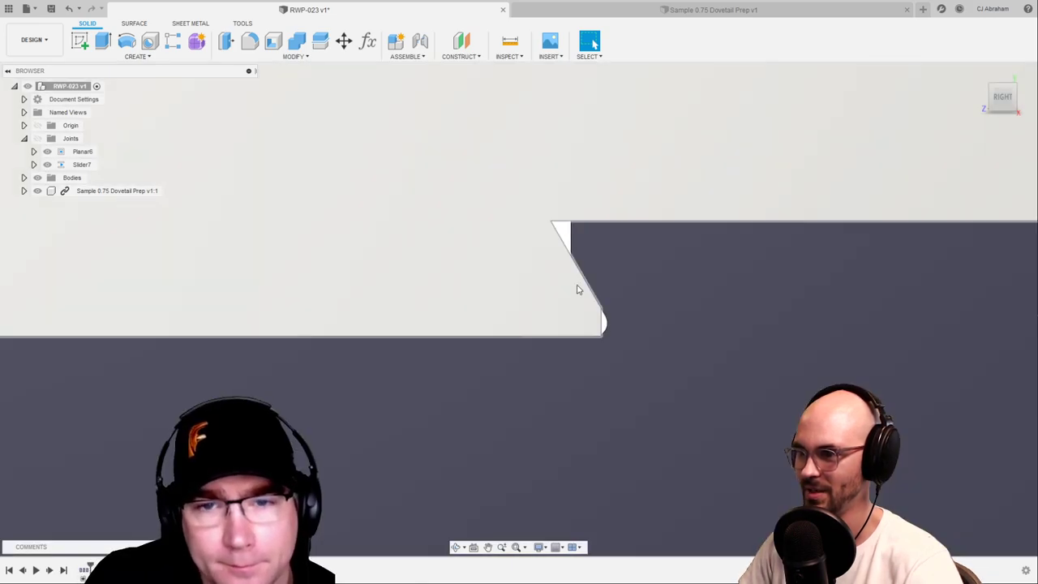
scroll(647, 300, down, 5)
scroll(420, 301, up, 3)
scroll(420, 301, down, 5)
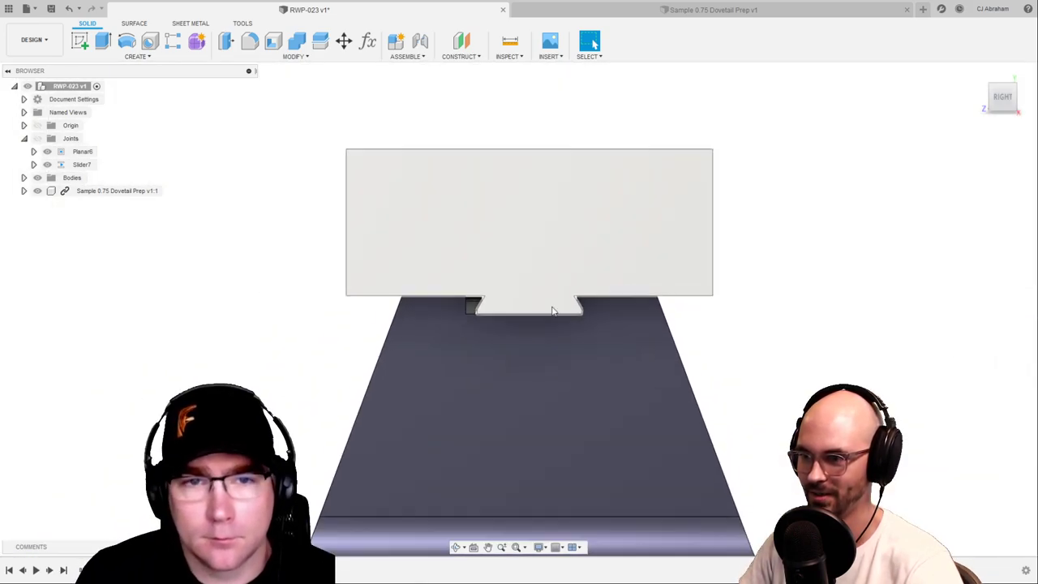
shift+middle_drag(600, 357, 562, 284)
shift+middle_drag(522, 232, 506, 288)
scroll(506, 292, down, 6)
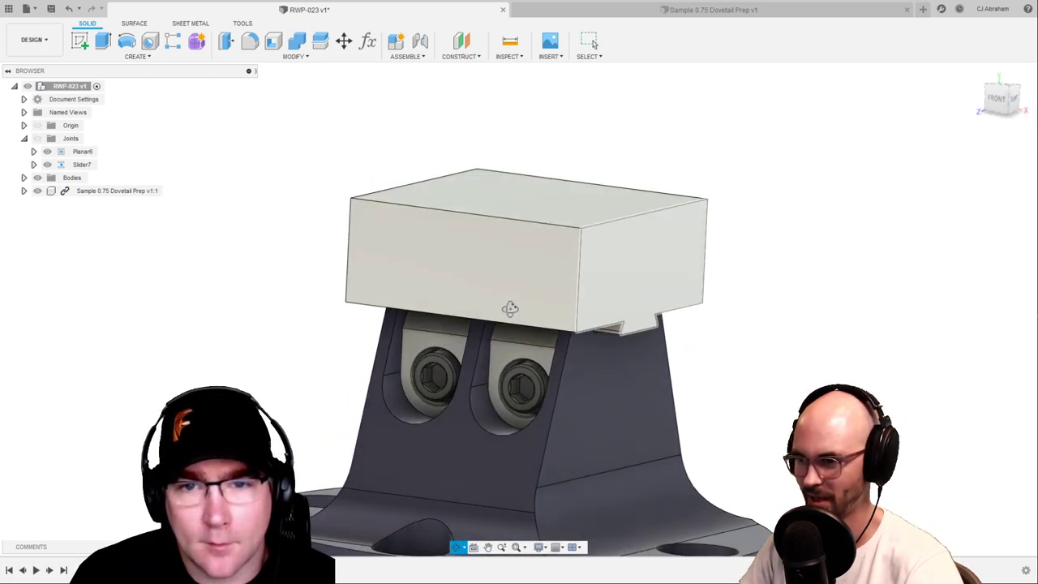
shift+middle_drag(577, 329, 567, 353)
click(589, 42)
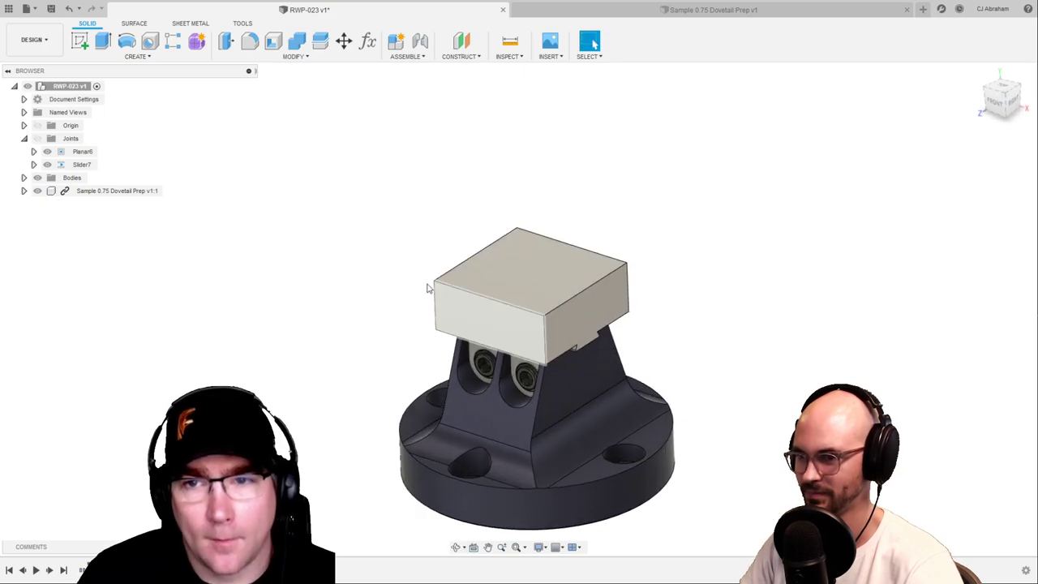
click(26, 139)
Break the Sample 0.75 Dovetail Prep component's link and make it semi-transparent
right_click(104, 165)
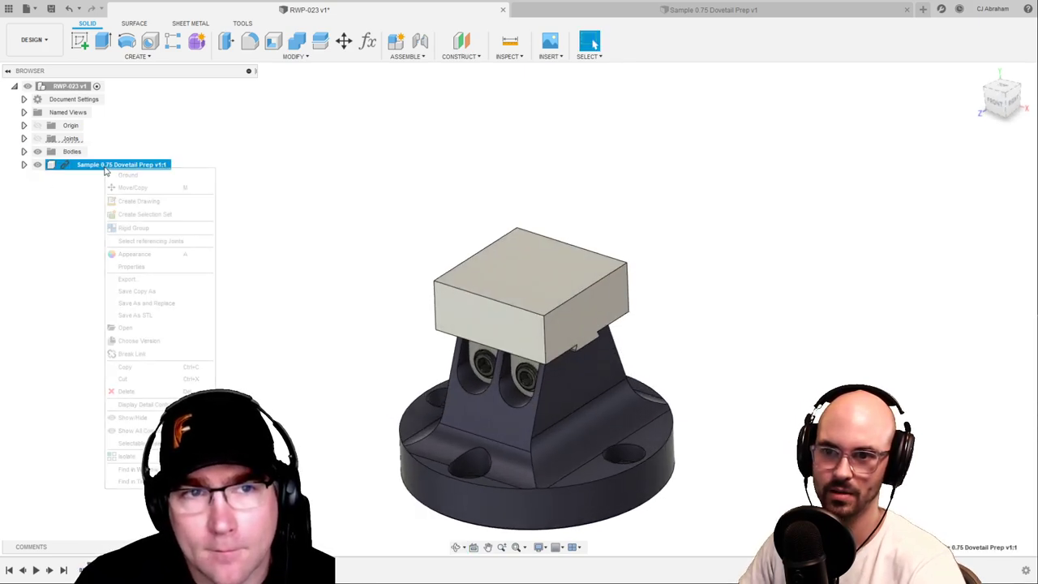
click(131, 354)
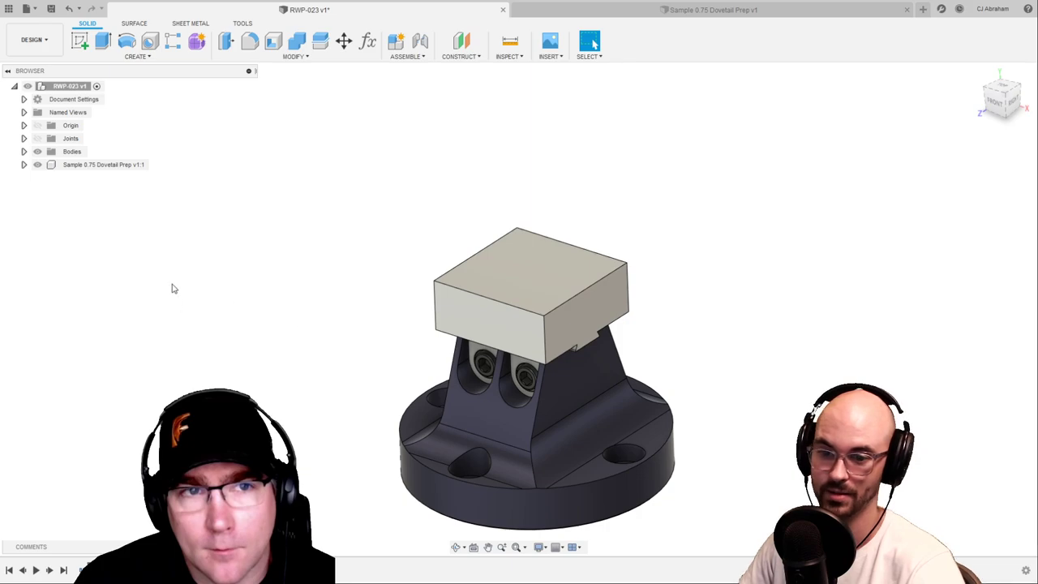
right_click(94, 166)
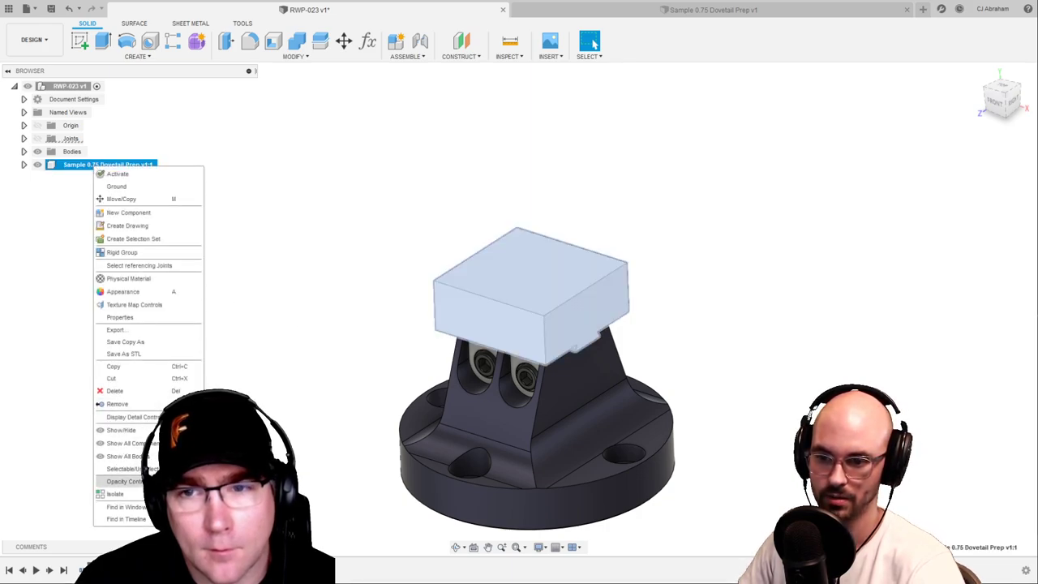
click(231, 527)
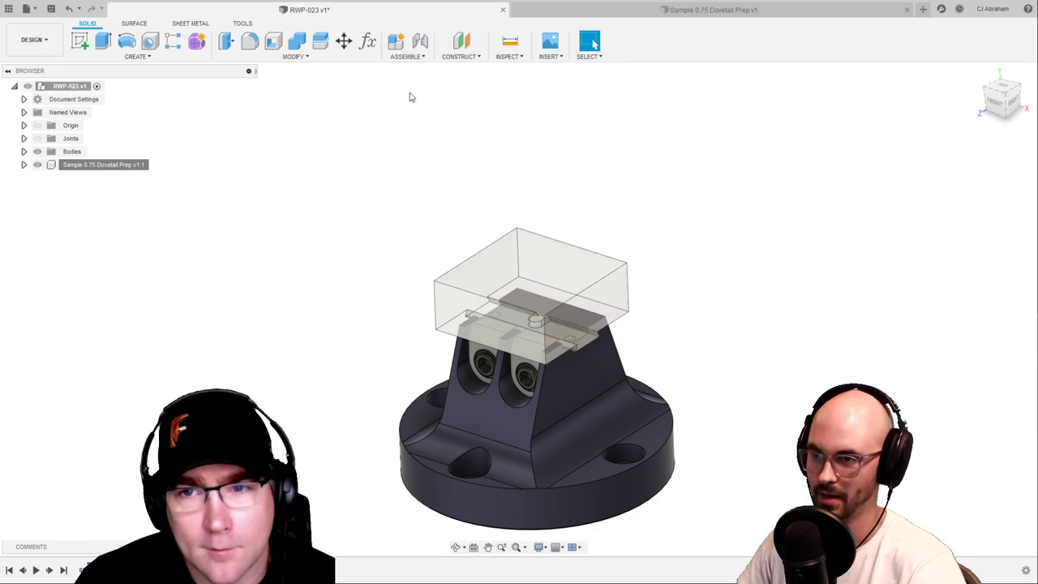
Add a new empty component named Part and activate the top-level design
click(396, 41)
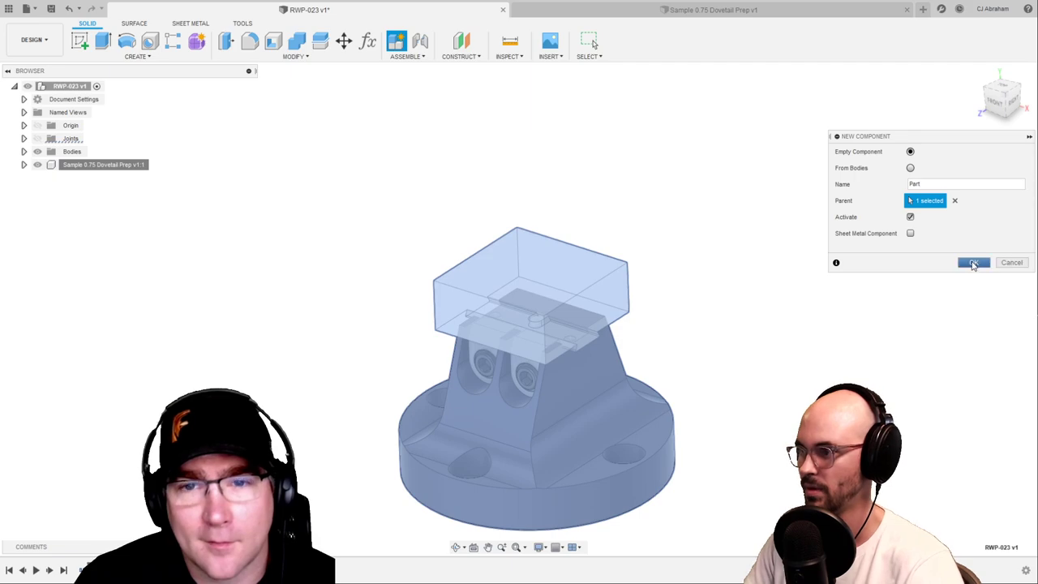
click(973, 262)
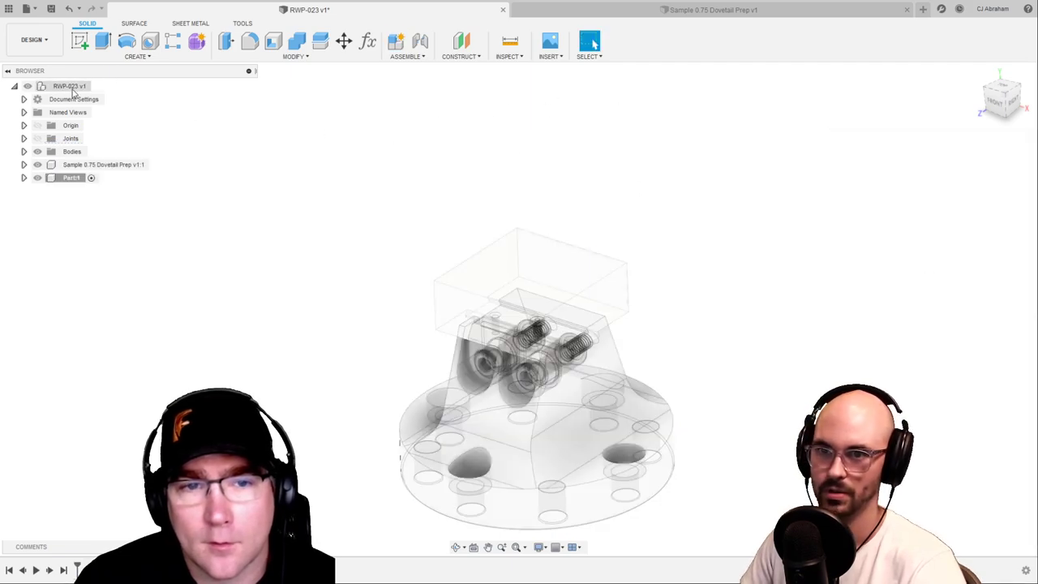
click(96, 86)
click(69, 178)
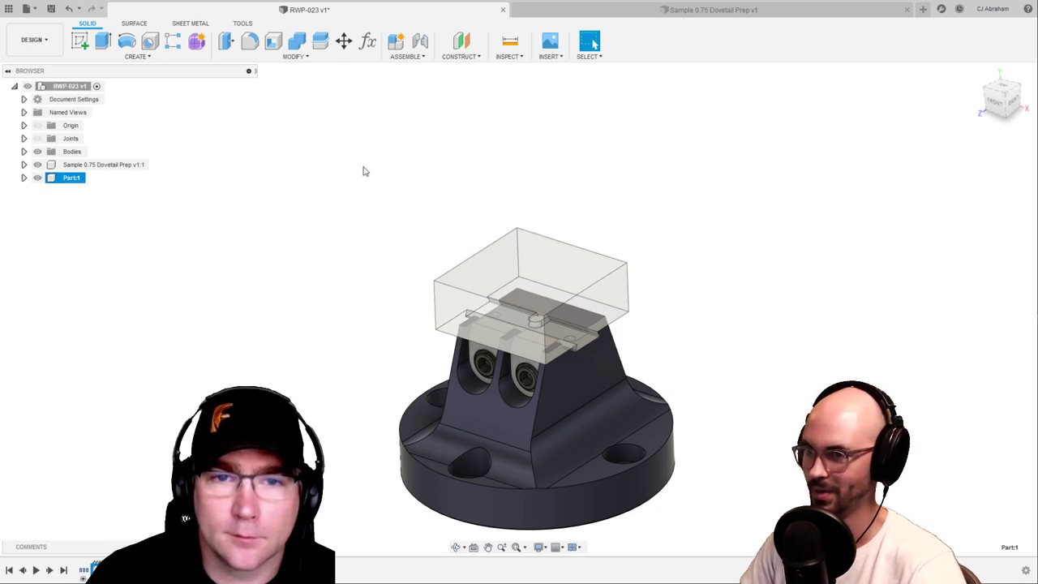
Rigidly join Part:1 to the top-level design with an as-built joint, then show the project files
click(407, 56)
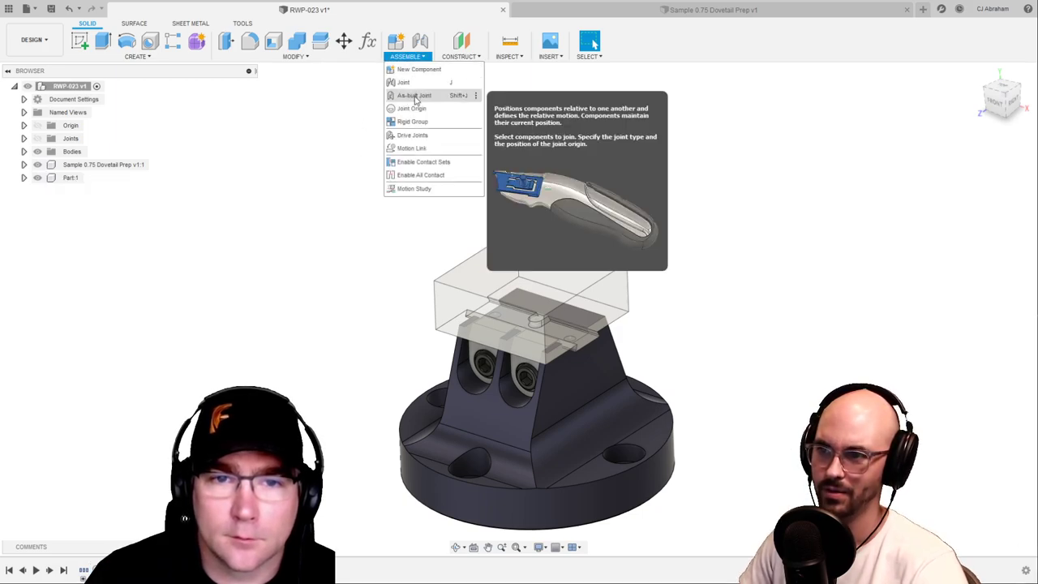
click(415, 95)
click(70, 180)
click(69, 88)
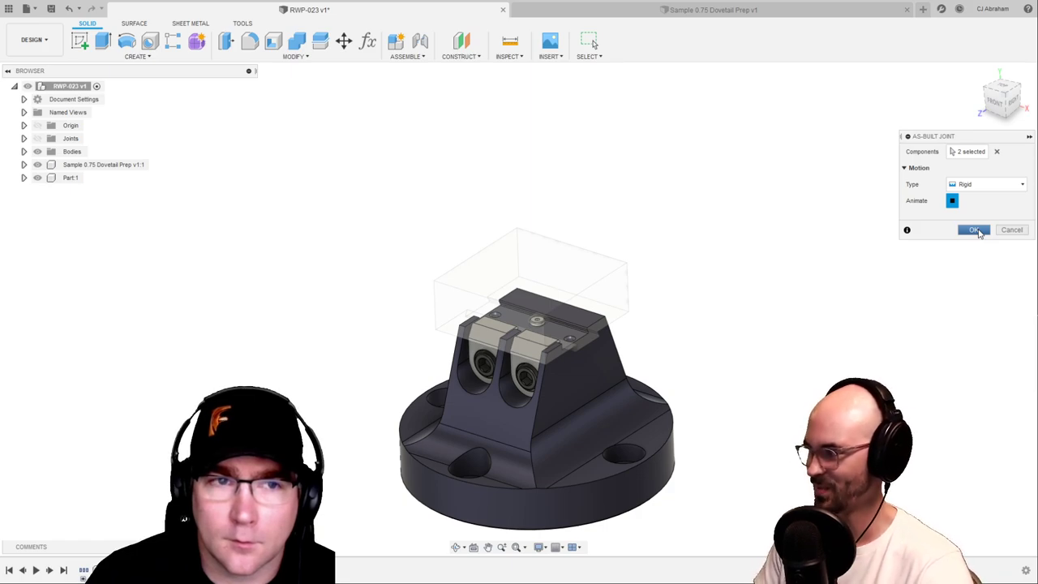
click(974, 231)
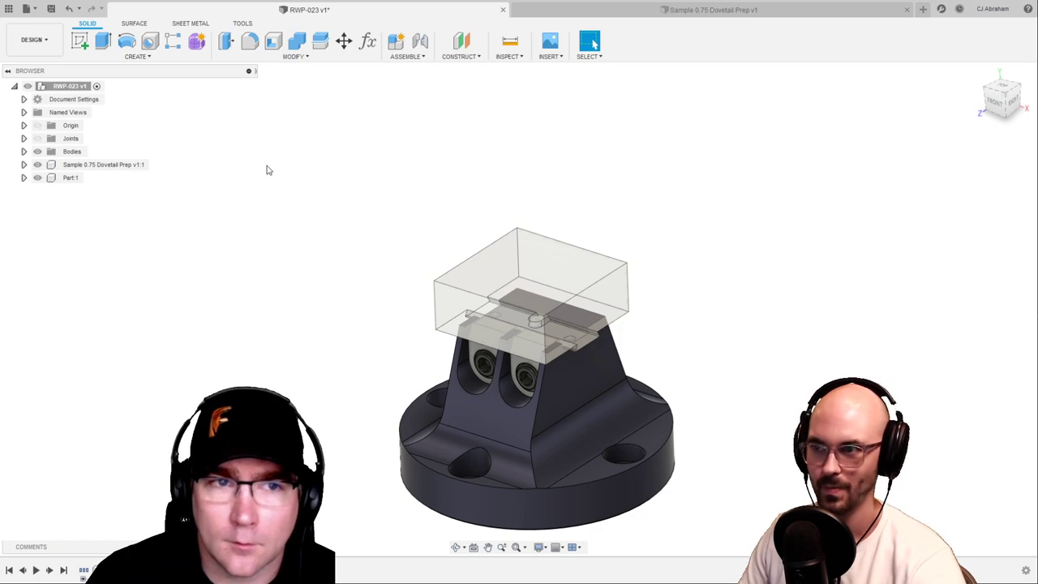
click(8, 8)
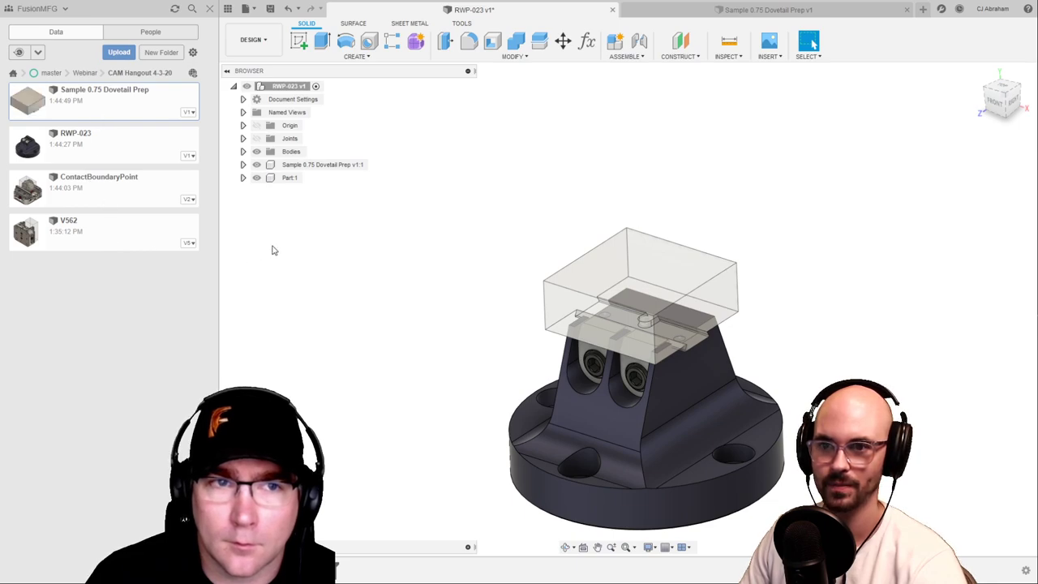
click(13, 73)
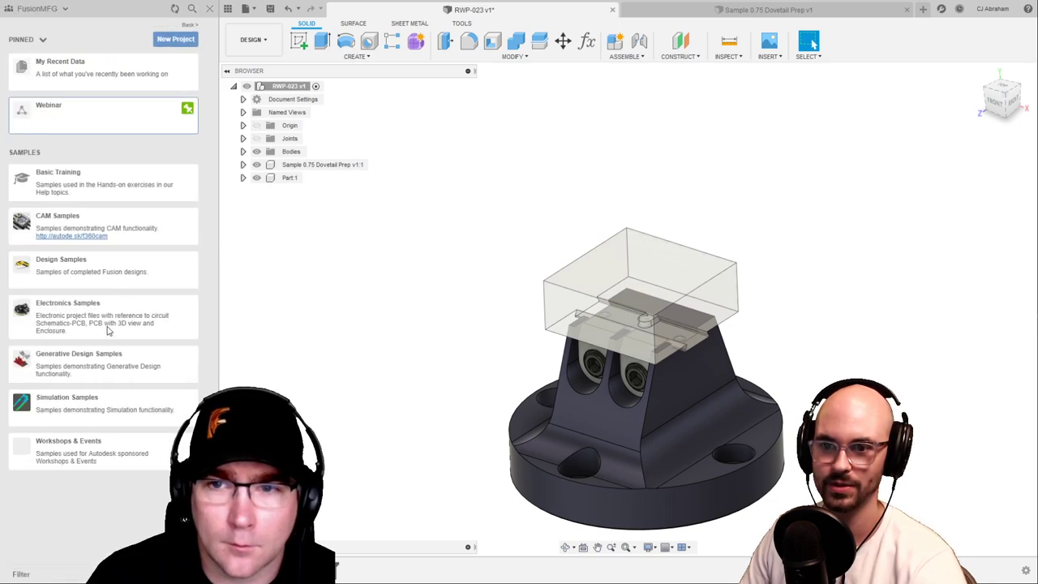
click(166, 234)
scroll(169, 334, down, 5)
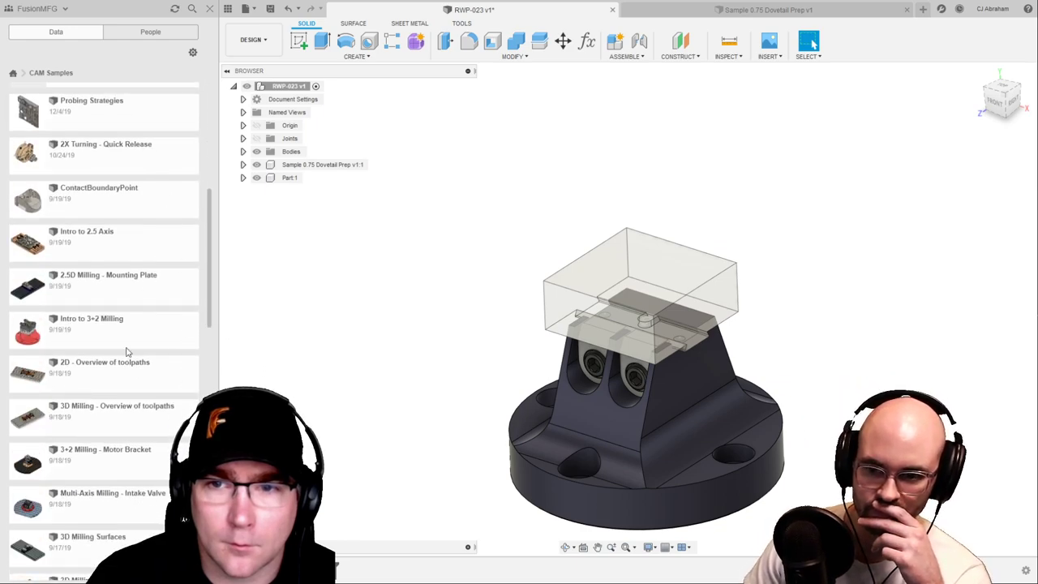
scroll(126, 351, down, 5)
scroll(143, 390, up, 6)
click(207, 9)
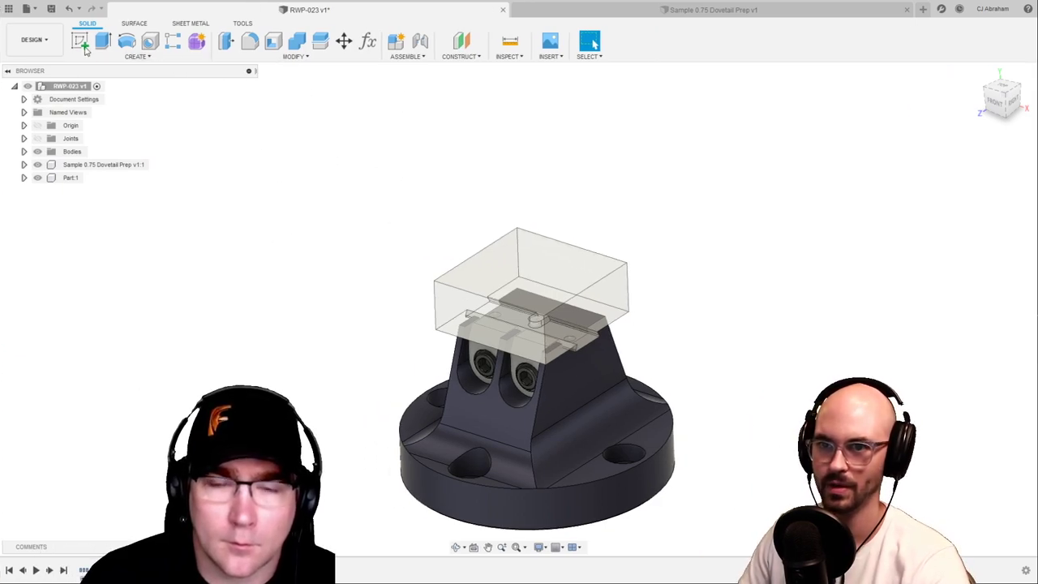
In the Manufacture workspace, start a setup oriented with the base face as Z and tower face as X
click(34, 39)
click(41, 160)
click(80, 40)
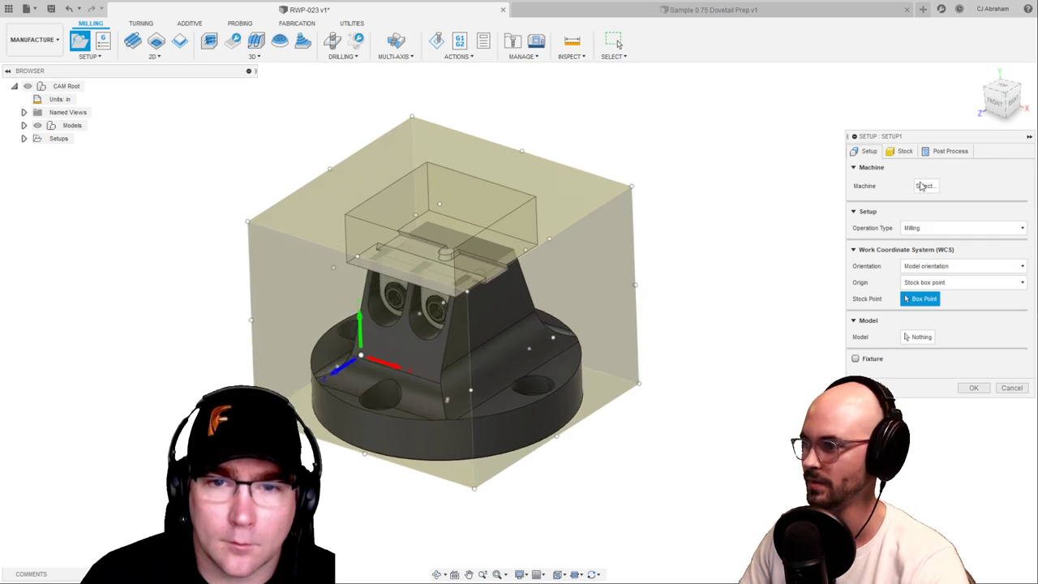
click(940, 266)
click(937, 281)
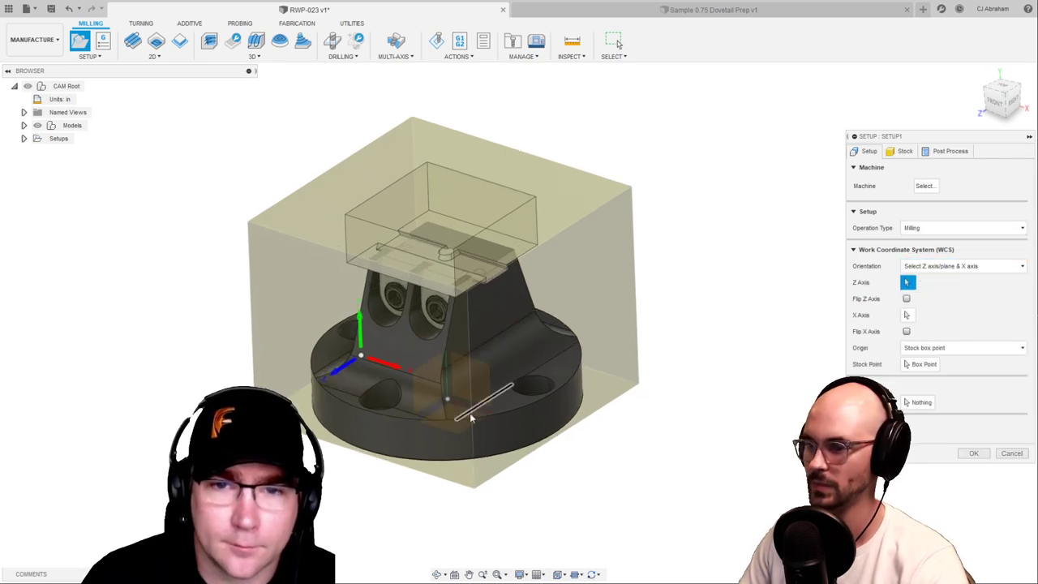
scroll(476, 413, up, 2)
click(442, 396)
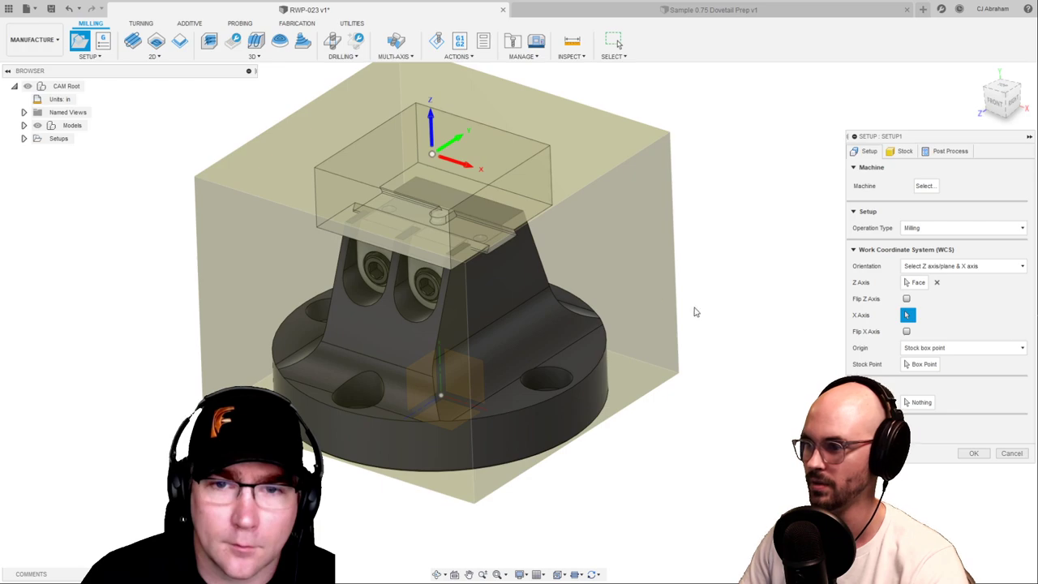
click(534, 279)
Set the setup origin to a selected point and choose Part1 of RWP-023 v1:1 as the model
click(963, 347)
click(932, 378)
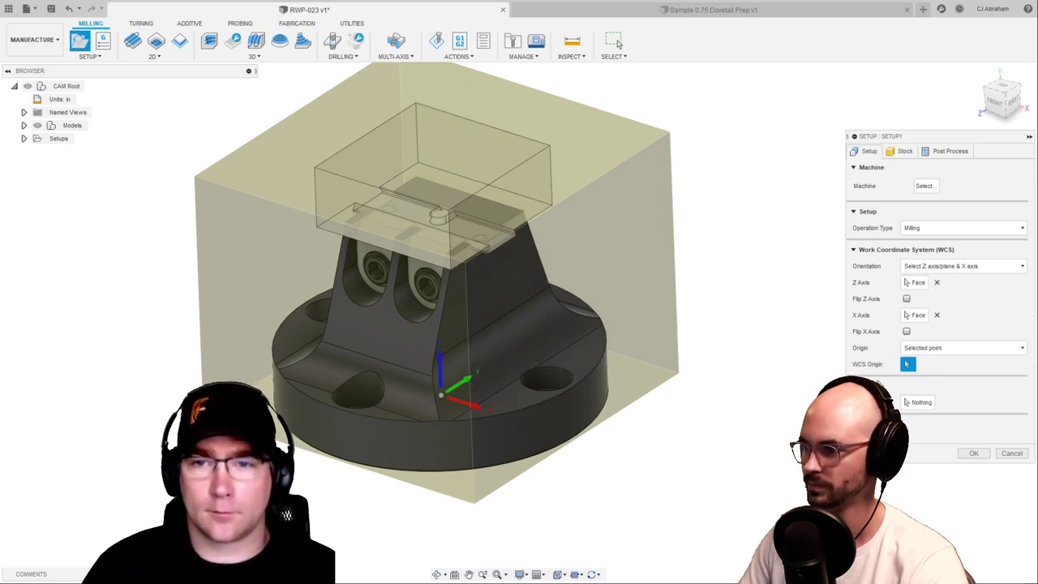
shift+middle_drag(706, 421, 706, 360)
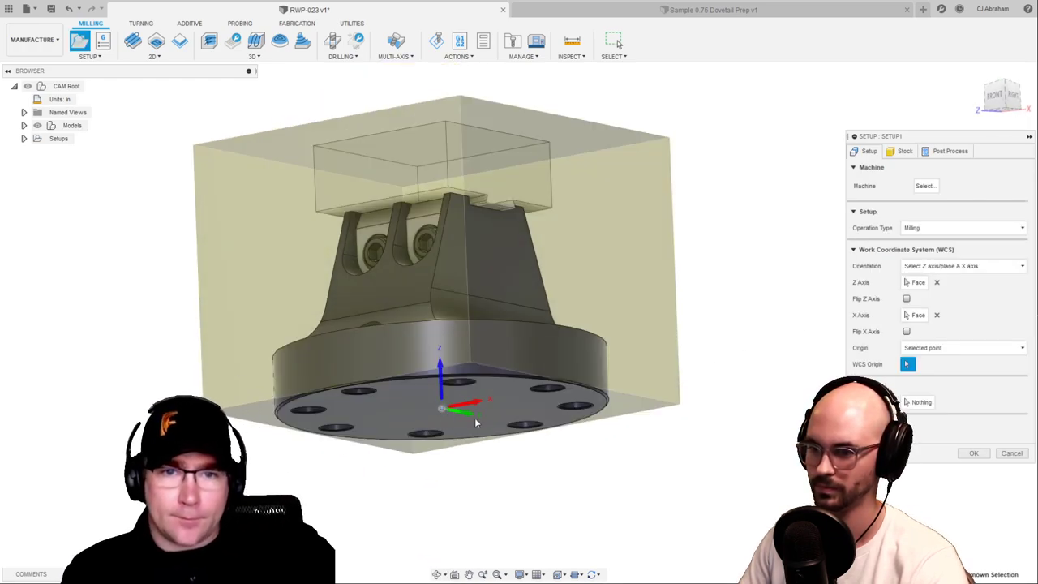
shift+middle_drag(780, 241, 772, 284)
scroll(694, 176, down, 2)
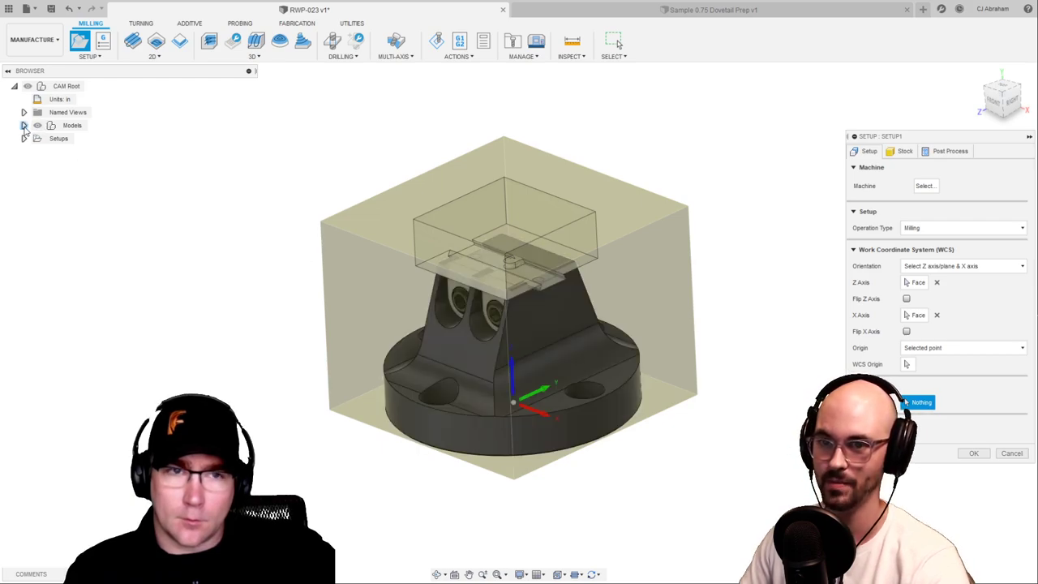
click(24, 125)
click(34, 138)
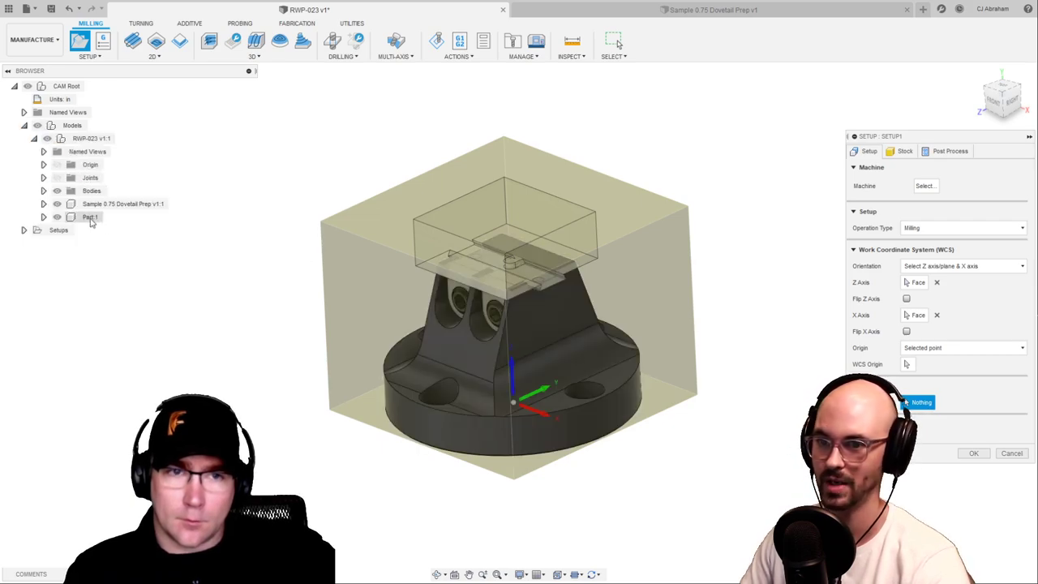
click(91, 217)
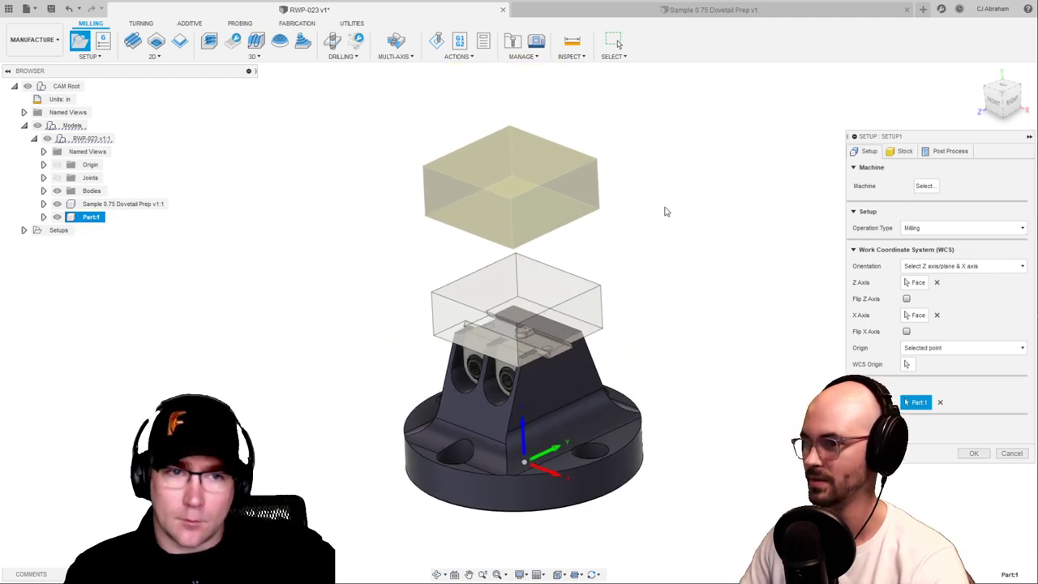
Set Stock Mode to From solid using the transparent body, and finish Setup1
click(902, 151)
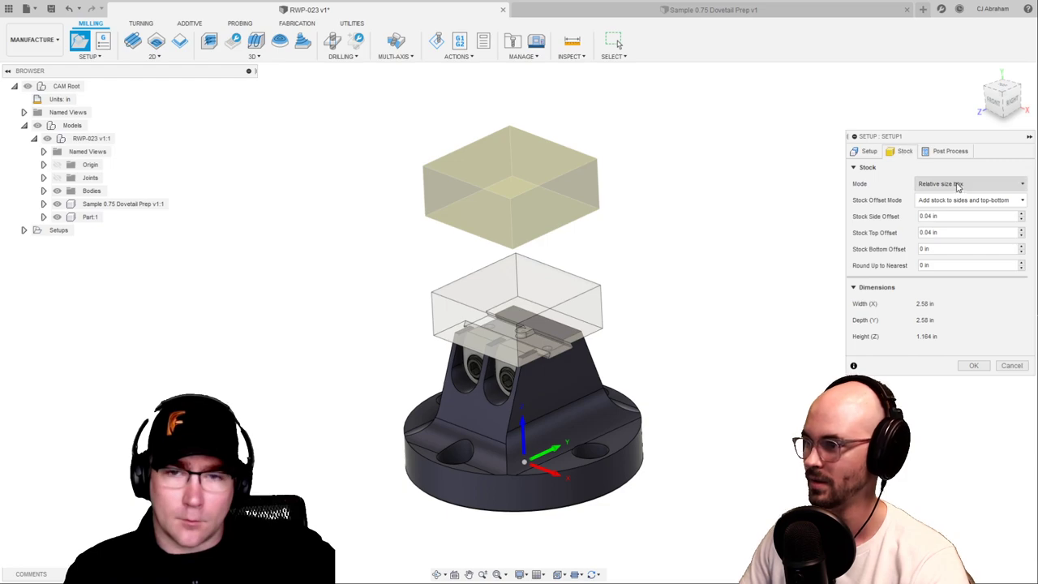
click(969, 184)
click(942, 269)
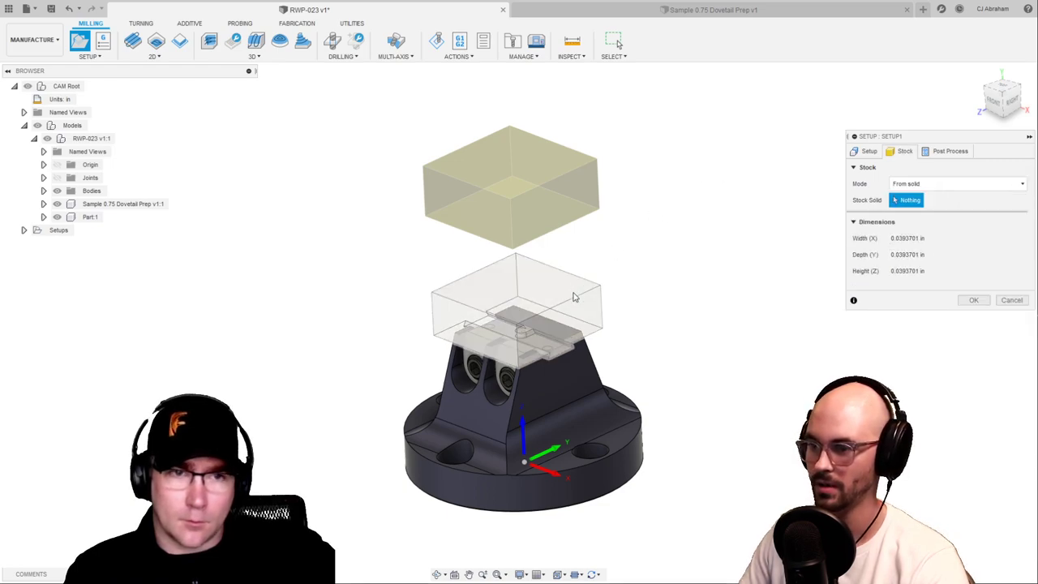
click(574, 295)
click(973, 300)
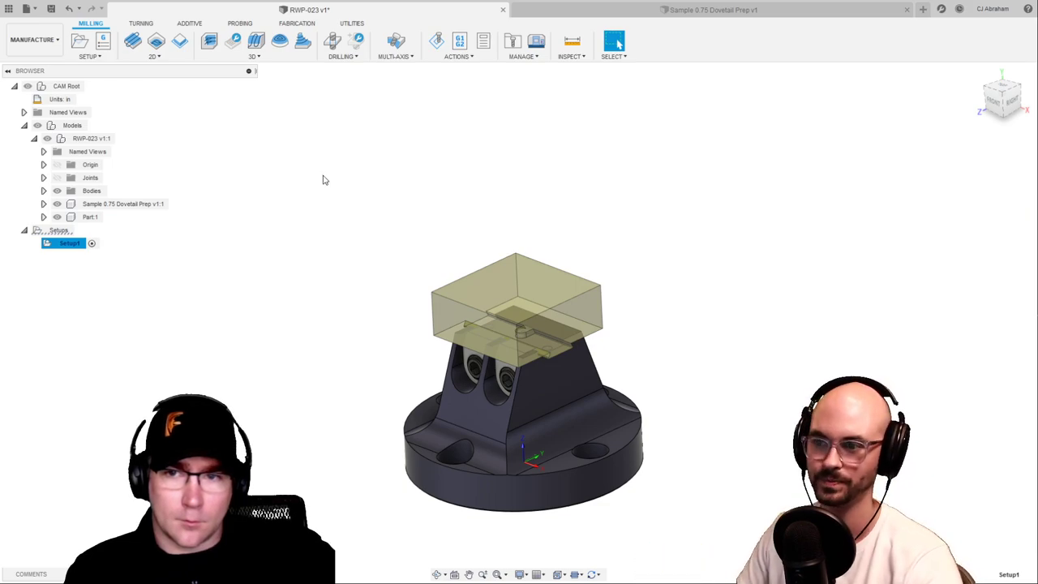
Start a 3D Adaptive Clearing using the Ø1/2" flat endmill from Inch - Aluminum, filtered to Flat tools
click(251, 56)
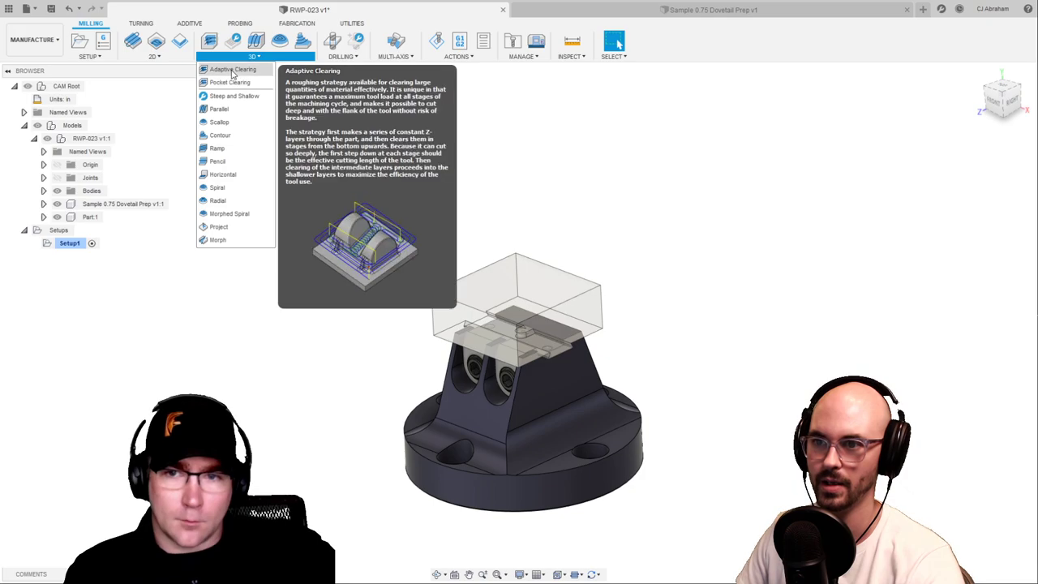
click(232, 68)
click(924, 185)
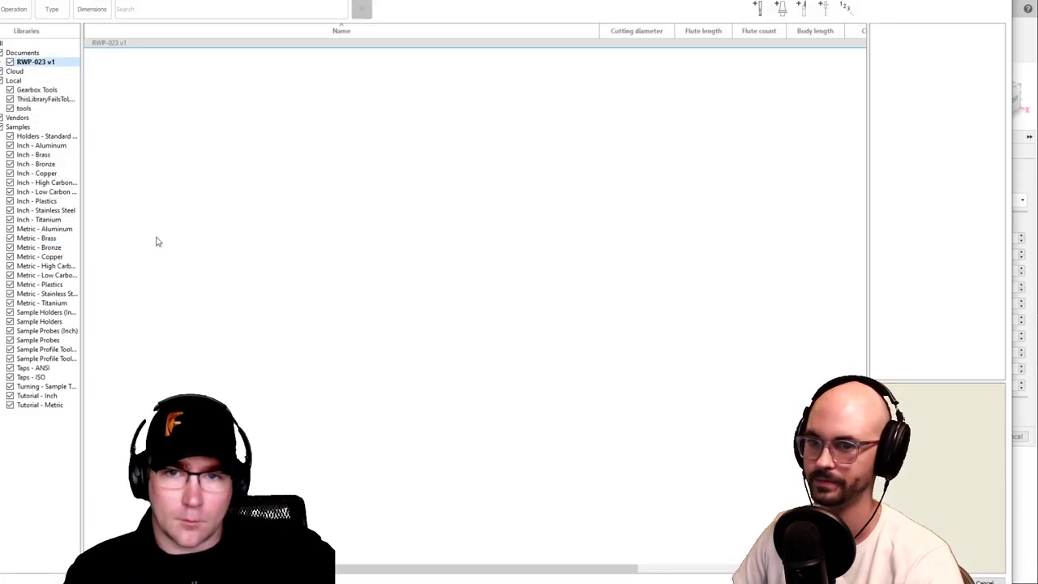
click(73, 145)
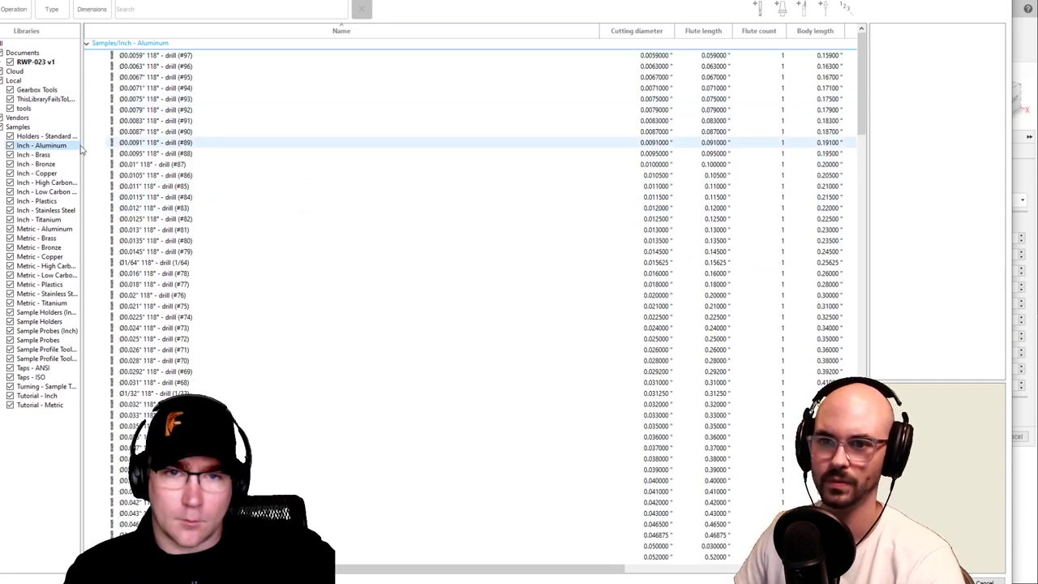
click(51, 9)
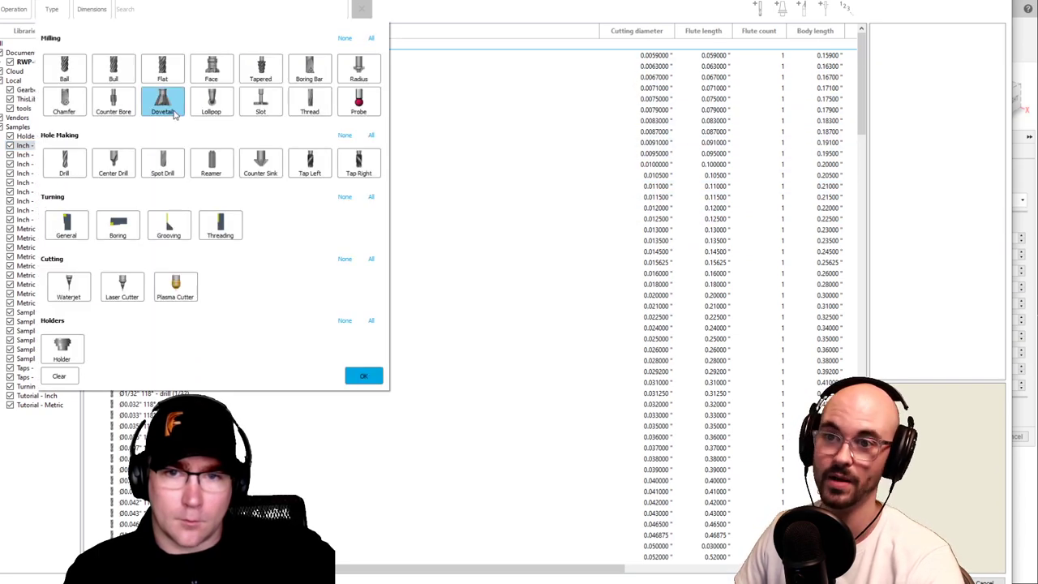
click(162, 69)
click(365, 376)
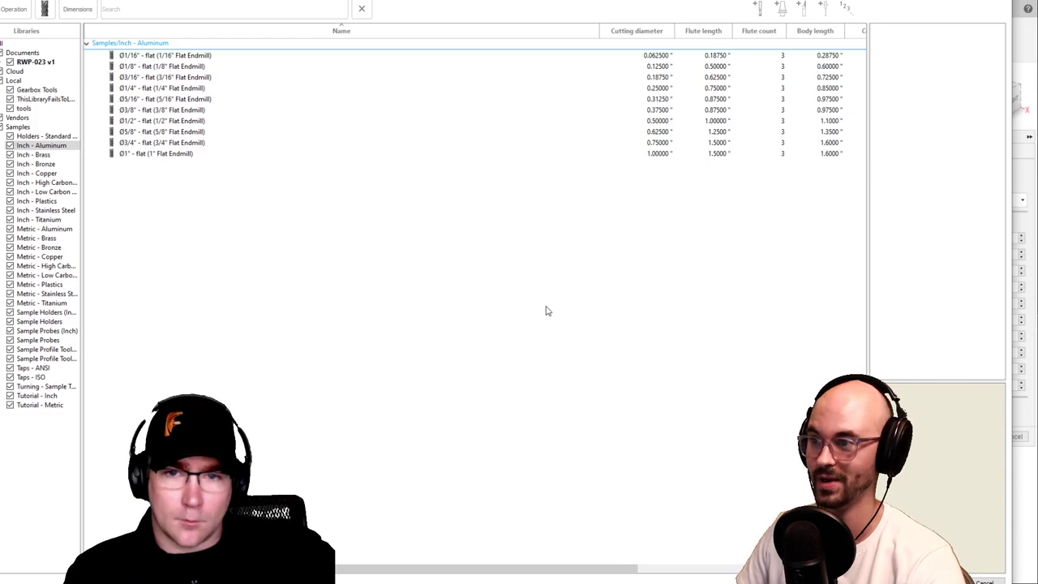
click(172, 89)
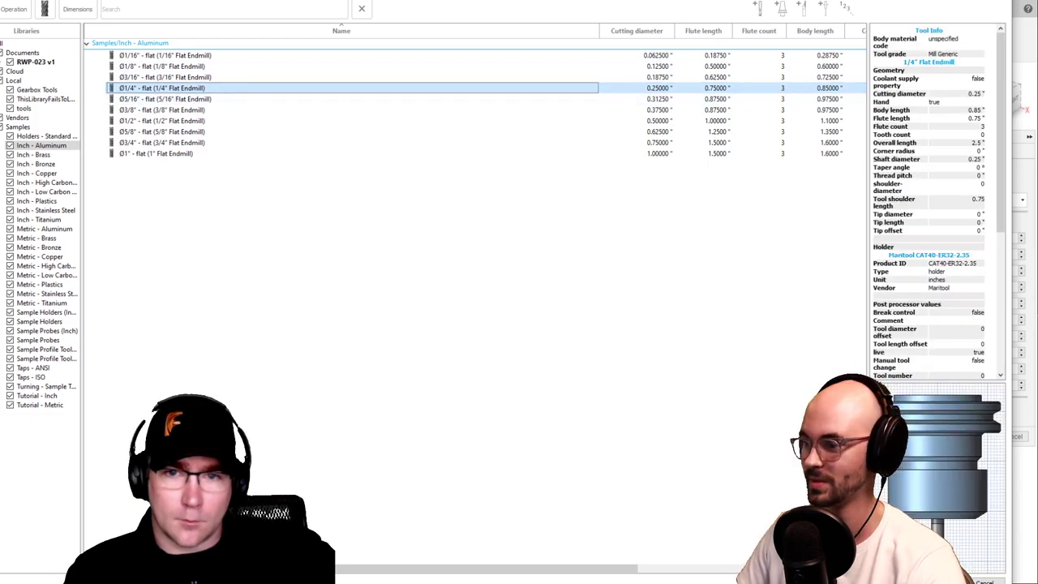
double_click(184, 121)
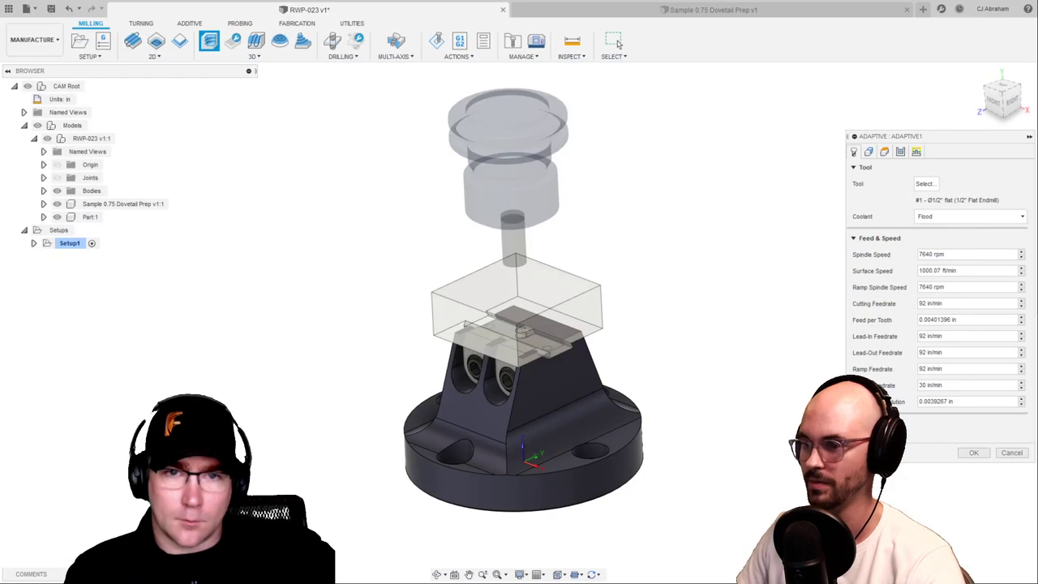
On the Heights tab, base Bottom Height on Selection using the part's top face
click(973, 452)
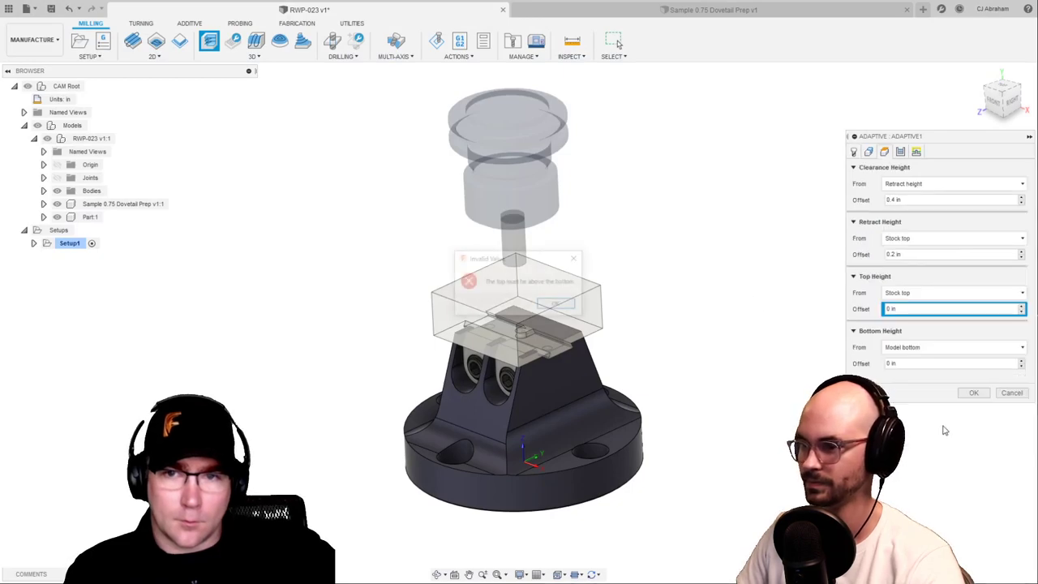
key(Return)
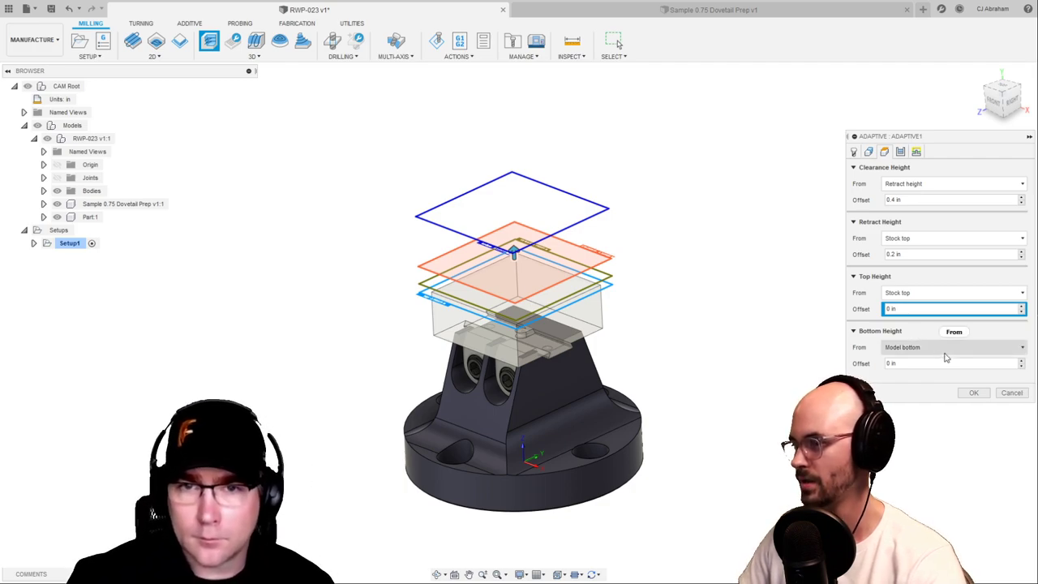
click(944, 348)
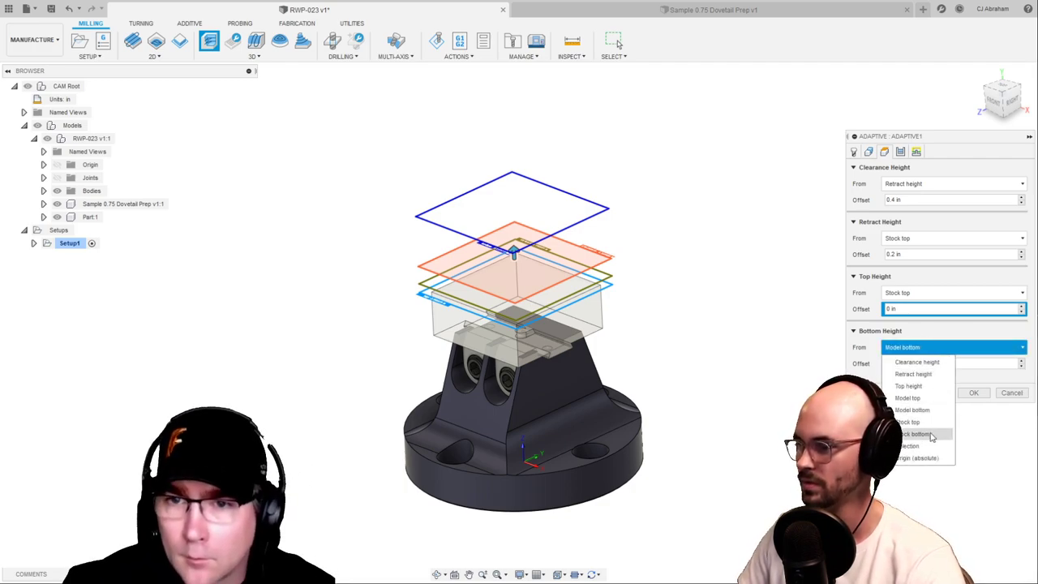
click(912, 446)
scroll(599, 319, up, 5)
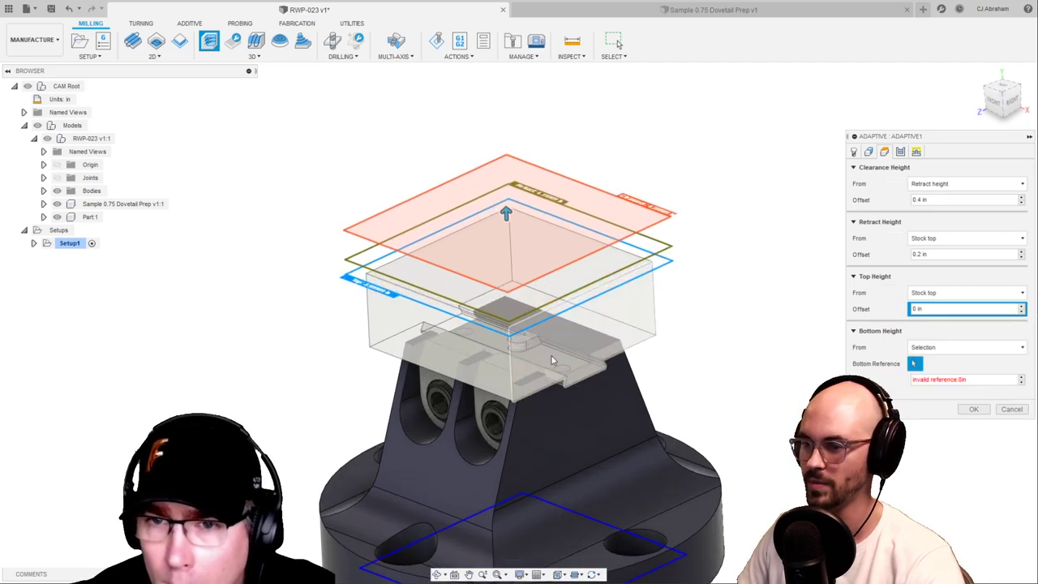
click(600, 320)
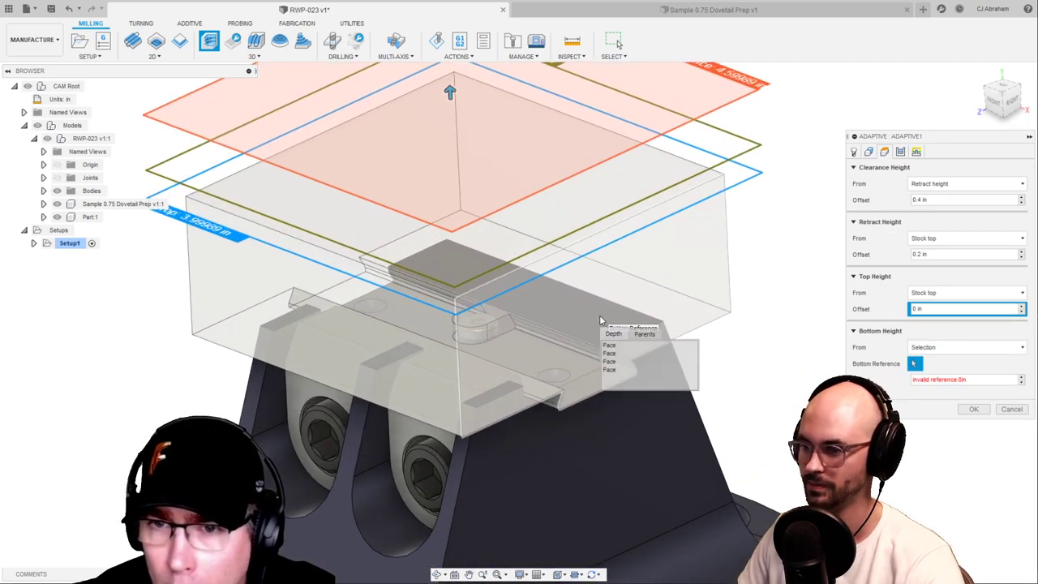
click(623, 361)
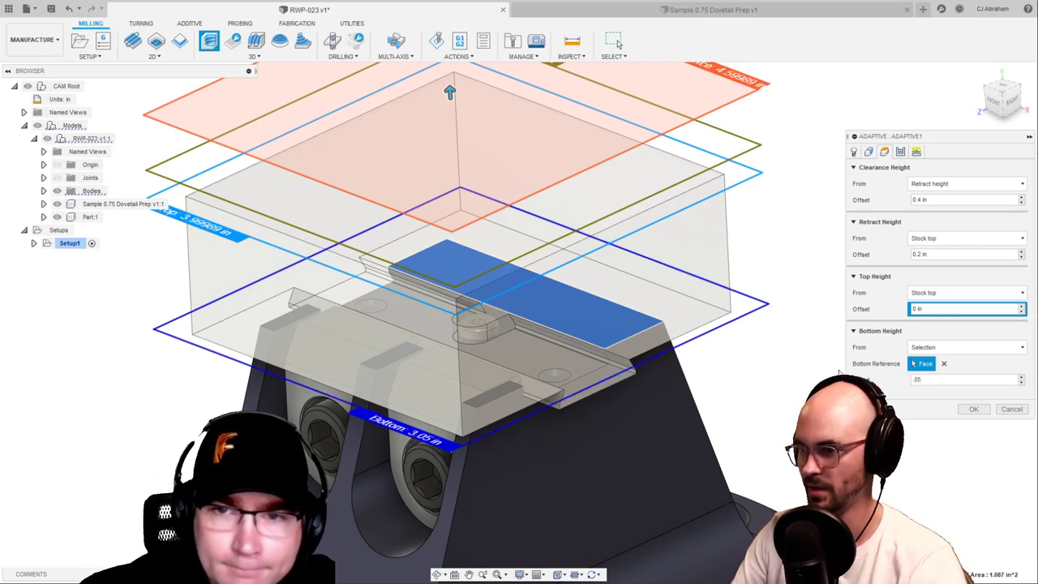
Try to accept the operation, dismiss the Invalid Geometry error, and list the stacked faces again
key(Return)
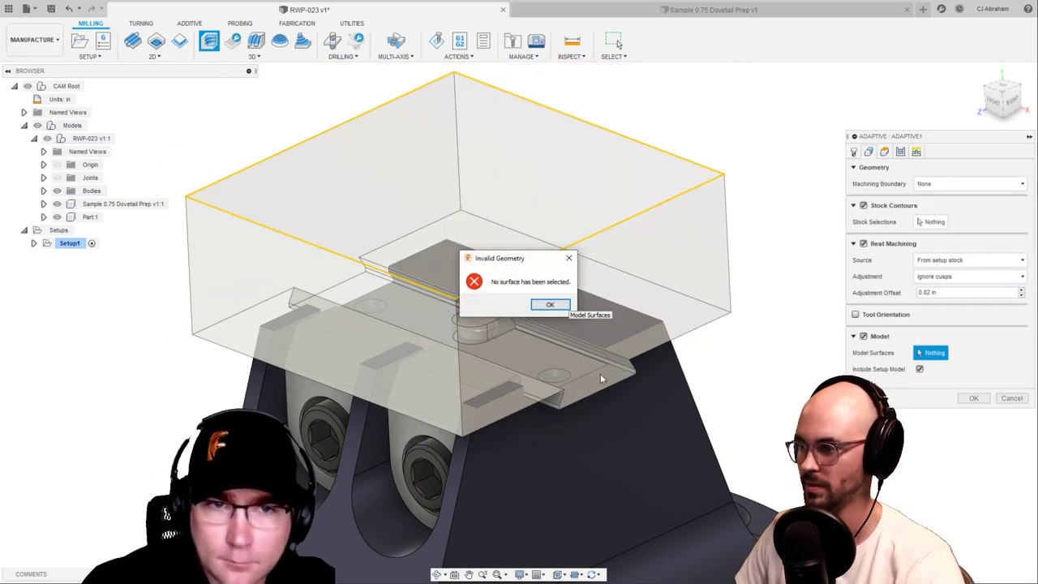
click(568, 307)
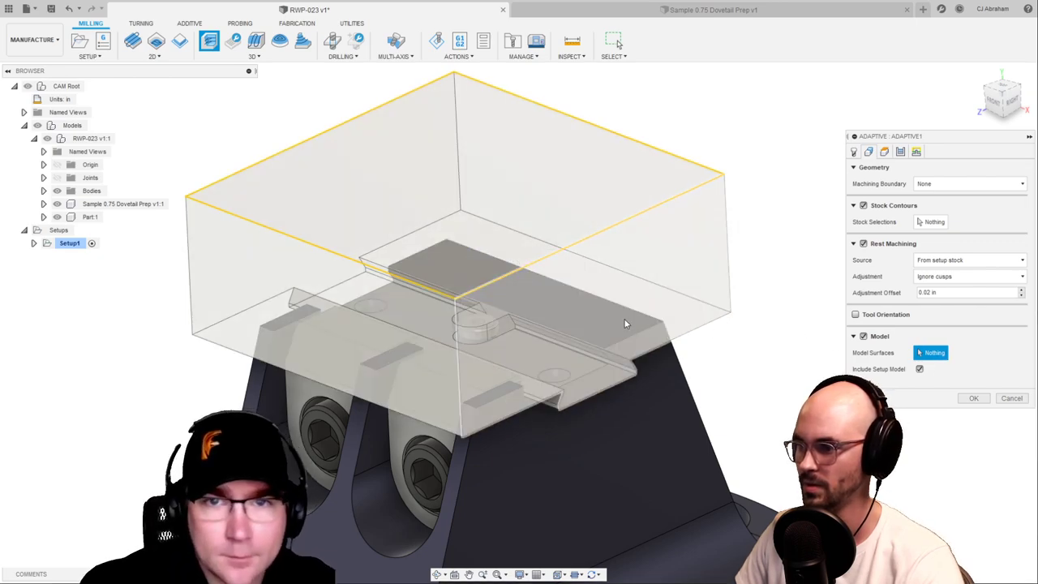
click(614, 325)
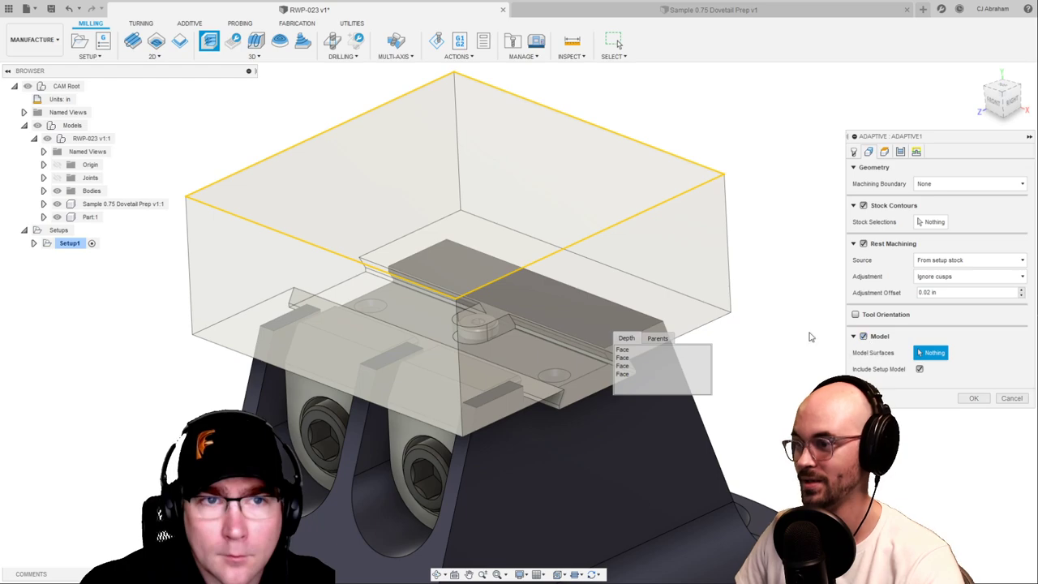
scroll(809, 336, down, 4)
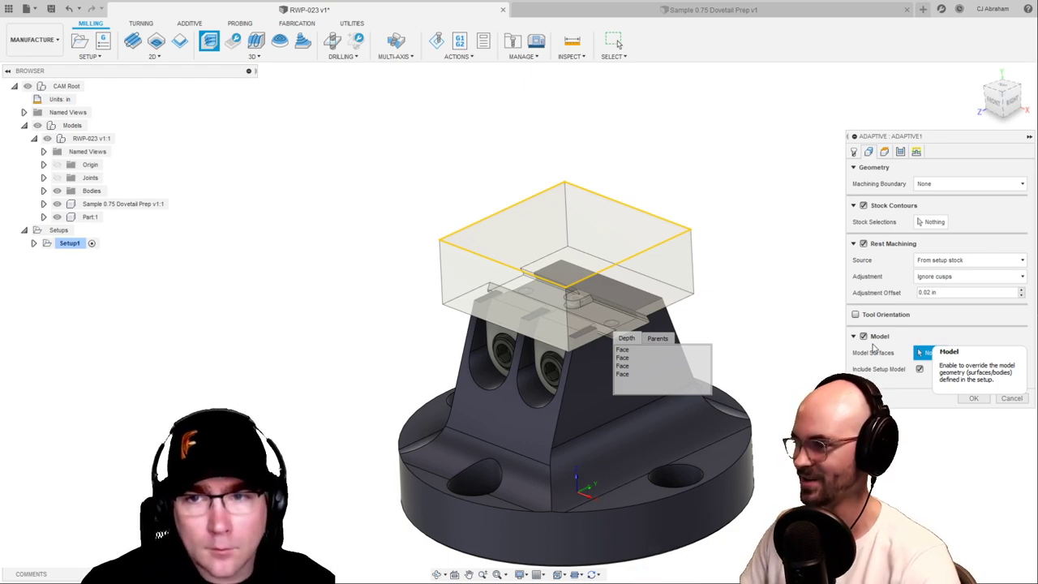
Cancel the Adaptive Clearing operation and bring up the Data panel of stored designs
click(1011, 398)
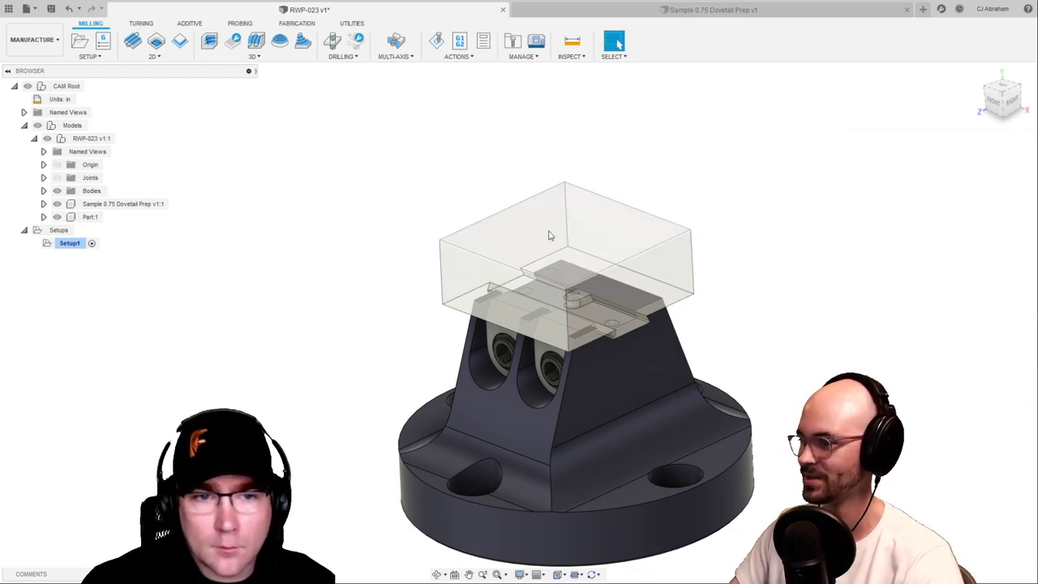
scroll(422, 206, down, 2)
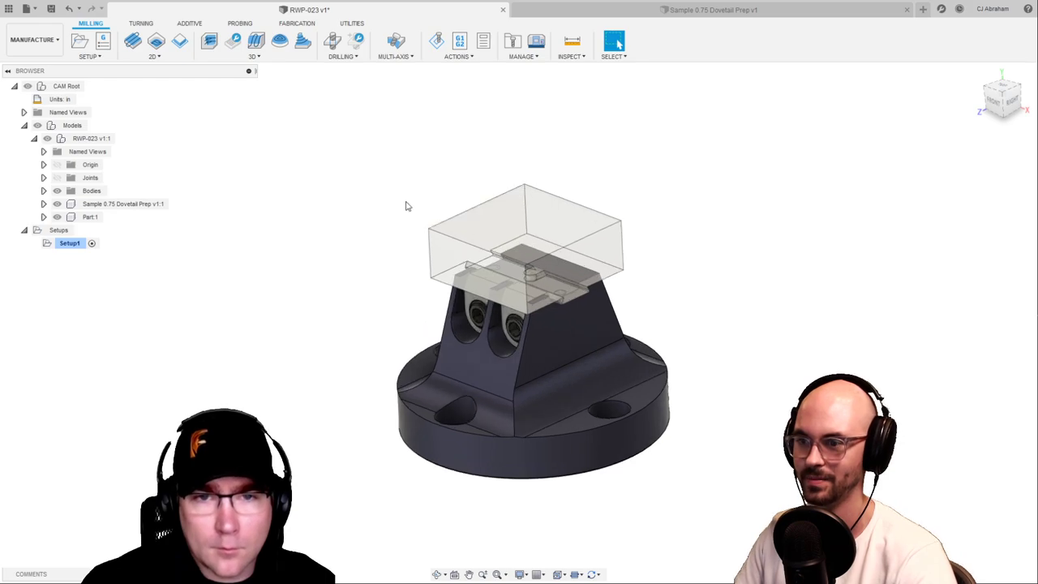
click(9, 8)
scroll(137, 197, down, 5)
scroll(139, 195, up, 12)
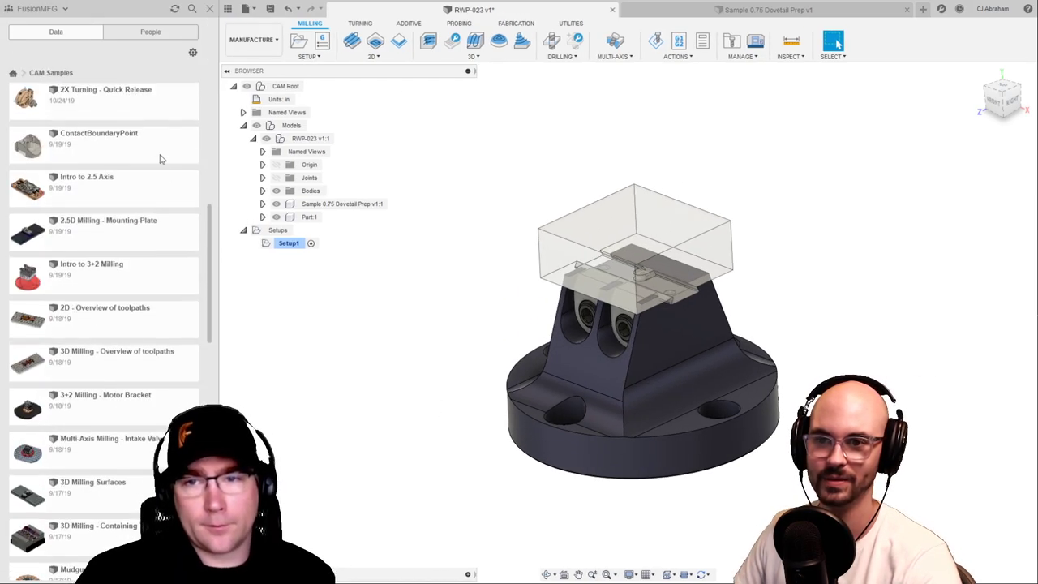
Open ContactBoundaryPoint from Samples > Webinar > CAM Hangout 4-3-20
click(13, 73)
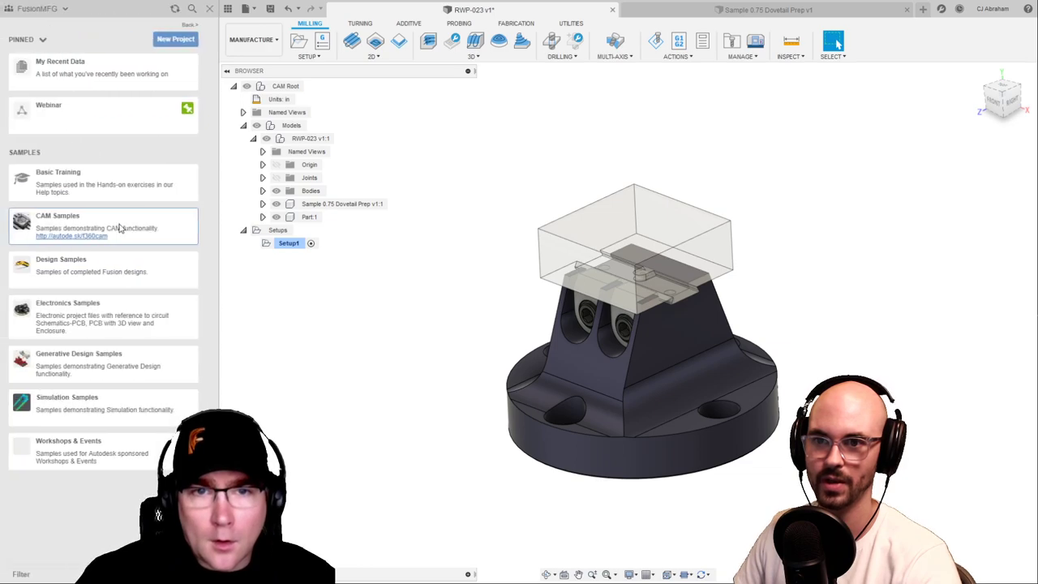
click(100, 120)
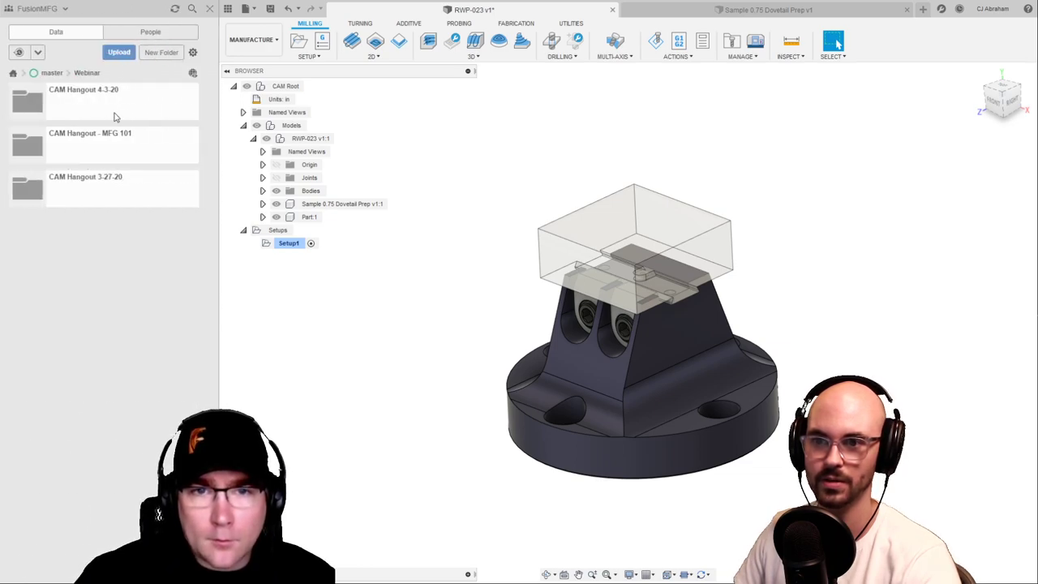
click(114, 117)
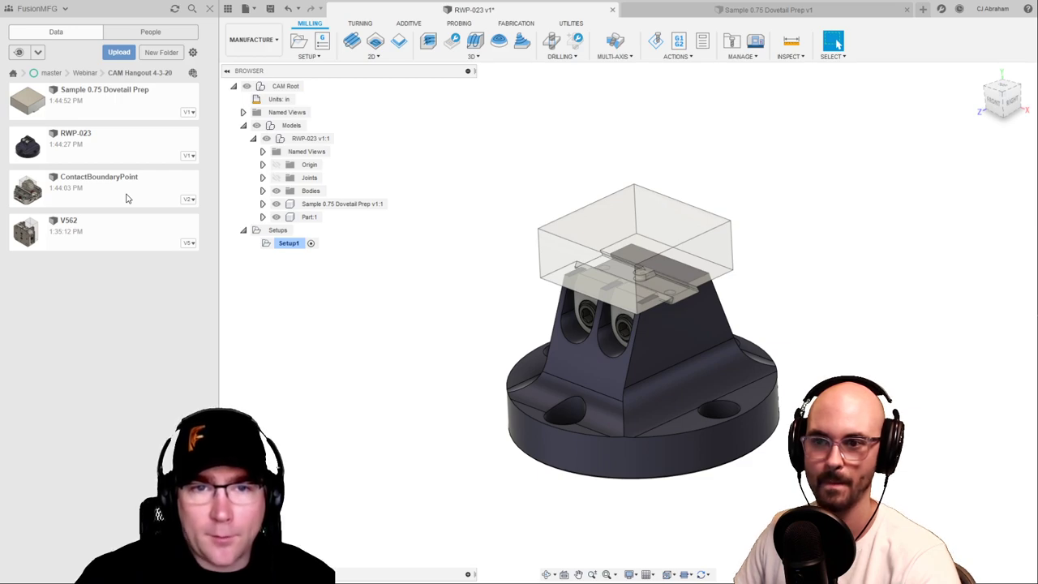
right_click(126, 198)
click(139, 202)
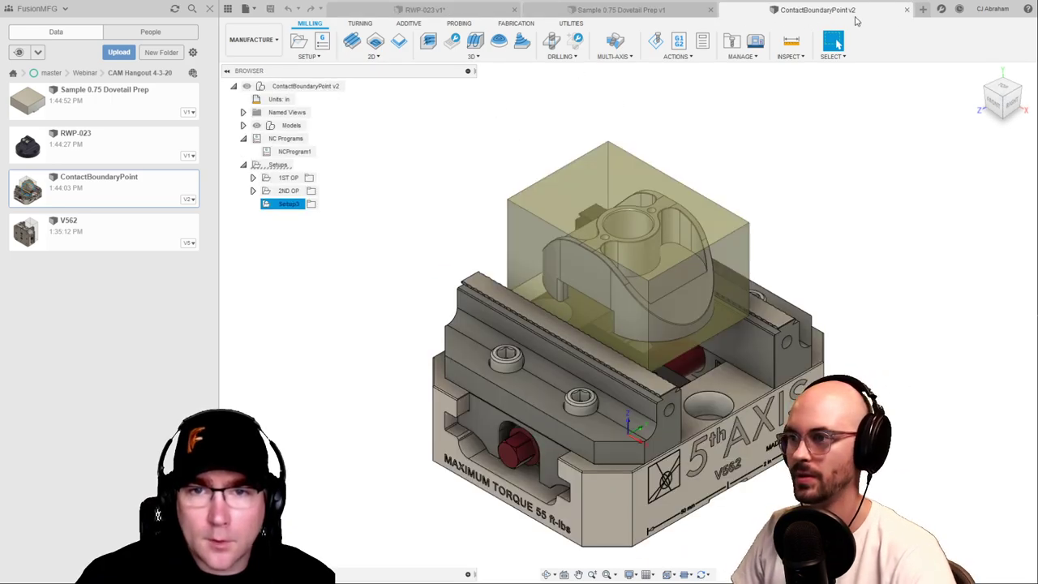
In a new design, sketch a 2 x 2 in center rectangle at the origin on the XY plane
click(923, 9)
click(257, 127)
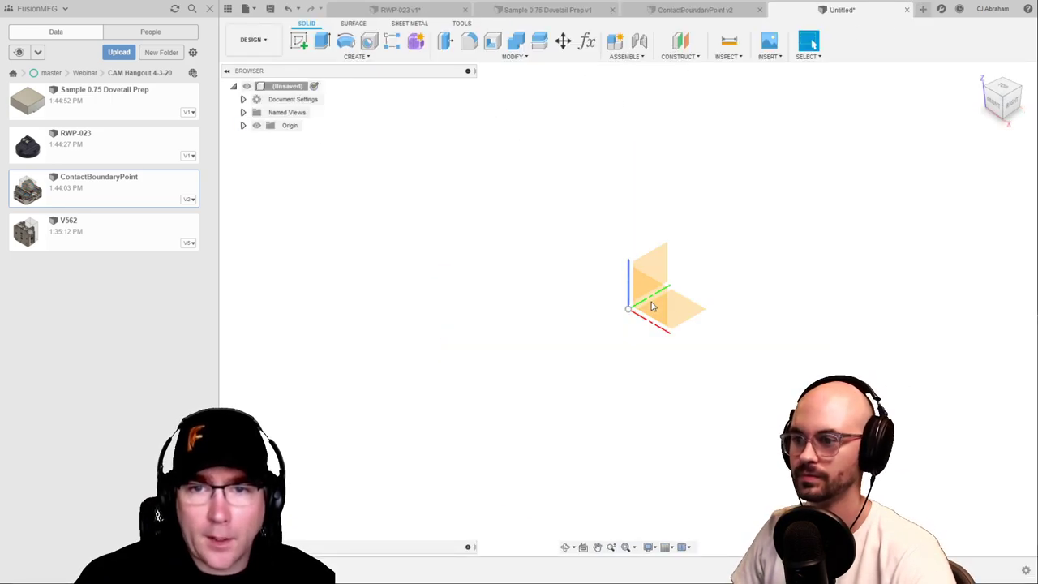
right_click(680, 309)
click(674, 366)
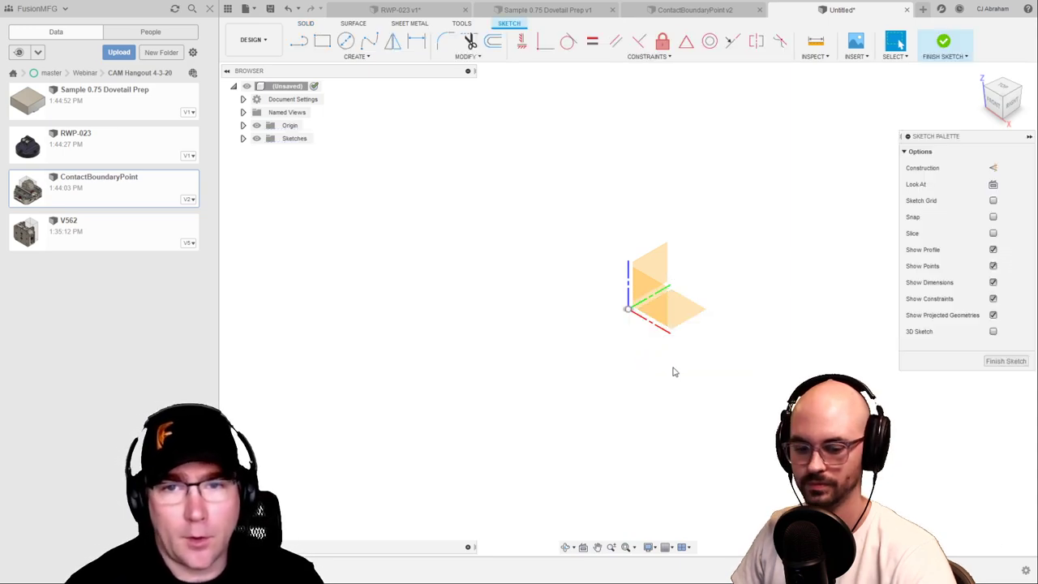
click(993, 186)
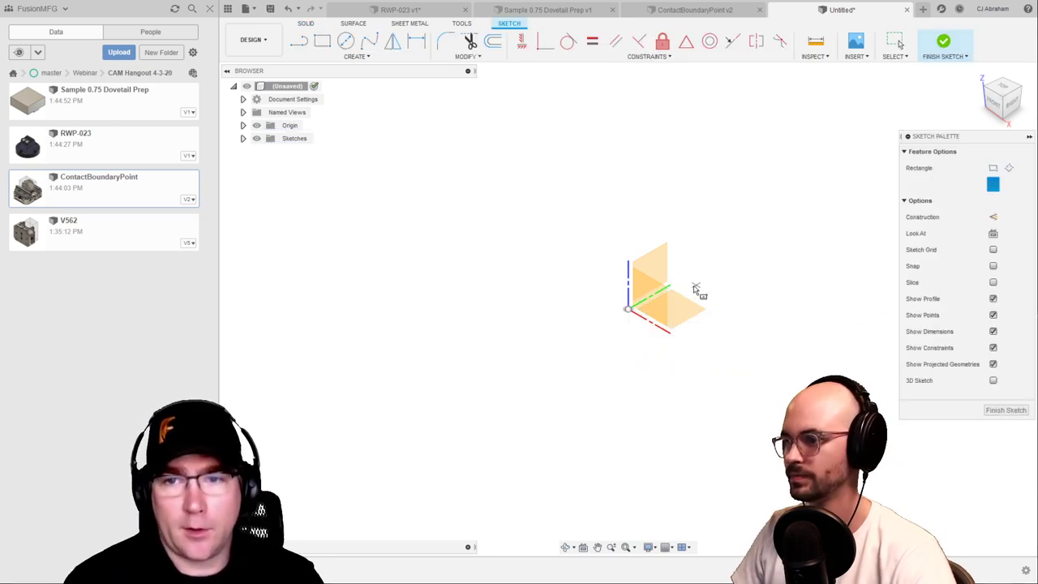
click(629, 310)
text(2)
key(Tab)
text(2)
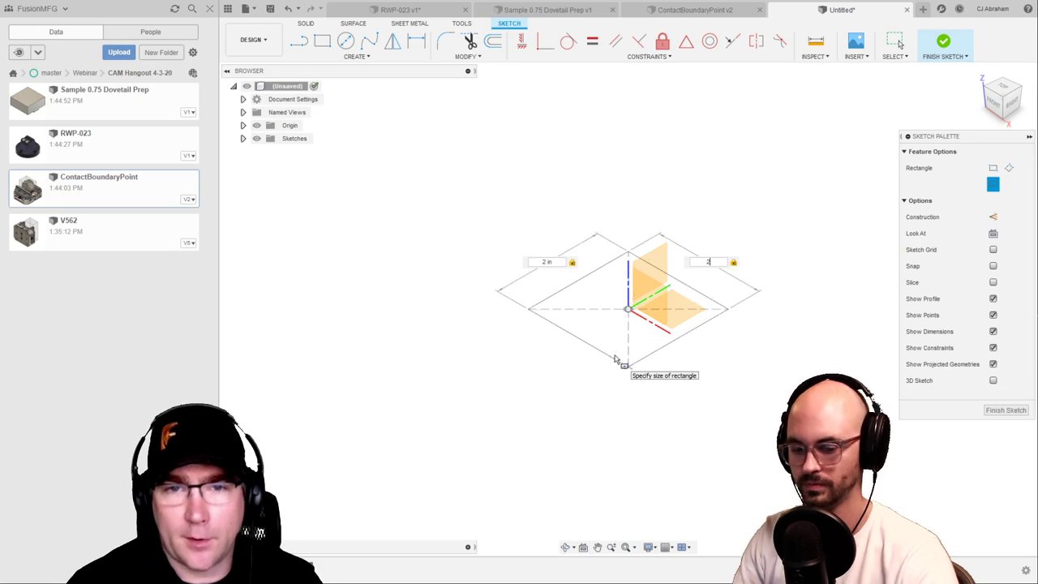
key(Return)
Extrude the square 2 in into a cube
key(e)
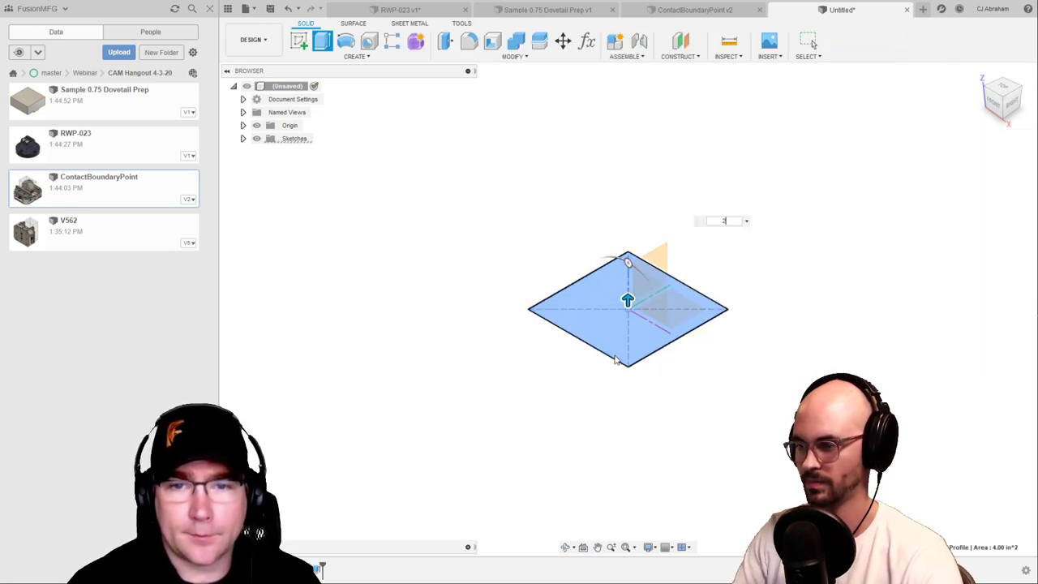
key(Return)
scroll(565, 394, down, 2)
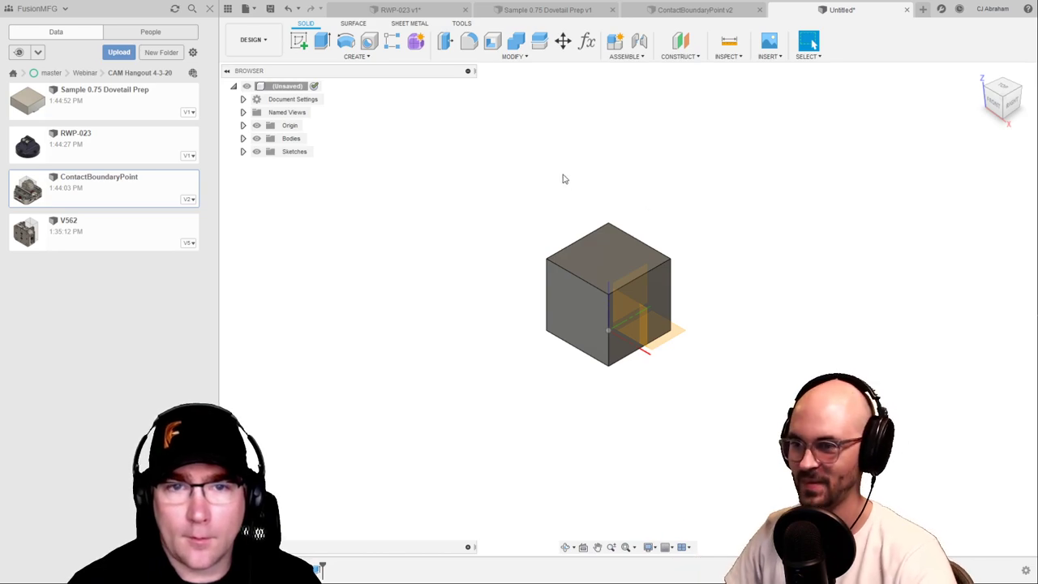
scroll(637, 314, up, 1)
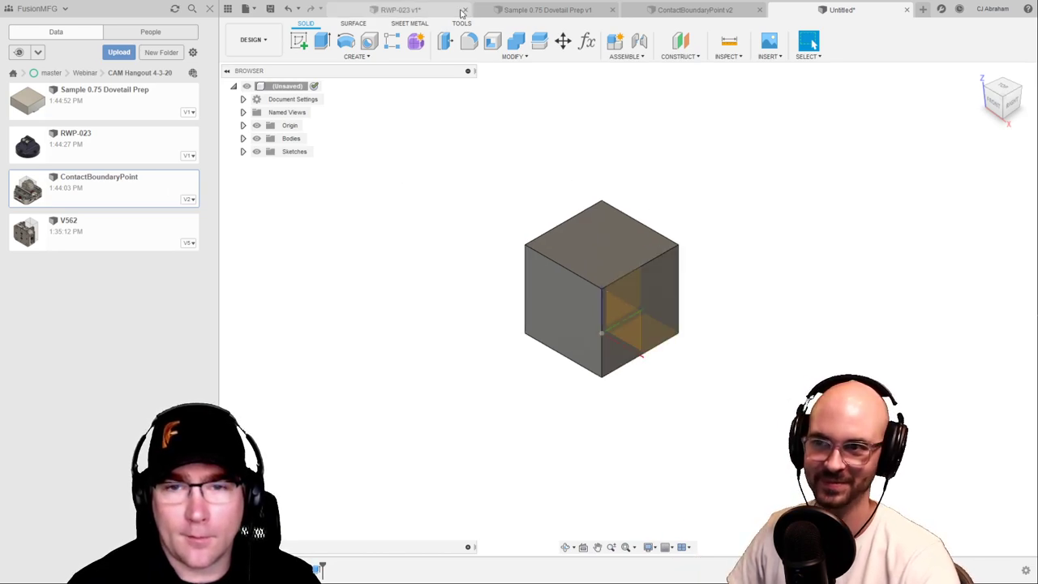
Switch RWP-023 to the Design workspace, then return to the cube design
click(430, 10)
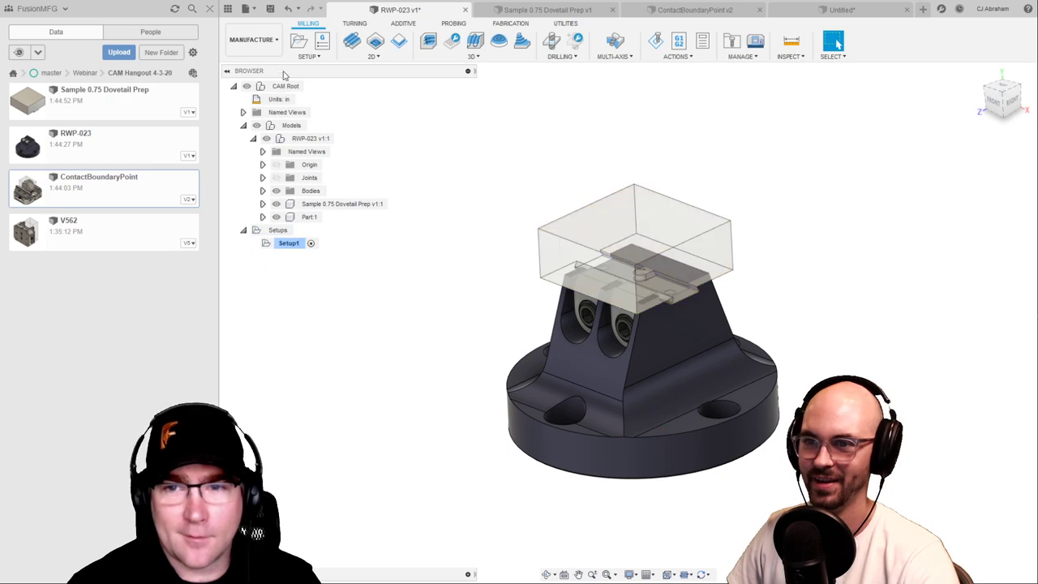
click(253, 38)
click(252, 66)
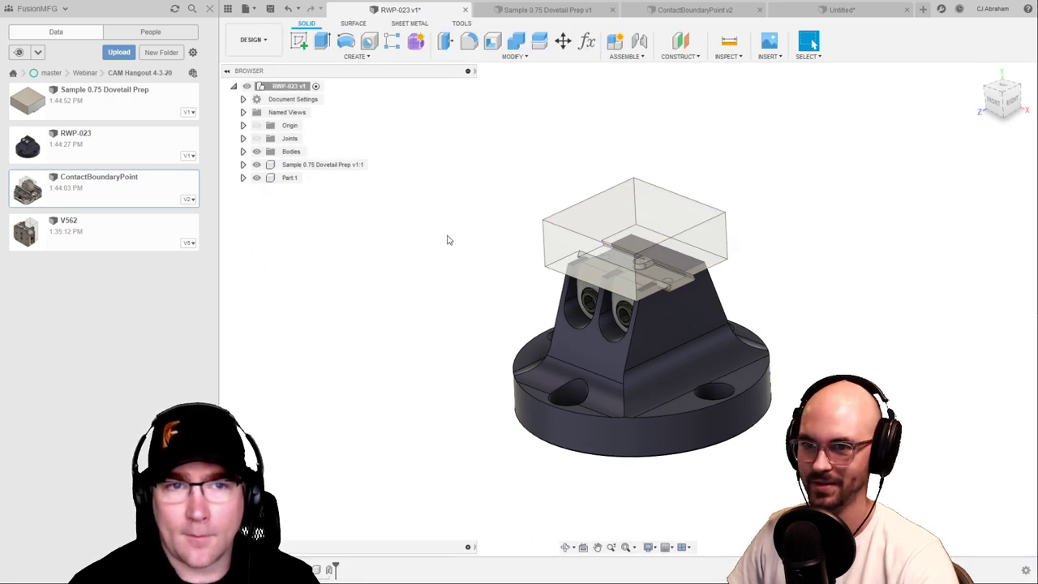
click(844, 10)
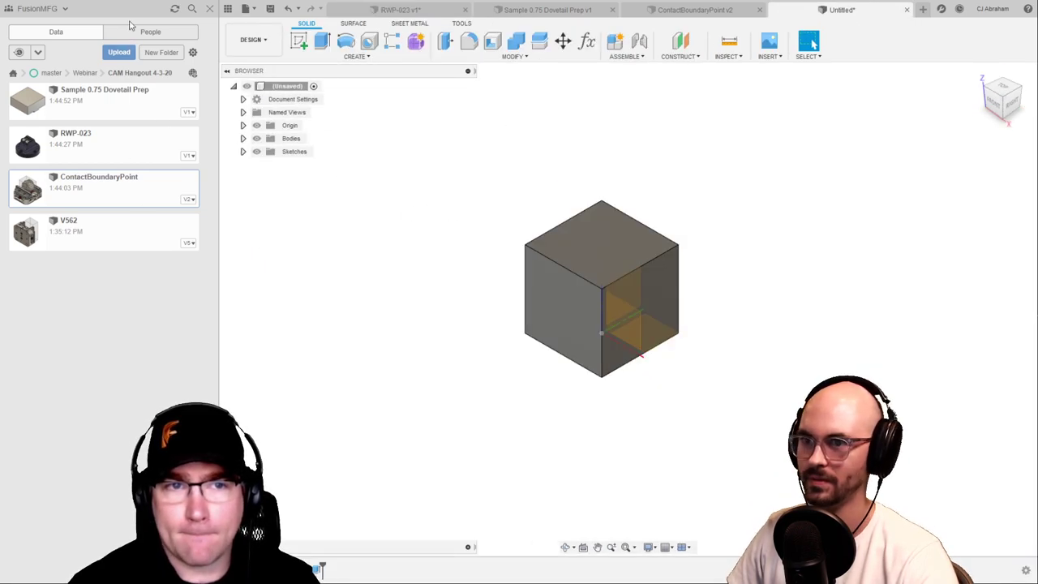
Save the new design as 'cube' and place a copy of it beside the RWP-023 fixture
click(270, 9)
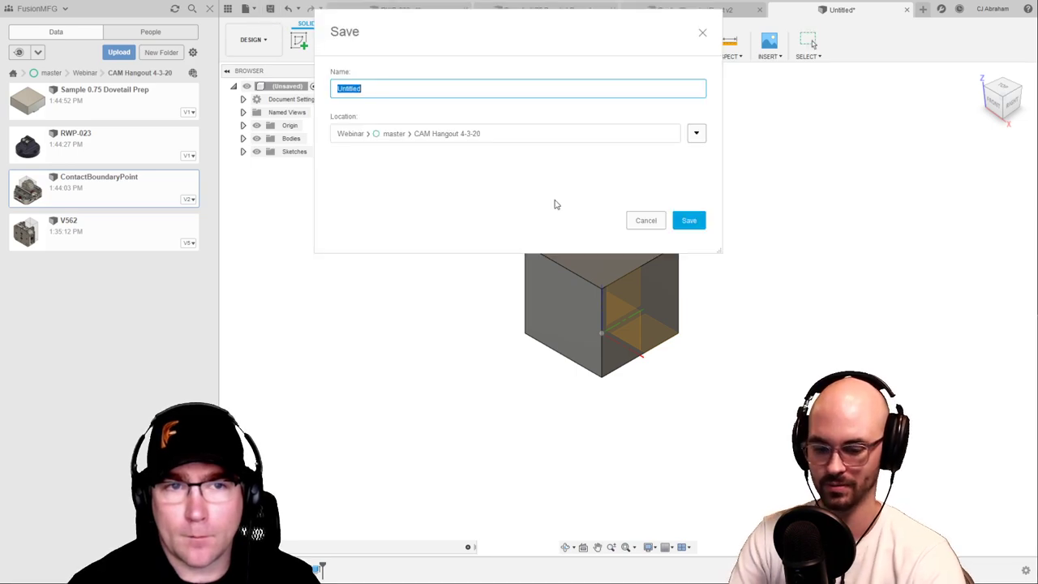
key(Return)
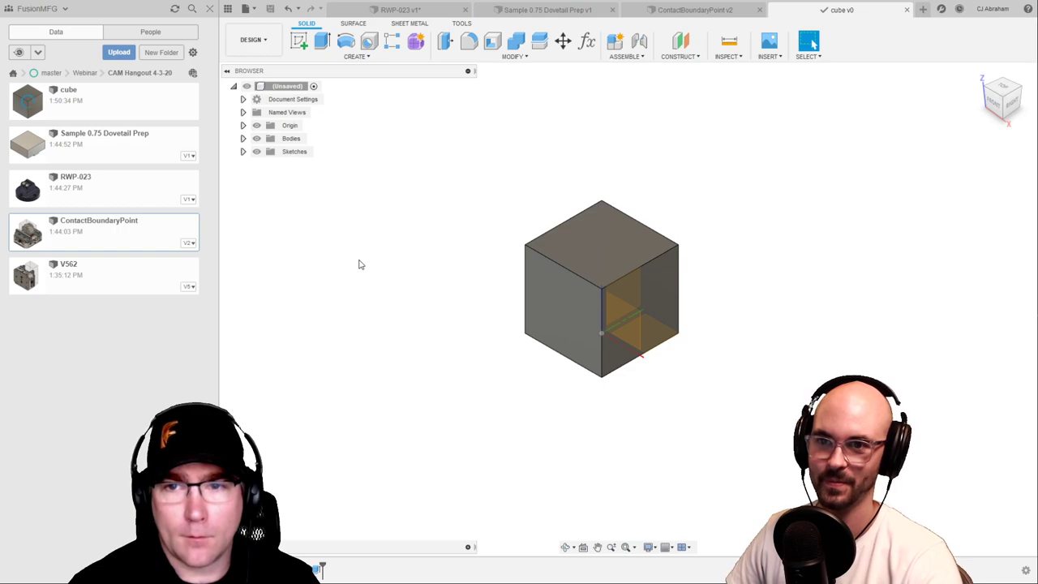
click(398, 10)
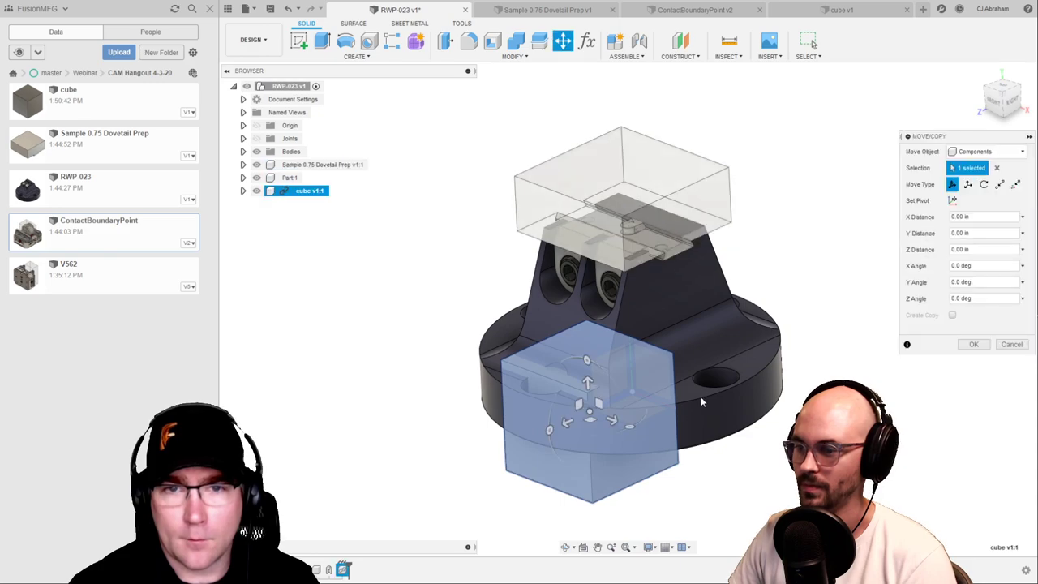
click(976, 343)
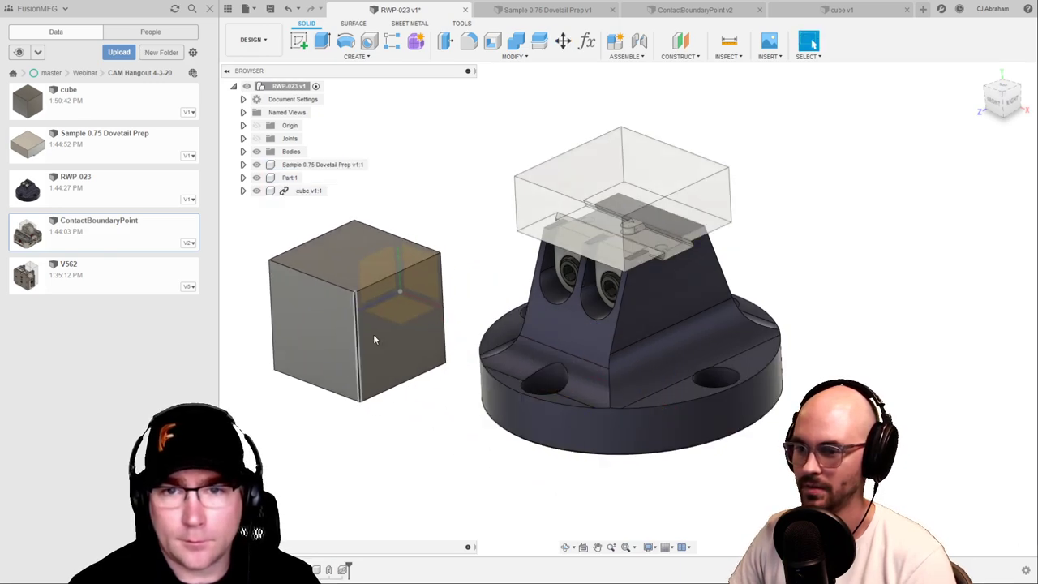
Joint the cube's face to the fixture's stock box, flipped to sit on top
click(639, 41)
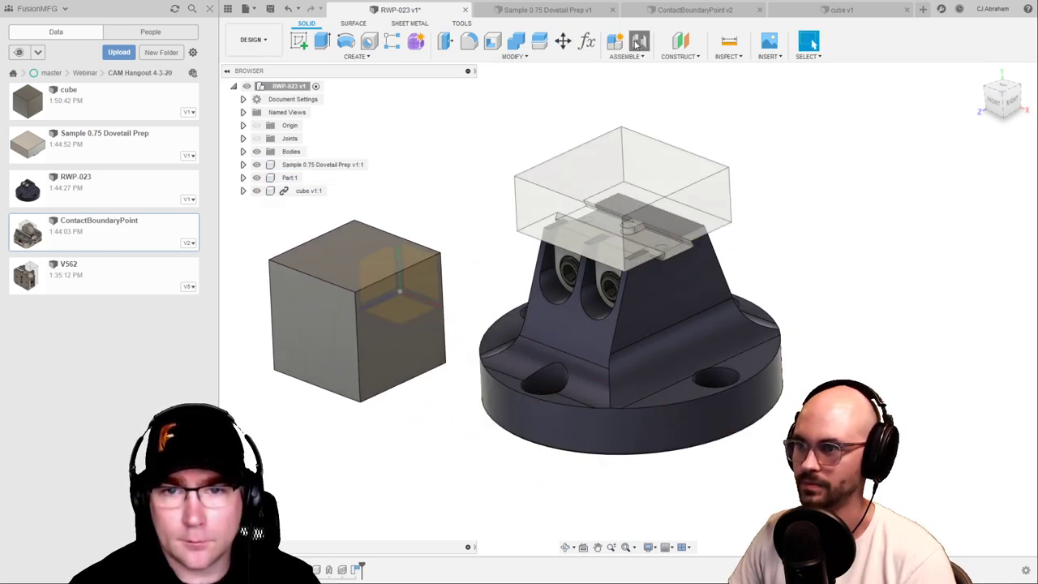
click(356, 260)
click(626, 167)
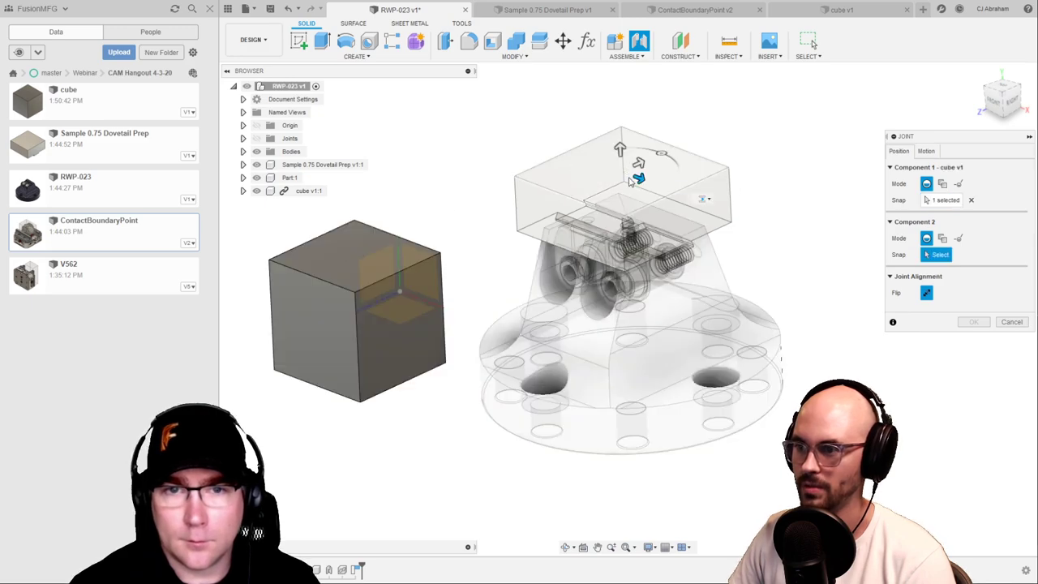
click(927, 357)
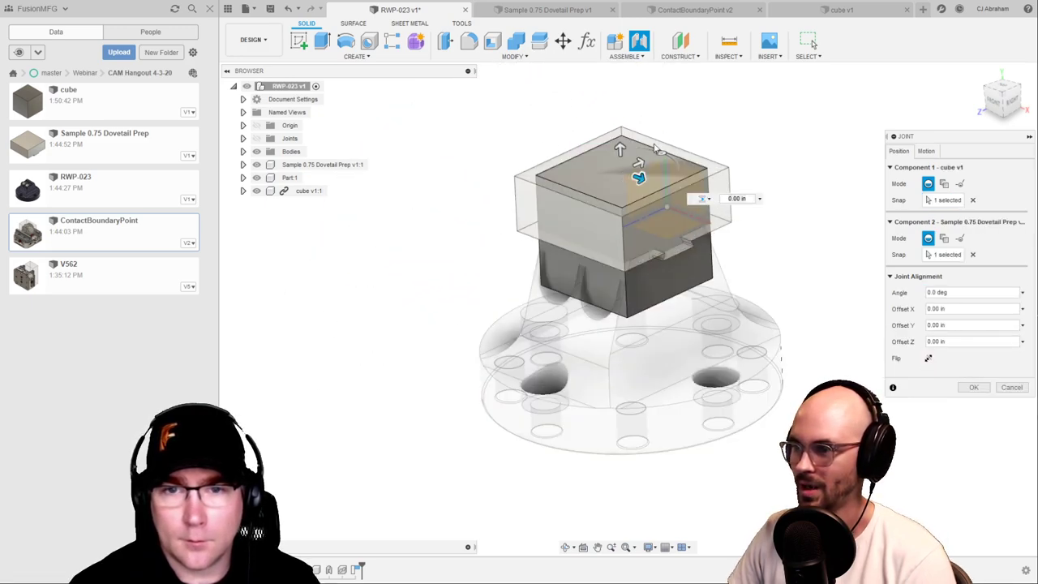
click(973, 387)
scroll(680, 251, down, 2)
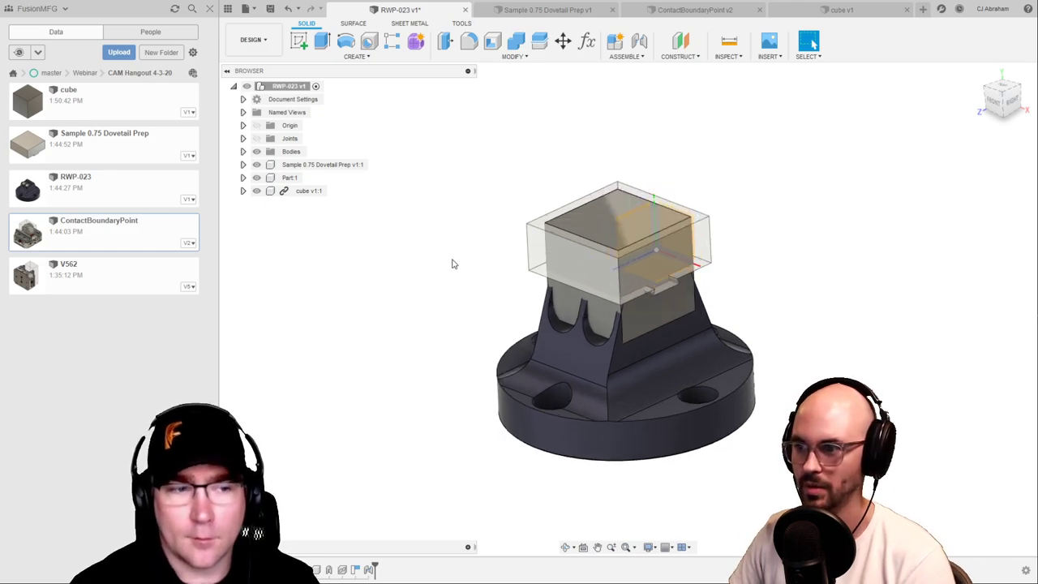
Edit the joint to lower the cube with a Z offset of -0.153 in
right_click(369, 570)
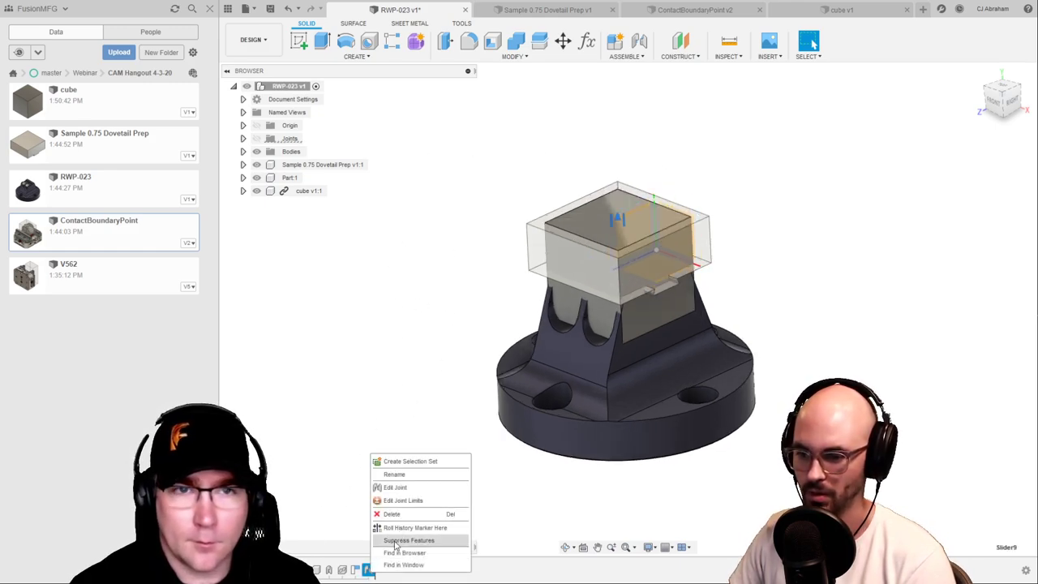
click(397, 488)
drag(616, 197, 616, 205)
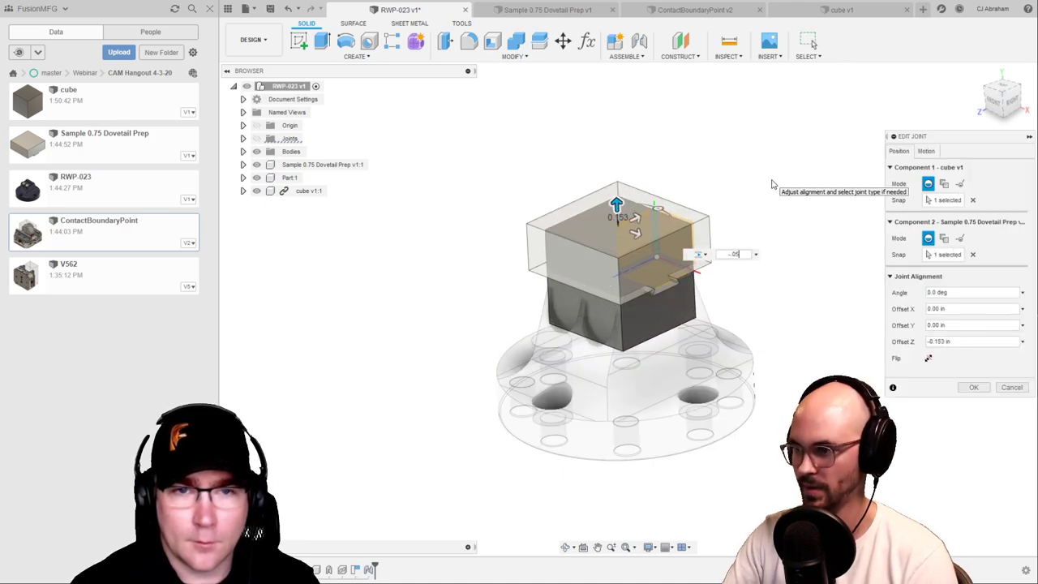
key(Return)
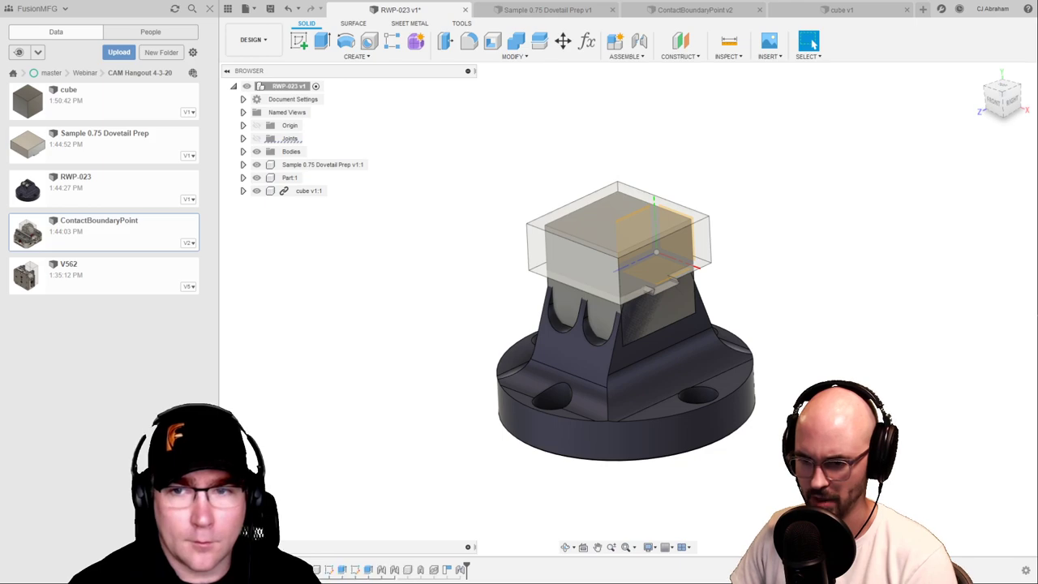
Edit the stock box sketch dimensions in the timeline so the box grows taller around the cube
click(354, 572)
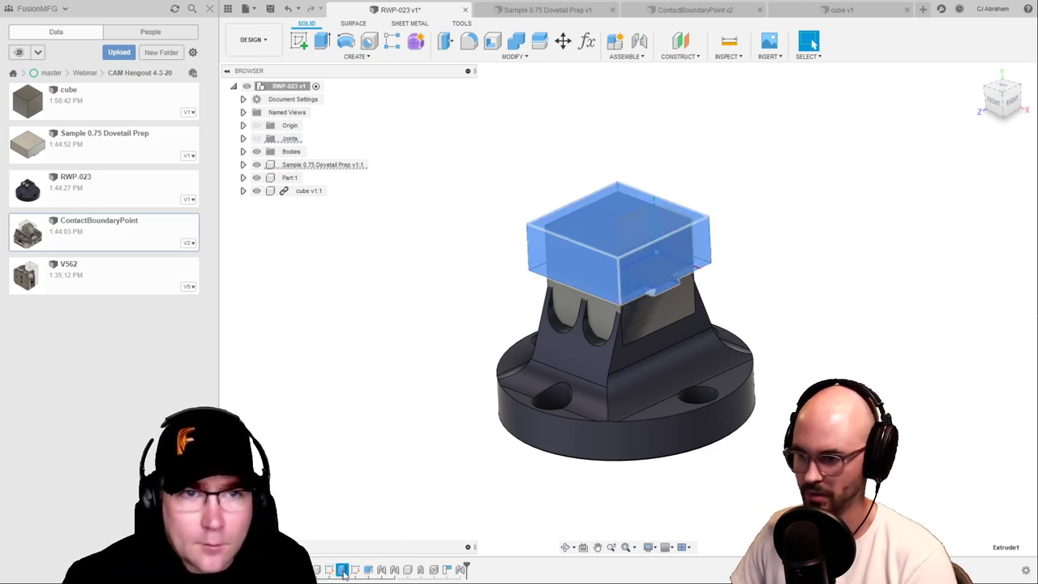
right_click(354, 571)
click(373, 470)
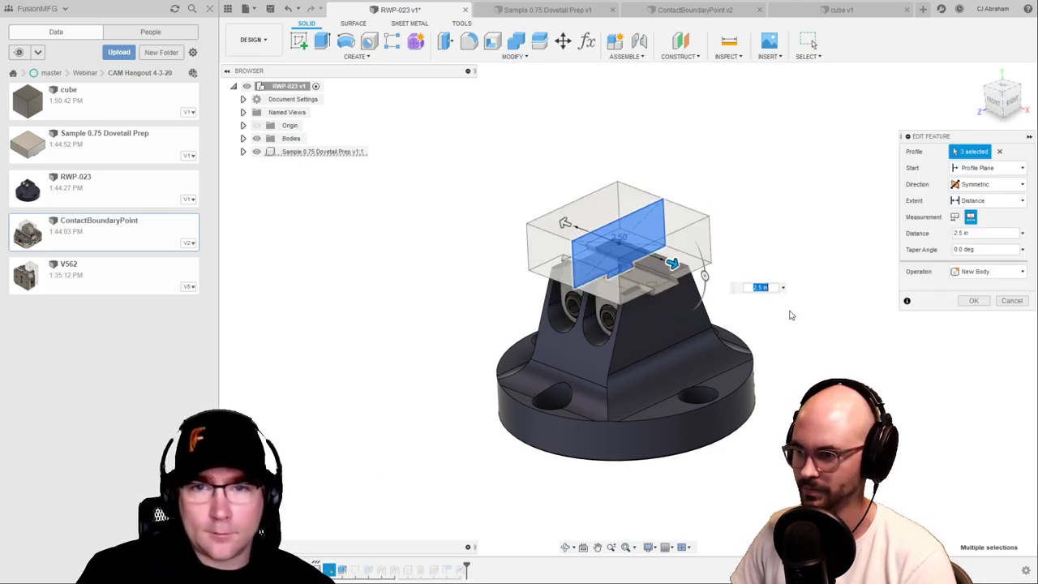
click(1011, 301)
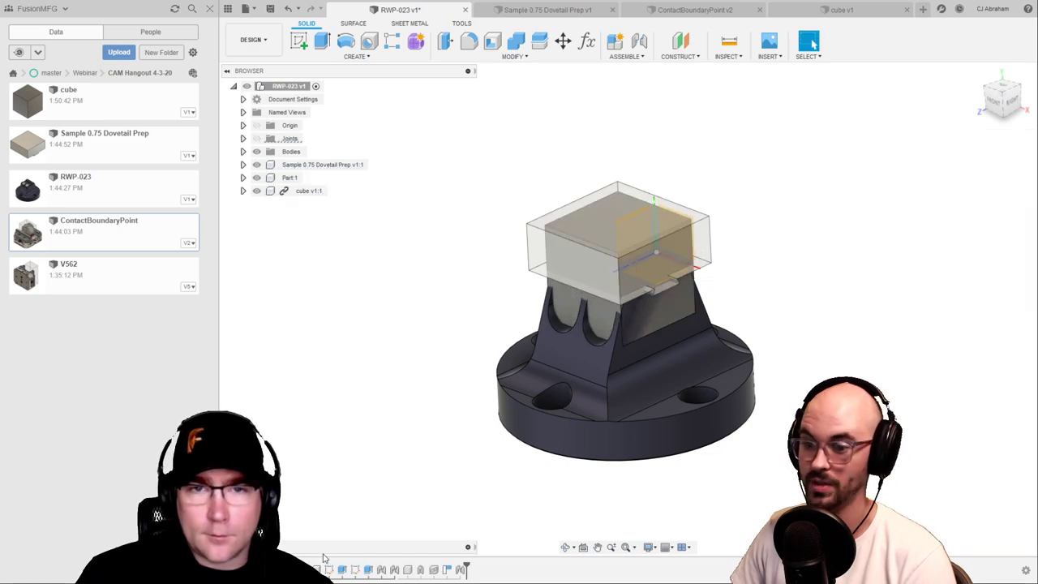
right_click(333, 570)
click(363, 460)
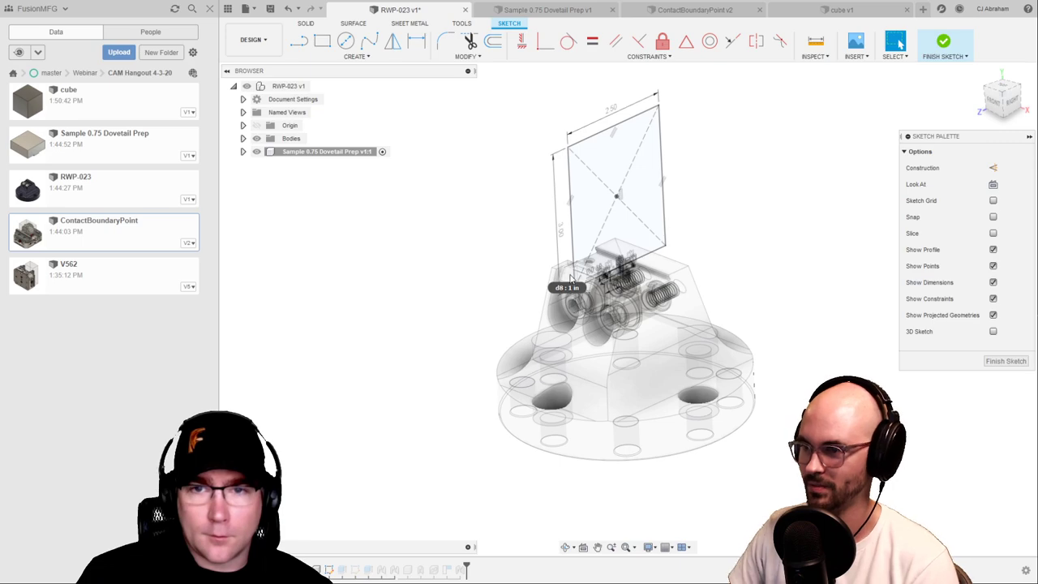
click(942, 45)
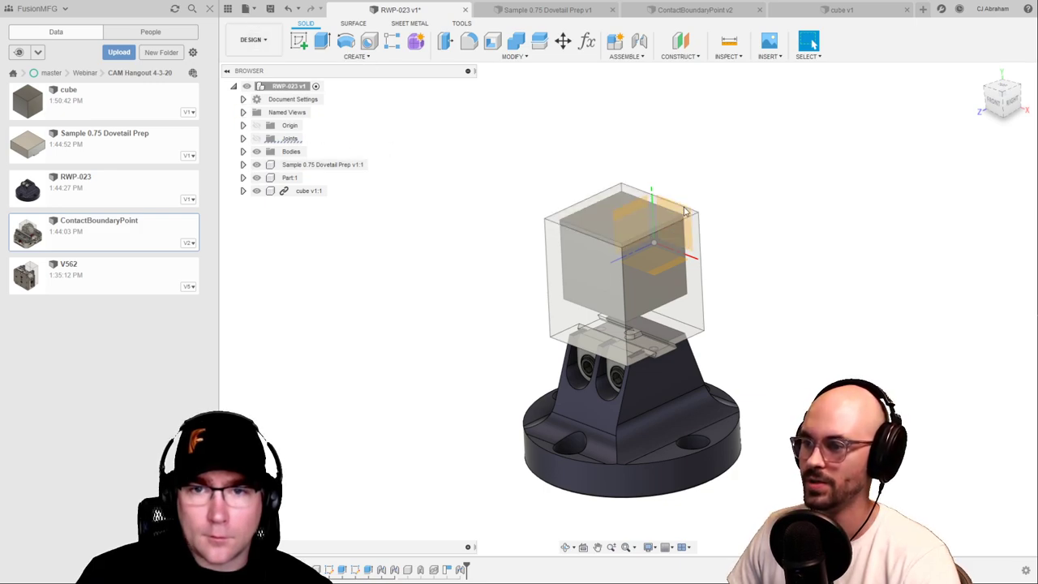
Inspect the cube's XY plane and component contents in the RWP-023 assembly
click(688, 233)
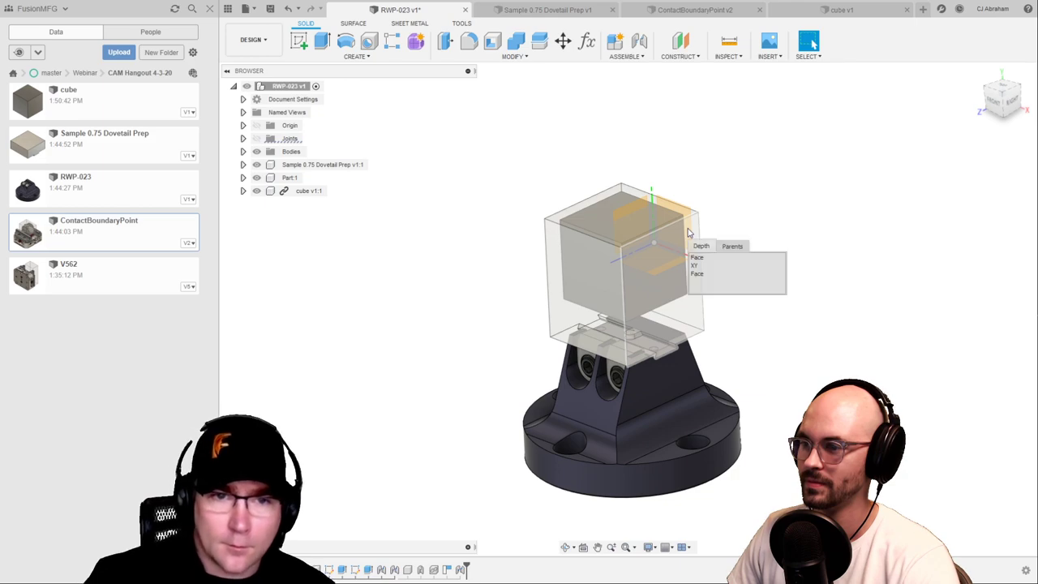
click(699, 259)
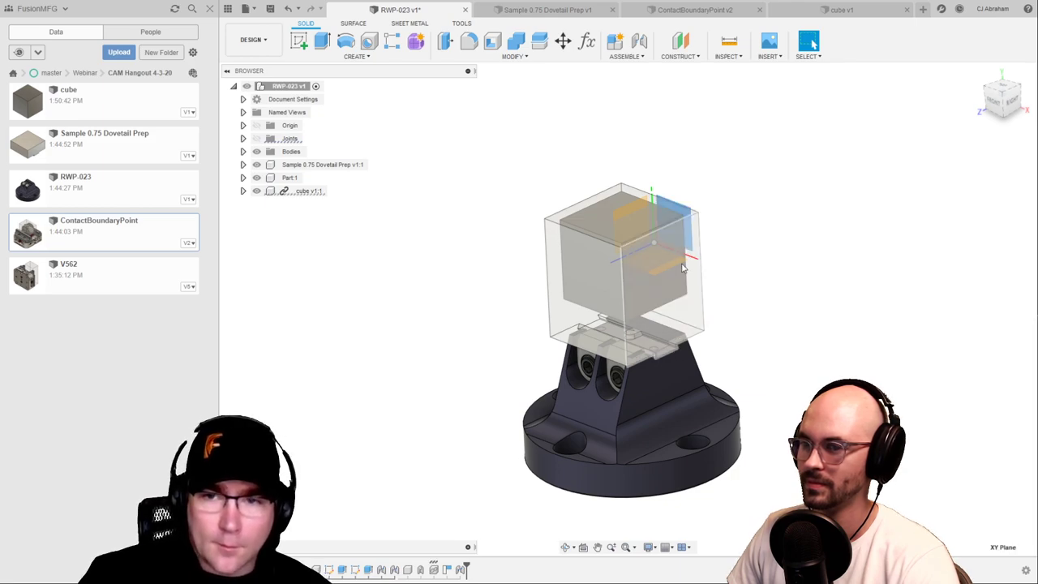
click(243, 191)
click(294, 247)
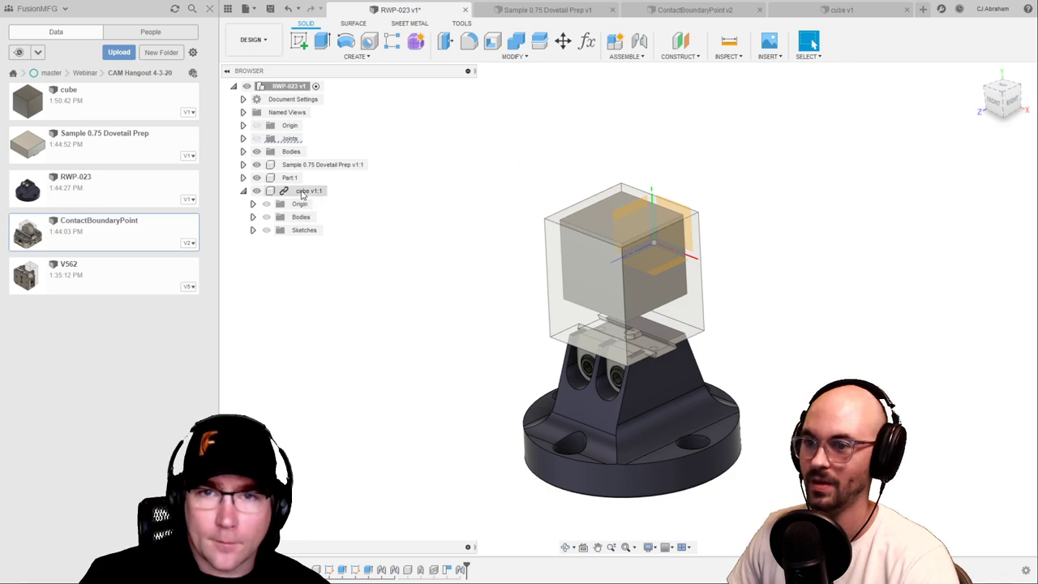
Hide the cube design's origin, save a new version, and return to RWP-023
click(862, 12)
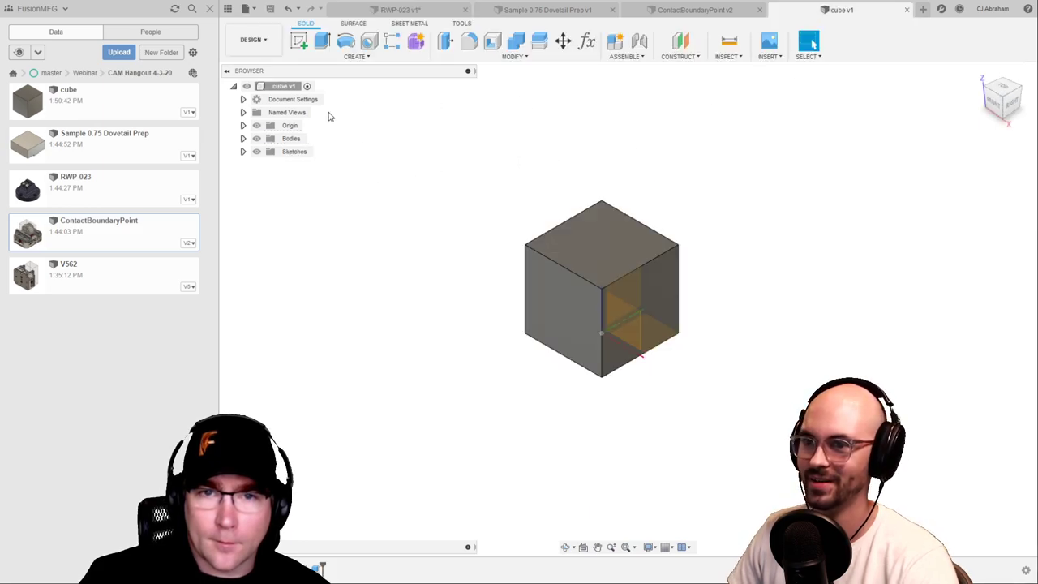
click(257, 125)
click(270, 11)
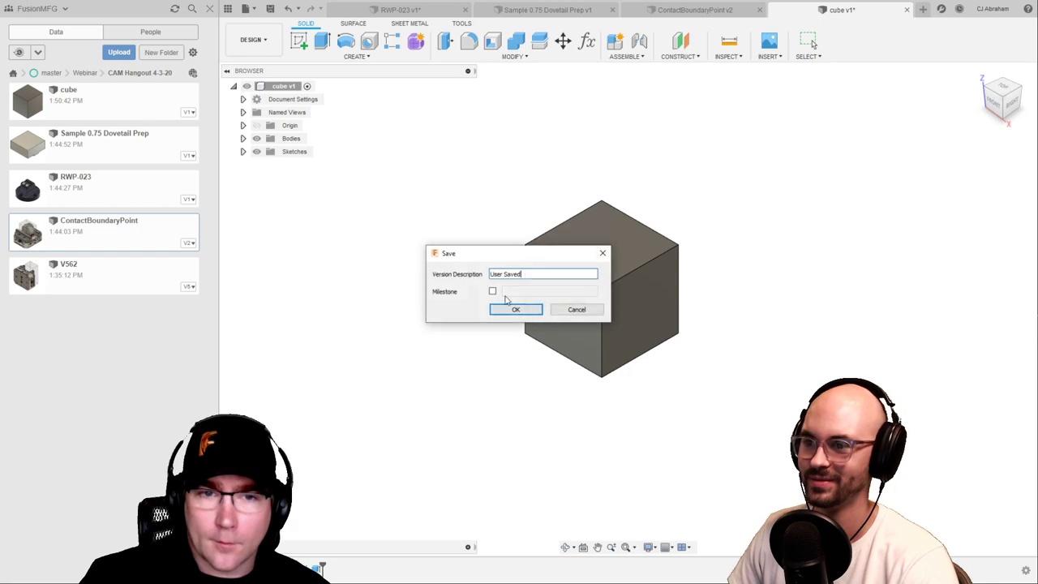
key(Return)
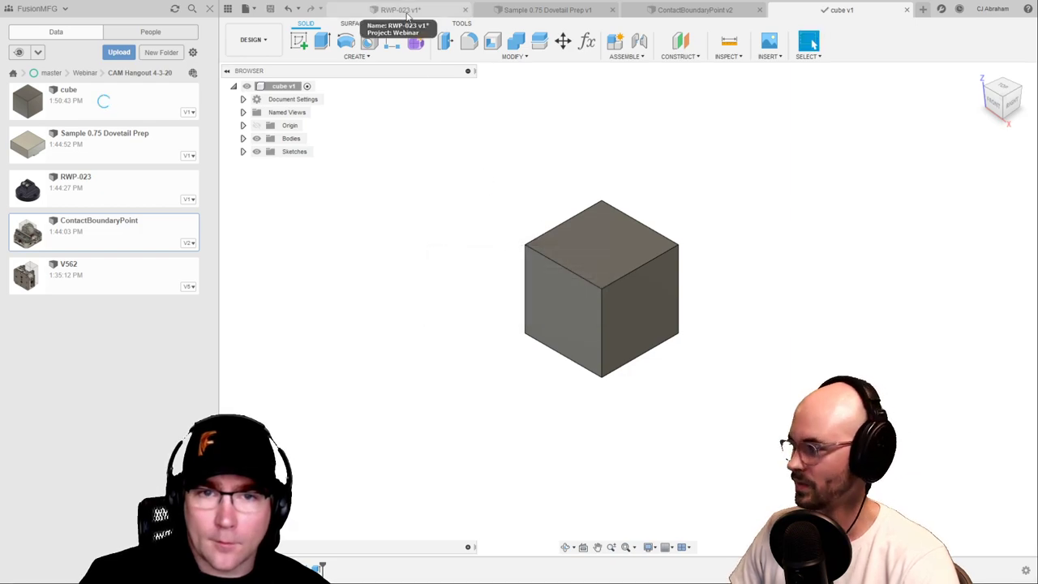
click(407, 12)
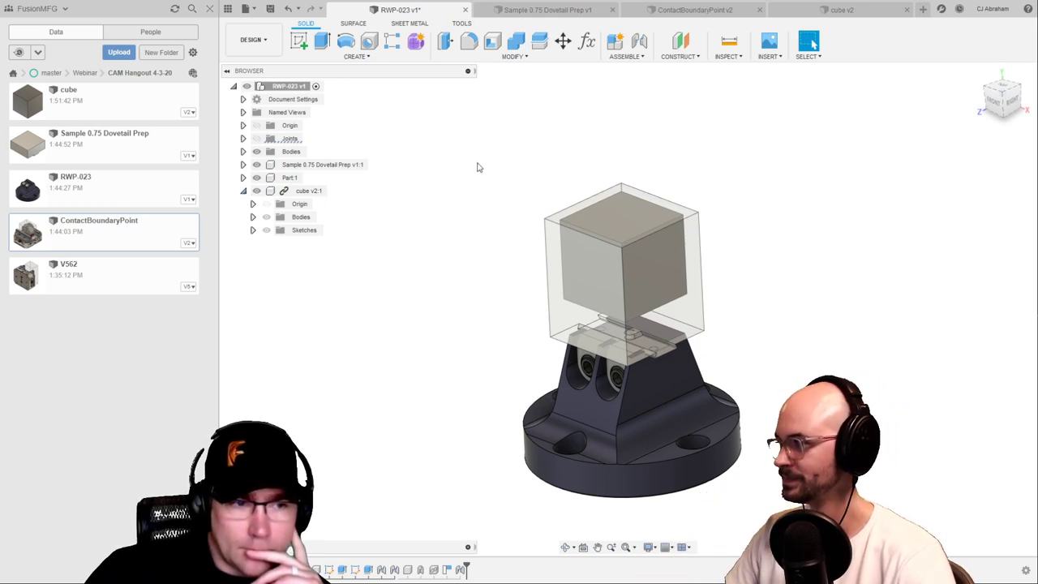
Open Setup1 in Manufacture, cancel the edit, and go back to the Design workspace
click(252, 39)
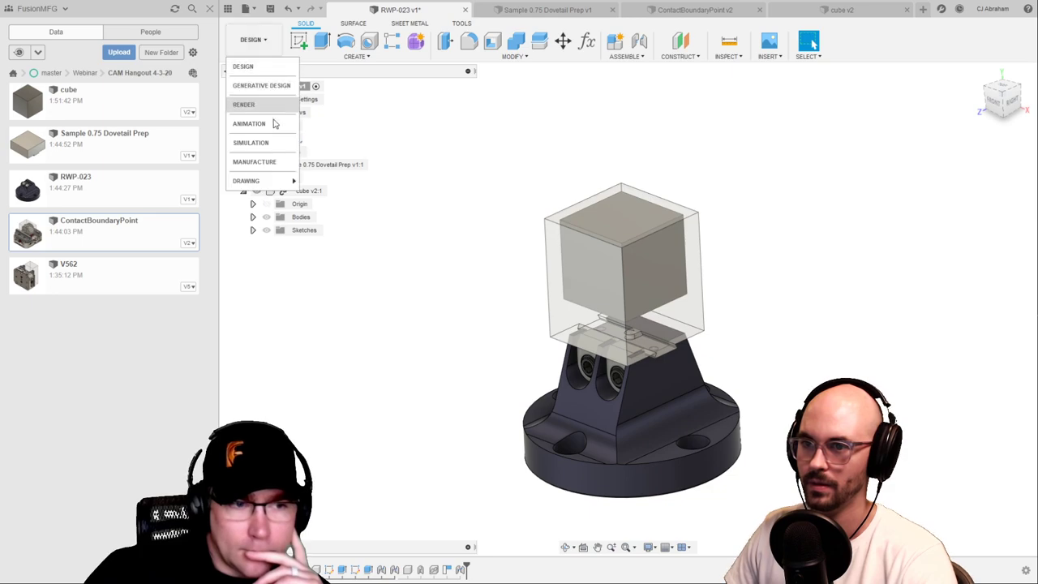
click(268, 160)
double_click(288, 308)
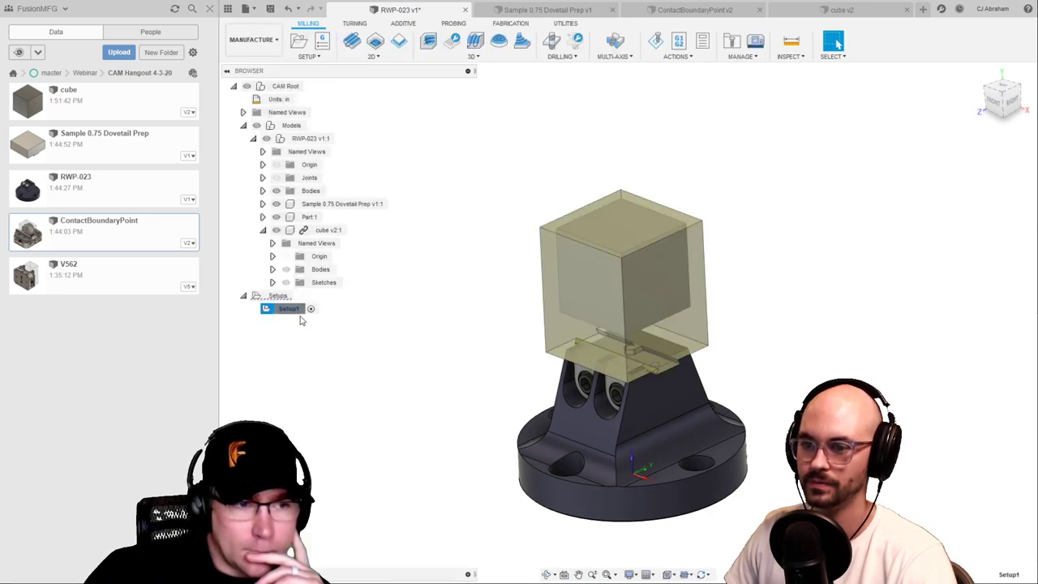
click(1011, 454)
click(251, 39)
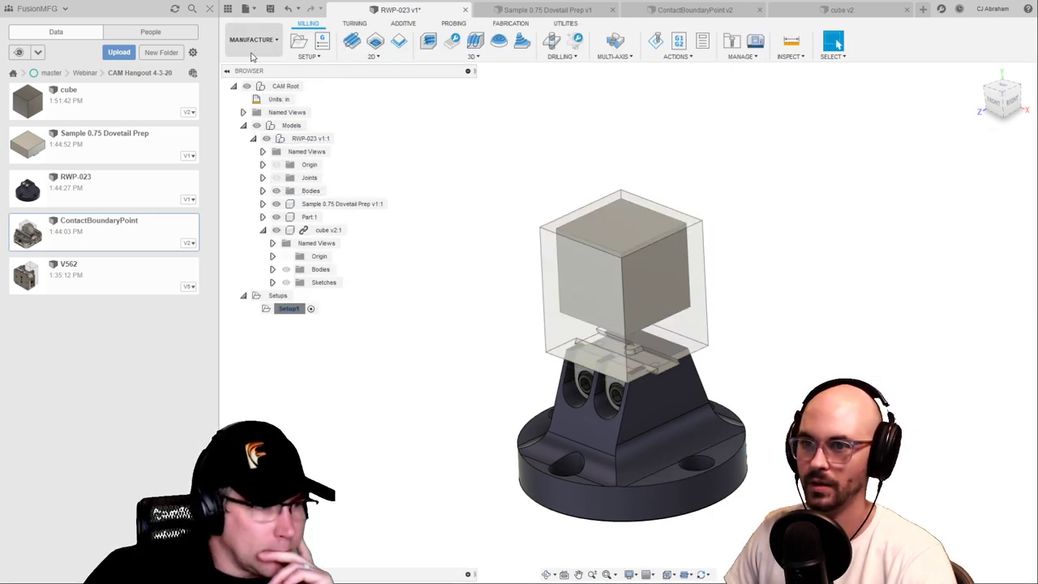
click(254, 72)
Move cube v2:1 into Part:1, verify the nesting, and return to Manufacture
click(243, 192)
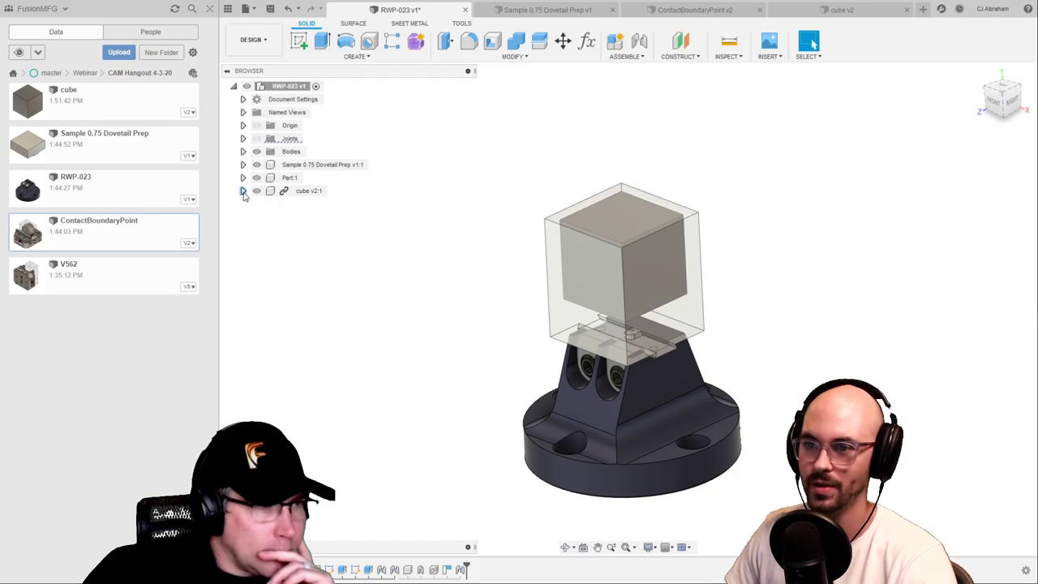
drag(308, 197, 289, 185)
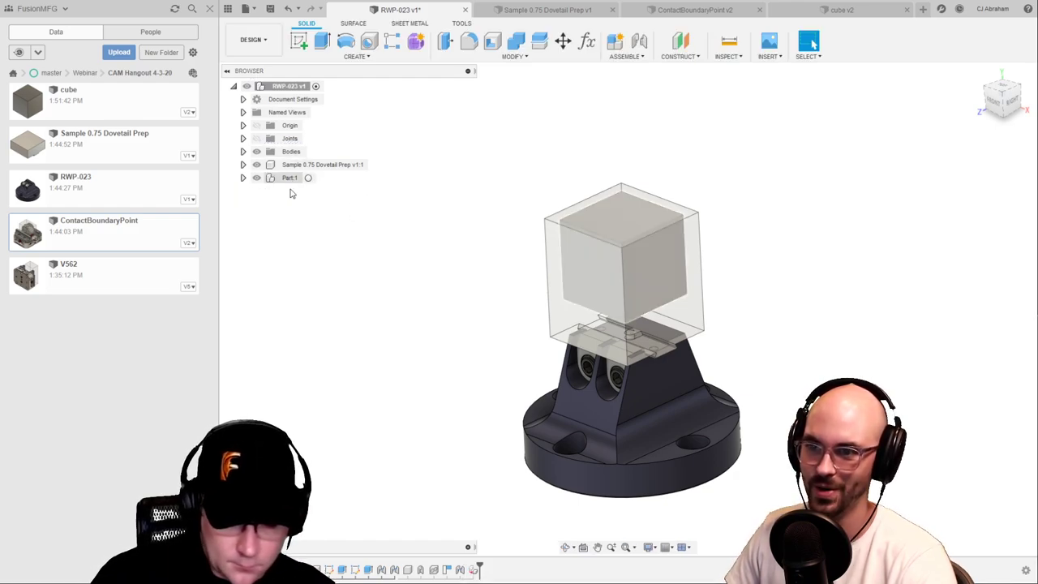
click(244, 178)
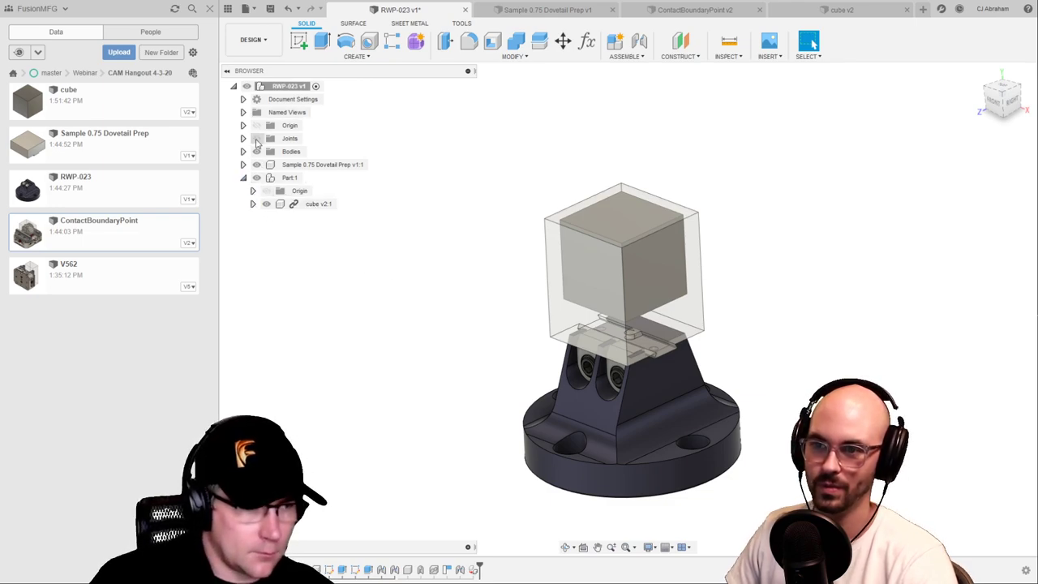
click(289, 178)
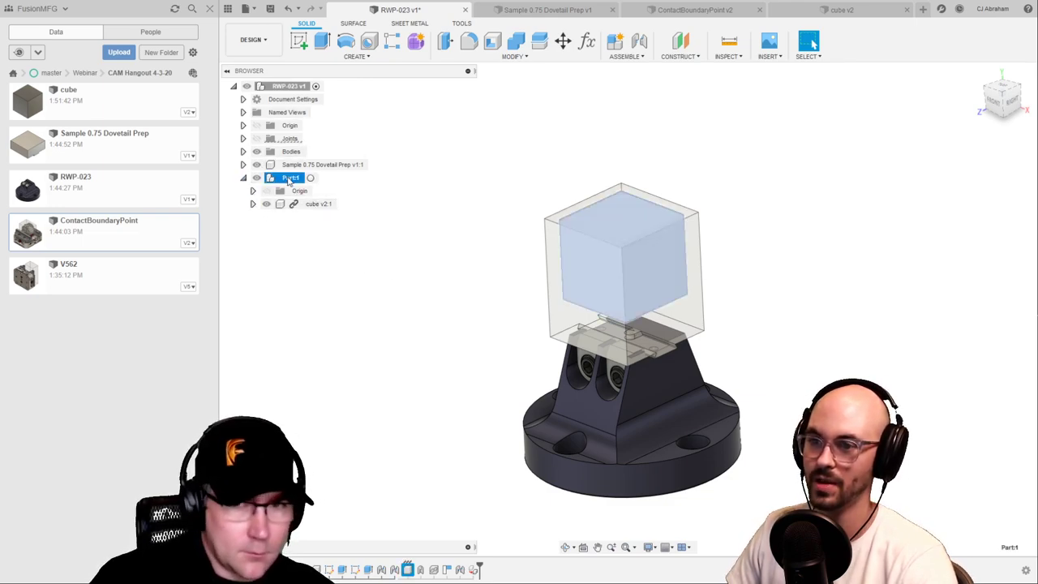
click(298, 280)
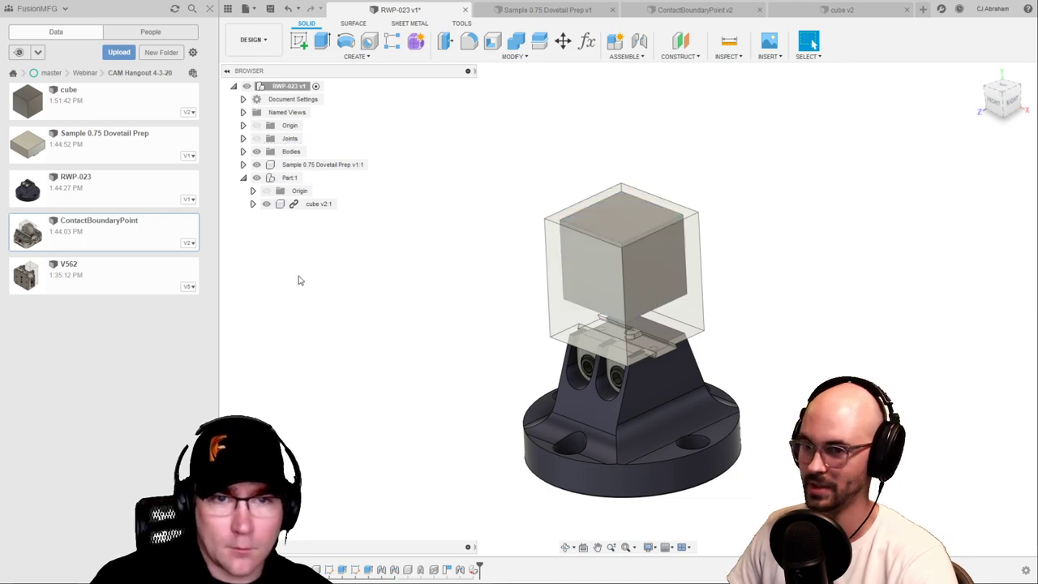
click(317, 203)
click(321, 311)
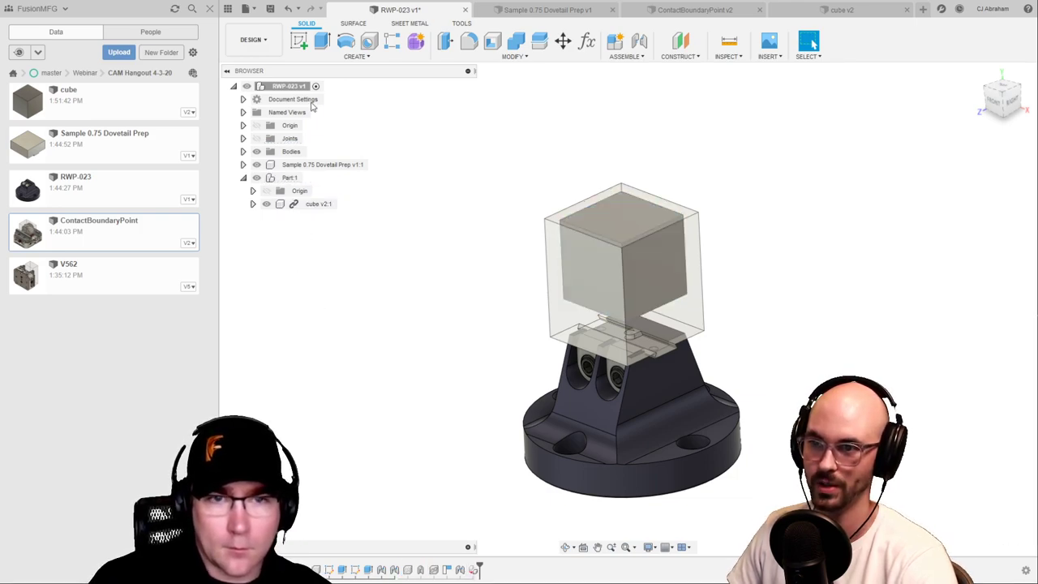
click(253, 40)
click(254, 161)
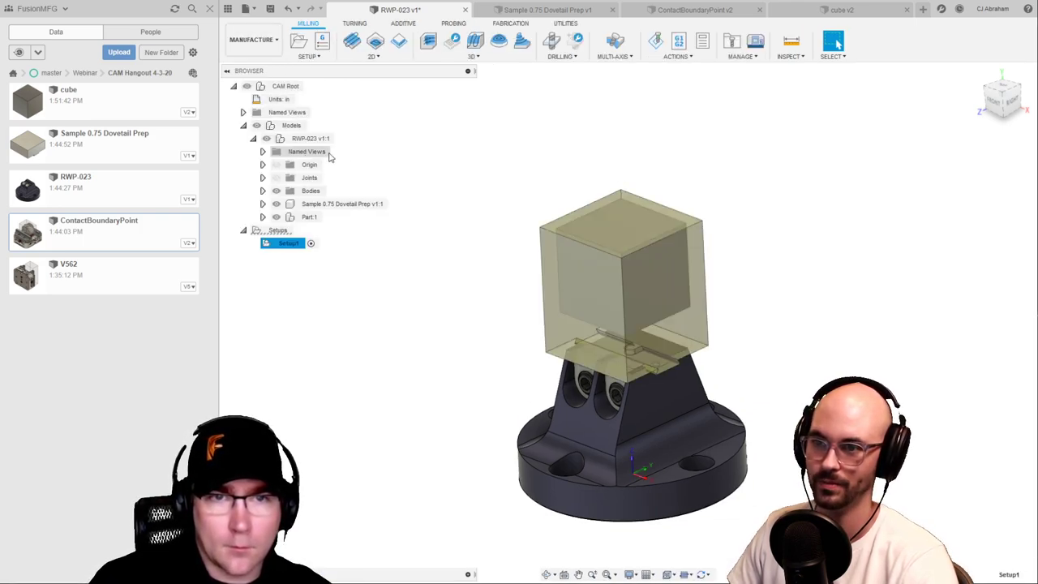
Edit Setup1 so that Part:1 is the machined model
right_click(296, 244)
click(311, 253)
click(917, 403)
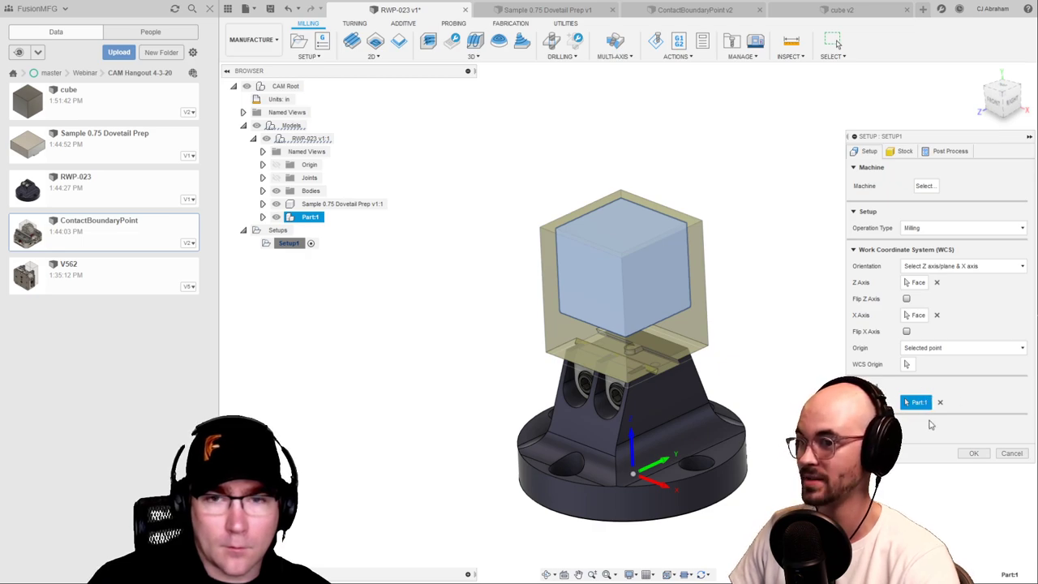
click(974, 454)
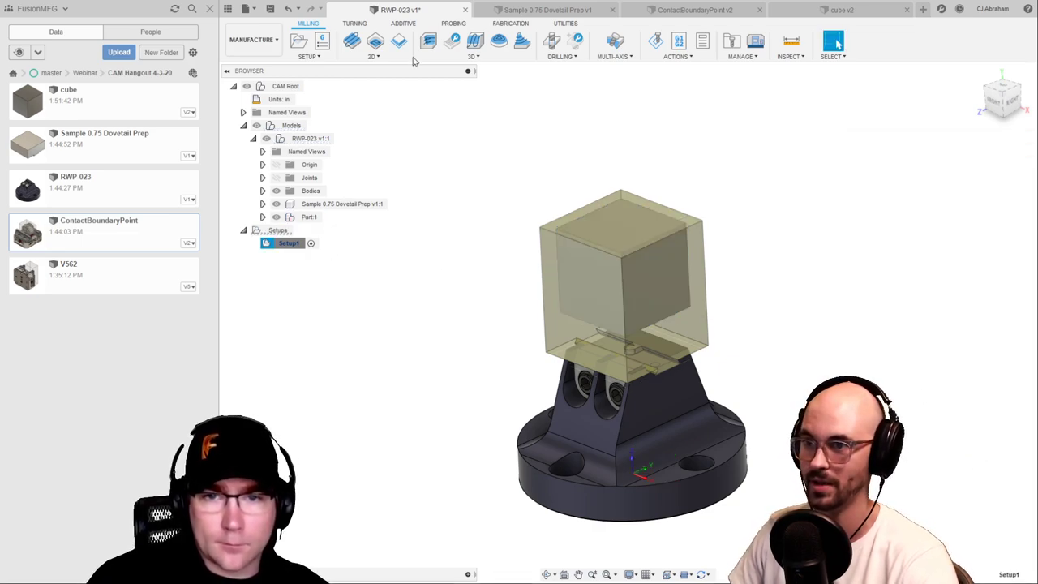
Add an Adaptive Clearing toolpath using the 1/2" flat endmill
click(464, 56)
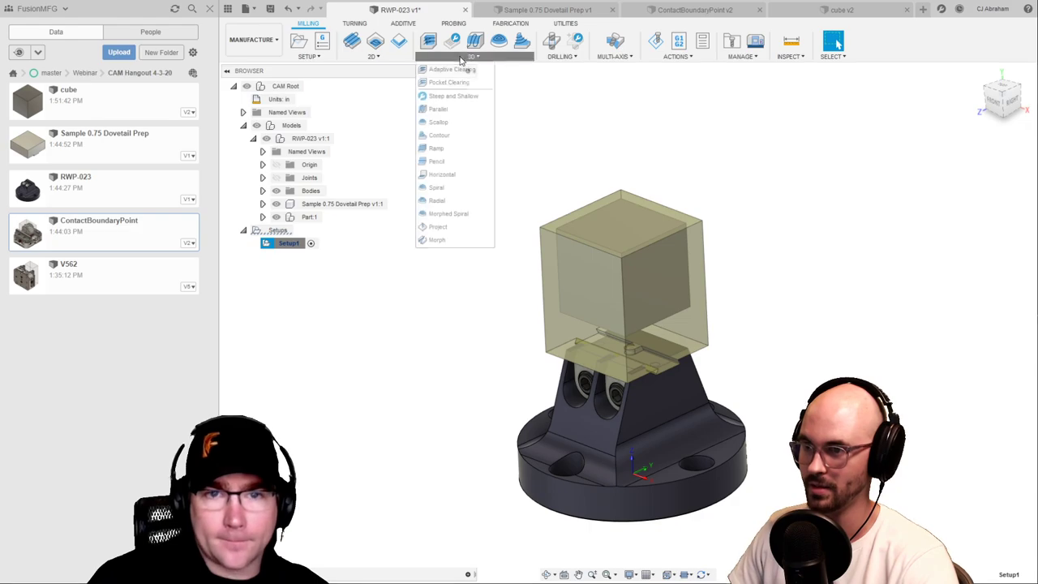
click(467, 70)
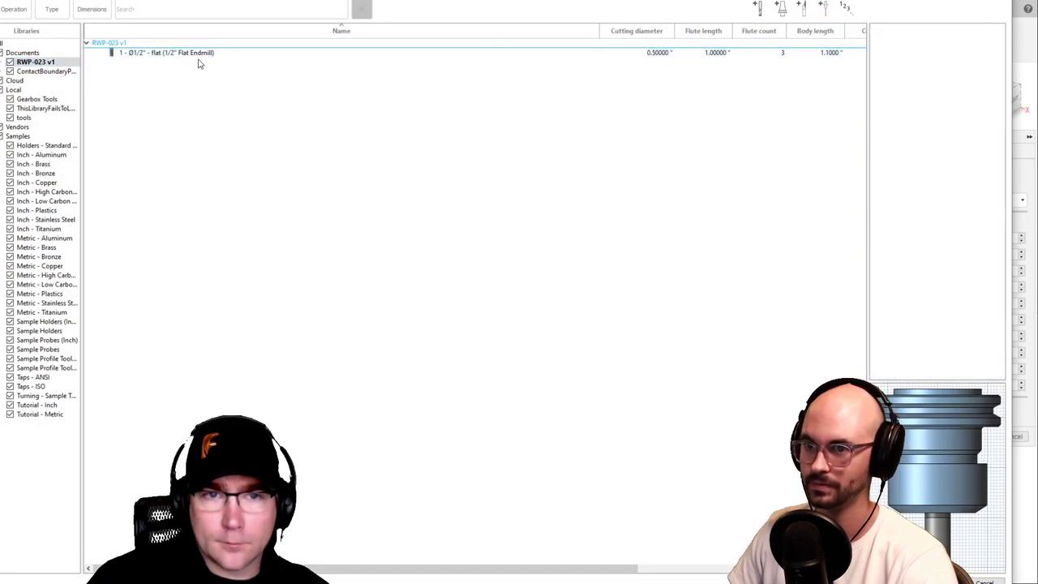
double_click(194, 55)
click(975, 452)
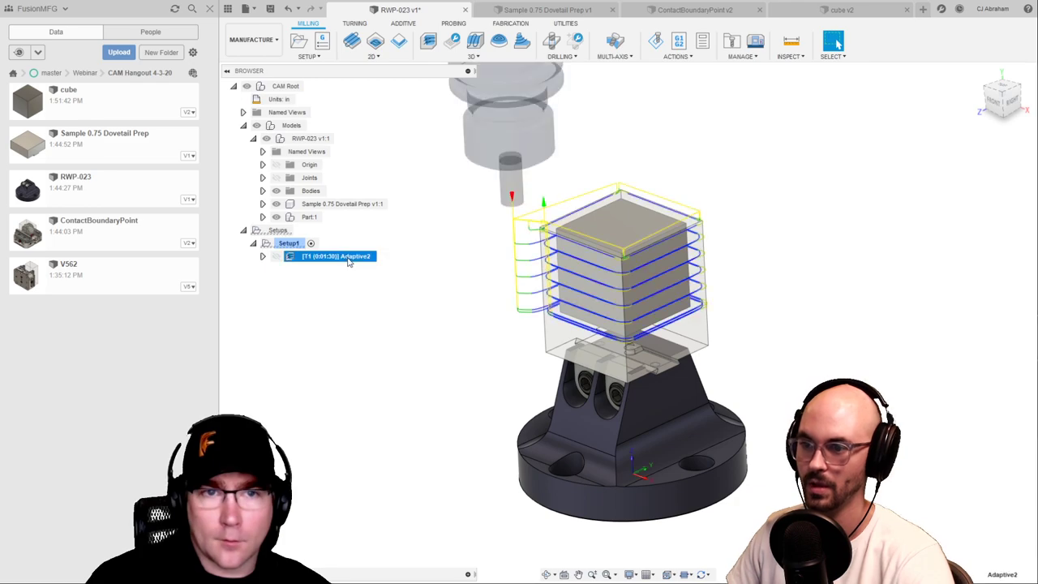
shift+middle_drag(827, 333, 823, 311)
Save RWP-023 as a new version and switch back to the Design workspace
click(487, 325)
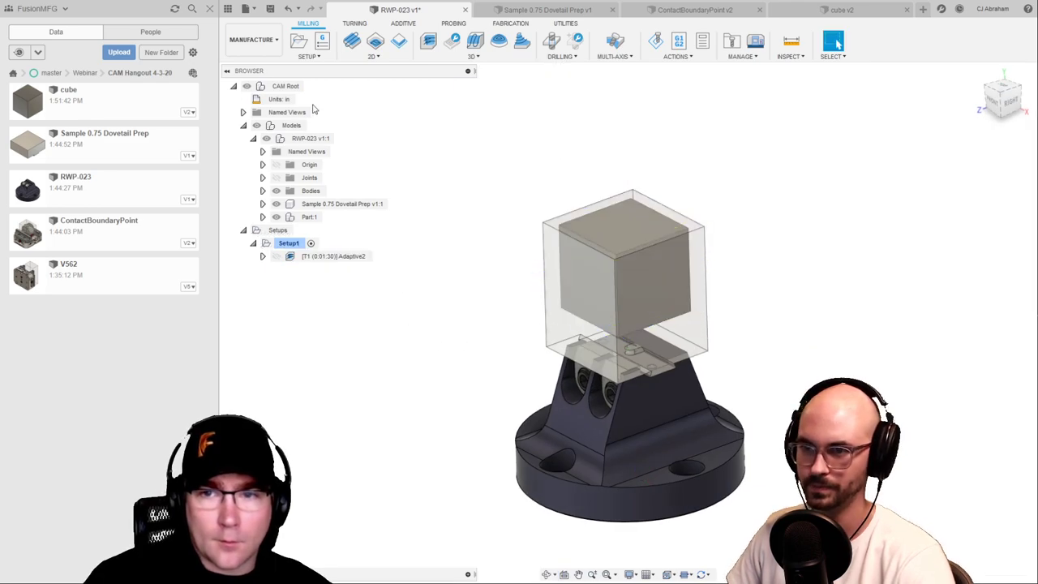
click(272, 10)
click(499, 311)
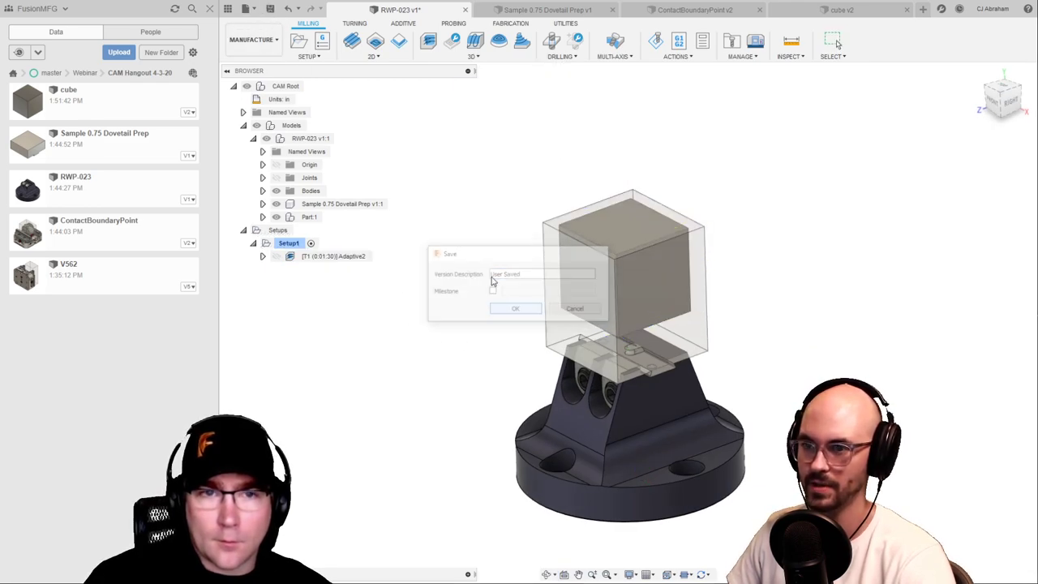
click(253, 40)
click(245, 67)
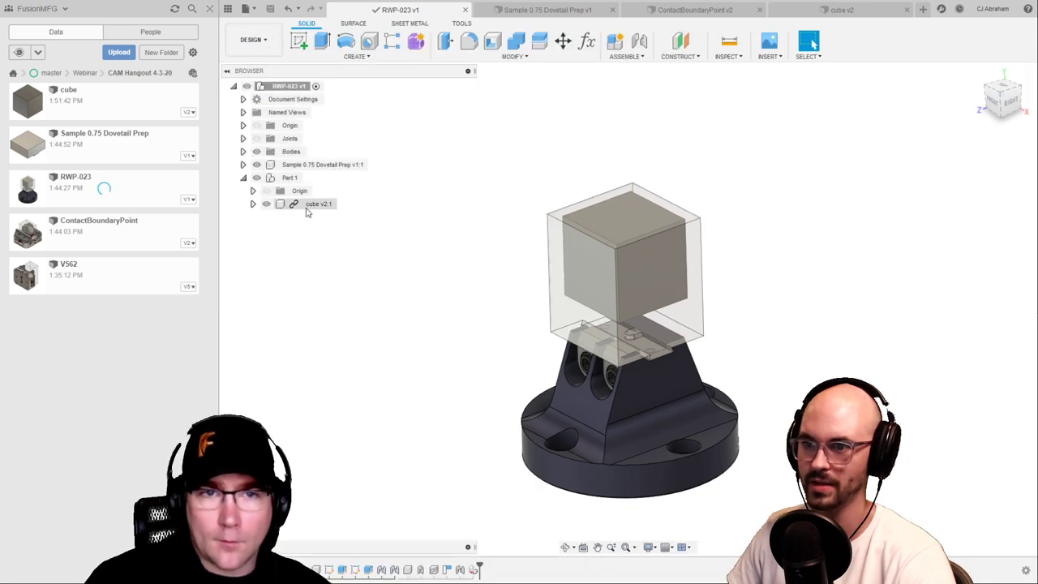
Apply an action to cube v2:1 and save the RWP-023 design again
right_click(310, 205)
click(334, 431)
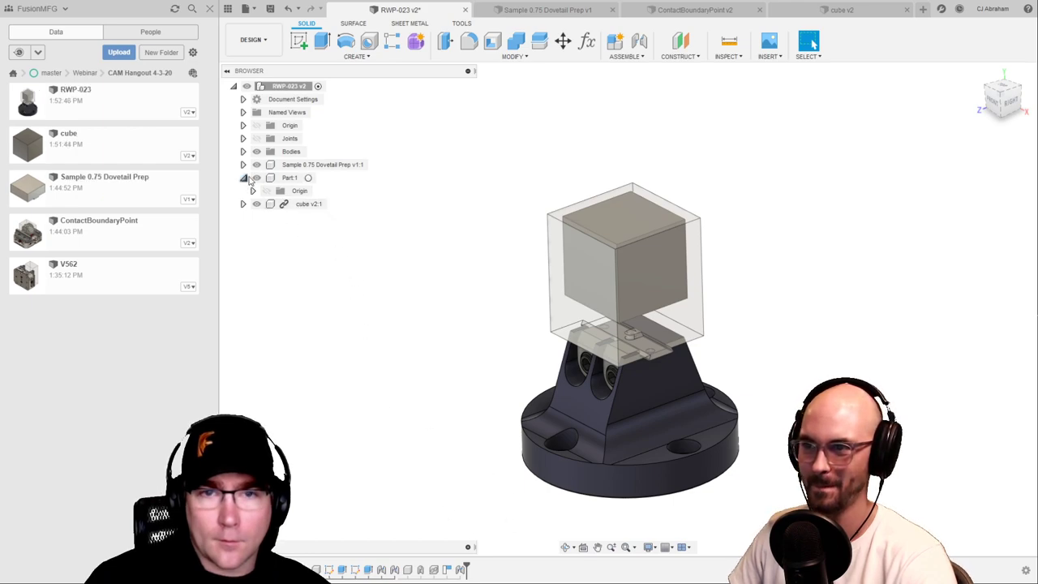
click(270, 8)
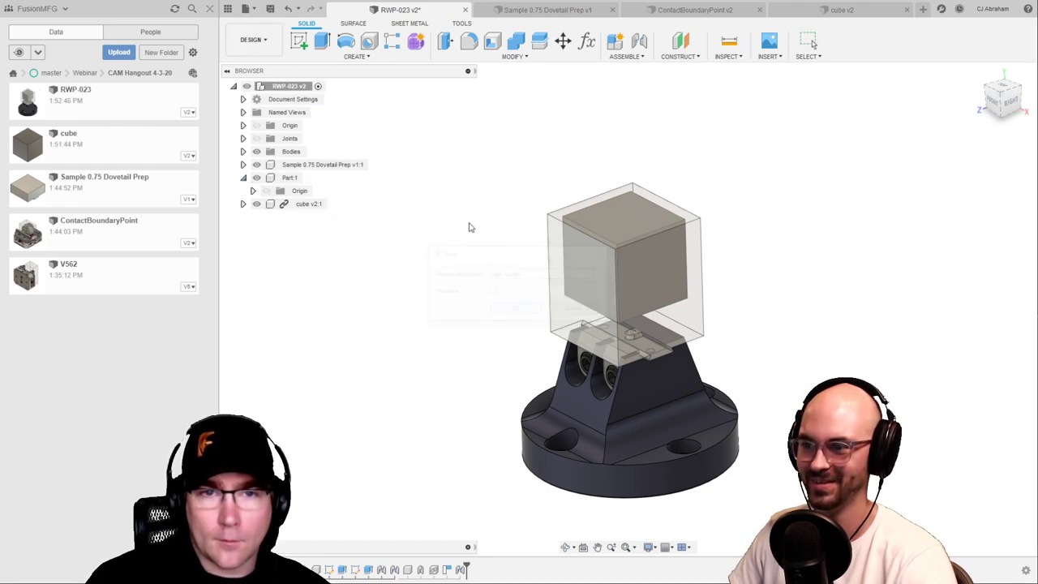
click(516, 308)
Delete the cube v2:1 component, confirm the warning, and collapse Part:1
right_click(286, 211)
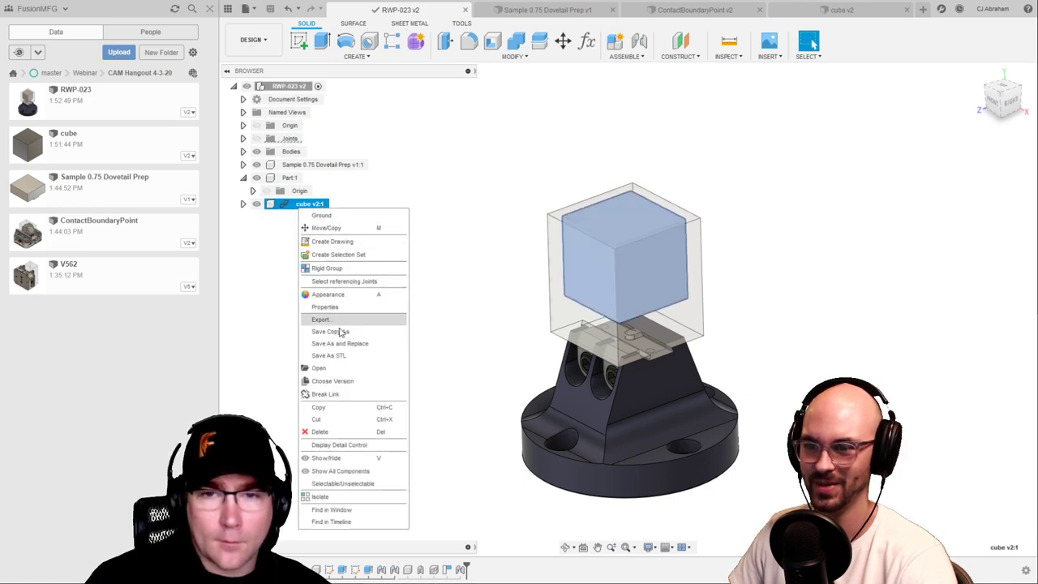
click(323, 432)
click(481, 311)
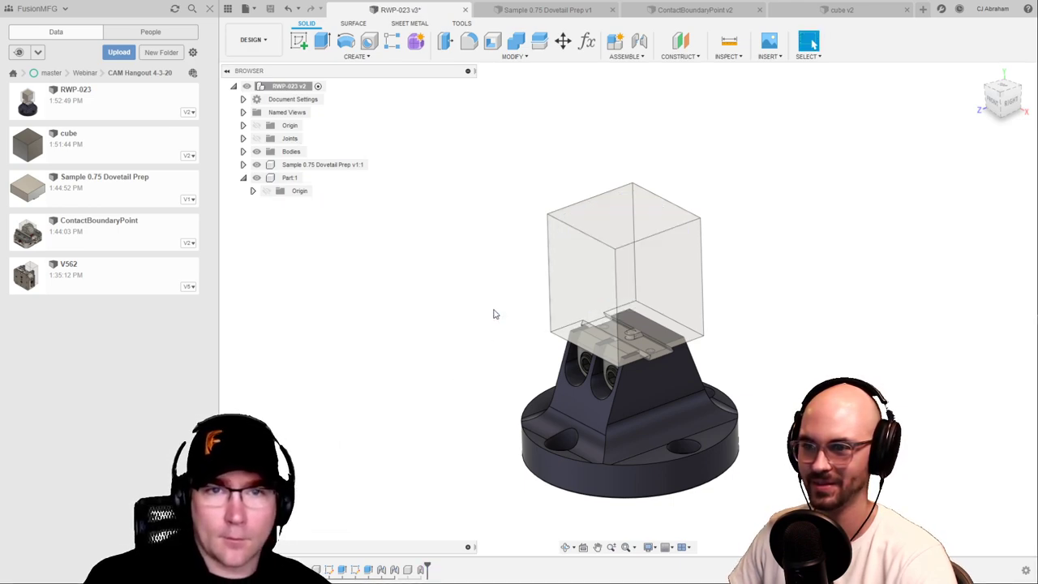
click(243, 178)
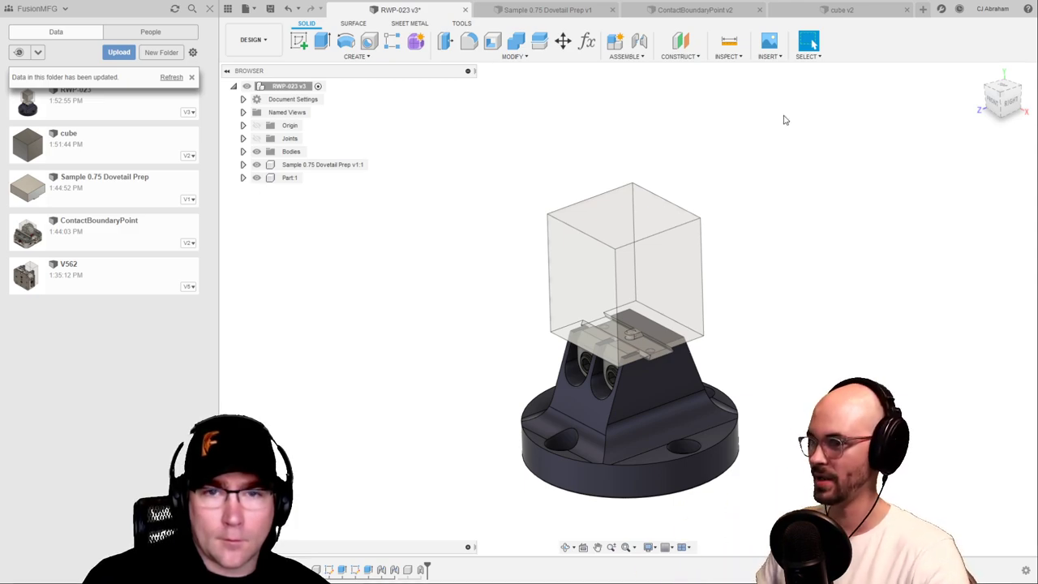
In a new design, sketch a 2 in diameter circle centred on the origin
click(923, 9)
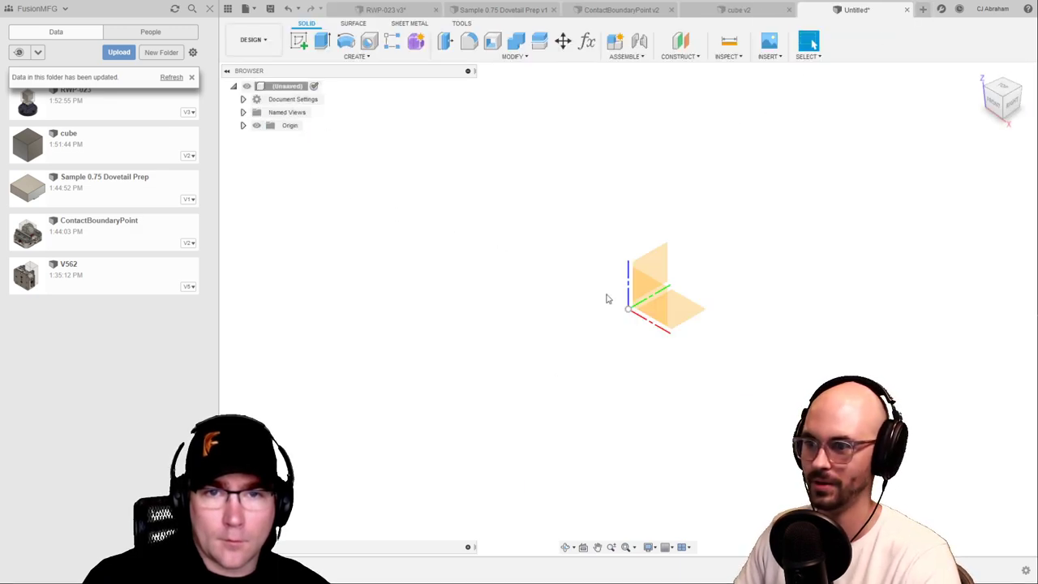
right_click(684, 318)
click(681, 369)
key(r)
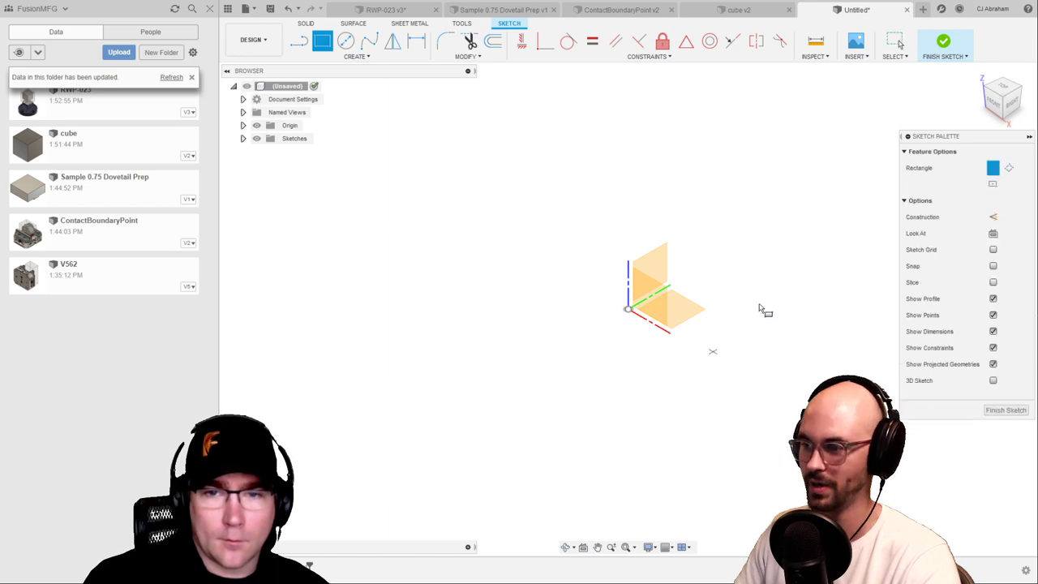
key(c)
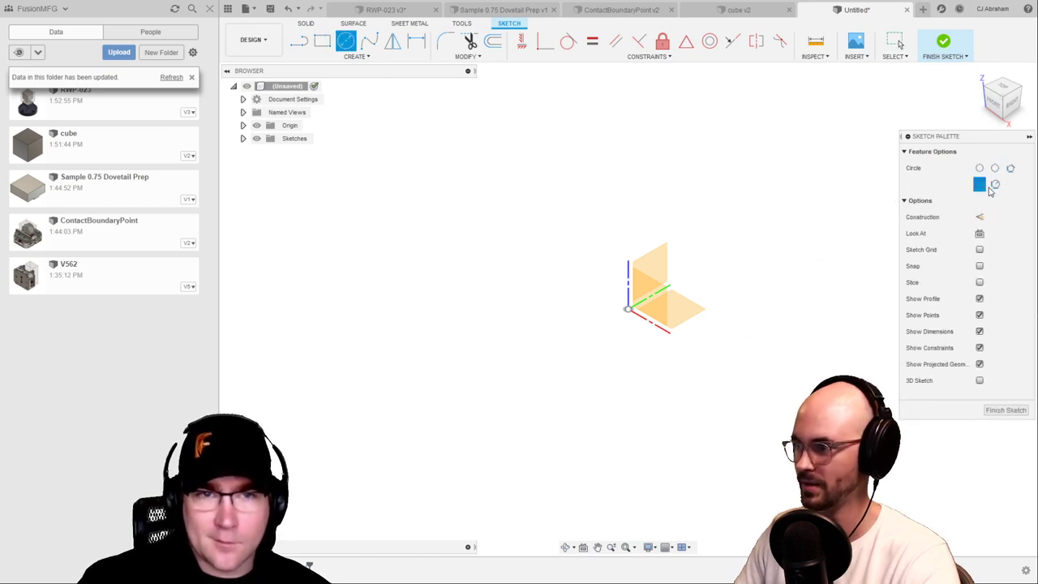
click(628, 309)
text(2)
key(Return)
key(Escape)
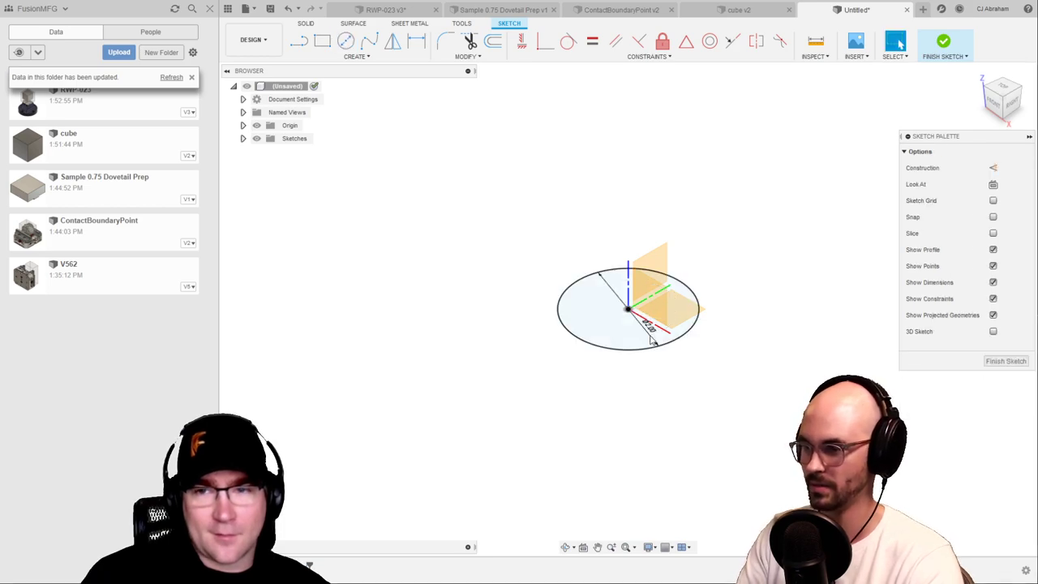
Extrude the circle 1.945 in into a cylinder and begin saving the design
key(e)
drag(629, 302, 656, 230)
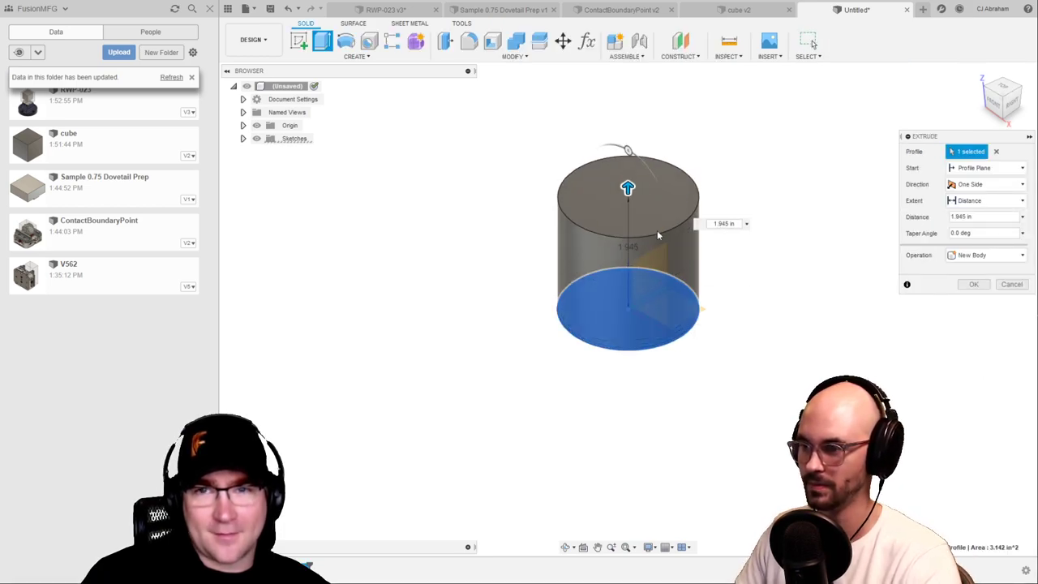
key(Return)
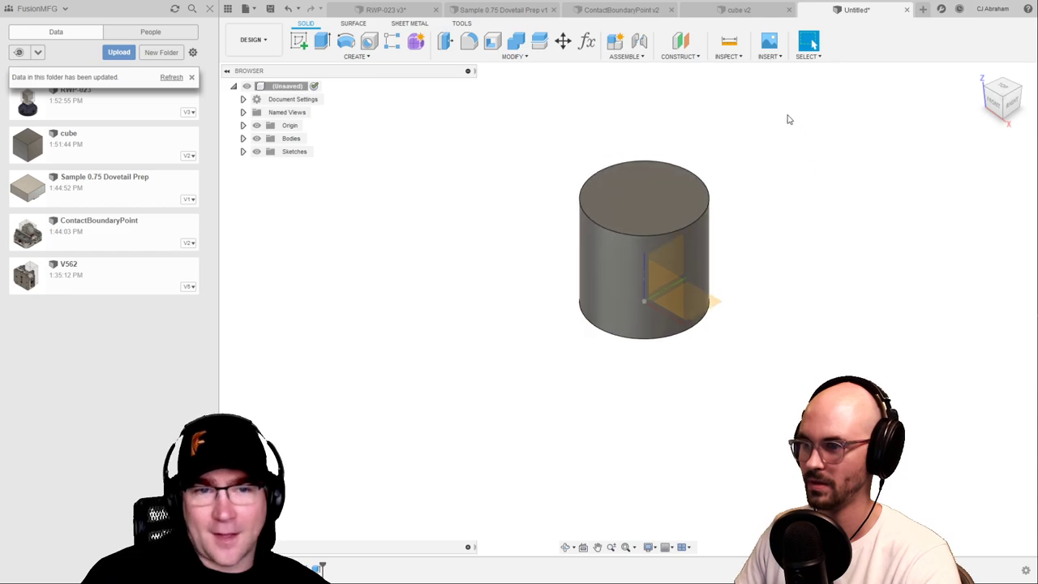
click(269, 9)
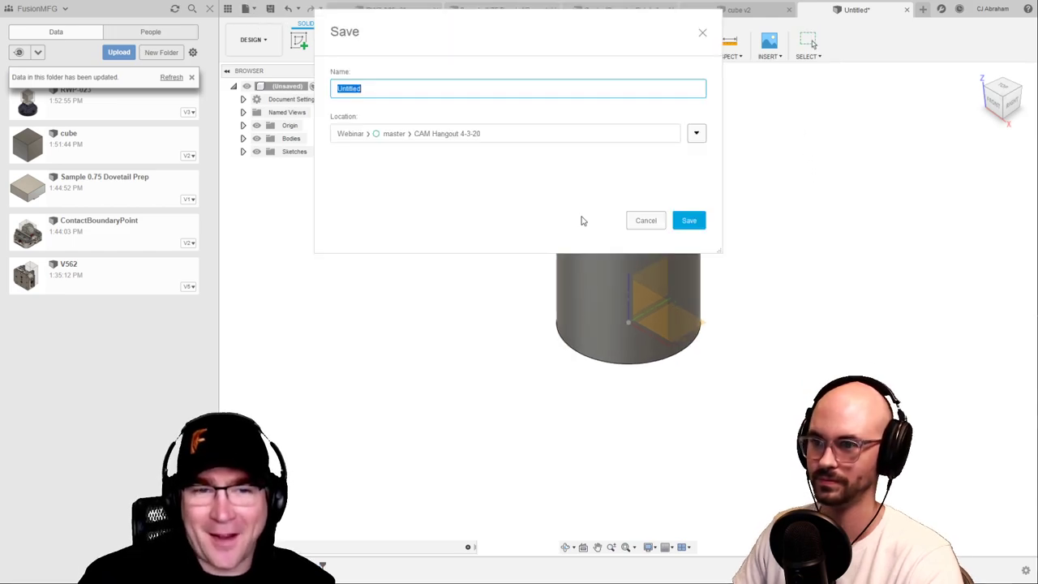
Save the design as 'cylinder', refresh the folder listing, and return to RWP-023
text(cylinder)
key(Return)
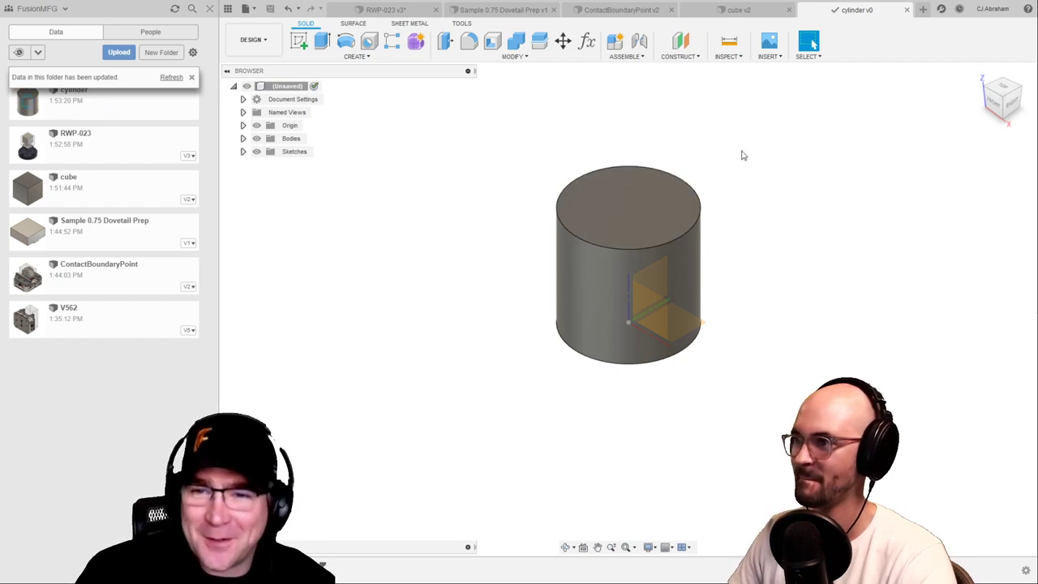
click(186, 78)
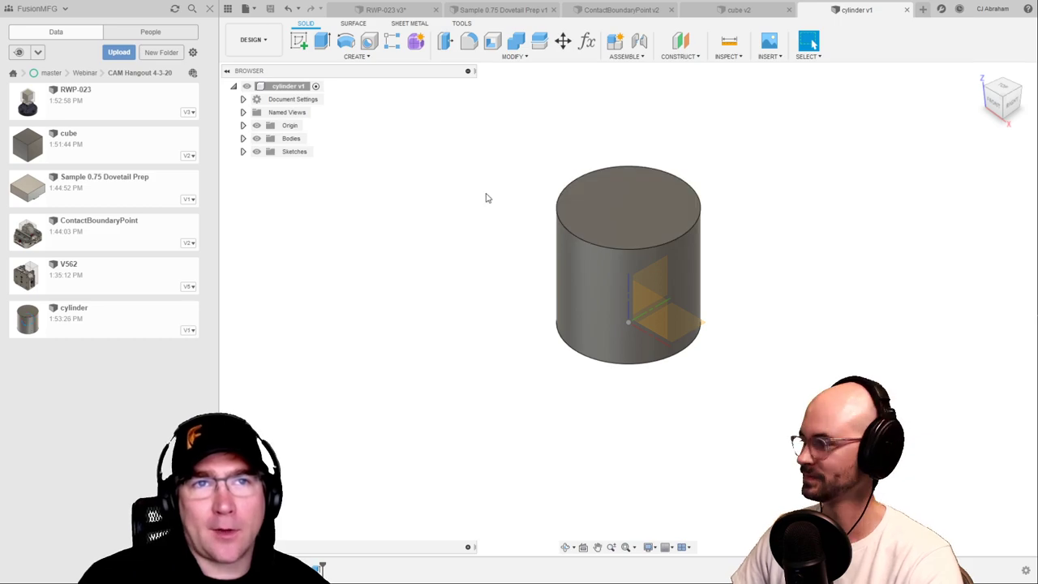
click(354, 16)
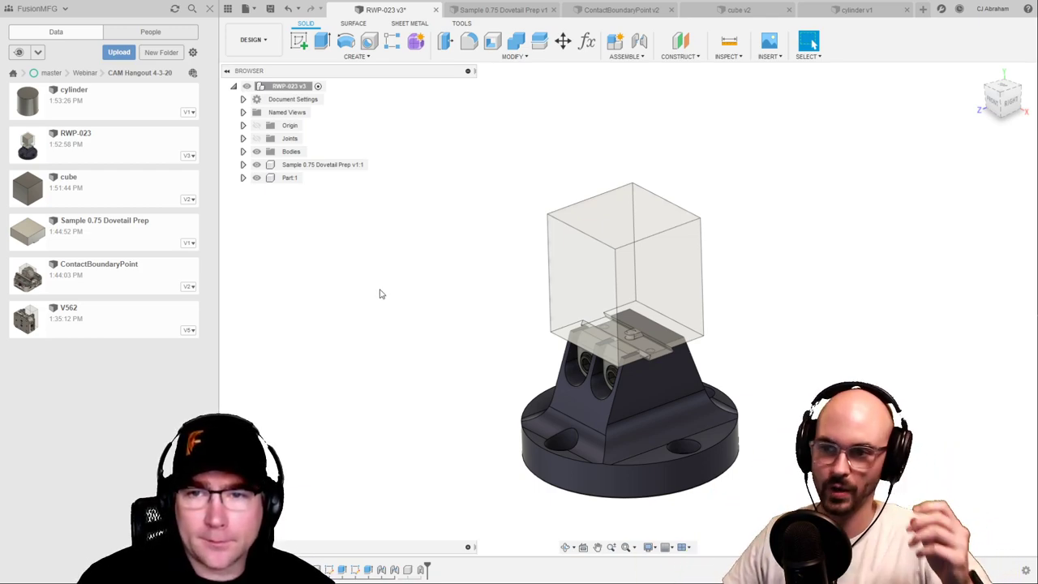
Insert the saved cylinder into RWP-023 and place it beside the box
right_click(118, 106)
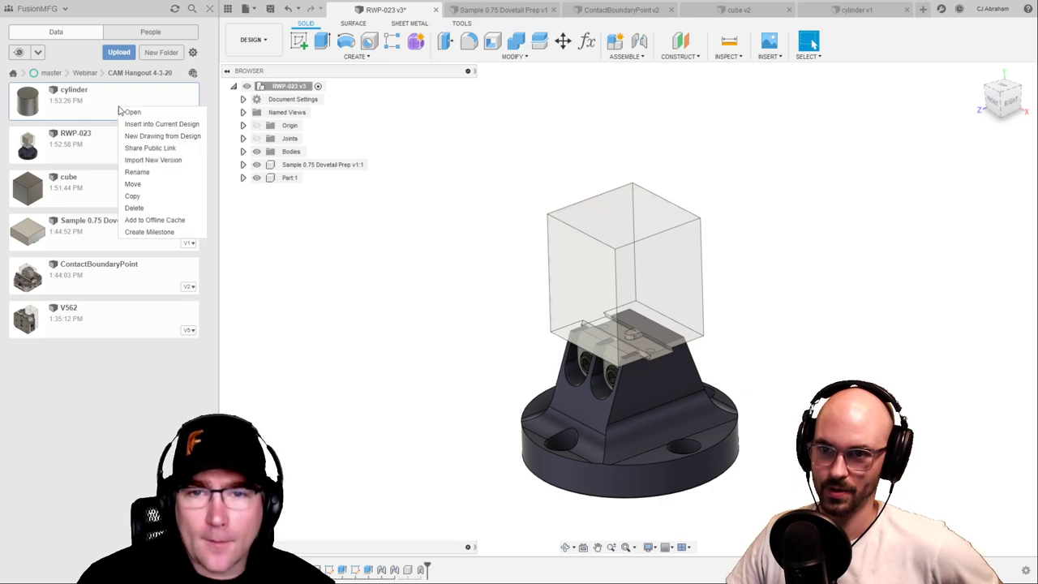
click(154, 124)
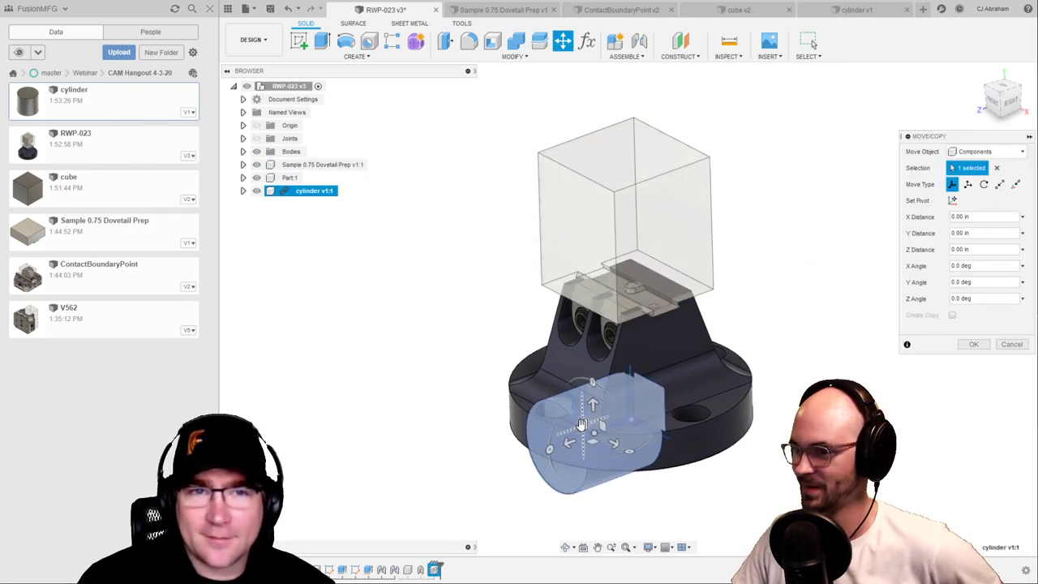
drag(586, 425, 455, 170)
click(972, 344)
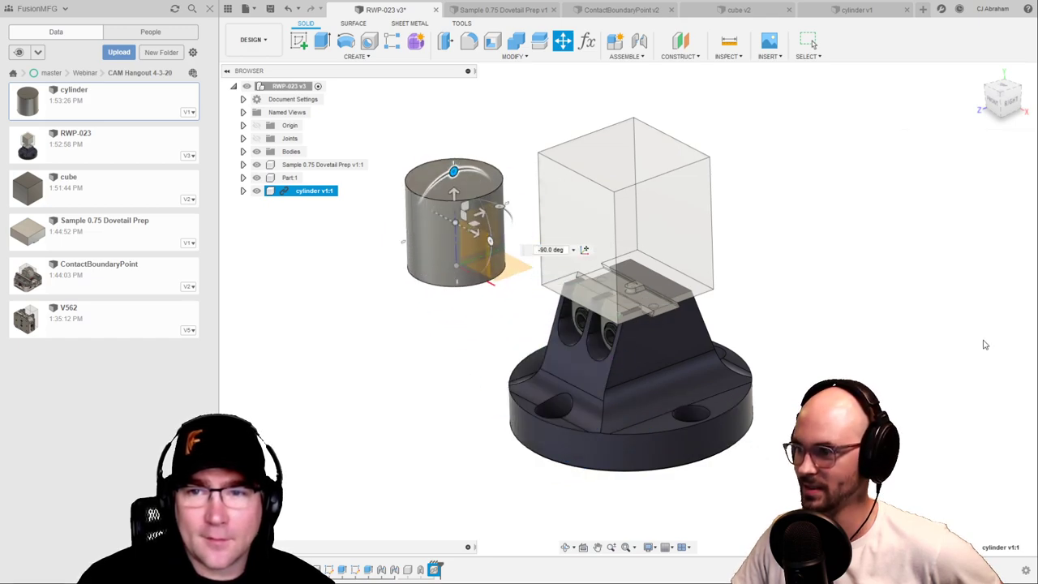
Joint the cylinder inside the stock box with a 0.328 in offset and nest it under Part:1
click(639, 41)
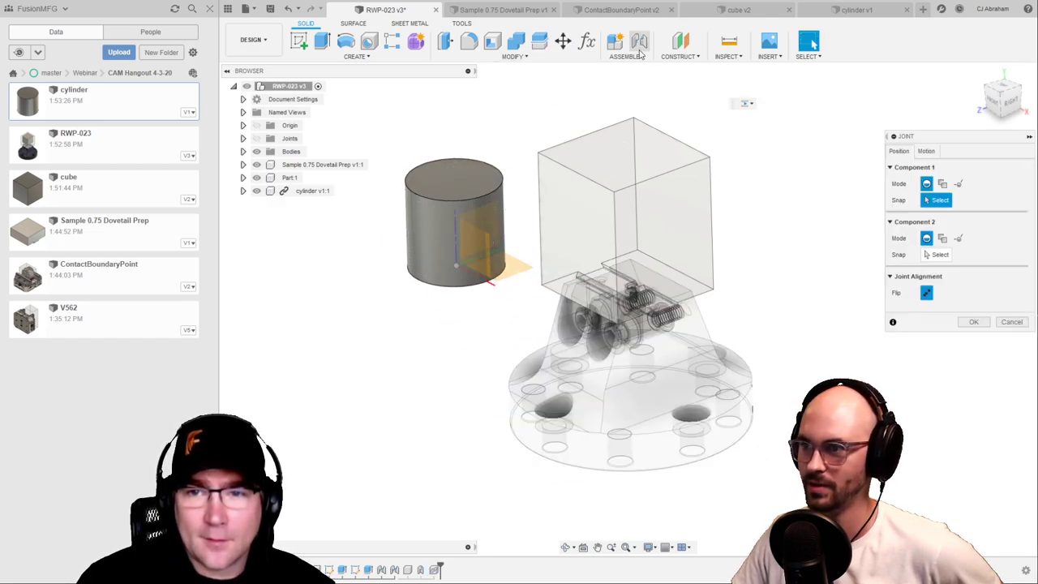
click(625, 167)
click(454, 174)
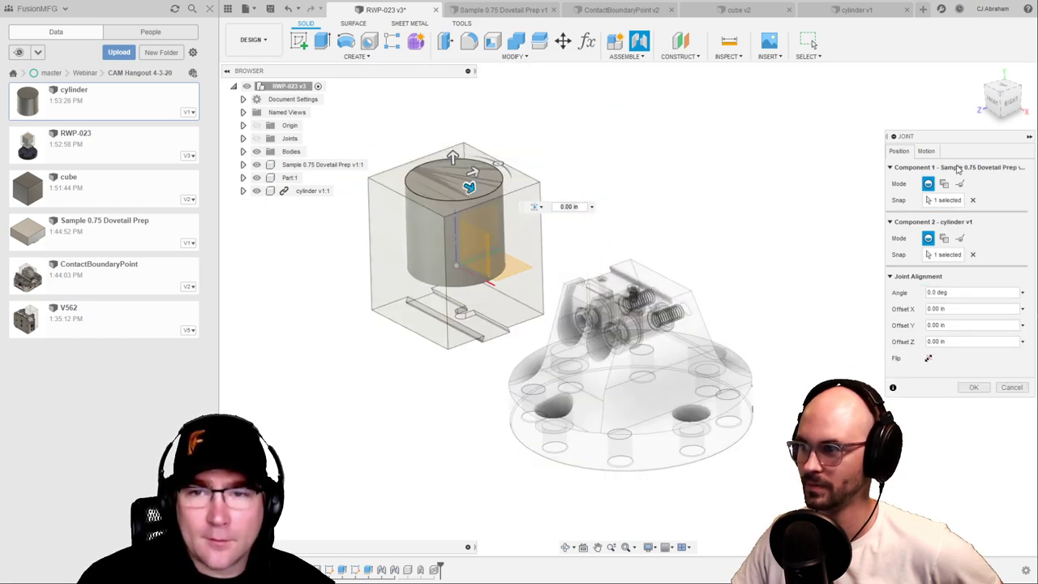
click(926, 151)
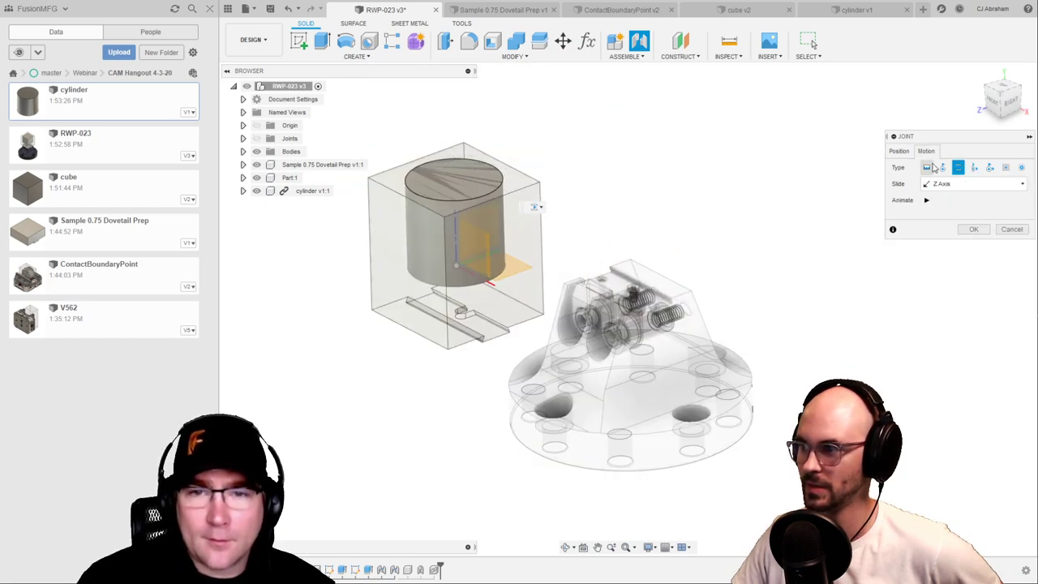
click(899, 151)
mouse_move(452, 154)
mouse_down()
mouse_move(452, 166)
mouse_move(453, 144)
mouse_up()
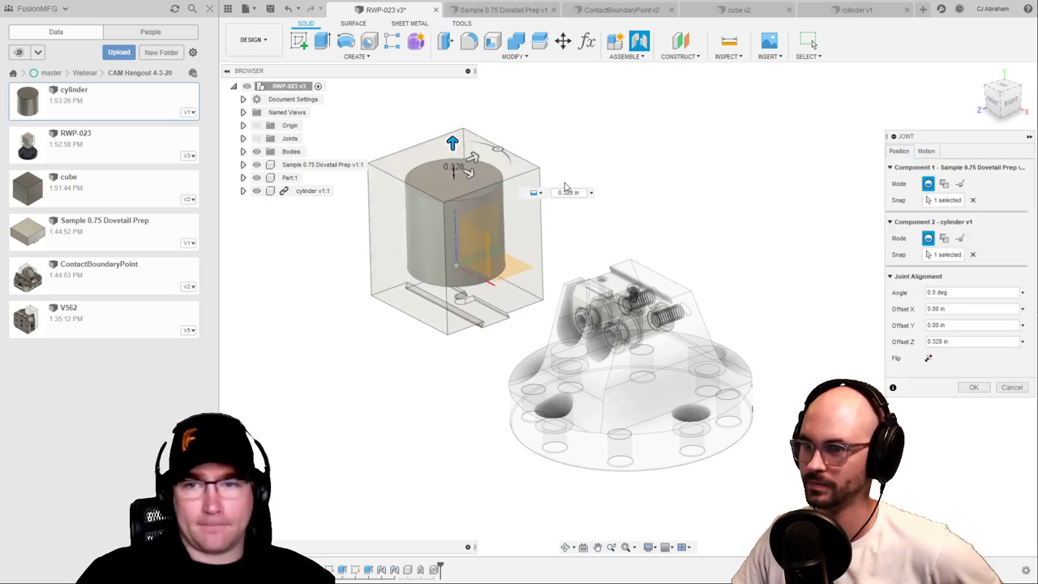
click(963, 386)
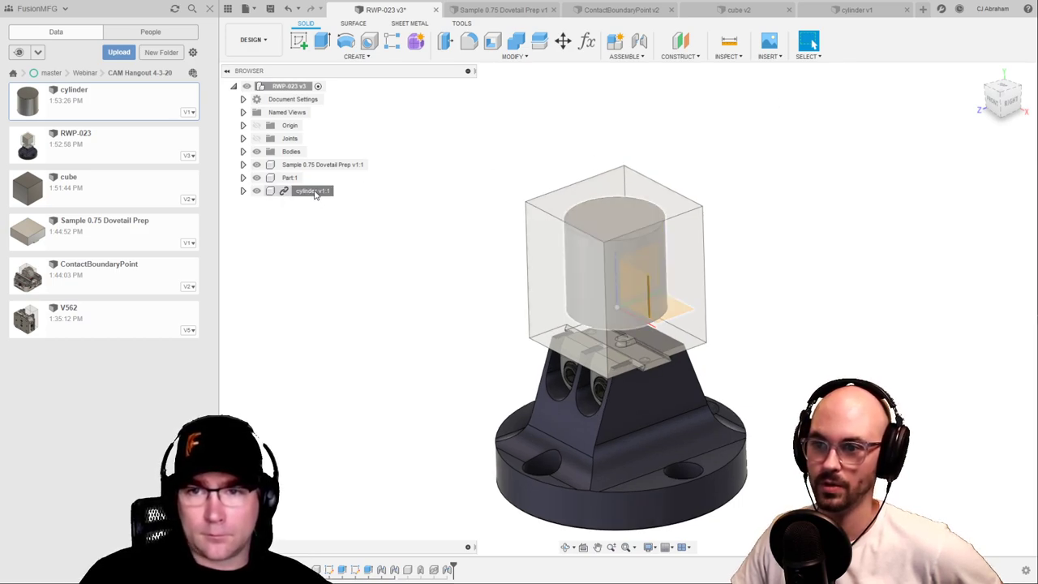
drag(318, 191, 291, 179)
click(251, 39)
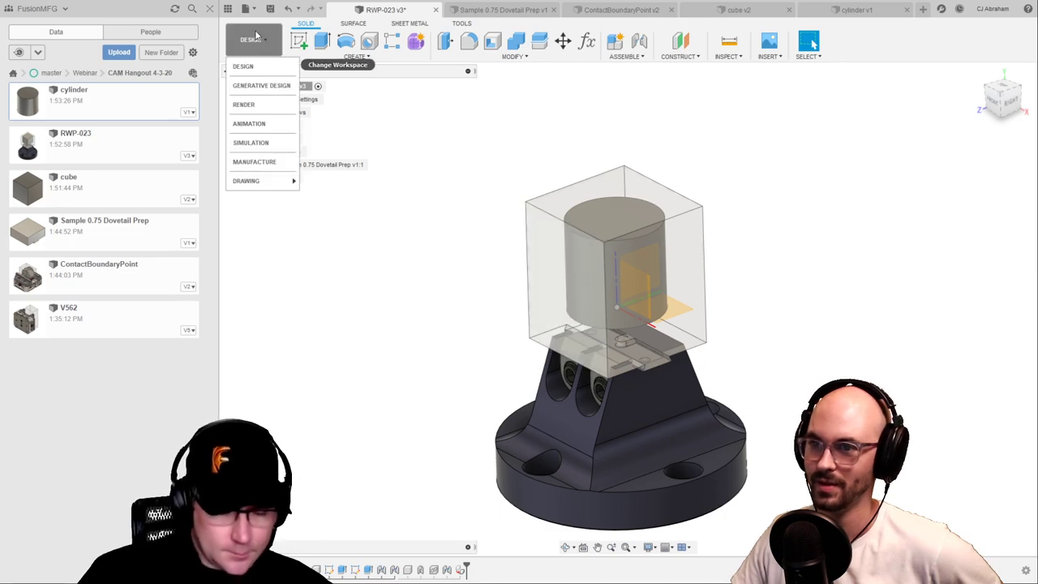
In Manufacture, regenerate Setup1 and review the Adaptive2 toolpath, now estimated at 0:02:03
click(254, 162)
right_click(292, 247)
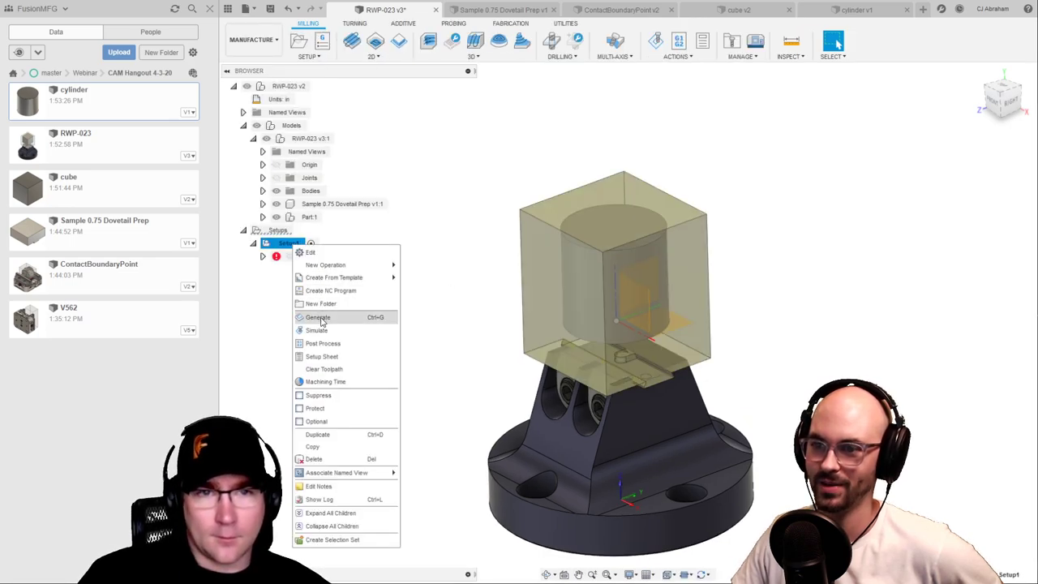
click(340, 316)
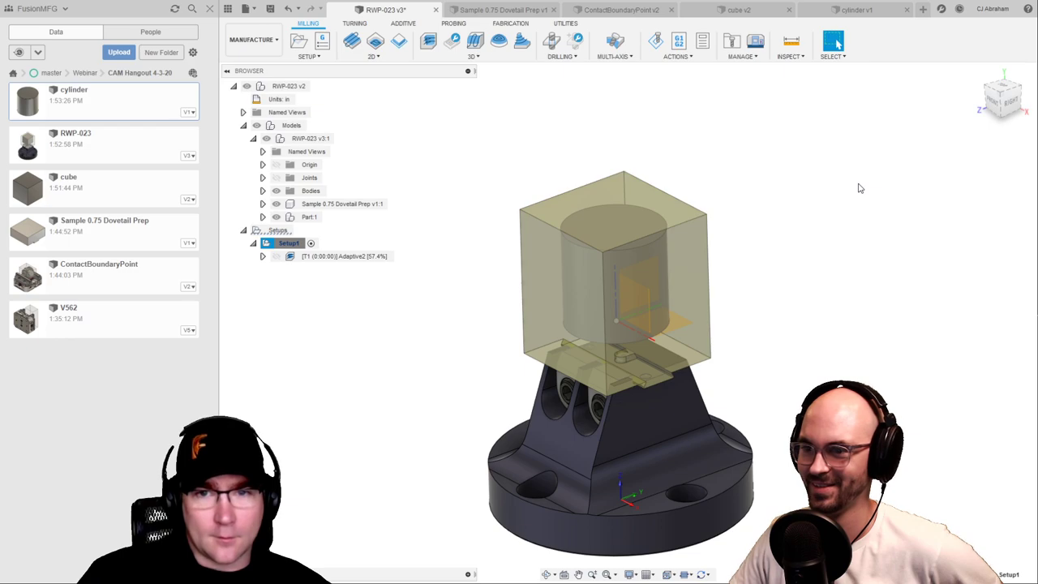
click(341, 256)
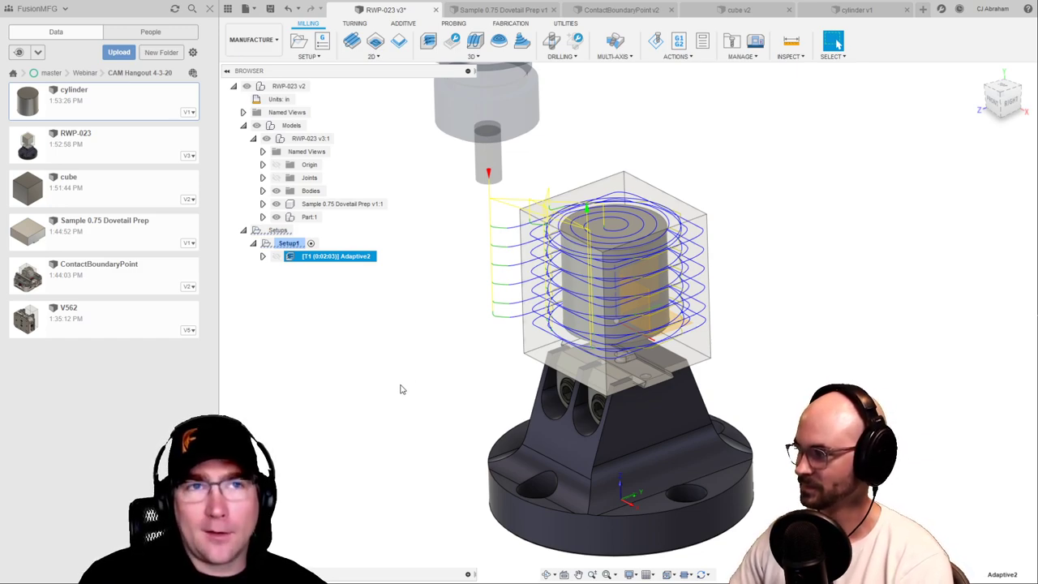
click(431, 300)
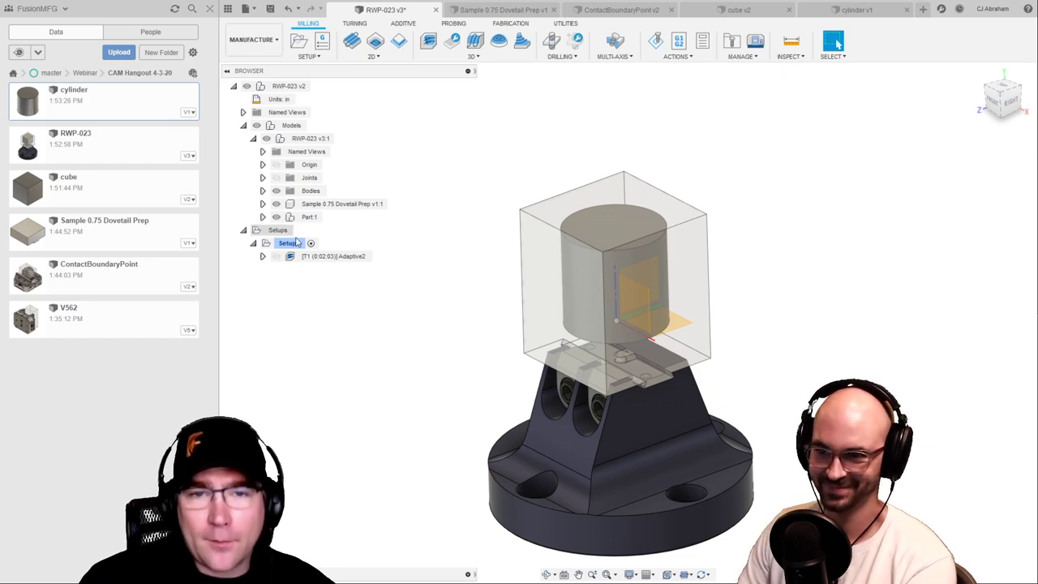
click(340, 256)
right_click(338, 256)
click(358, 328)
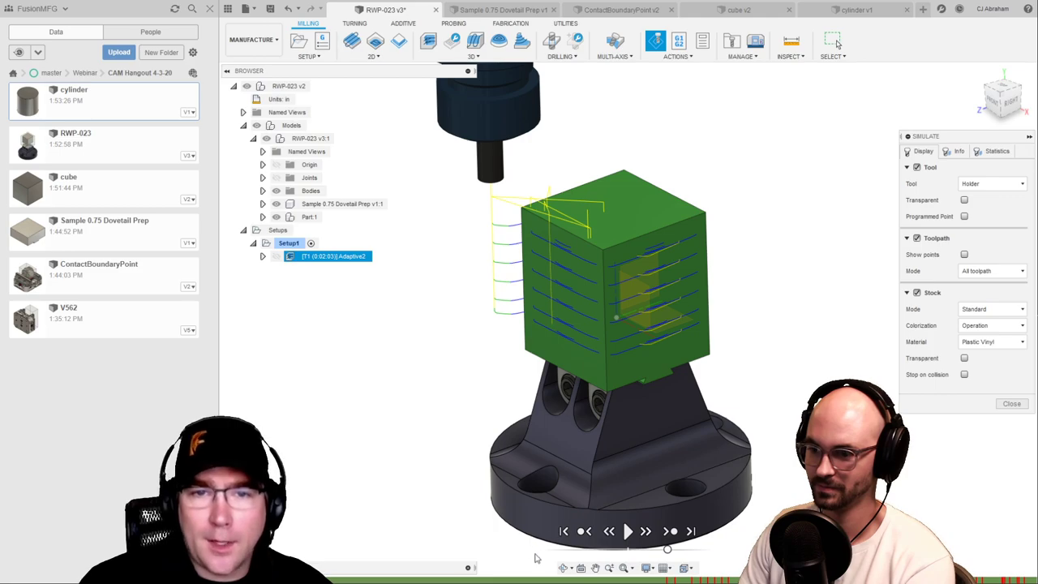
click(627, 531)
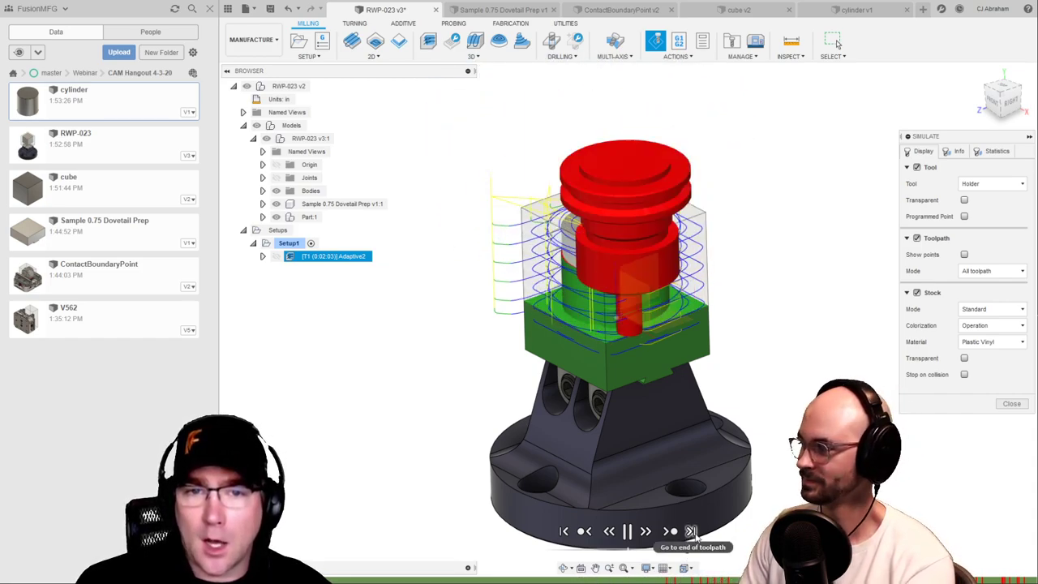
click(1011, 403)
click(397, 338)
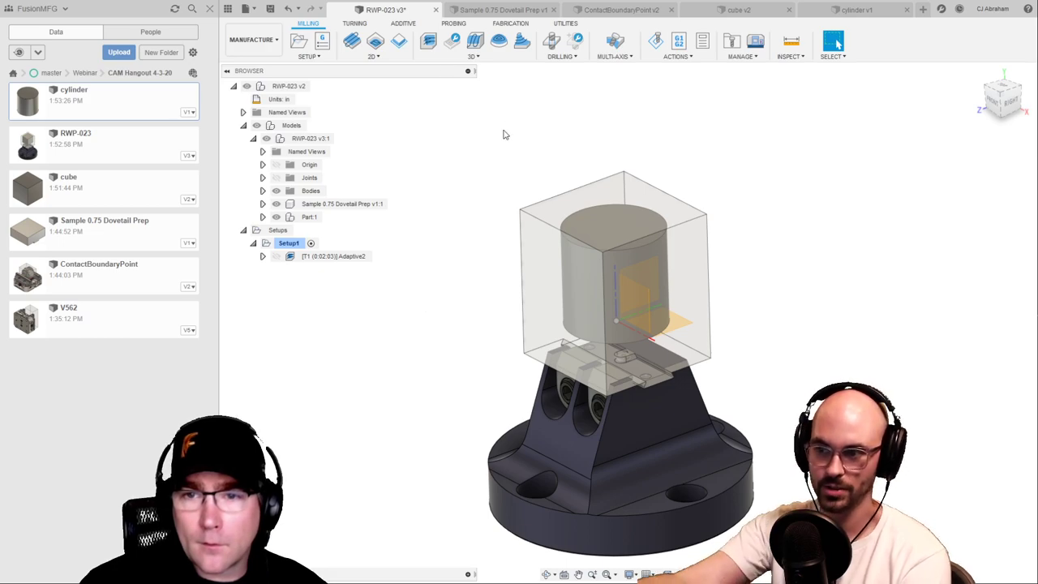
In Design, change the stock box extrusion distance to 6.943 in, then go back to Manufacture
click(253, 39)
click(247, 65)
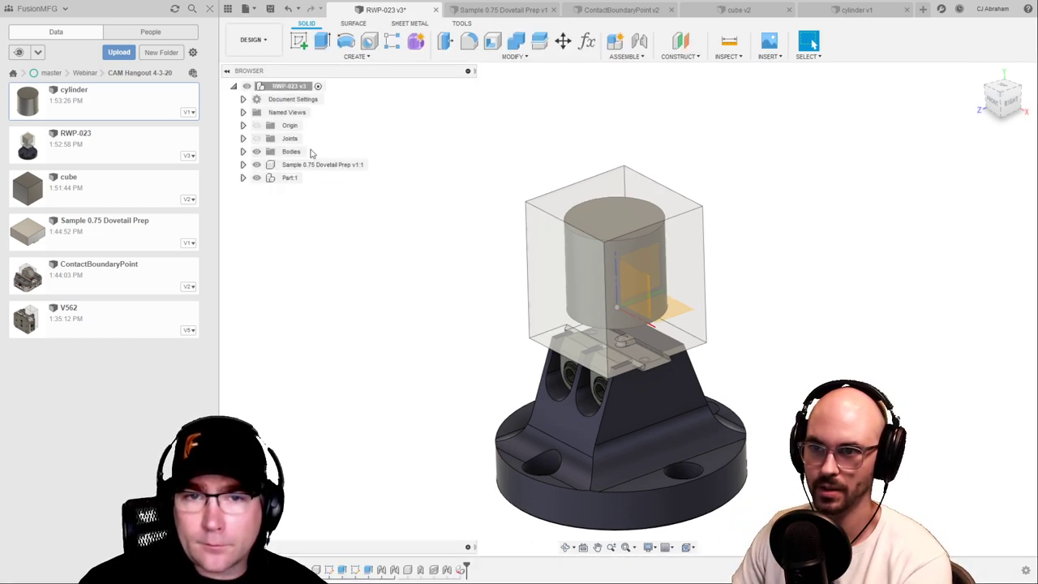
right_click(331, 571)
click(377, 471)
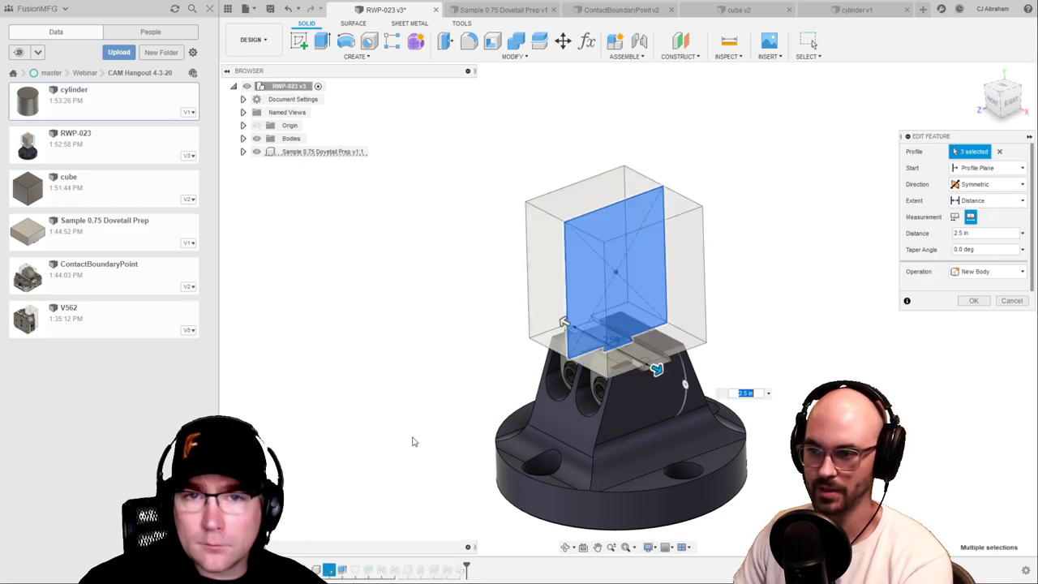
drag(656, 369, 726, 406)
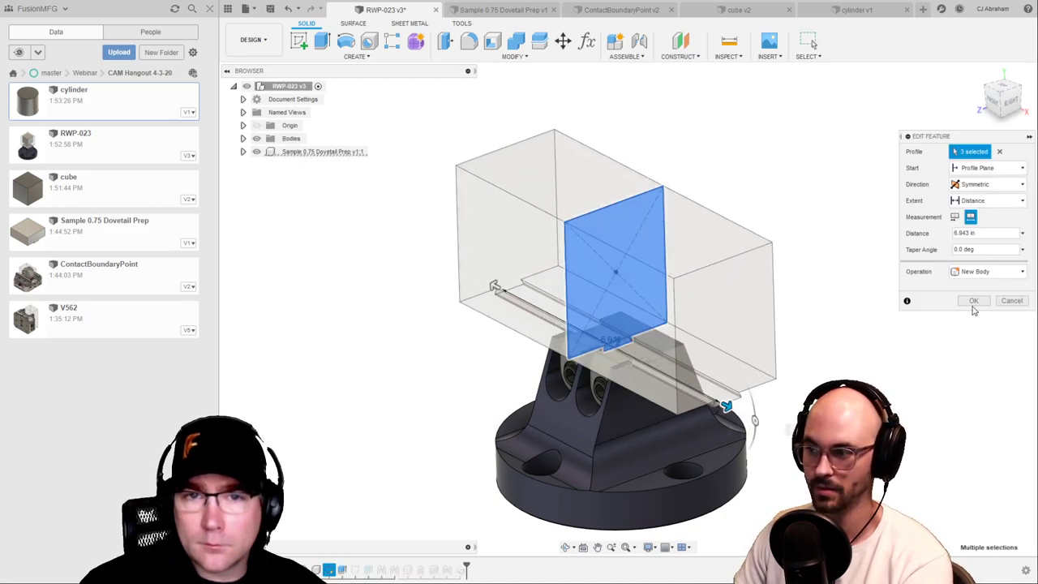
click(974, 301)
click(253, 39)
mouse_move(289, 183)
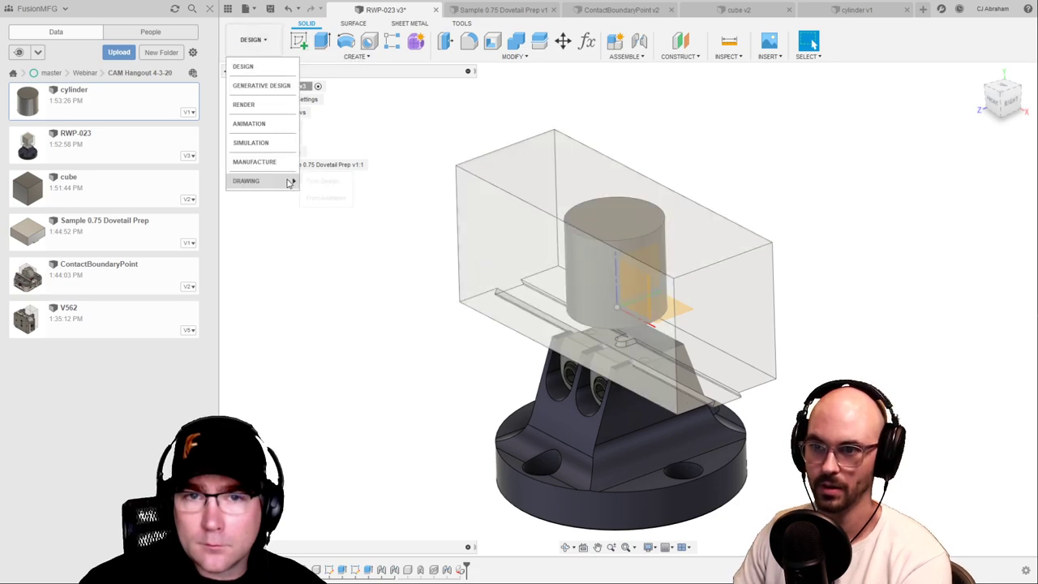
click(268, 162)
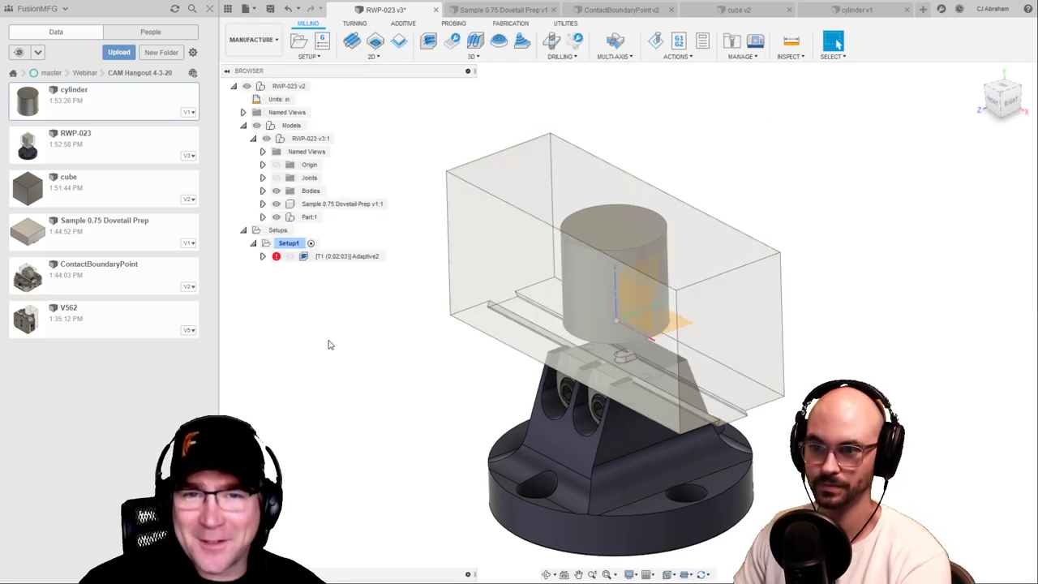
Regenerate Adaptive2 for the longer stock (0:06:19) and show the top-level project list
click(352, 257)
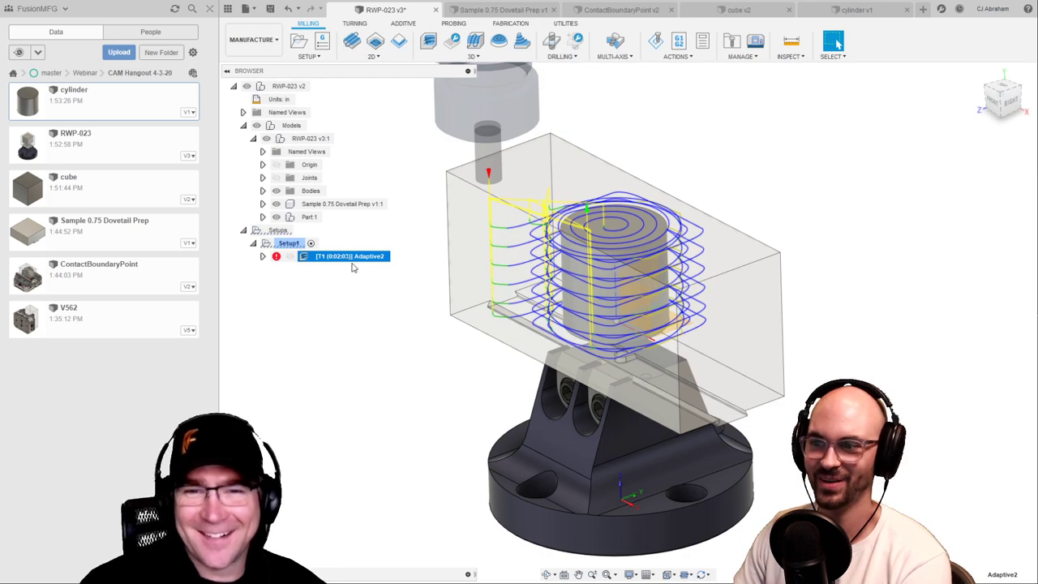
click(824, 162)
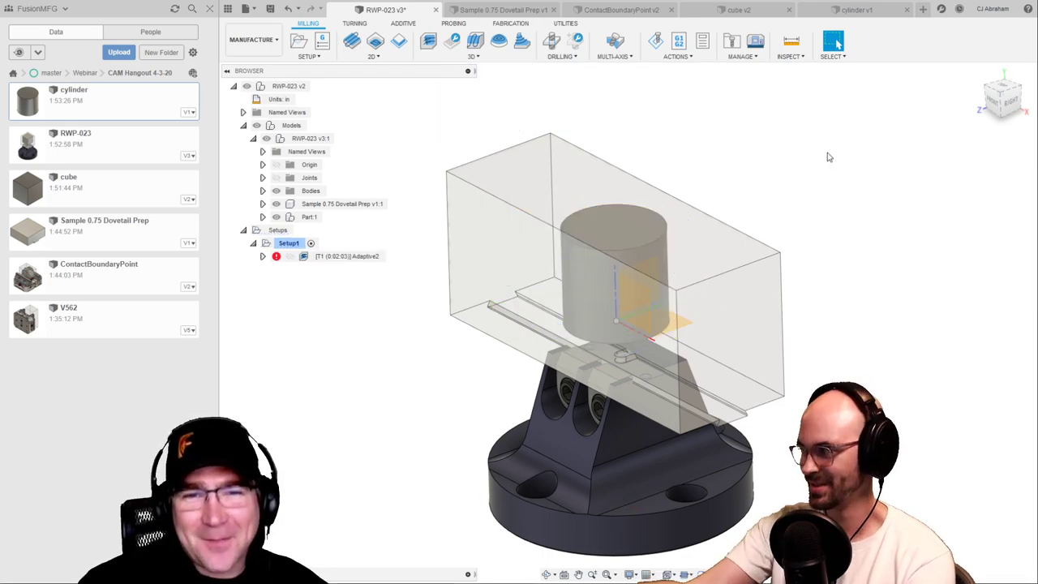
right_click(350, 258)
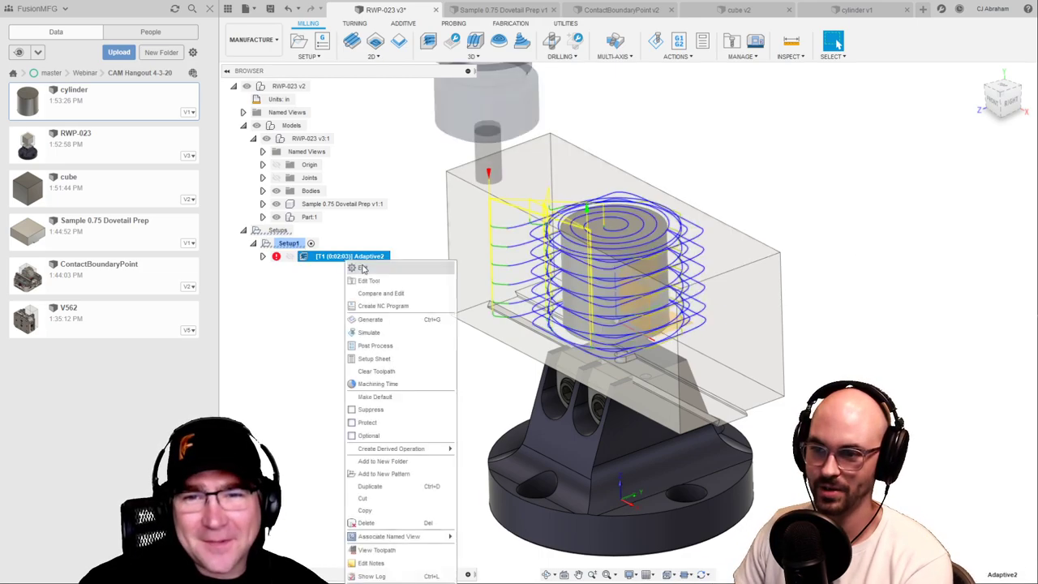
click(369, 319)
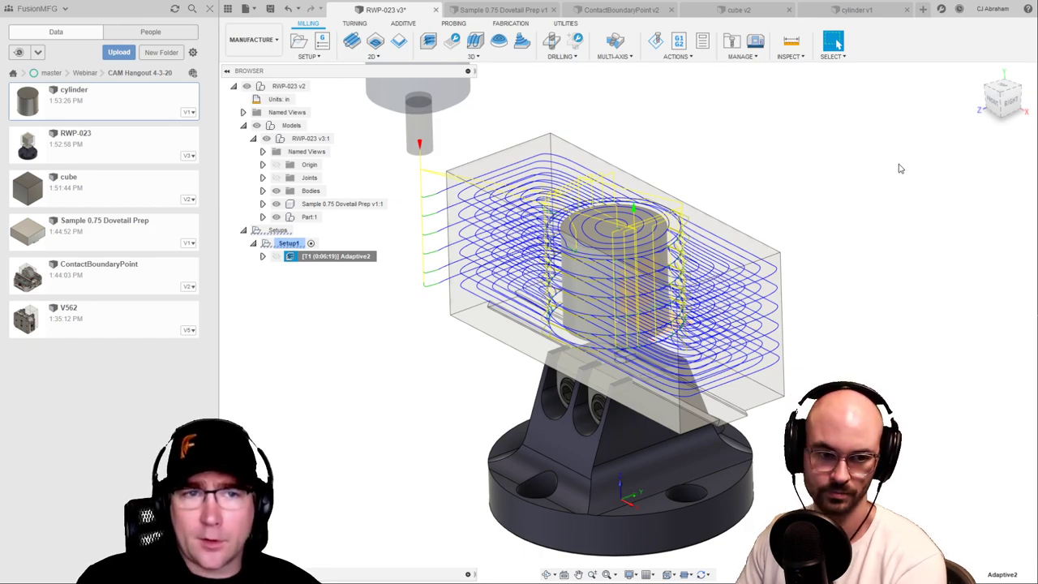
click(320, 400)
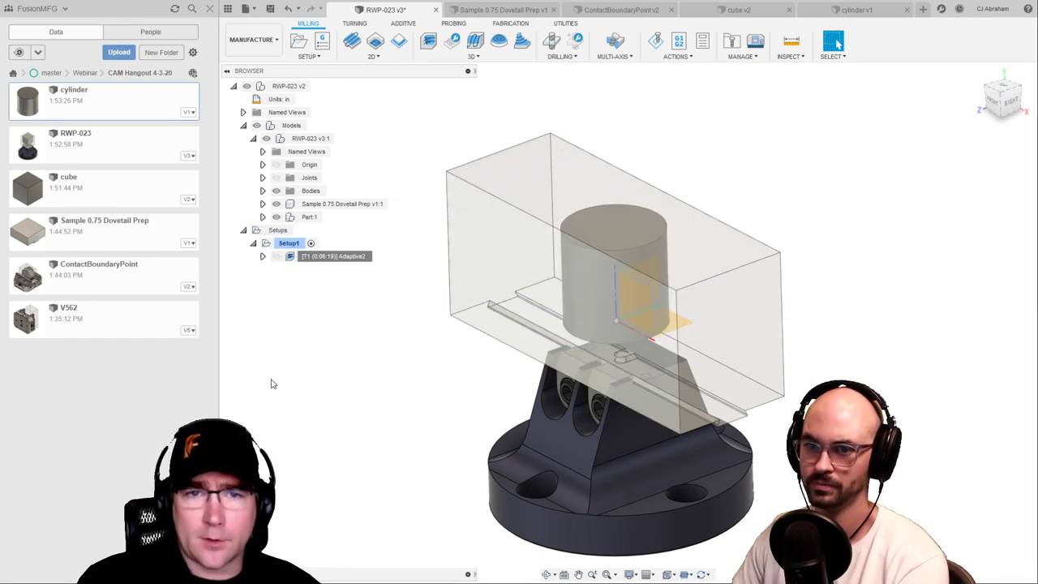
click(13, 73)
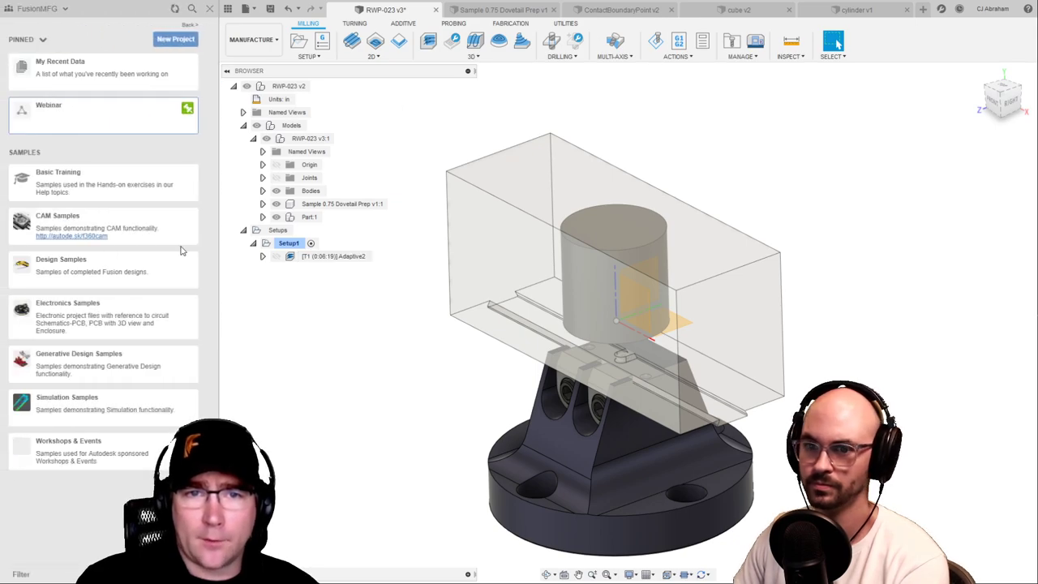
Open the CAM Samples project and scroll through its contents
click(122, 216)
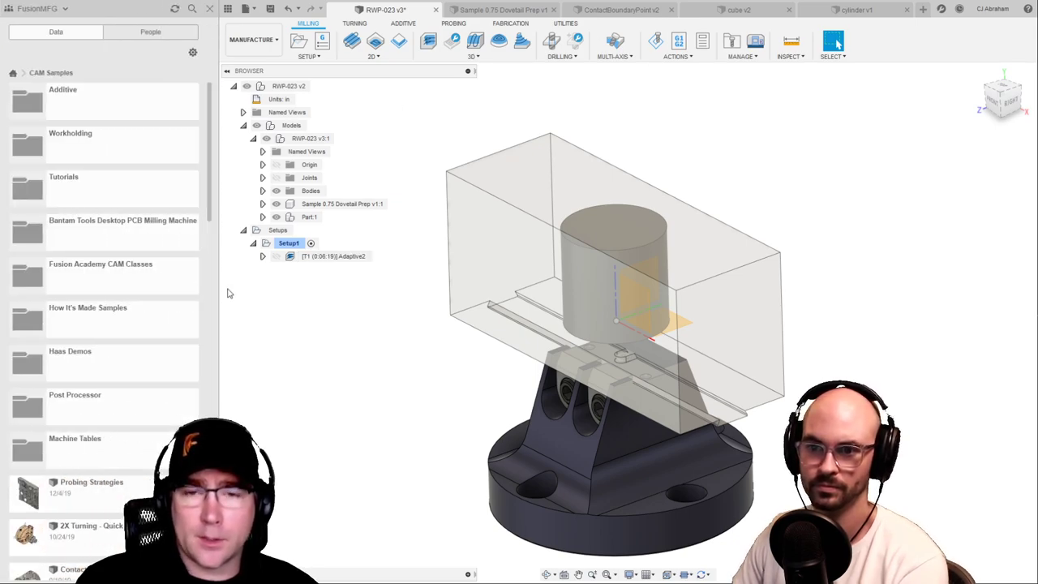
scroll(154, 321, down, 3)
scroll(177, 308, up, 3)
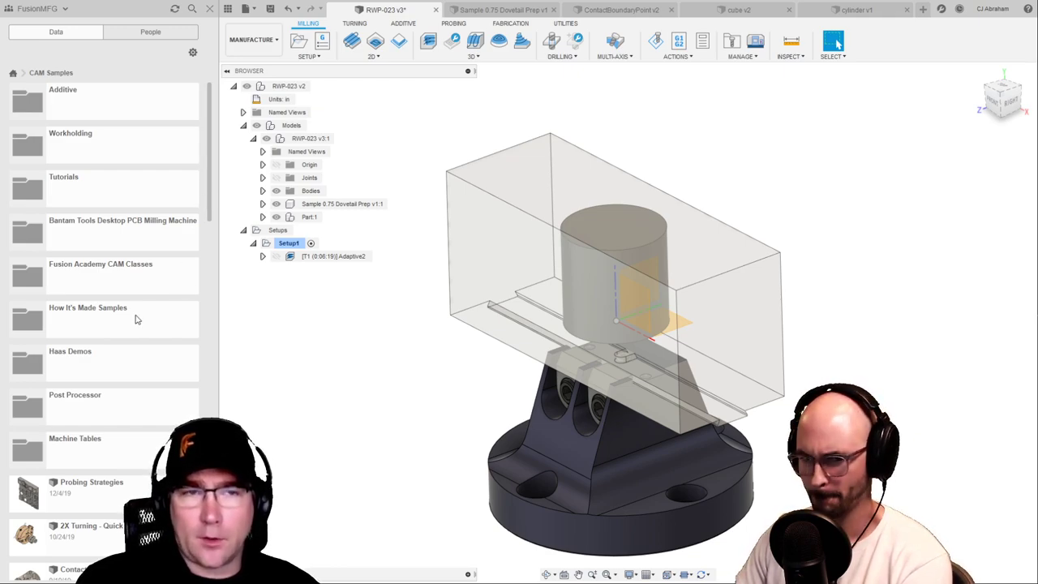
scroll(144, 317, down, 10)
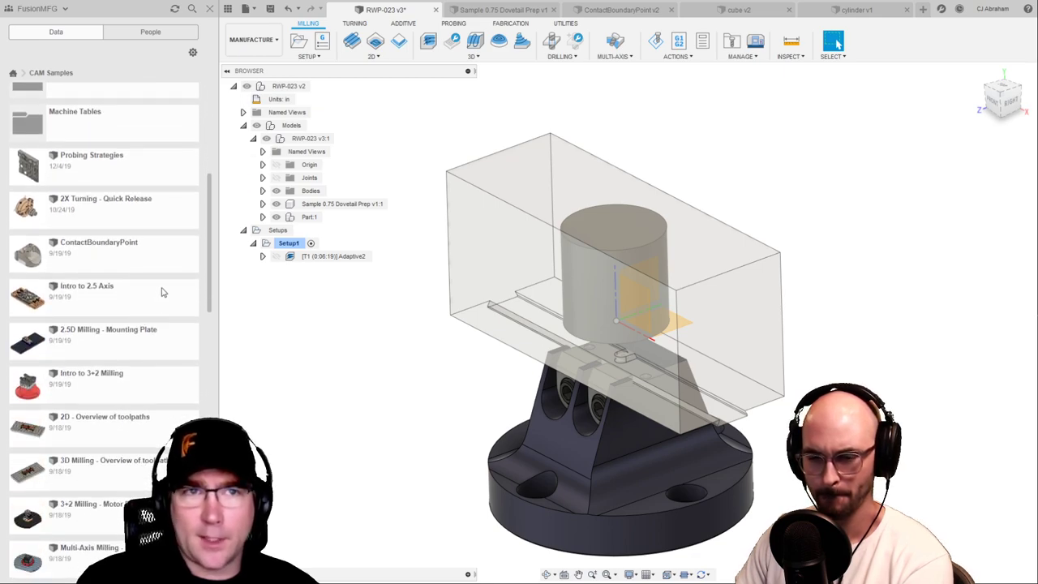
scroll(162, 292, down, 8)
scroll(162, 267, down, 8)
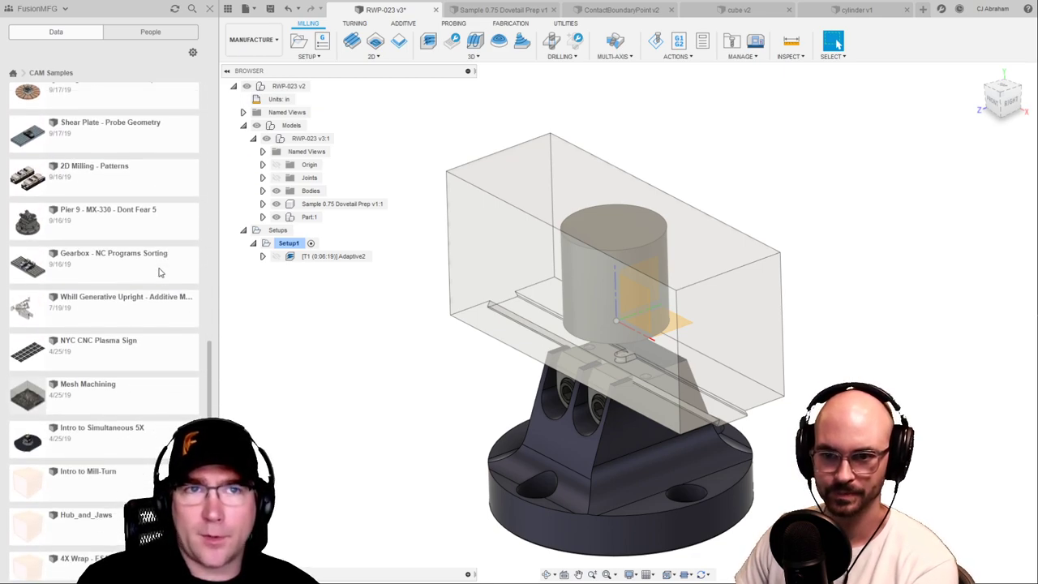
scroll(158, 320, down, 8)
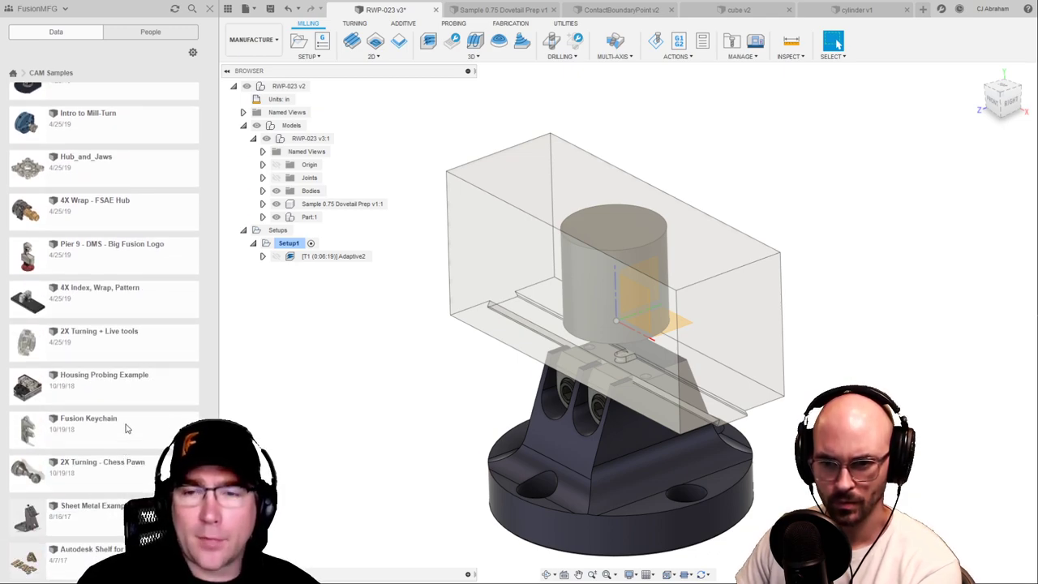
scroll(124, 300, up, 5)
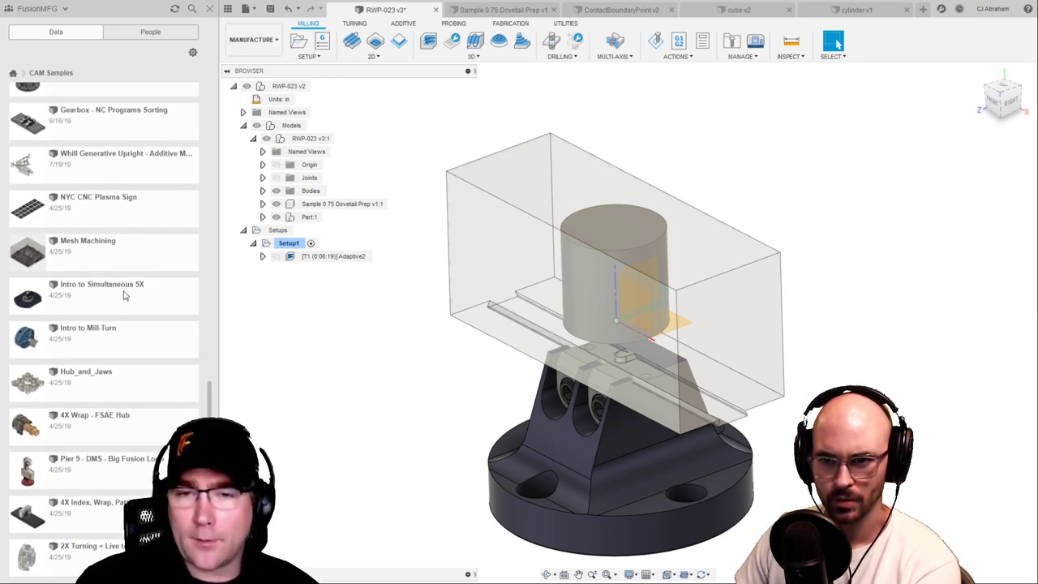
scroll(124, 296, up, 5)
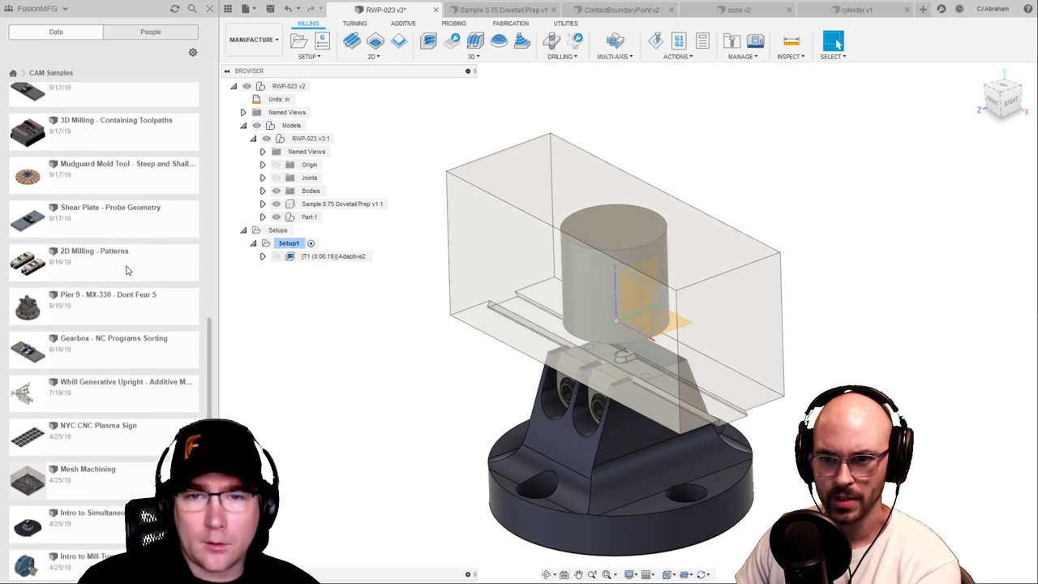
scroll(125, 270, up, 8)
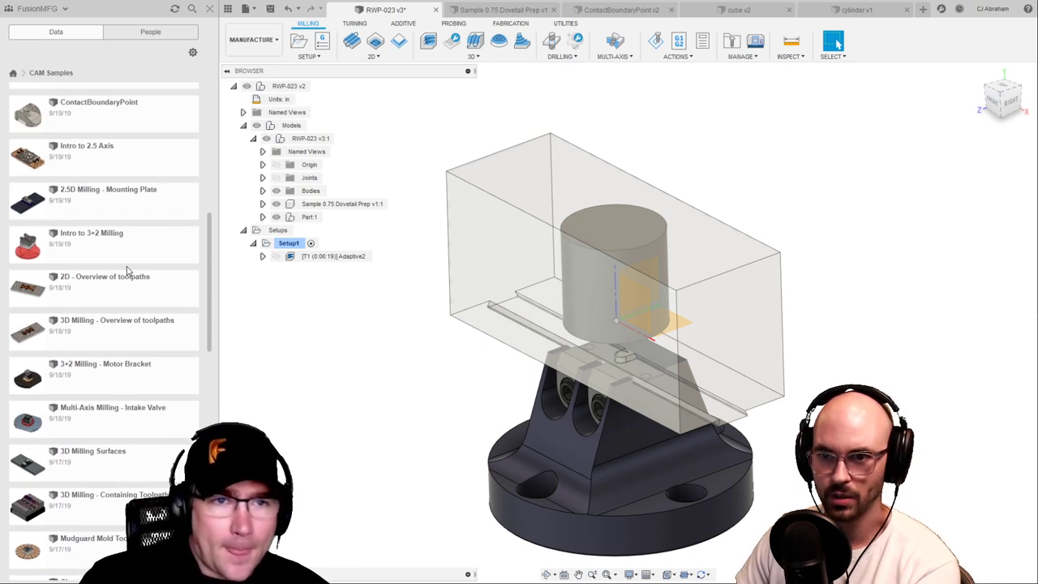
scroll(128, 276, up, 5)
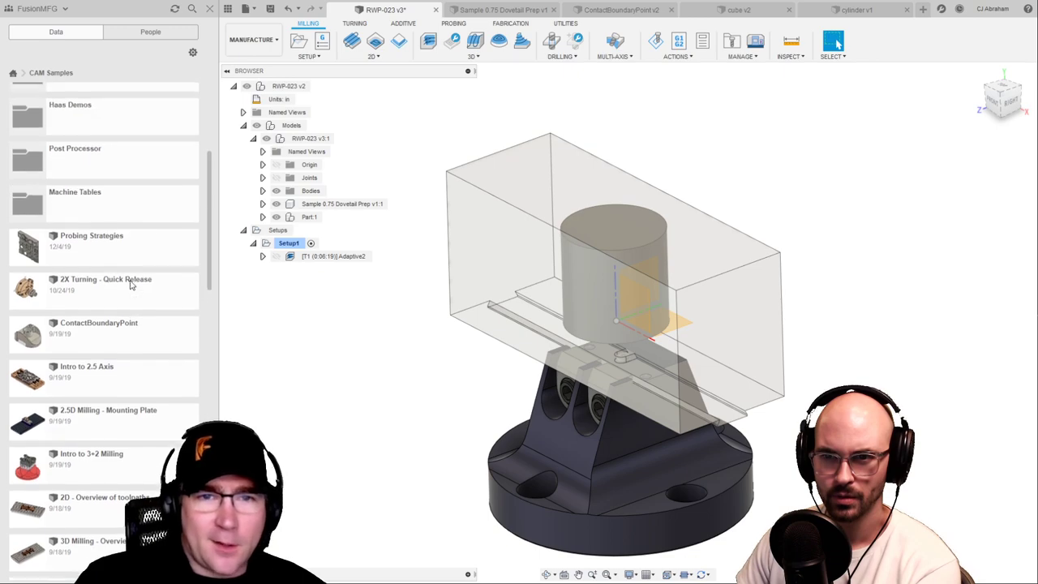
scroll(129, 284, up, 6)
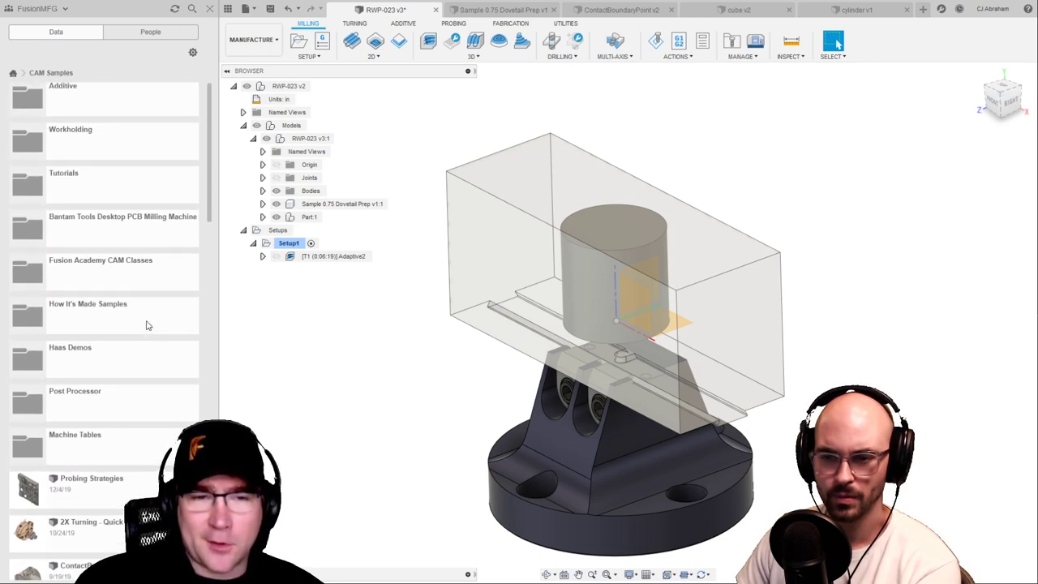
Browse the Tutorials sample folder, then return to the top-level sample projects list
click(126, 193)
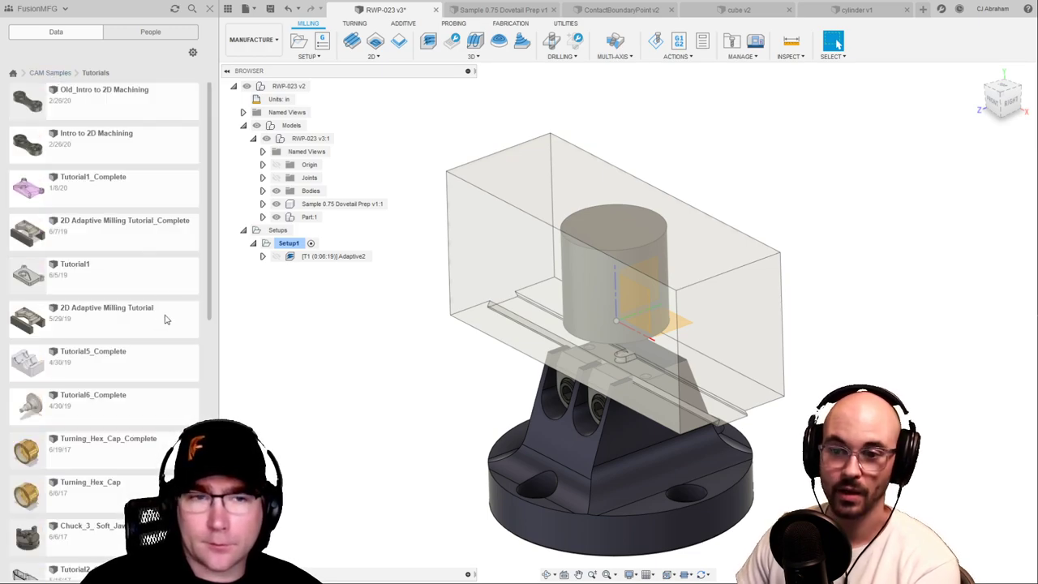
scroll(162, 317, down, 3)
scroll(159, 301, down, 3)
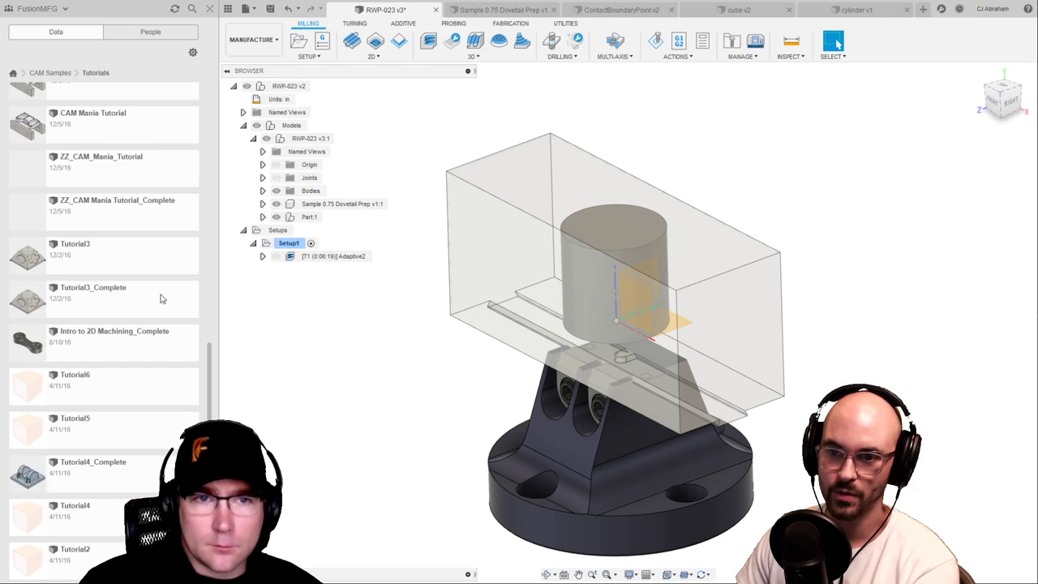
scroll(162, 284, up, 6)
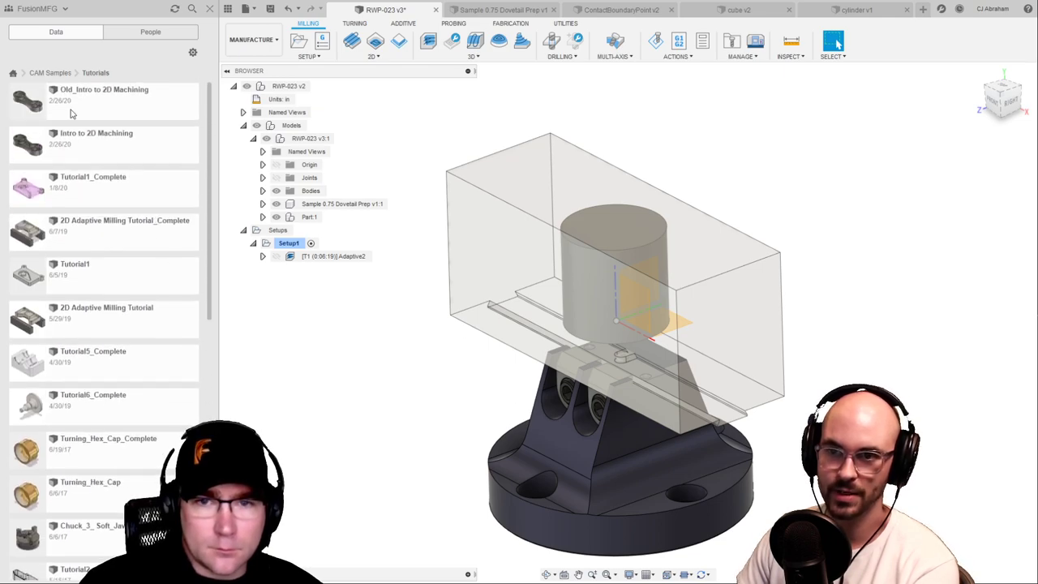
click(14, 74)
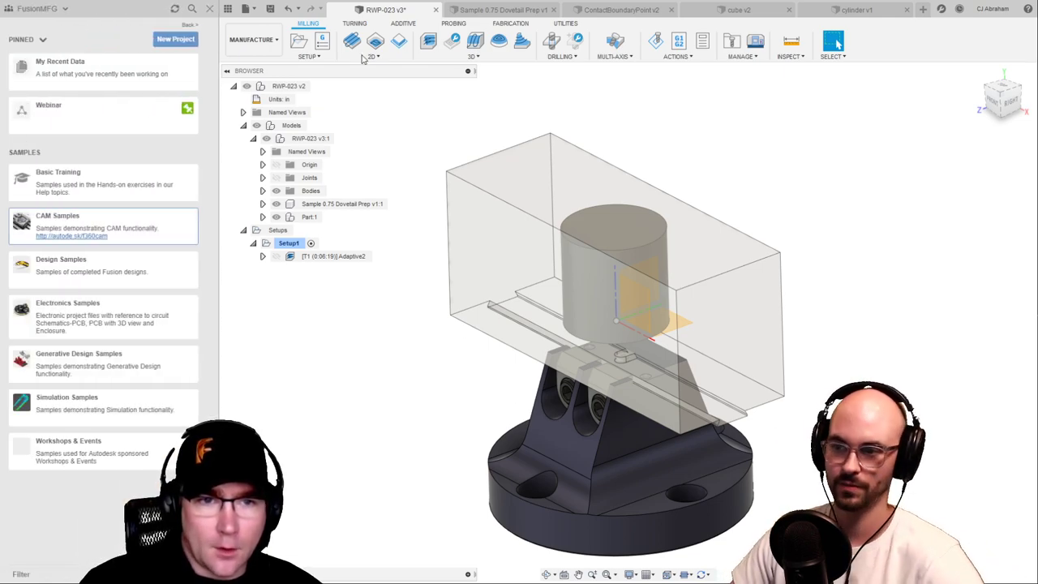
In a new design, sketch a 0.75 × 2 in rectangle from the origin
click(923, 9)
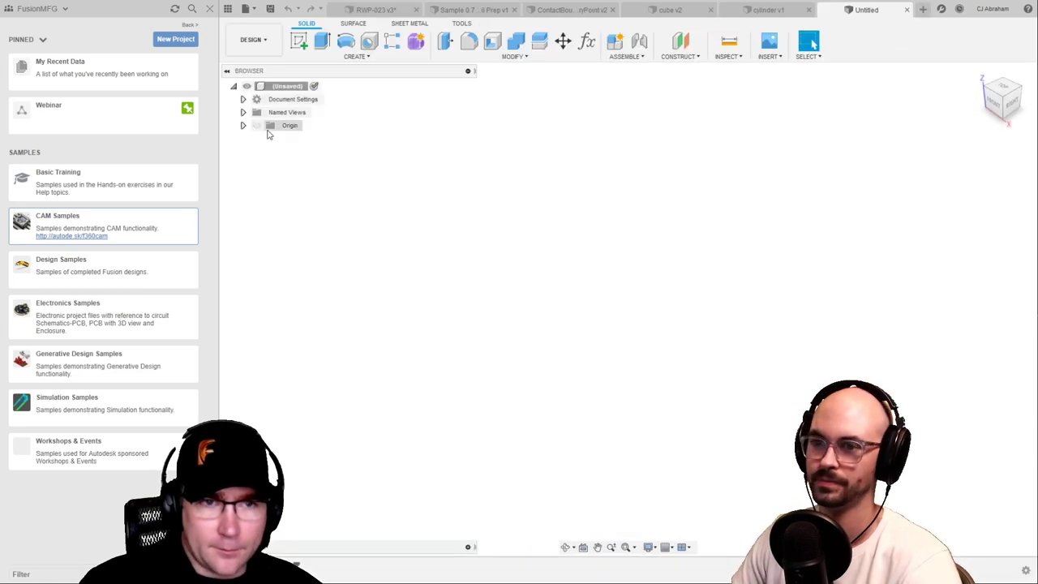
right_click(653, 302)
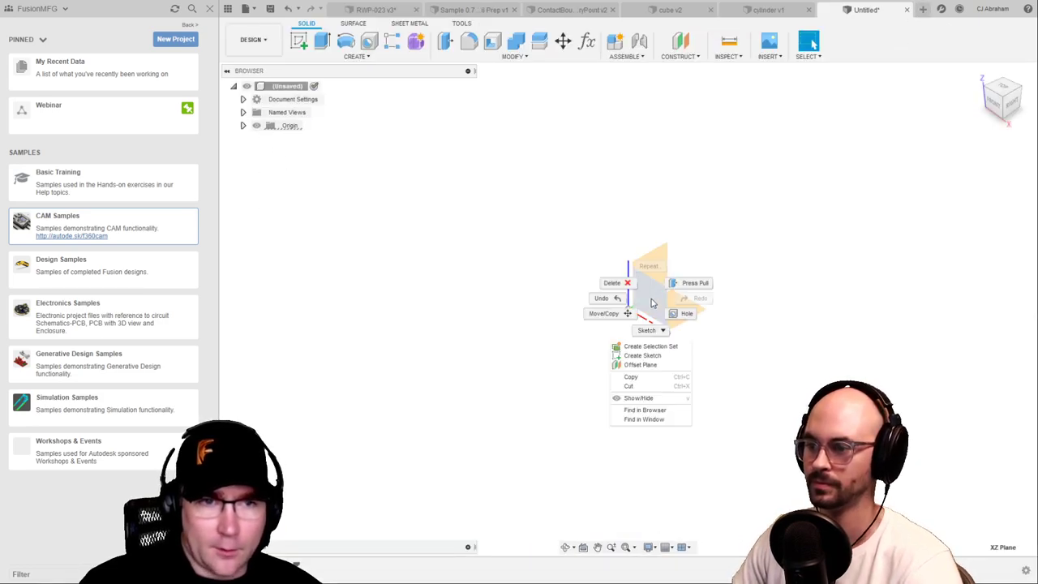
click(651, 357)
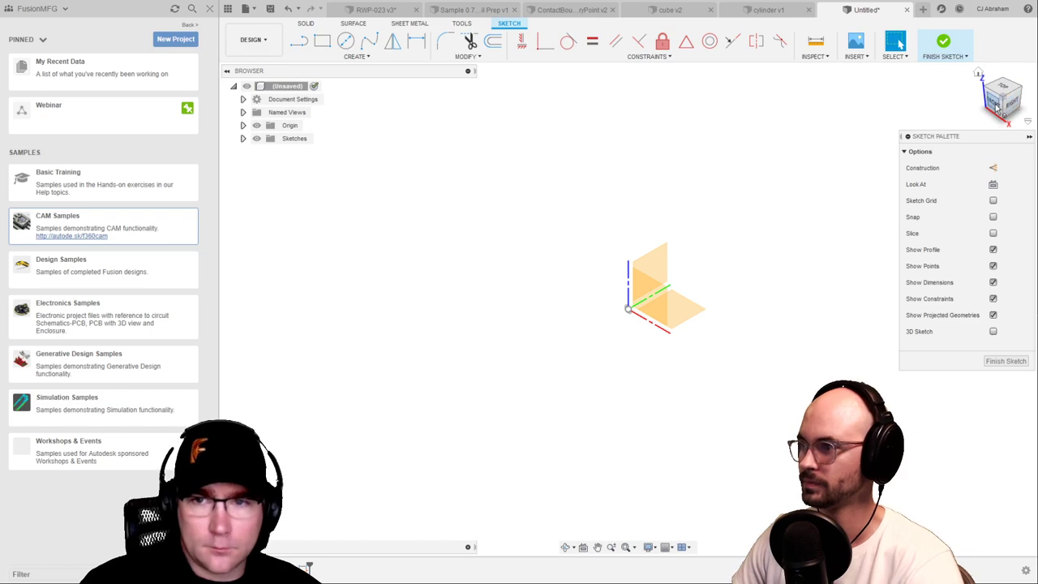
key(r)
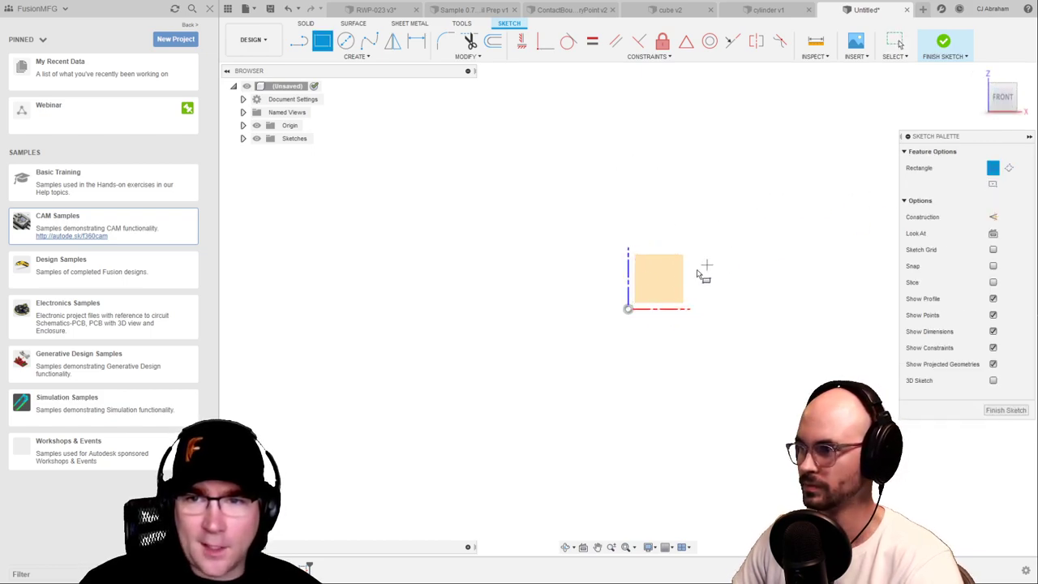
click(627, 309)
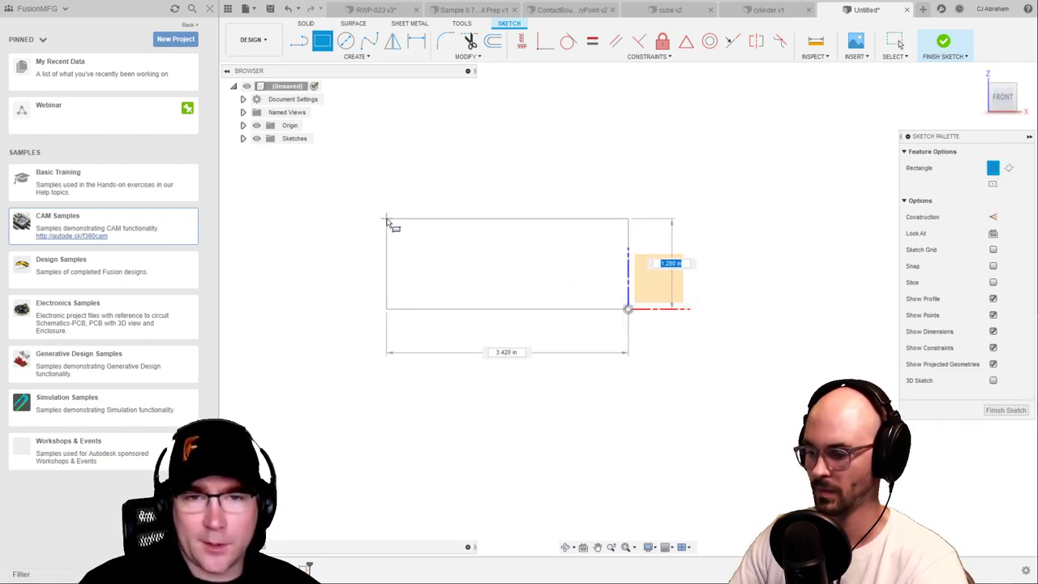
text(.75)
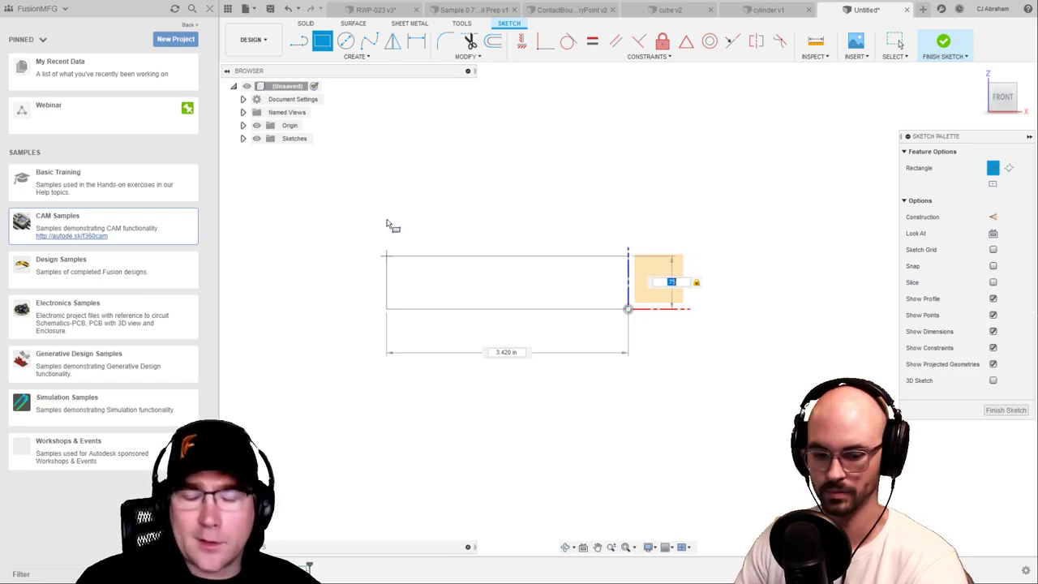
key(Tab)
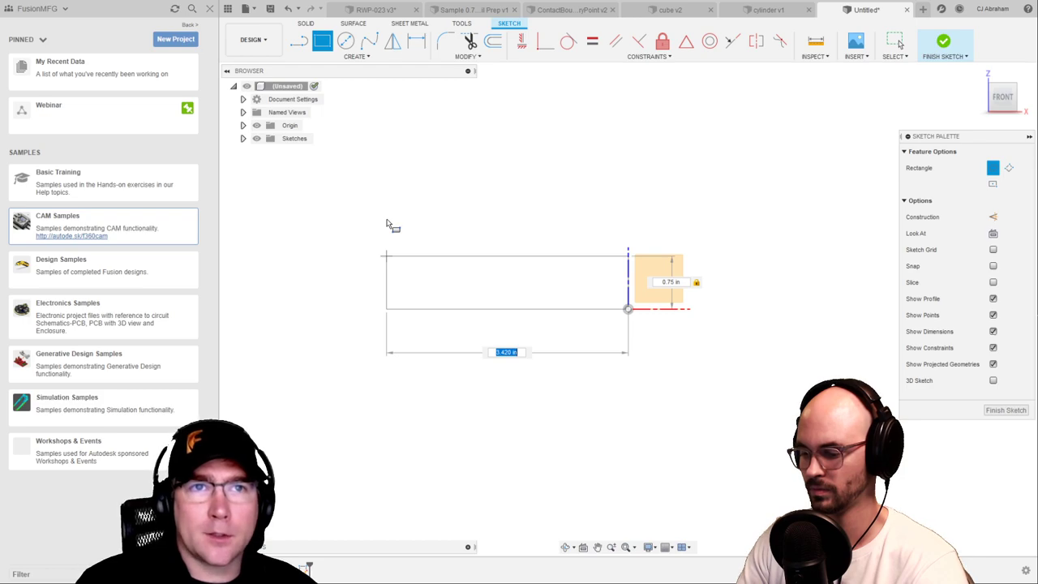
text(2)
key(Return)
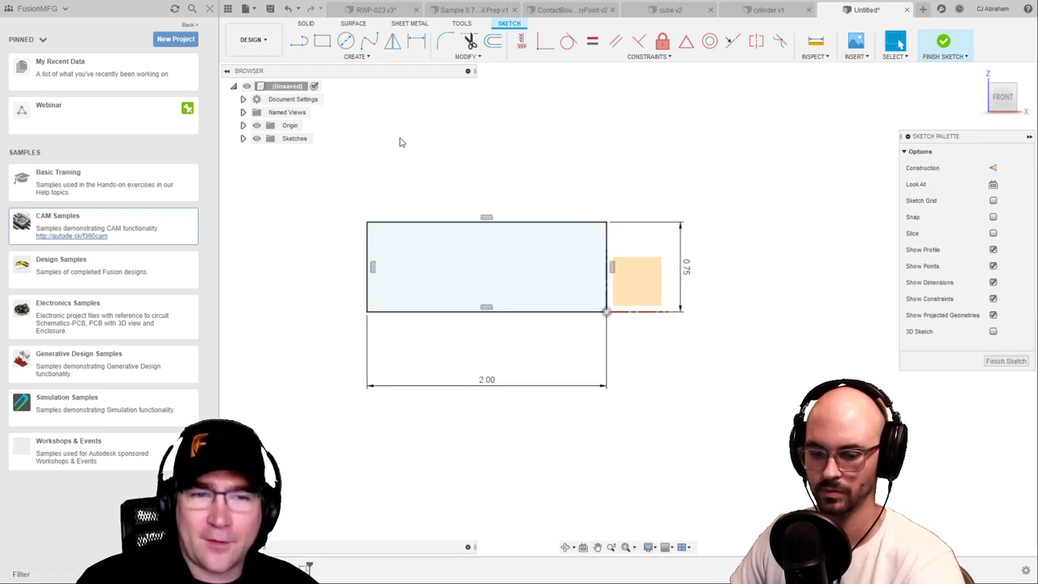
Draw a second rectangle stacked on the first one's left end
click(322, 41)
click(366, 221)
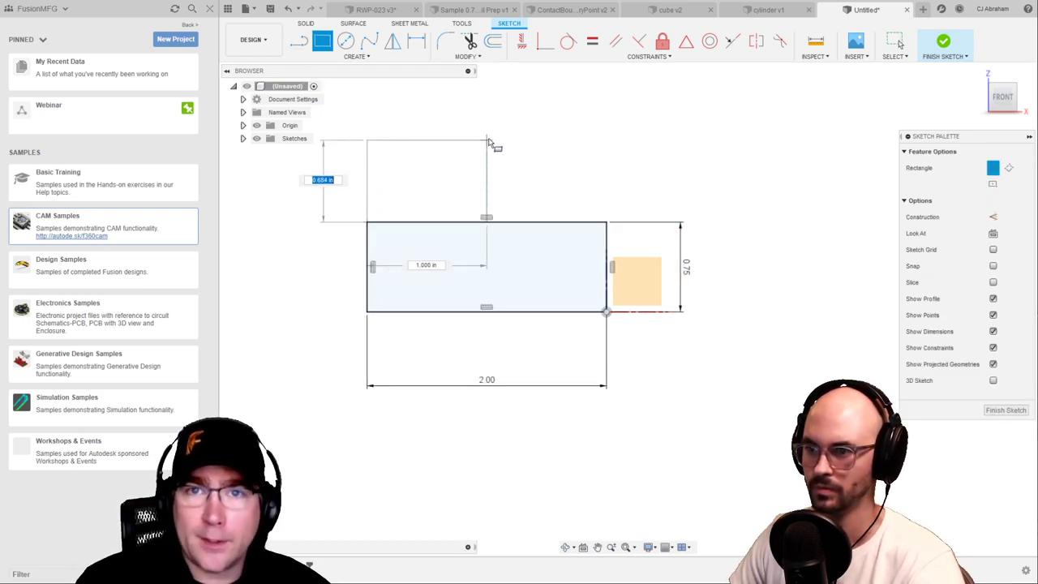
click(487, 141)
key(Escape)
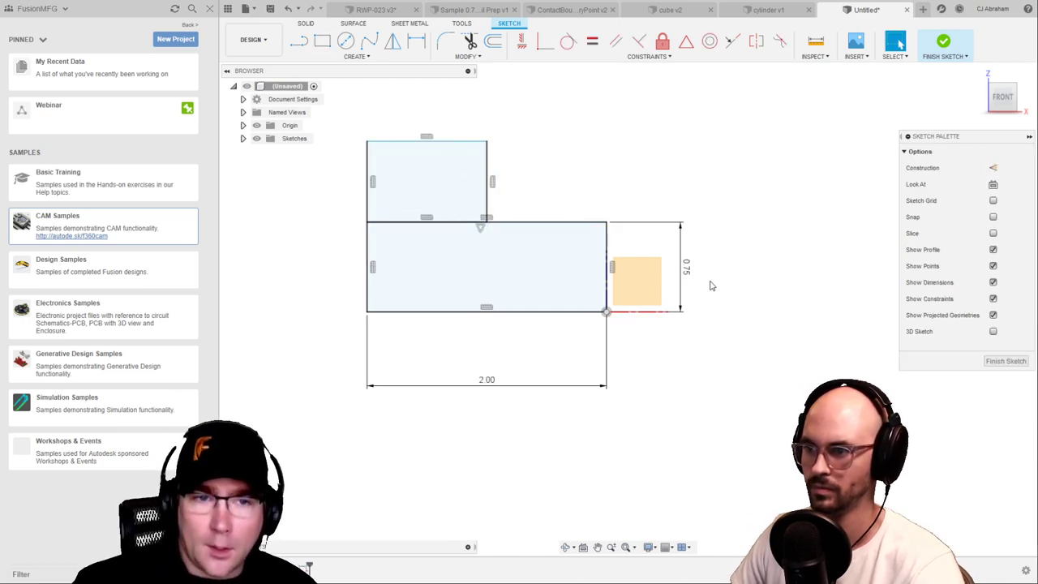
Change the 0.75 height to 0.5 and constrain the two rectangles' left edges together
double_click(686, 267)
text(0.5)
key(Return)
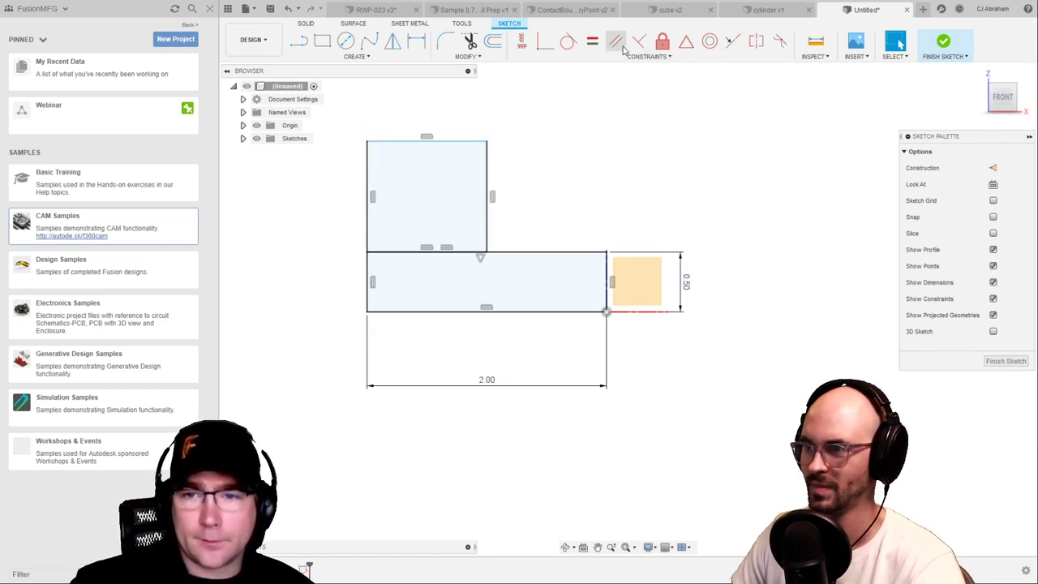
click(592, 41)
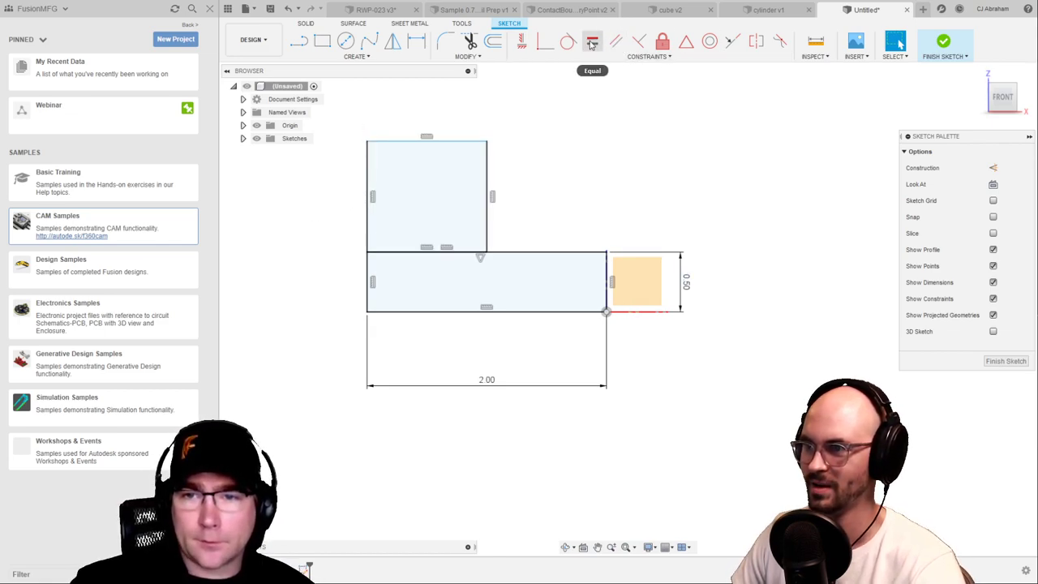
click(369, 220)
click(371, 281)
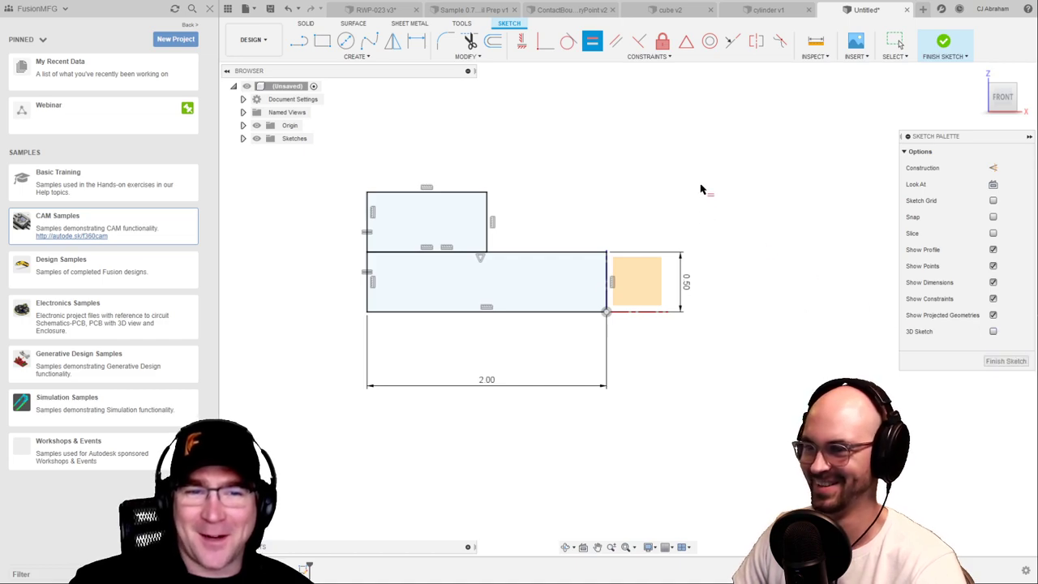
Extrude both rectangle profiles symmetrically to 0.774 in, forming one stepped L-shaped body
key(e)
click(486, 235)
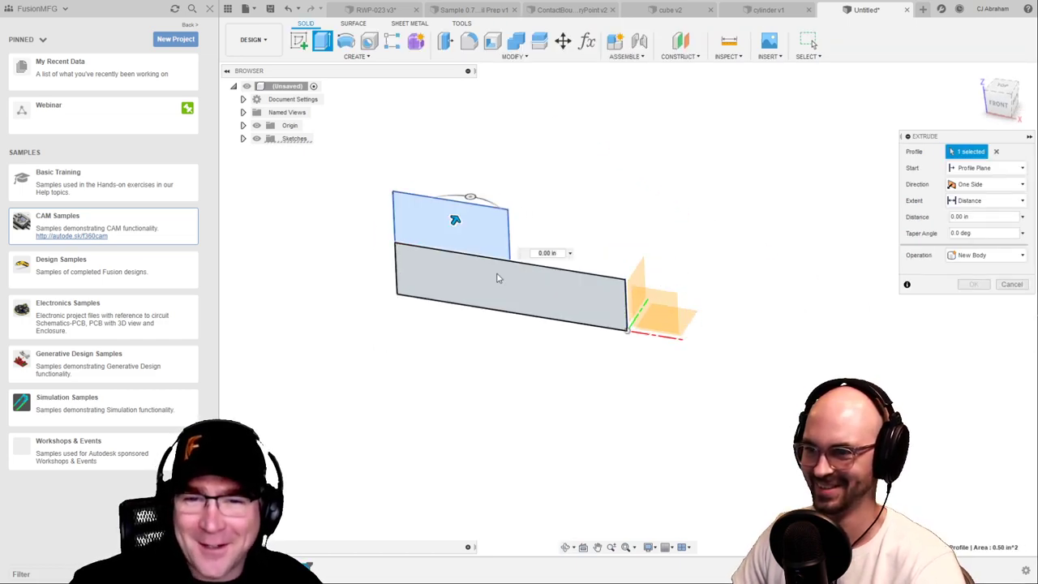
click(498, 278)
drag(514, 283, 585, 234)
click(985, 200)
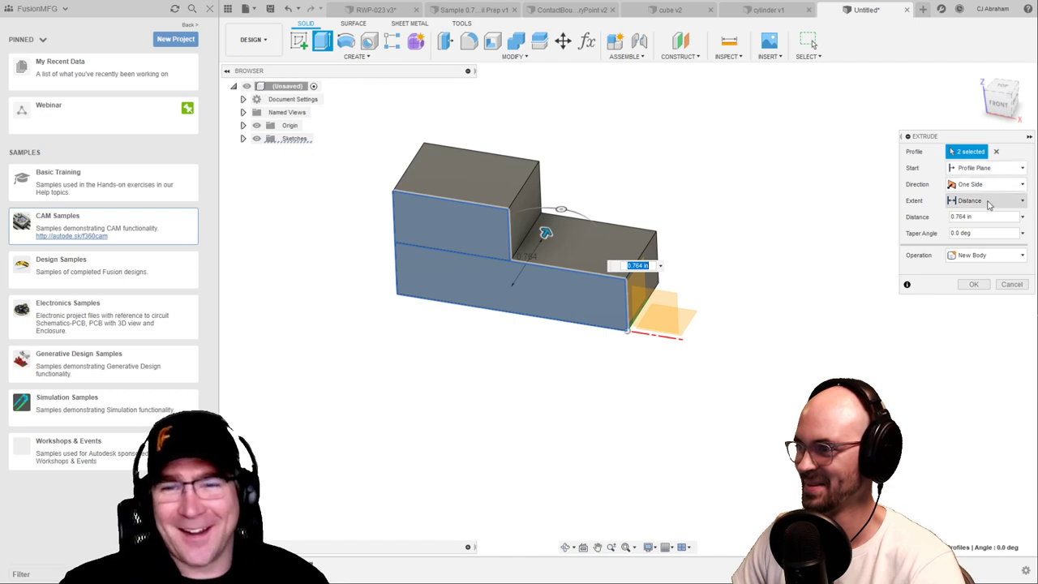
click(976, 243)
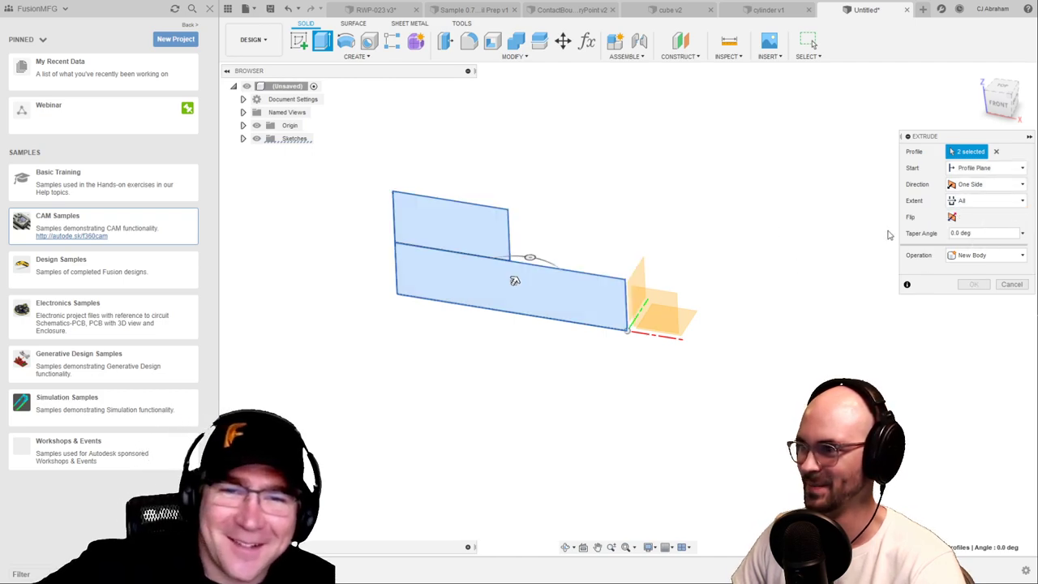
click(985, 184)
click(973, 199)
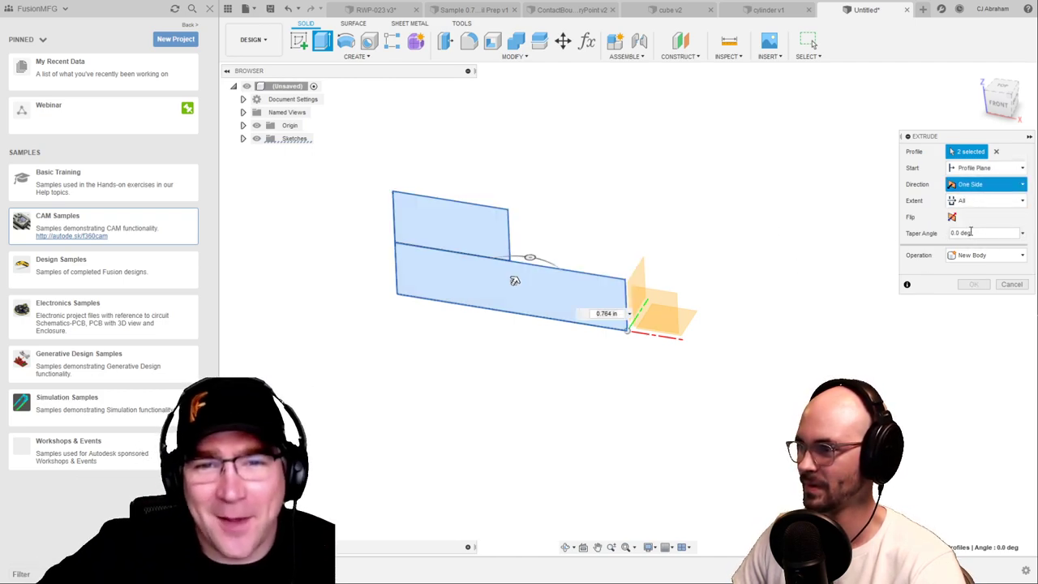
click(970, 232)
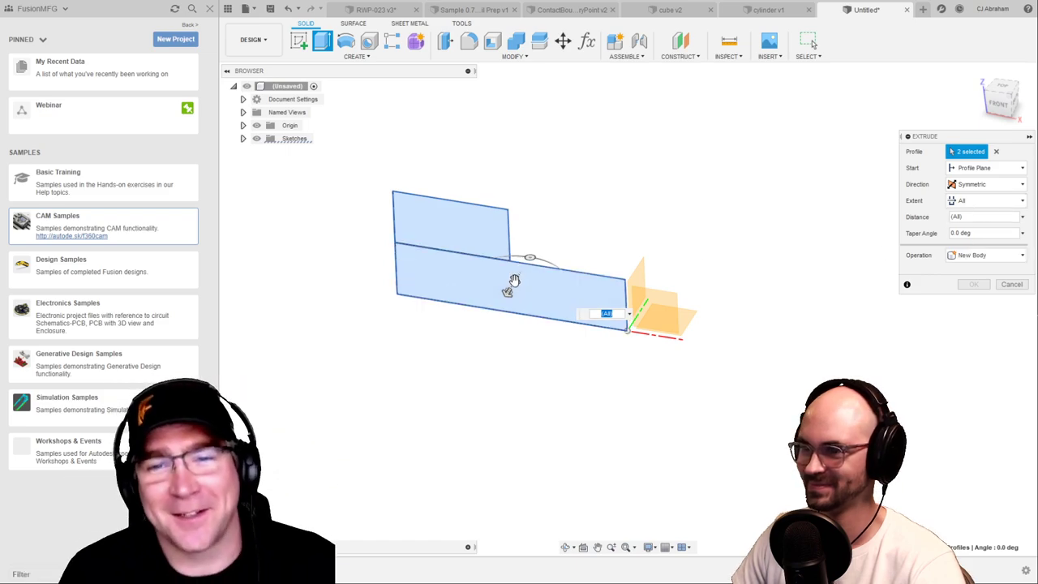
drag(514, 280, 560, 241)
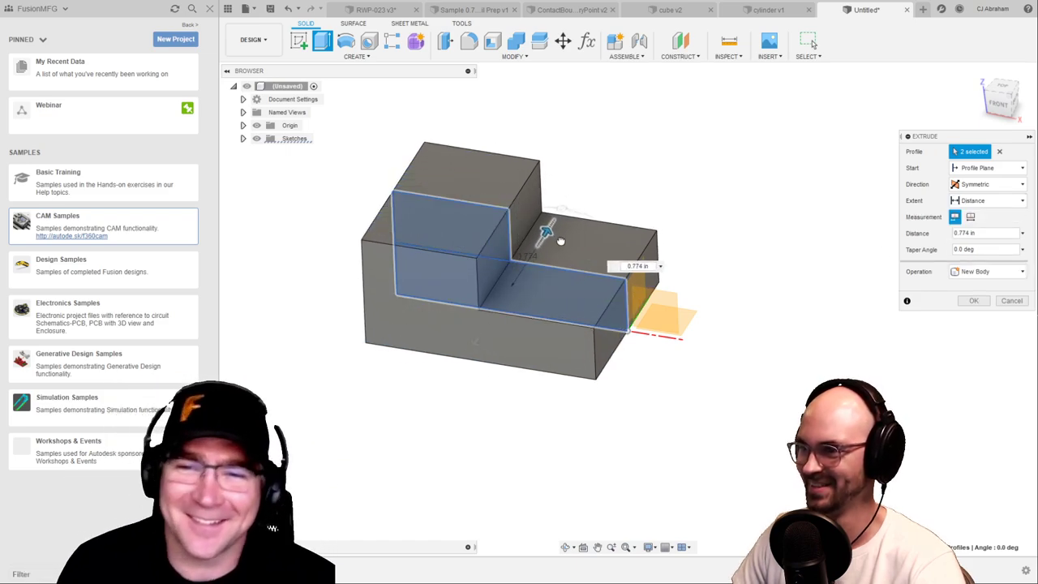
key(Return)
key(F6)
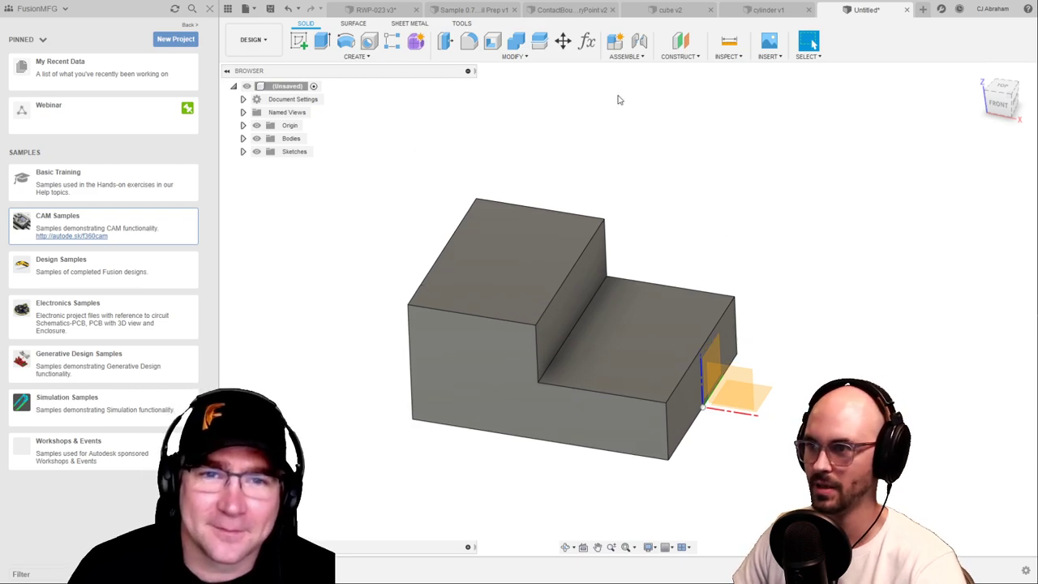
Start a sketch on the upper step's top face and draw four circles, two over each step
right_click(508, 243)
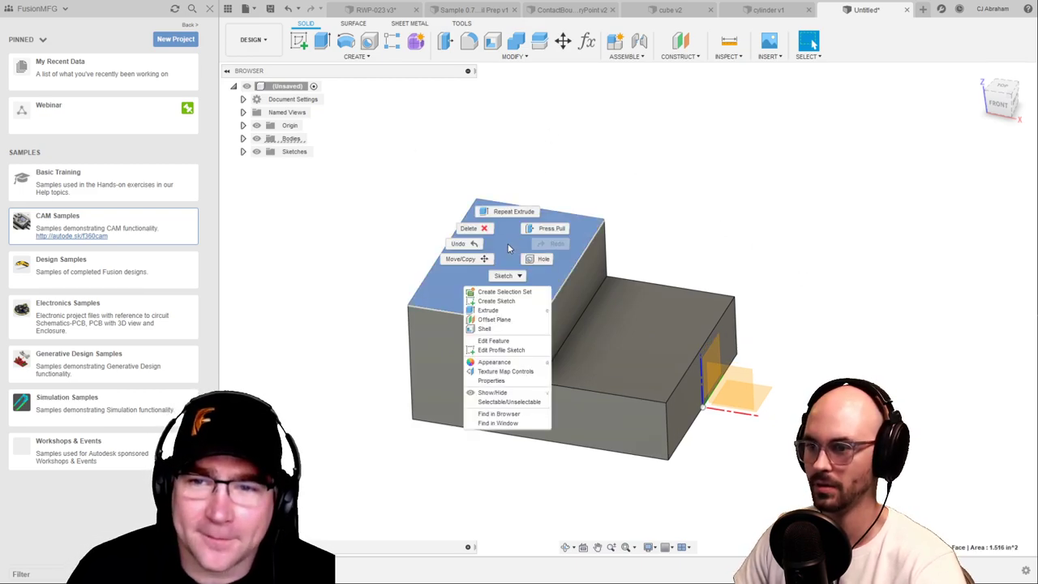
click(496, 304)
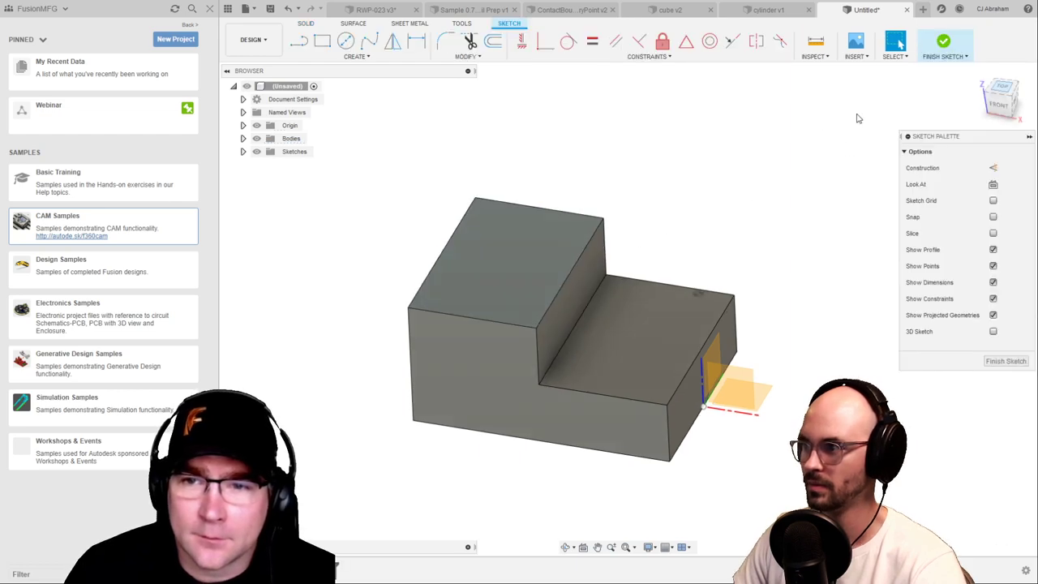
key(c)
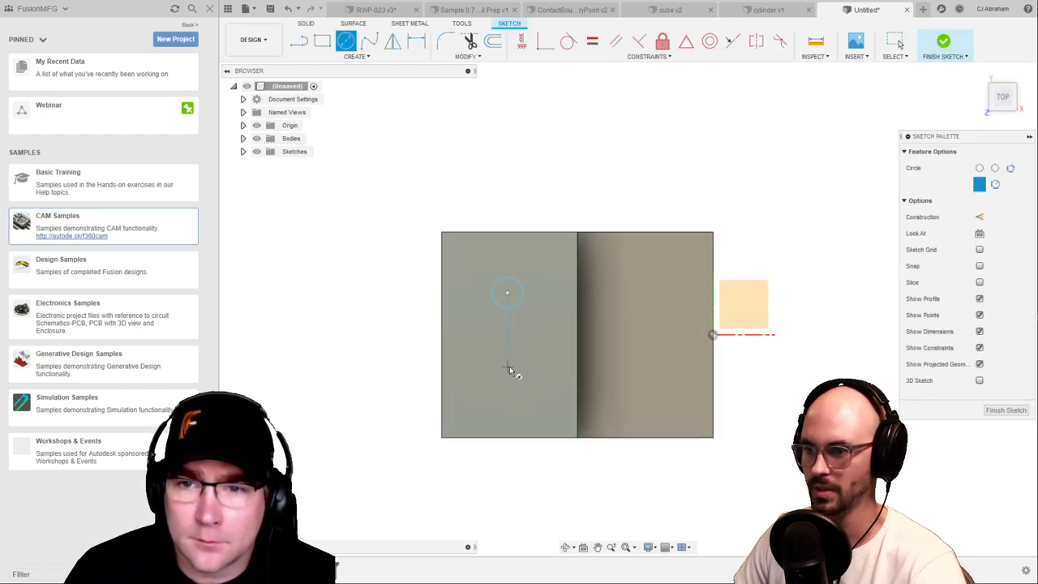
click(507, 367)
click(639, 292)
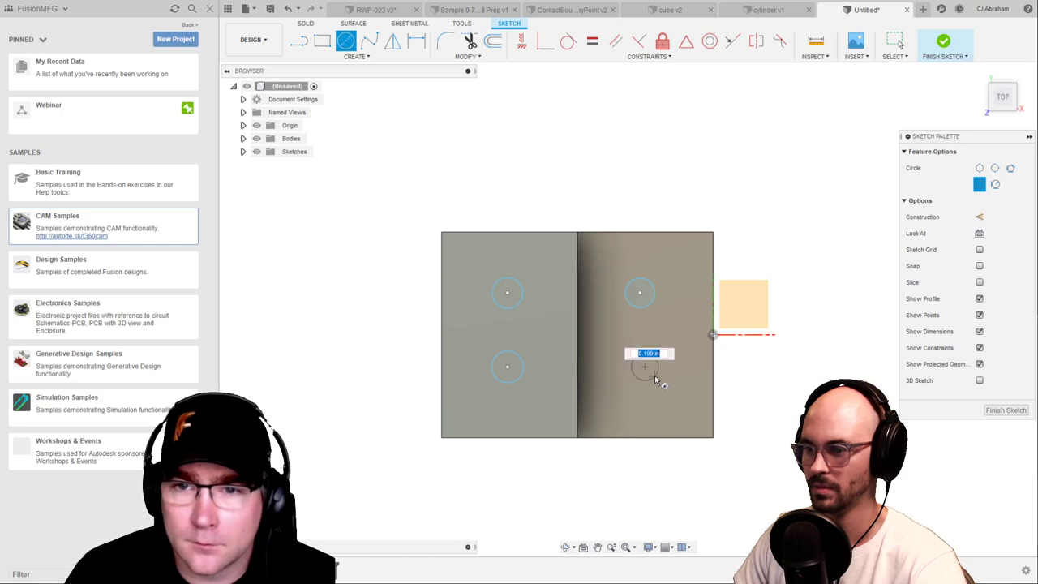
click(656, 379)
key(Escape)
Select the upper-left, upper-right and lower-right circles, then orbit to an angled 3-D view
click(507, 308)
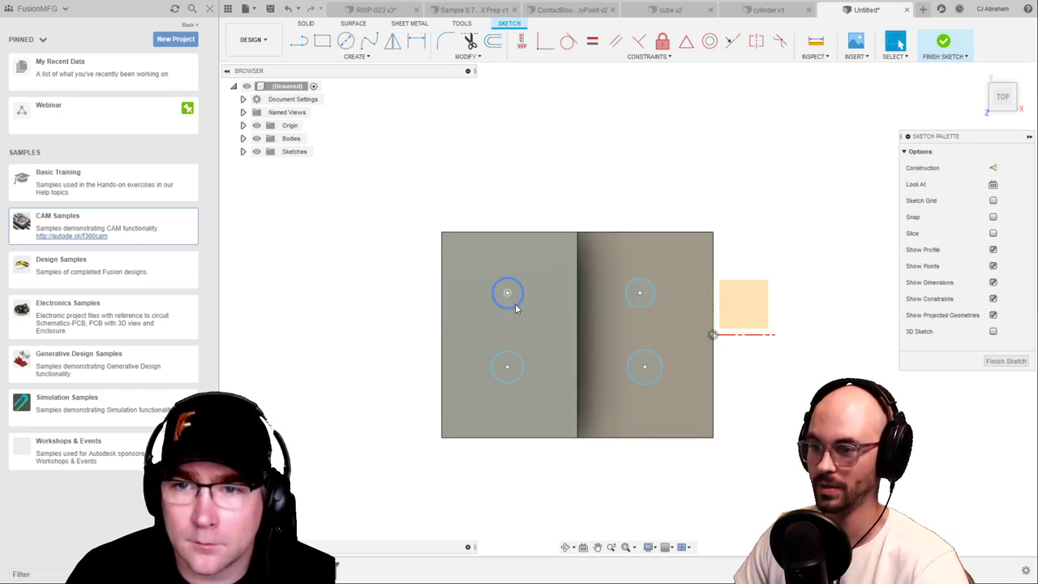
click(630, 306)
click(627, 362)
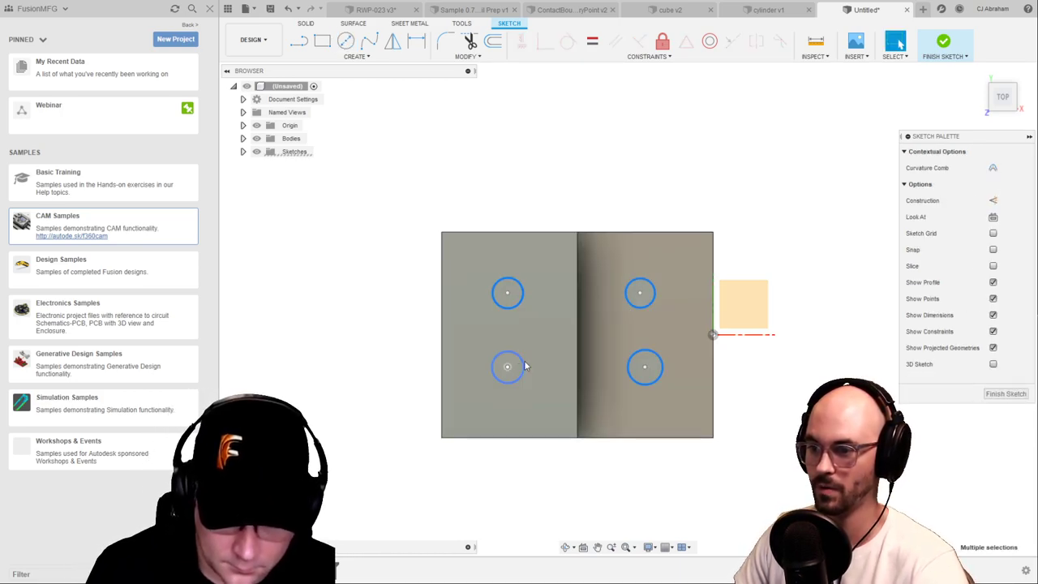
shift+middle_drag(614, 390, 617, 248)
Extrude one circle on each step downward as a cut, creating the first two holes
key(e)
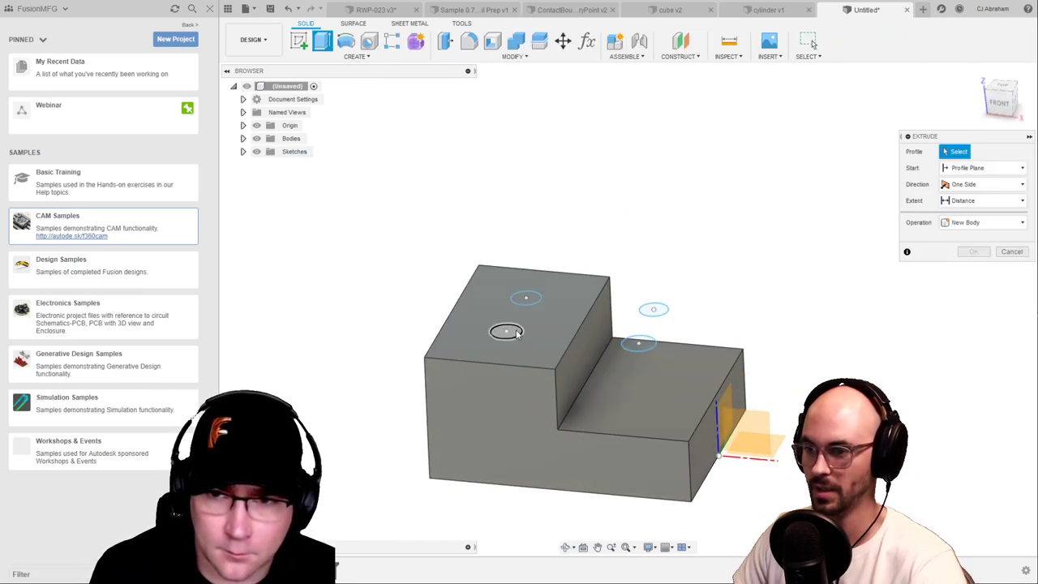
click(506, 330)
click(639, 344)
drag(640, 344, 644, 458)
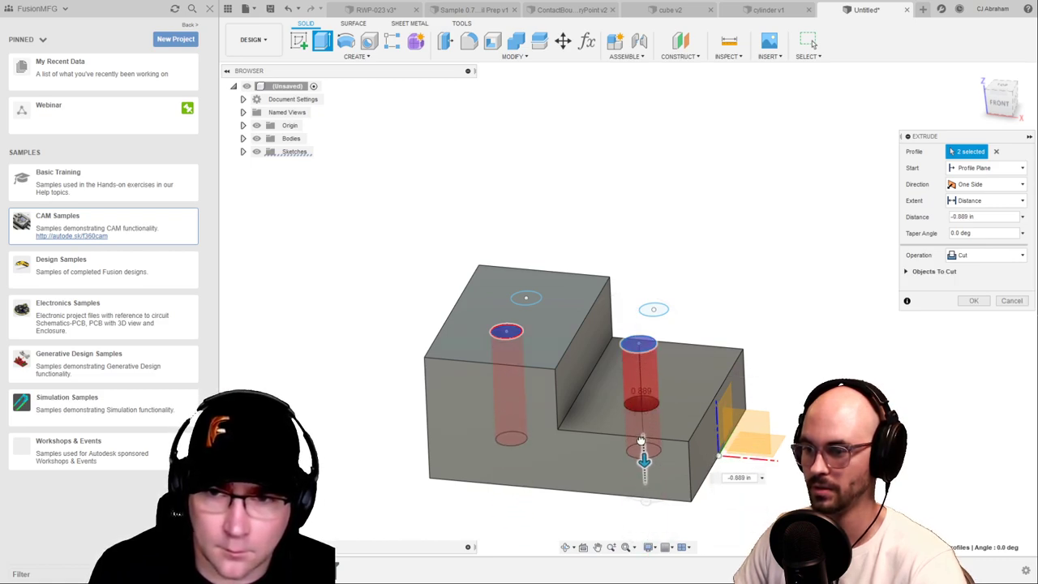
click(973, 302)
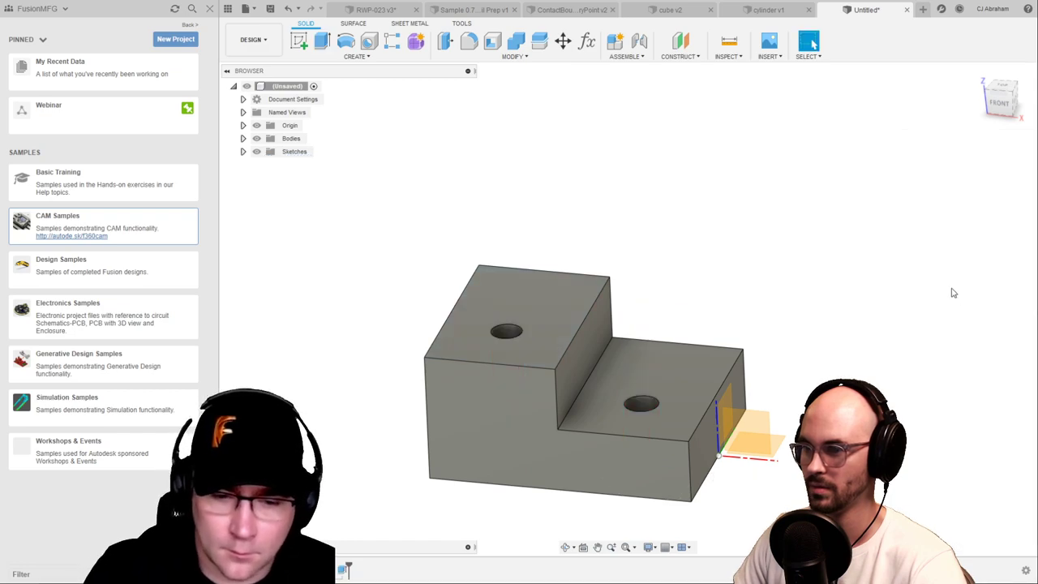
shift+middle_drag(745, 213, 735, 246)
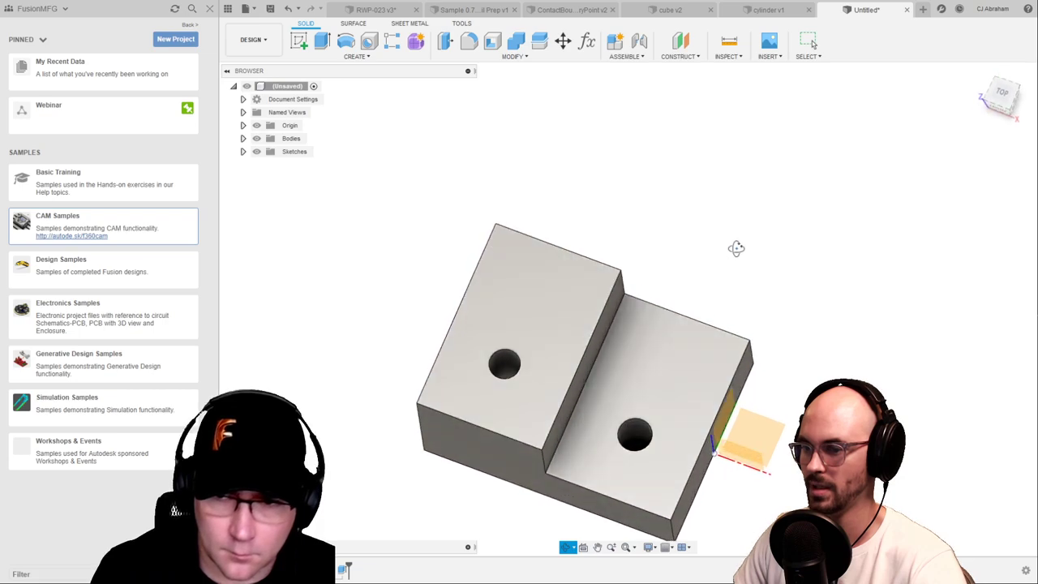
key(e)
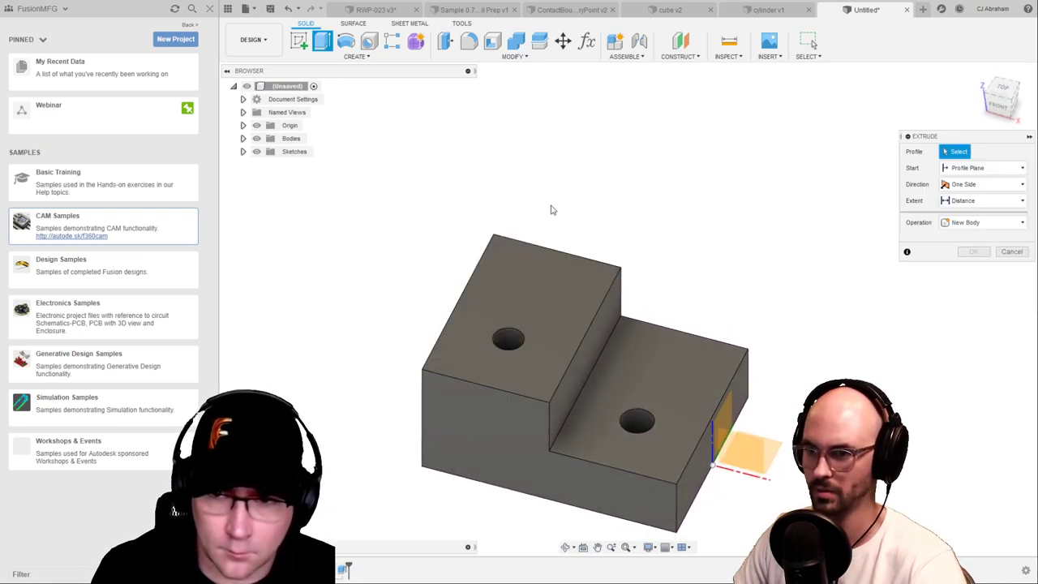
Show Sketch2 again and cut the remaining two circles 0.665 in deep into the block
click(243, 152)
click(266, 178)
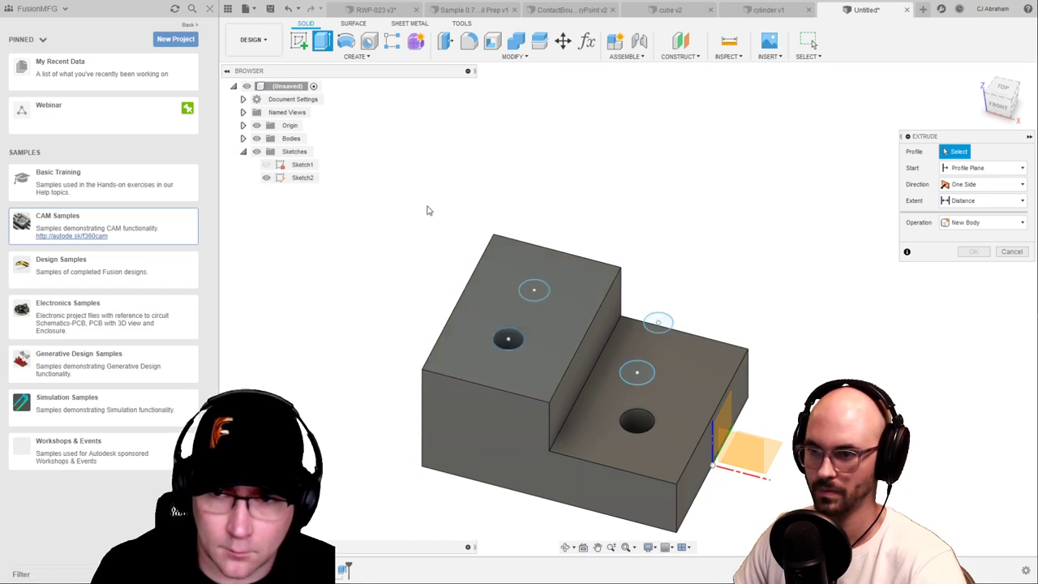
click(534, 290)
click(657, 326)
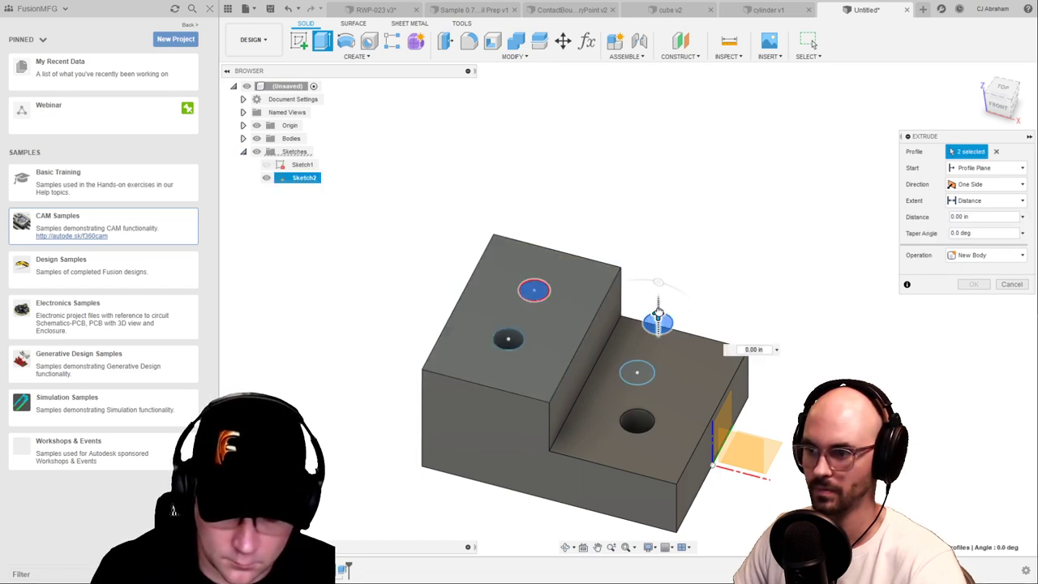
drag(657, 325, 657, 374)
shift+middle_drag(657, 375, 716, 314)
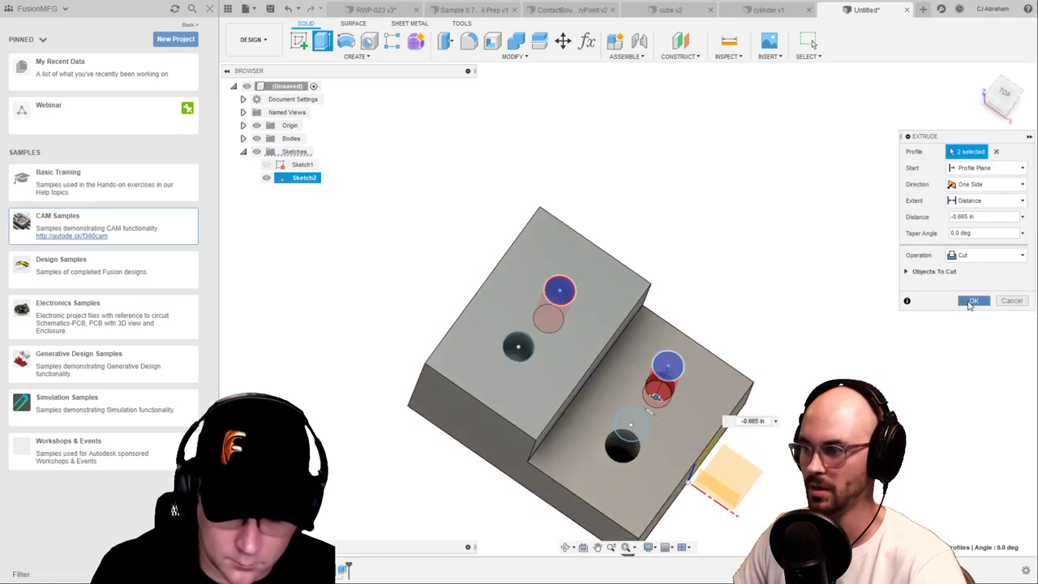
click(970, 304)
Orbit and zoom to inspect the four holes from a near-front view
shift+middle_drag(970, 304, 735, 250)
shift+middle_drag(677, 429, 610, 464)
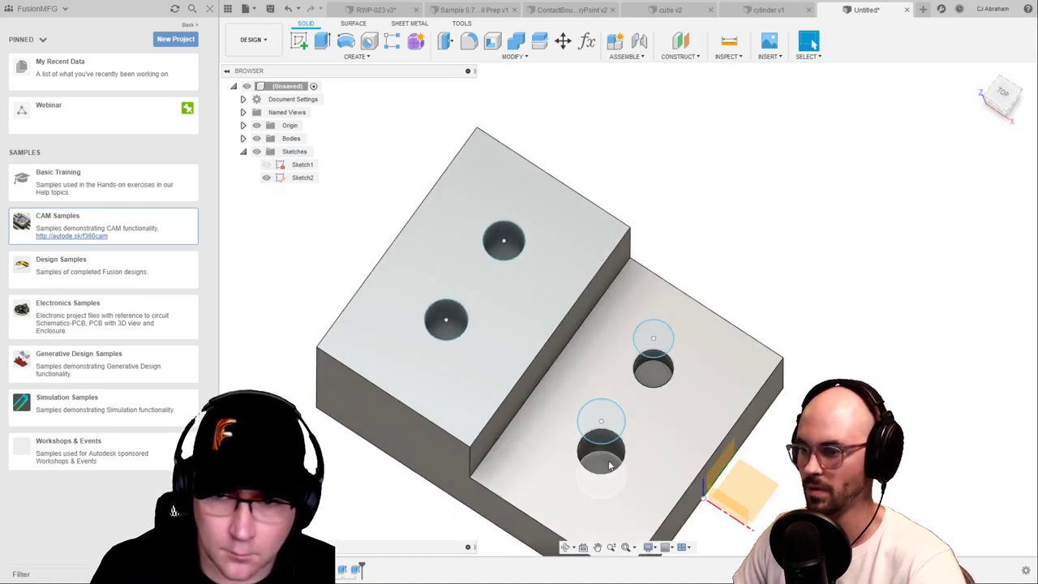
shift+middle_drag(658, 375, 669, 343)
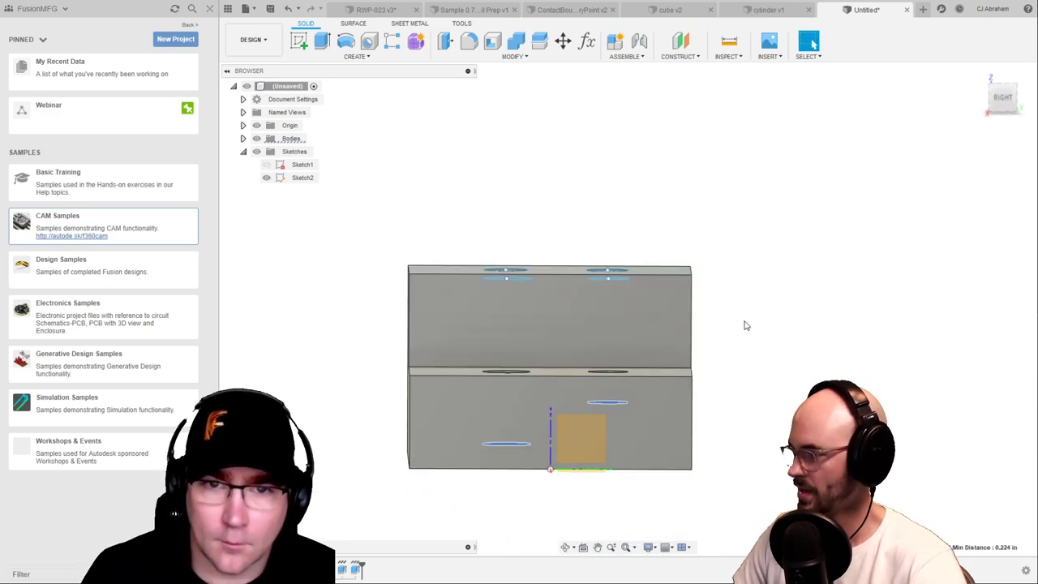
Orbit around the block selecting the upper holes to check them, then clear the selection
shift+middle_drag(618, 206, 535, 240)
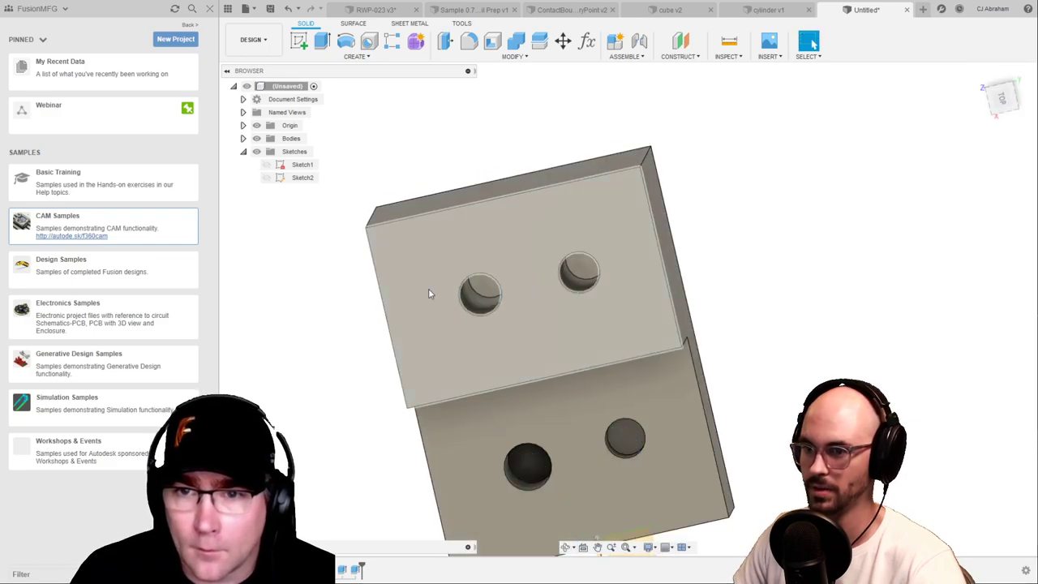
click(489, 290)
click(580, 271)
shift+middle_drag(630, 292, 779, 348)
shift+click(471, 298)
shift+middle_drag(472, 299, 676, 251)
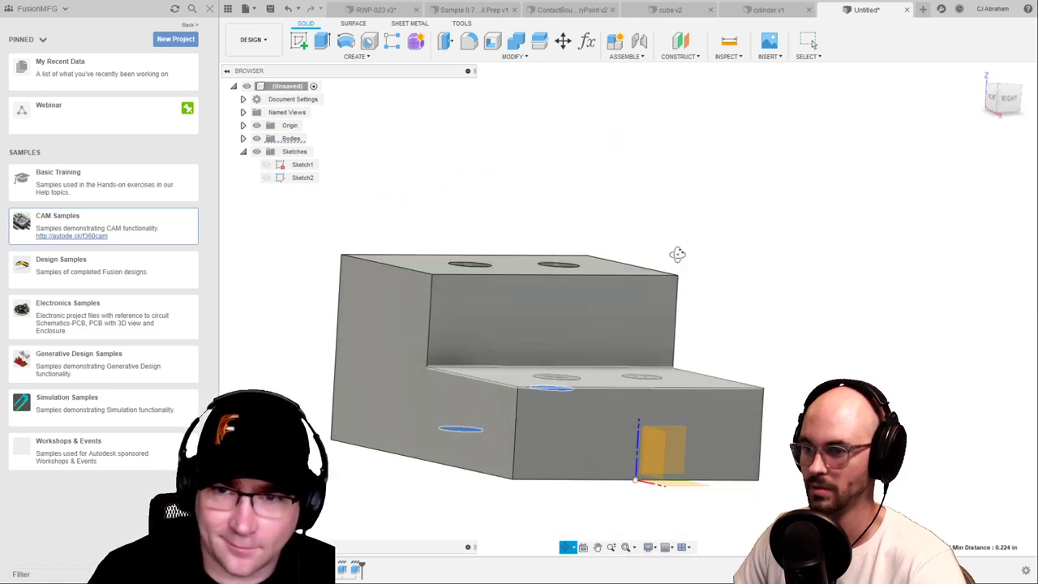
click(746, 190)
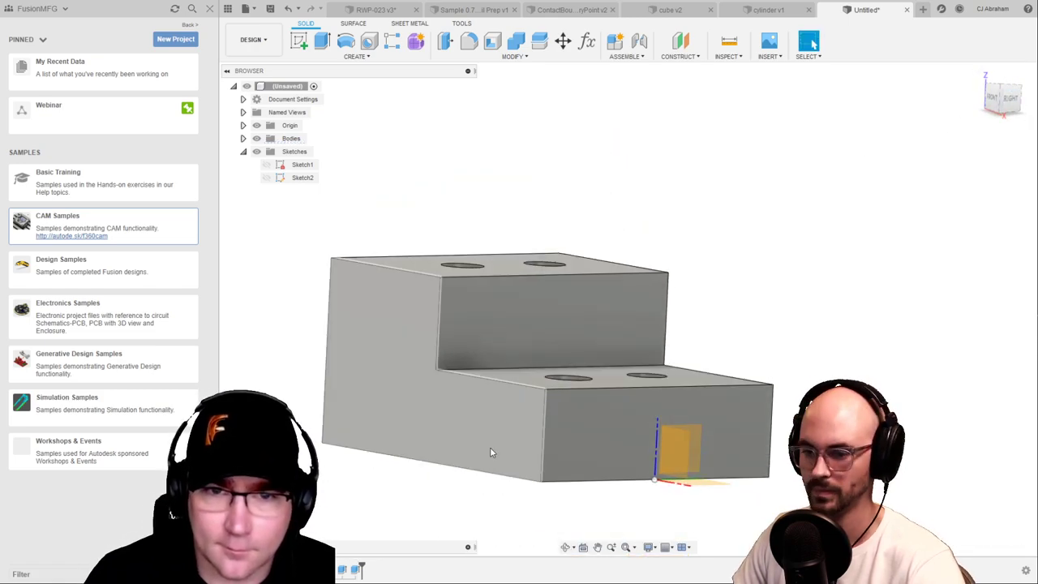
Switch the visual style to Wireframe to see through the holes, then back to Shaded
click(648, 547)
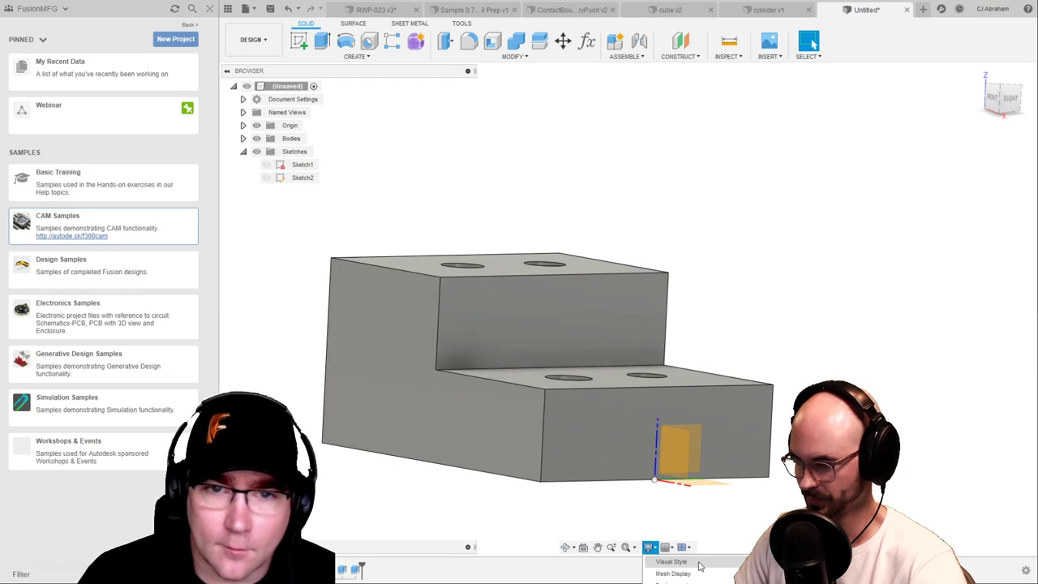
click(779, 527)
mouse_move(775, 356)
shift+middle_down()
mouse_move(779, 322)
mouse_move(803, 326)
mouse_move(770, 338)
mouse_move(755, 359)
mouse_move(769, 336)
mouse_move(783, 345)
shift+middle_up()
scroll(722, 227, down, 2)
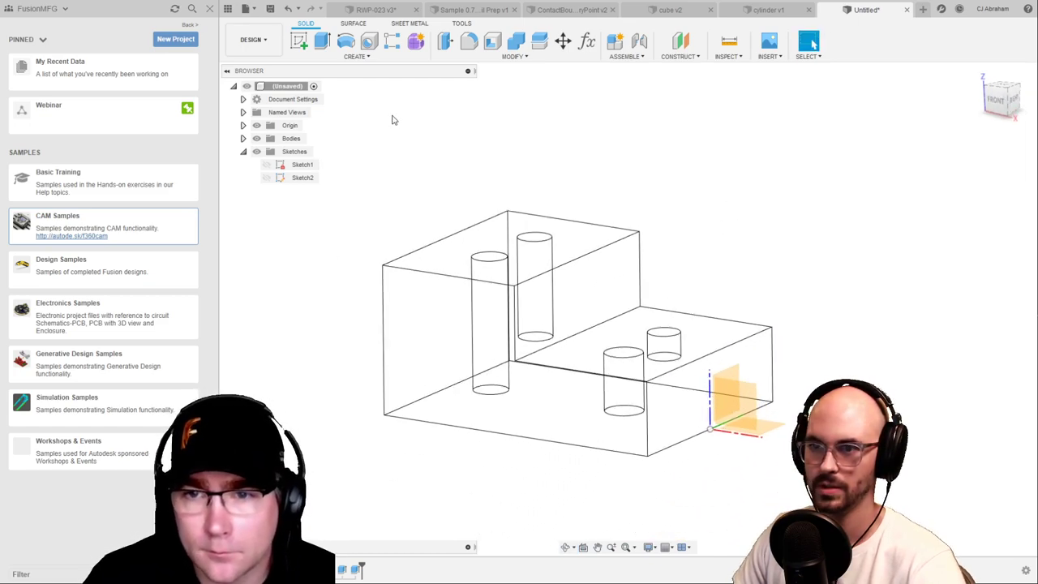
click(649, 547)
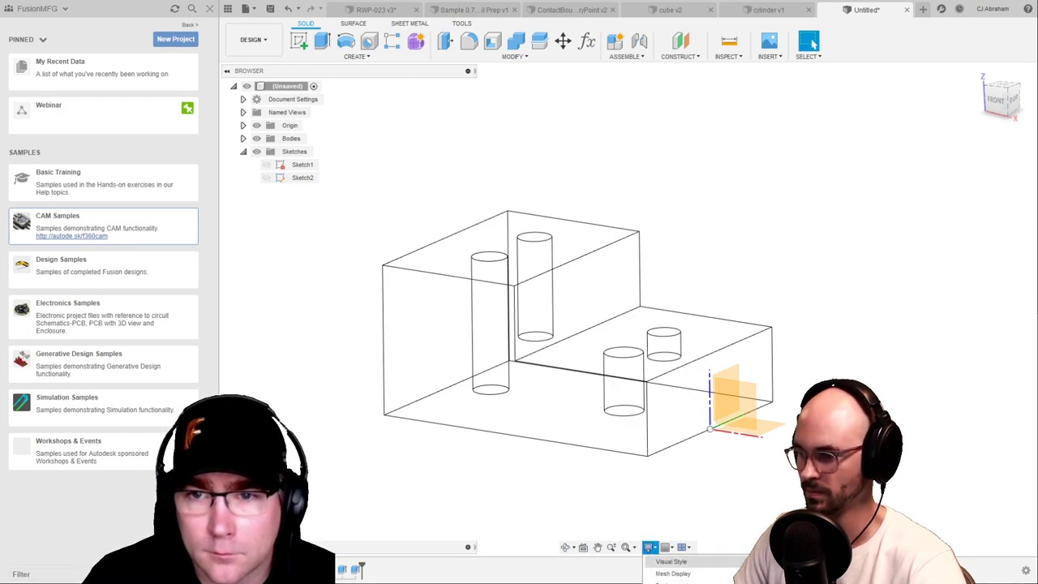
click(697, 561)
click(251, 39)
In Manufacture, create Setup1 with no additional stock, then start a Drill using the Inch - Aluminum library
click(259, 159)
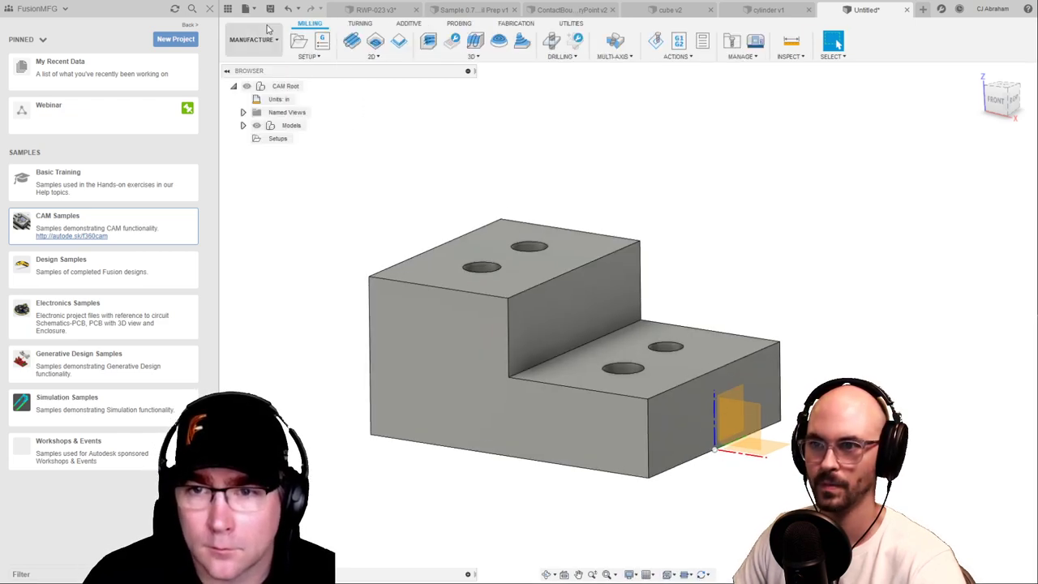
click(298, 41)
click(903, 151)
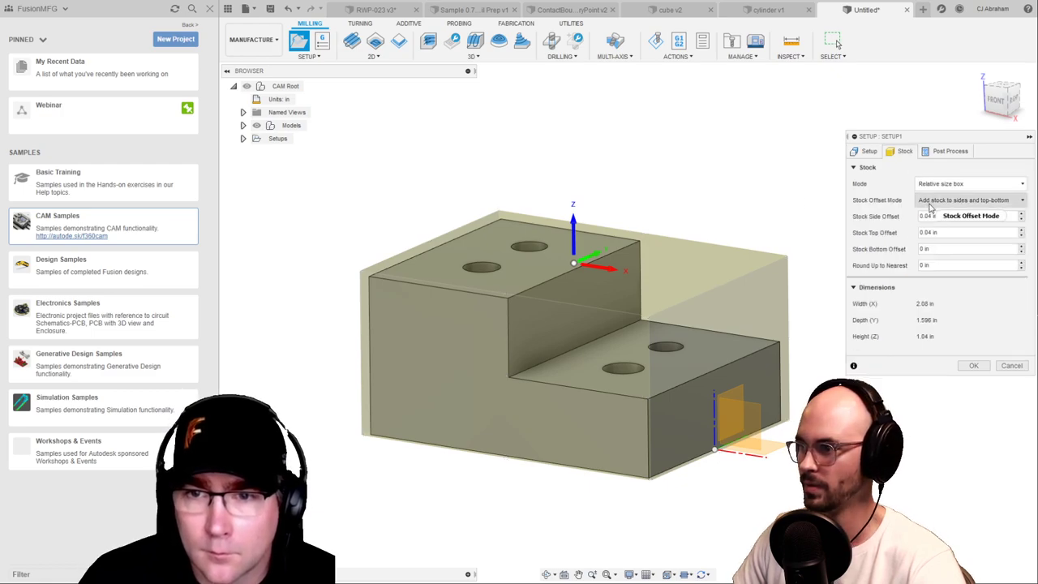
click(929, 202)
click(941, 213)
click(973, 301)
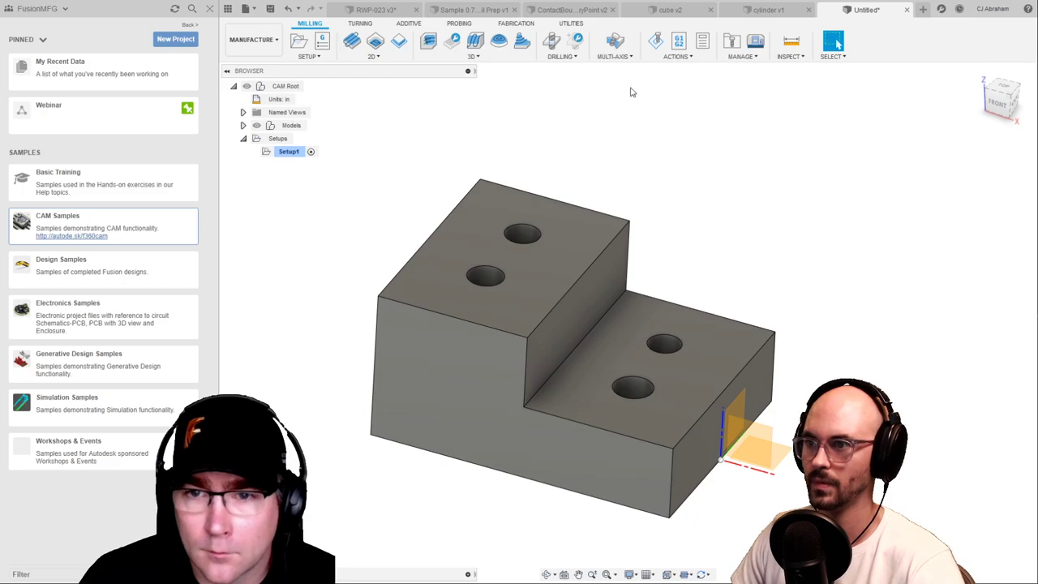
click(551, 41)
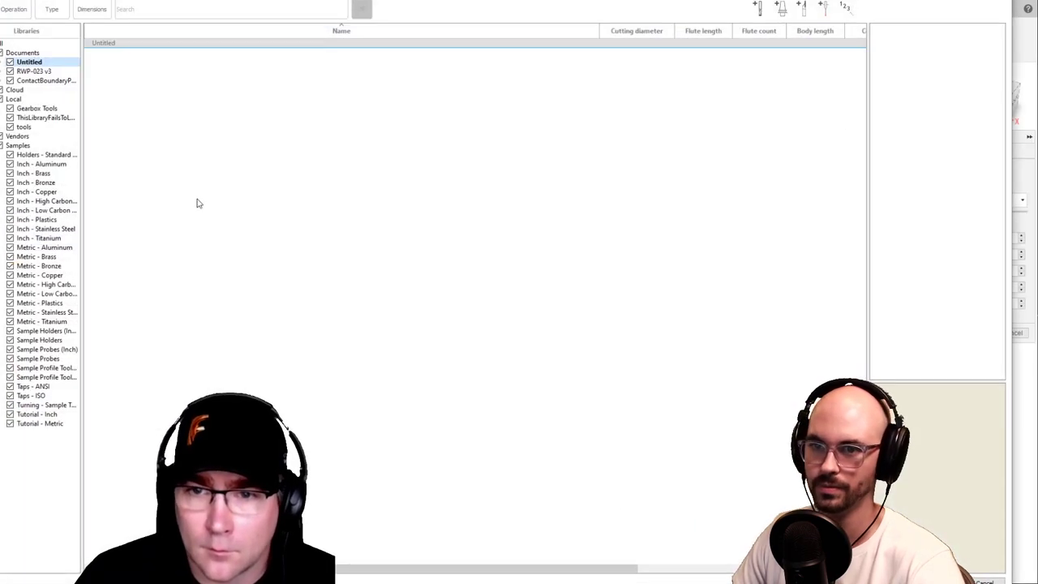
click(40, 163)
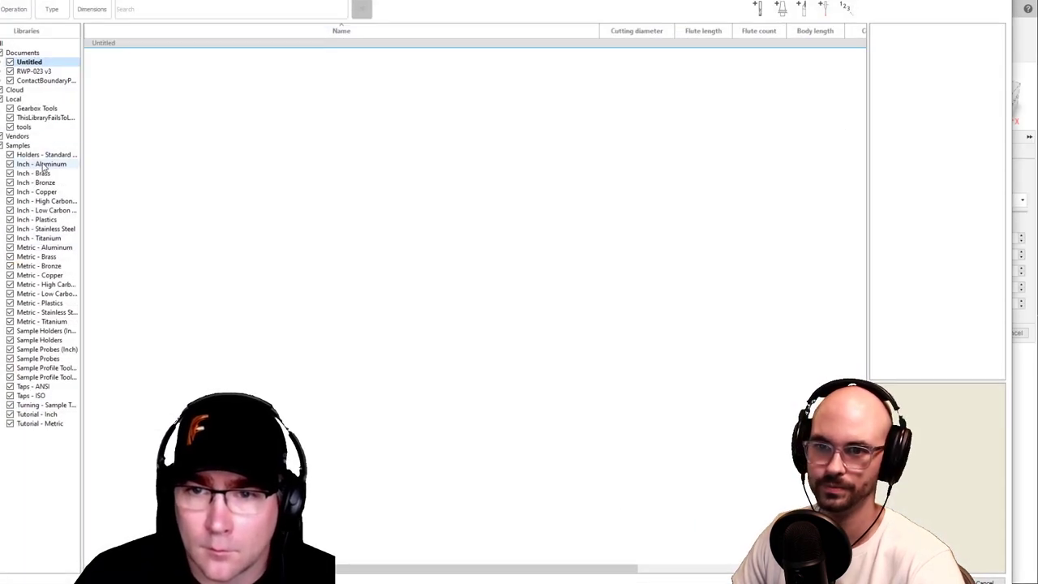
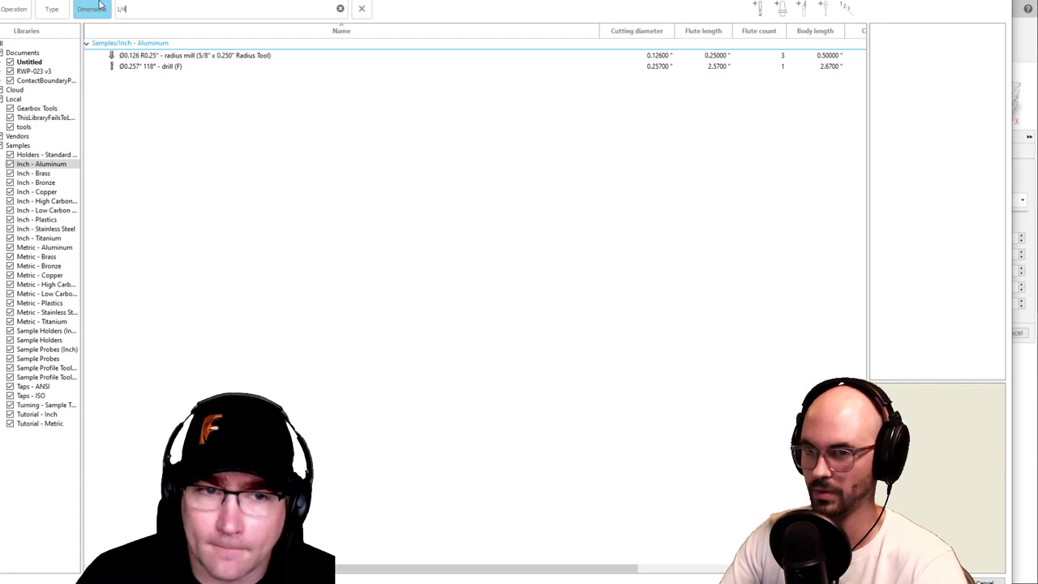
Assign the Ø1/4" 118° drill to the Drill operation and show its Geometry settings
click(151, 65)
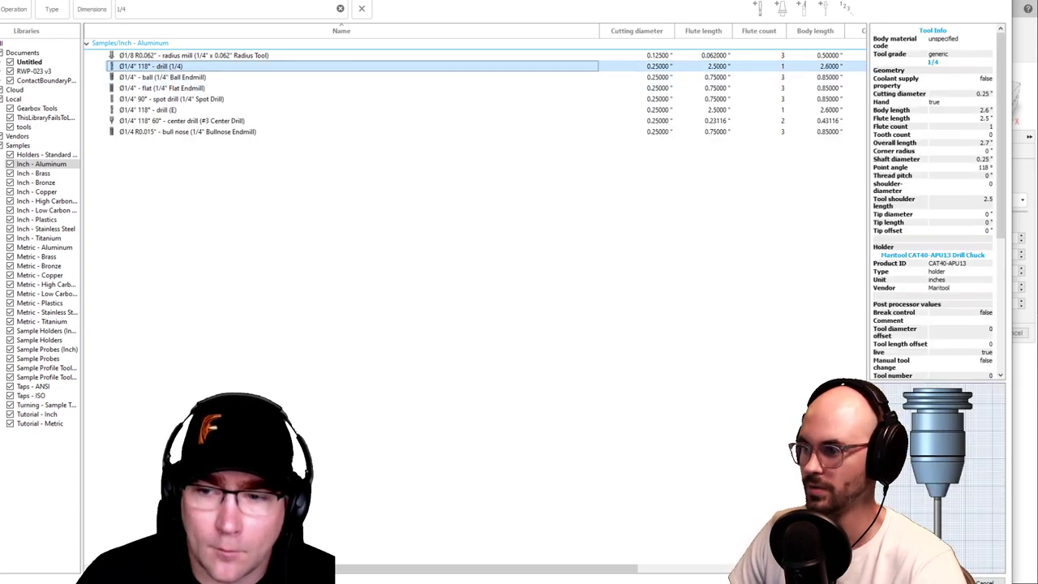
double_click(151, 65)
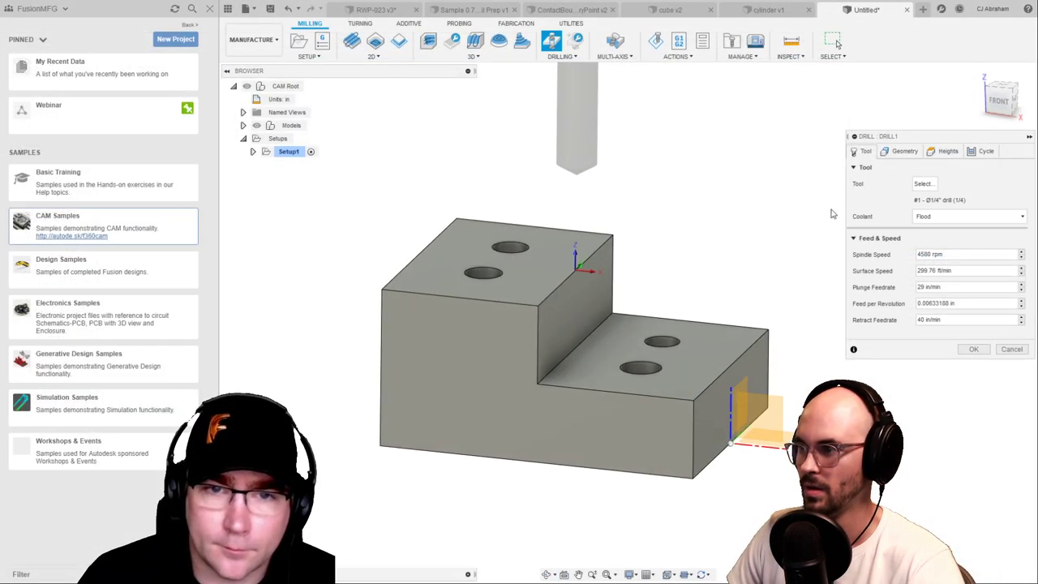
click(906, 153)
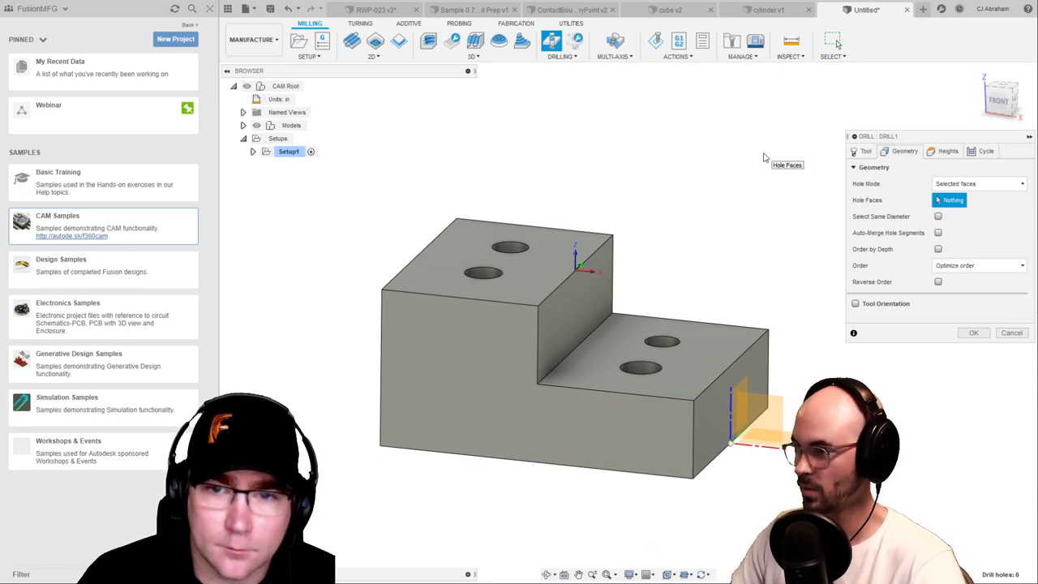
Pick hole faces with Select Same Diameter on, selecting the upper and lower step holes
shift+middle_drag(751, 171, 746, 190)
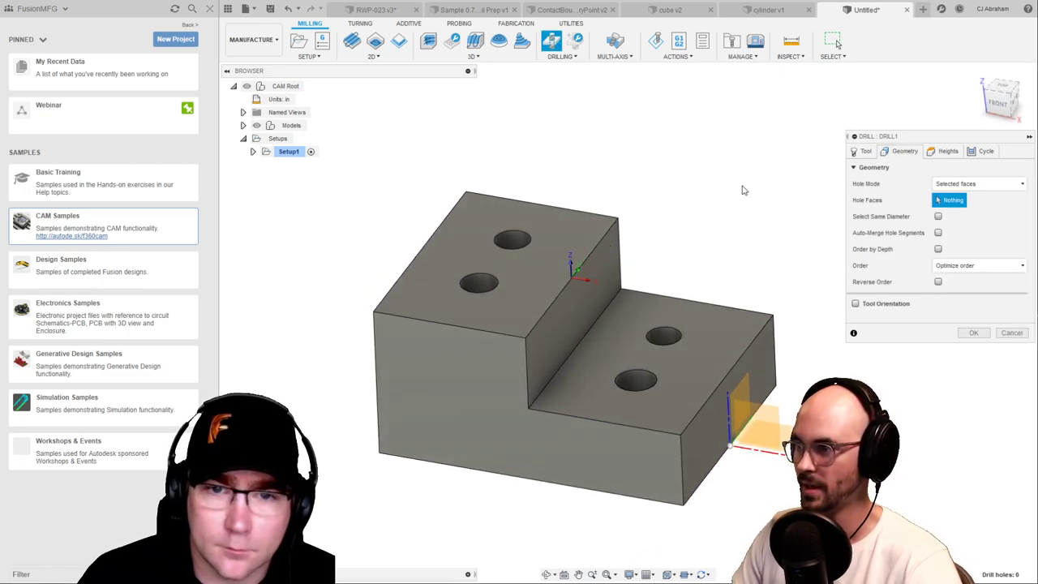
click(480, 295)
shift+middle_drag(717, 232, 724, 232)
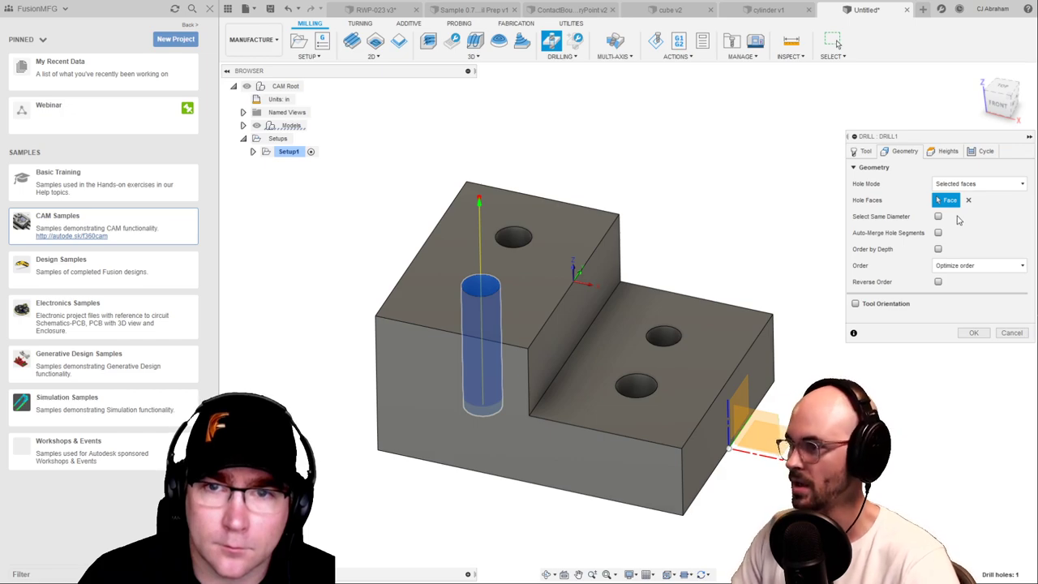
click(938, 216)
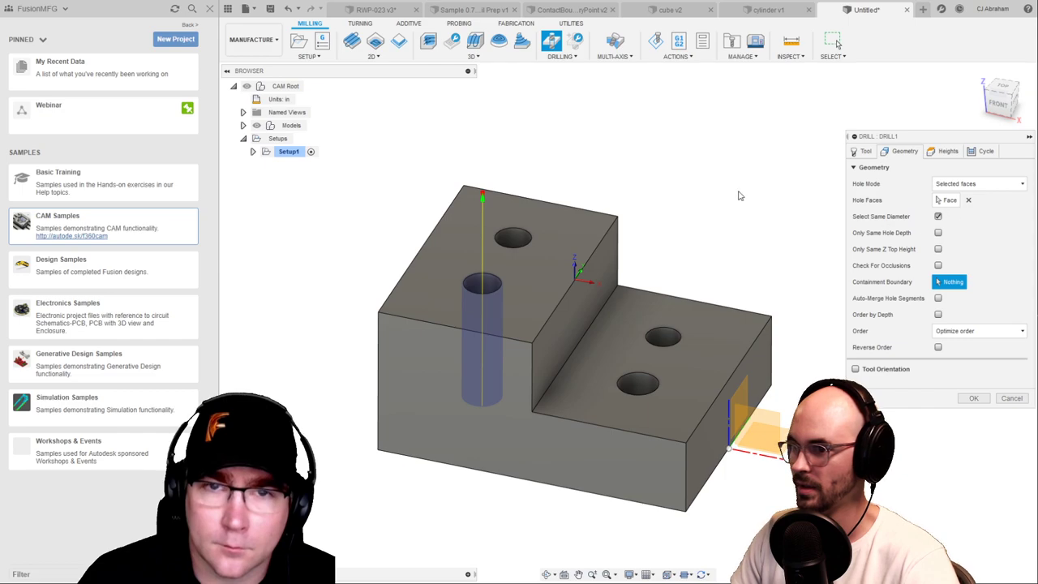
shift+middle_drag(739, 195, 537, 201)
click(537, 201)
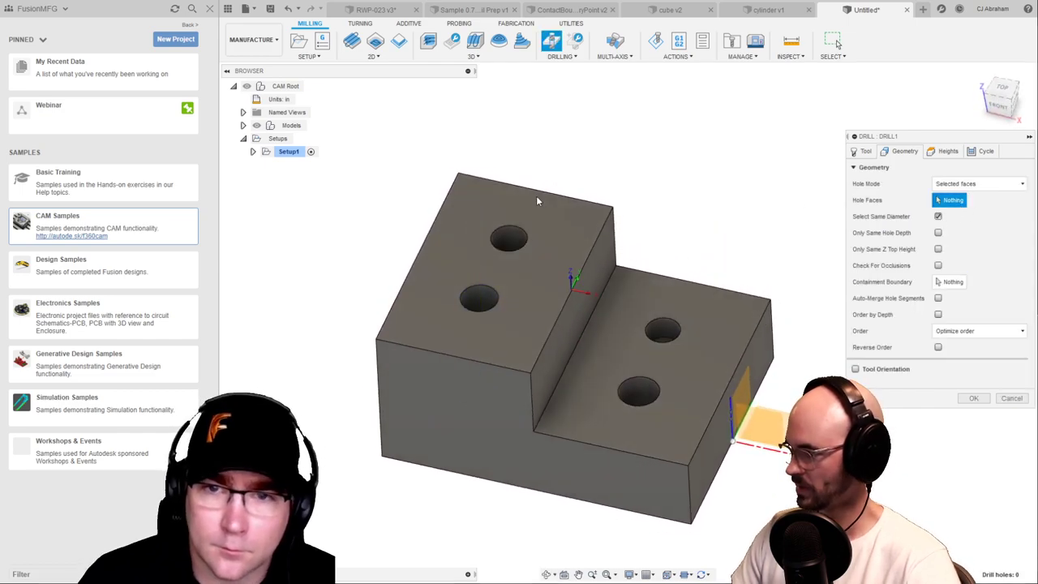
click(508, 238)
click(479, 298)
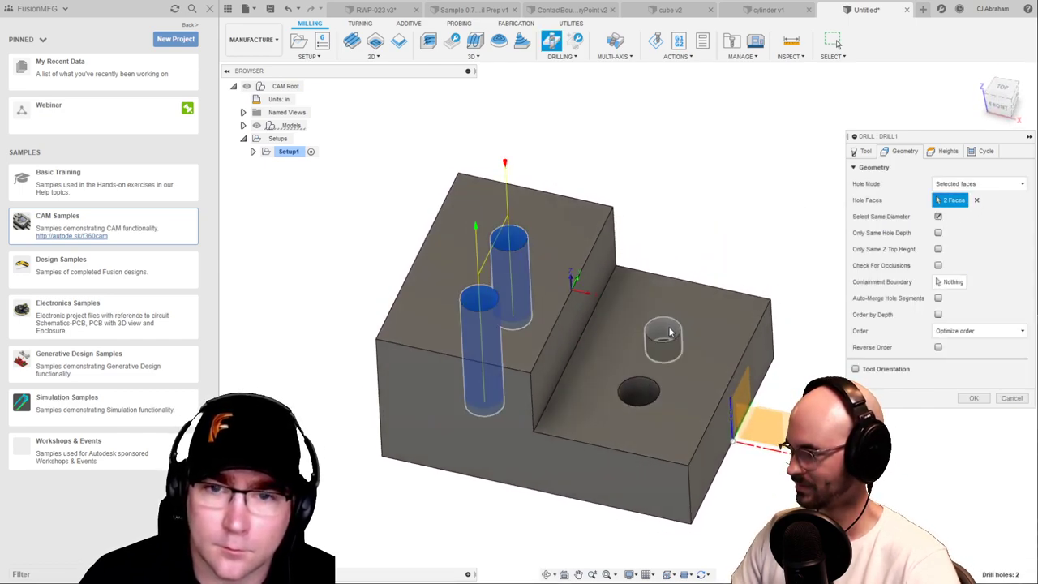
click(651, 349)
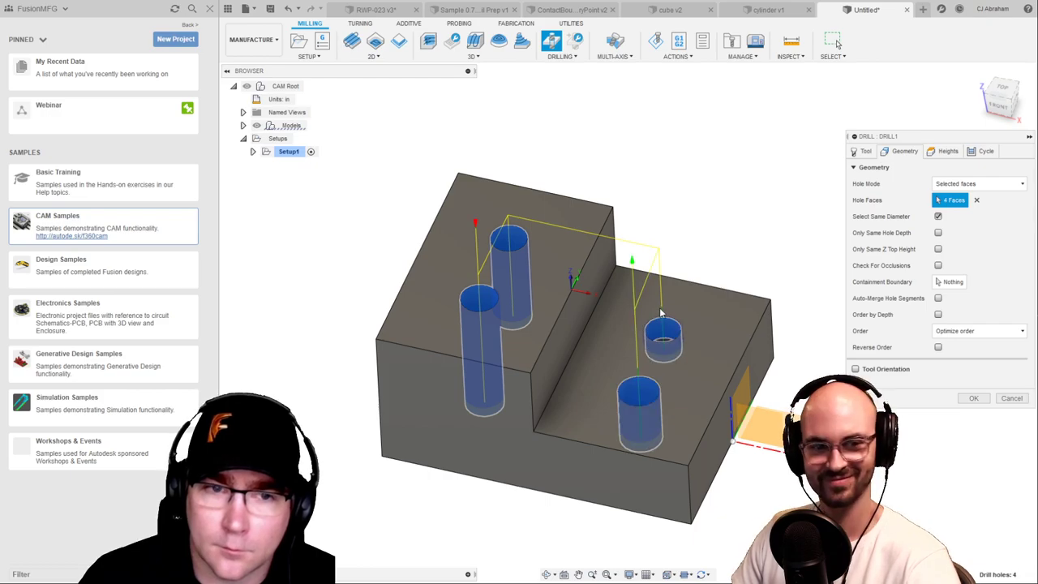
Clear the trial hole picks so the Drill operation shows 0 drill holes
click(976, 201)
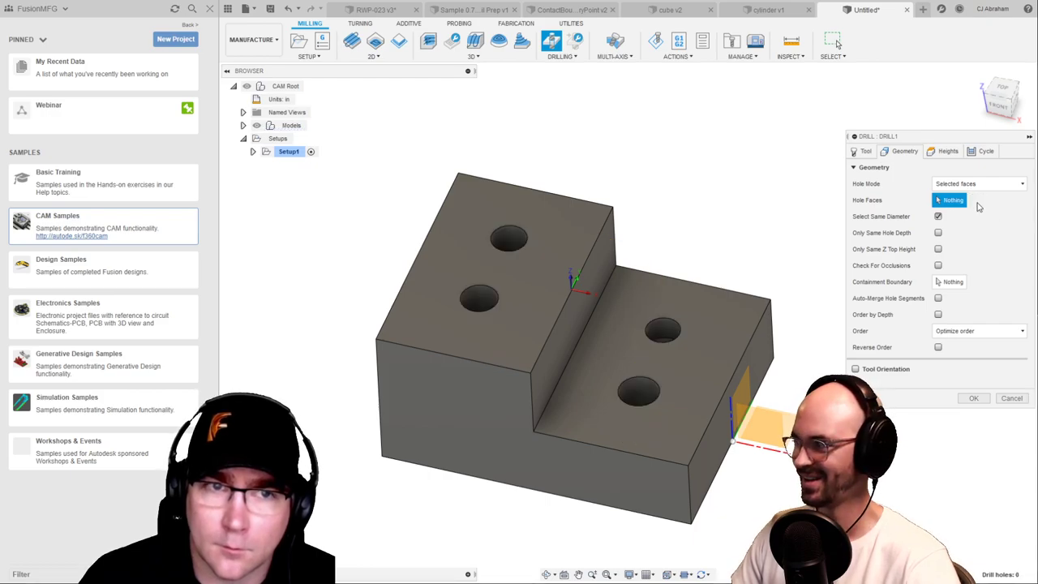
shift+middle_drag(749, 257, 732, 204)
click(475, 312)
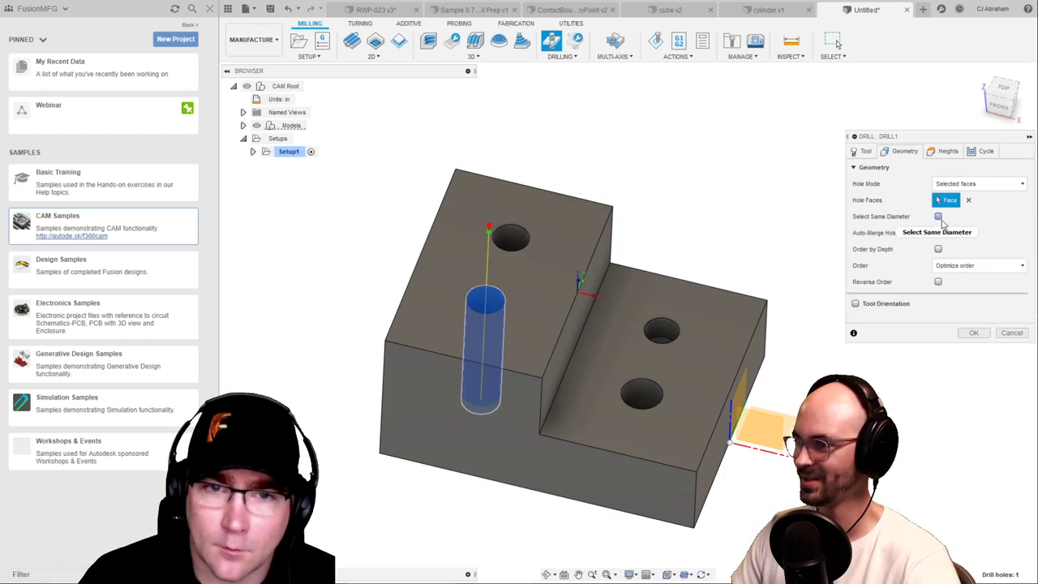
mouse_move(689, 244)
shift+middle_down()
mouse_move(669, 219)
mouse_move(676, 233)
shift+middle_up()
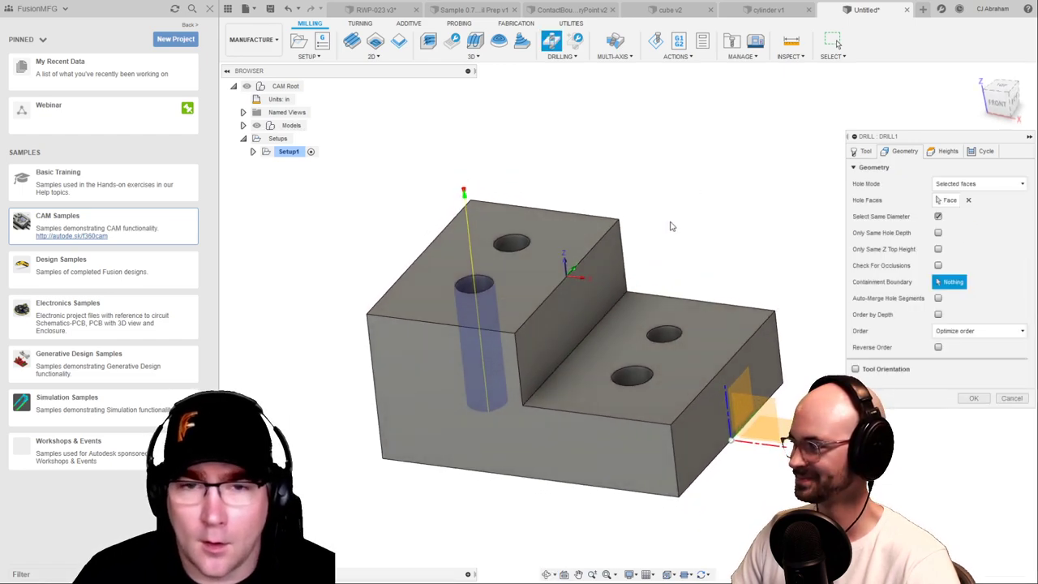
click(968, 200)
click(989, 187)
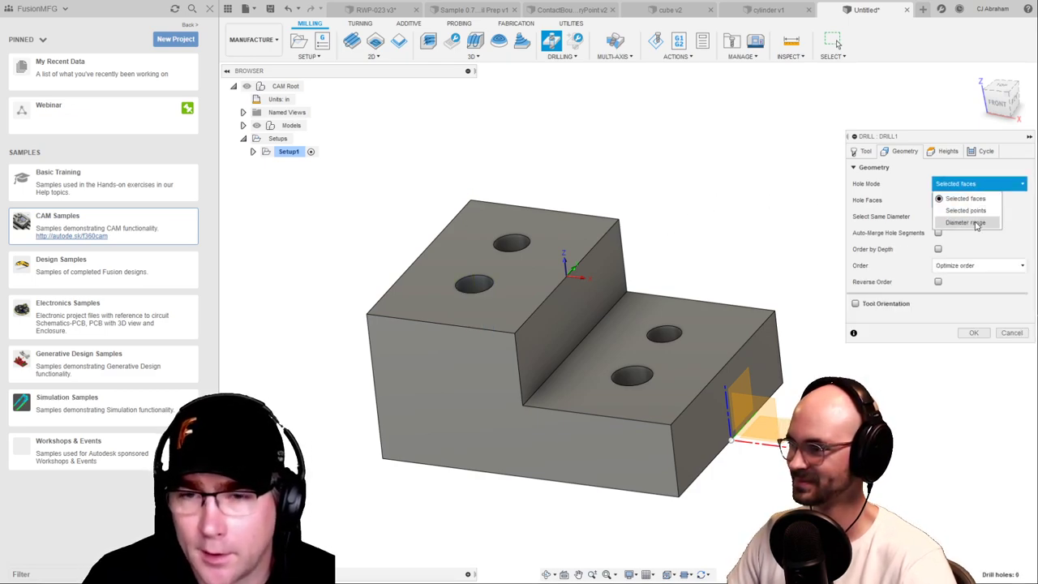
Try Diameter range hole mode with 0.245 to 0.265 limits, then cancel the Drill dialog
click(975, 223)
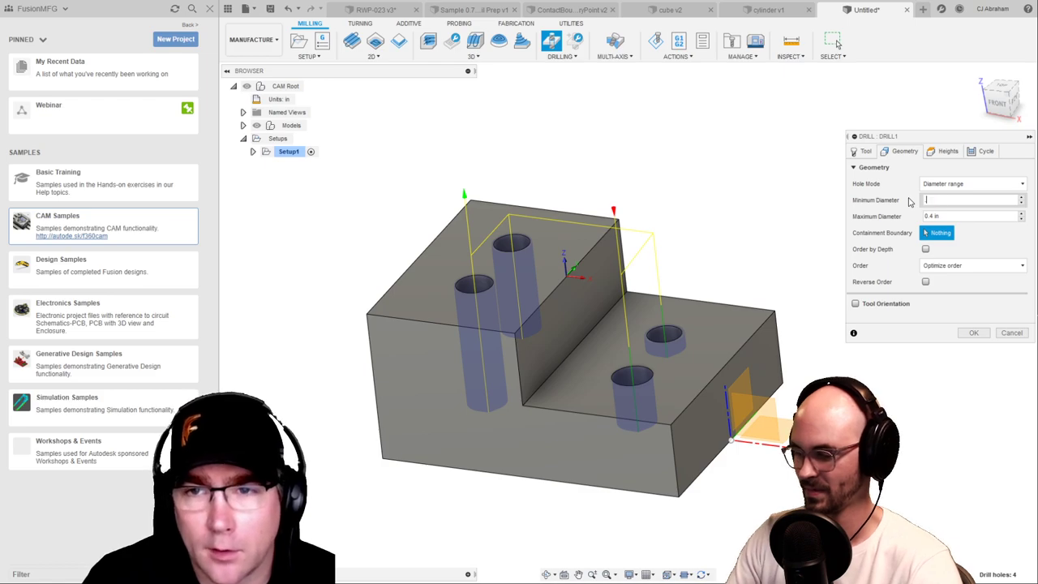
key(Tab)
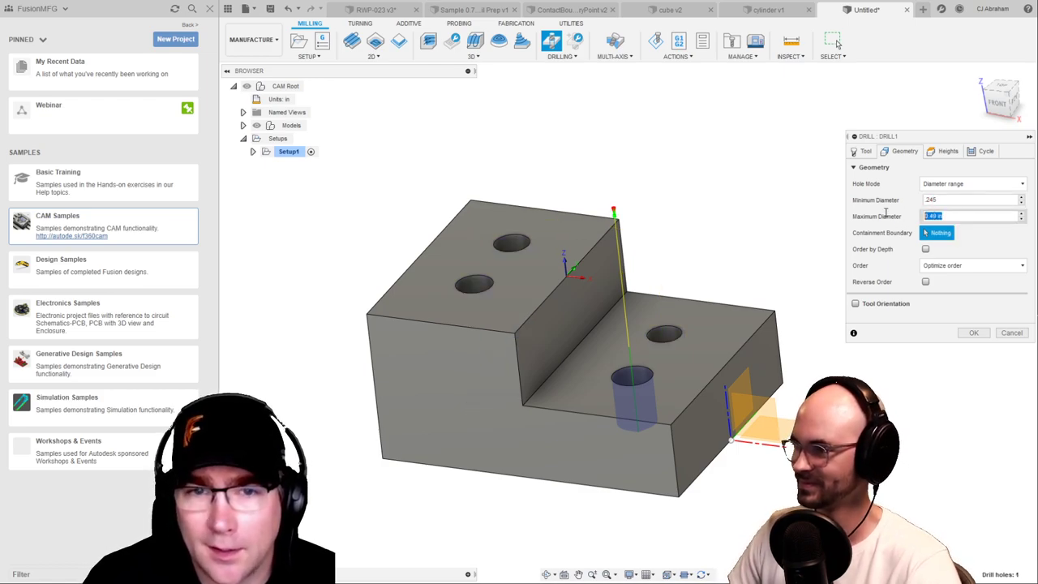
text(.2)
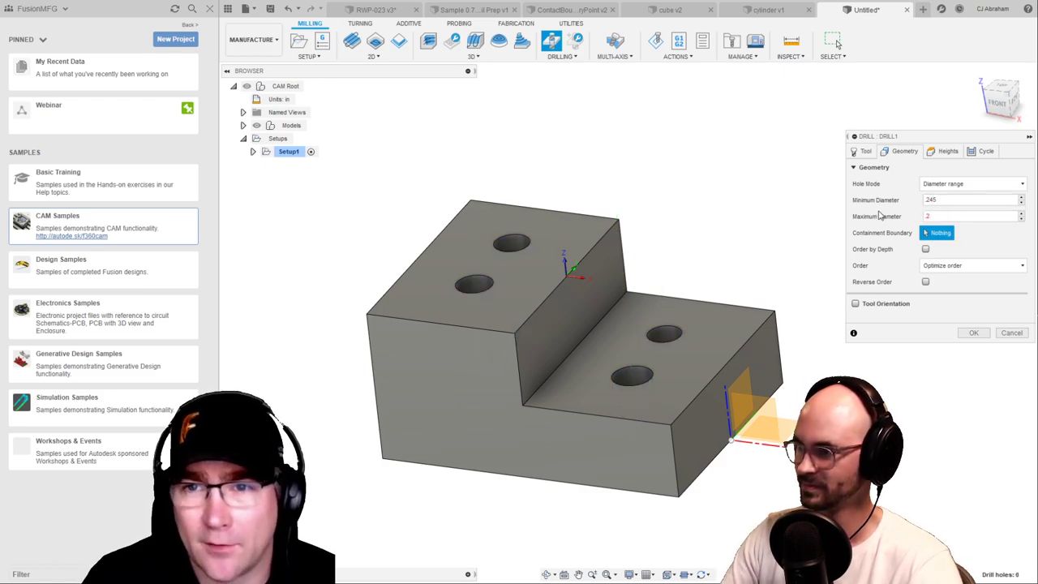
text(65)
key(Tab)
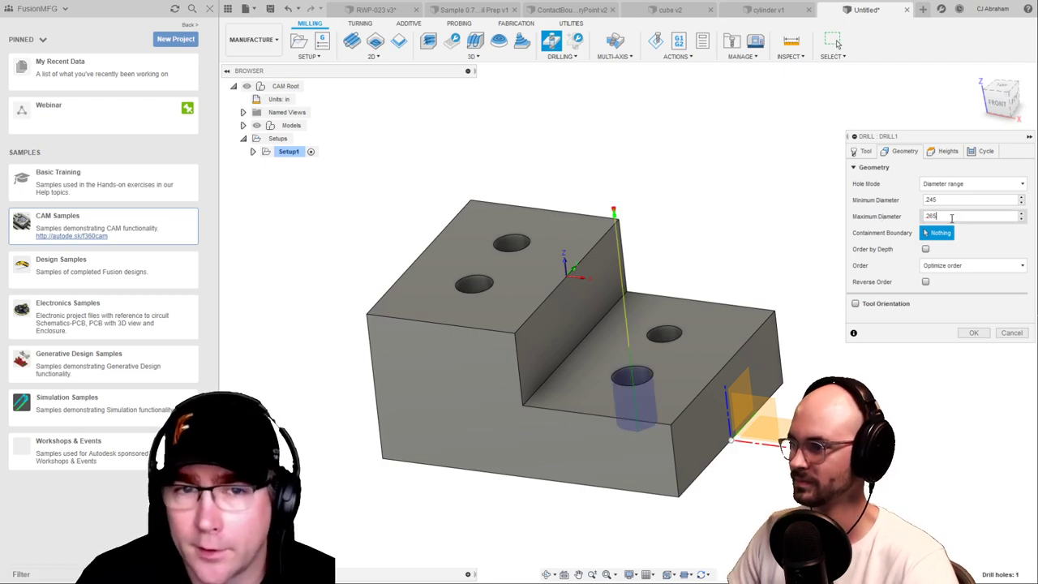
key(Escape)
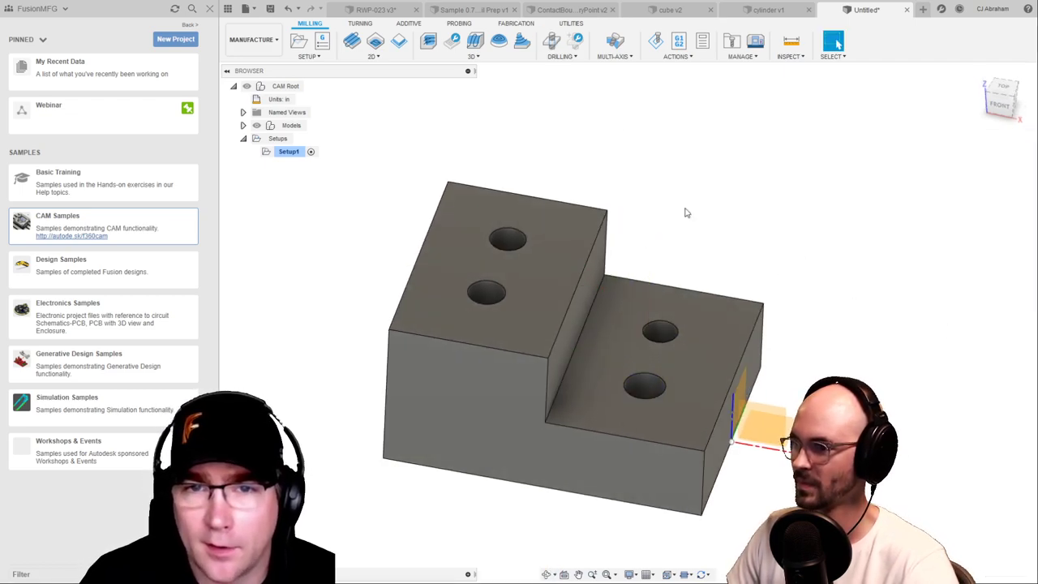
Return to Design, edit Sketch2, and dimension the upper-left circle at Ø0.25
click(251, 39)
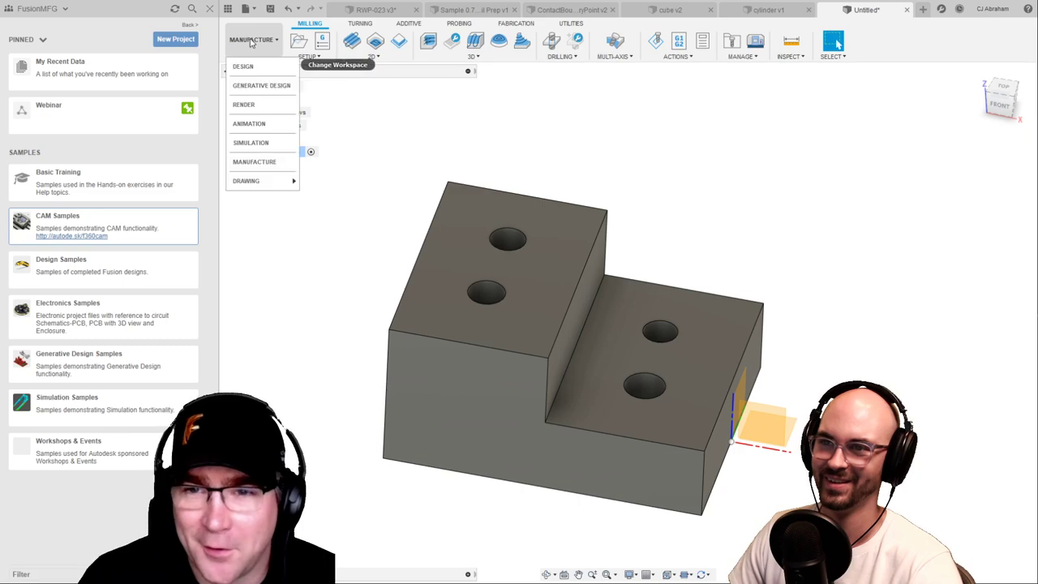
click(248, 65)
right_click(341, 569)
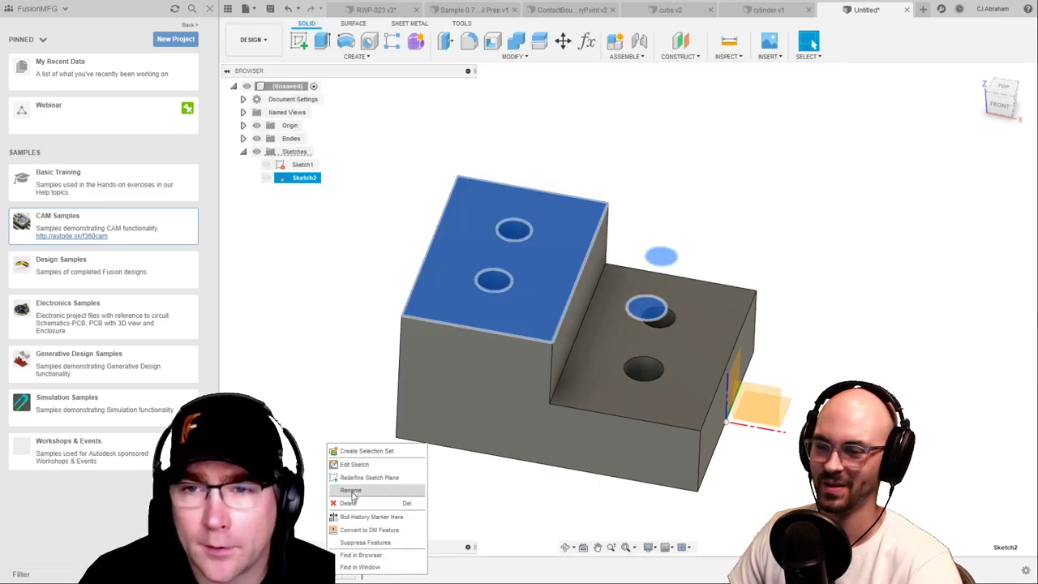
click(359, 470)
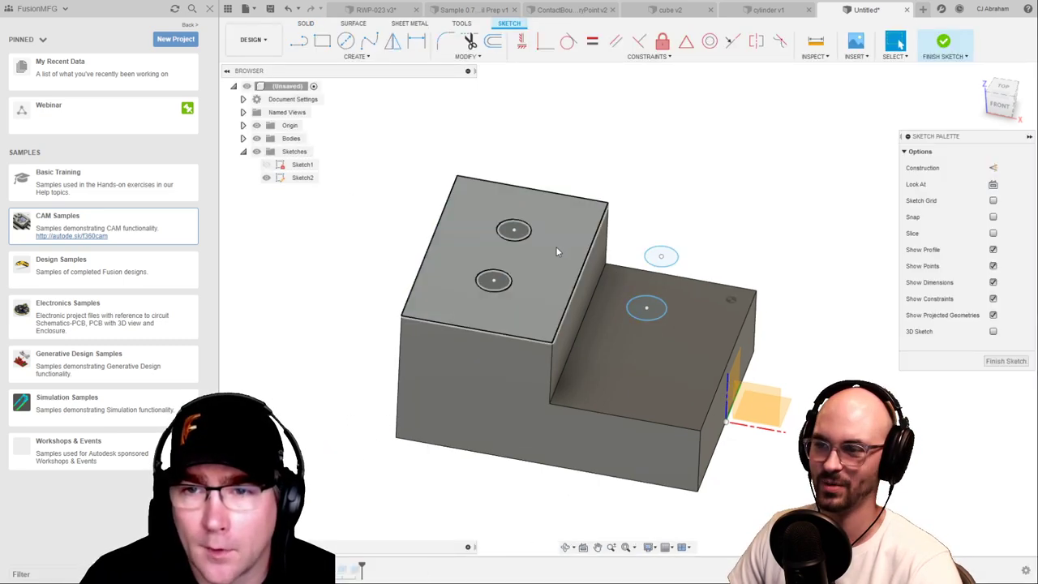
key(d)
click(531, 233)
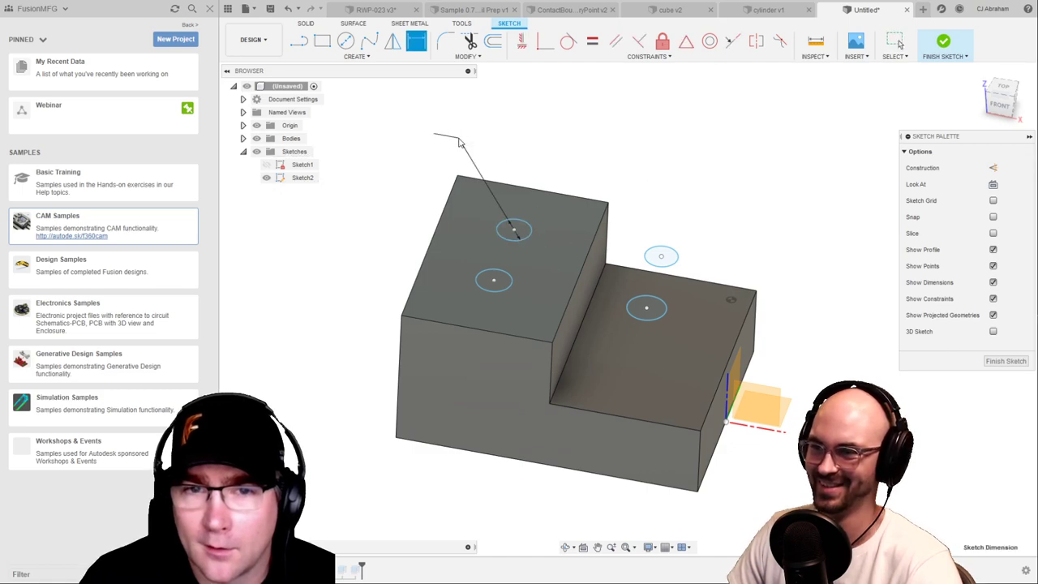
click(463, 138)
key(Return)
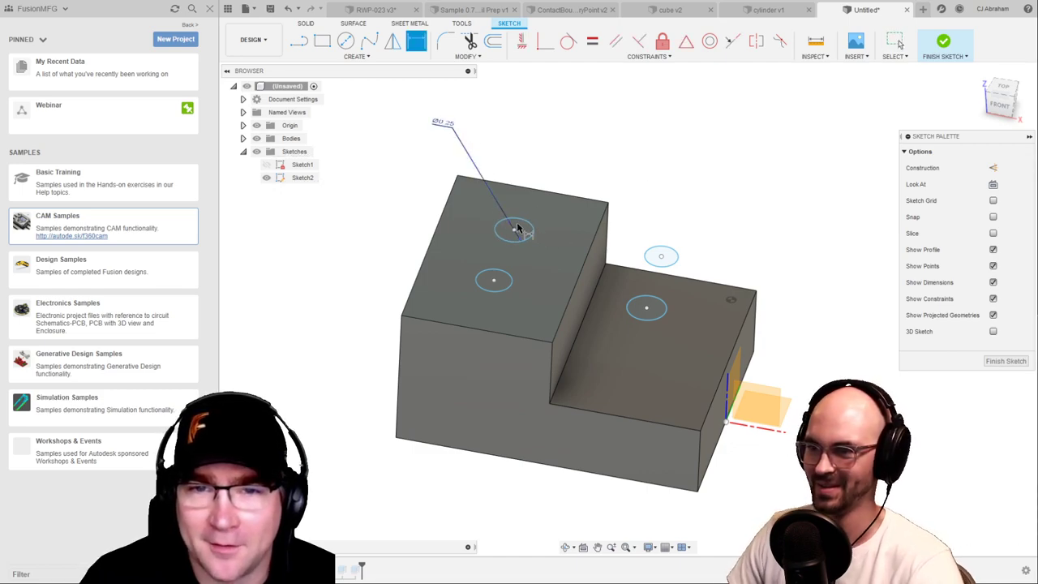
key(Escape)
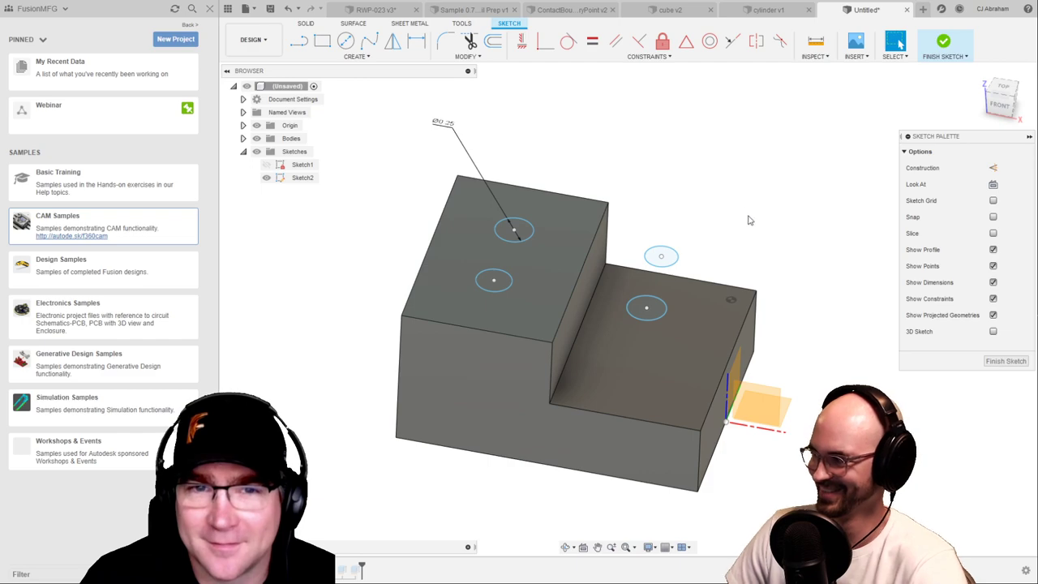
Align the lower hole circles, finish the sketch, and switch to the Manufacture workspace
click(593, 42)
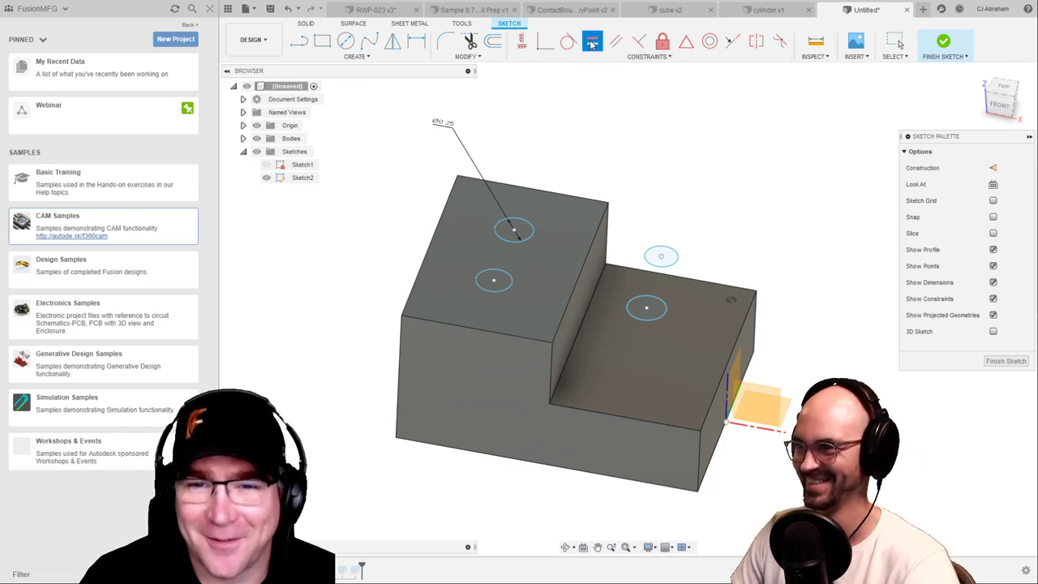
click(508, 291)
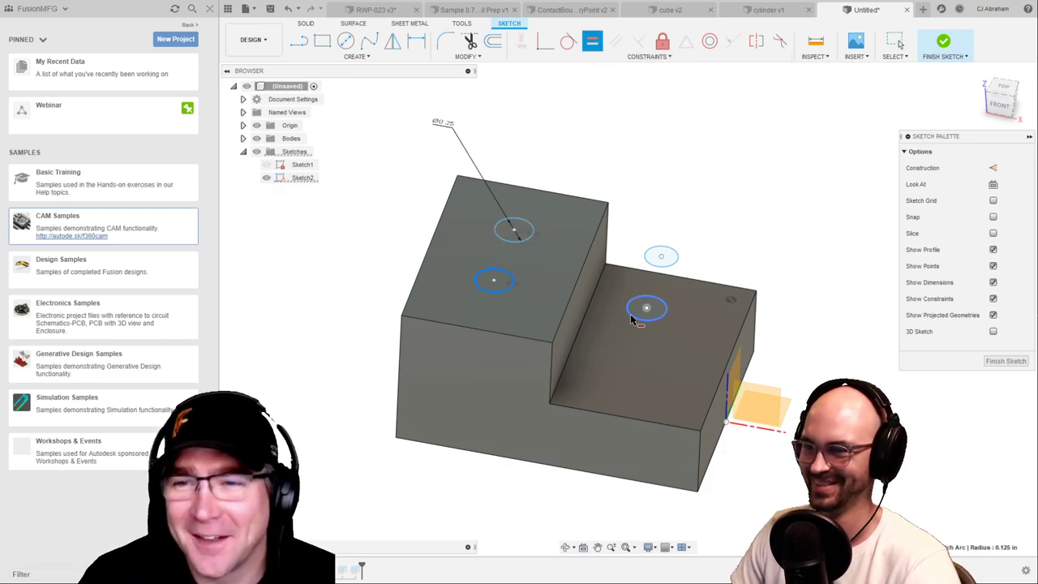
click(633, 316)
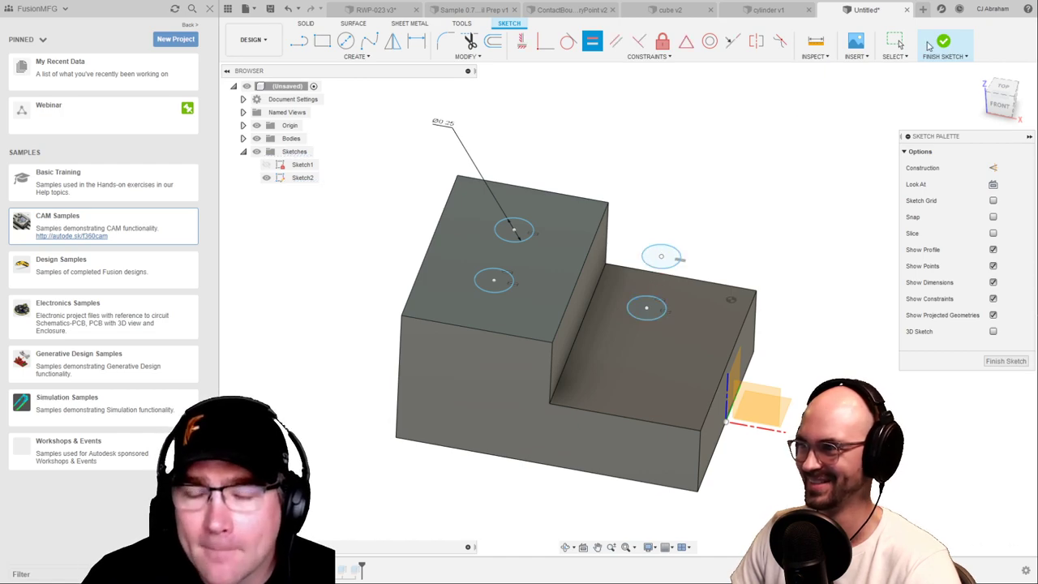
click(932, 45)
click(252, 39)
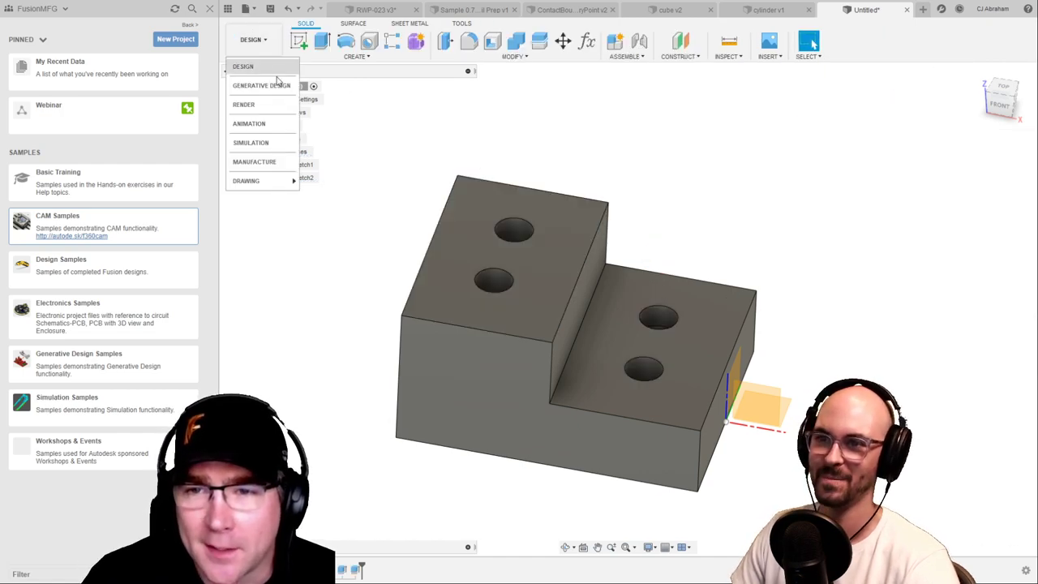
click(254, 162)
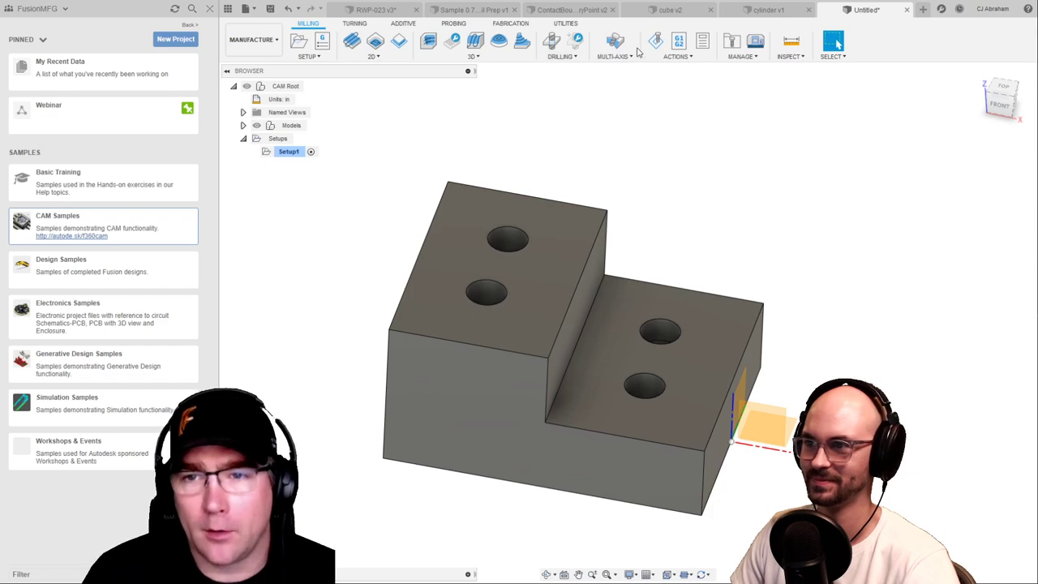
Start a new Drill operation, pick a hole face, and enable Select Same Diameter
click(551, 41)
click(898, 154)
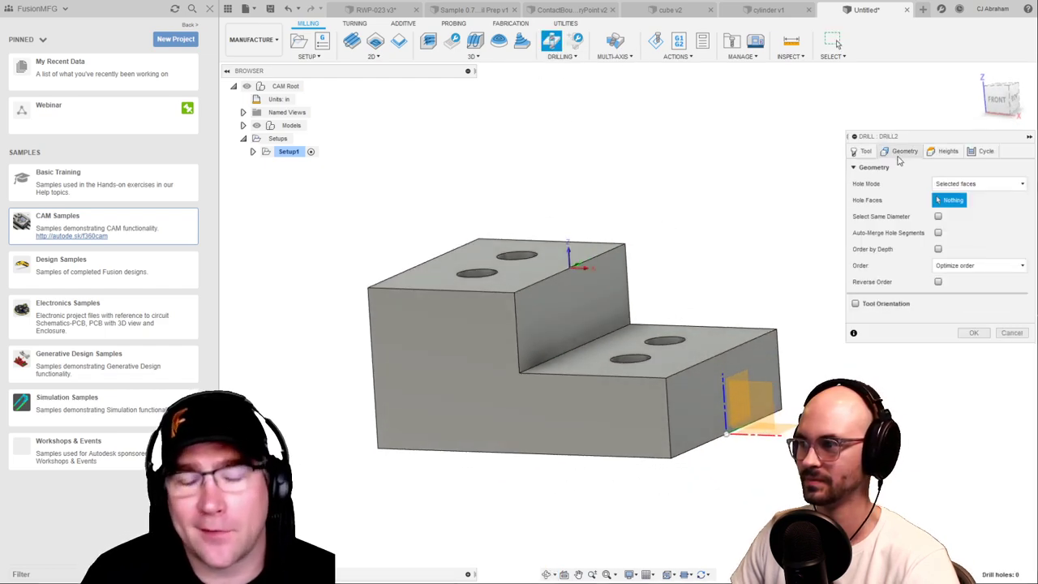
click(485, 292)
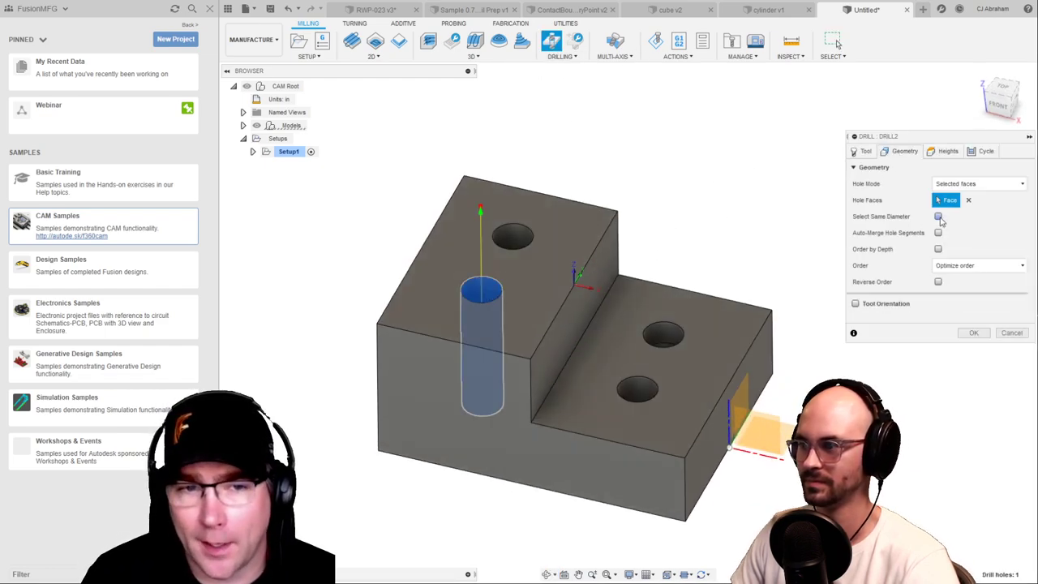
click(939, 216)
Assign the Ø1/4" drill from the tool library and return to the hole geometry
click(862, 151)
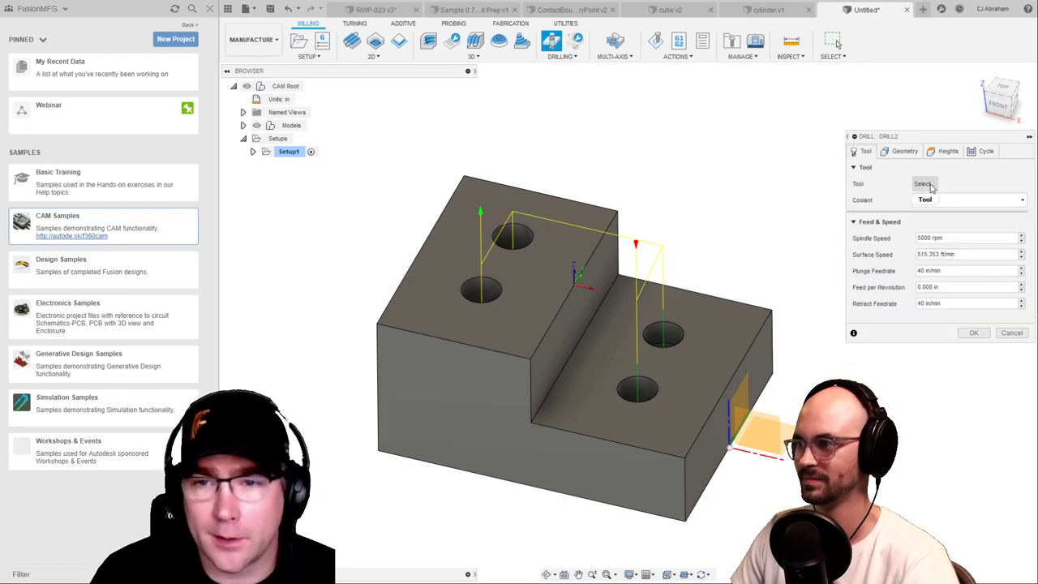
click(924, 185)
double_click(189, 53)
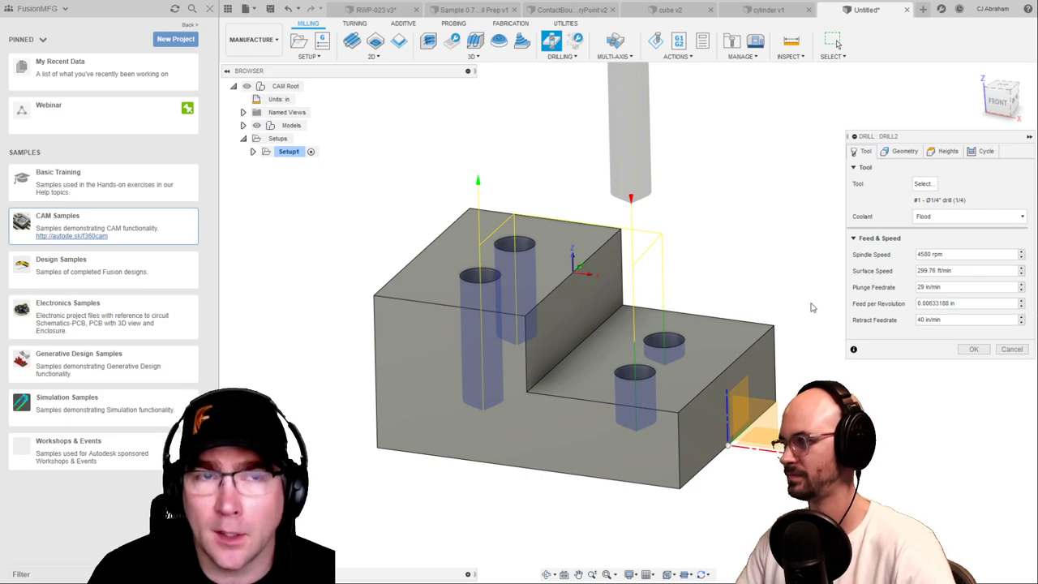
click(904, 151)
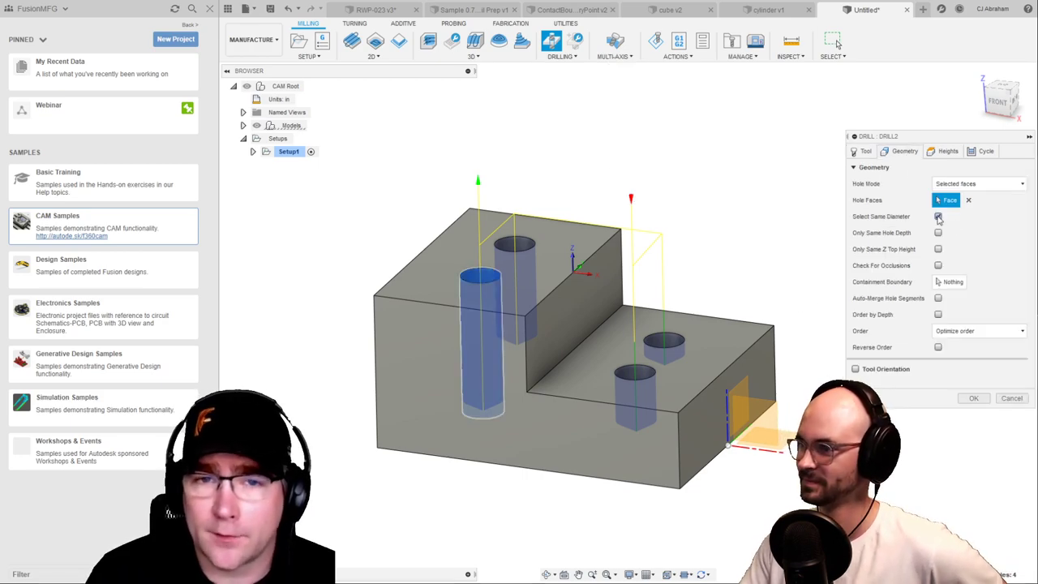
click(939, 218)
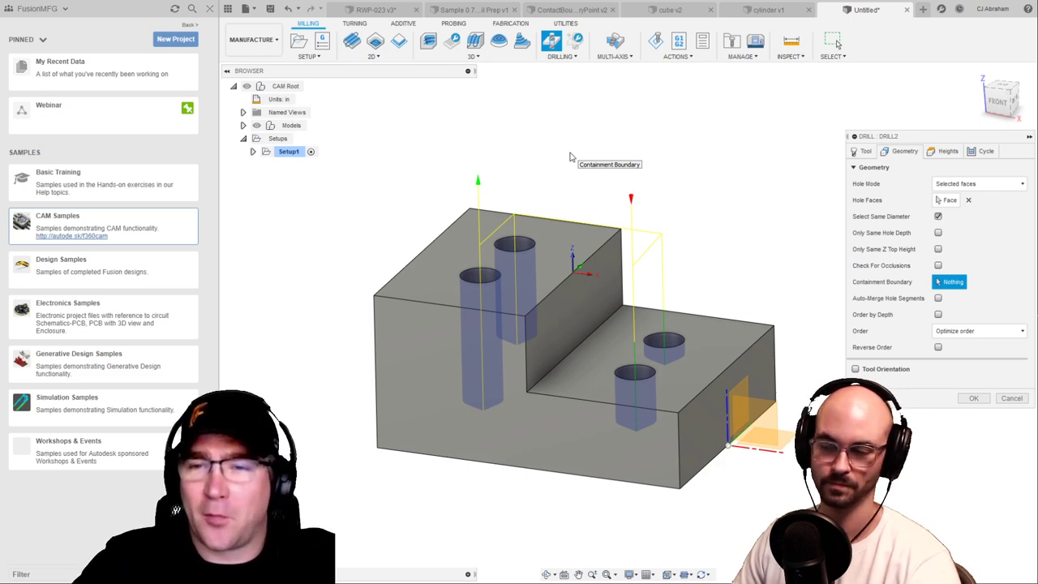
Re-toggle Select Same Diameter and enable Only Same Z Top Height
shift+middle_drag(602, 190, 679, 232)
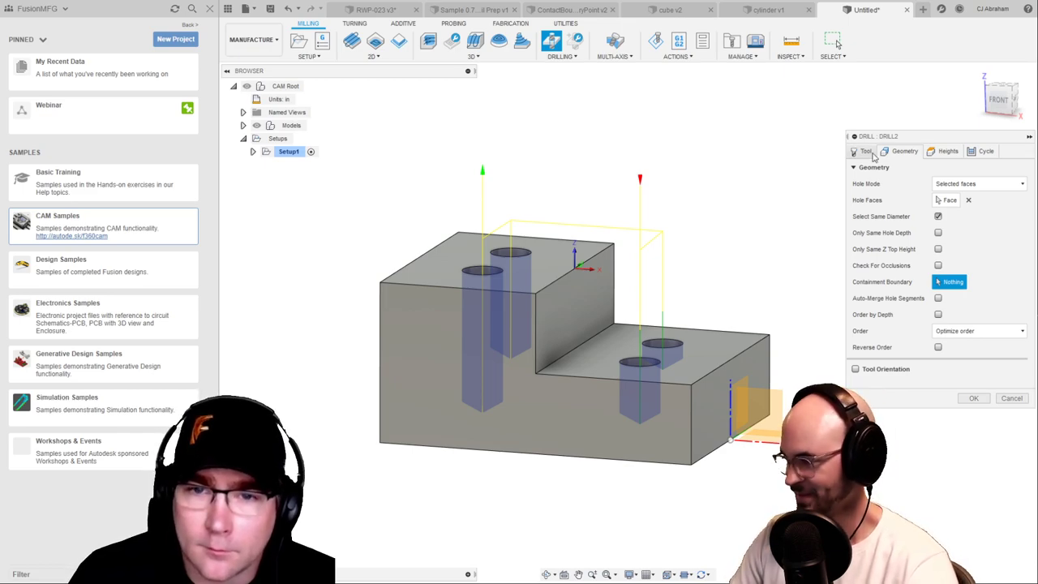
click(938, 216)
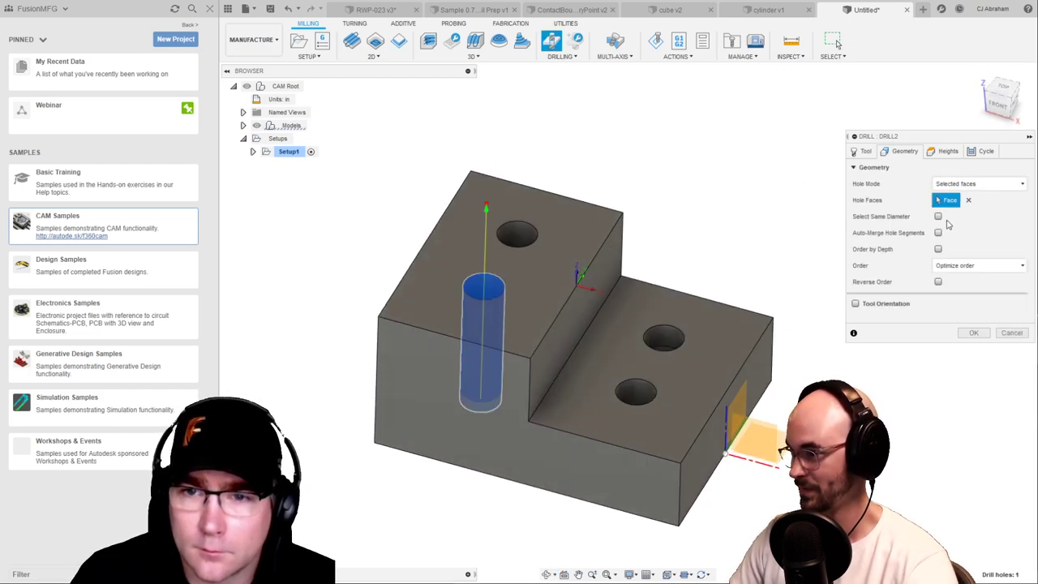
click(938, 216)
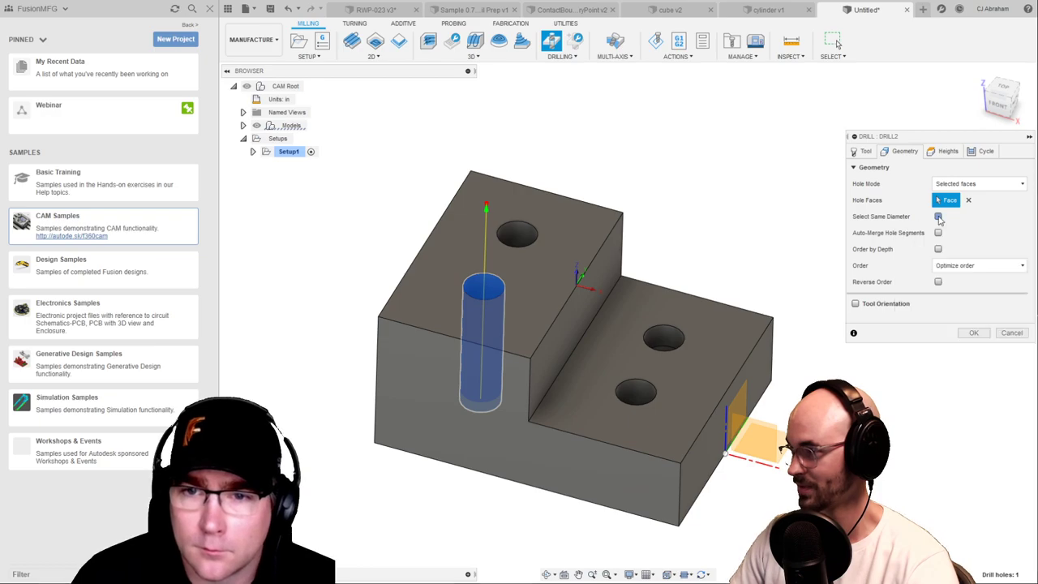
shift+middle_drag(720, 216, 697, 212)
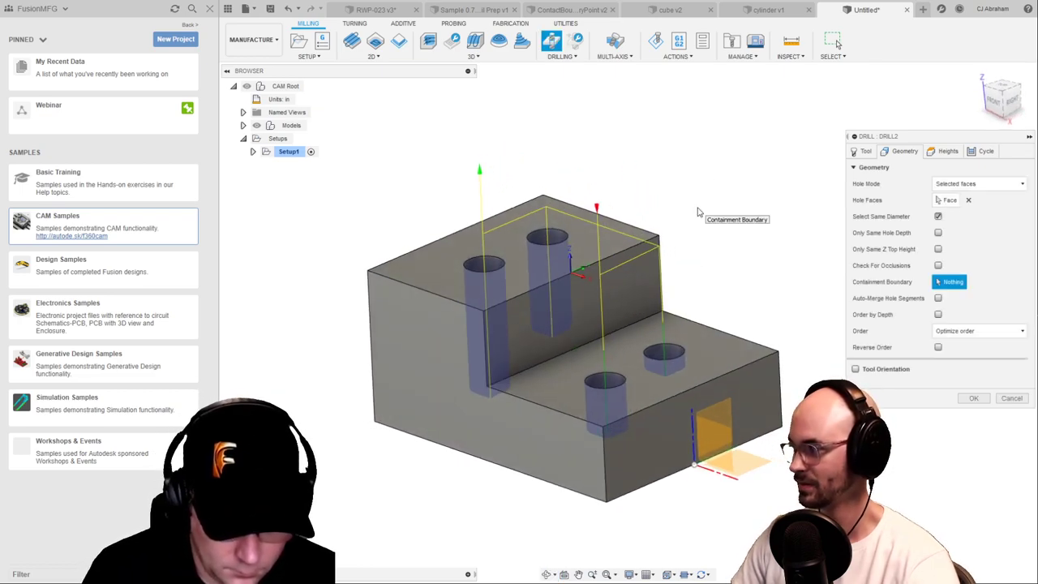
click(938, 252)
shift+middle_drag(717, 181, 729, 182)
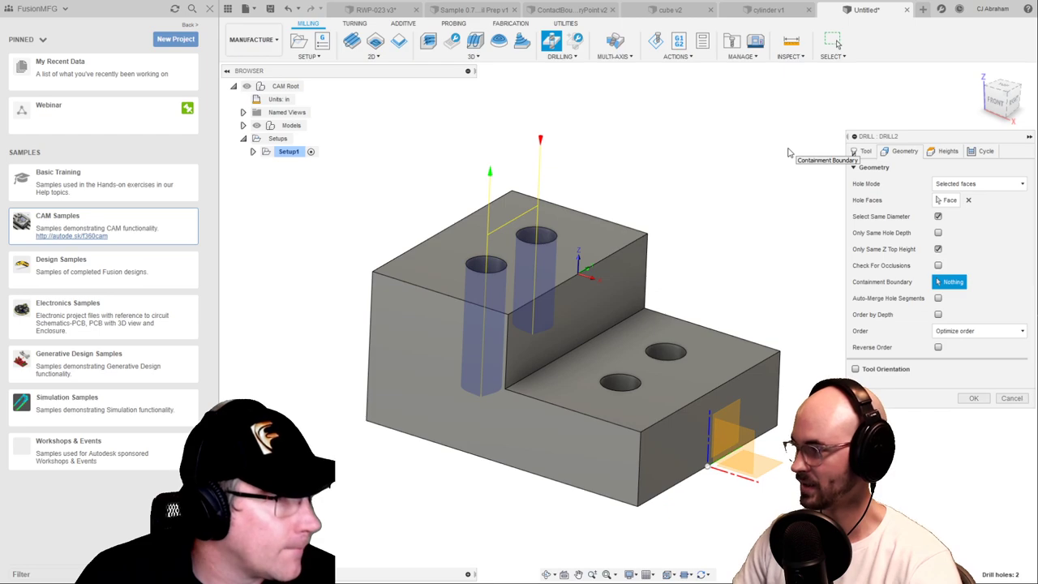
Reselect the hole faces, trying an upper hole and then the lower-right hole
click(968, 200)
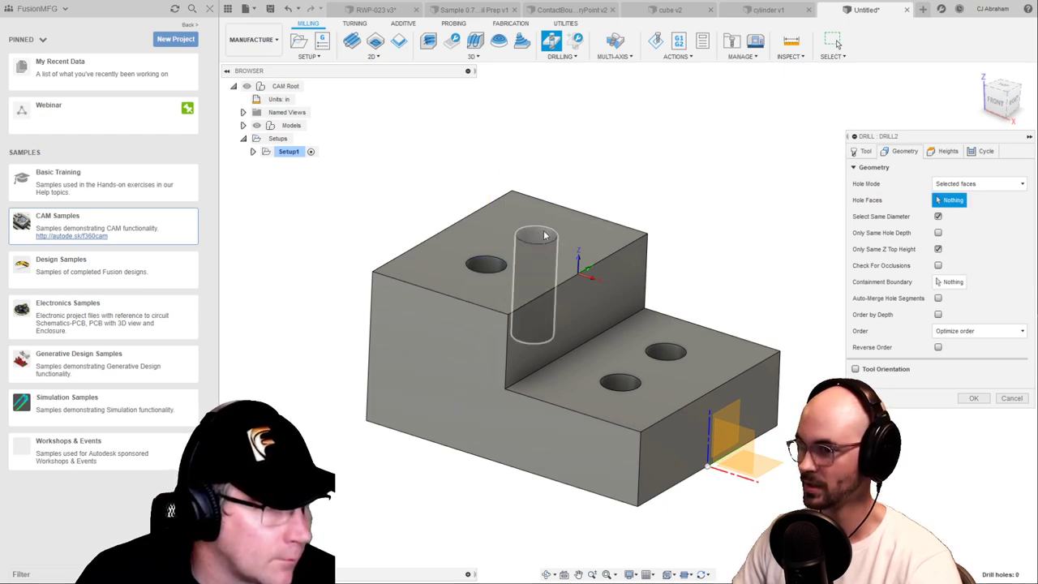
click(544, 235)
click(968, 199)
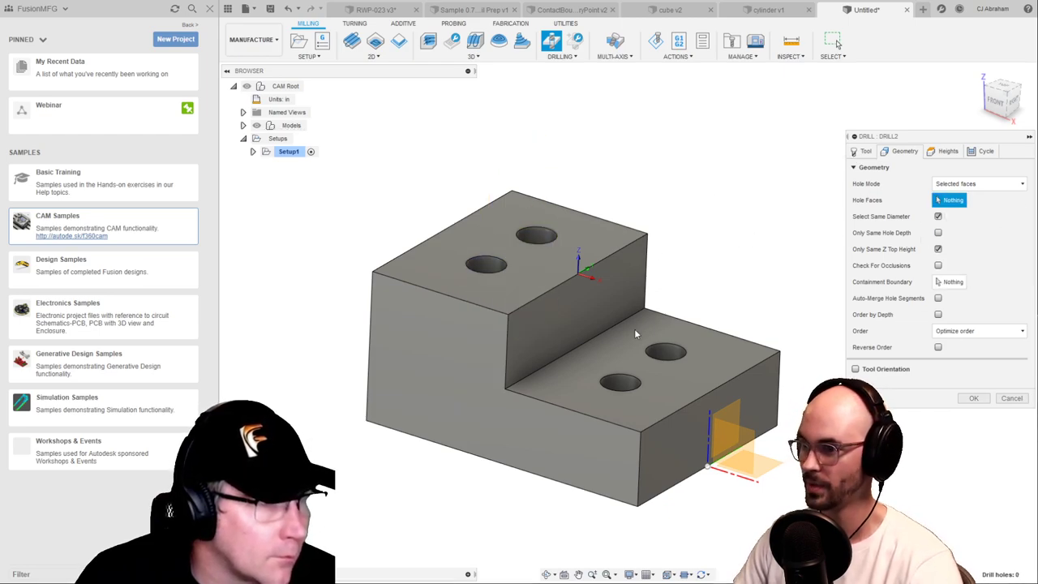
click(666, 357)
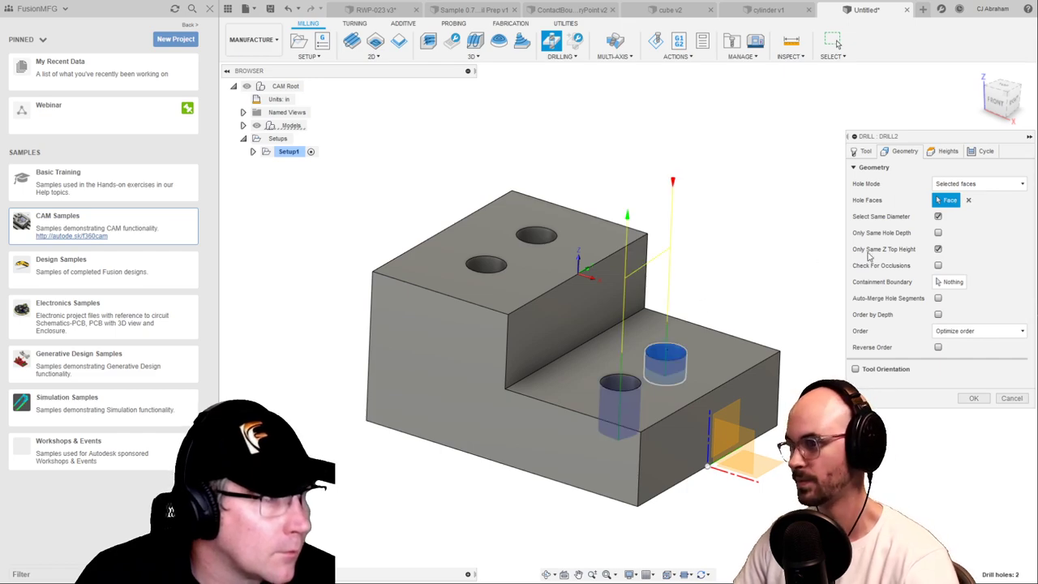
click(938, 216)
click(938, 217)
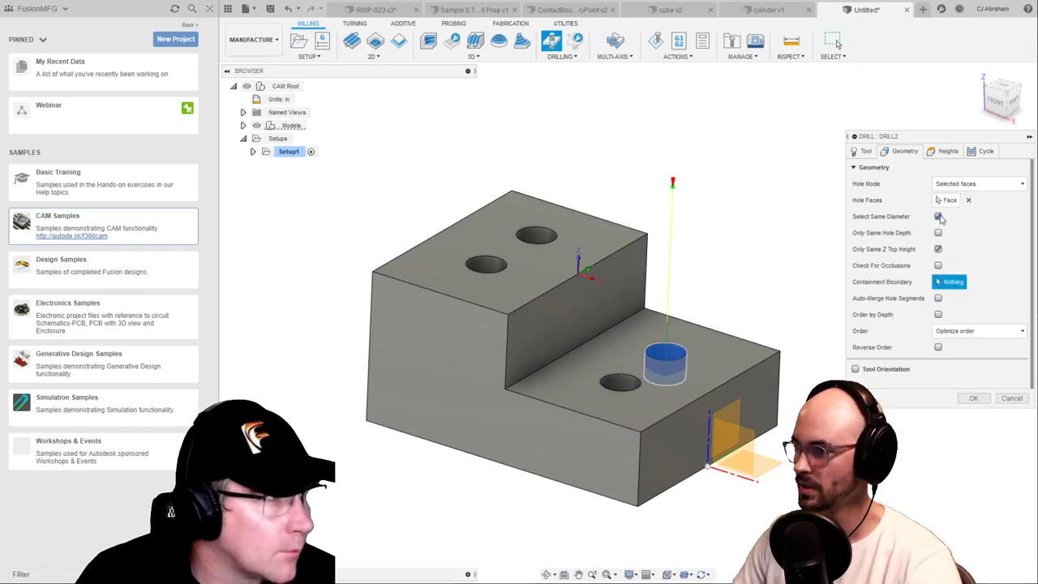
Enable Only Same Hole Depth plus Only Same Z Top Height, then clear the hole faces
click(938, 249)
click(938, 233)
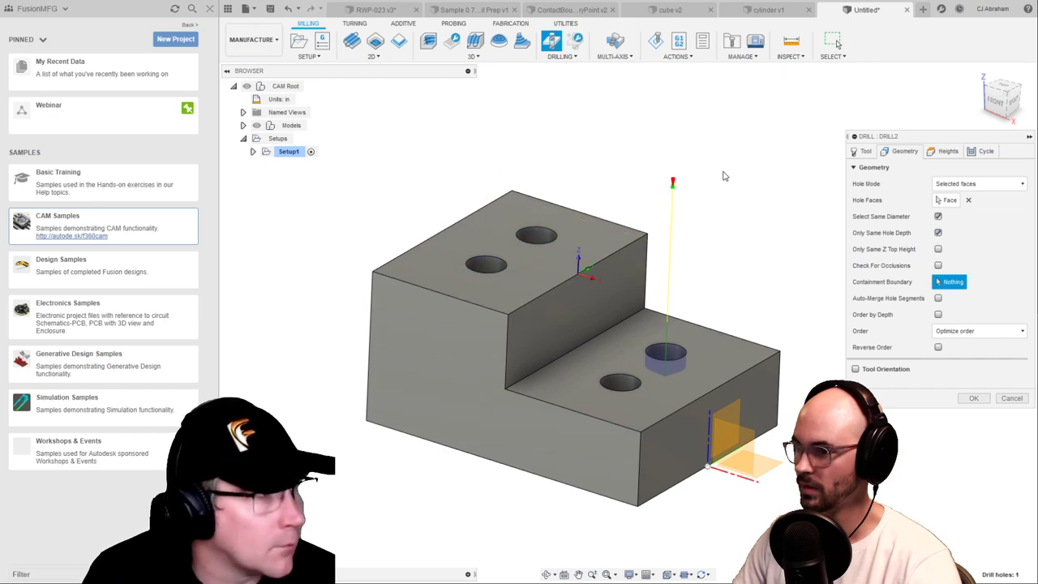
shift+middle_drag(724, 176, 734, 197)
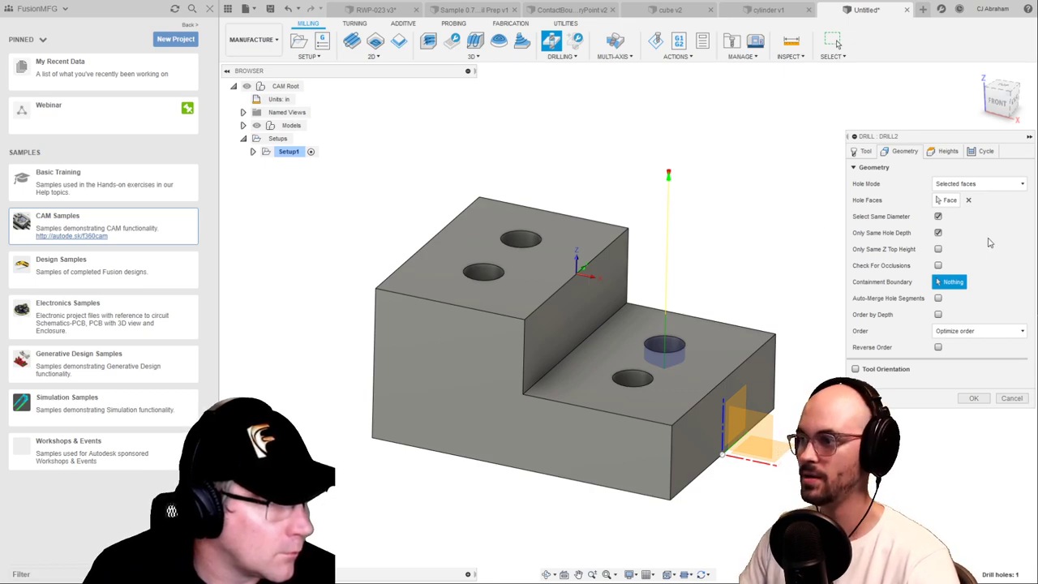
click(938, 249)
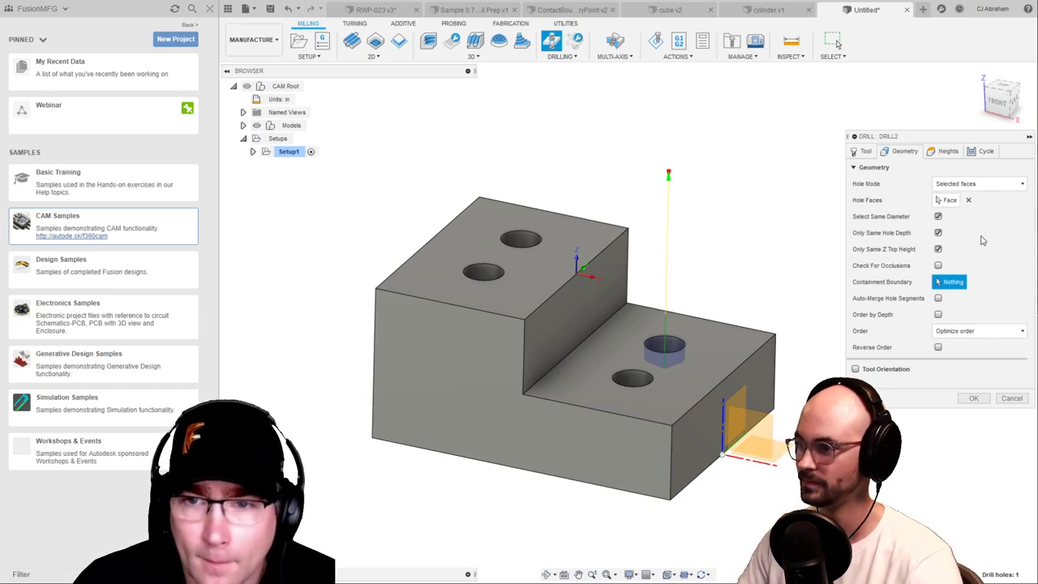
click(967, 201)
Switch Hole Mode to Diameter range with minimum 0.245 and maximum 0.265, capturing all four holes
click(973, 184)
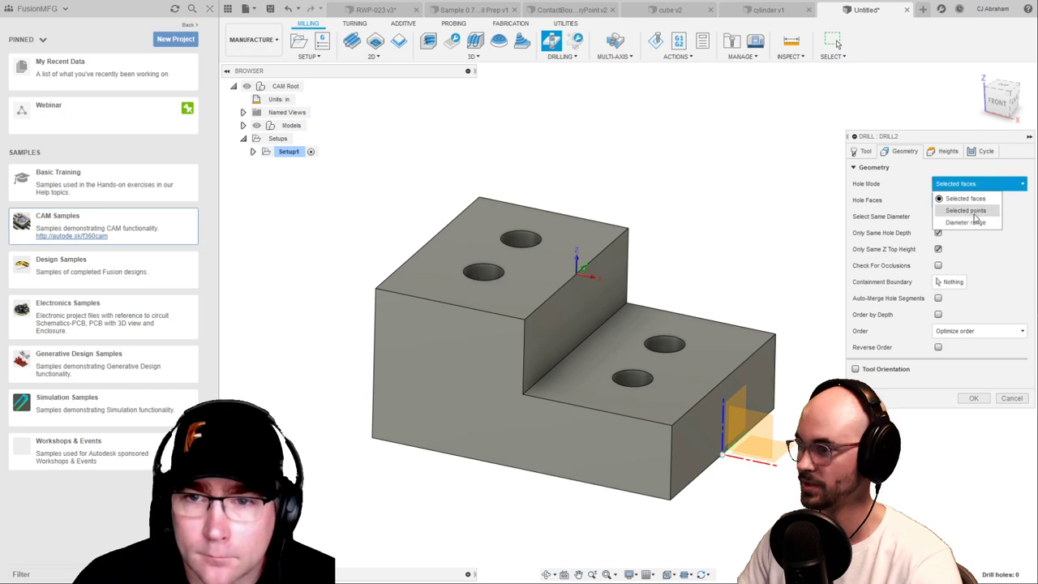
click(966, 225)
double_click(950, 201)
text(.245)
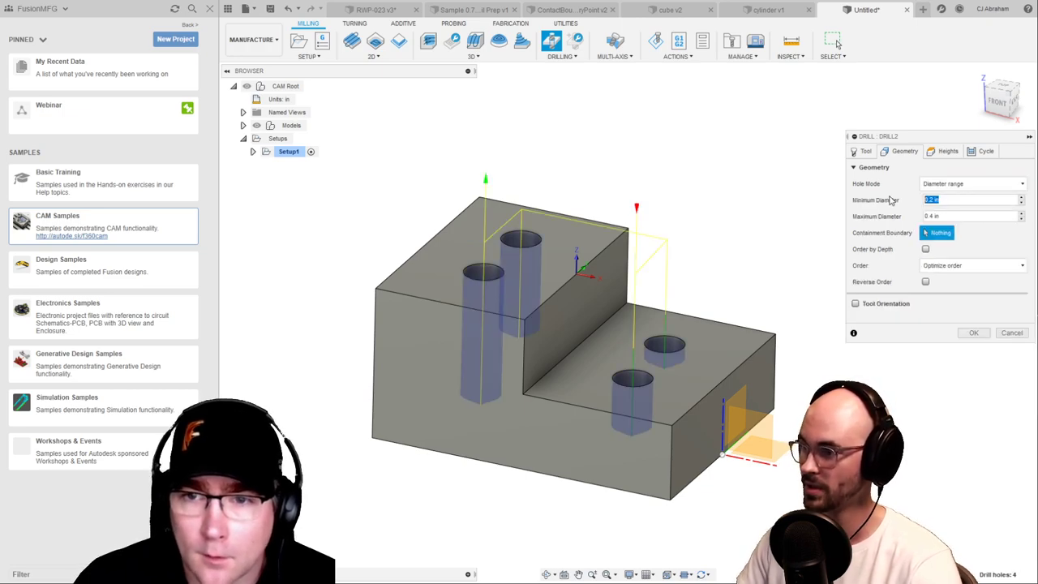
key(Tab)
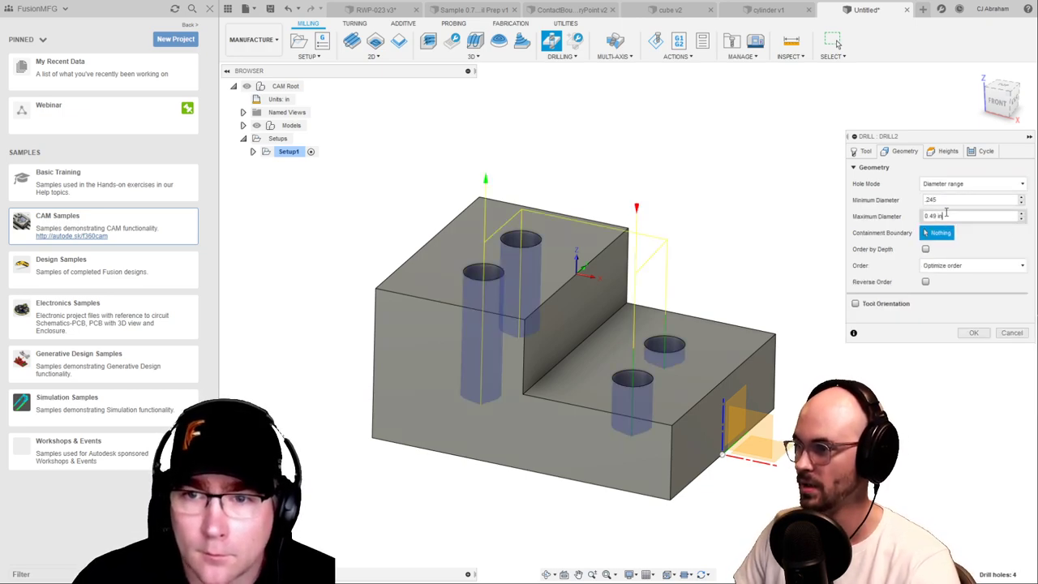
key(BackSpace)
text(.265)
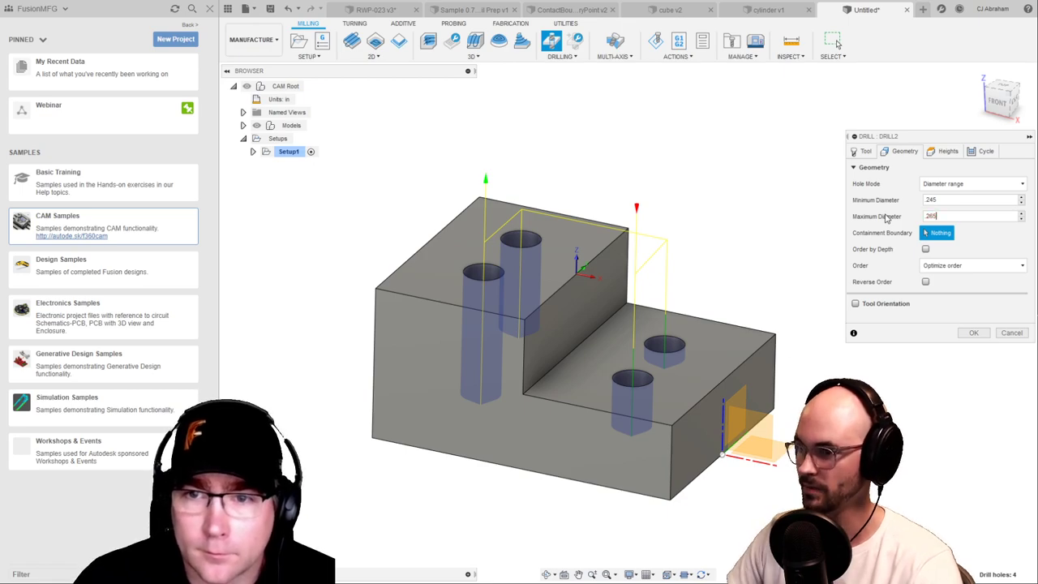
shift+middle_drag(767, 225, 755, 235)
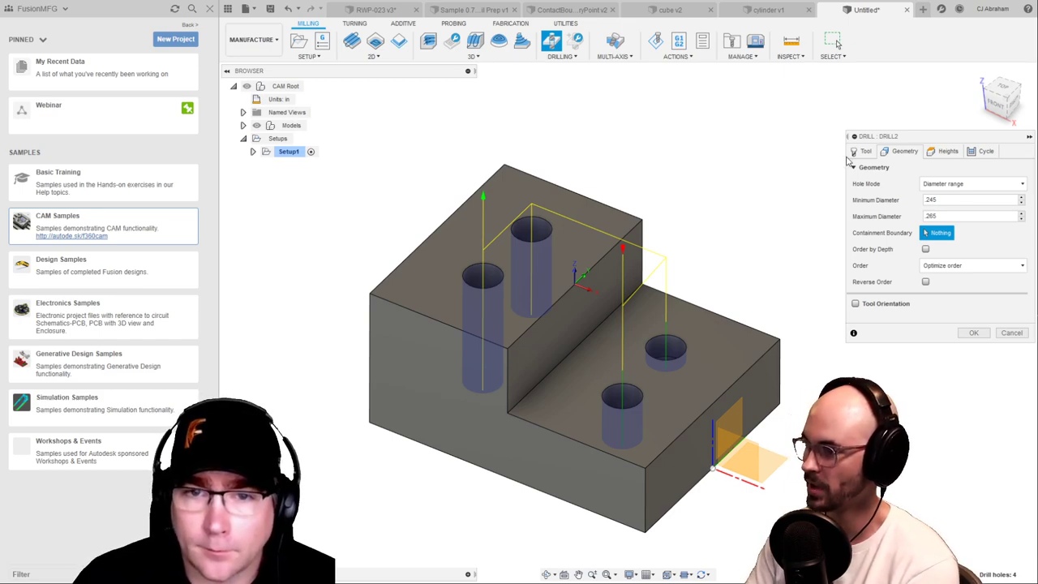
right_click(957, 200)
click(989, 257)
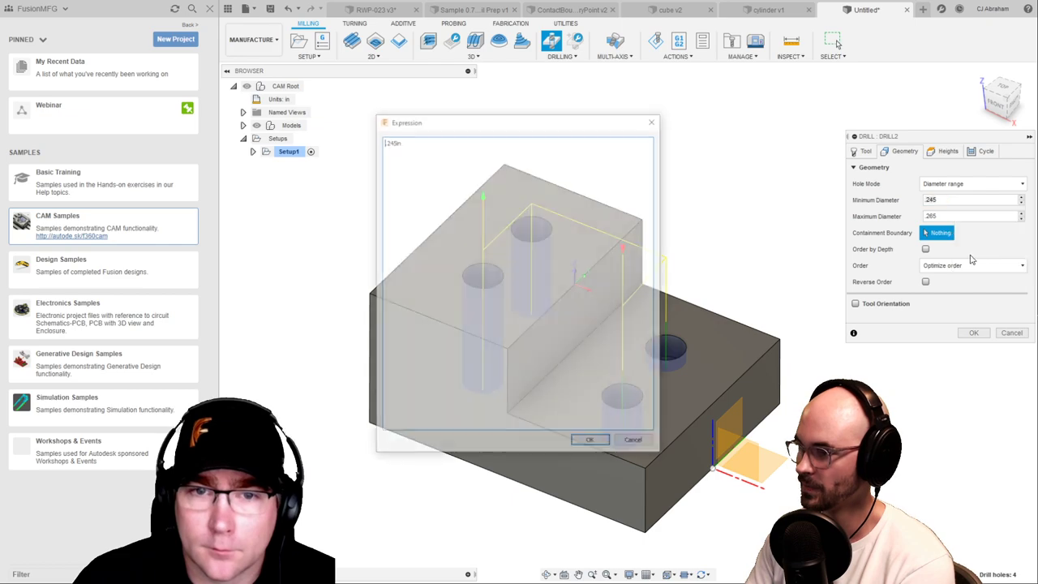
drag(588, 121, 776, 174)
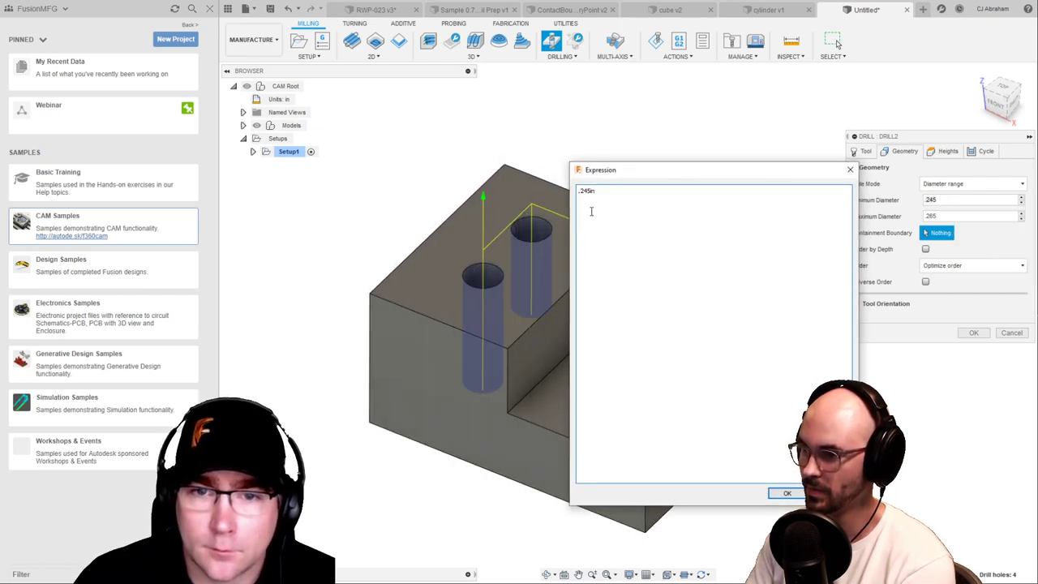
drag(657, 175, 748, 277)
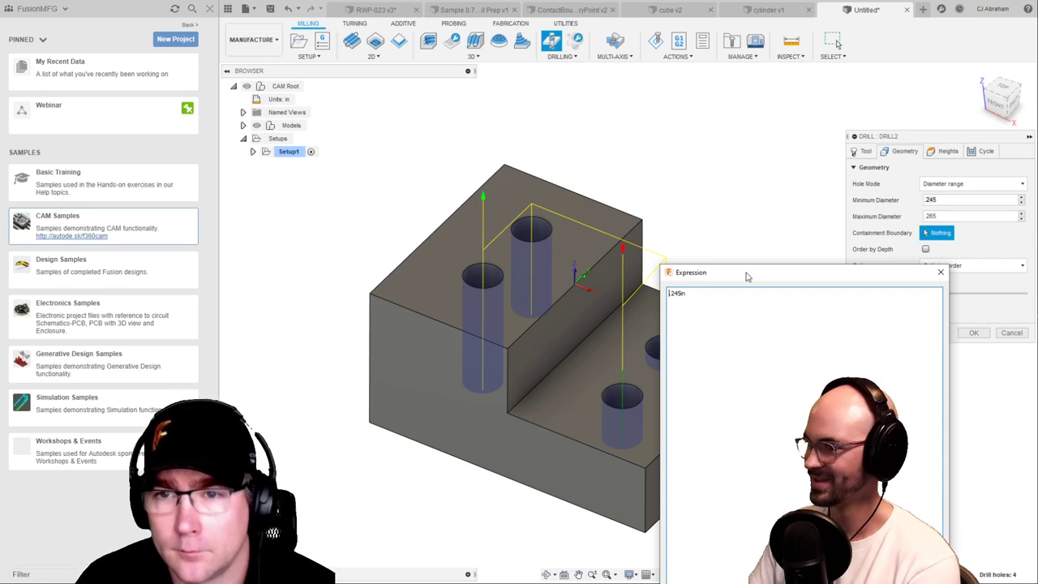
drag(747, 277, 642, 118)
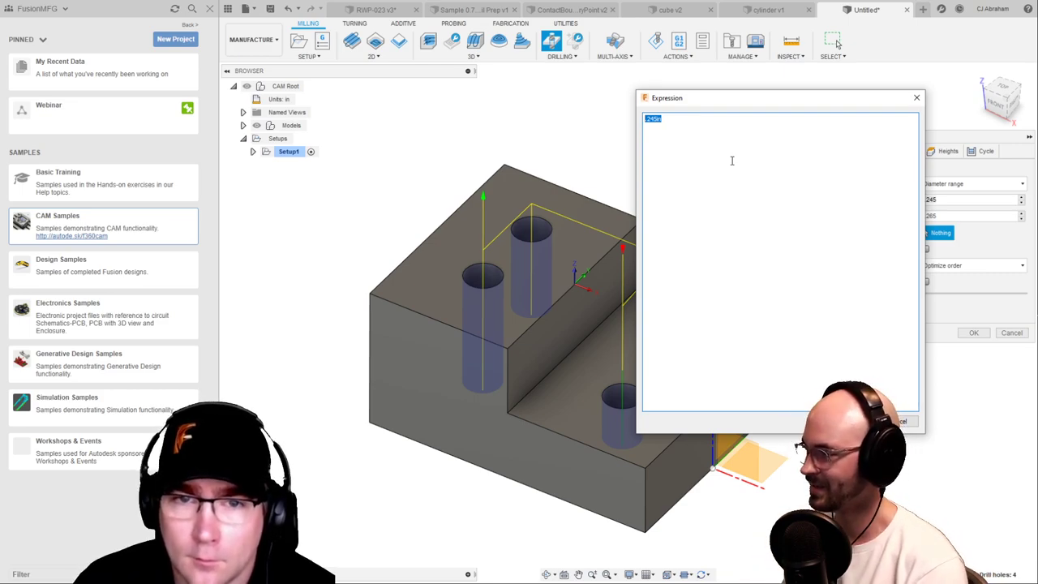
key(Escape)
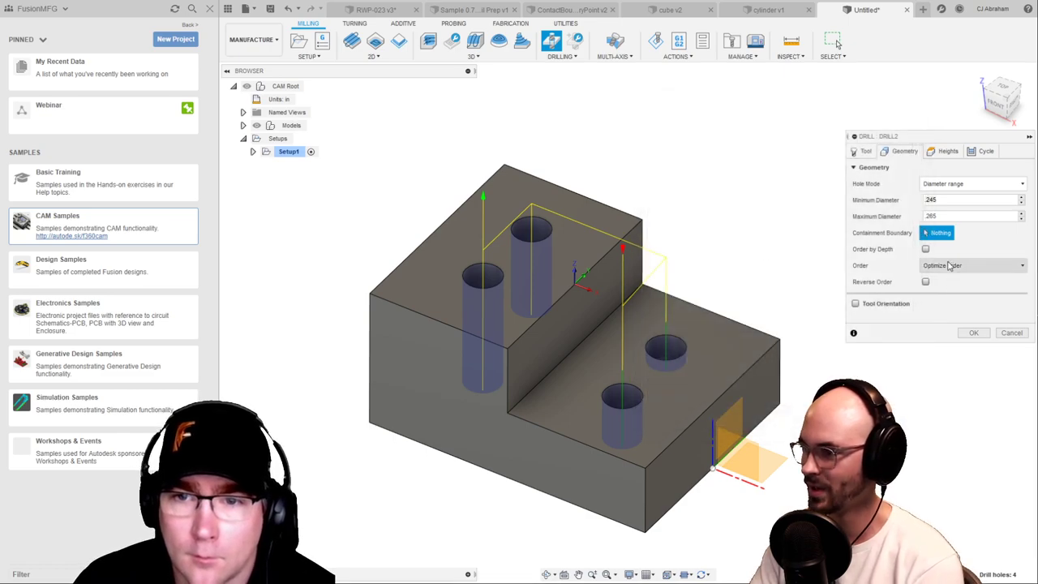
double_click(946, 197)
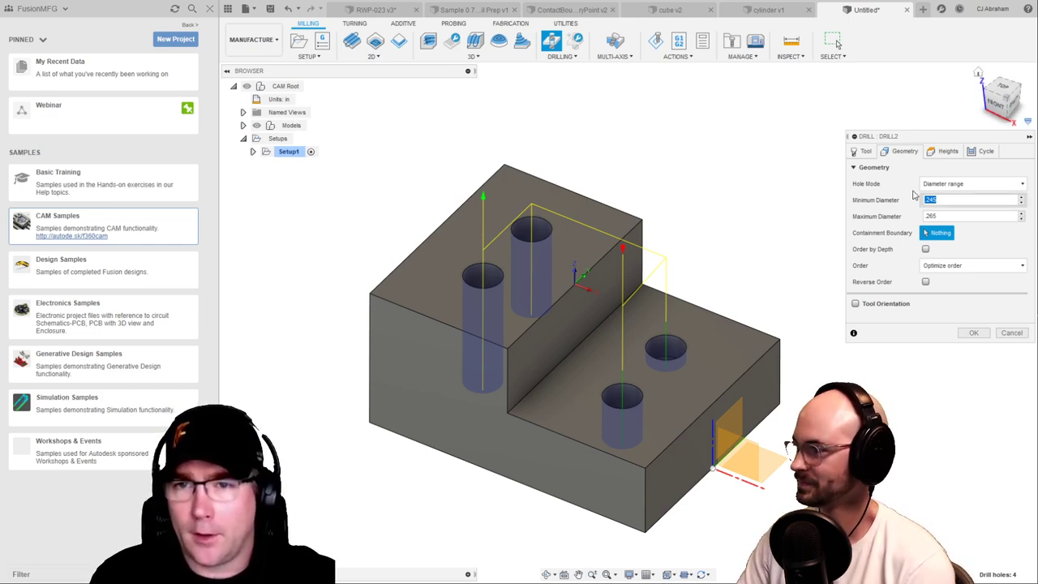
Switch through the Sample and RWP-023 tabs, then bring the Fusion 360 Post Library page into view
click(503, 11)
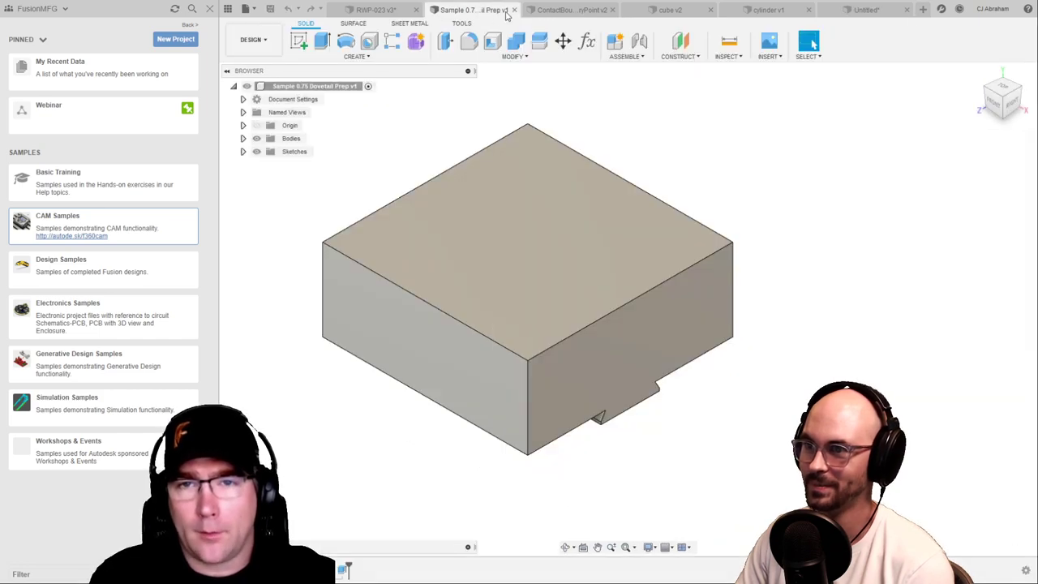
click(375, 12)
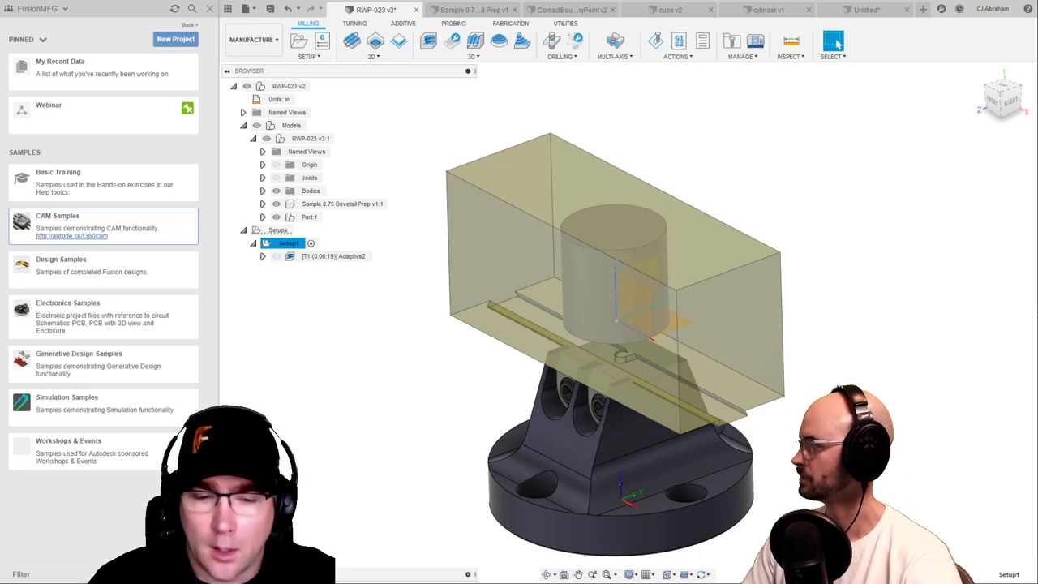
drag(1037, 244, 405, 87)
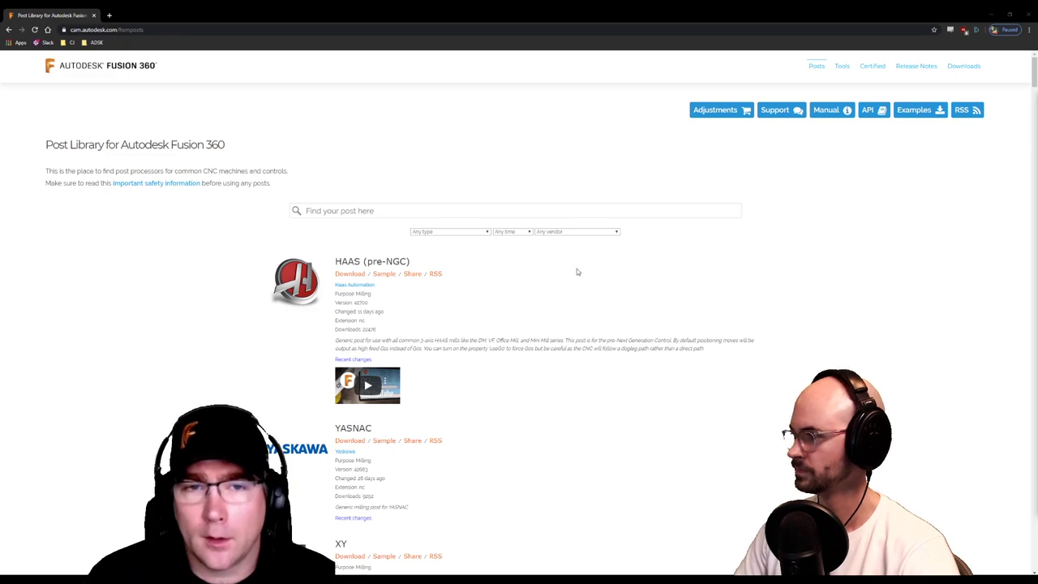
click(412, 213)
text(gr)
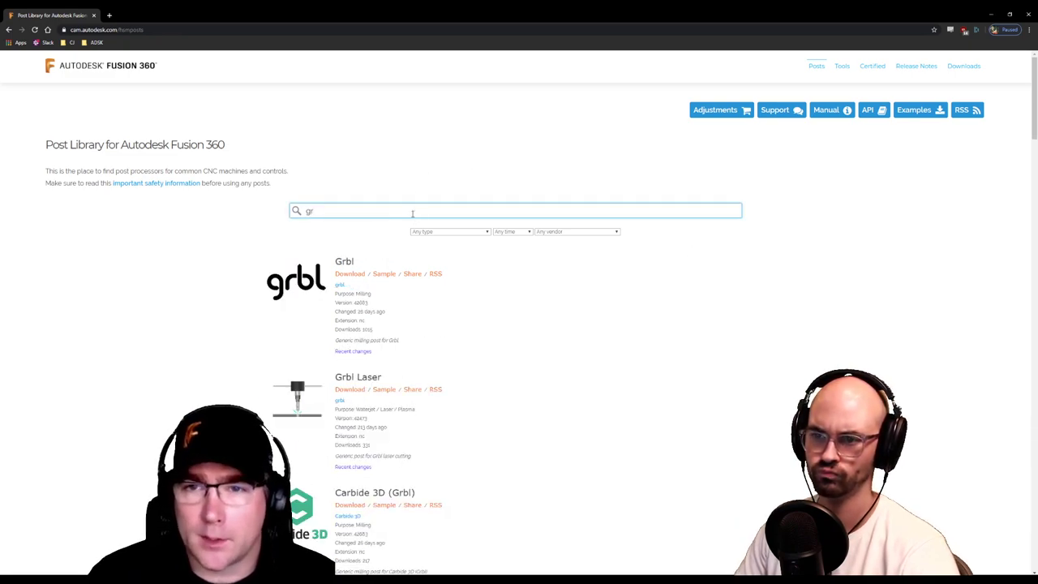
scroll(470, 243, down, 1)
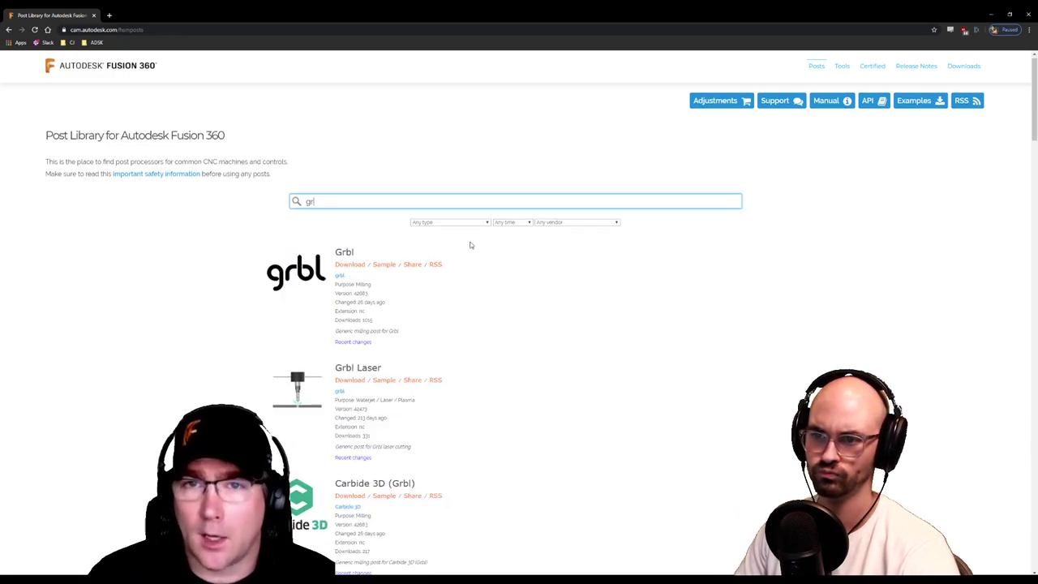
scroll(471, 245, down, 2)
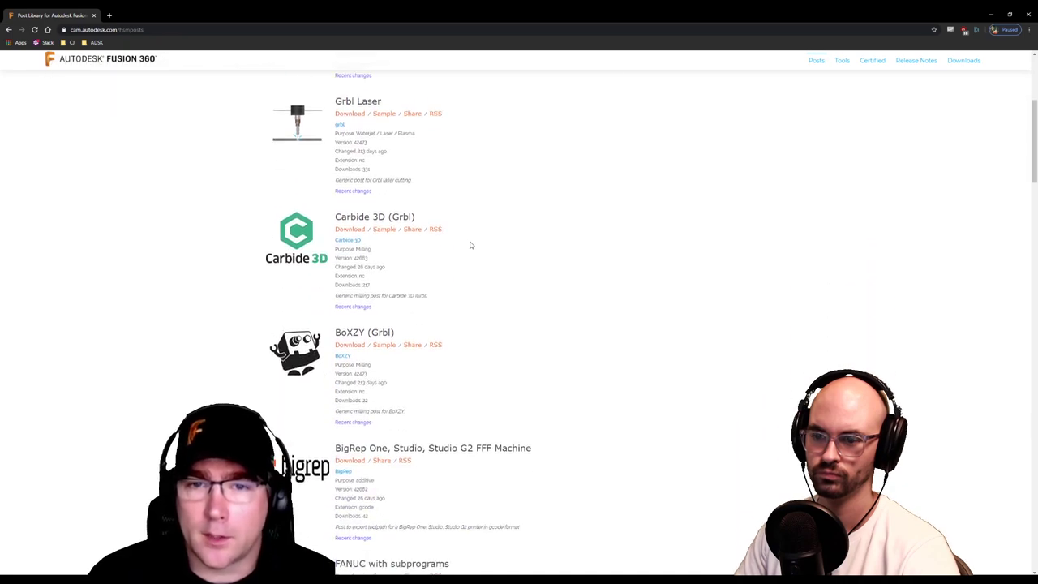
scroll(470, 245, down, 2)
scroll(473, 245, up, 3)
scroll(473, 245, up, 3)
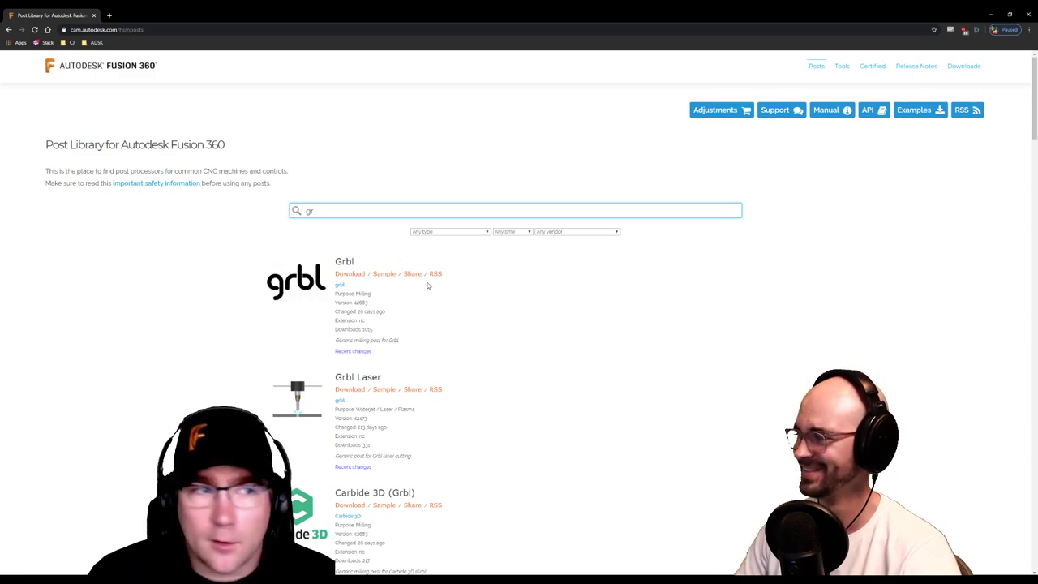
key(ctrl+a)
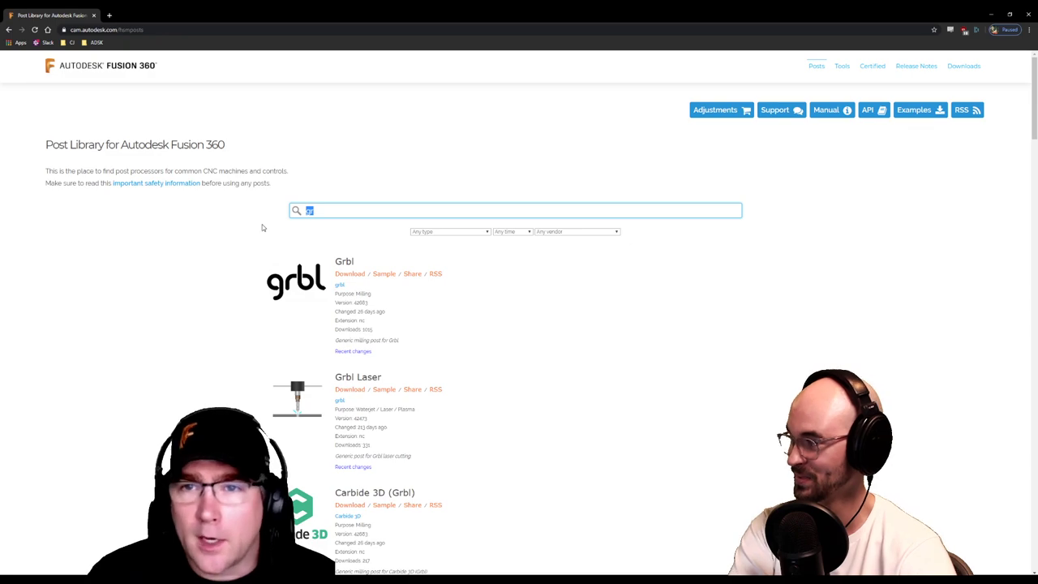
key(BackSpace)
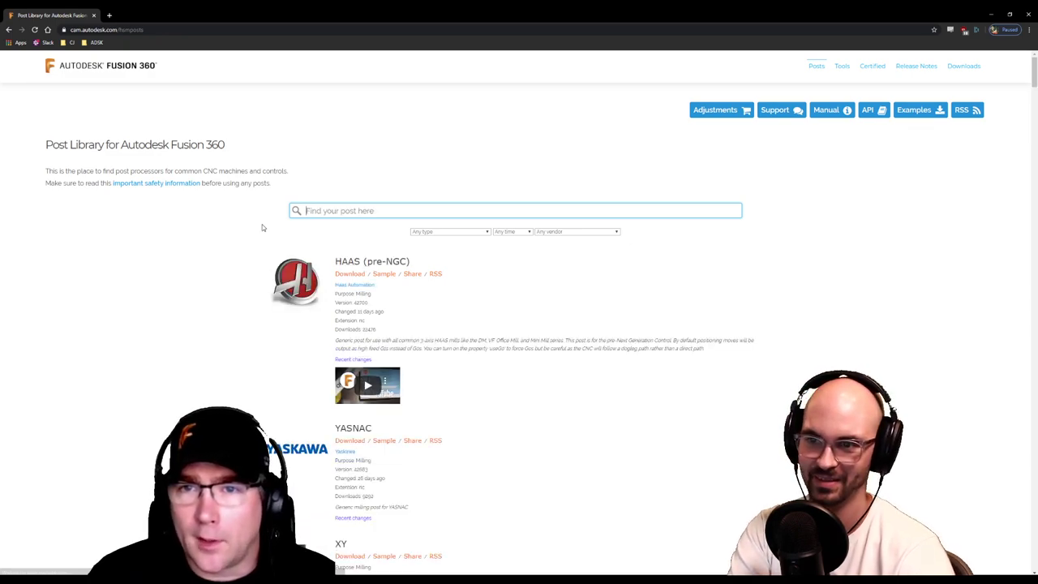
Search the Post Library for 'rou' and scroll through the router posts to ShopBot OpenSBP
text(samsu)
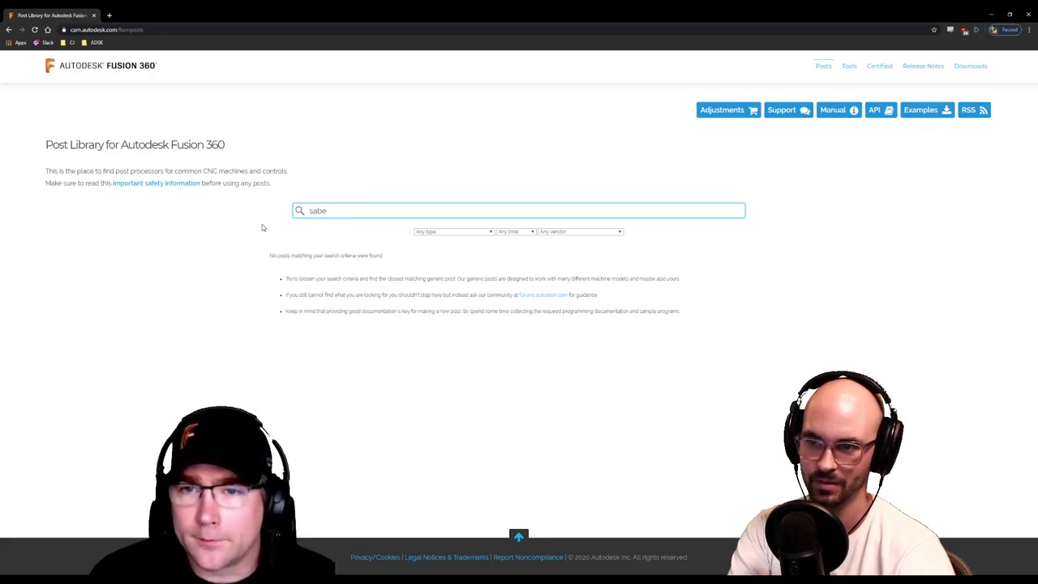
key(BackSpace)
key(BackSpace)
key(BackSpace)
key(BackSpace)
key(BackSpace)
text(rou)
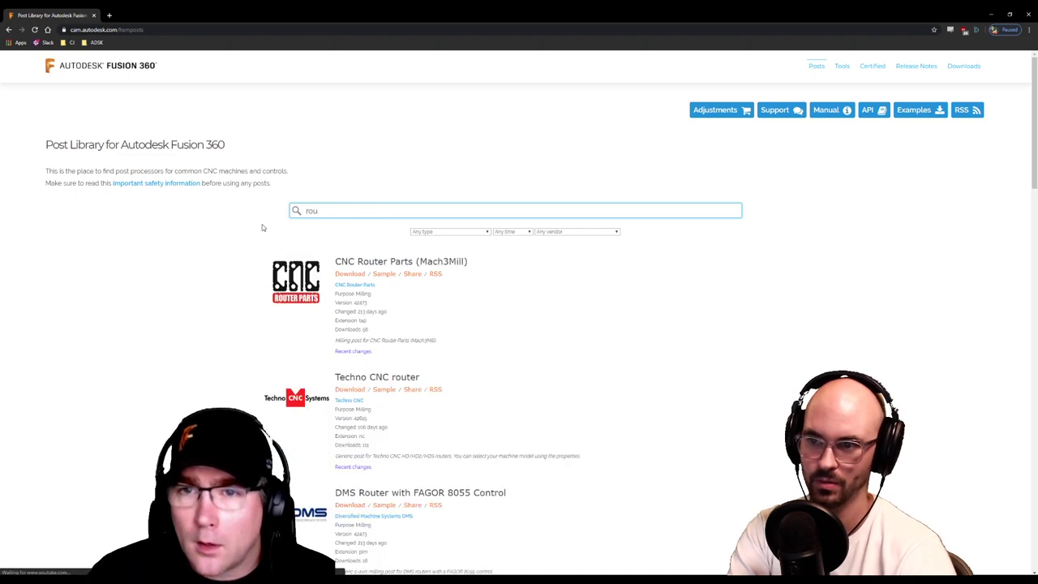
scroll(321, 290, down, 5)
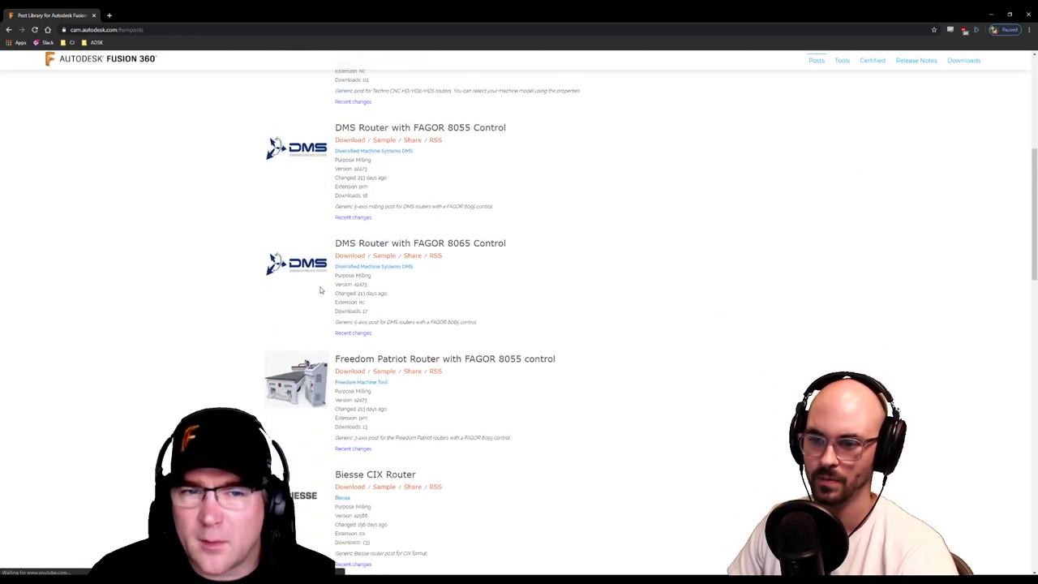
scroll(320, 290, down, 6)
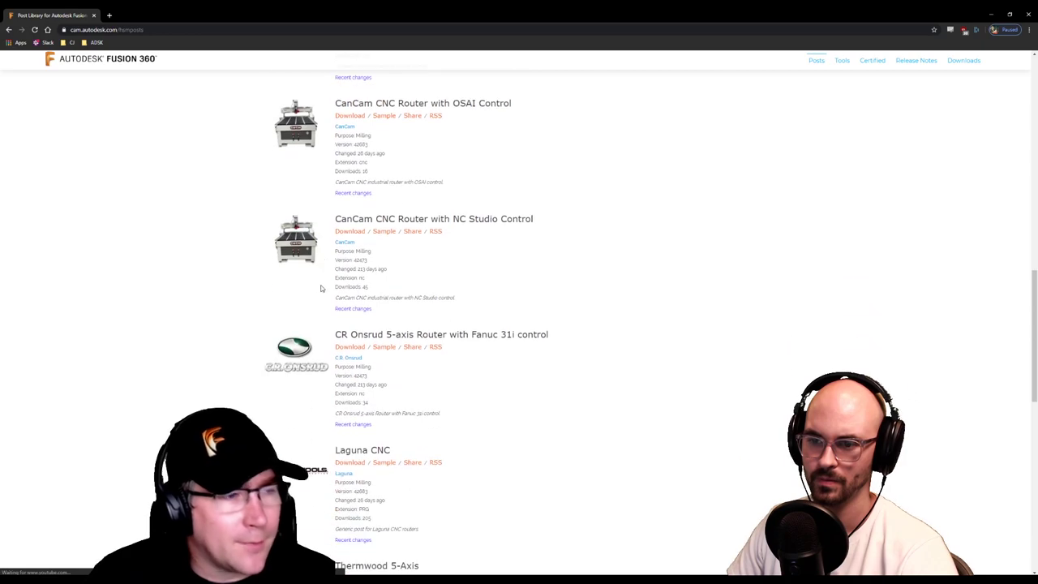
scroll(320, 288, down, 7)
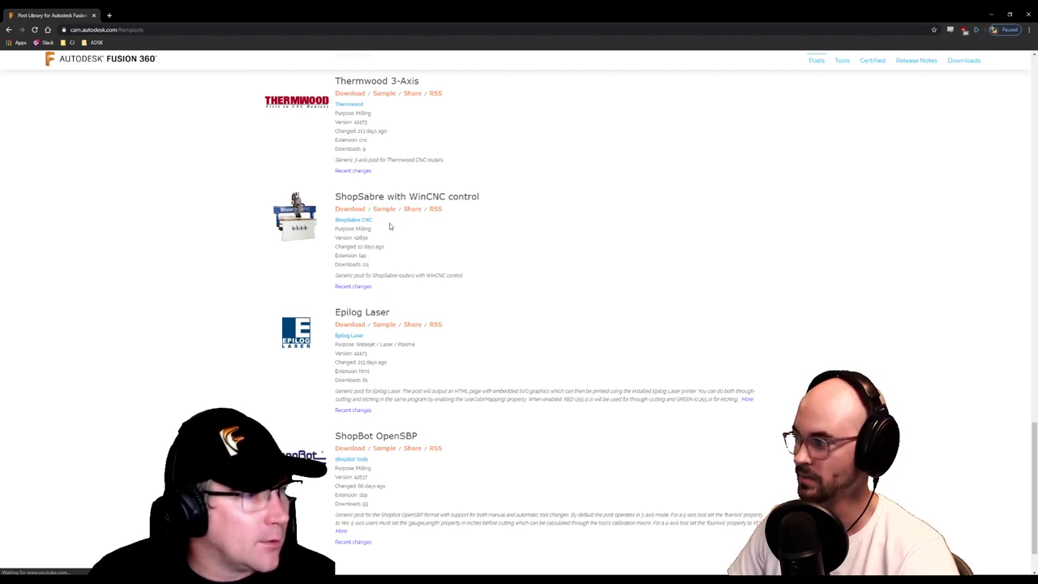
scroll(490, 269, down, 2)
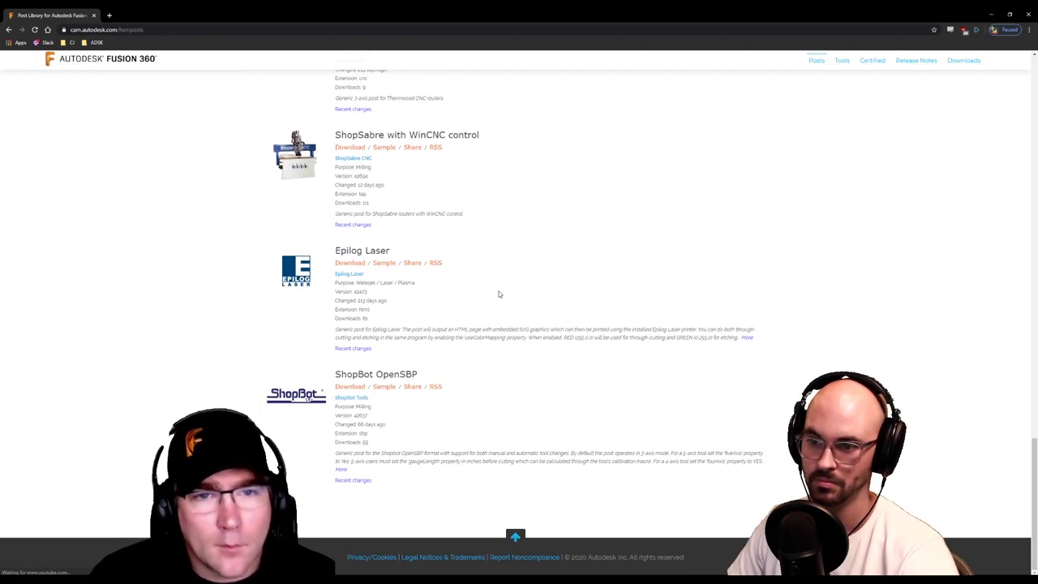
scroll(511, 284, up, 8)
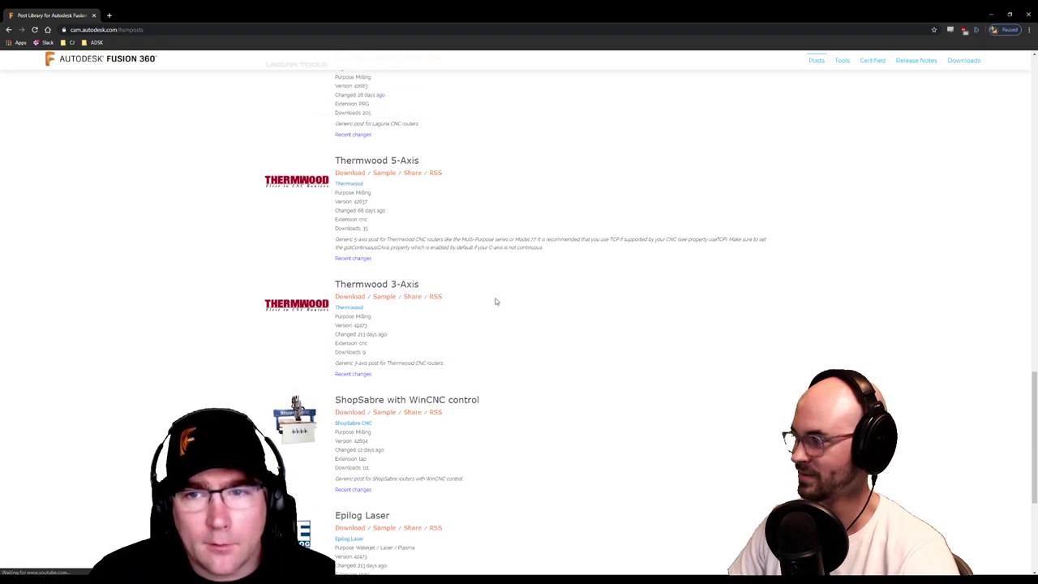
scroll(513, 279, up, 9)
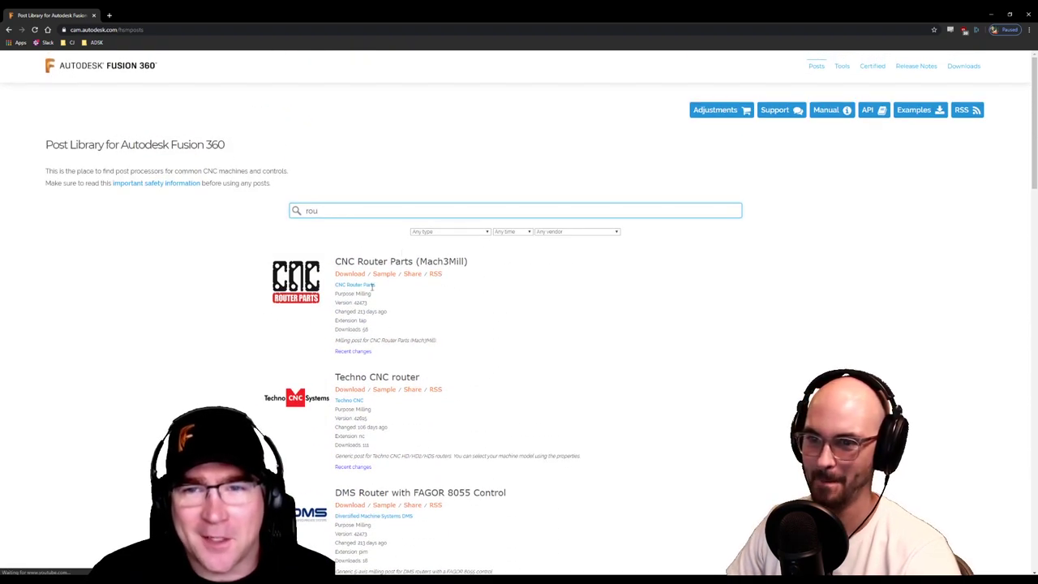
scroll(470, 335, down, 4)
scroll(471, 334, down, 10)
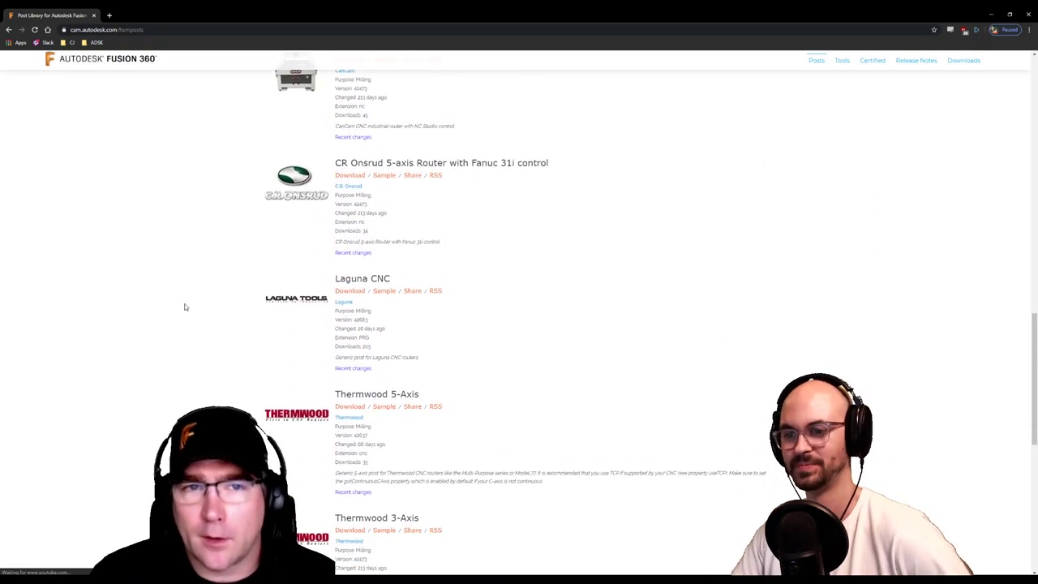
scroll(184, 312, down, 5)
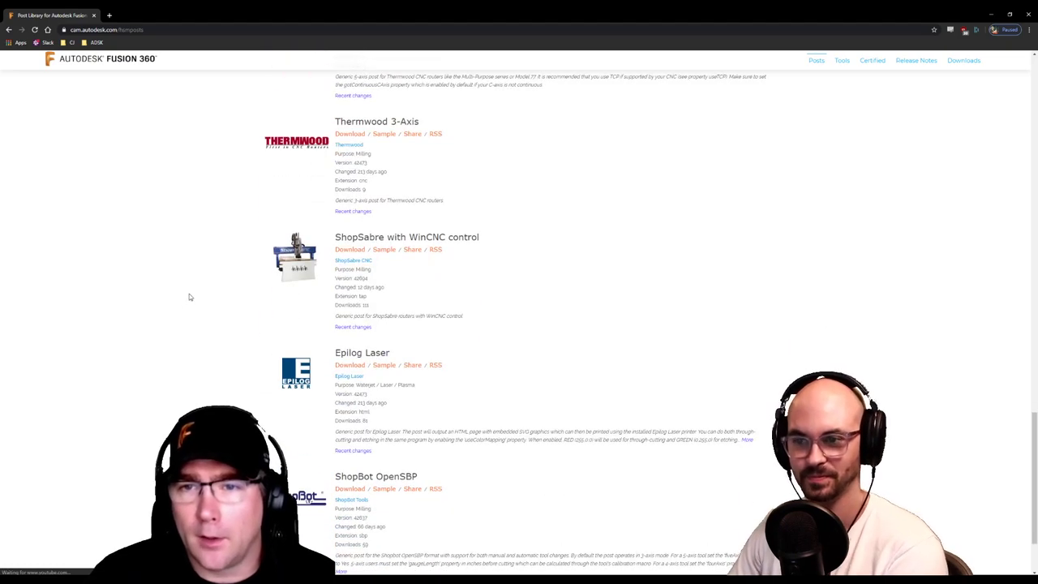